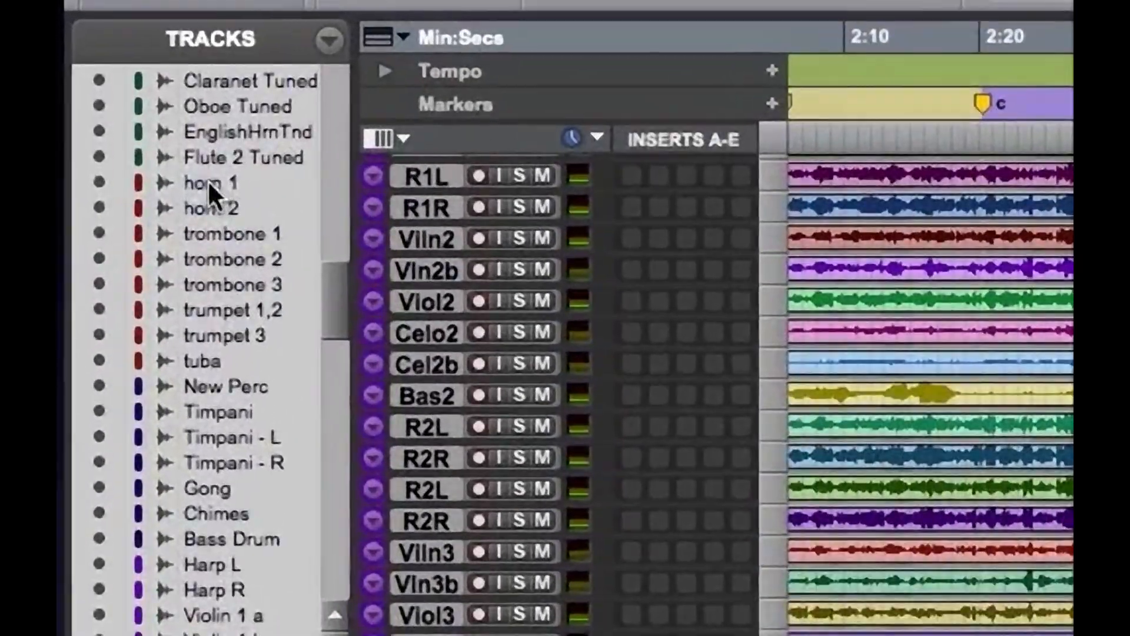
Examine the orchestral tracks in the track list, from the woodwinds and brass through percussion, harp and strings
click(207, 179)
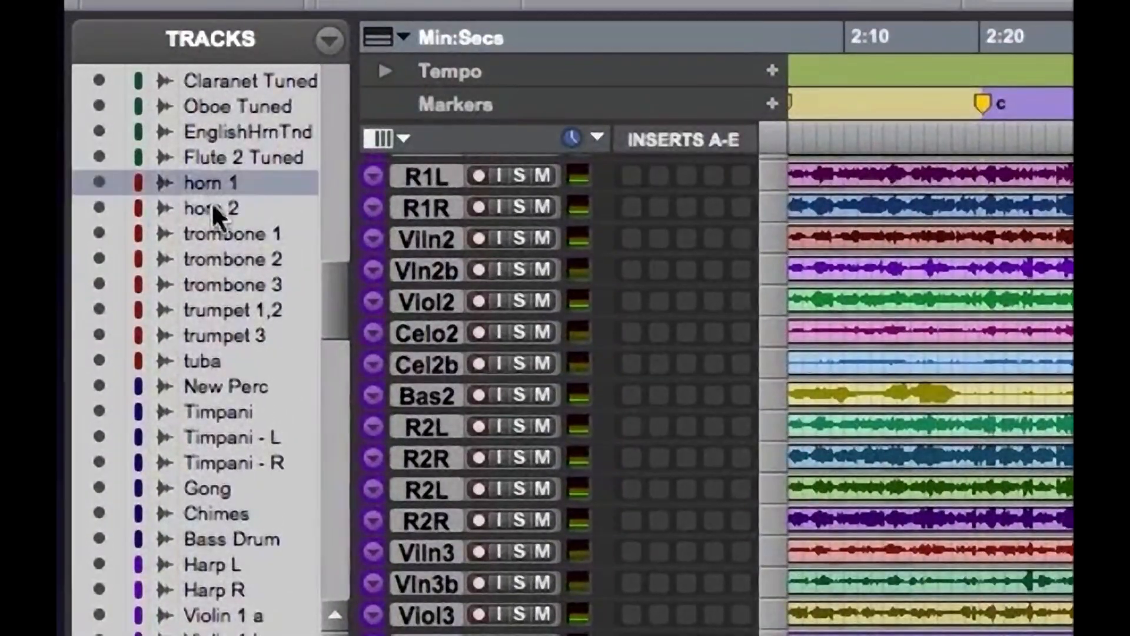
click(211, 206)
click(213, 141)
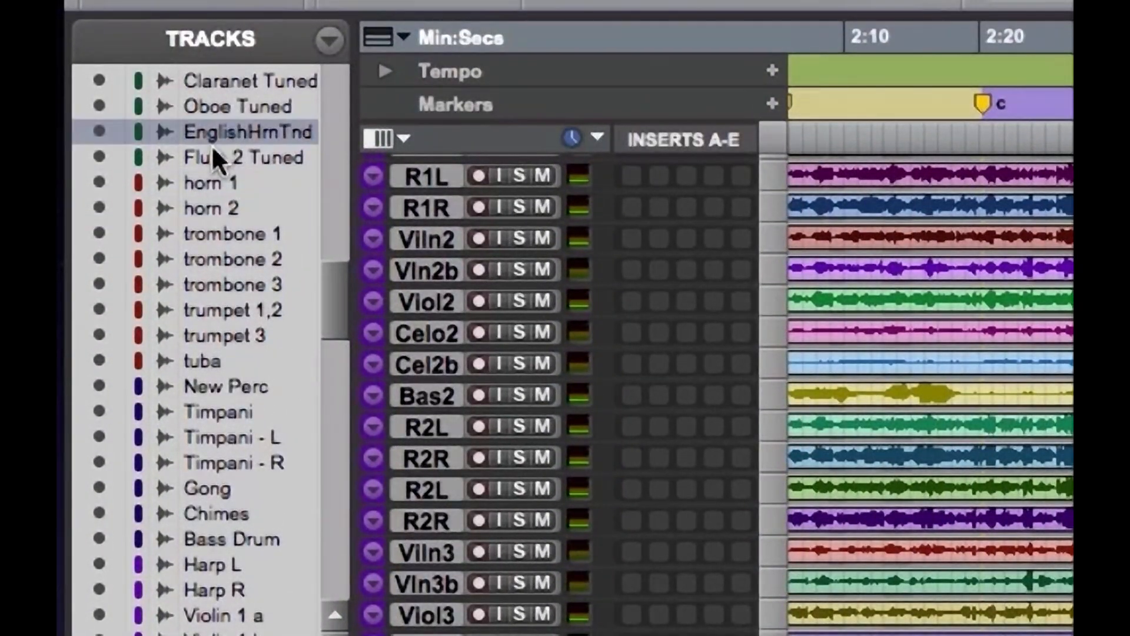
drag(318, 266, 328, 314)
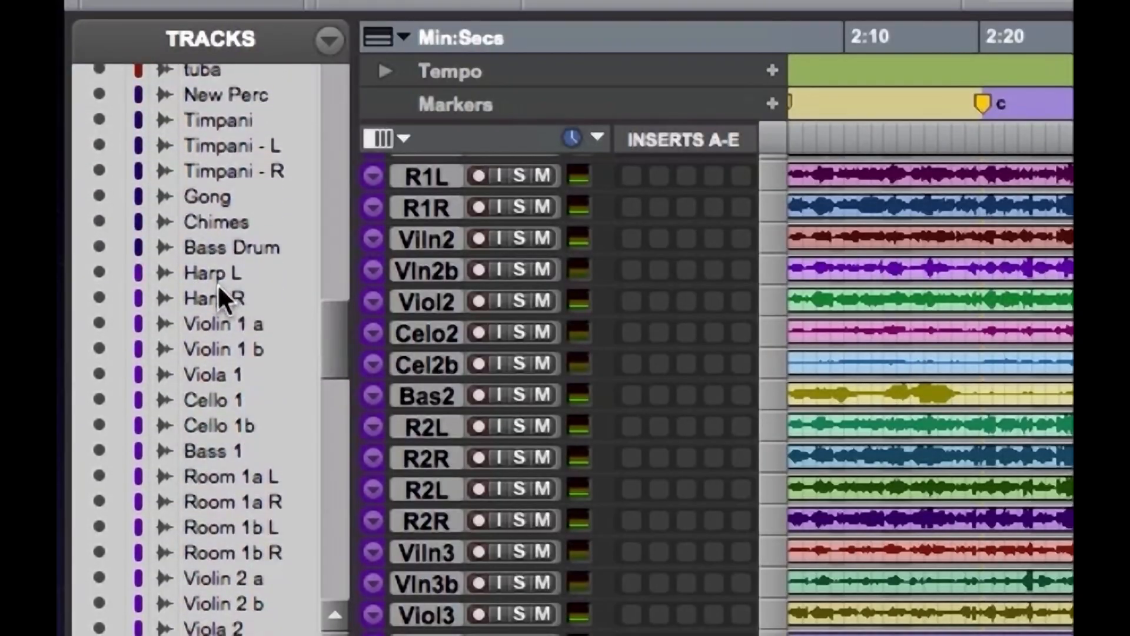
drag(330, 328, 333, 342)
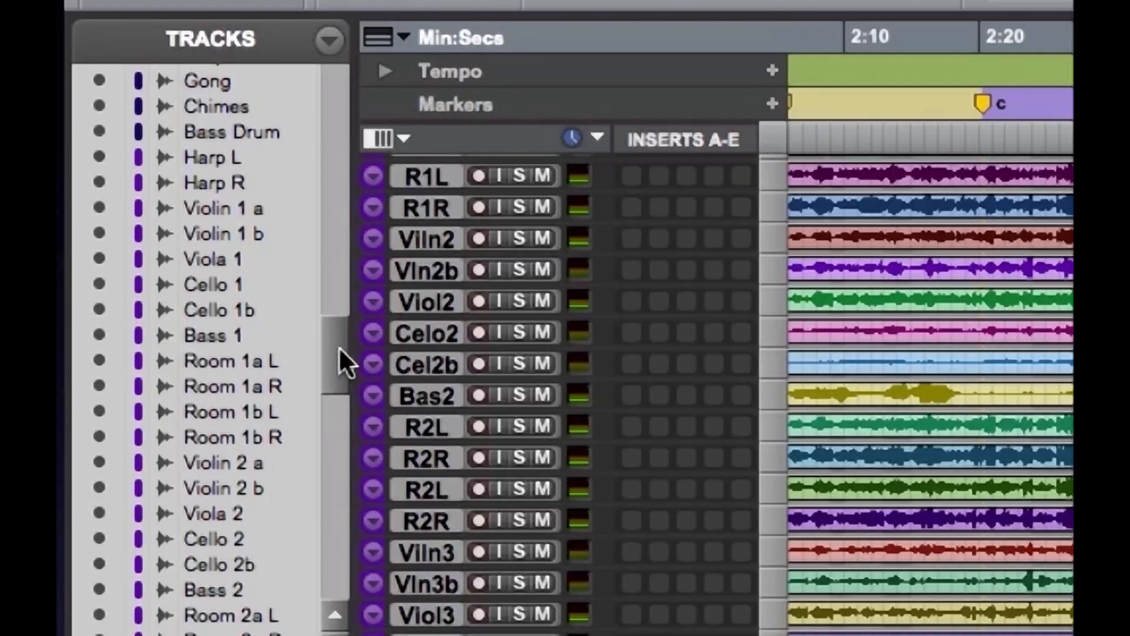
drag(339, 347, 333, 385)
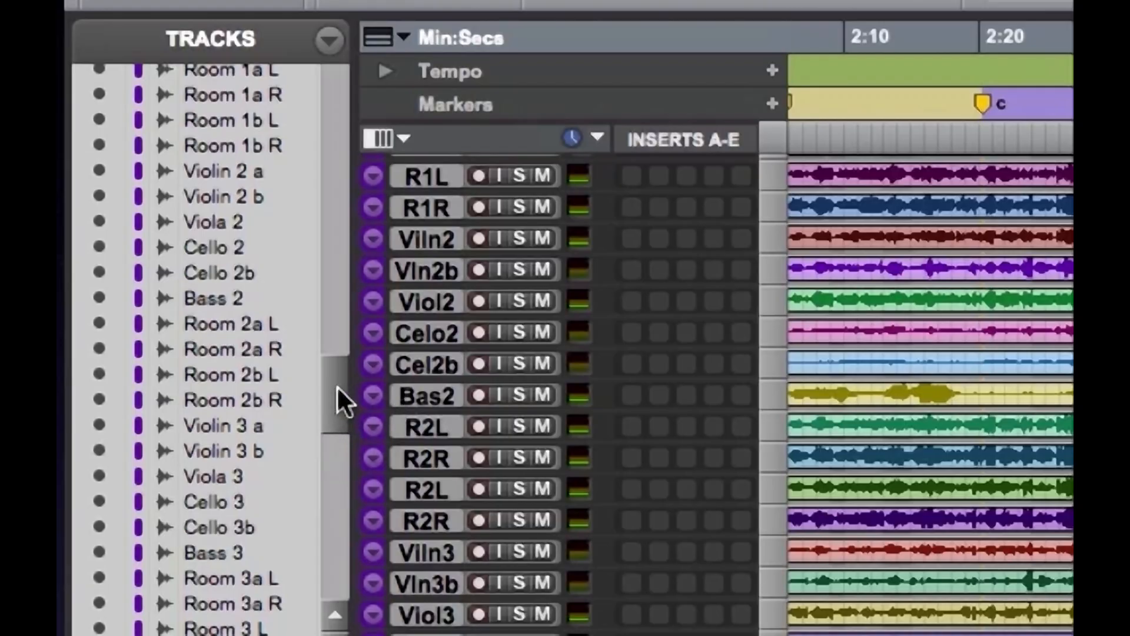
drag(325, 383, 338, 446)
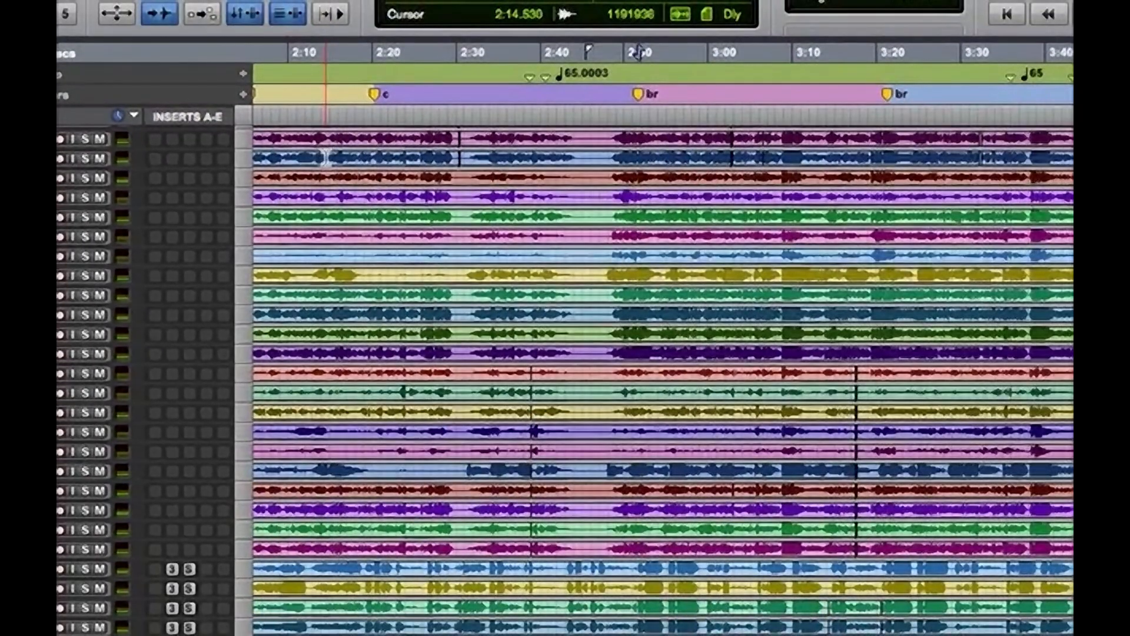
Create a new memory location named "default" plus the engineer's first name, with its time properties set to None
key(KP_Enter)
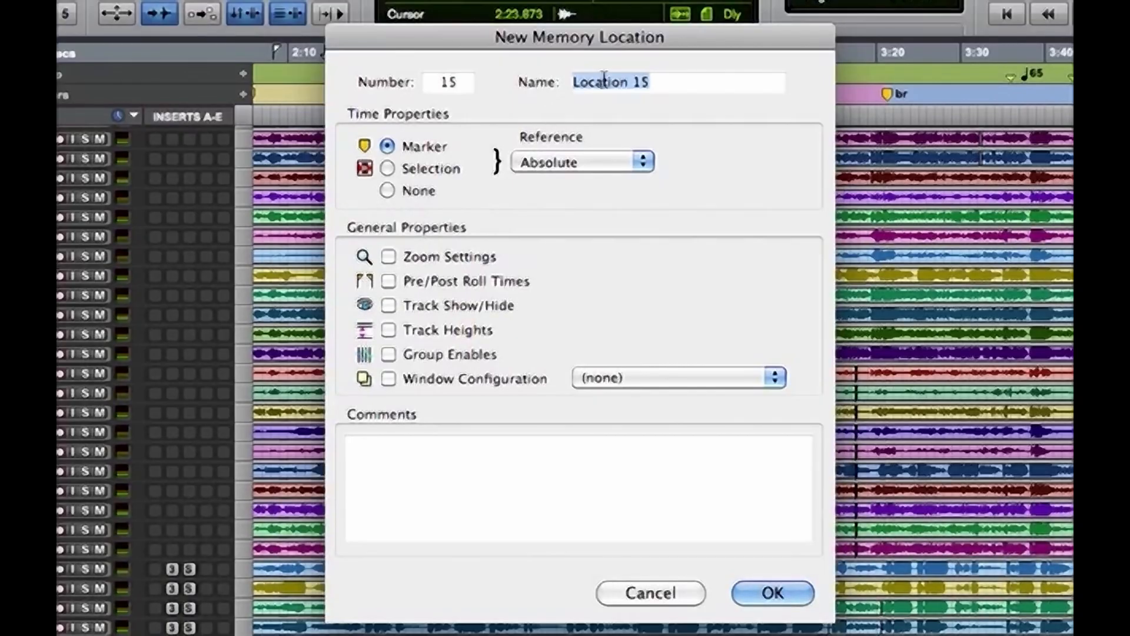
text(ddfault kevi)
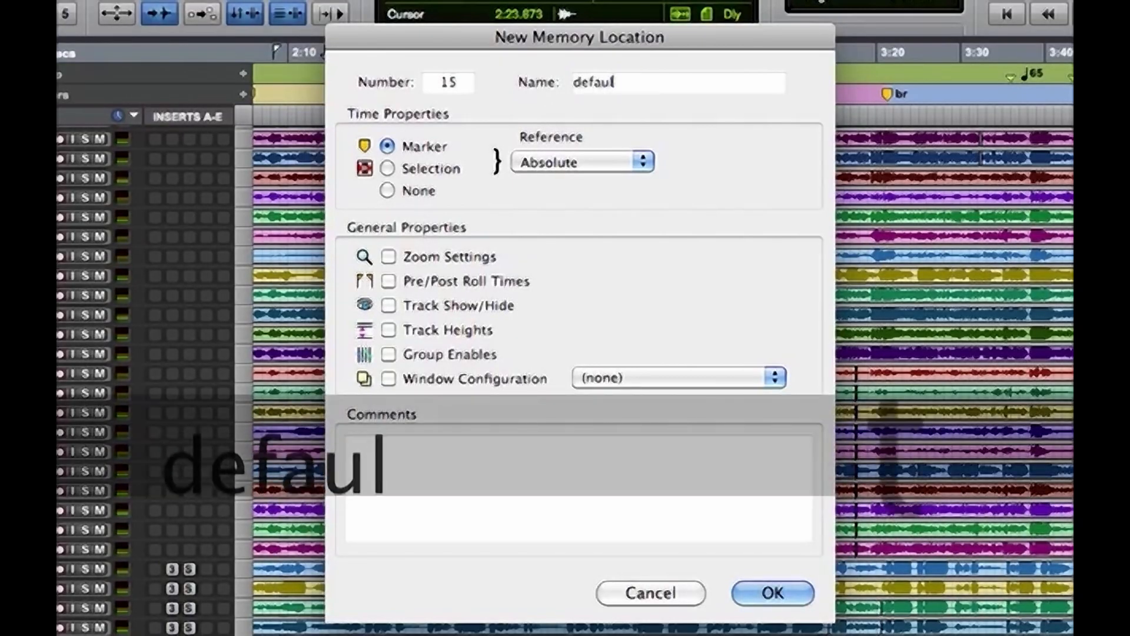
text(n)
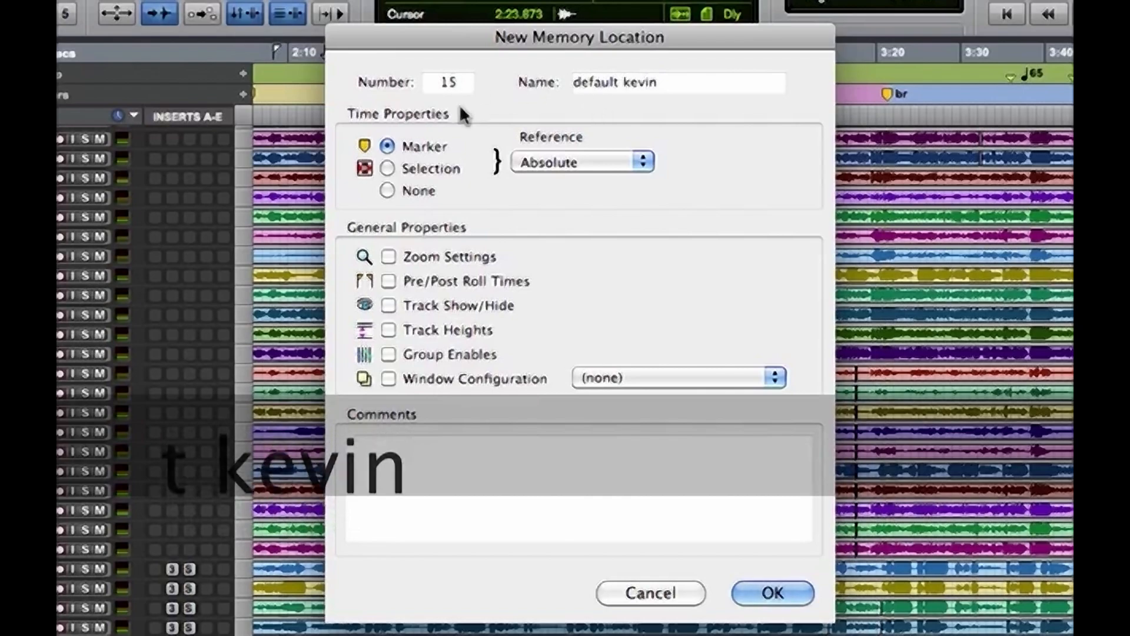
click(387, 169)
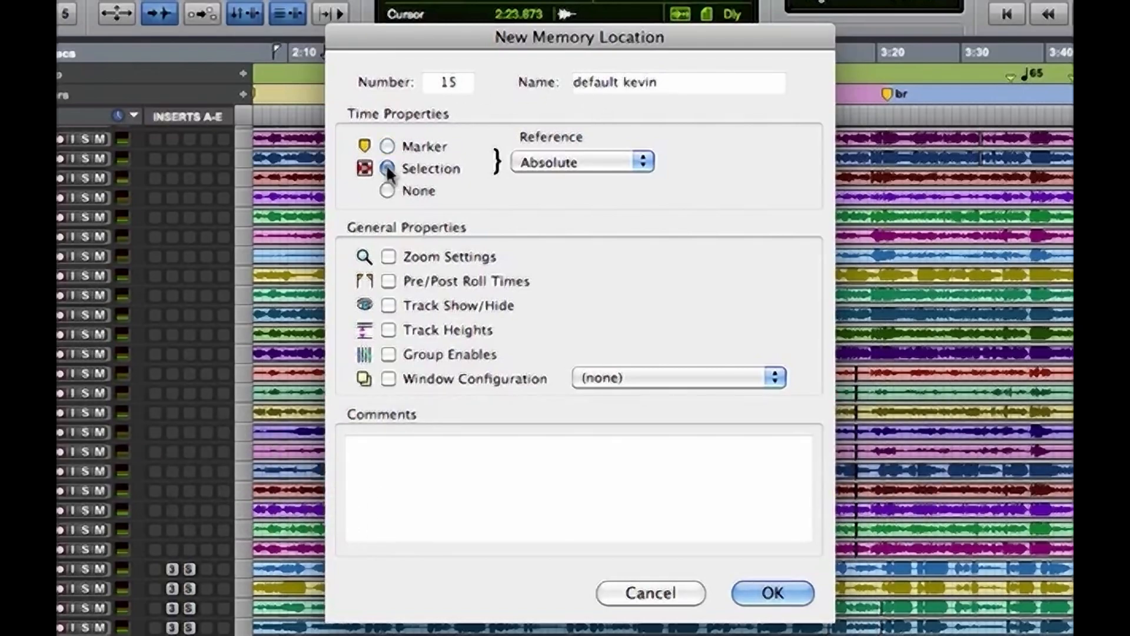
click(387, 191)
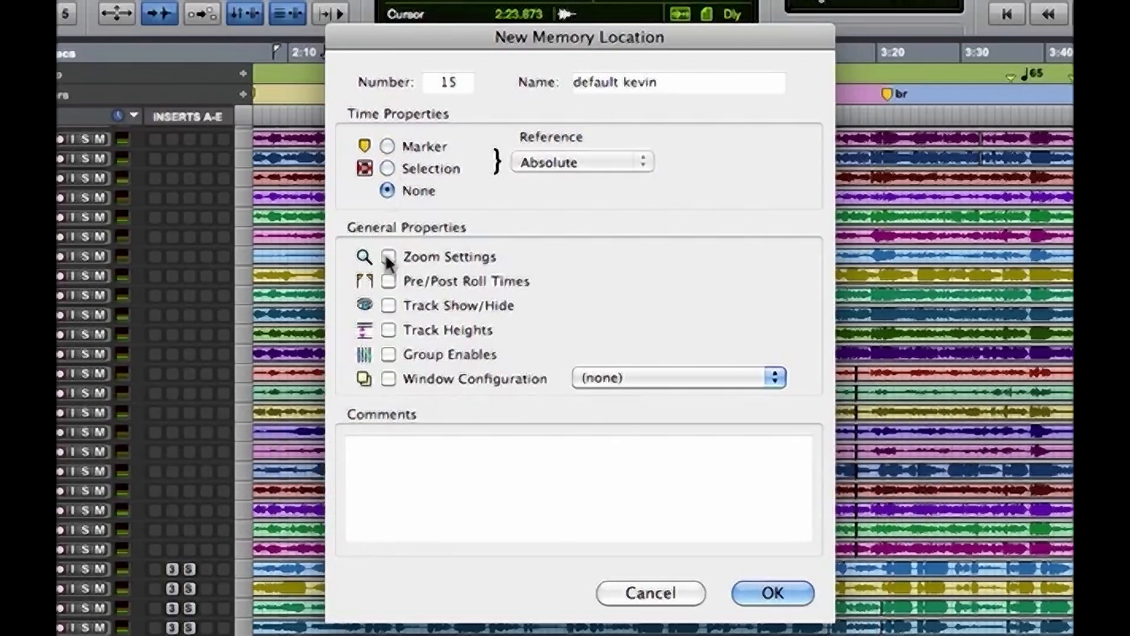
Store zoom settings, track show/hide, track heights and group enables in the new memory location and save it
click(388, 257)
click(388, 305)
click(388, 330)
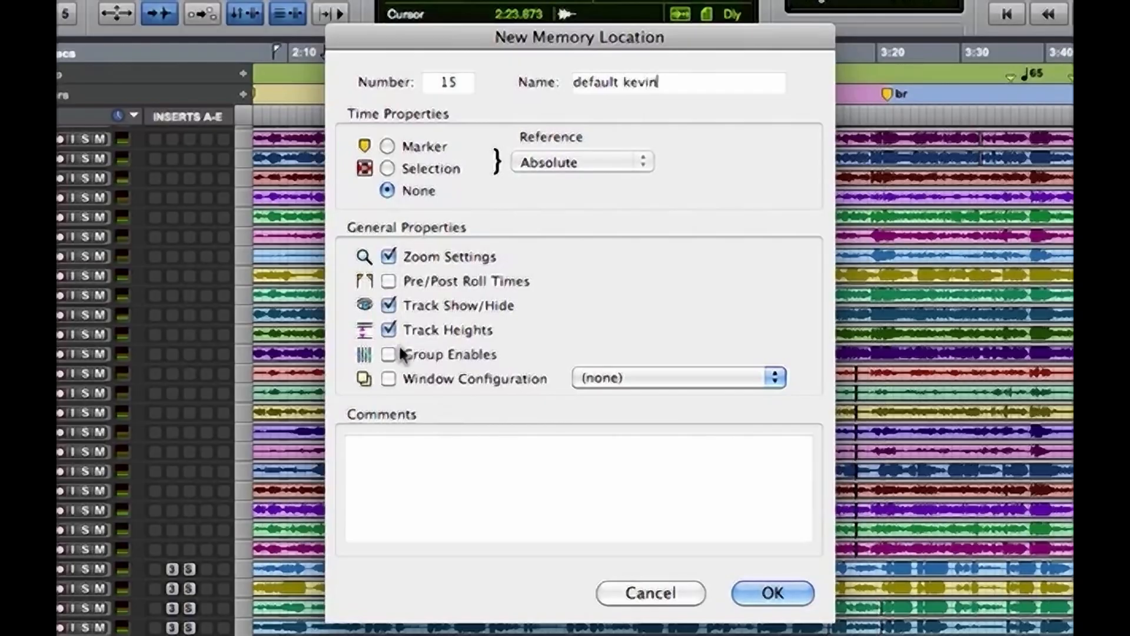
click(388, 354)
click(789, 595)
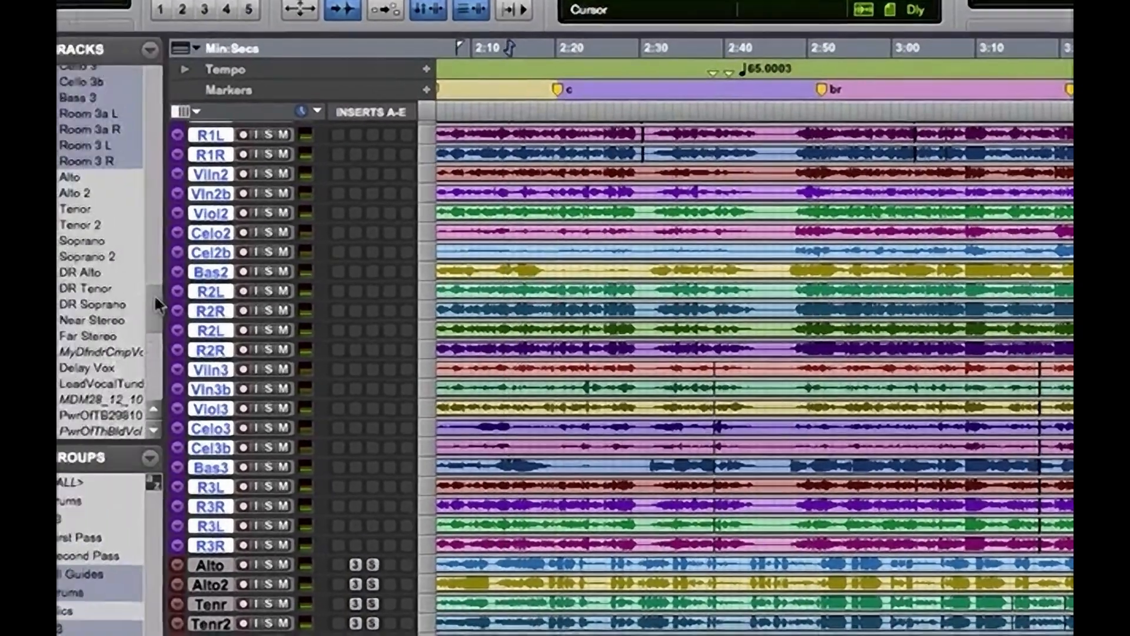
Select the harp and string tracks in the track list and hide all tracks in the session
drag(156, 296, 157, 231)
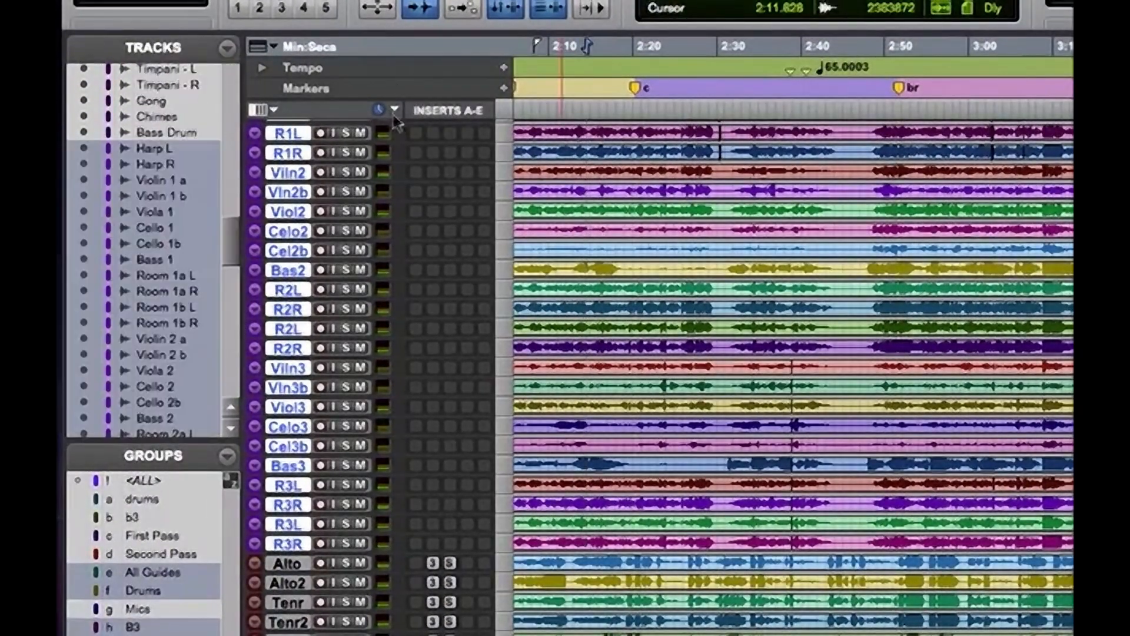
alt+click(83, 149)
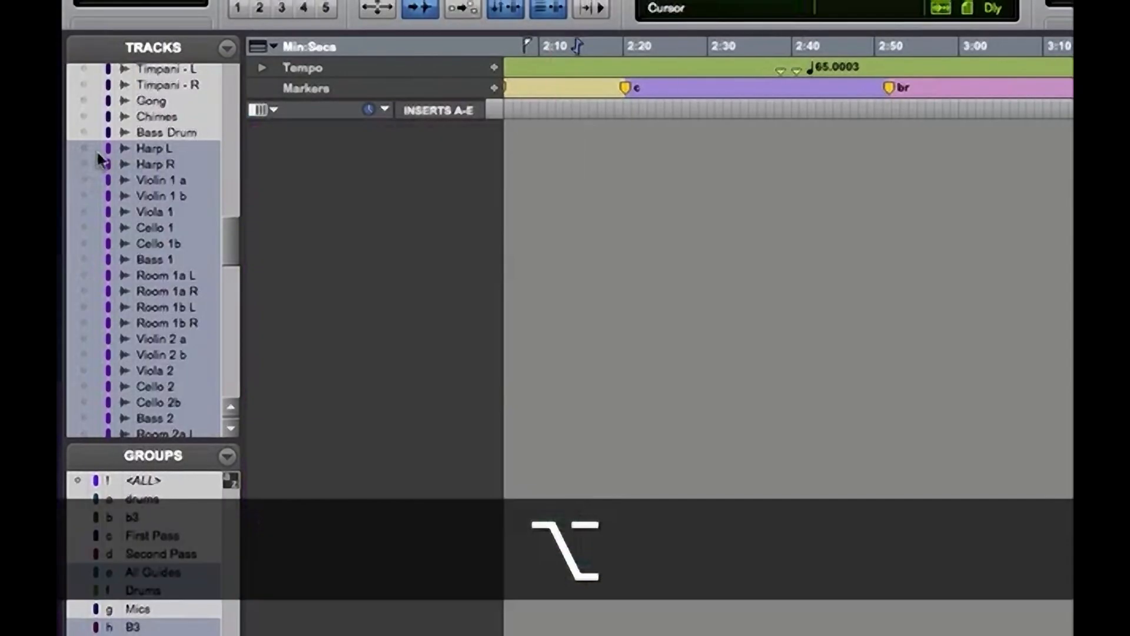
scroll(232, 224, up, 3)
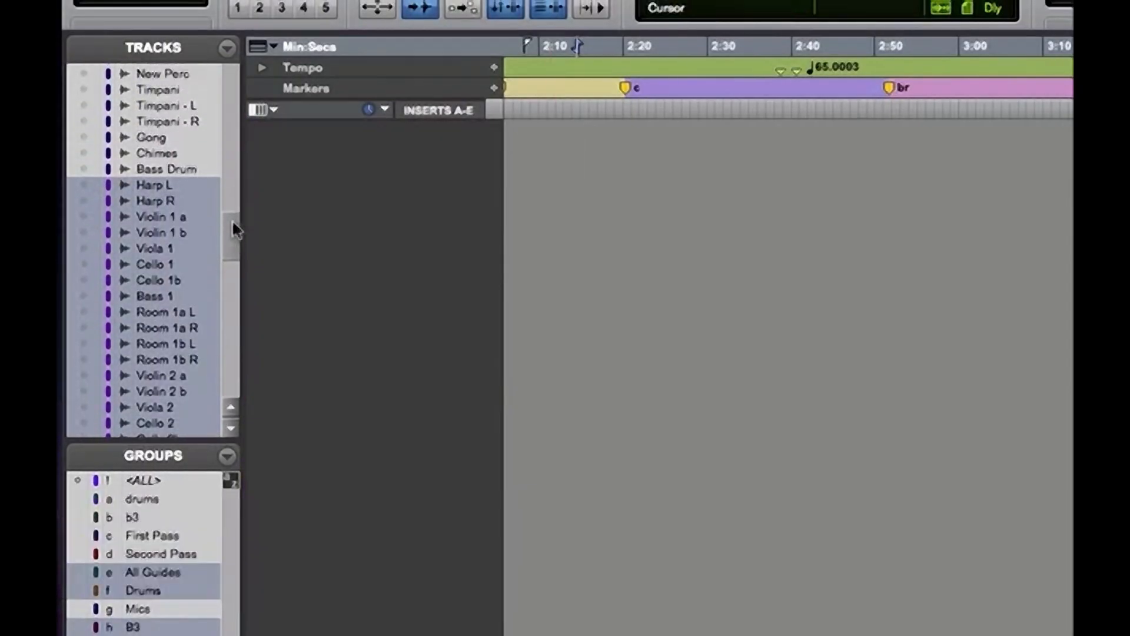
Show the selected harp and string tracks, from Harp L through Room 3 R
scroll(231, 224, down, 4)
drag(83, 141, 86, 427)
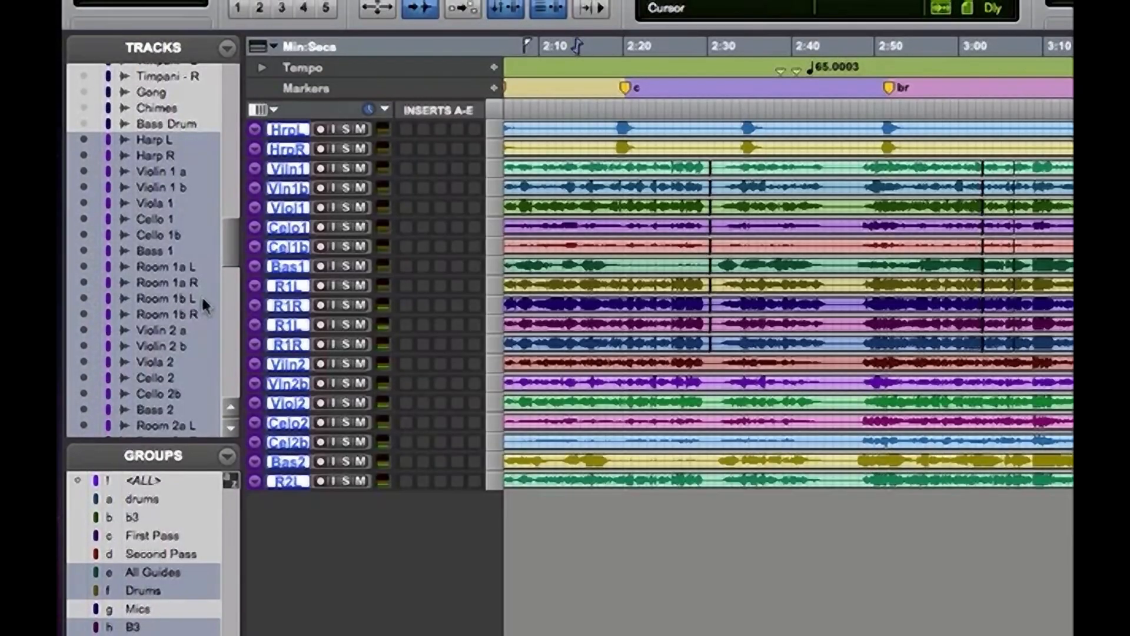
drag(227, 234, 228, 263)
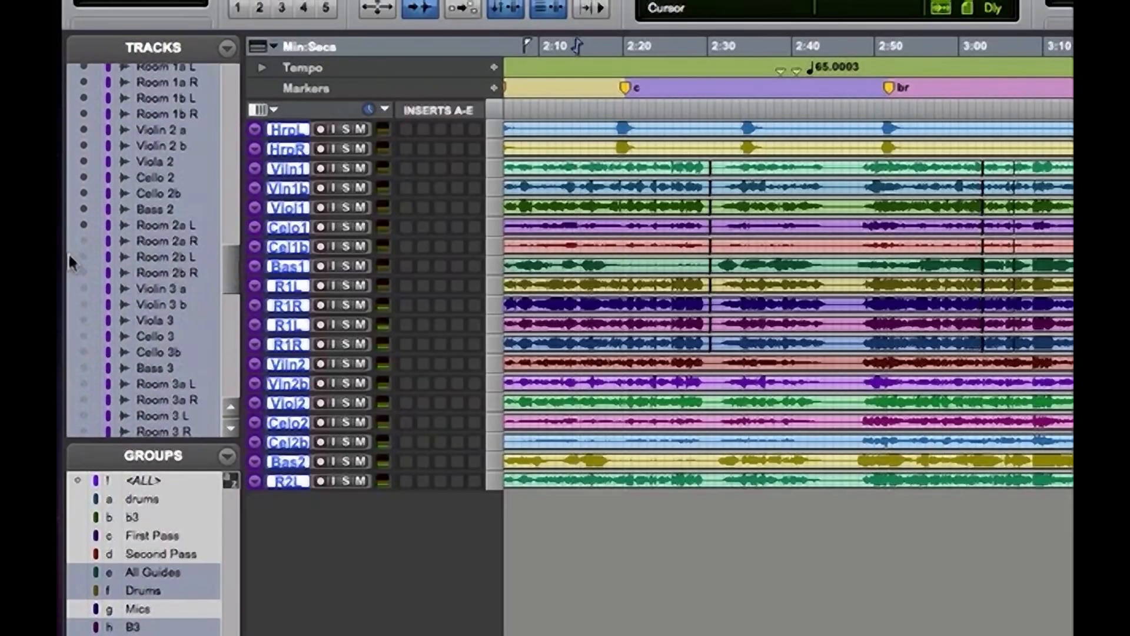
drag(82, 263, 86, 328)
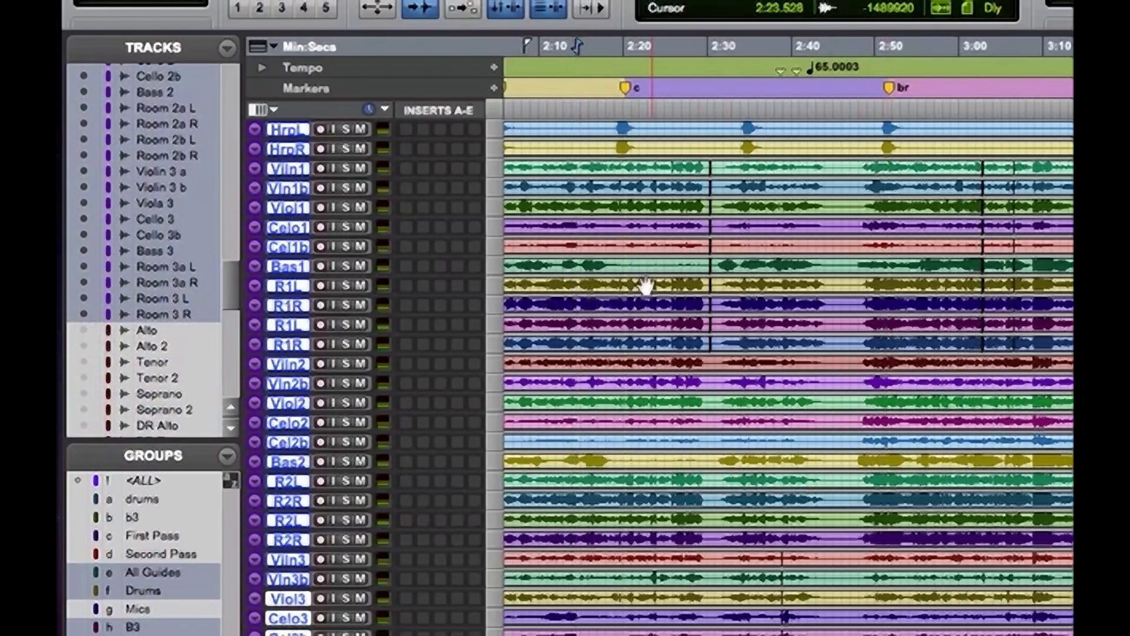
Zoom the timeline out to cover more of the song and switch to the Mix window
key(super+bracketleft)
key(super+bracketleft)
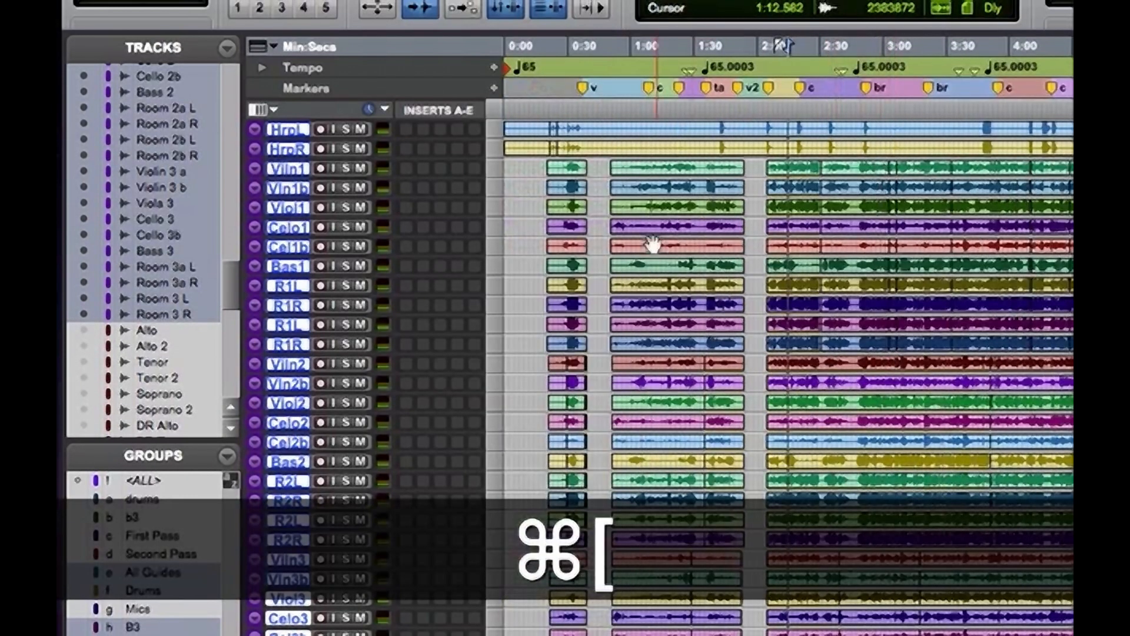
key(super+equal)
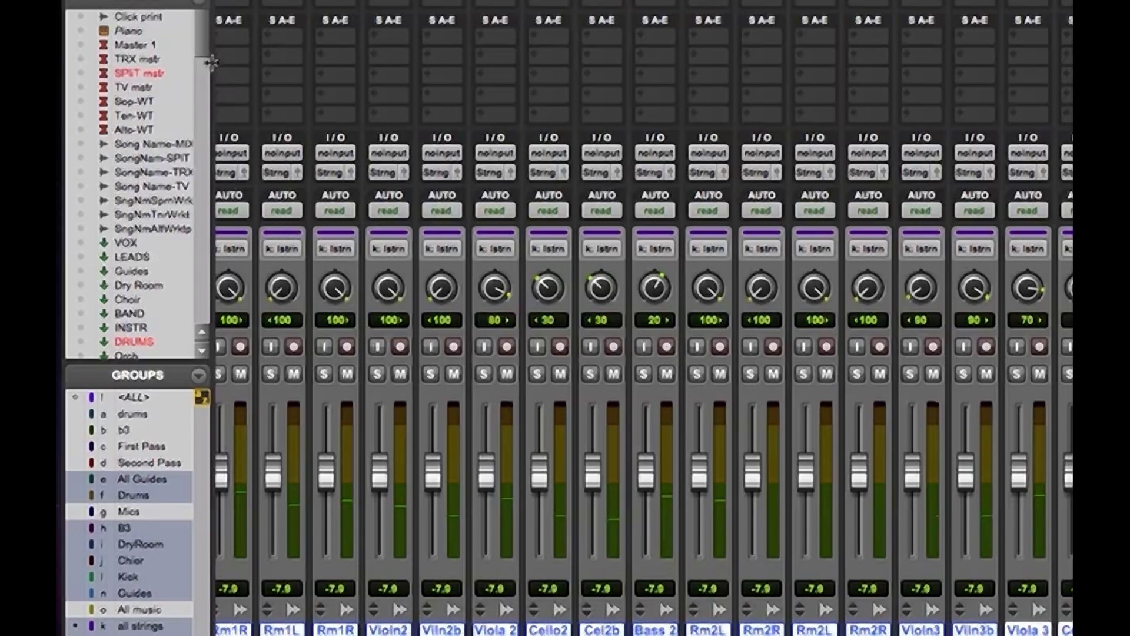
Hide all tracks in the mixer except Violin 2 a and Violin 2 b
scroll(194, 71, down, 12)
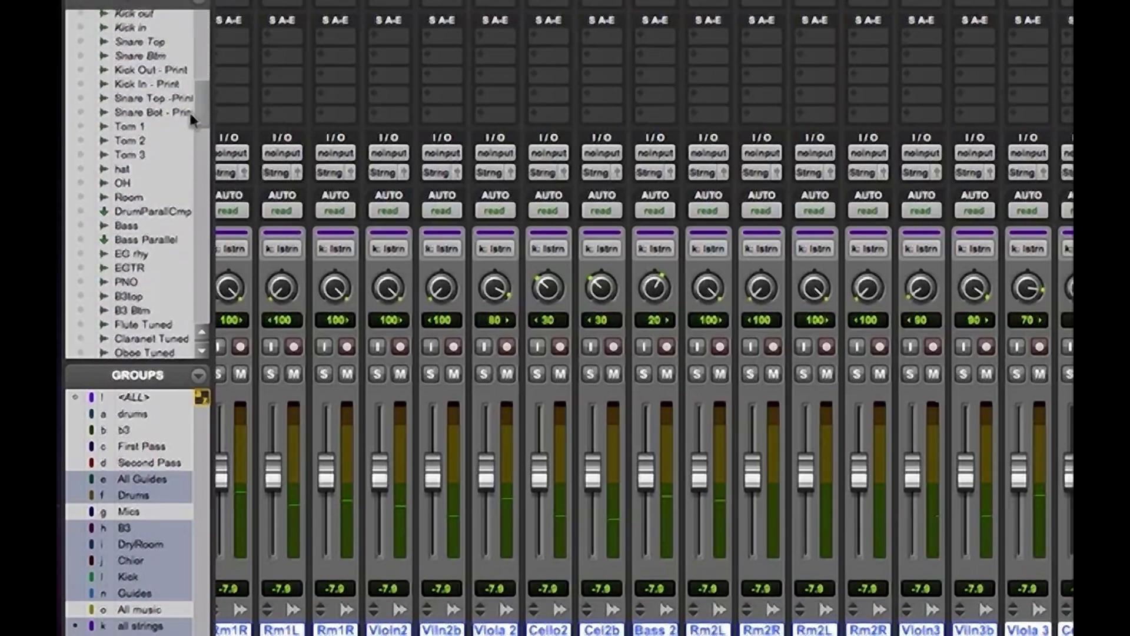
scroll(189, 110, down, 15)
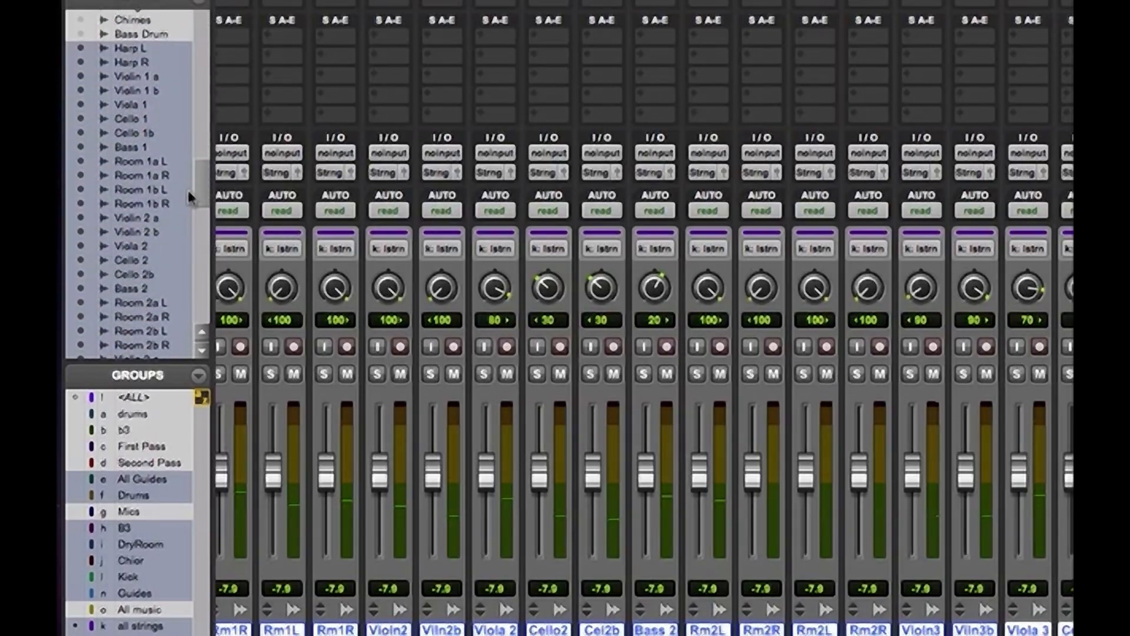
scroll(187, 196, down, 1)
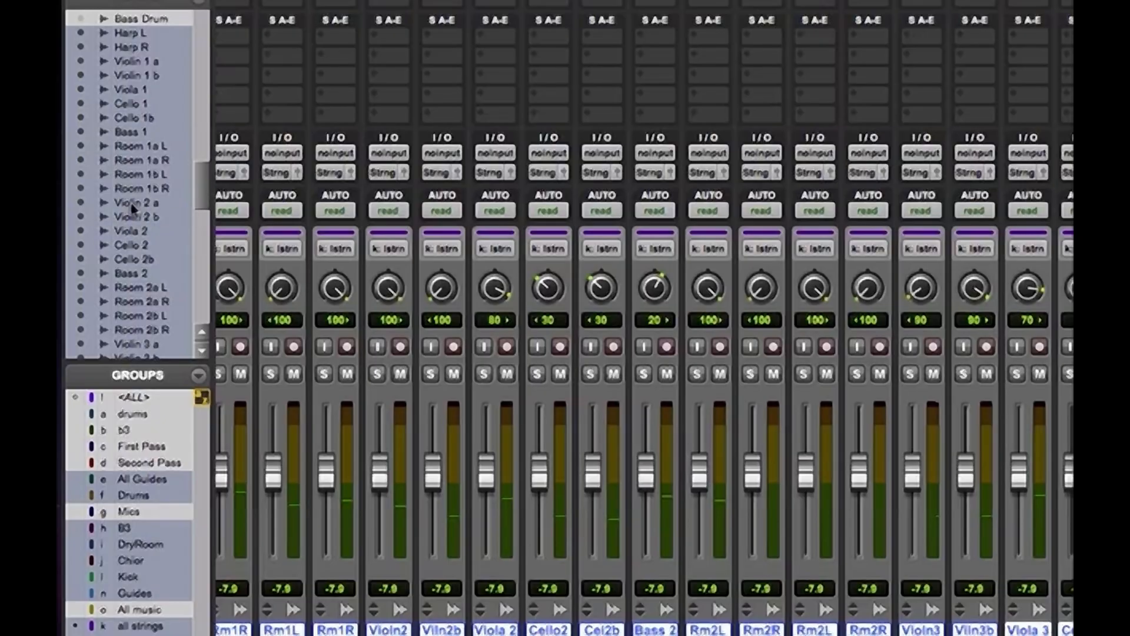
alt+click(81, 203)
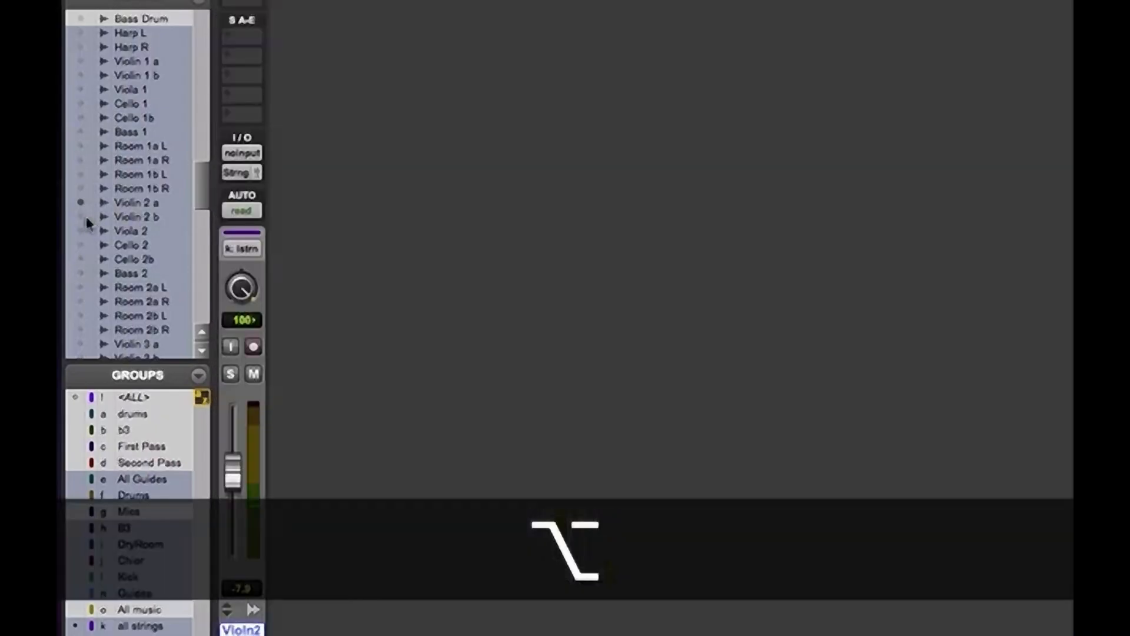
click(81, 217)
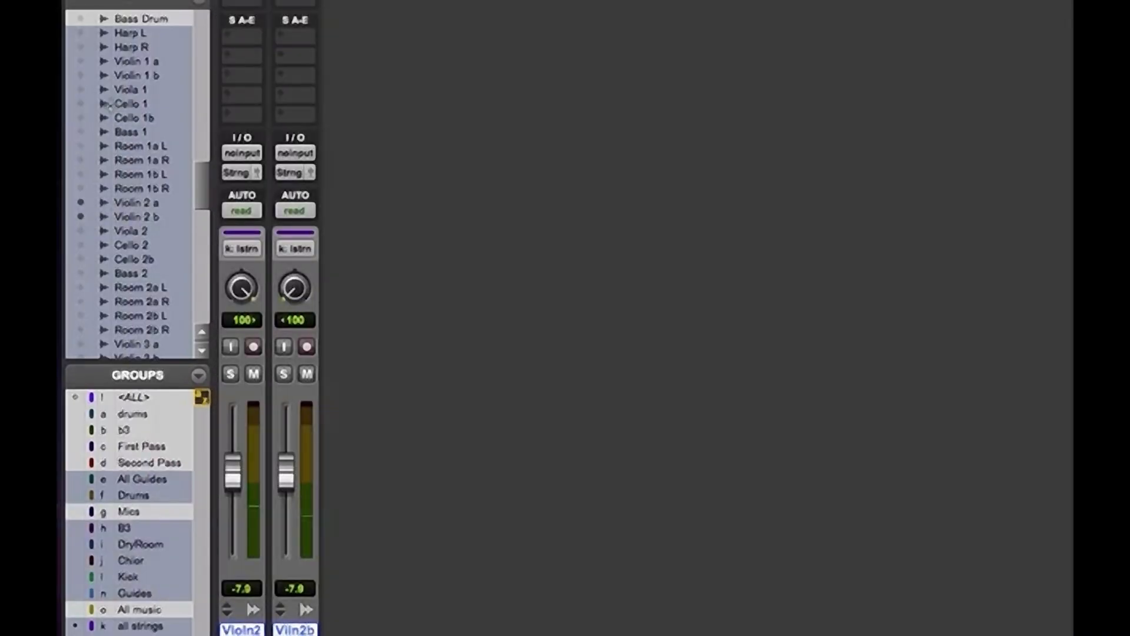
Also show the first-pass tracks Violin 1 a, Violin 1 b, Viola 1, Cello 1, Cello 1b and Bass 1
click(81, 104)
click(81, 118)
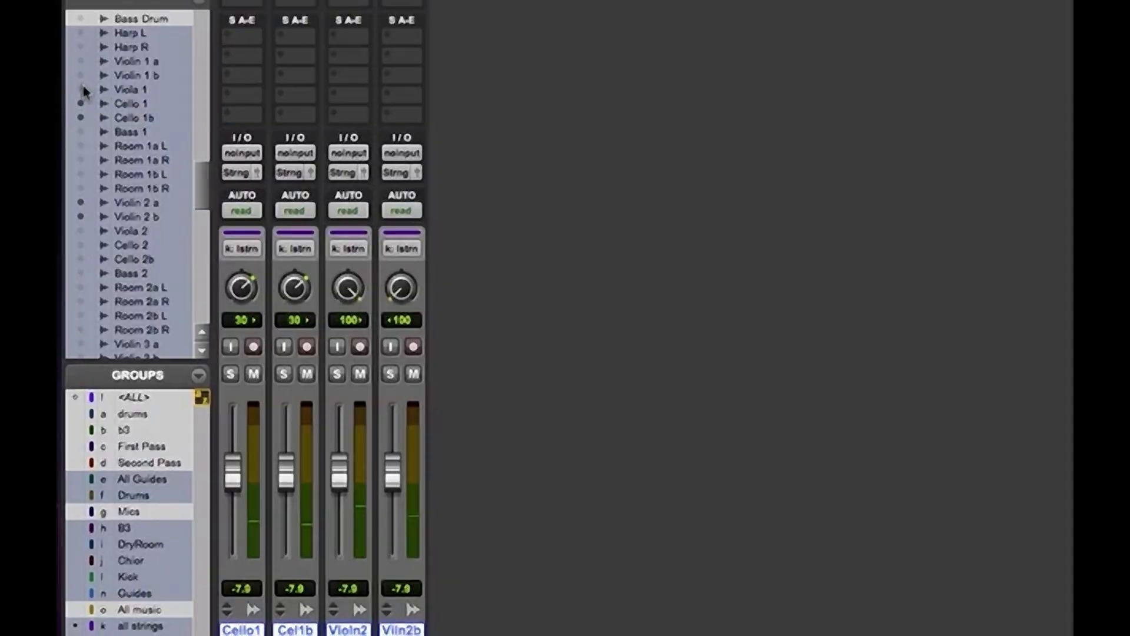
click(81, 89)
click(81, 76)
click(82, 61)
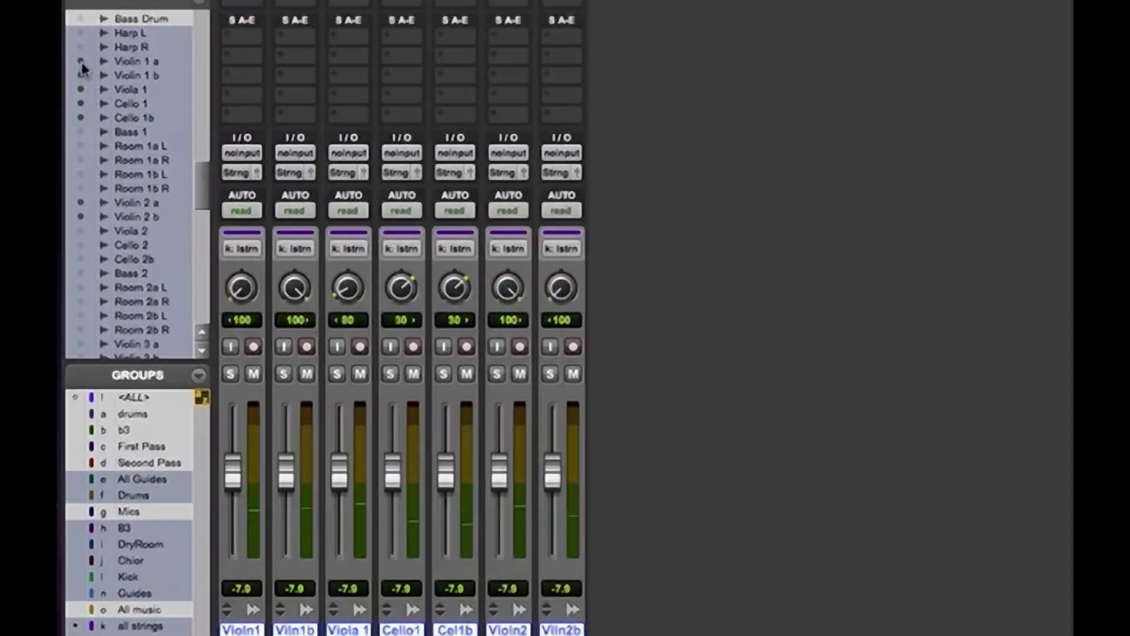
drag(194, 194, 197, 172)
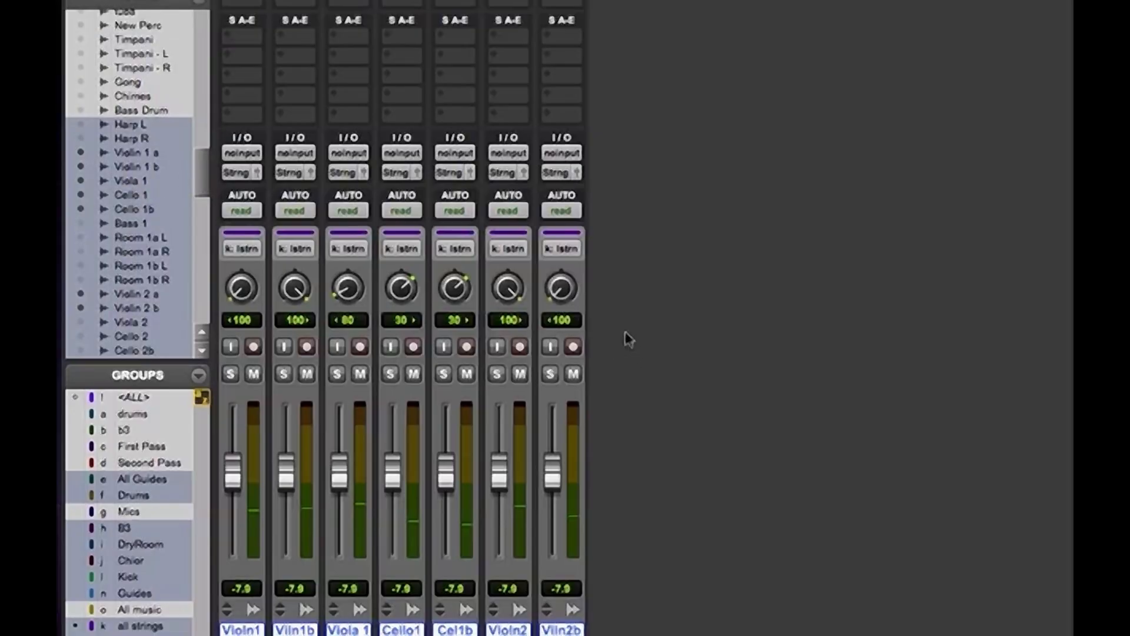
scroll(118, 177, down, 4)
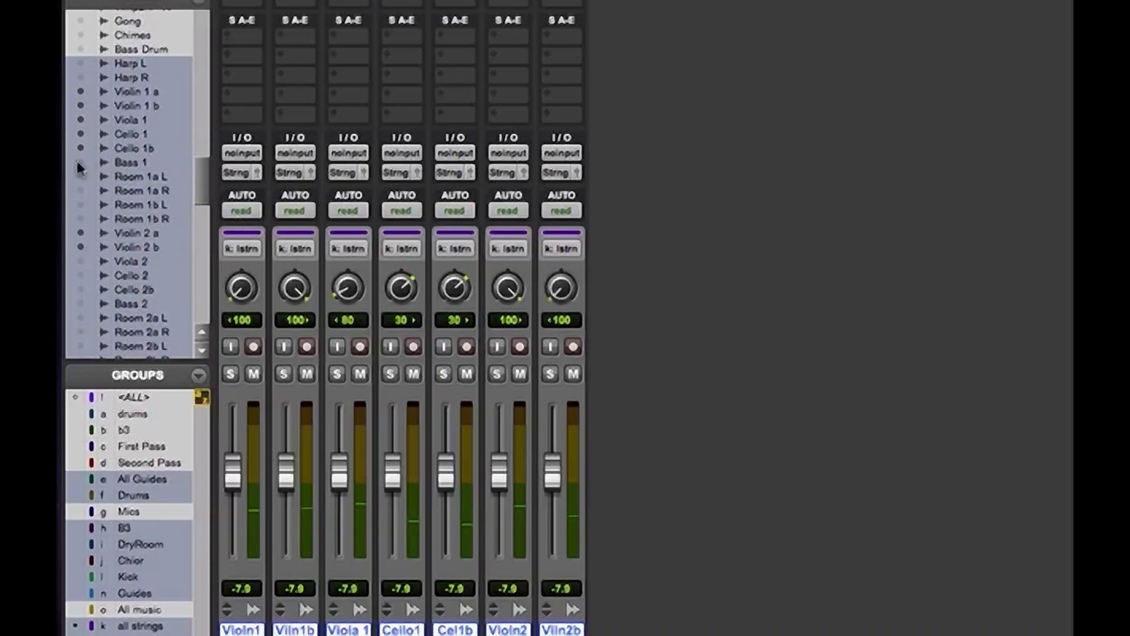
click(81, 162)
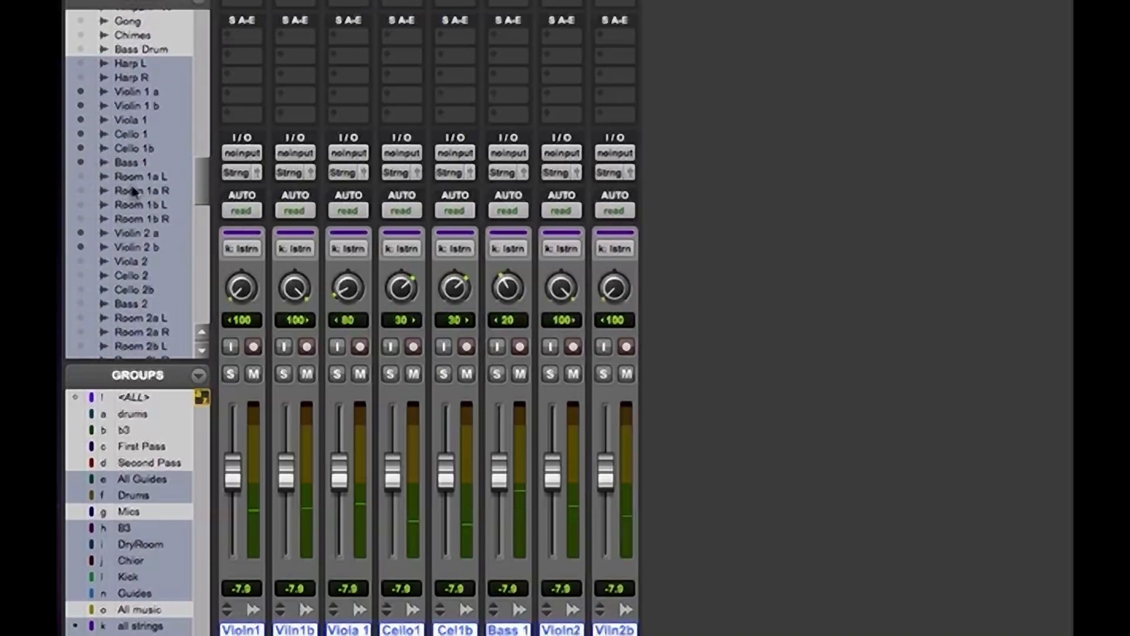
Add the second-pass tracks Viola 2, Cello 2, Cello 2b and Bass 2 to the visible mixer channels
scroll(200, 191, down, 4)
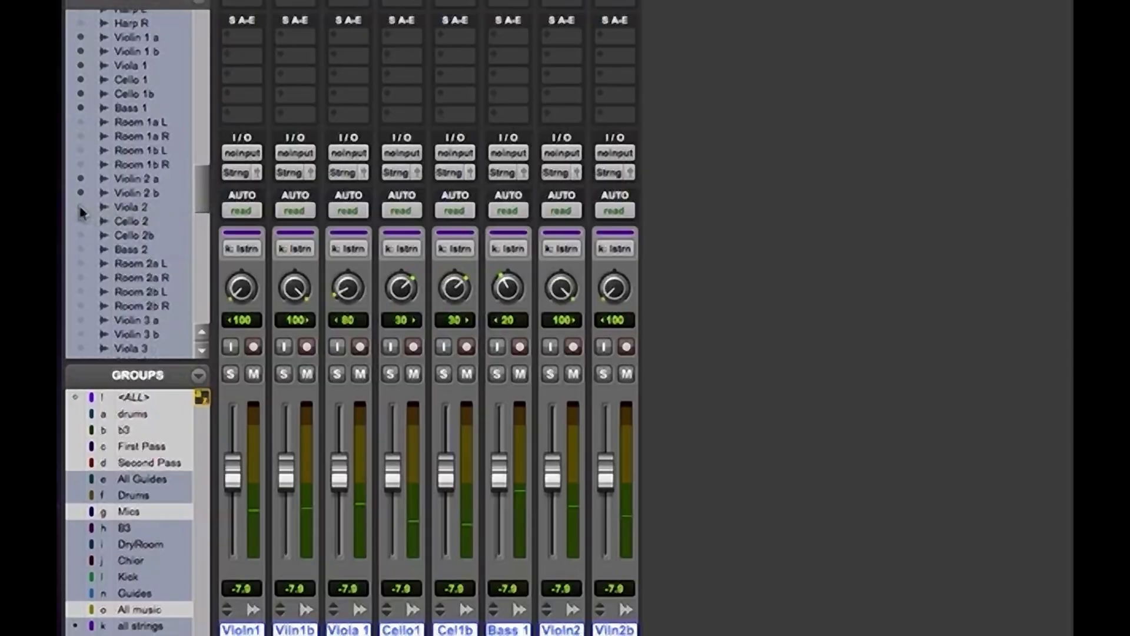
click(81, 206)
click(80, 221)
click(81, 235)
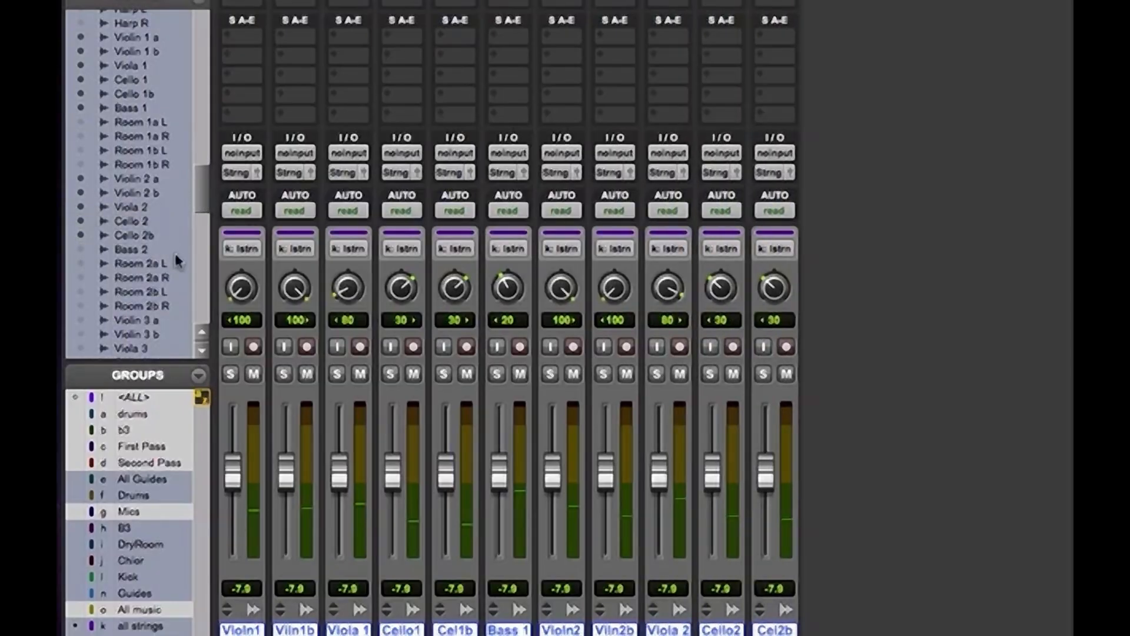
click(80, 249)
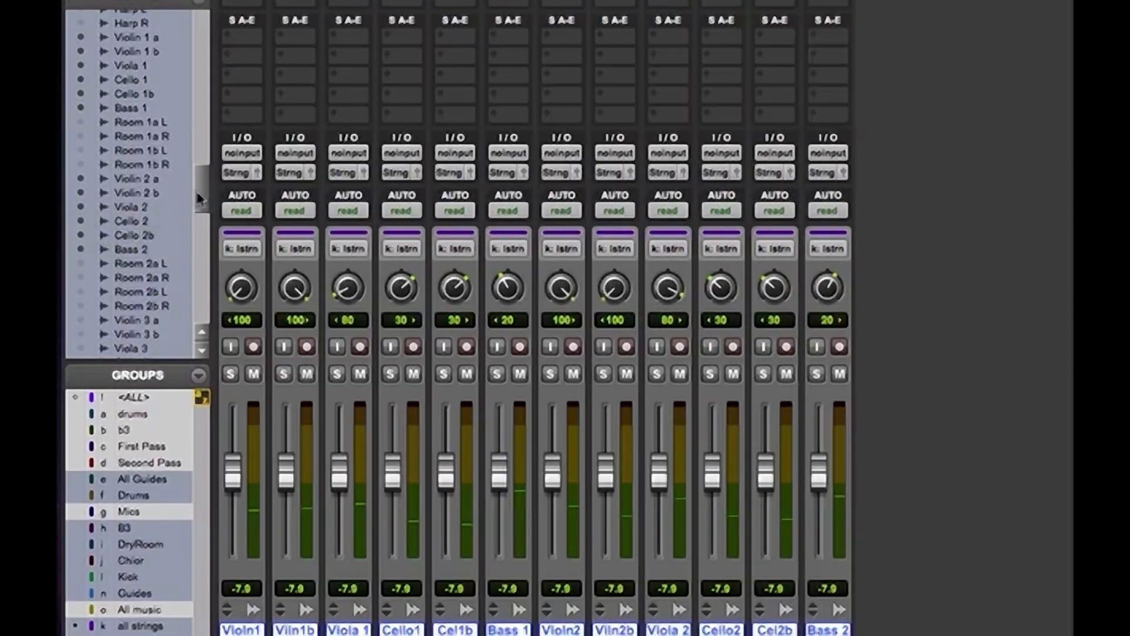
scroll(199, 203, down, 8)
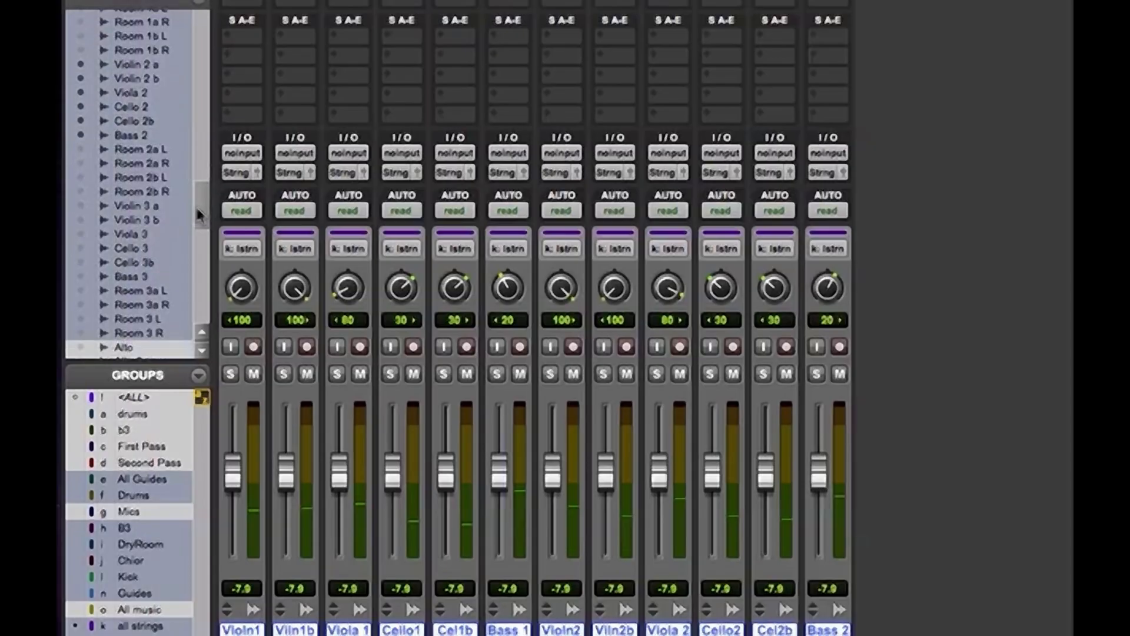
Add the third-pass tracks Violin 3 a, Violin 3 b, Viola 3, Cello 3, Cello 3b and Bass 3 to the visible mixer channels
click(80, 205)
click(81, 219)
click(81, 233)
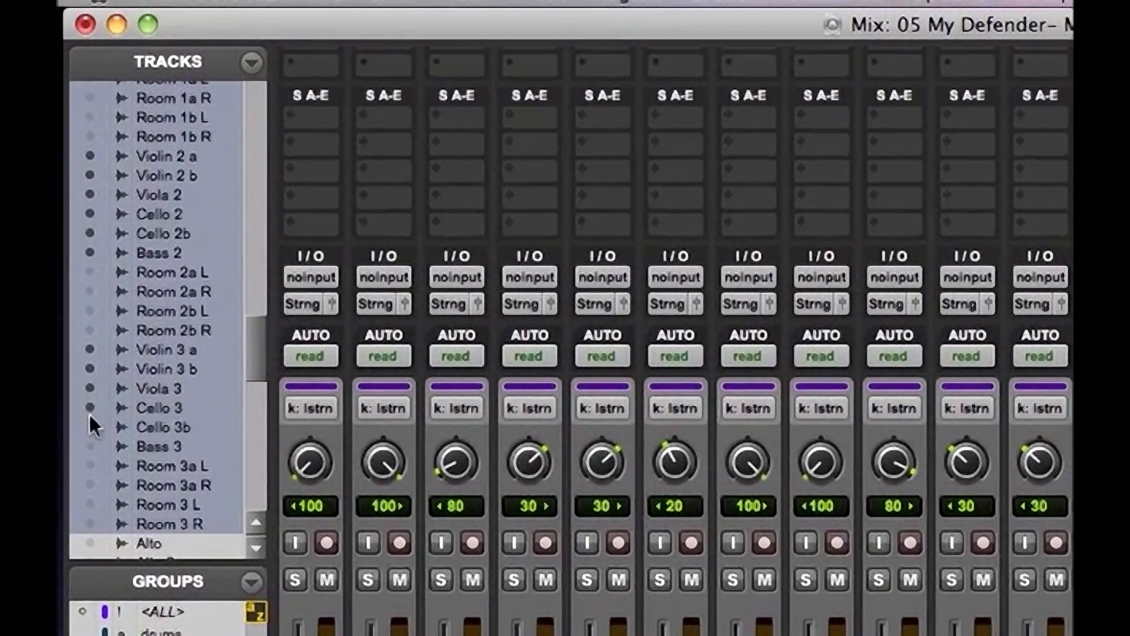
click(91, 447)
Check the string tracks in the track list, and hide and make inactive all the selected string tracks
scroll(259, 377, down, 2)
scroll(258, 372, down, 2)
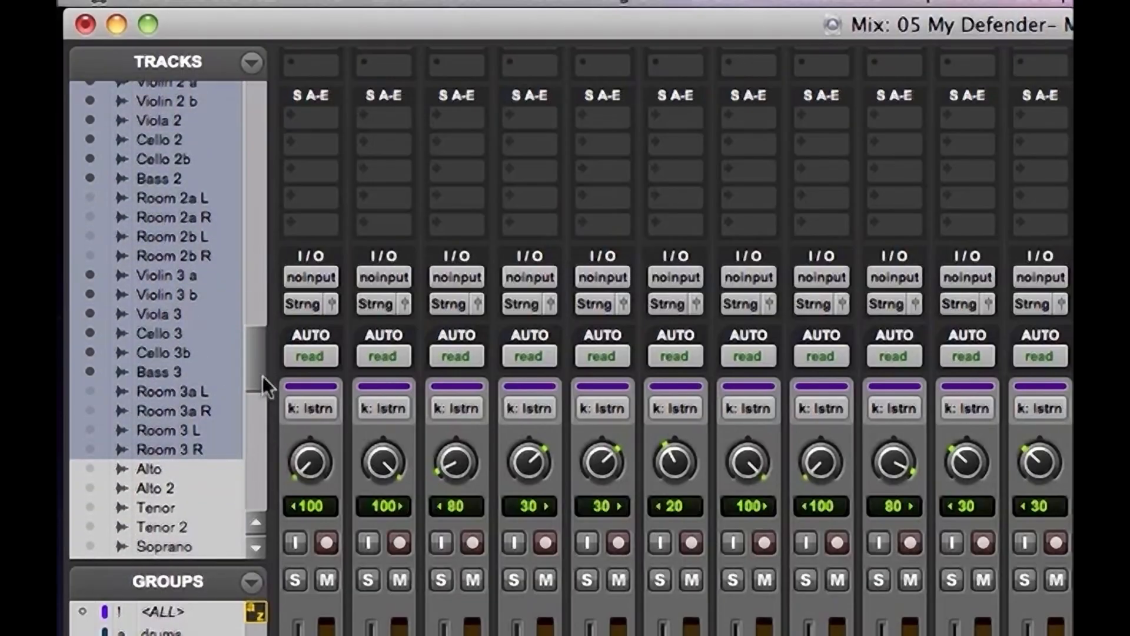
drag(263, 377, 259, 345)
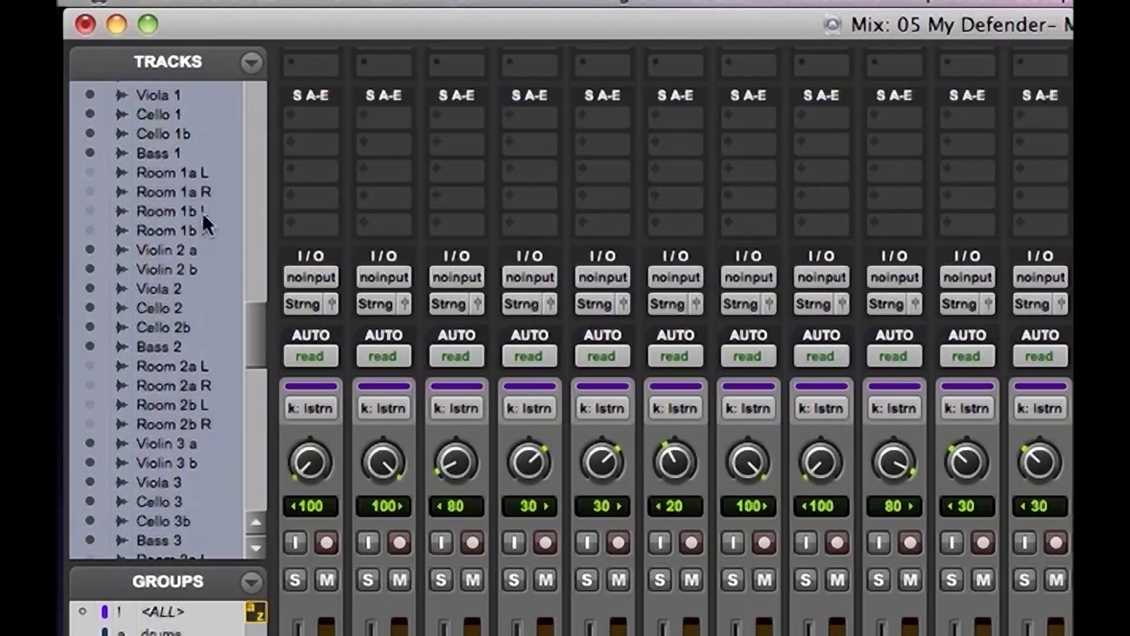
drag(250, 326, 249, 316)
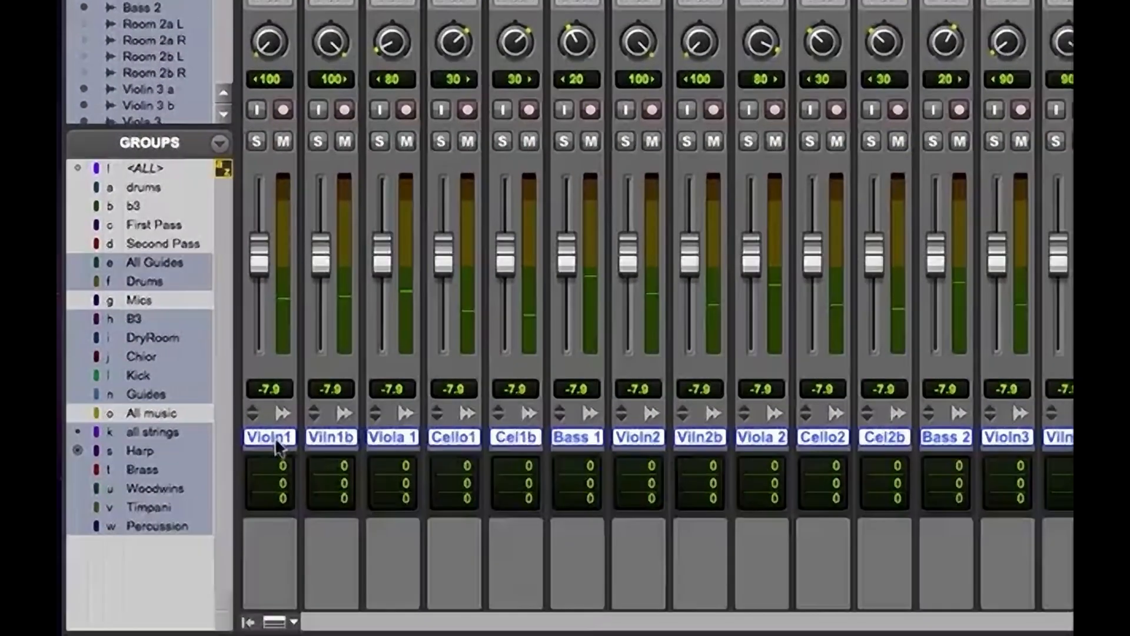
click(276, 441)
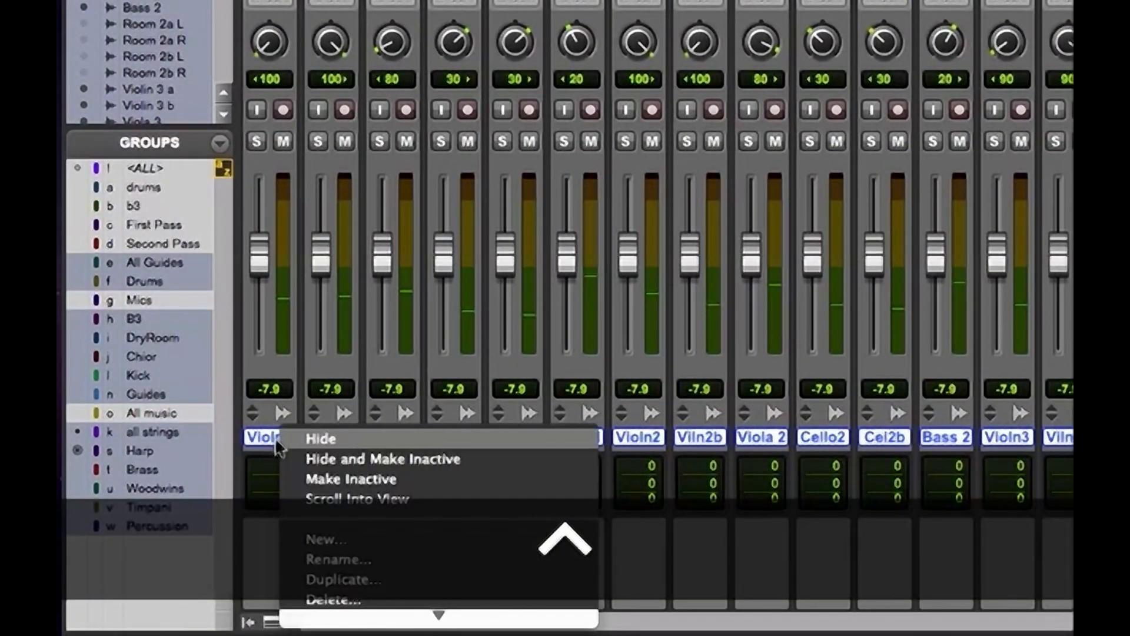
click(399, 460)
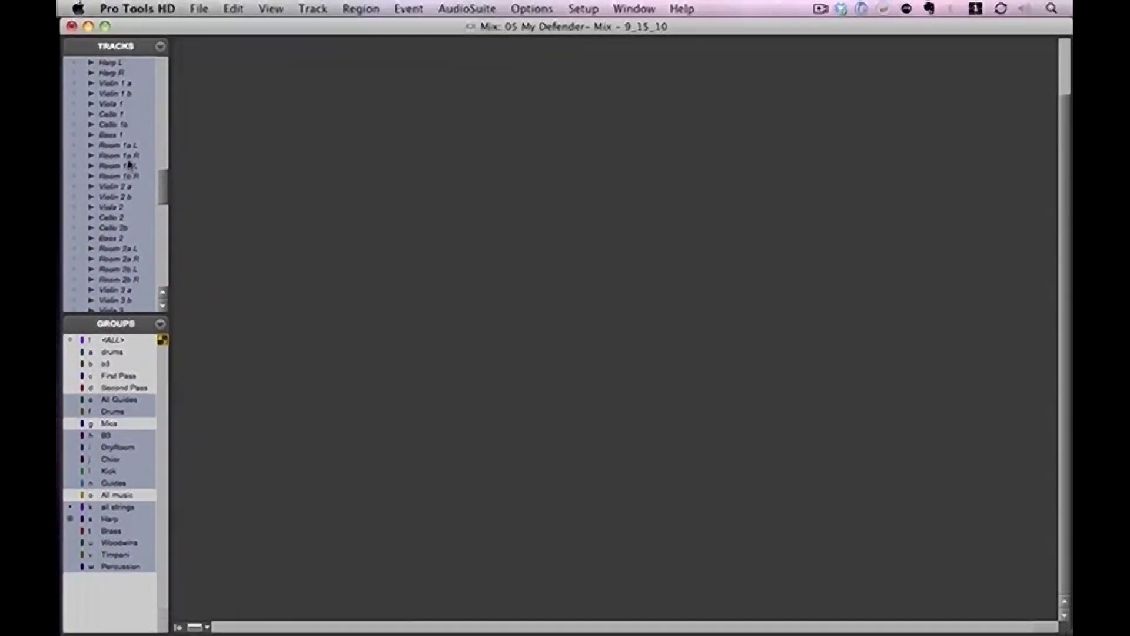
Show the first-pass room mic tracks Room 1a L, Room 1a R, Room 1b L and Room 1b R in the mixer
scroll(165, 182, up, 5)
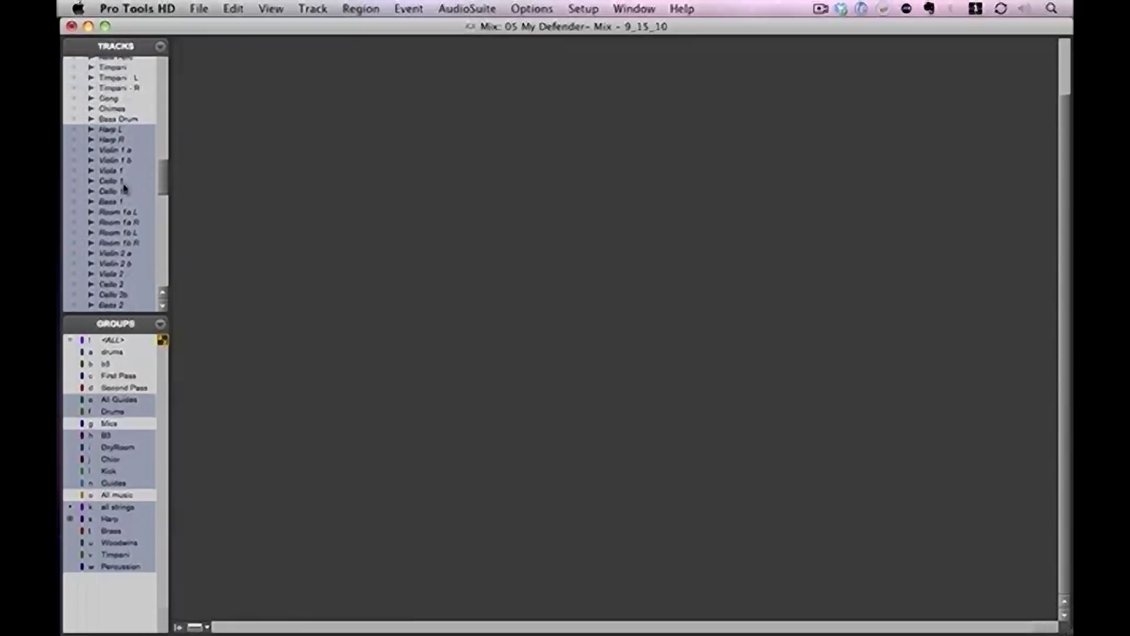
click(74, 212)
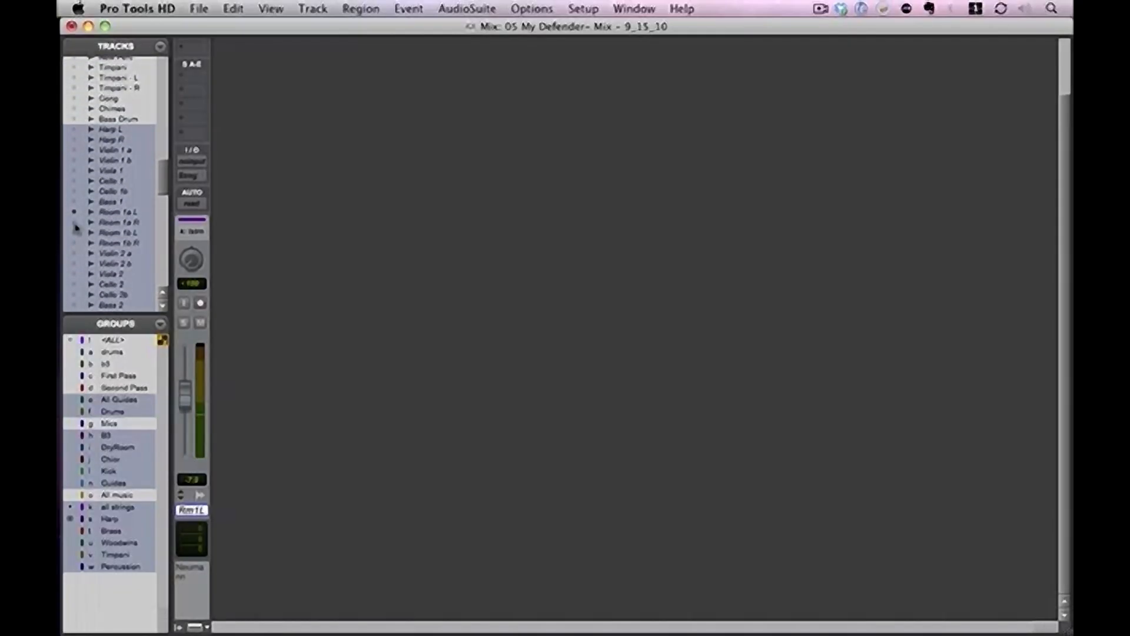
click(74, 222)
click(74, 232)
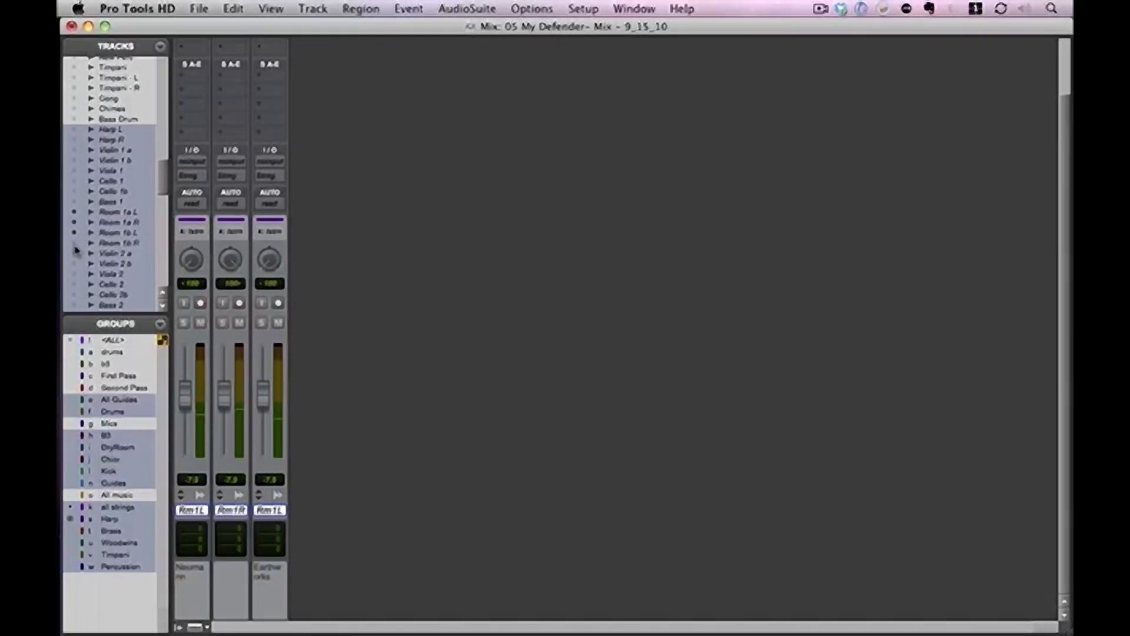
click(75, 242)
Show the second-pass room mic tracks Room 2a L, Room 2a R, Room 2b L and Room 2b R in the mixer
drag(166, 185, 166, 201)
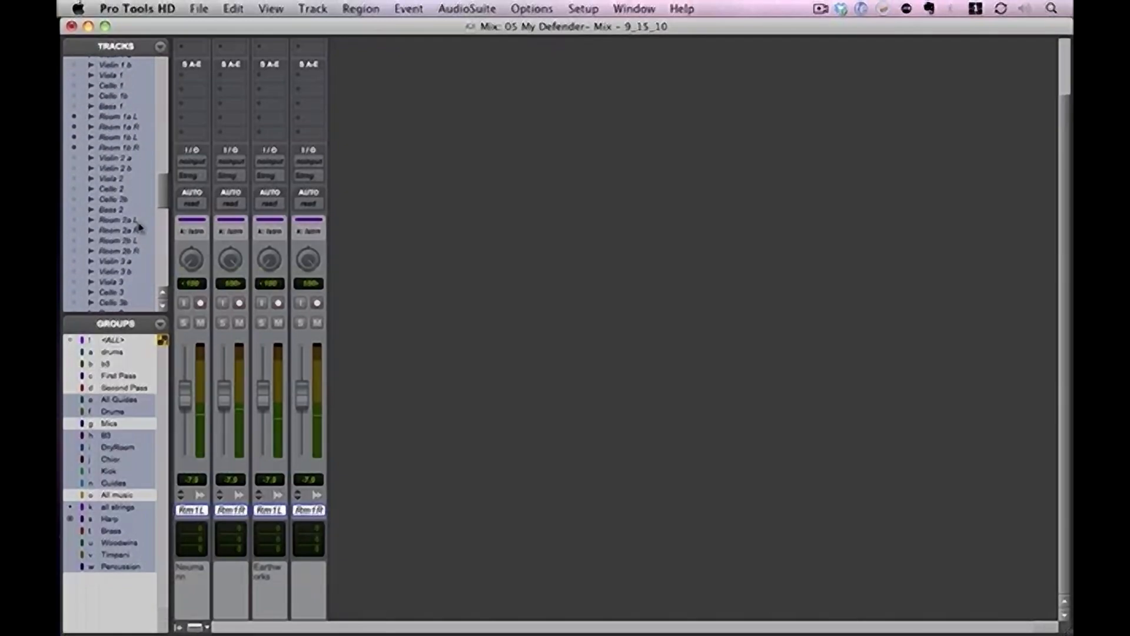
click(74, 220)
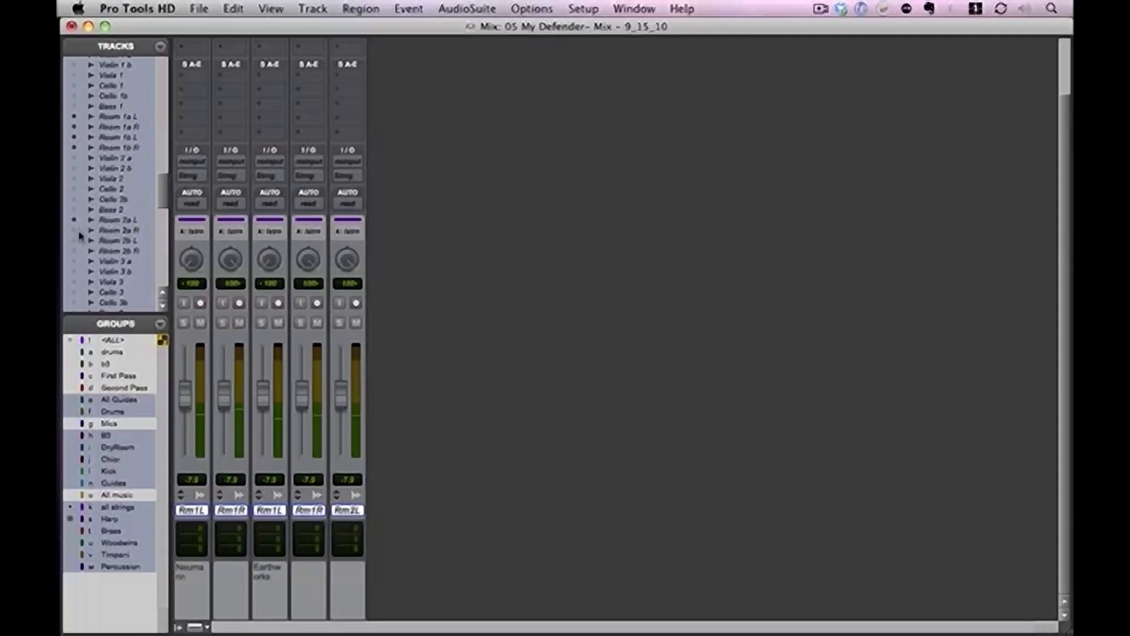
click(75, 231)
click(74, 241)
click(74, 251)
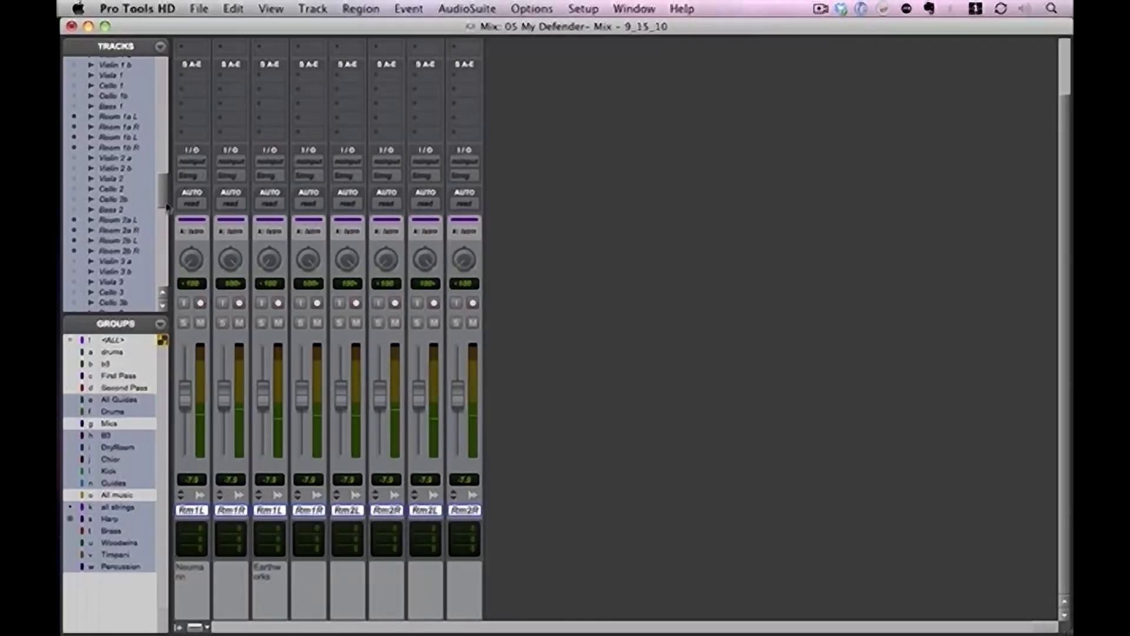
Show the third-pass room mic tracks Room 3a L, Room 3a R, Room 3 L and Room 3 R in the mixer
scroll(110, 253, down, 5)
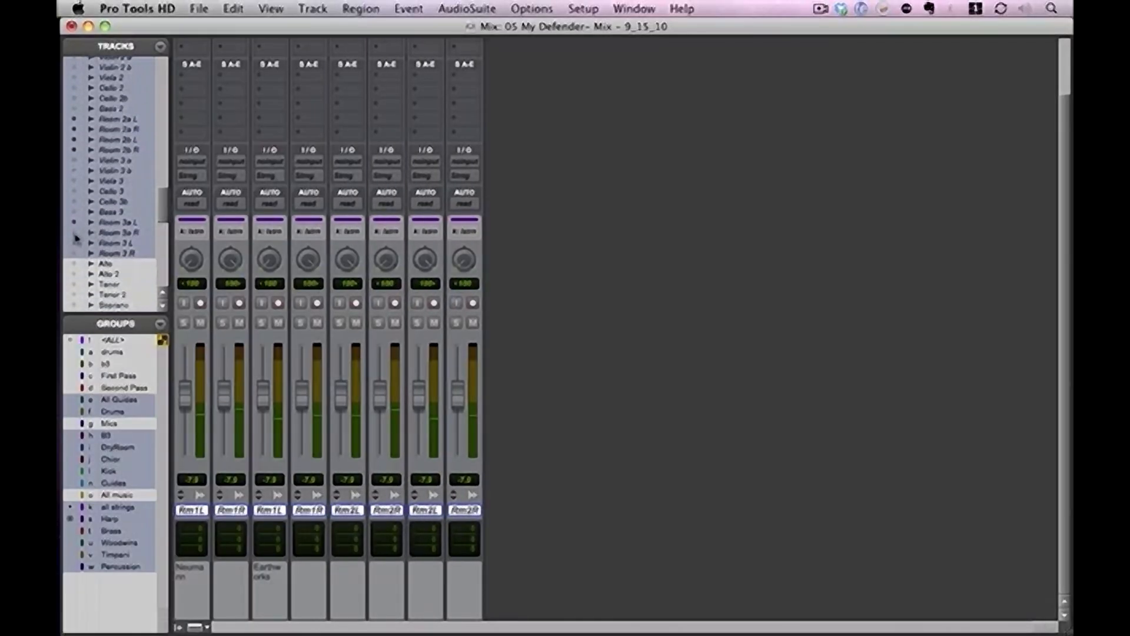
click(74, 222)
click(74, 232)
click(74, 242)
click(74, 253)
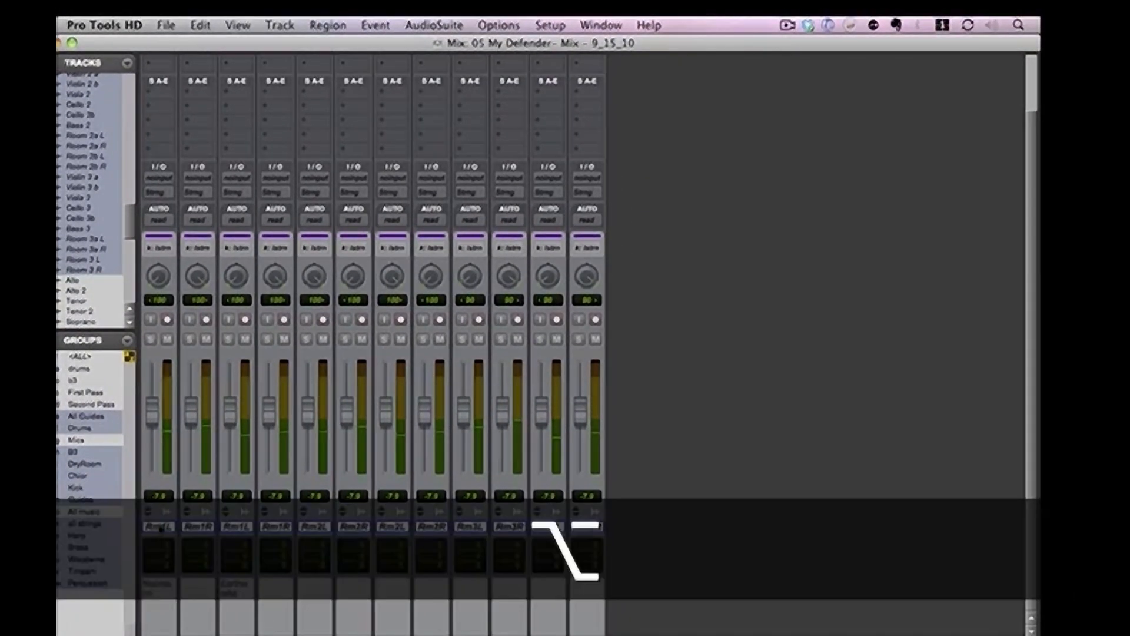
Select only the visible room mic tracks and make them all active
alt+click(182, 521)
click(183, 521)
click(184, 522)
alt+click(168, 526)
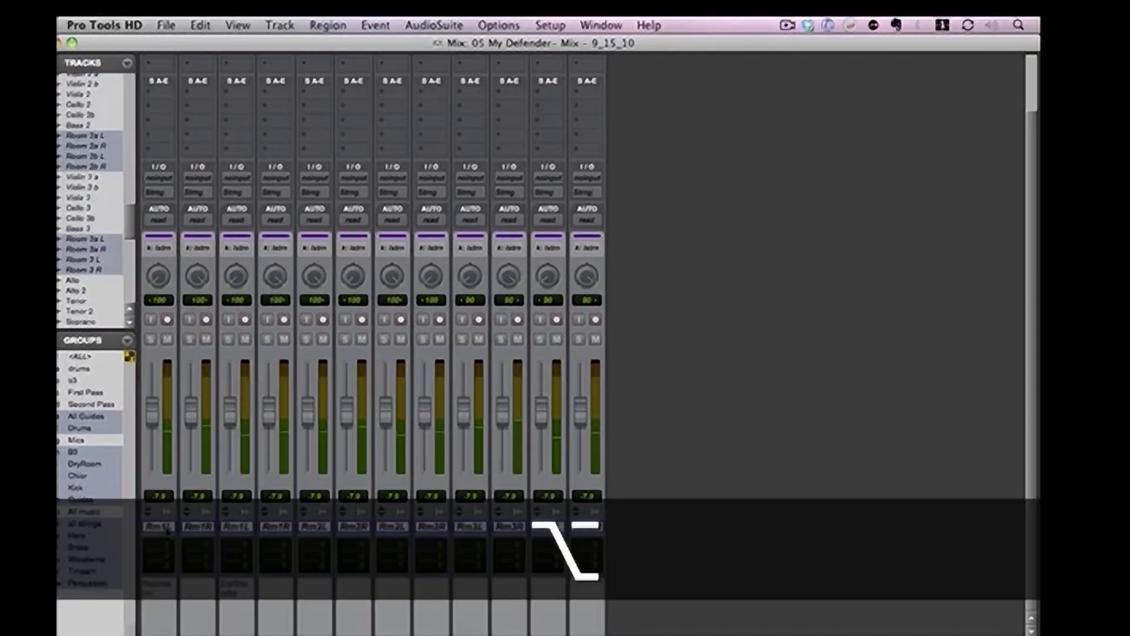
right_click(200, 523)
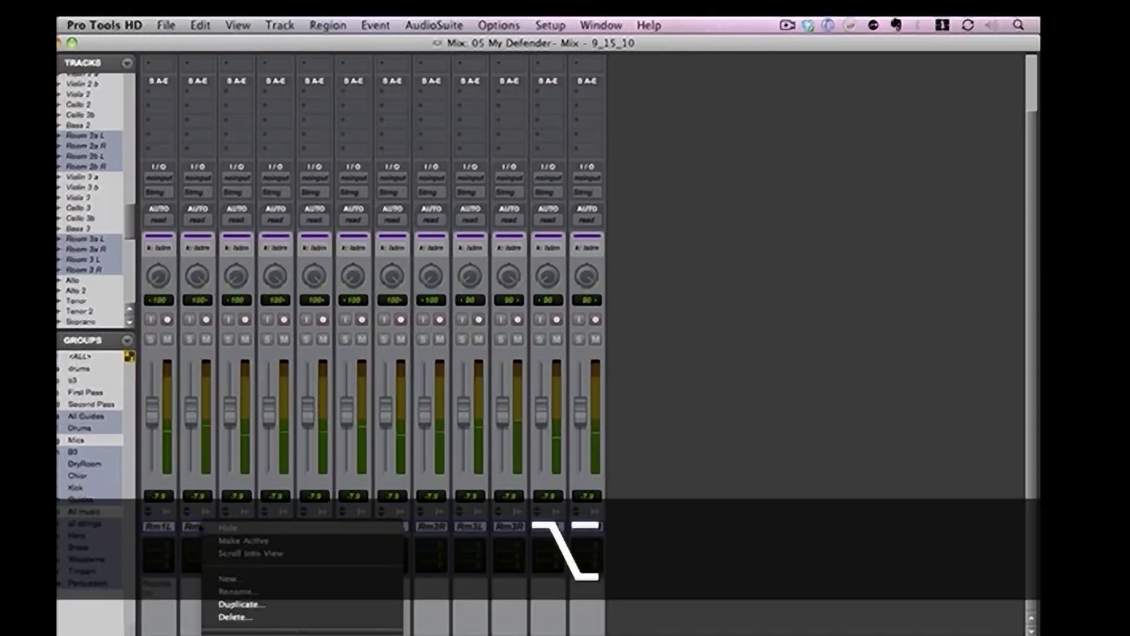
click(275, 516)
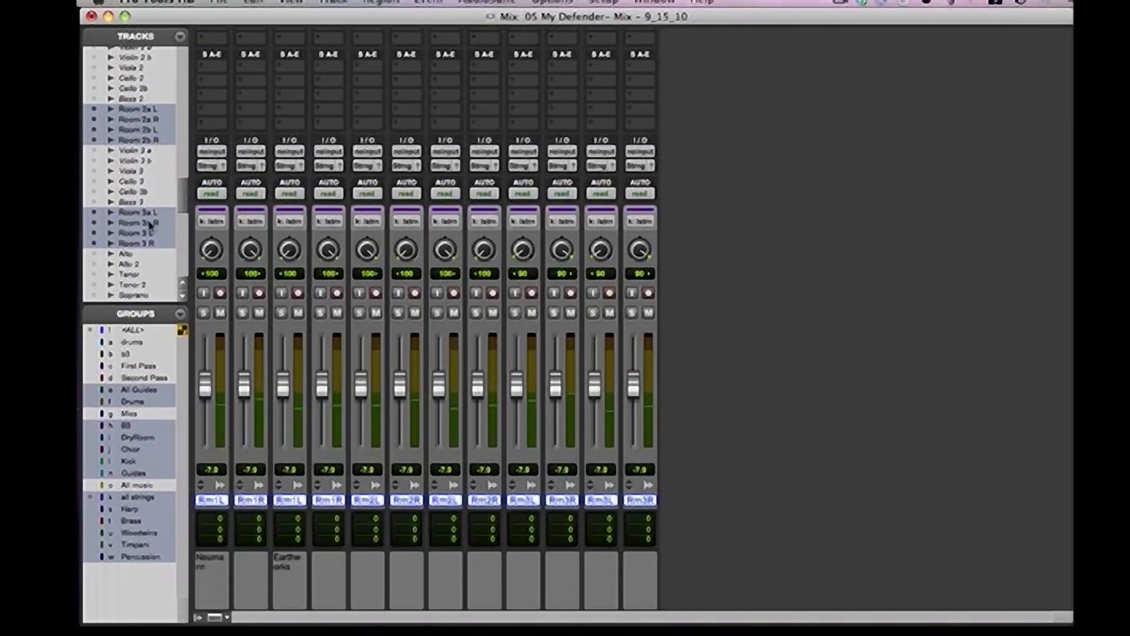
Create six new stereo audio tracks after the last room mic track, Room 3 R
scroll(184, 182, up, 5)
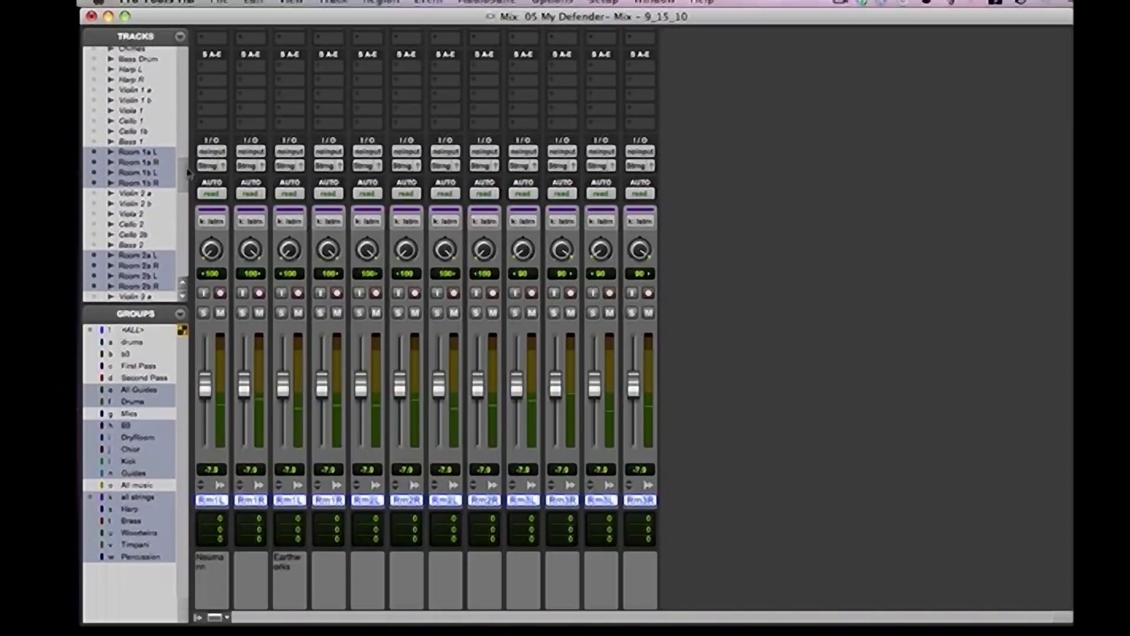
scroll(187, 173, down, 4)
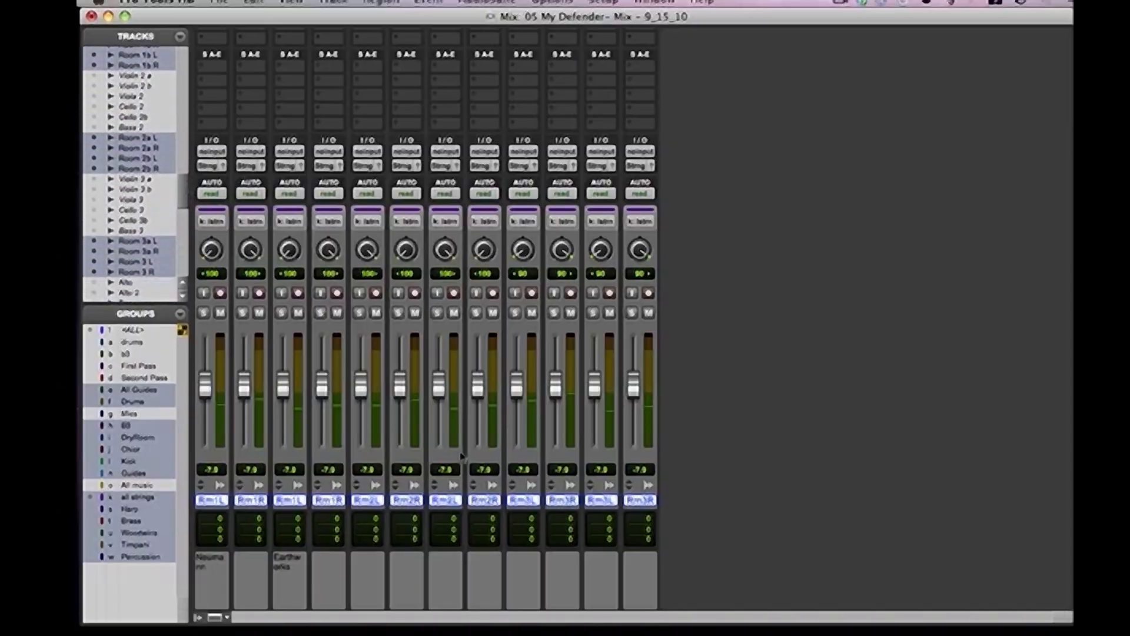
click(645, 502)
key(super+shift+n)
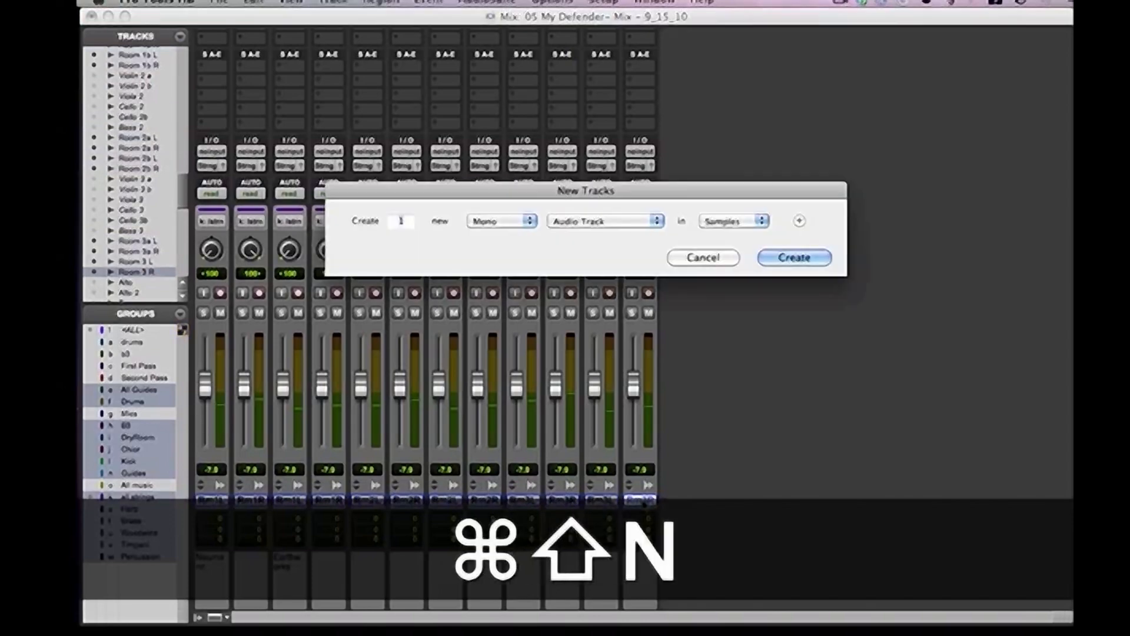
text(6)
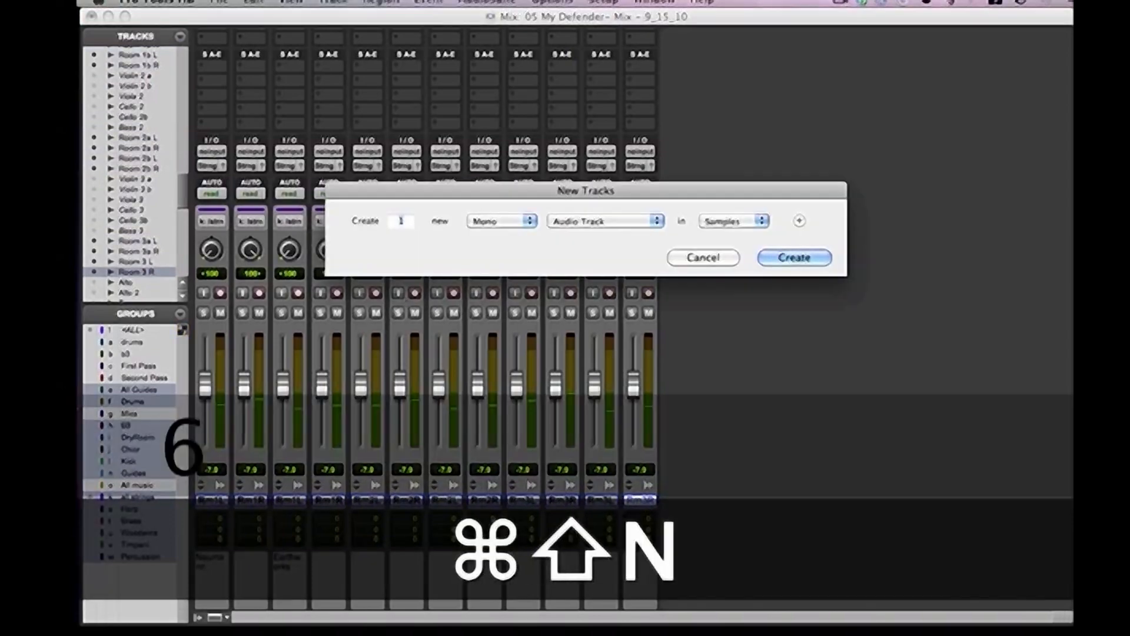
click(495, 221)
click(487, 233)
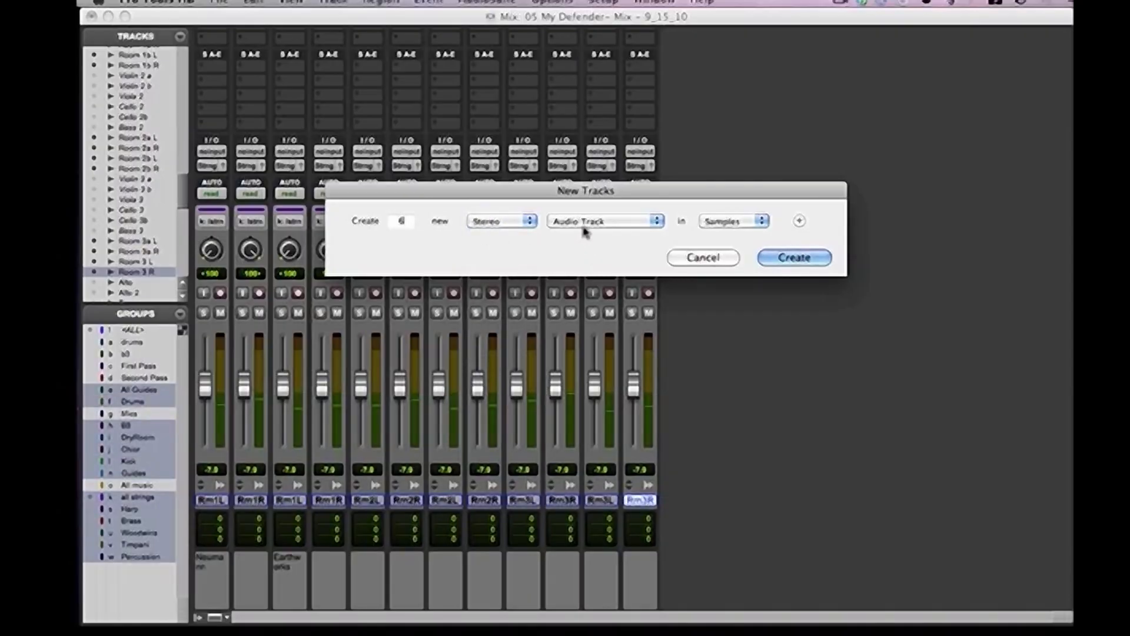
click(771, 258)
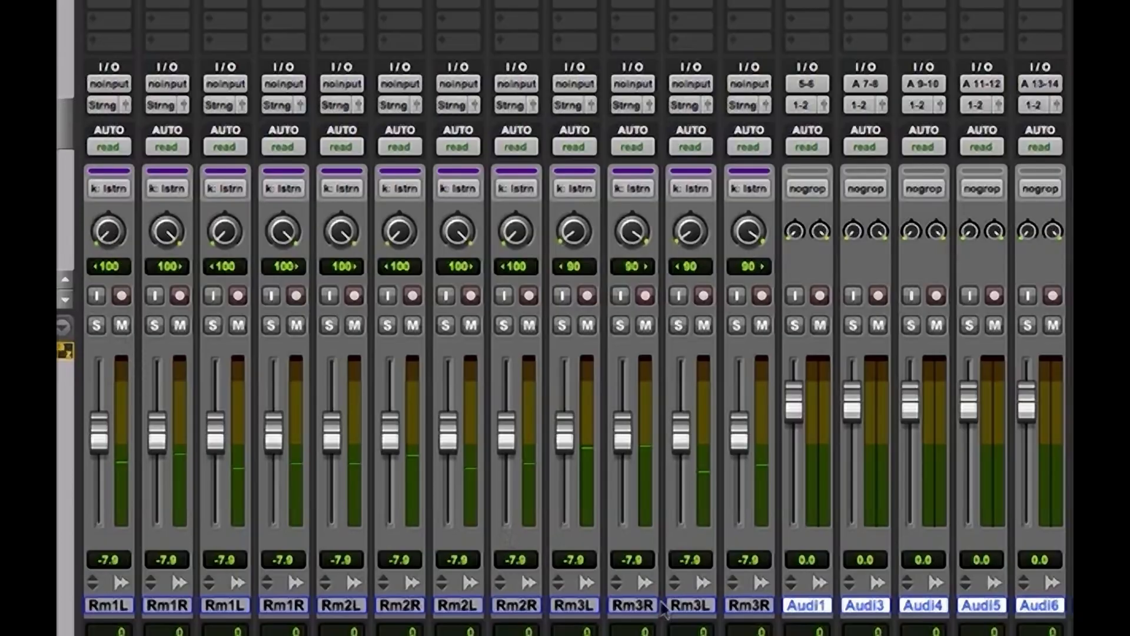
Rename the first two new stereo tracks, Audio 1 and Audio 3, as Room 1
double_click(806, 606)
text(Room)
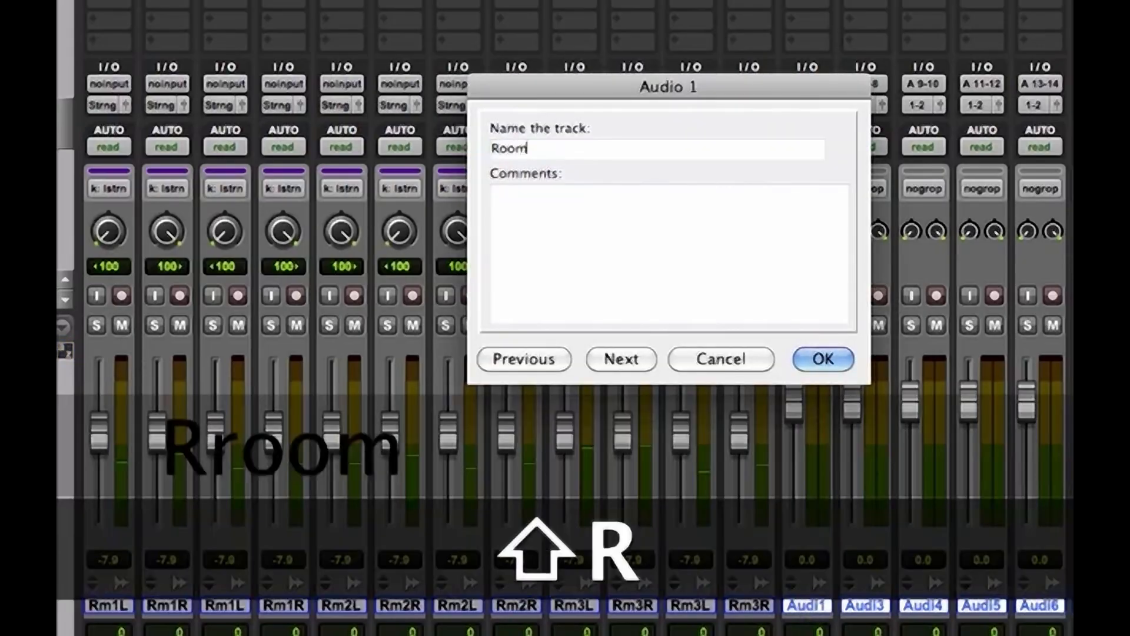
text( 1)
key(super+Down)
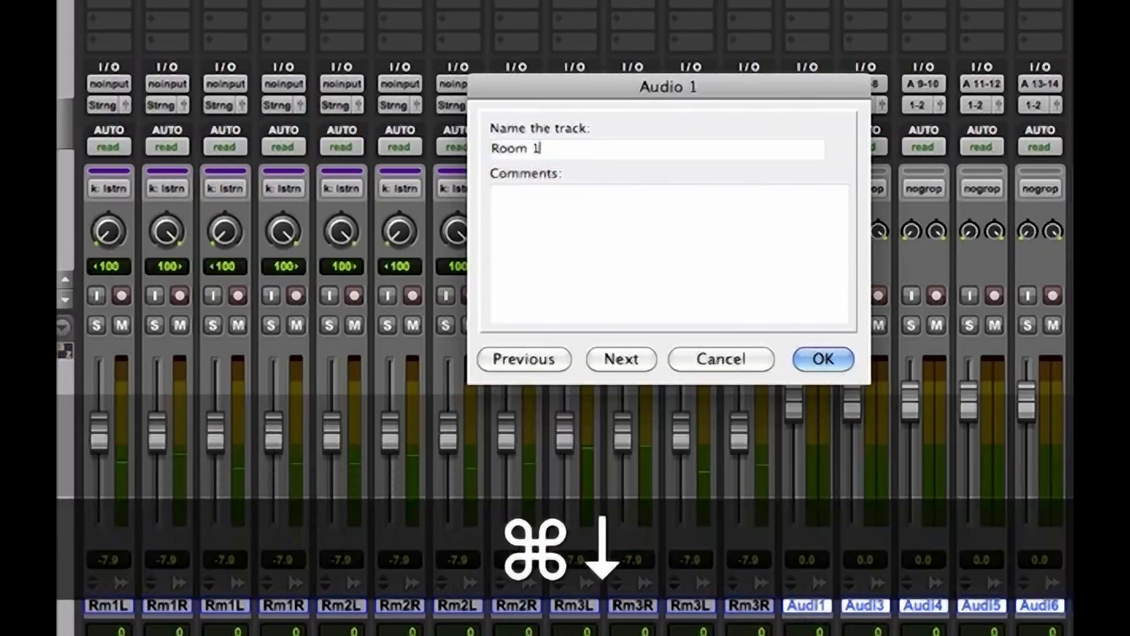
text(Room)
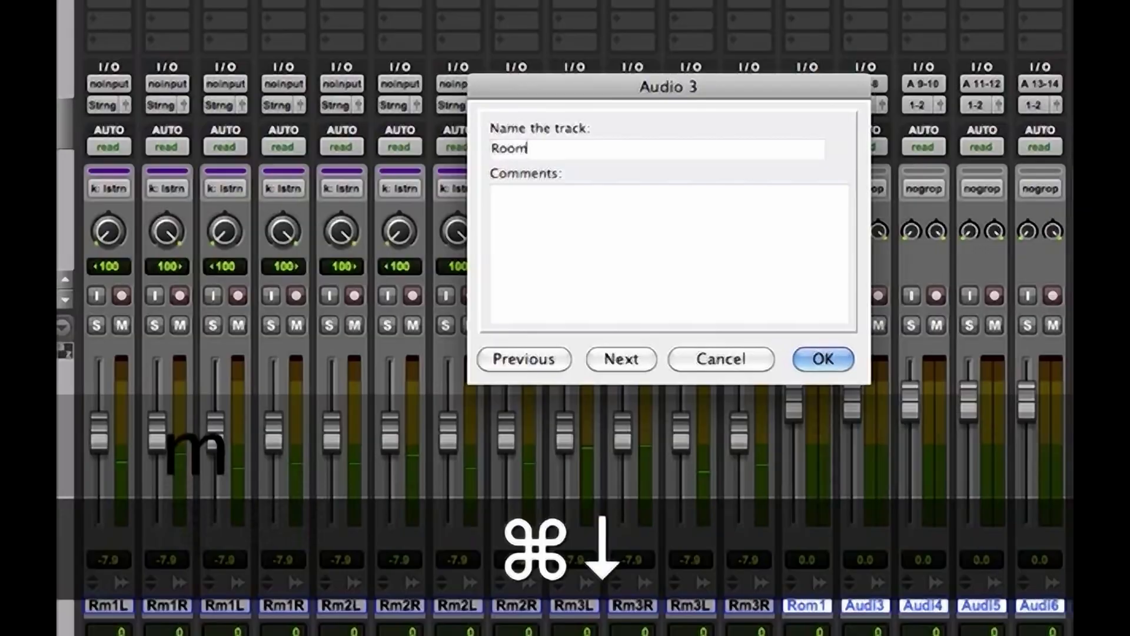
text( 1)
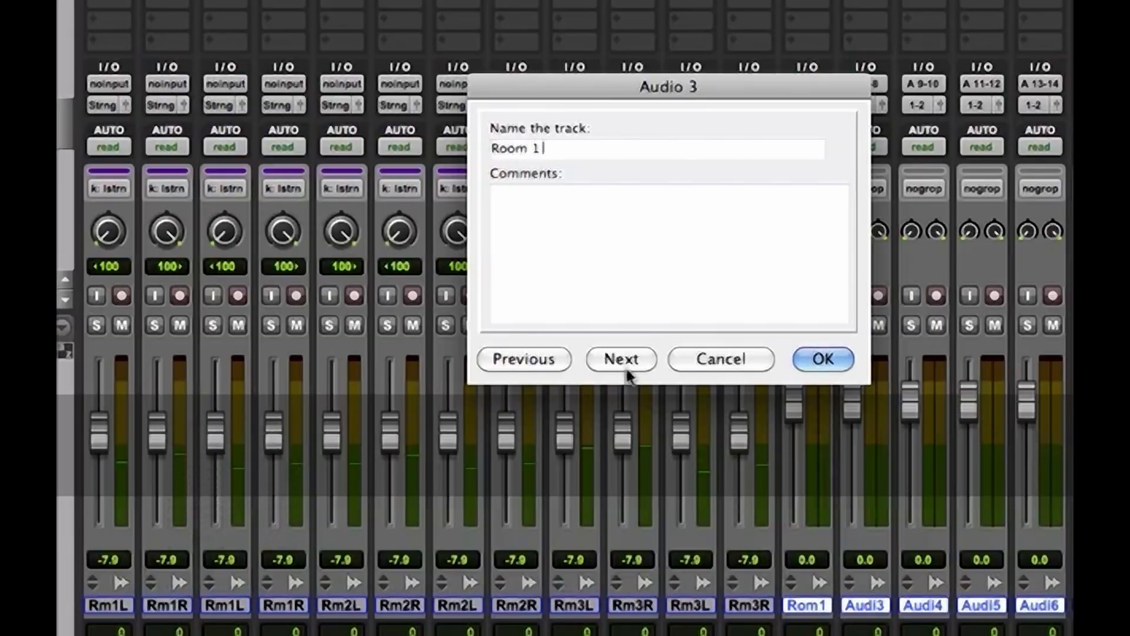
click(622, 359)
Rename the next two new stereo tracks, Audio 4 and Audio 5, as Room 2
text(R)
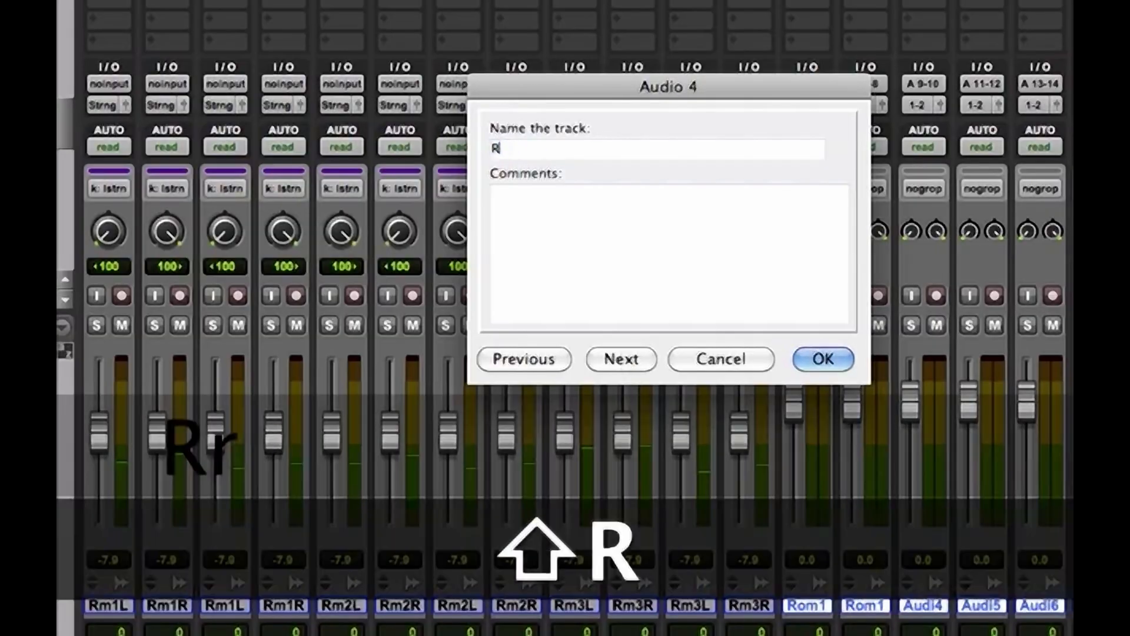
text(oom 2)
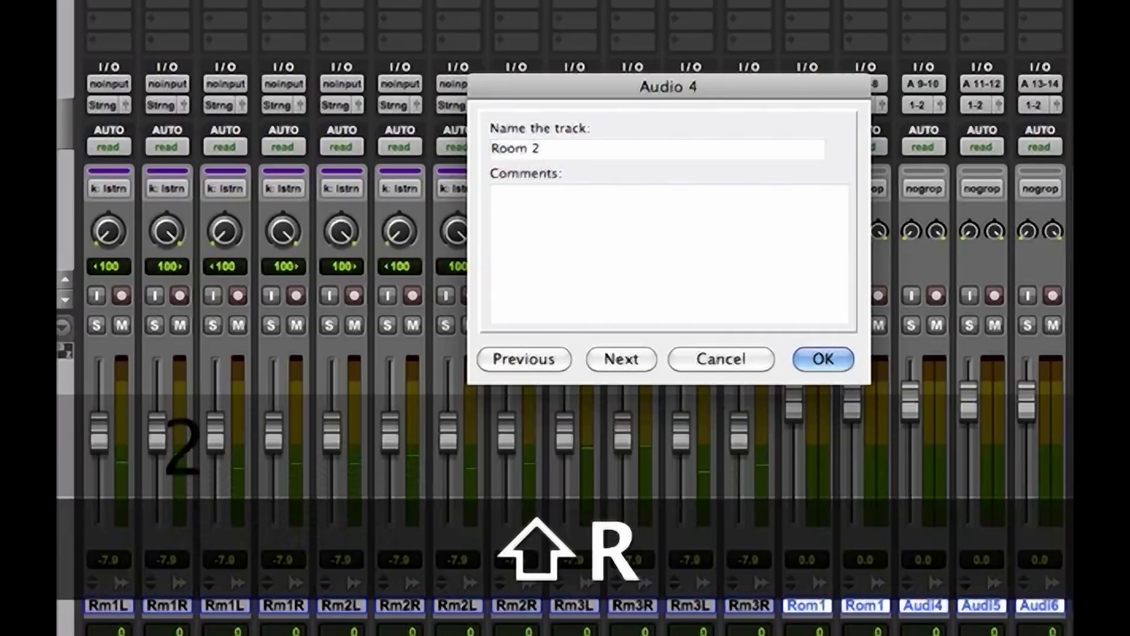
key(super+Down)
text(Room )
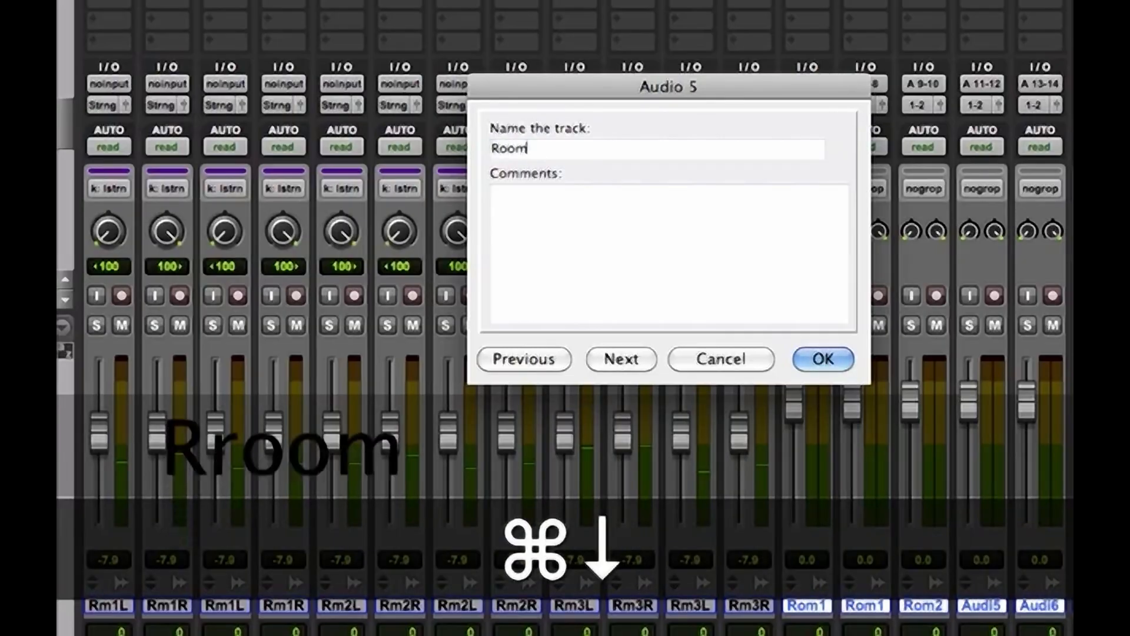
text(2)
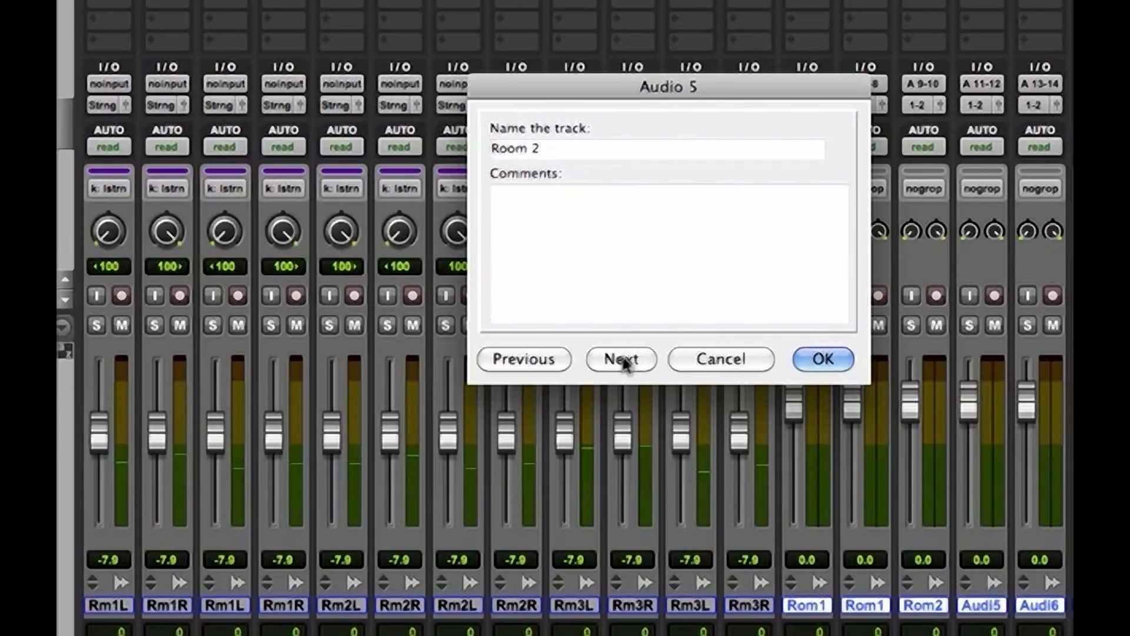
click(621, 359)
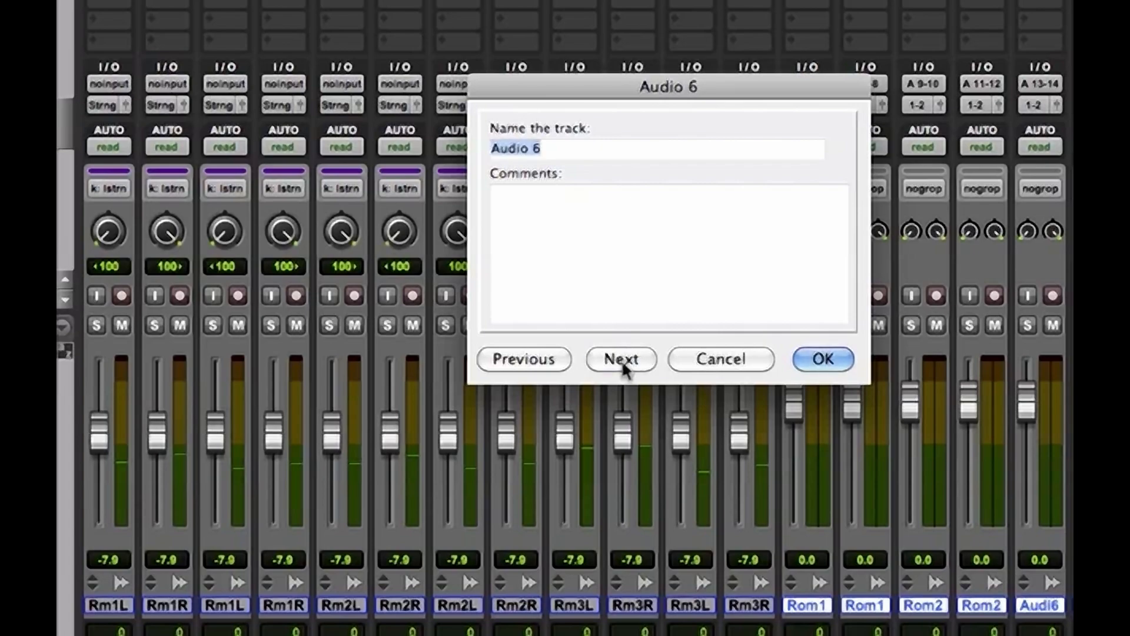
Rename the last two new stereo tracks, Audio 6 and Audio 7, as Room 3
text(Room 3)
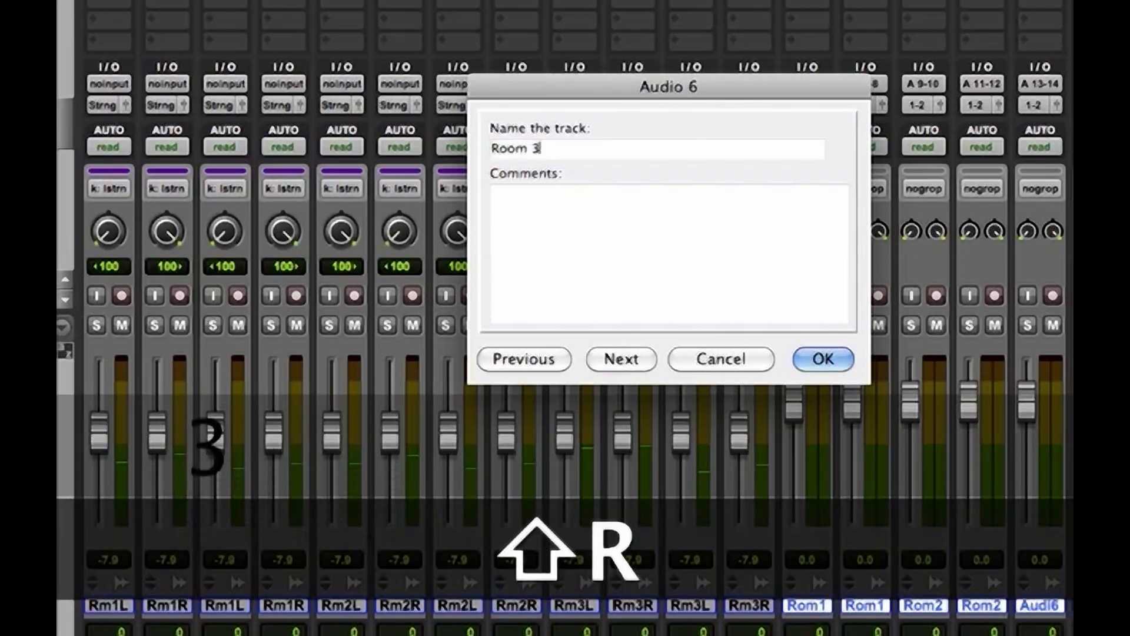
key(super+Down)
text(Room)
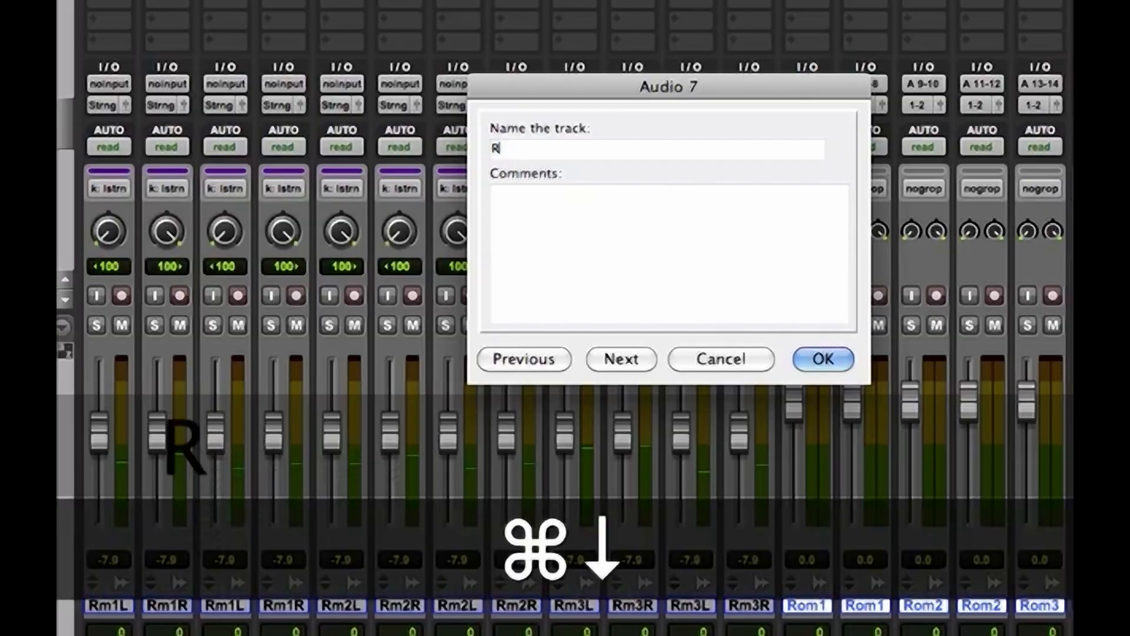
text( 3)
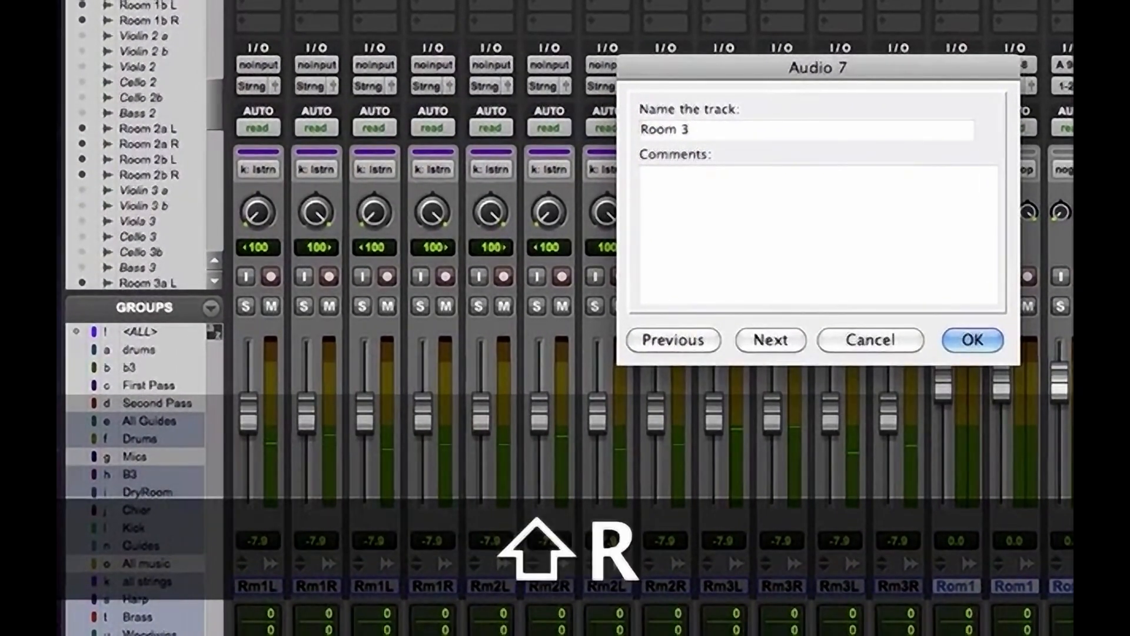
key(Return)
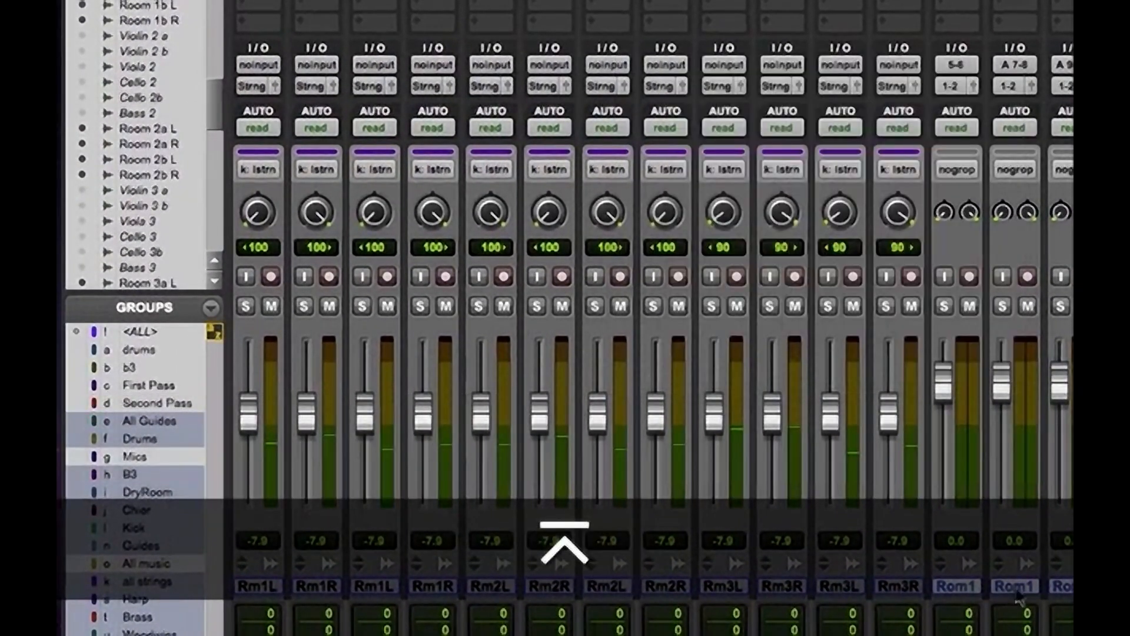
Move all clips from the twelve mono room tracks onto the six stereo Room tracks and delete the emptied mono tracks
key(super+equal)
drag(528, 70, 1035, 300)
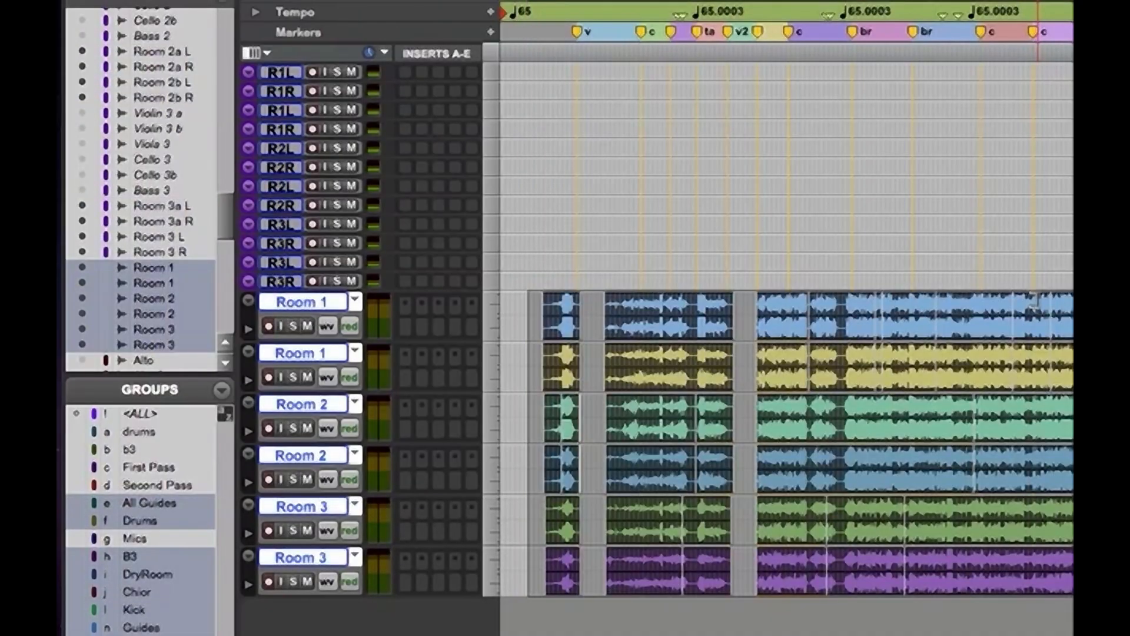
click(284, 283)
shift+click(283, 73)
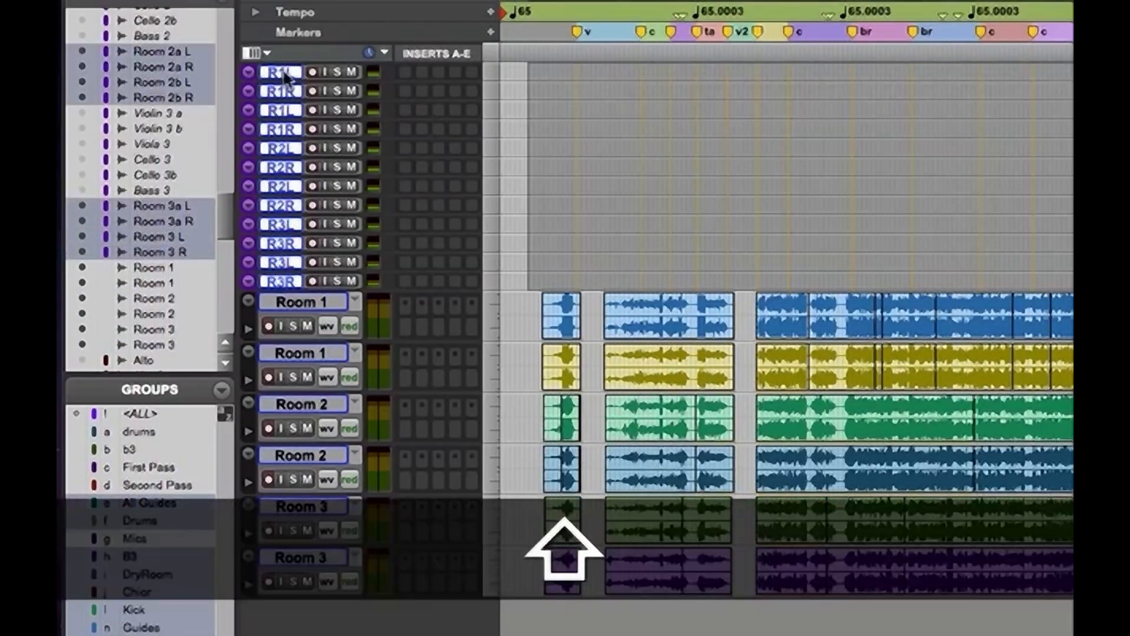
right_click(283, 73)
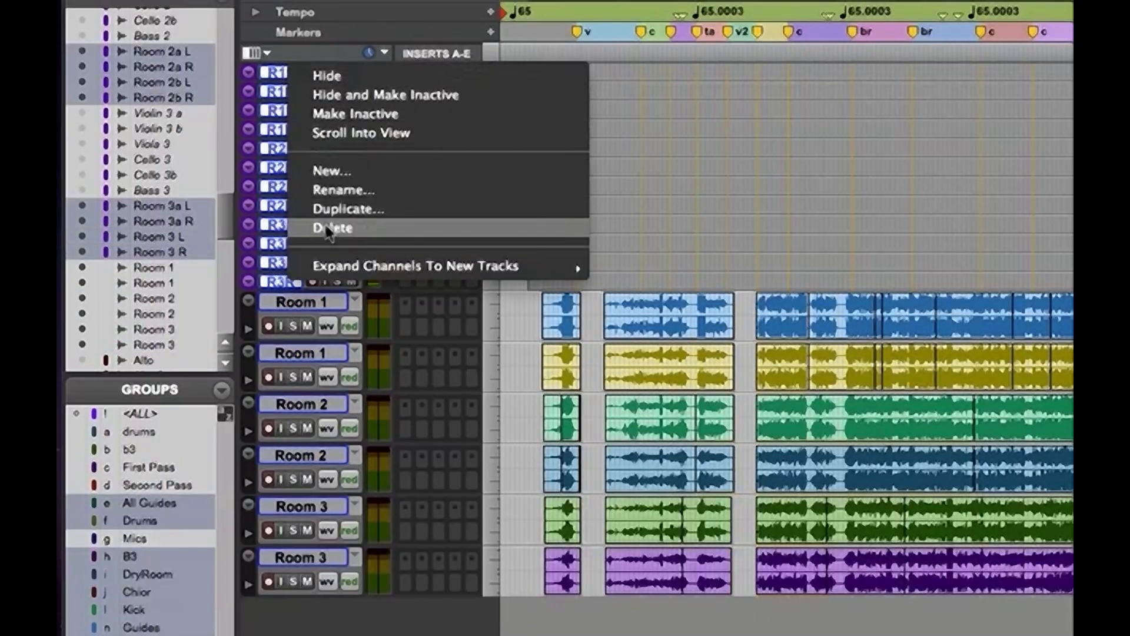
click(324, 224)
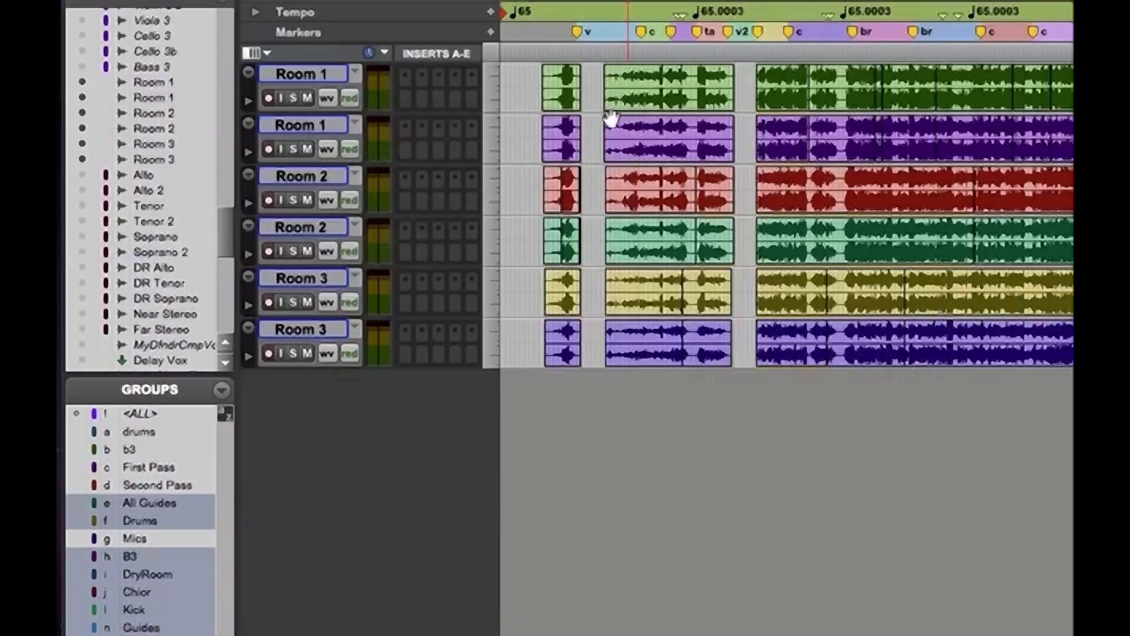
Select all six stereo Room tracks in the mixer and lower the second Room 2 track's fader slightly
key(super+equal)
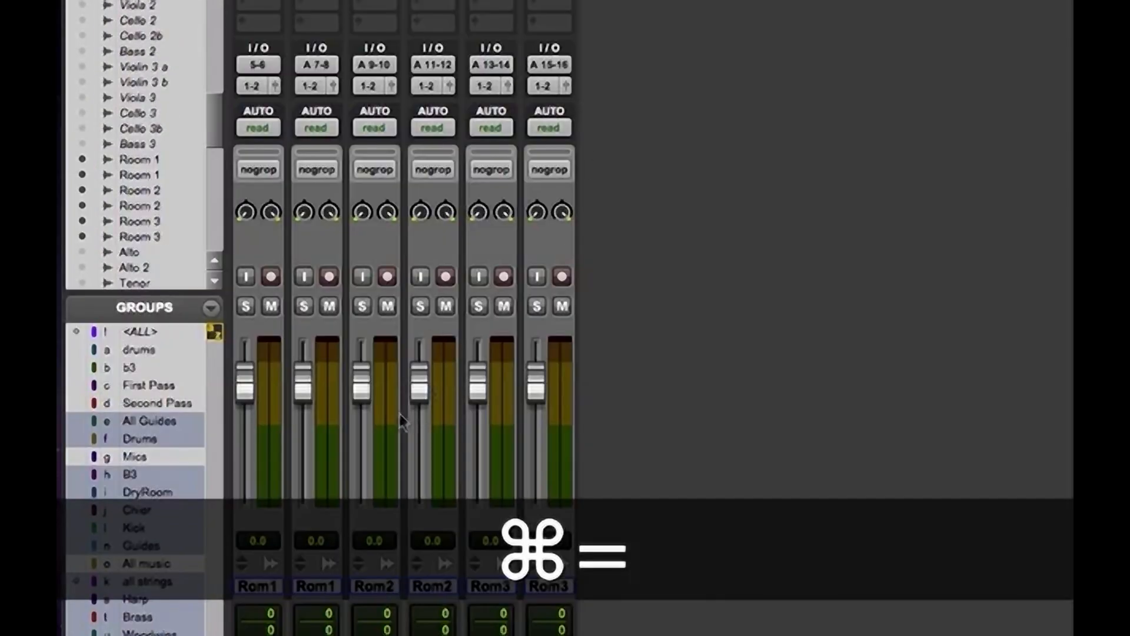
click(249, 587)
shift+click(548, 586)
key(alt)
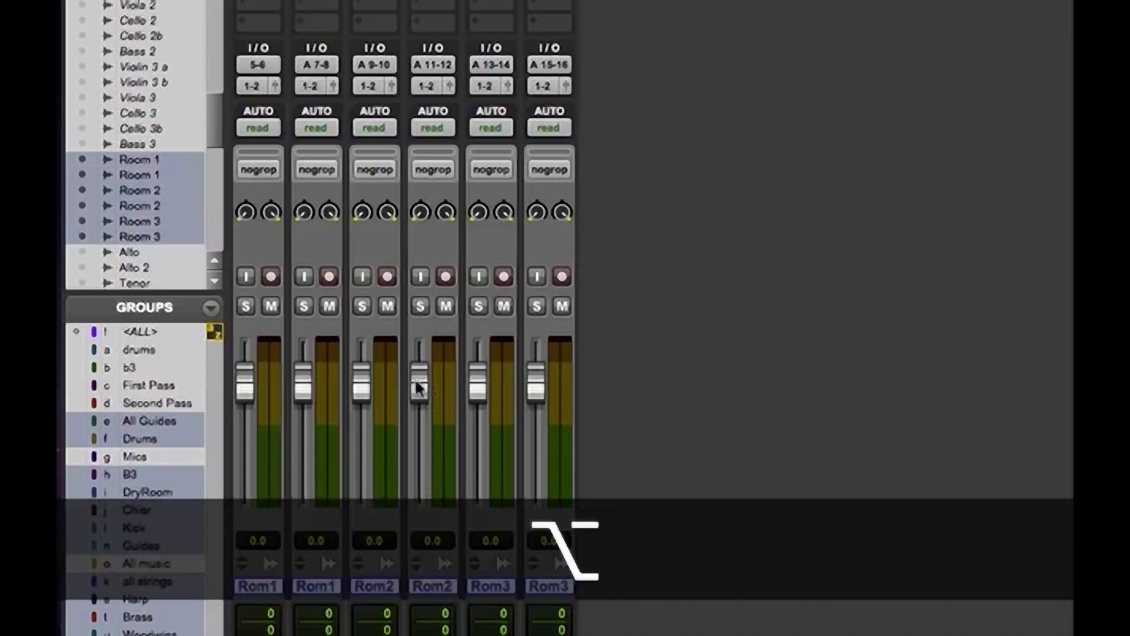
drag(418, 393, 355, 396)
key(alt)
Create a Mix/Edit group named String Room from the six stereo Room tracks and lower its faders together
key(super+g)
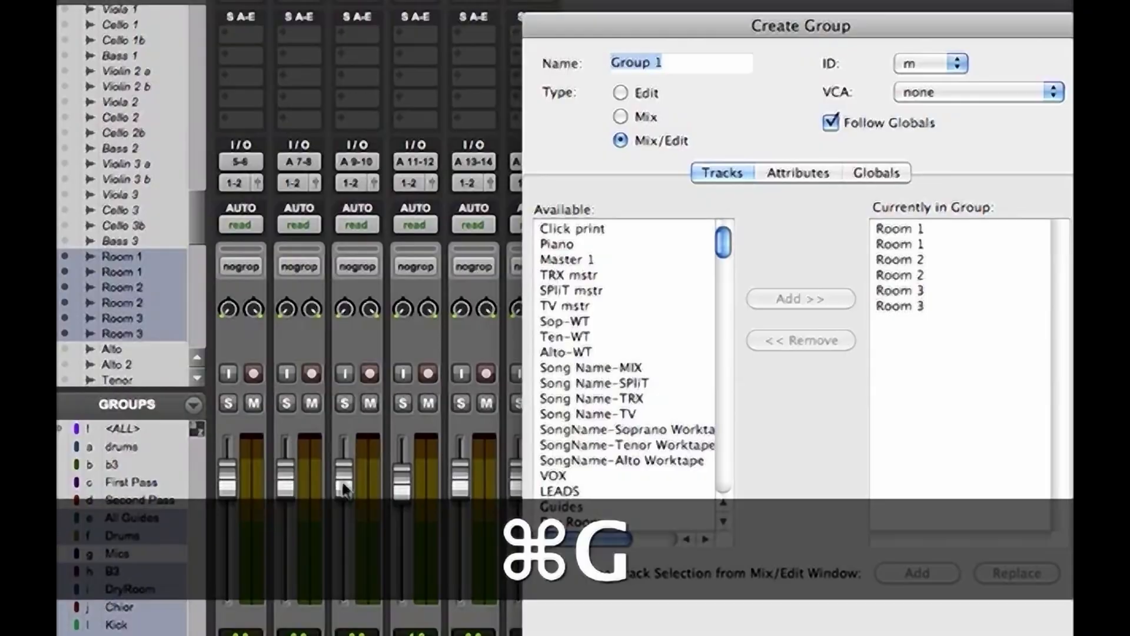
text(Room)
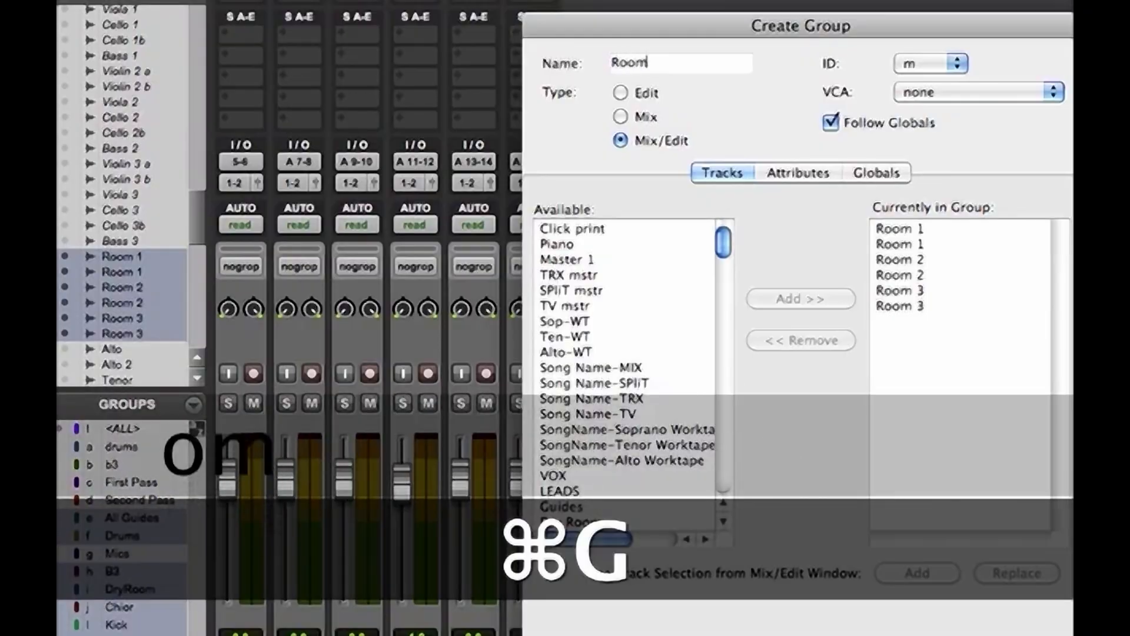
key(BackSpace)
key(BackSpace)
key(BackSpace)
key(BackSpace)
text(String)
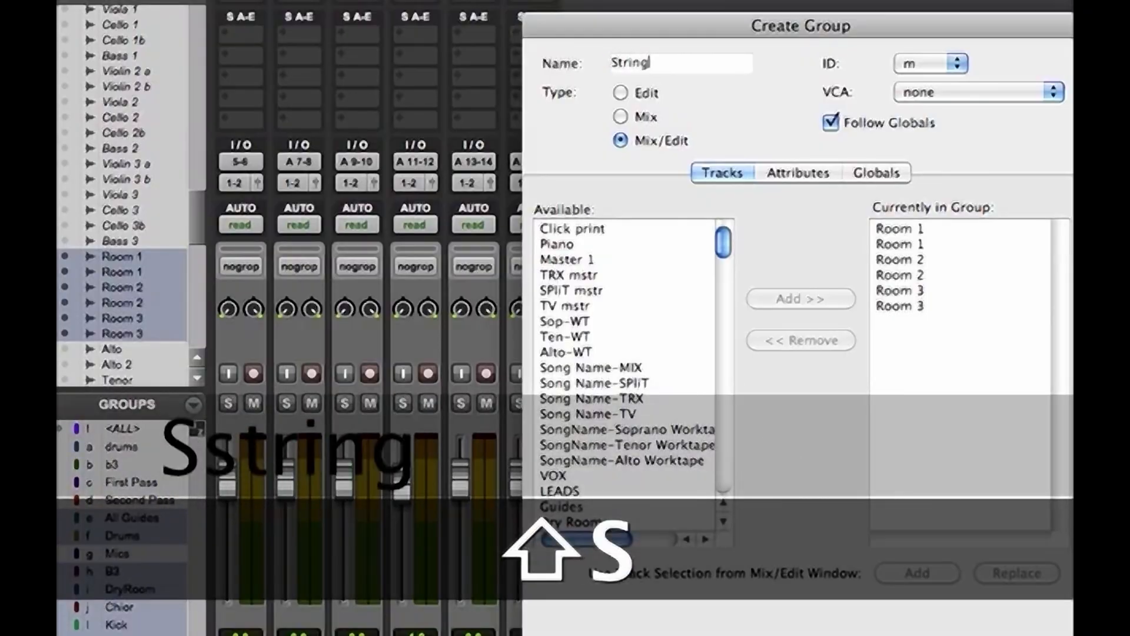
text( Room)
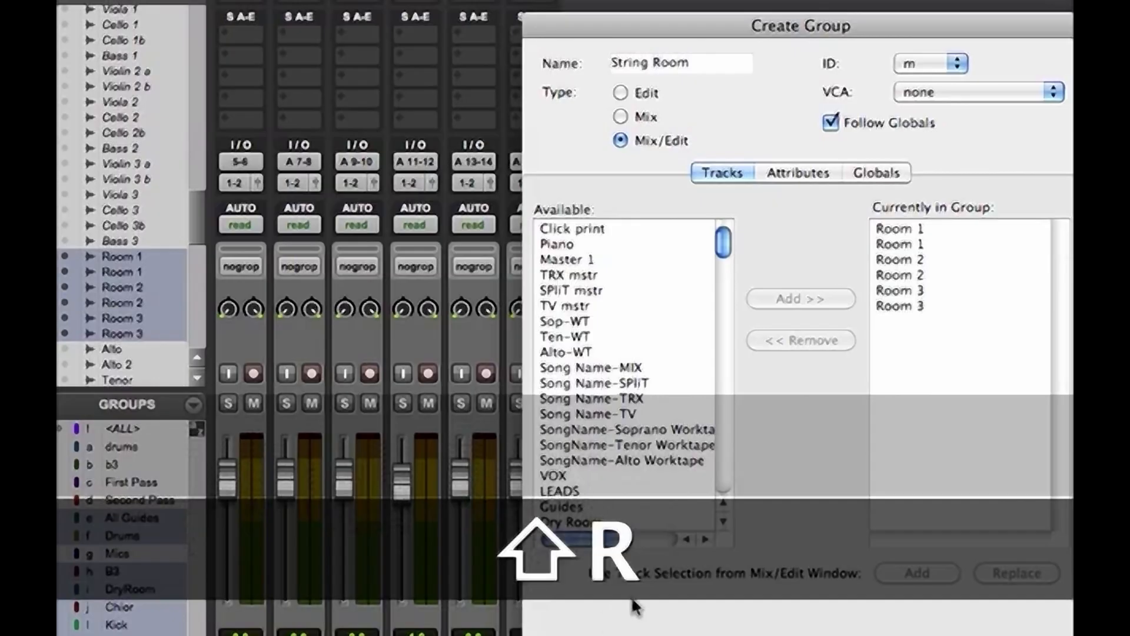
click(1017, 635)
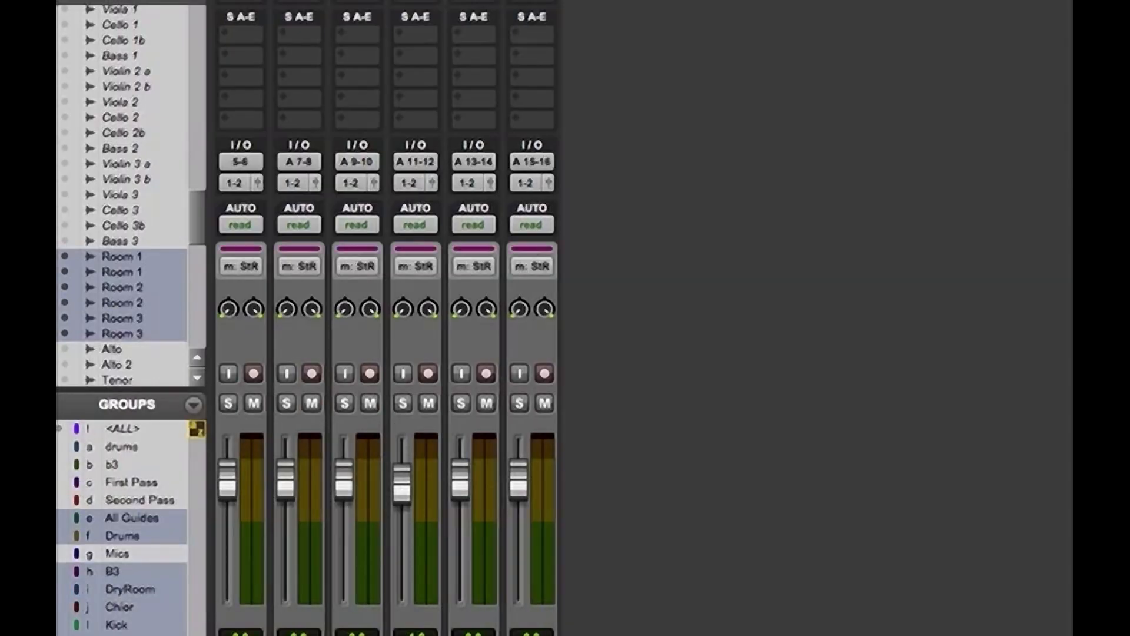
drag(397, 487, 399, 505)
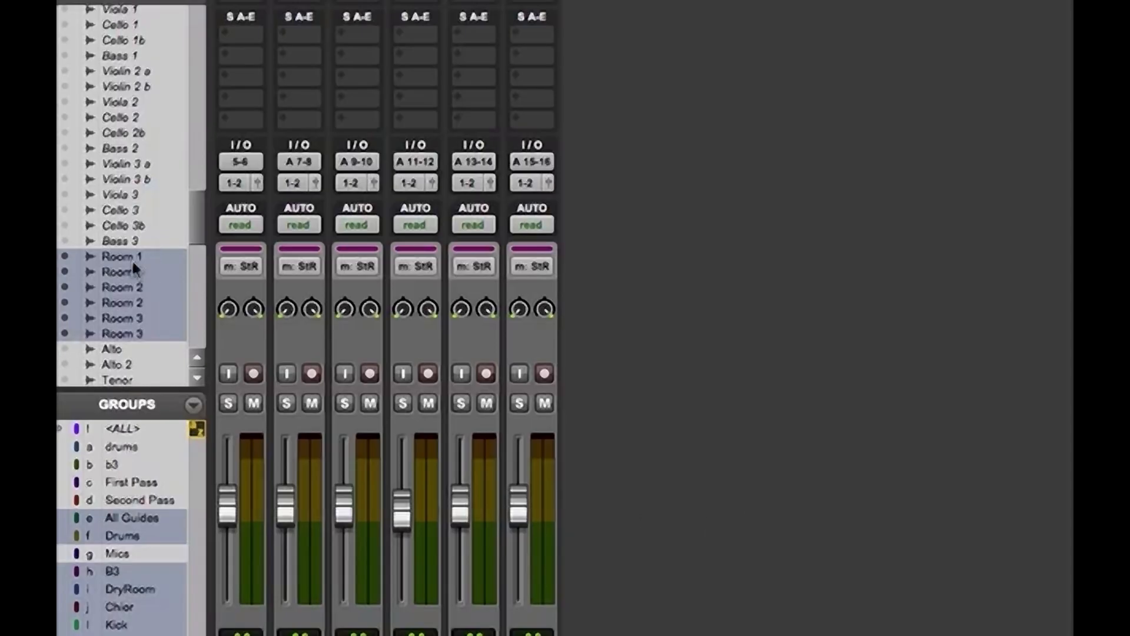
mouse_move(199, 201)
mouse_down()
mouse_move(200, 215)
mouse_move(199, 202)
mouse_up()
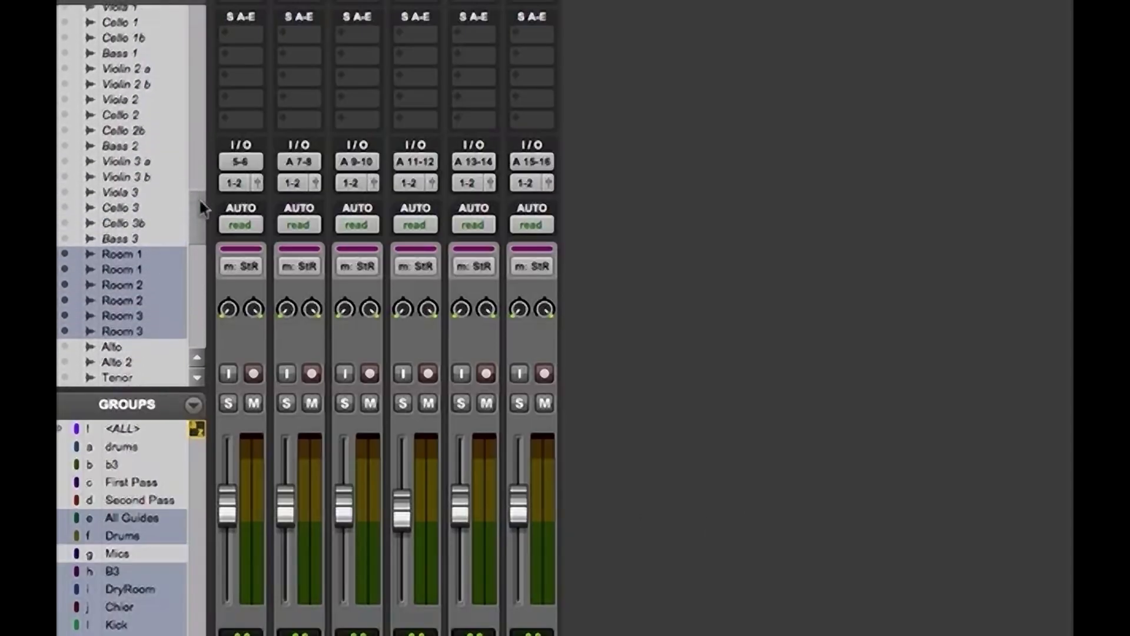
click(312, 374)
scroll(194, 221, down, 3)
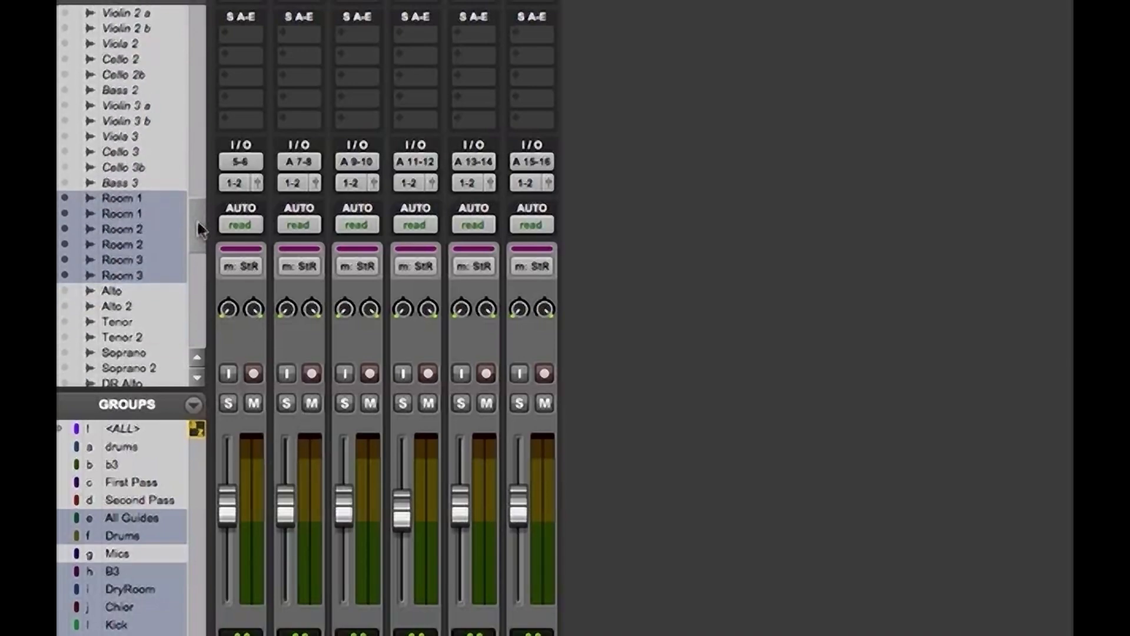
scroll(199, 224, up, 2)
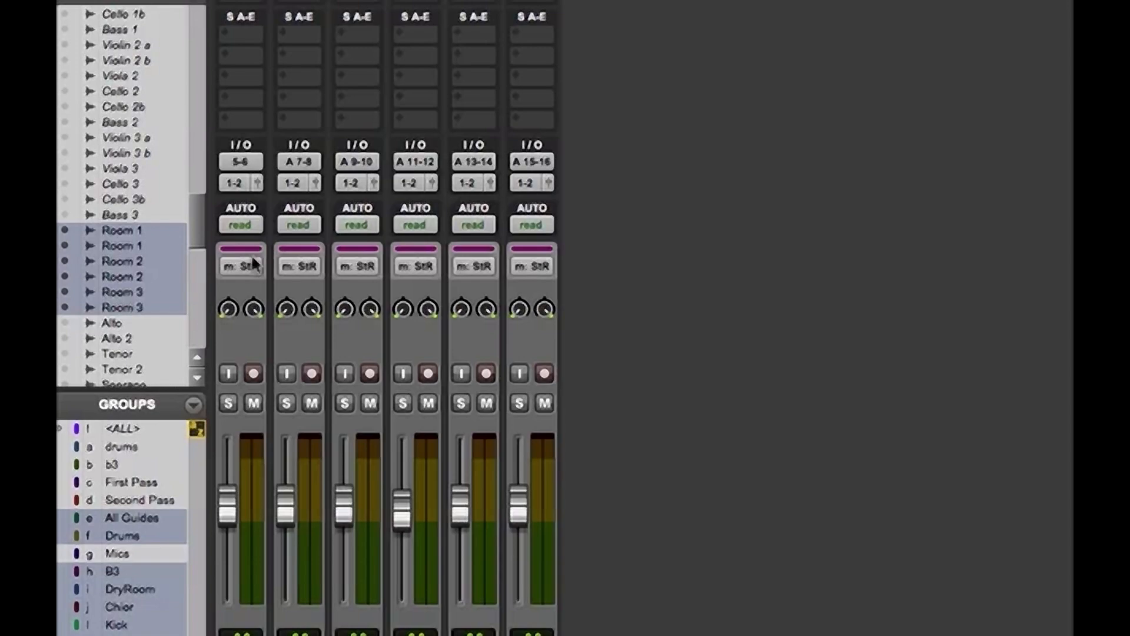
Recall the memory location "default kevin" in the Edit window and close the Memory Locations list
key(super+equal)
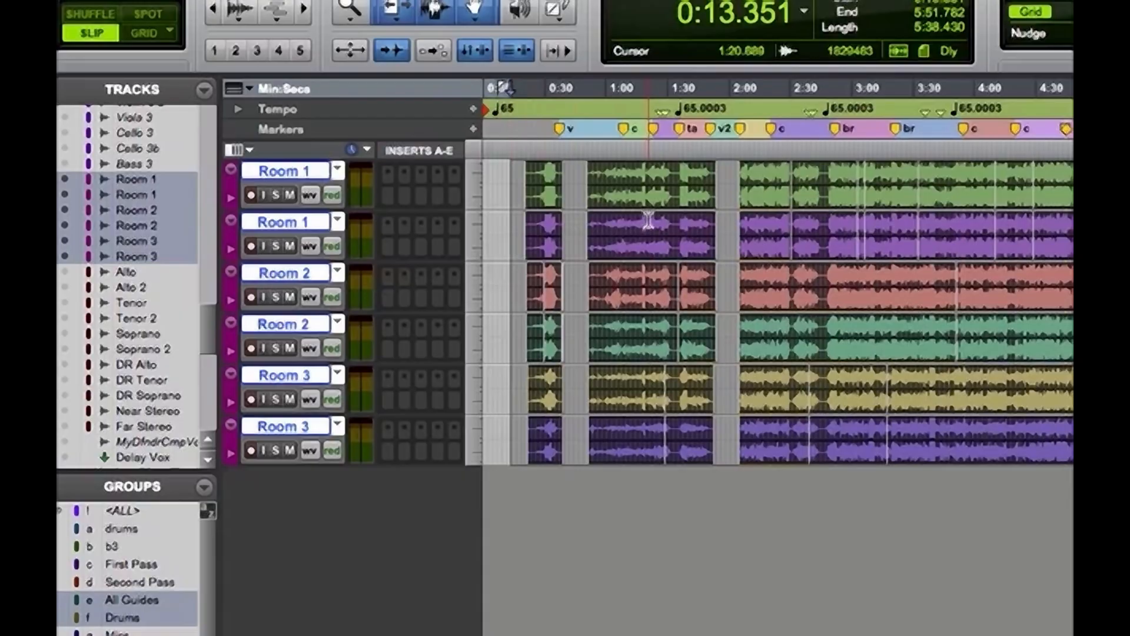
key(super+5)
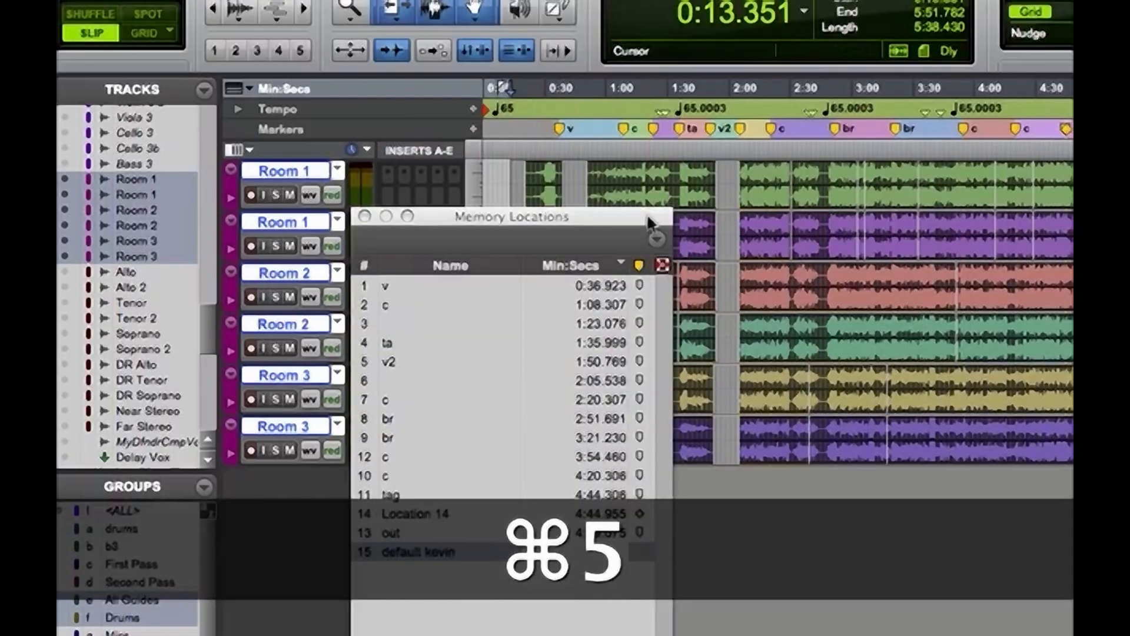
click(404, 553)
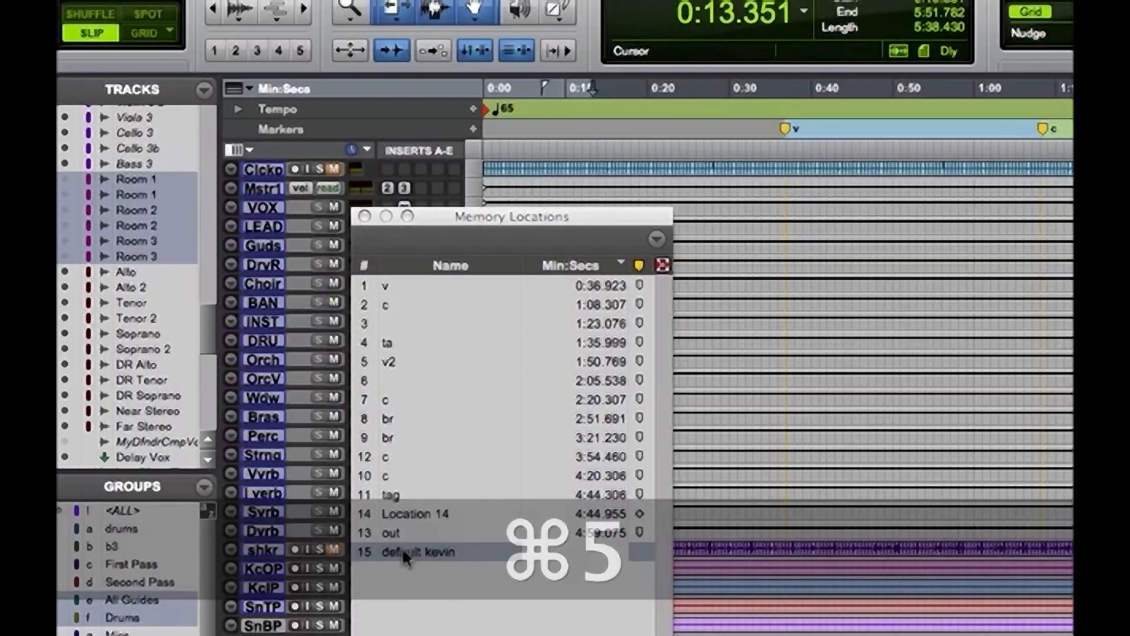
click(365, 216)
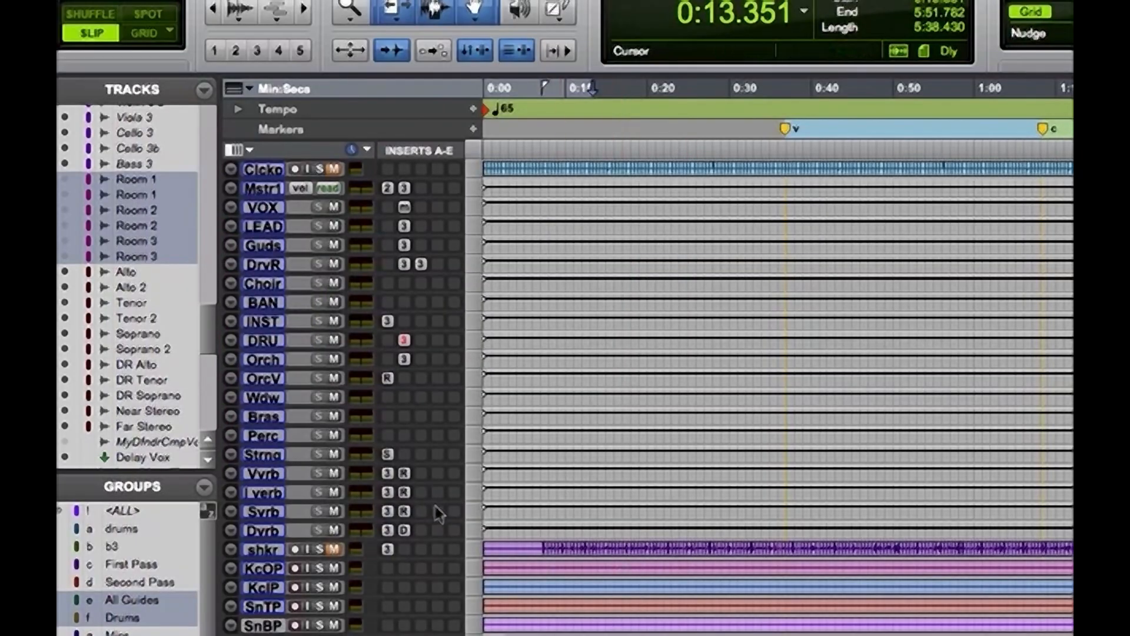
Create one new stereo audio track directly after the Harp R track in the mixer
key(super+equal)
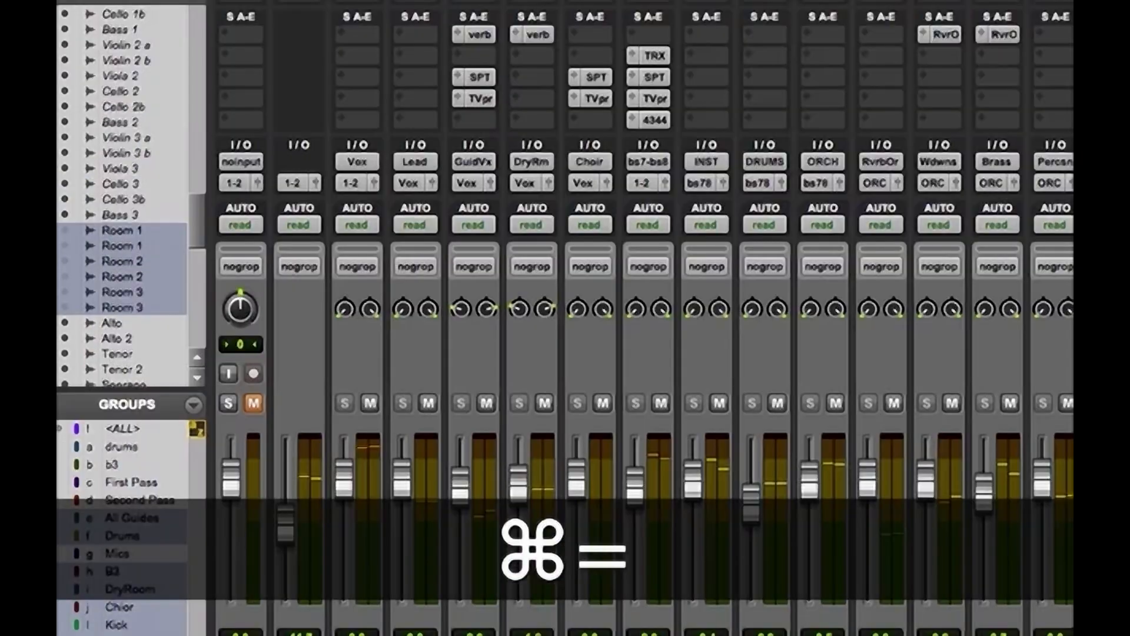
scroll(641, 330, right, 20)
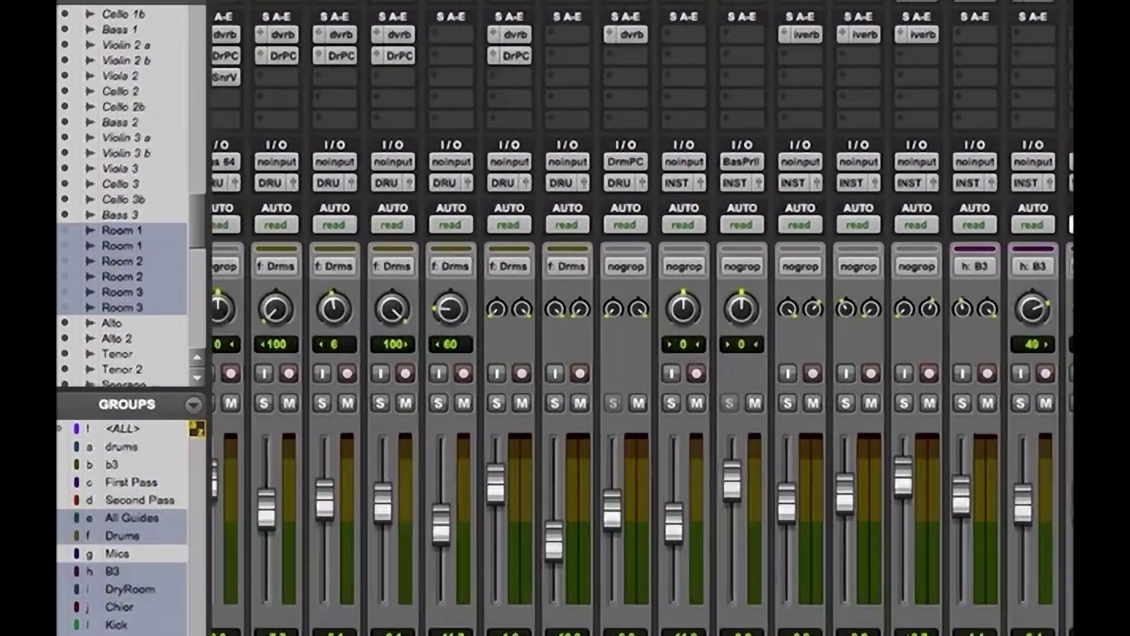
scroll(642, 329, right, 15)
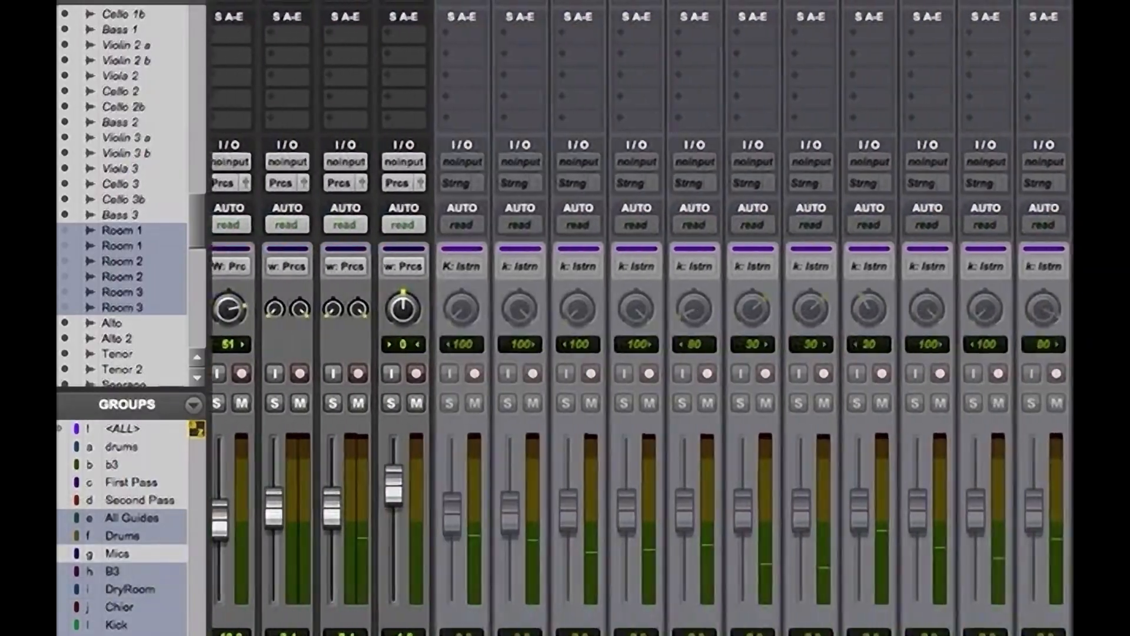
scroll(642, 330, left, 5)
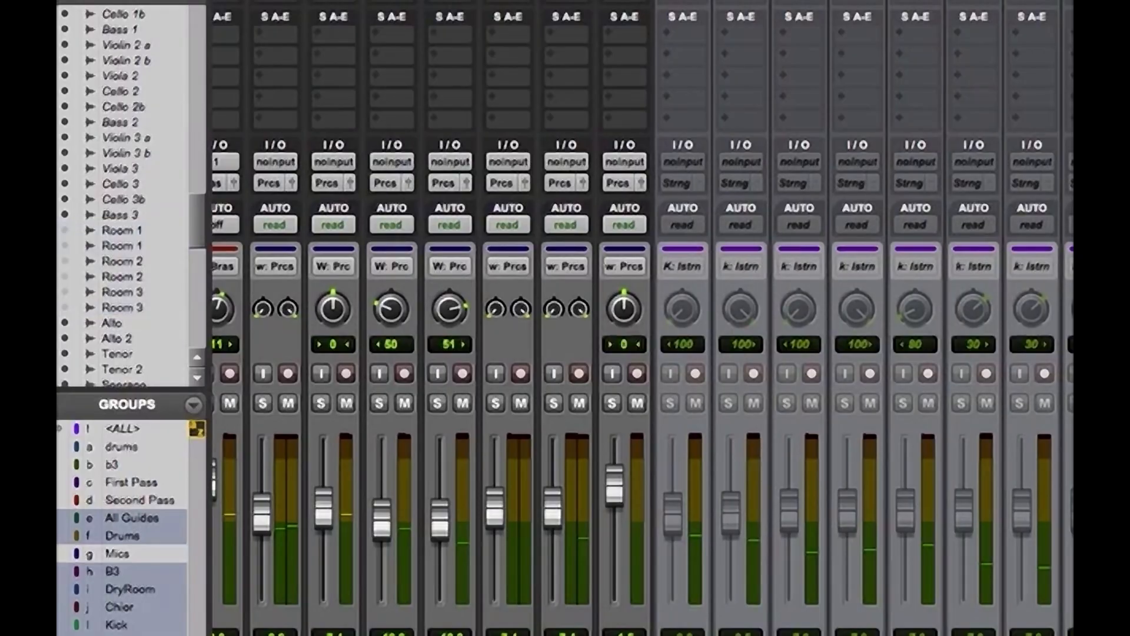
key(super+shift+n)
click(659, 270)
click(655, 267)
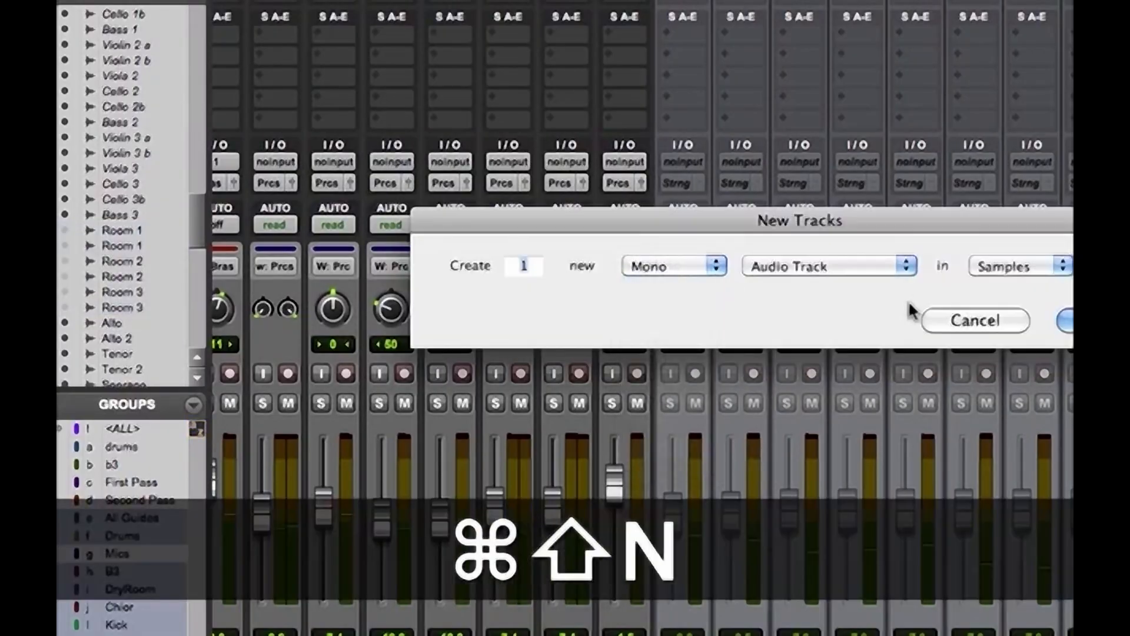
key(super+Right)
key(Return)
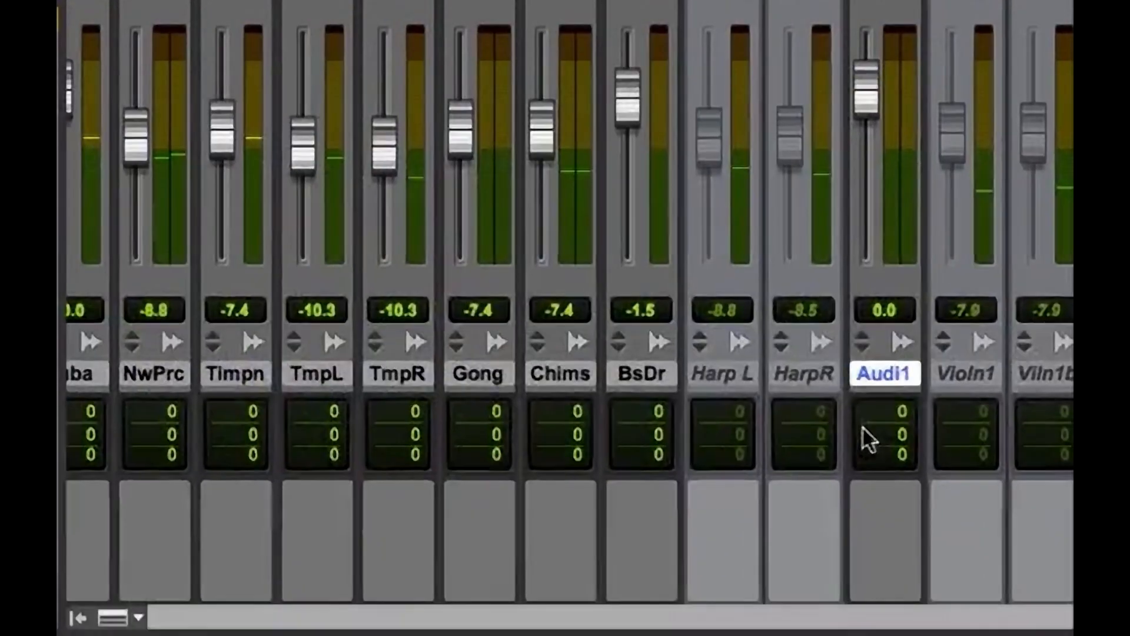
Select all clips on the mono Harp L and Harp R tracks and move them onto the new stereo track, Audio 1
shift+click(715, 370)
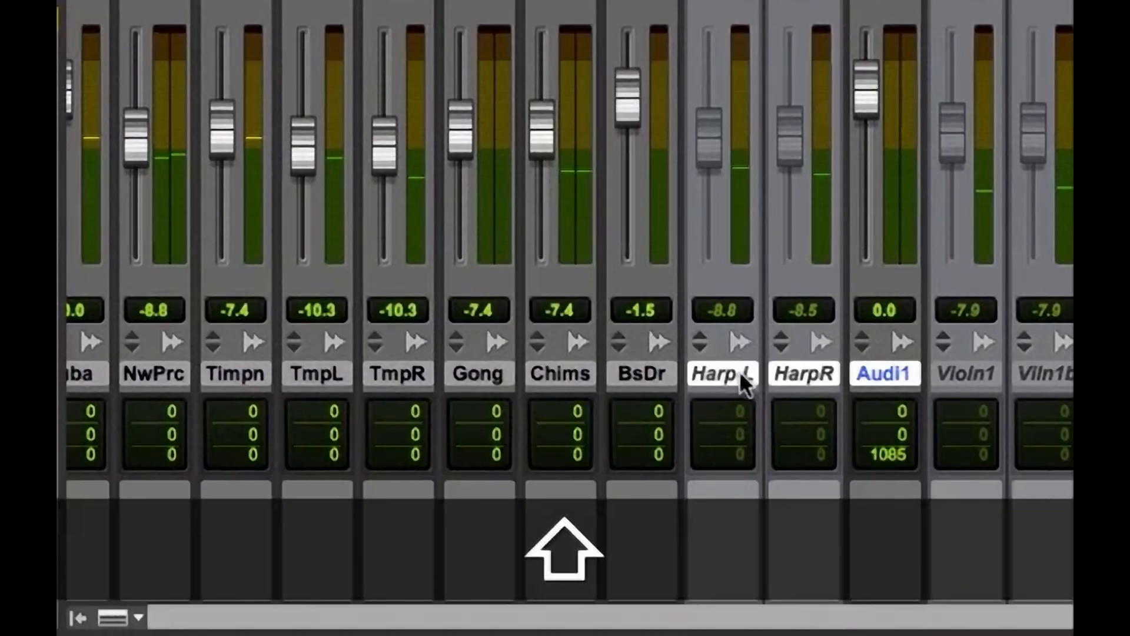
key(super+equal)
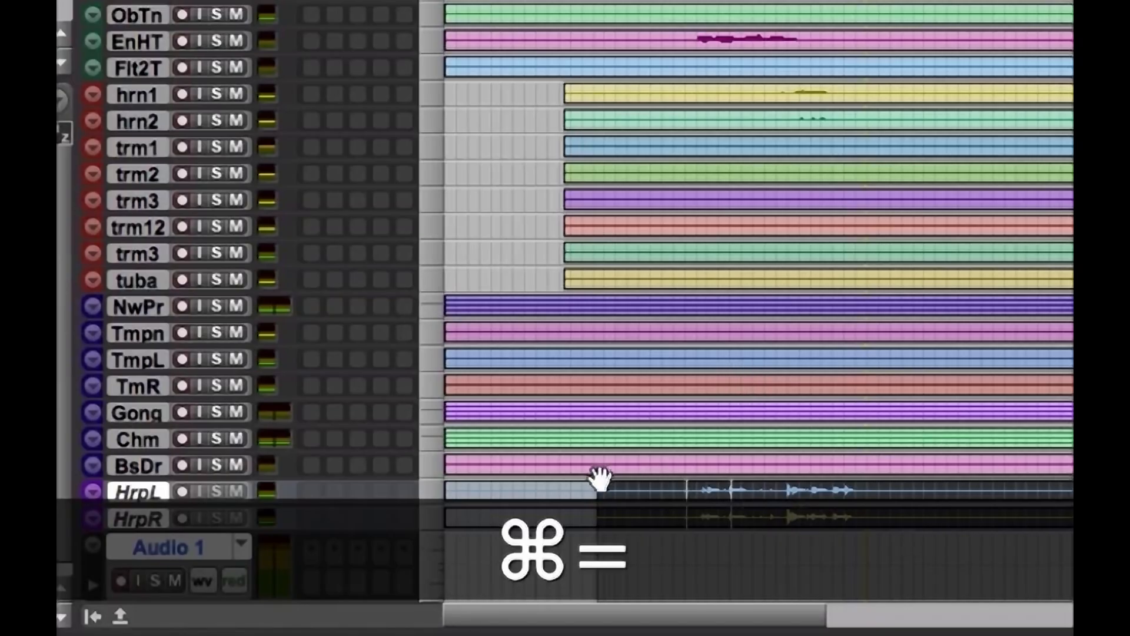
drag(590, 485, 636, 519)
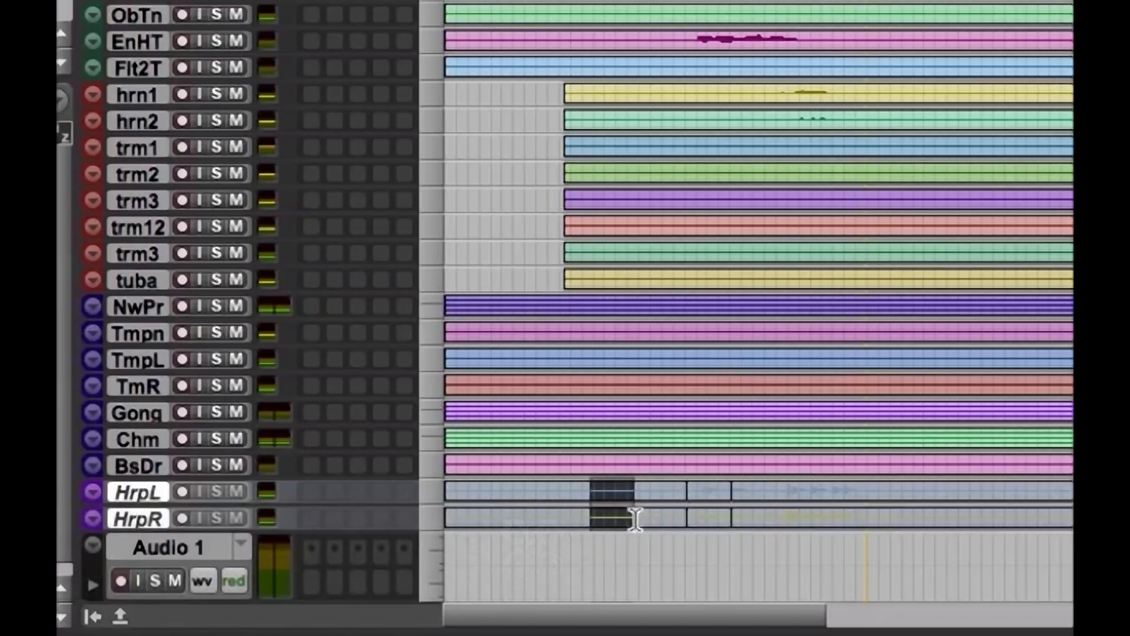
key(super+a)
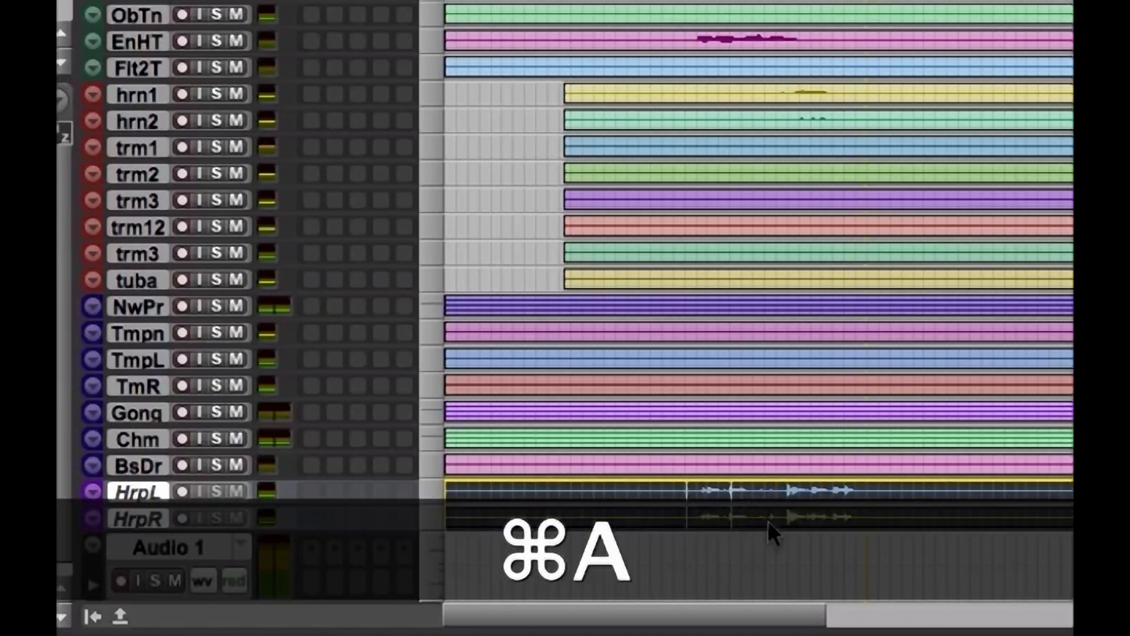
drag(768, 521, 769, 538)
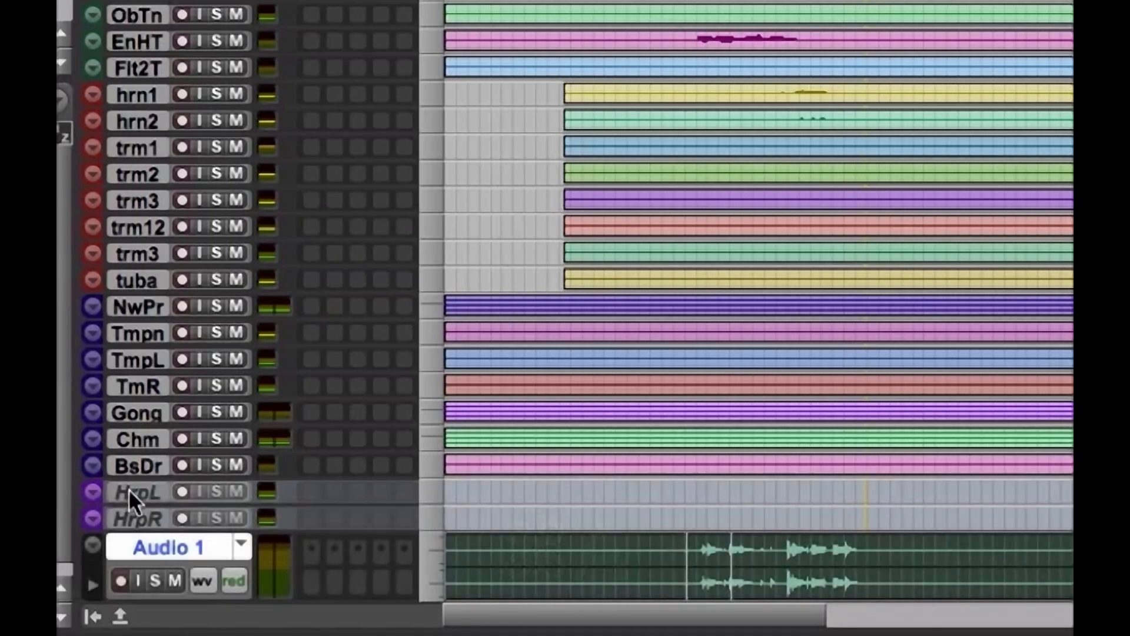
Delete the emptied, inactive mono Harp L and Harp R tracks from the session
click(128, 488)
shift+click(132, 513)
ctrl+click(133, 513)
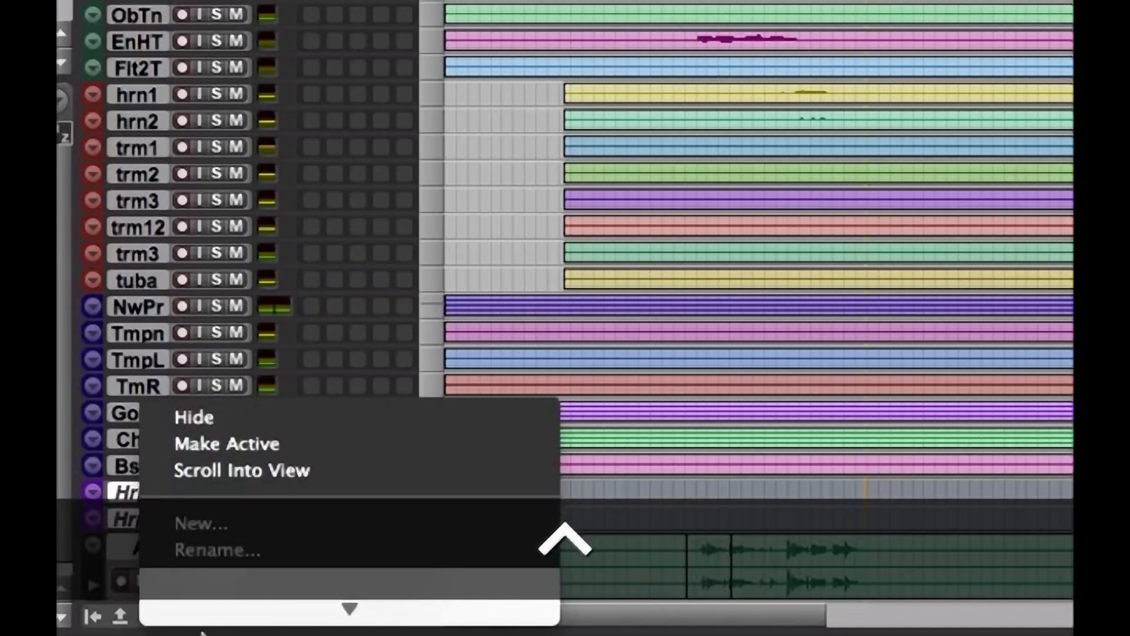
click(199, 560)
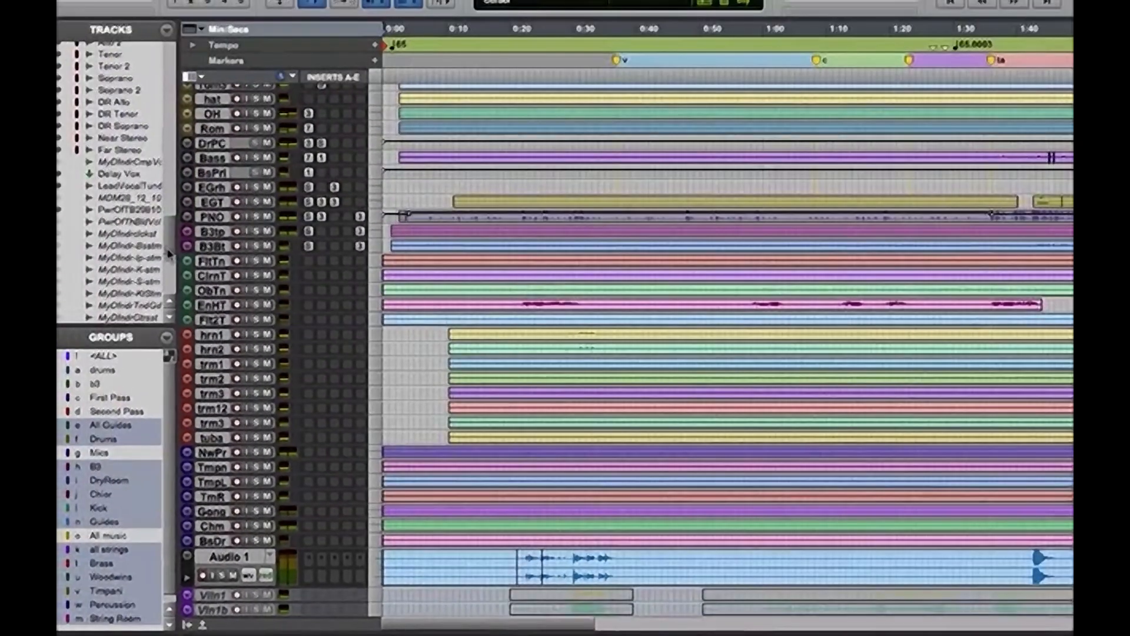
Hide the inactive mono string tracks that follow Audio 1 and show the six stereo Room tracks instead
key(super+bracketleft)
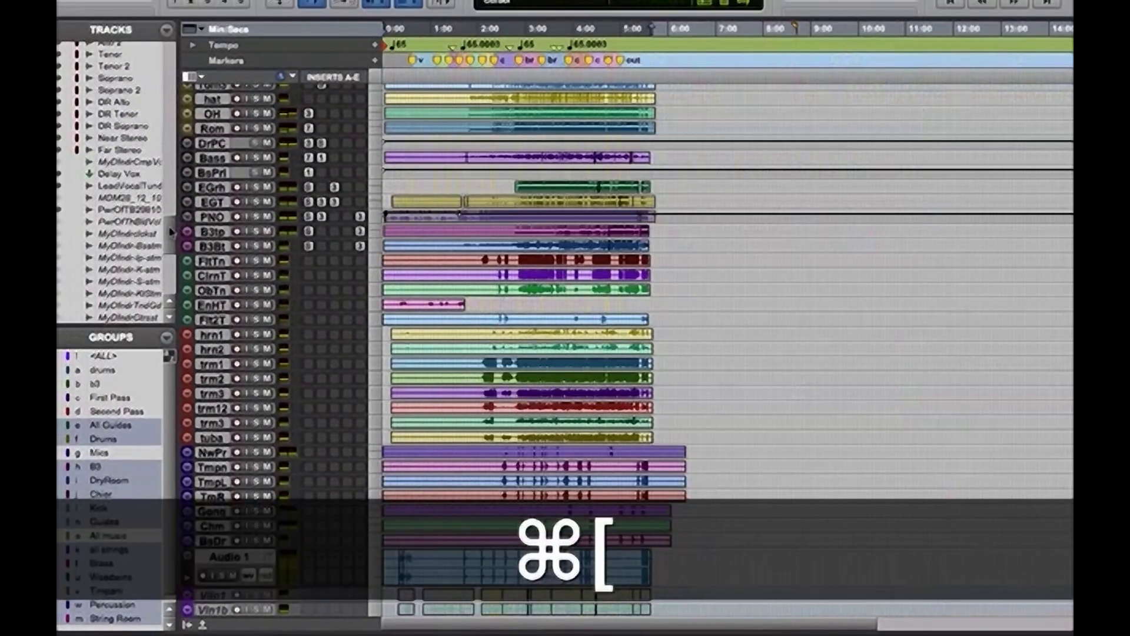
scroll(171, 234, down, 4)
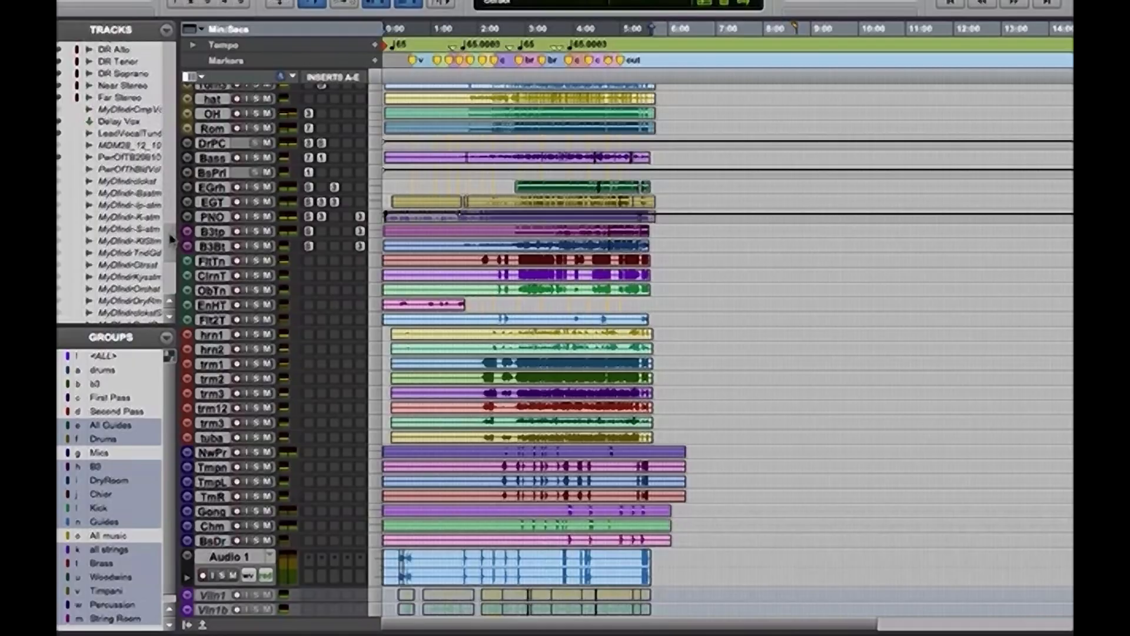
scroll(171, 238, down, 3)
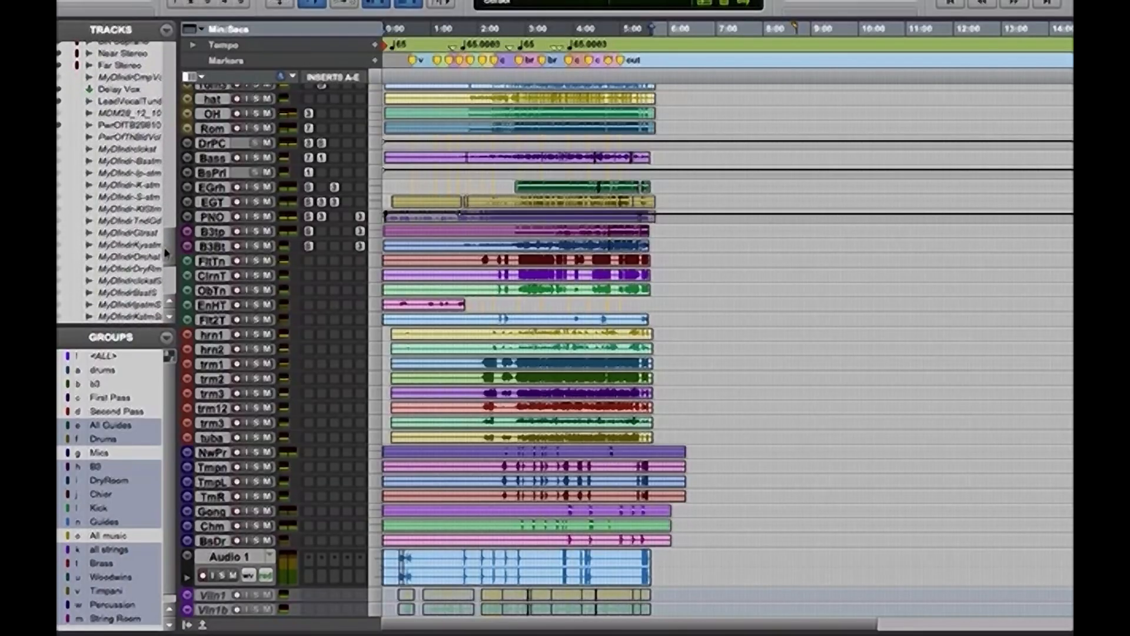
drag(166, 253, 169, 209)
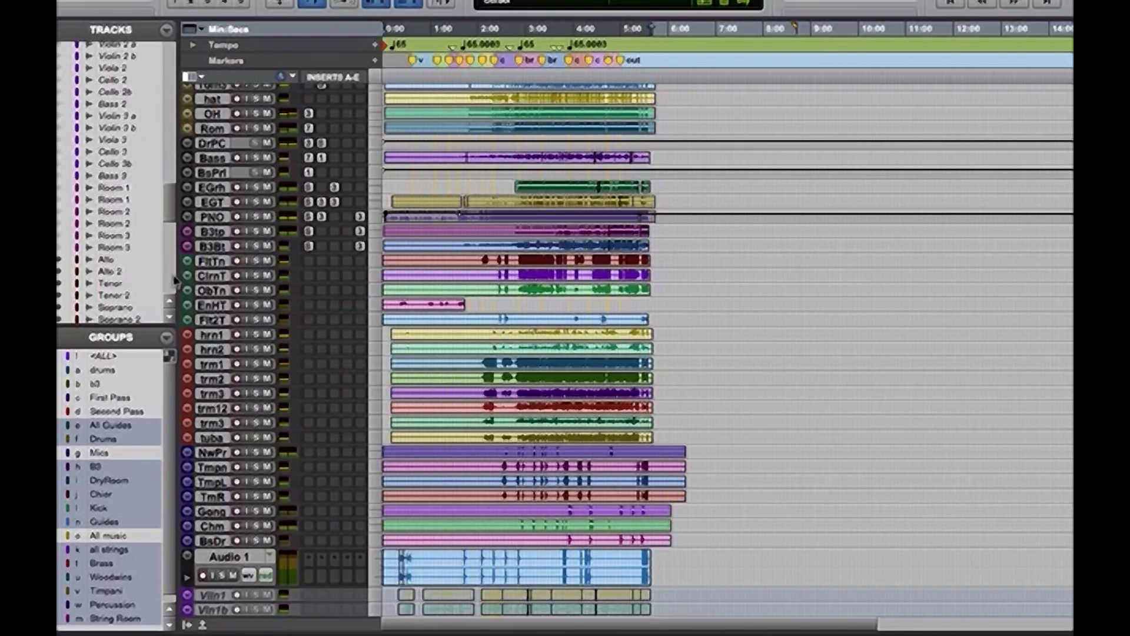
scroll(170, 200, up, 3)
scroll(171, 200, up, 3)
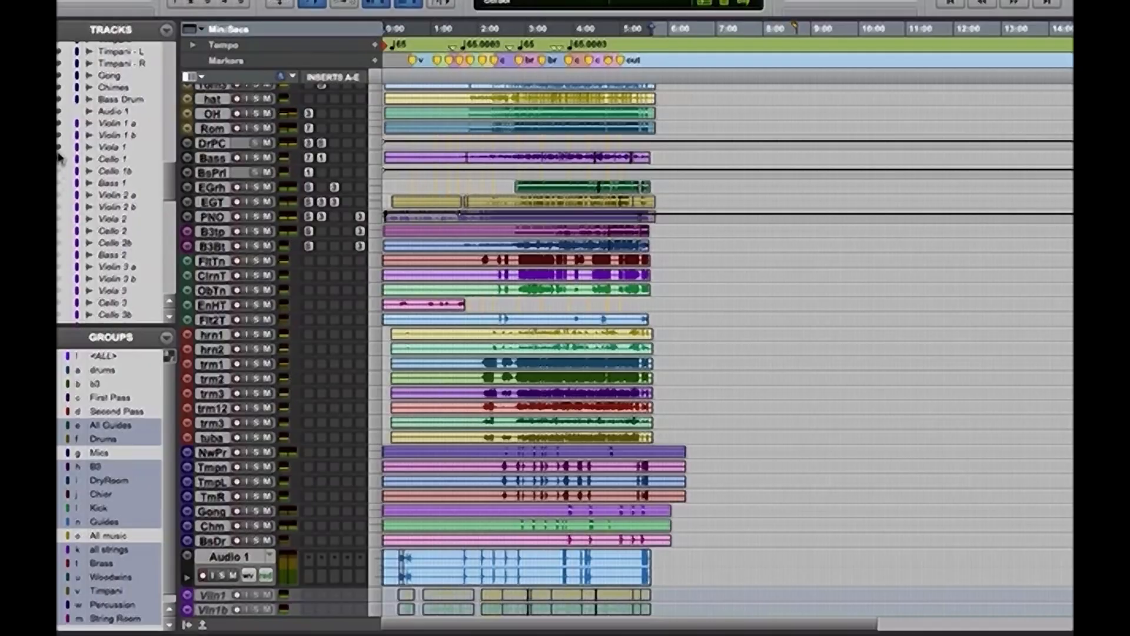
drag(60, 141, 60, 125)
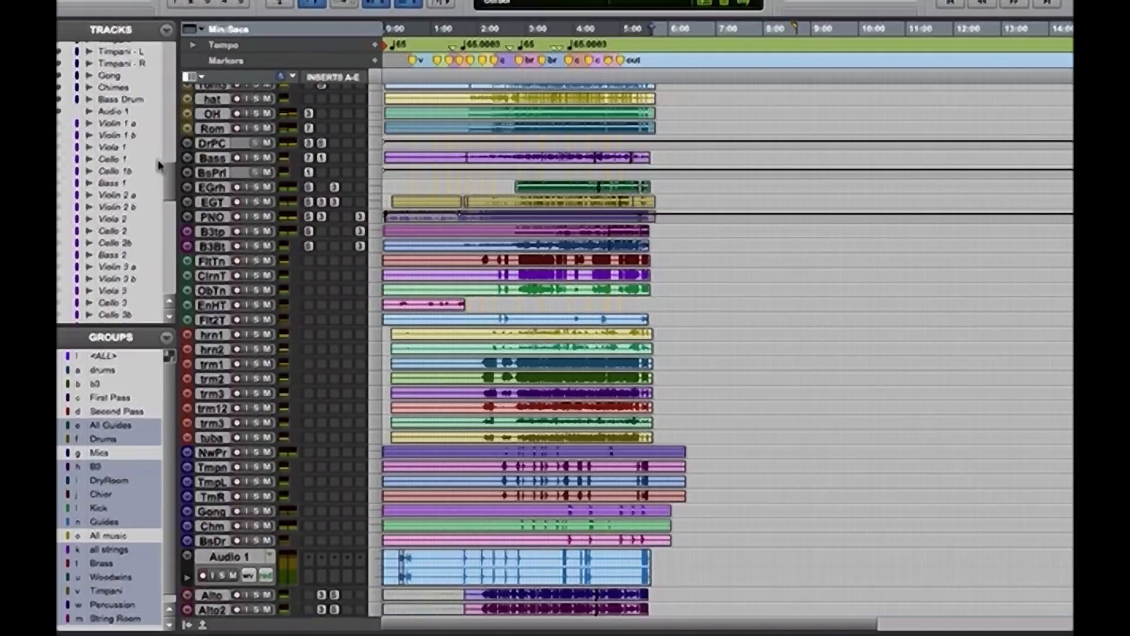
drag(169, 187, 171, 218)
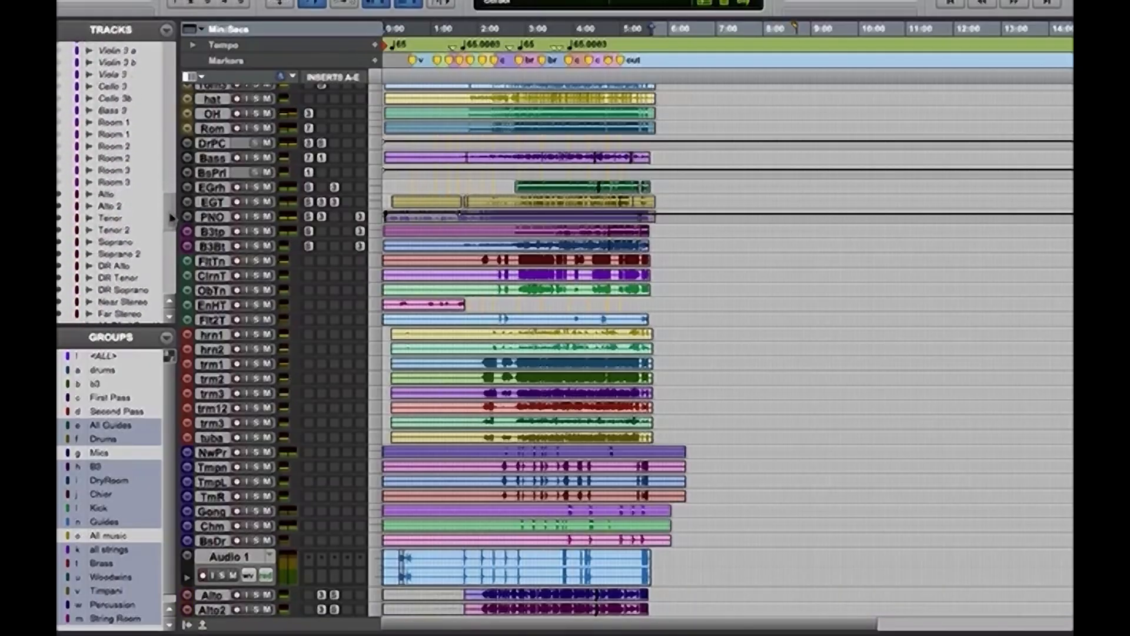
drag(60, 183, 60, 125)
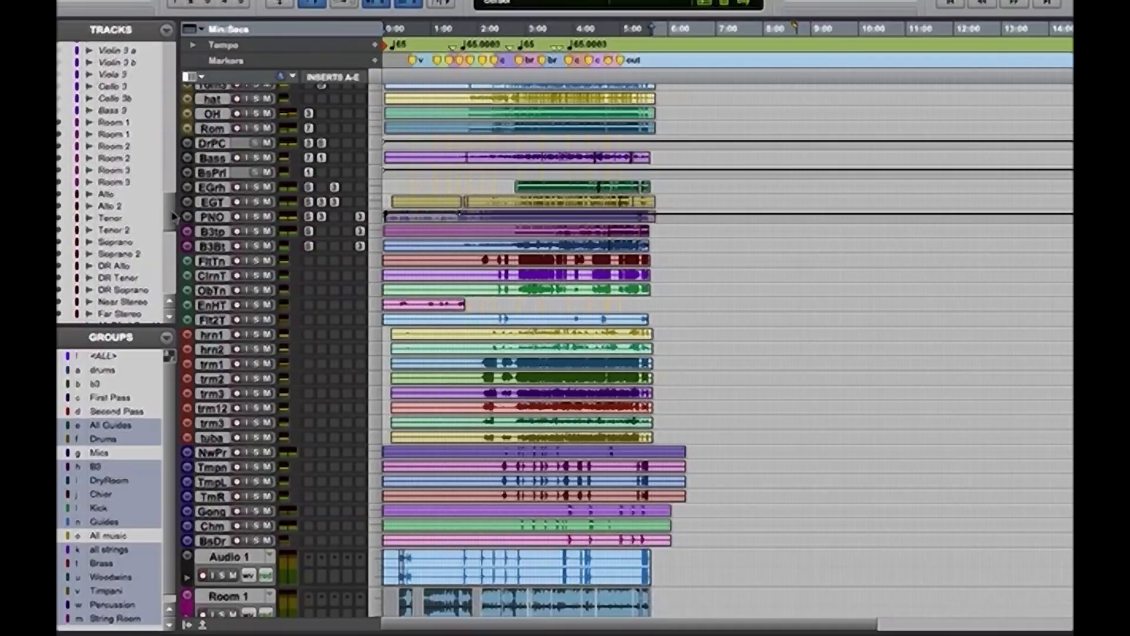
Select the new stereo track Audio 1 and rename it Harp
drag(172, 218, 168, 184)
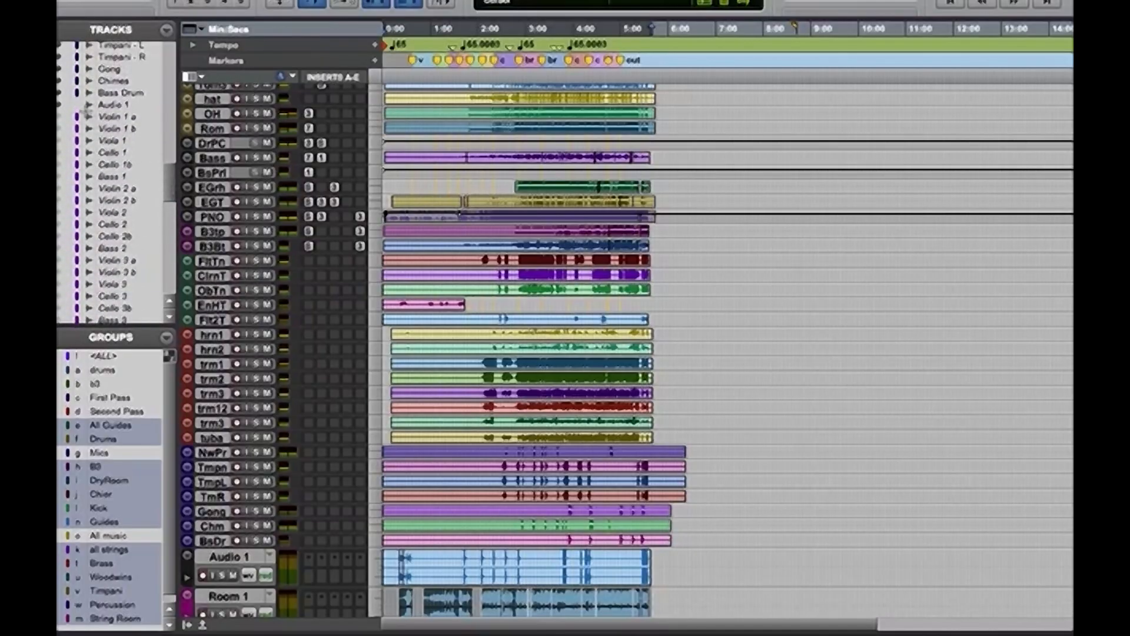
click(101, 106)
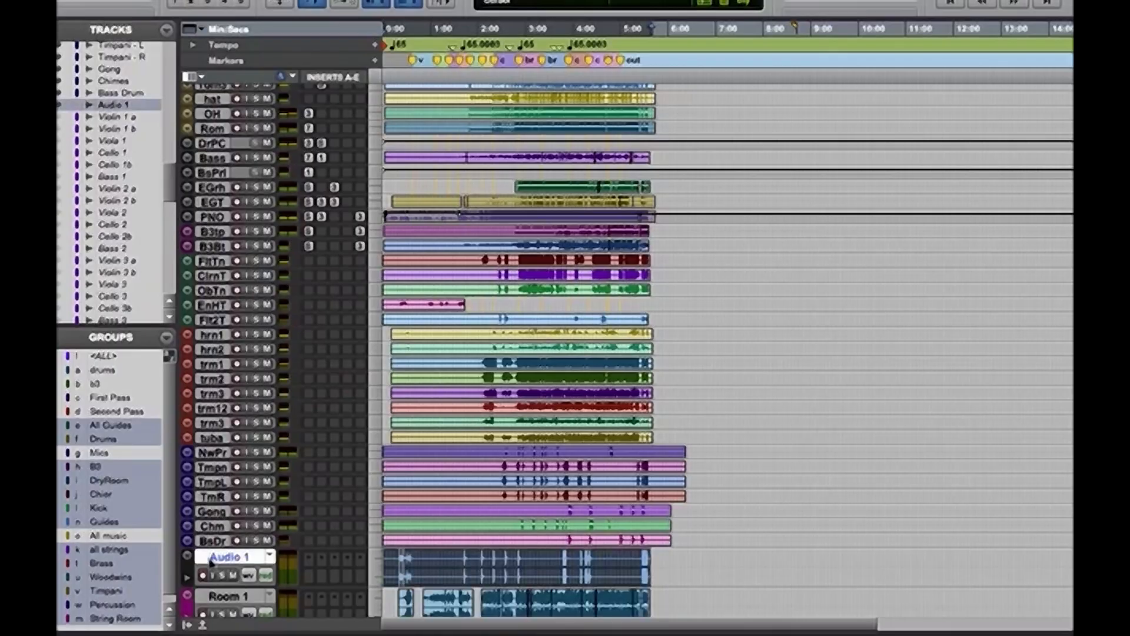
double_click(230, 558)
text(Harp)
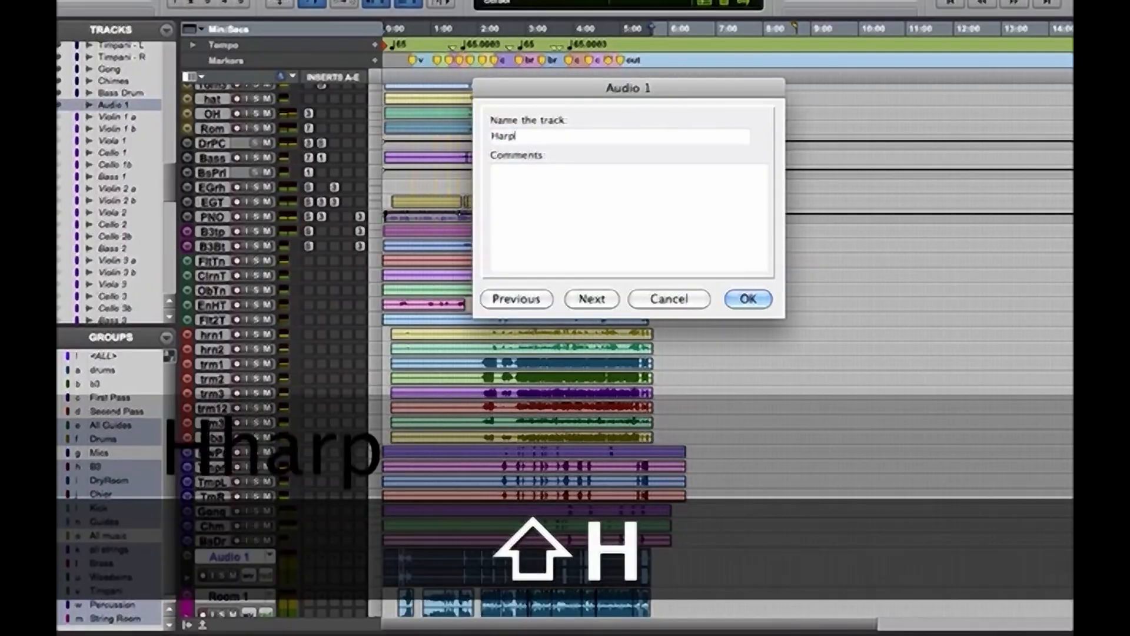
key(Return)
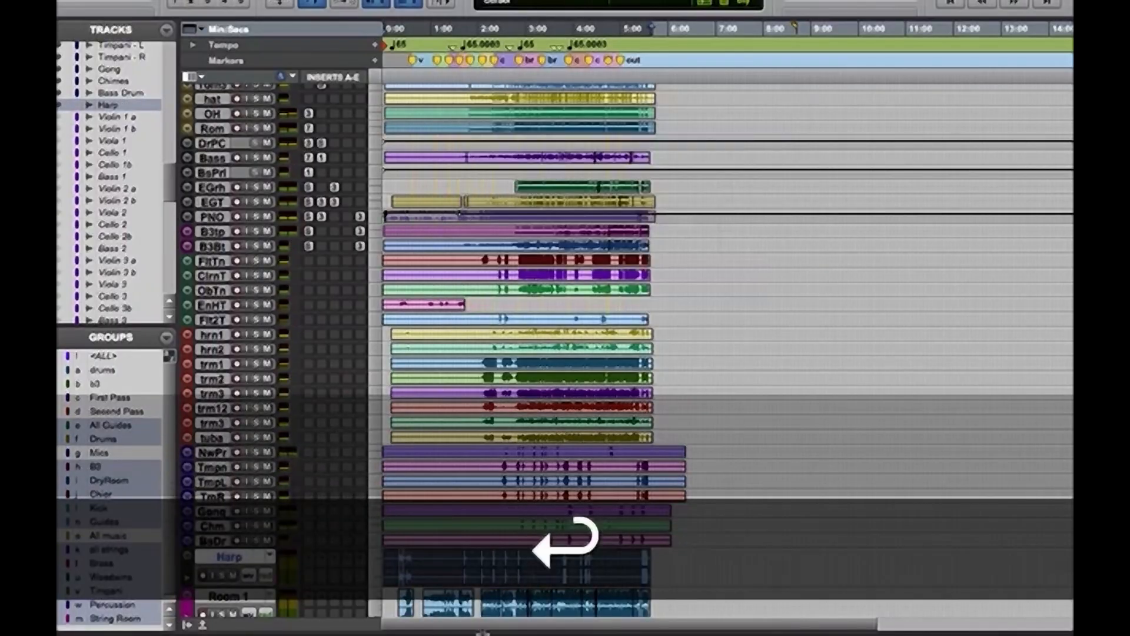
Select the Harp track through the last Room 3 track and route all their outputs to the Strings stereo bus
scroll(626, 350, down, 3)
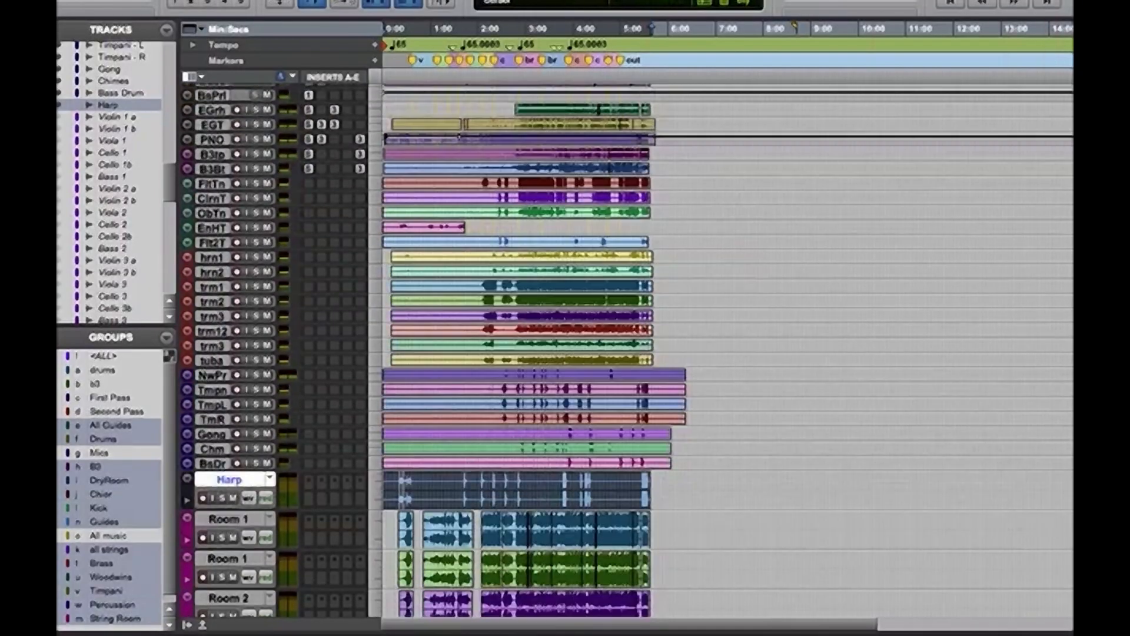
scroll(521, 532, down, 6)
key(shift)
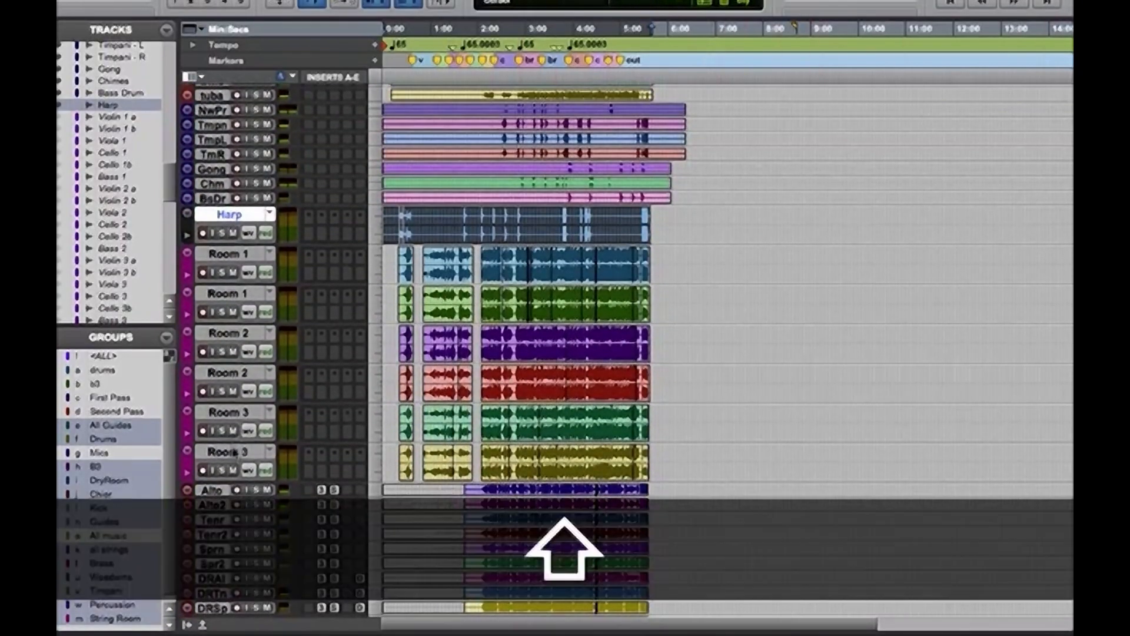
shift+click(234, 452)
key(super+equal)
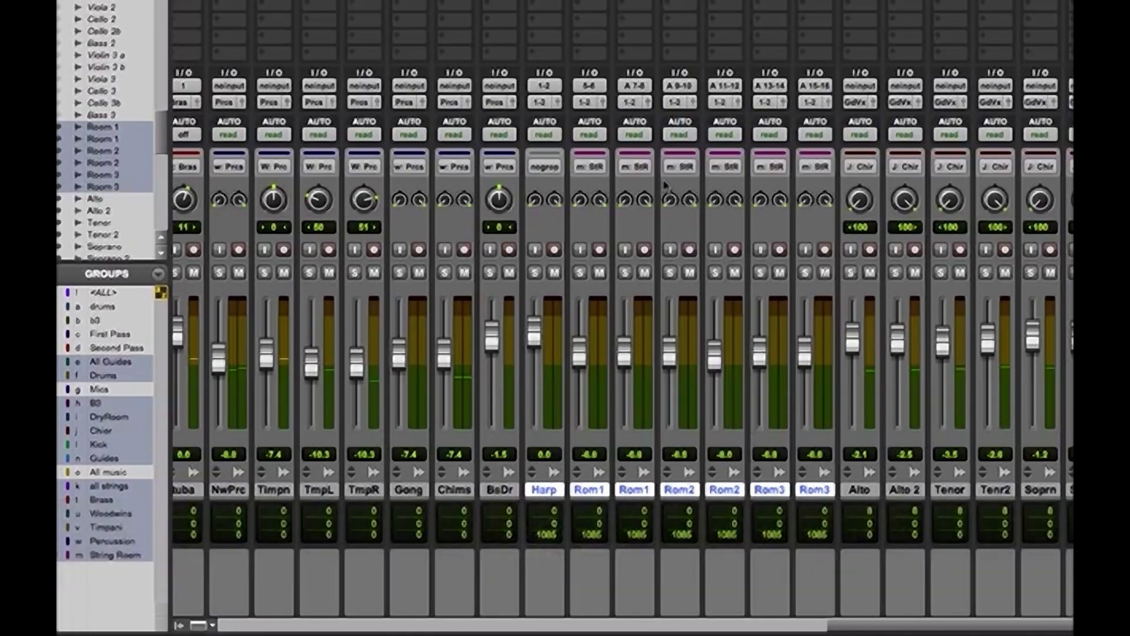
alt+shift+click(542, 105)
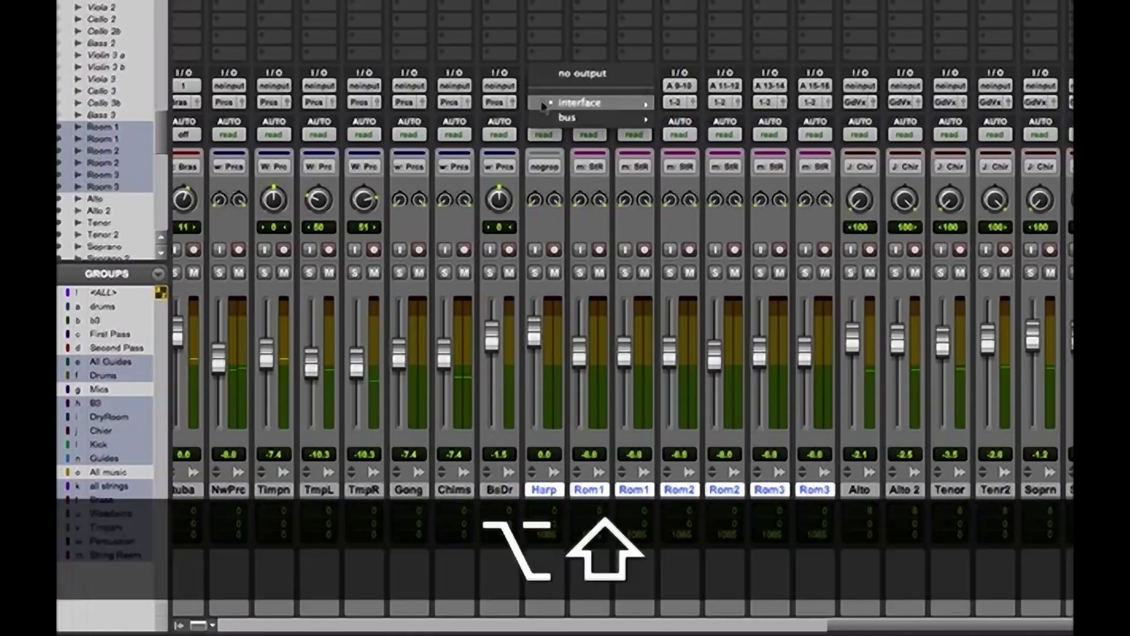
mouse_move(595, 118)
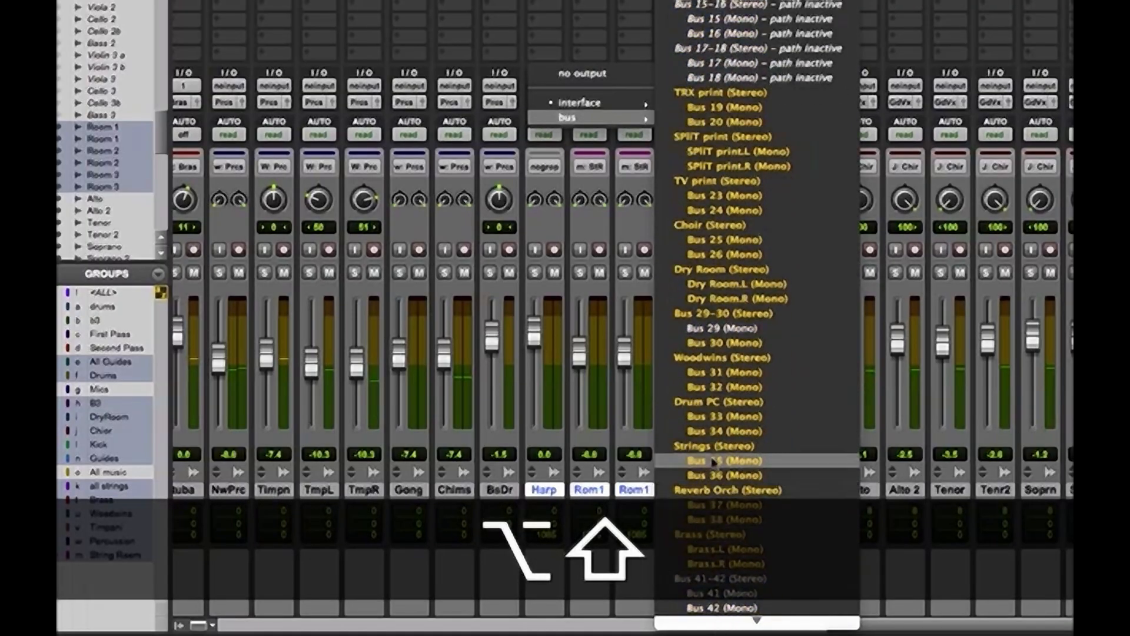
alt+shift+click(714, 450)
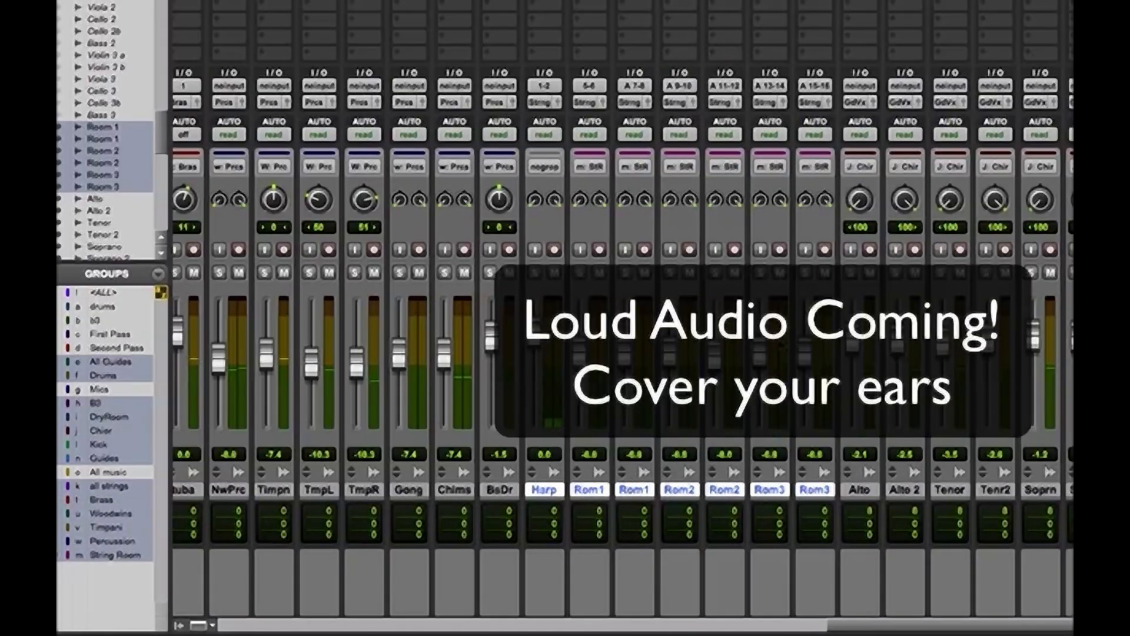
Play the session from the chorus marker and check the levels of the rerouted Harp and Room tracks
key(super+equal)
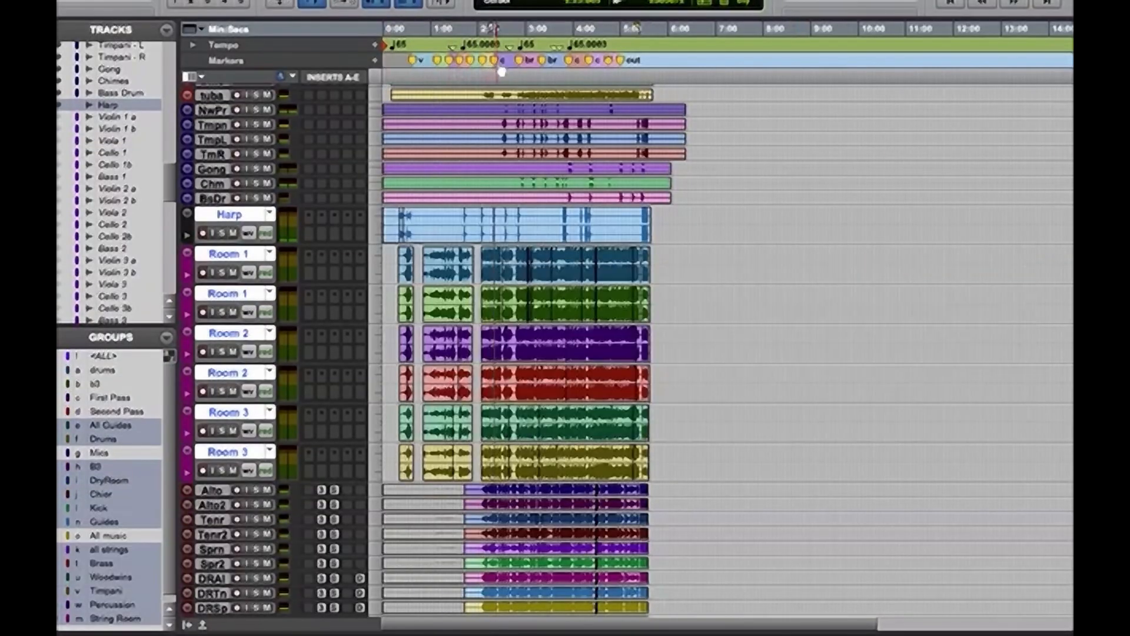
key(space)
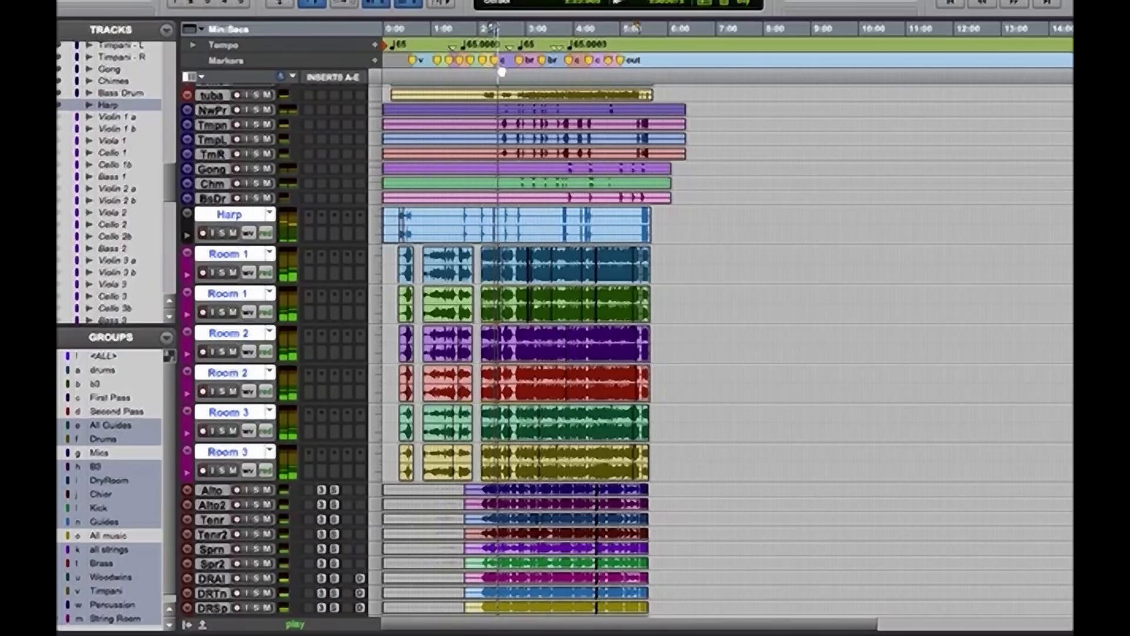
key(super+equal)
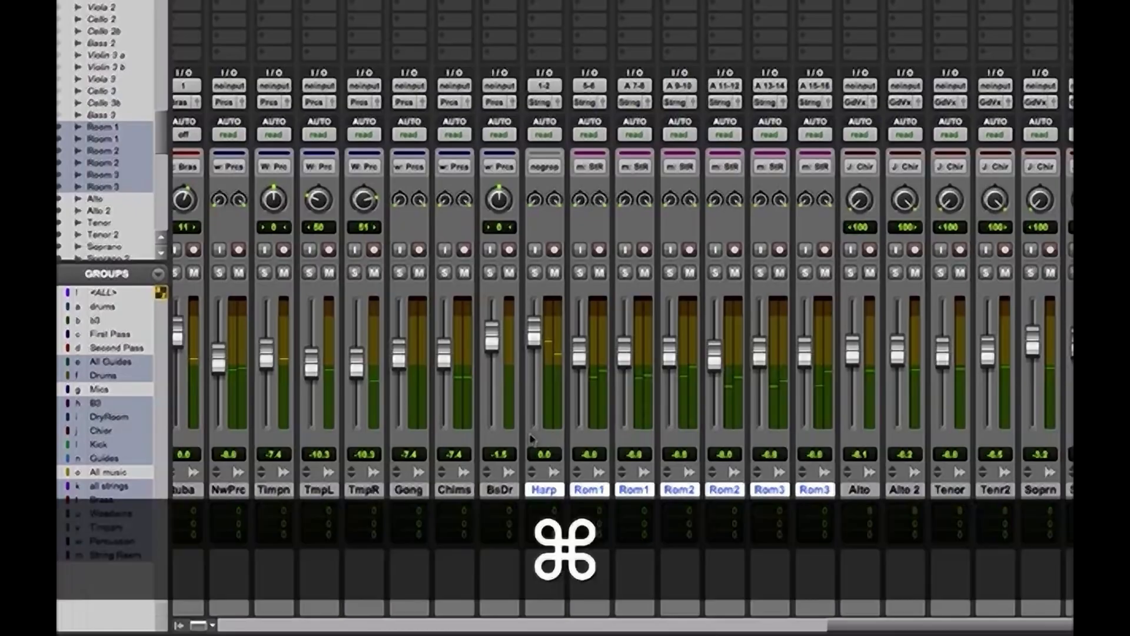
key(super+equal)
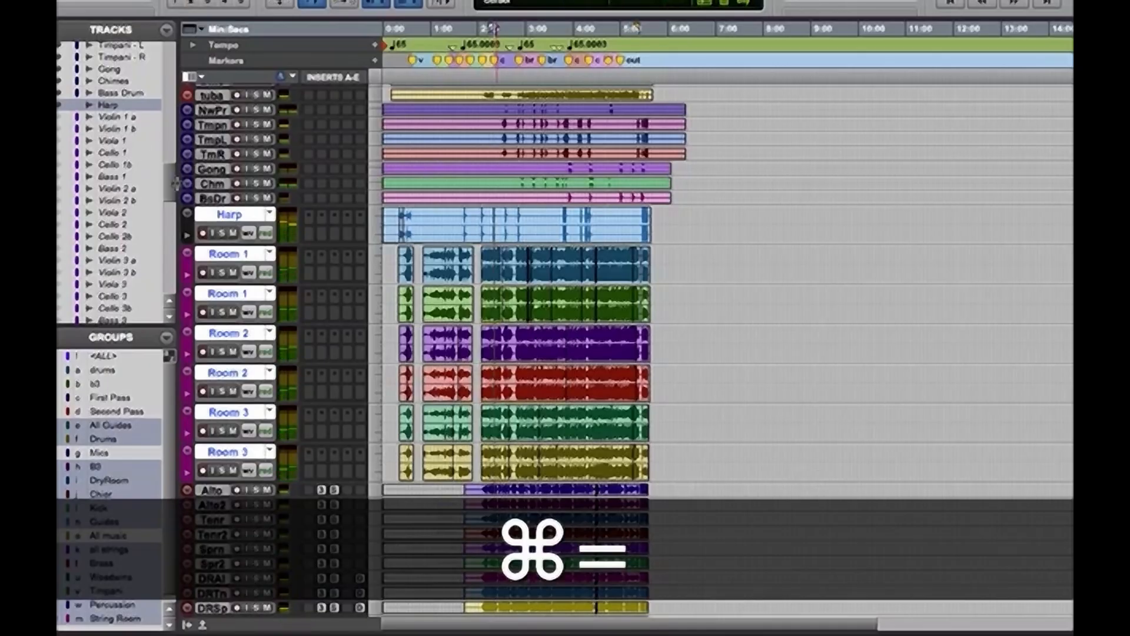
Find the VOX aux track near the start of the track list and mute it
scroll(175, 172, up, 8)
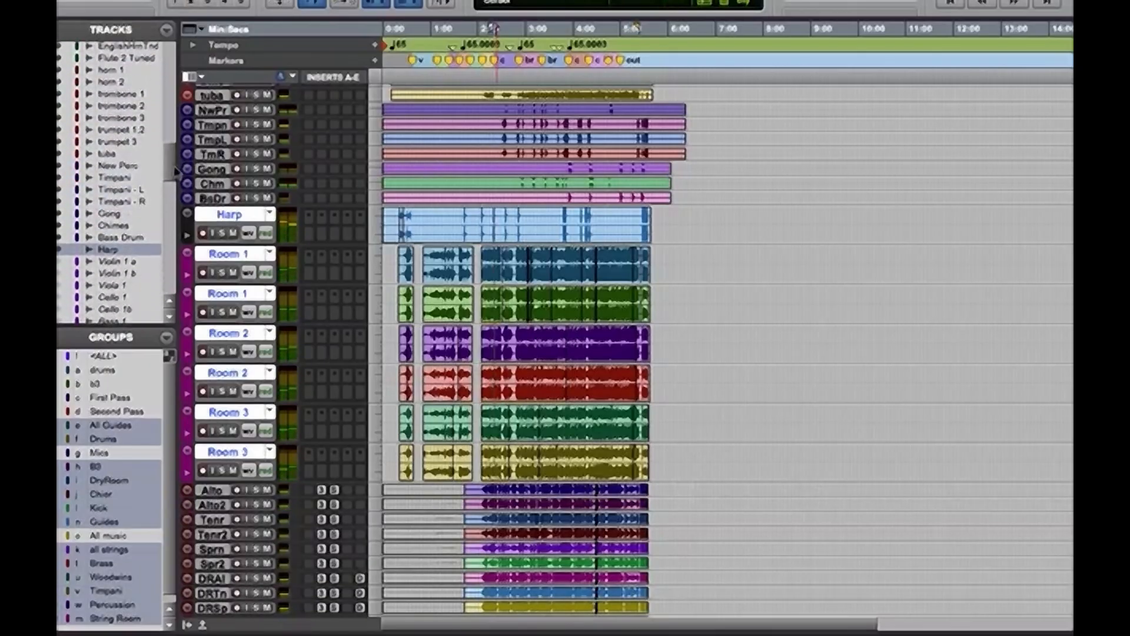
scroll(173, 161, up, 6)
drag(171, 151, 179, 47)
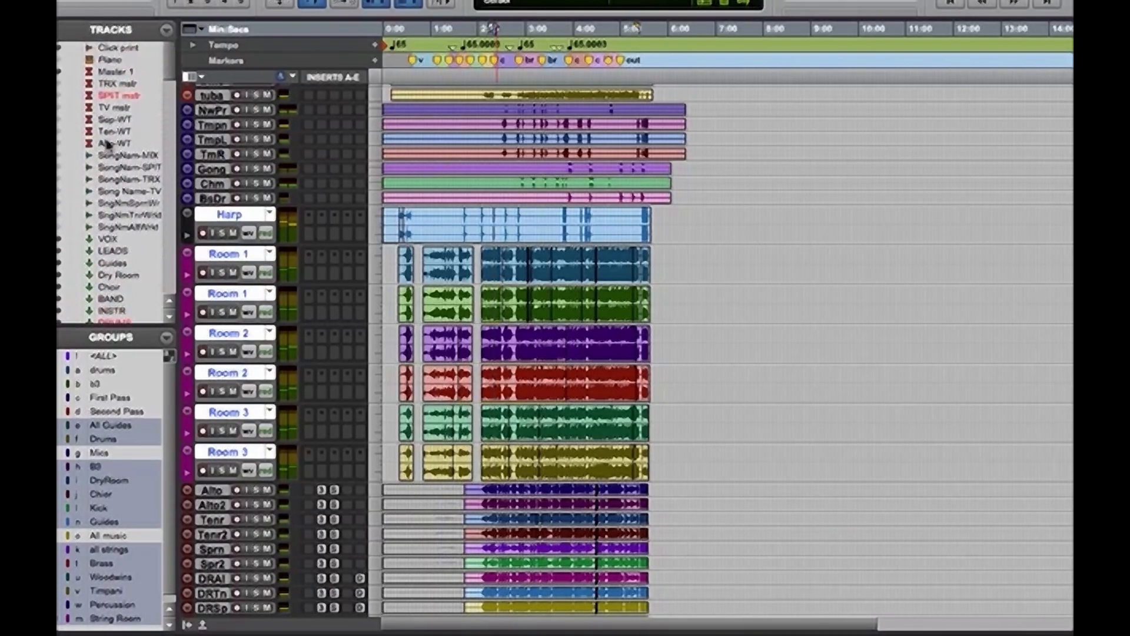
click(140, 240)
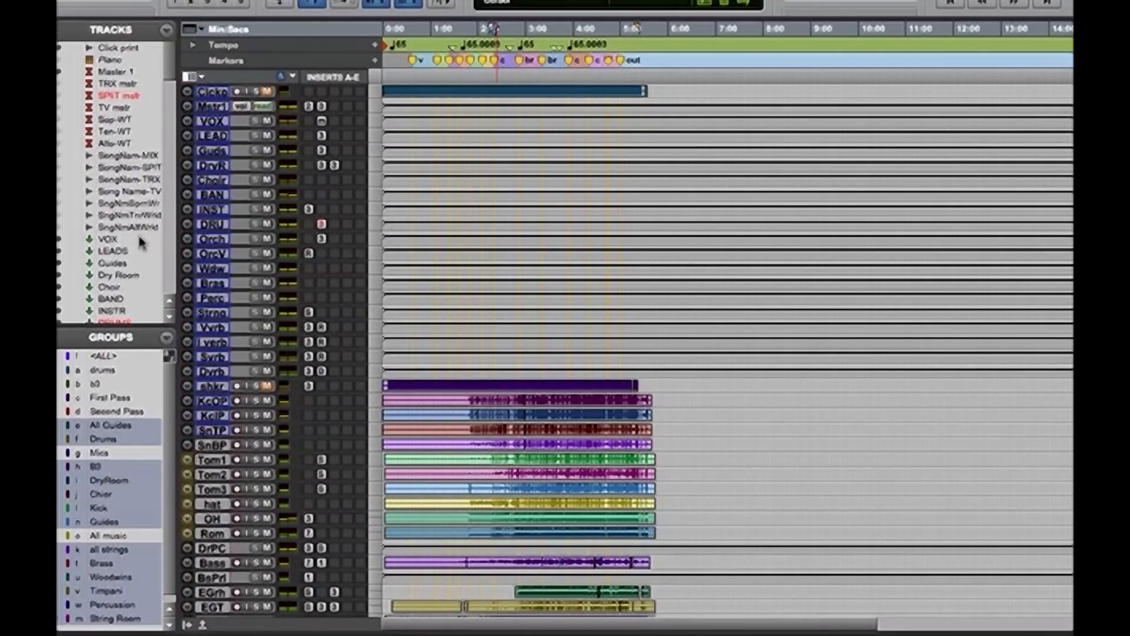
key(shift+m)
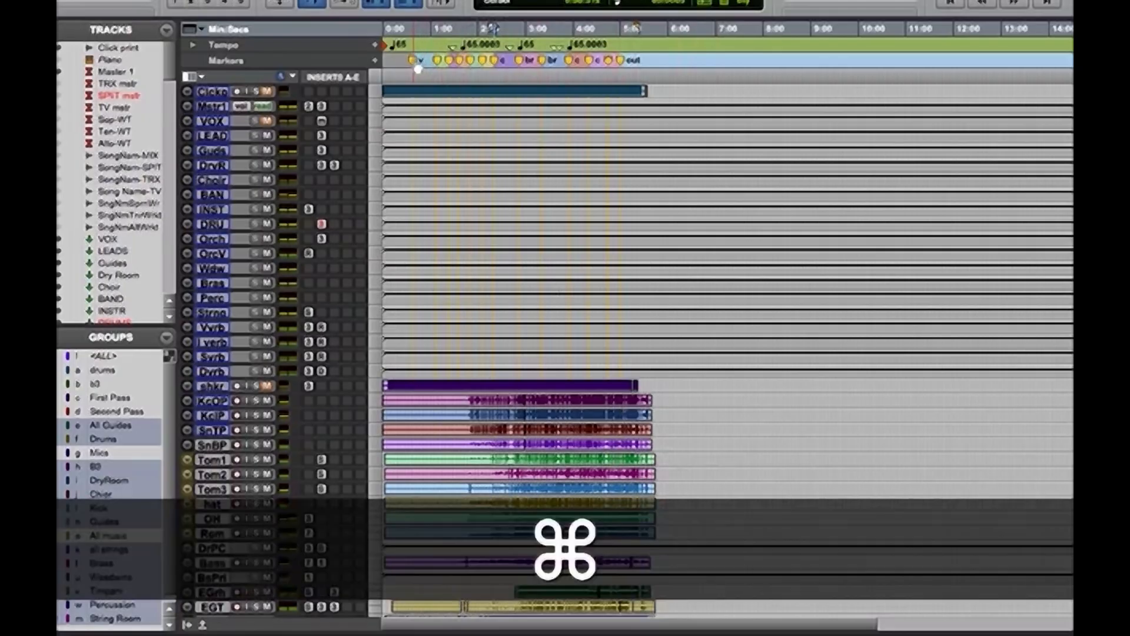
Zoom in on the timeline and review the instrument tracks during playback, ending with playback stopped
key(super+bracketright)
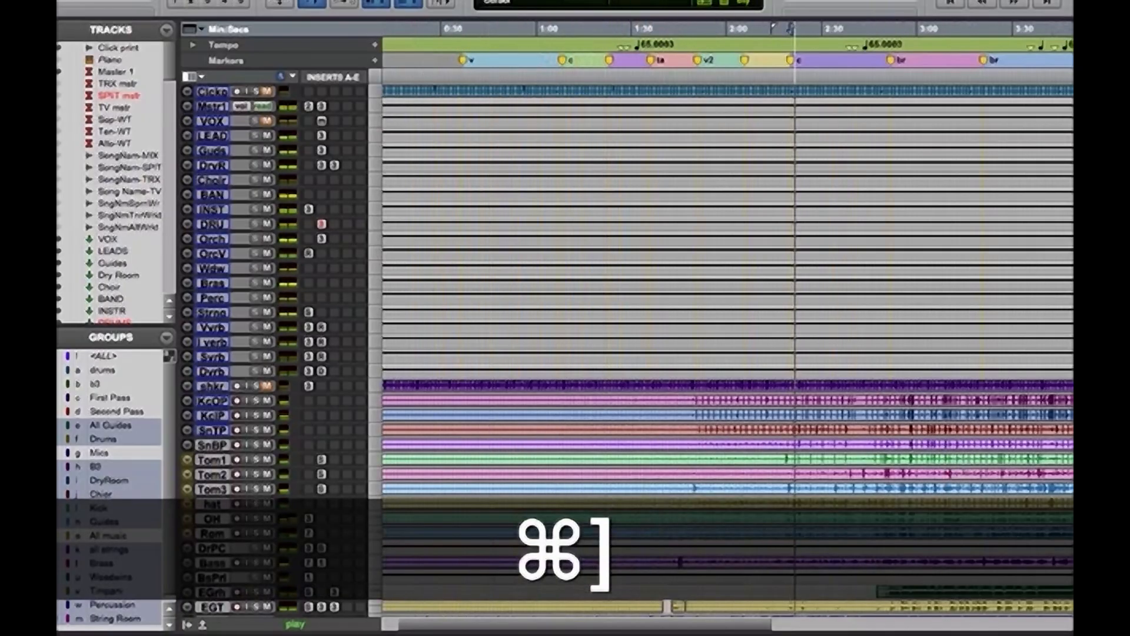
scroll(650, 493, down, 5)
scroll(650, 493, down, 4)
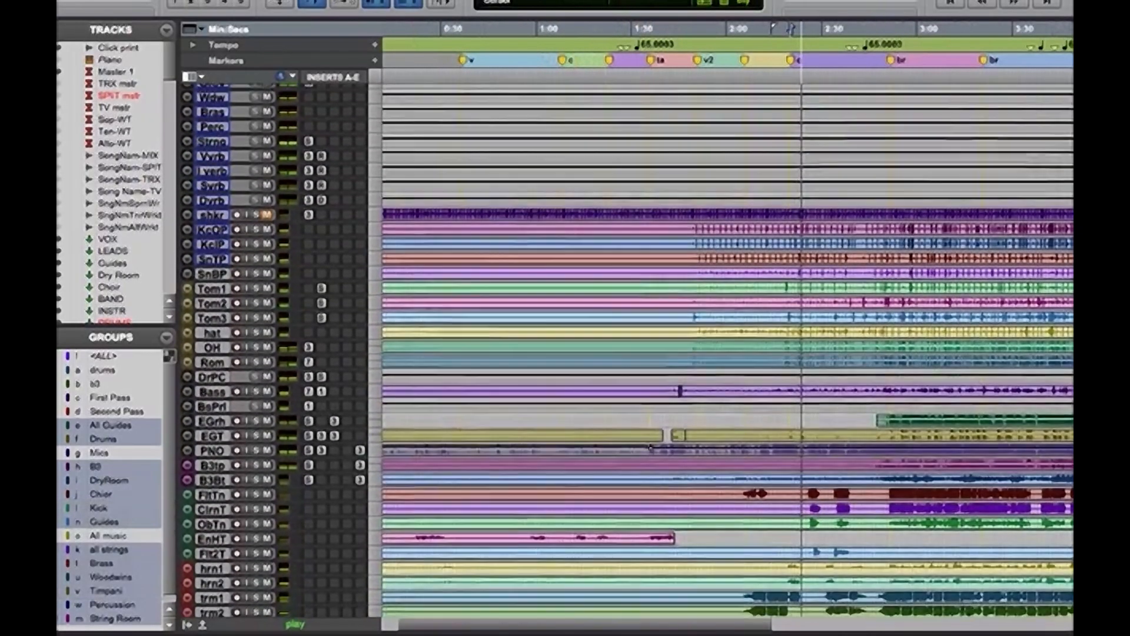
scroll(651, 396, down, 2)
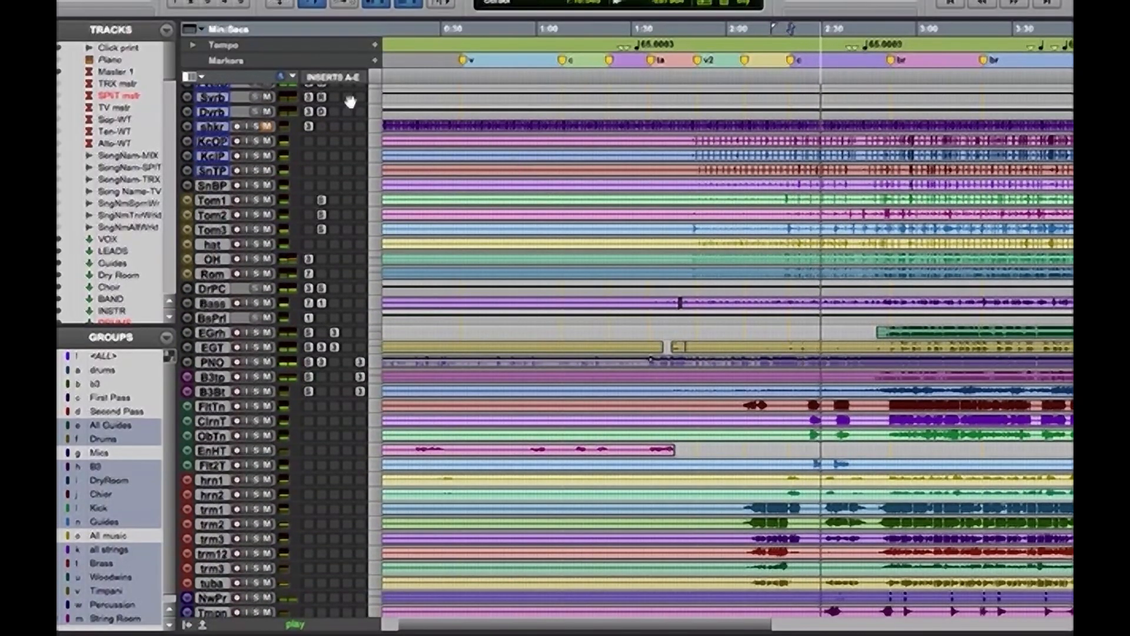
key(space)
Store the current session view as a new marker memory location named "default orch"
drag(169, 65, 169, 100)
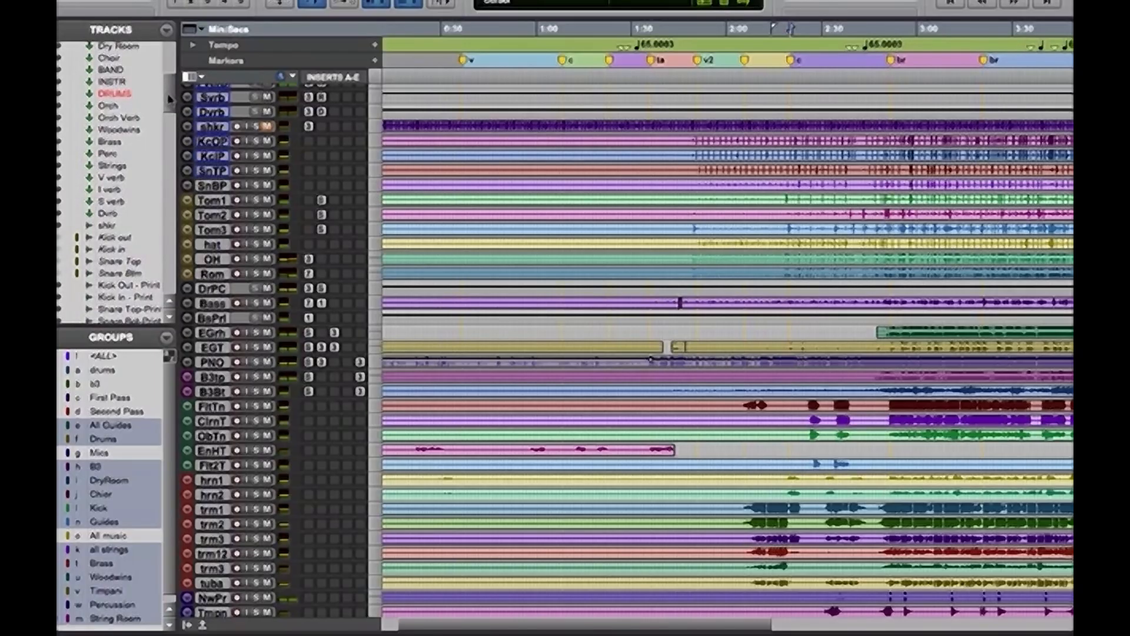
key(KP_Enter)
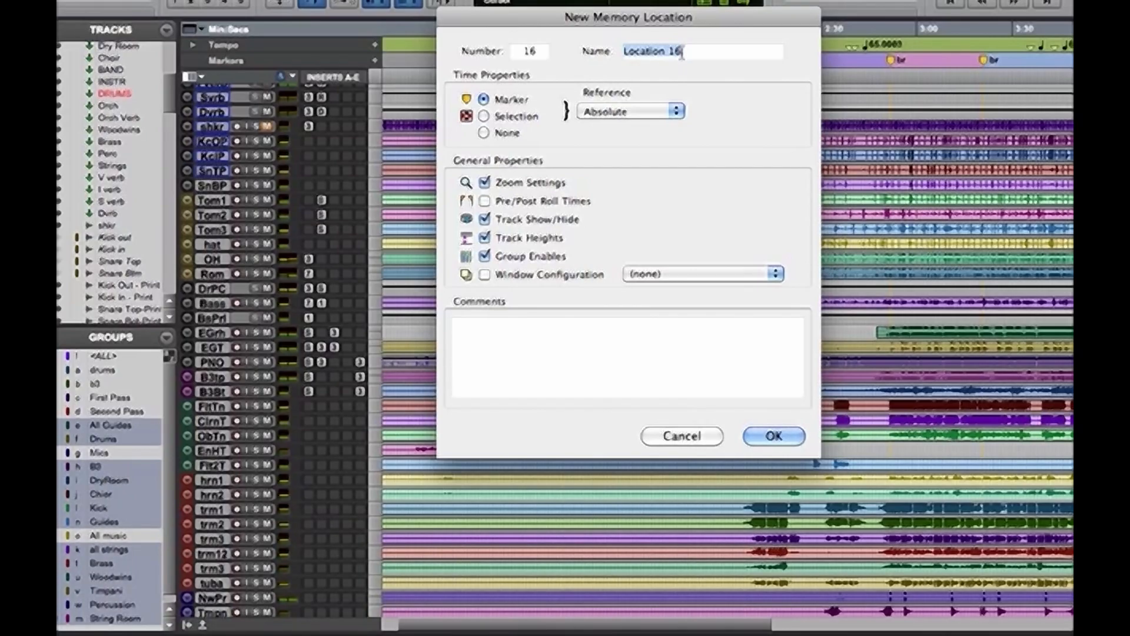
key(BackSpace)
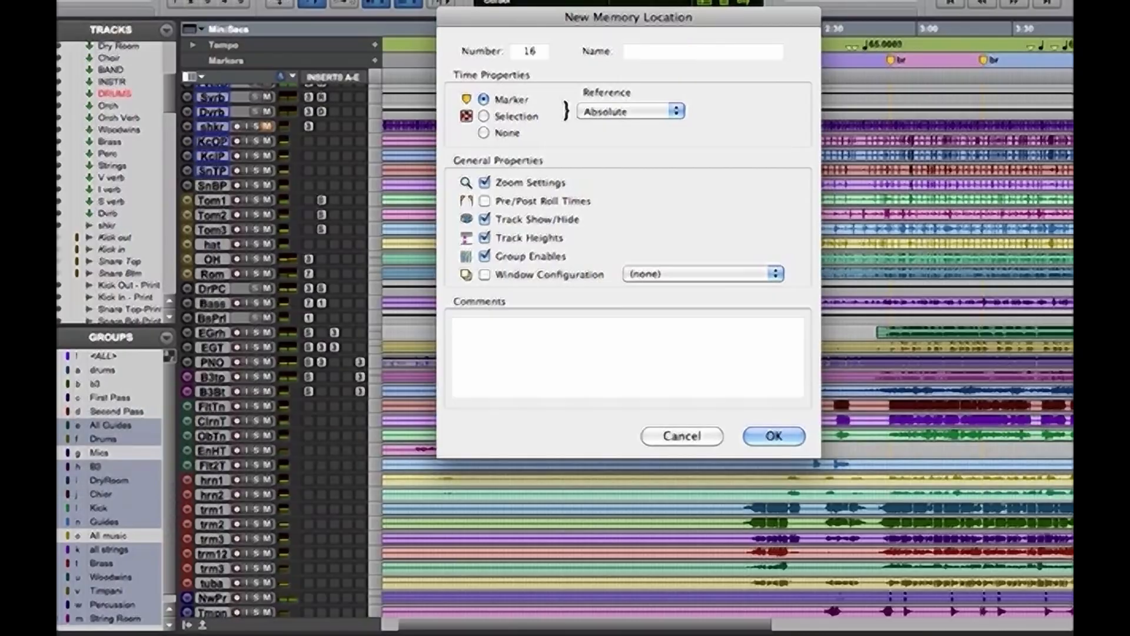
text(default)
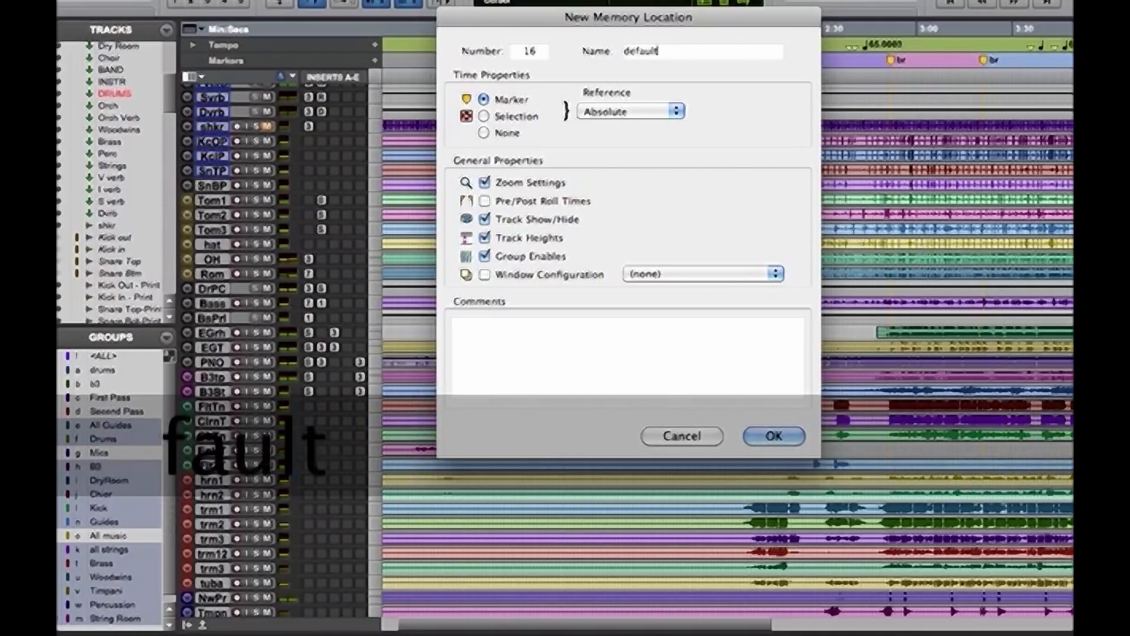
text( orch)
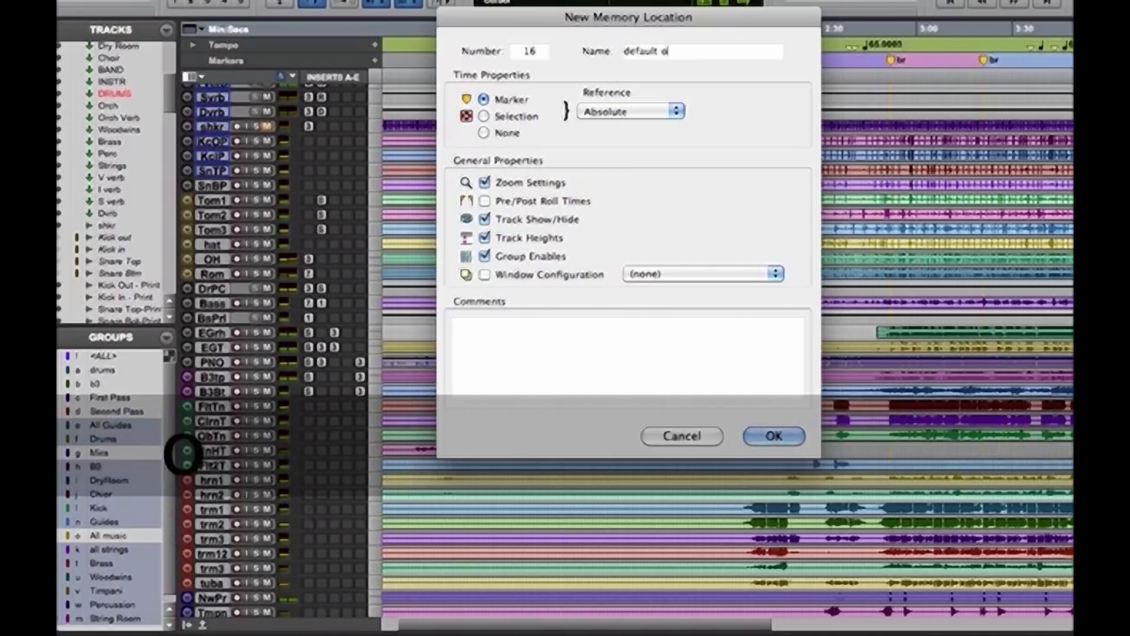
key(Return)
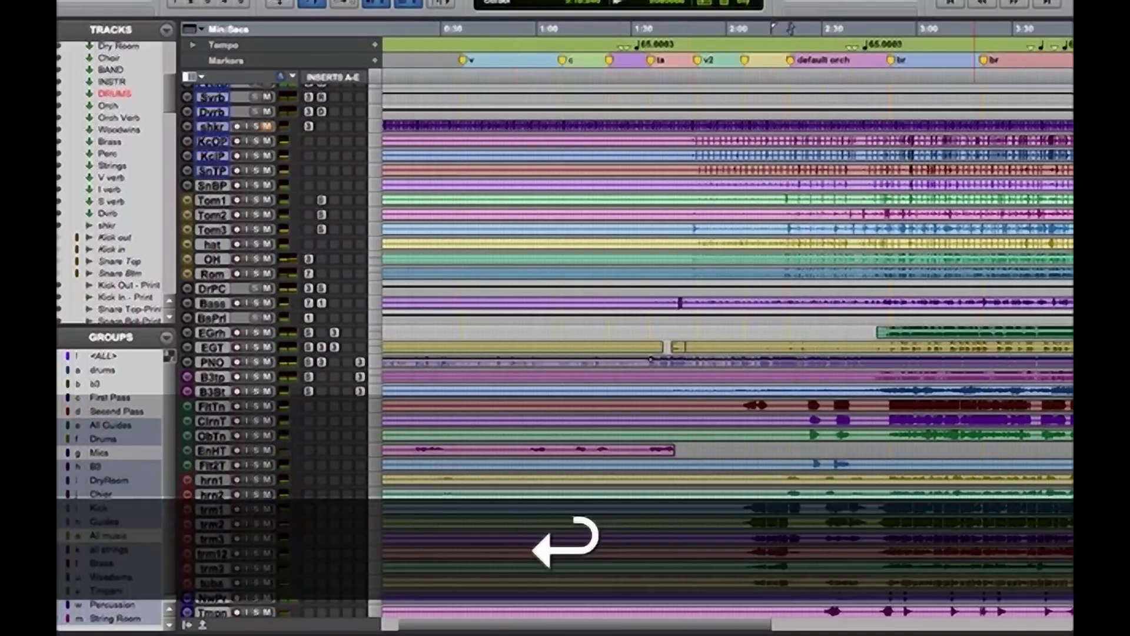
Hide the drum tracks and the rhythm section tracks from Kick Out - Print through B3 Btm
scroll(93, 142, down, 5)
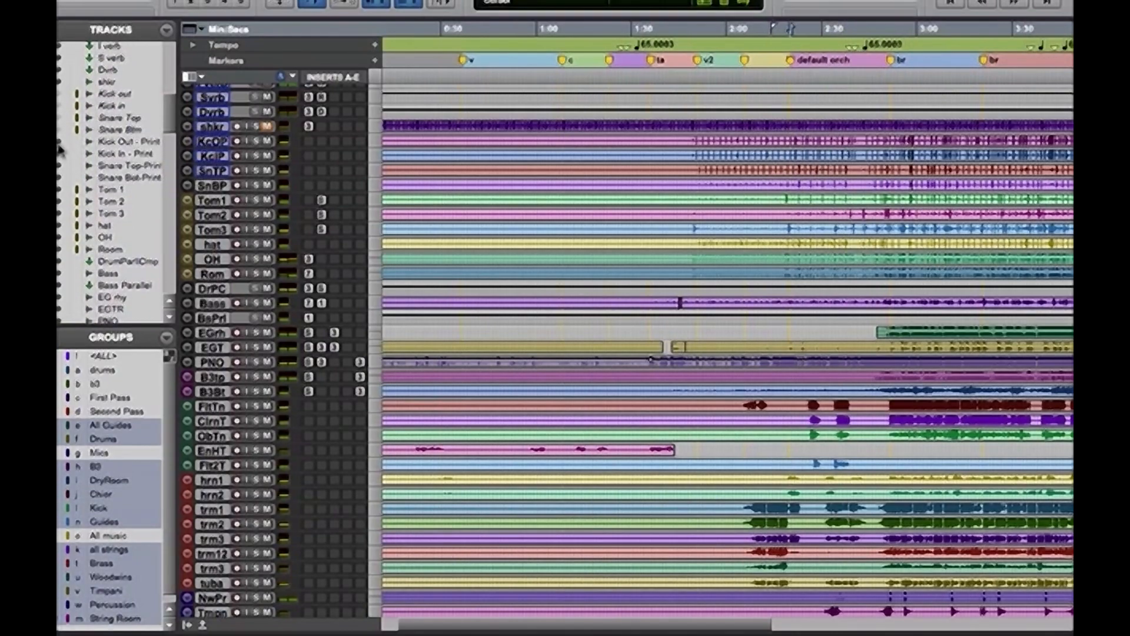
drag(58, 225, 59, 250)
scroll(169, 120, down, 4)
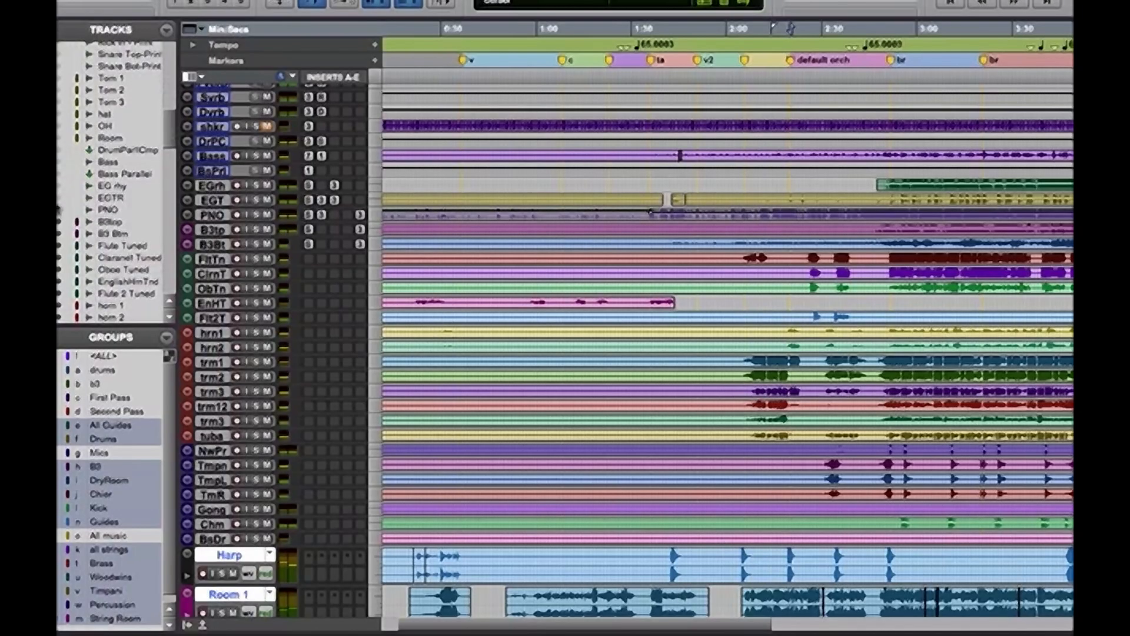
drag(58, 213, 59, 250)
click(59, 246)
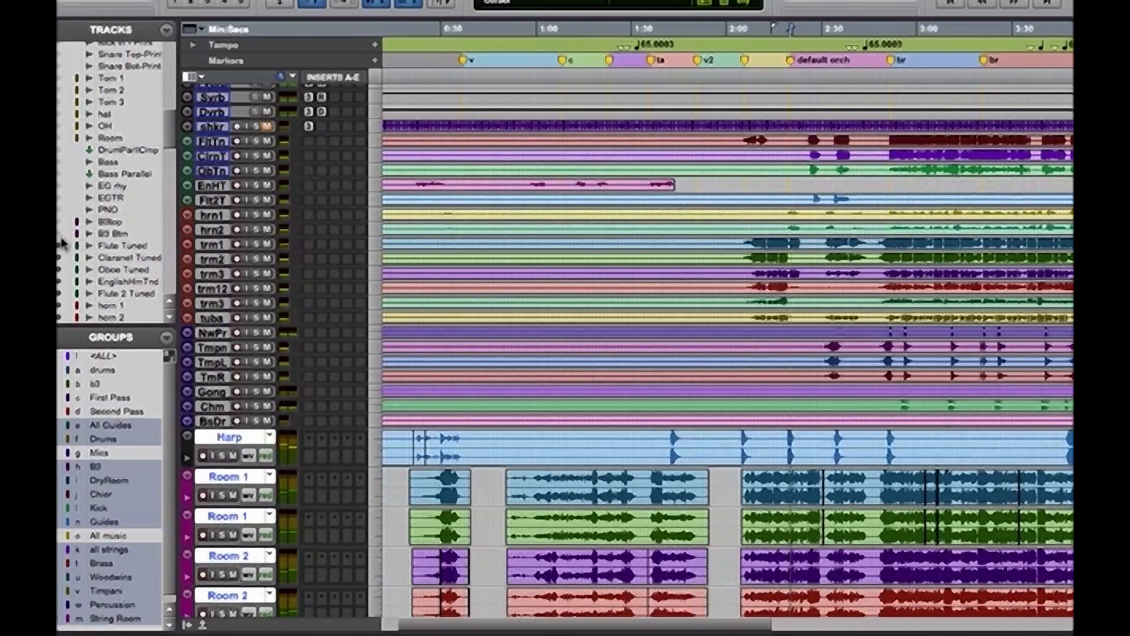
Shrink the selected Harp and Room tracks to the same small track height as the other tracks
drag(171, 136, 157, 229)
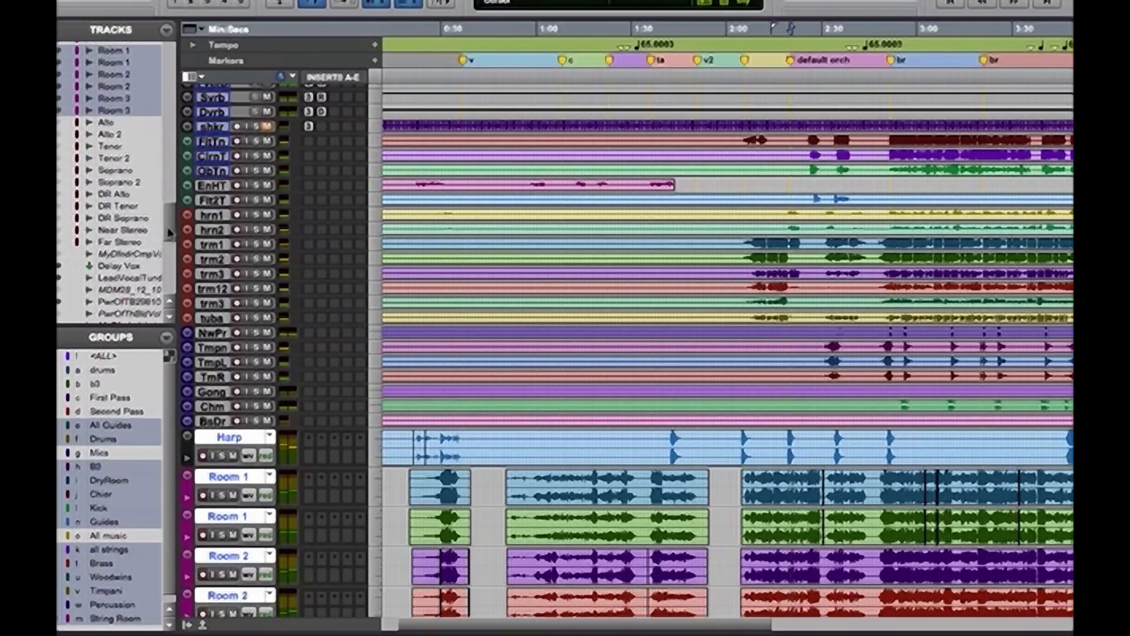
drag(170, 236, 176, 209)
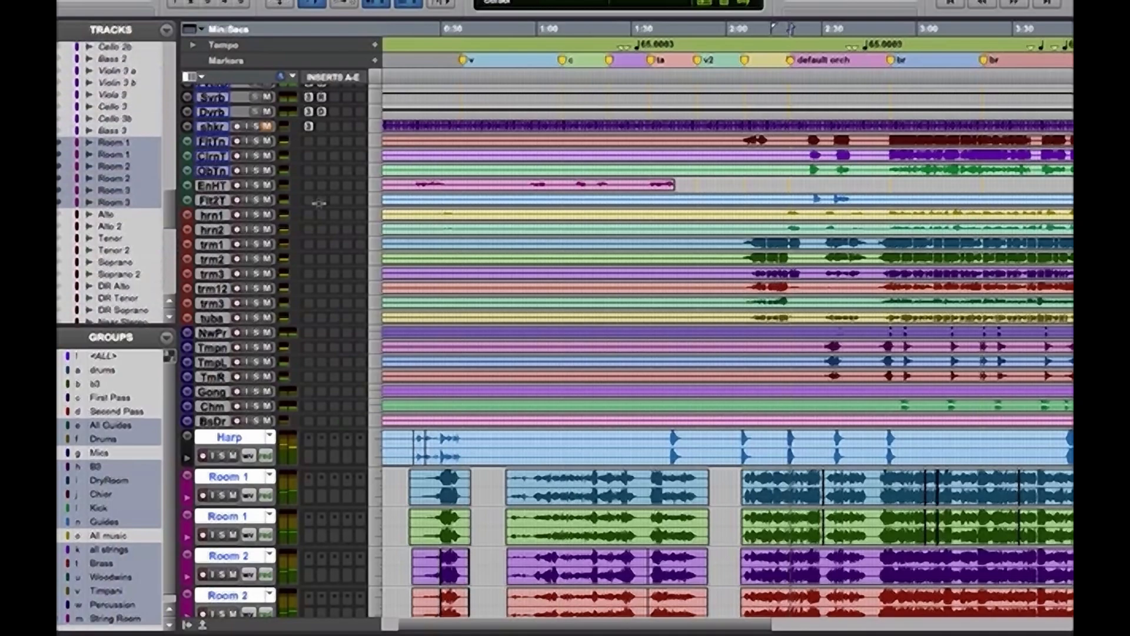
key(ctrl+alt+super+Down)
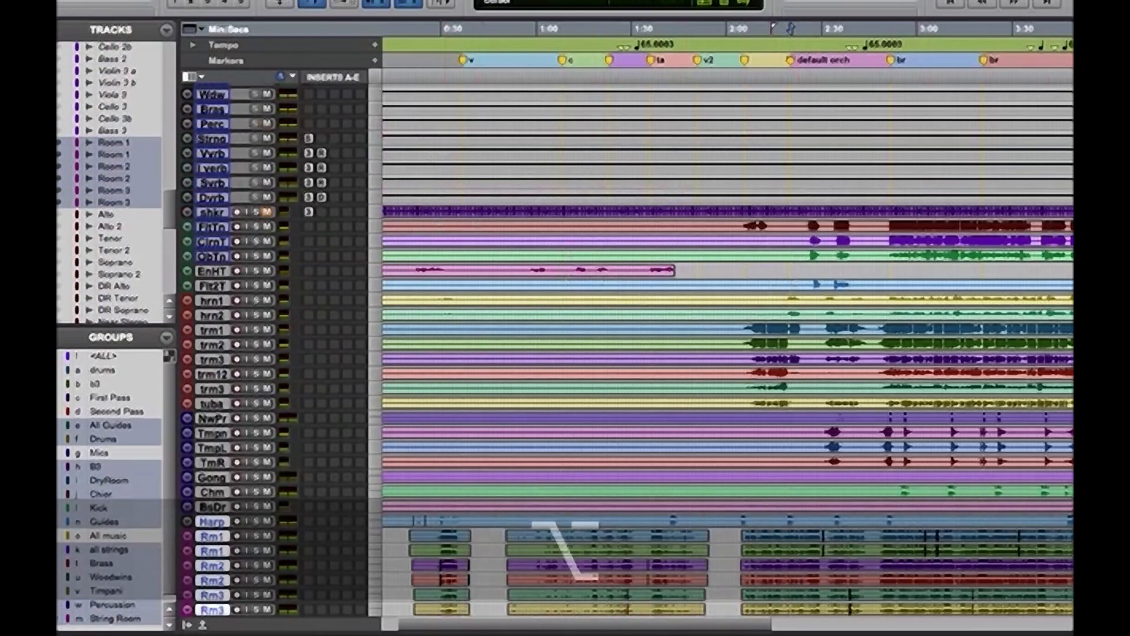
Hide the V verb, I verb and Dvrb returns, the VOX through DRUMS aux tracks, and the click and master tracks
scroll(728, 354, up, 5)
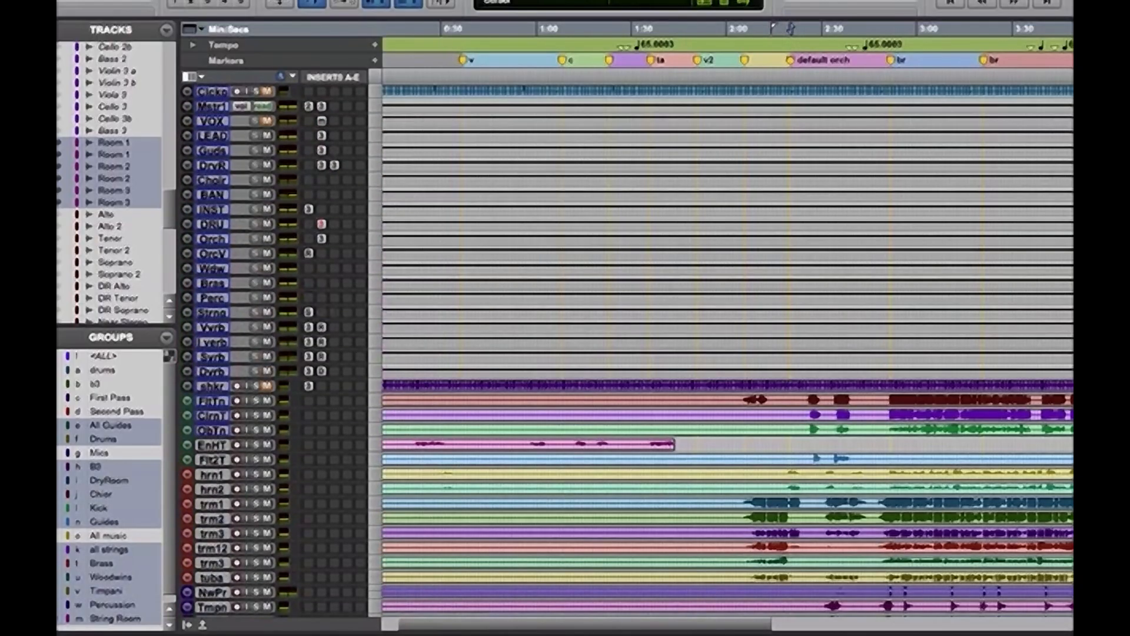
scroll(172, 176, up, 5)
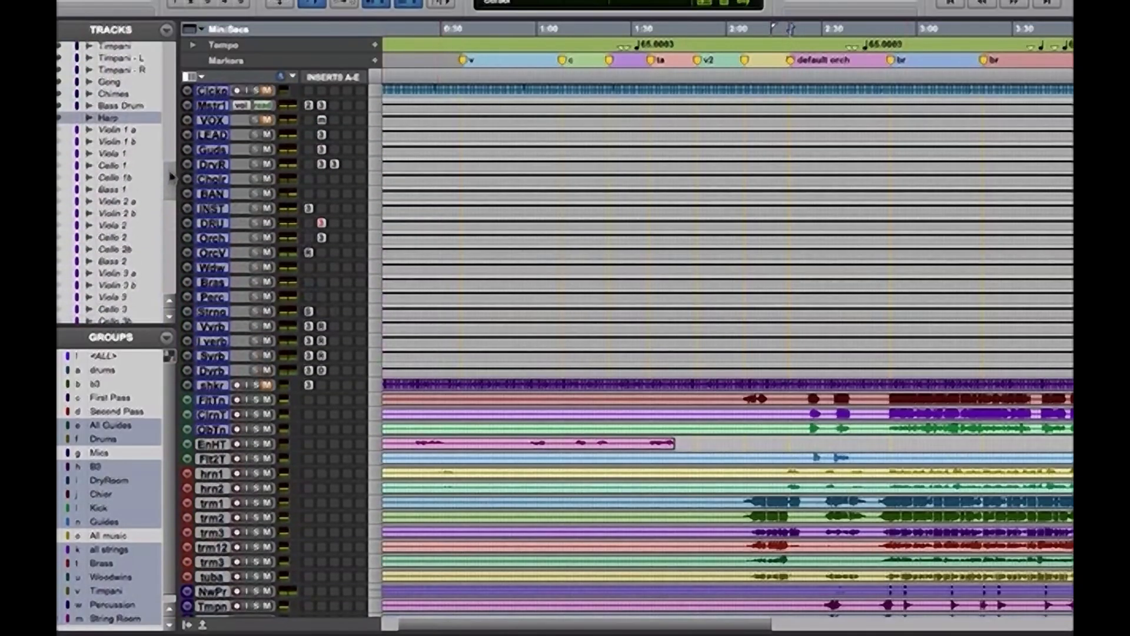
scroll(172, 177, up, 5)
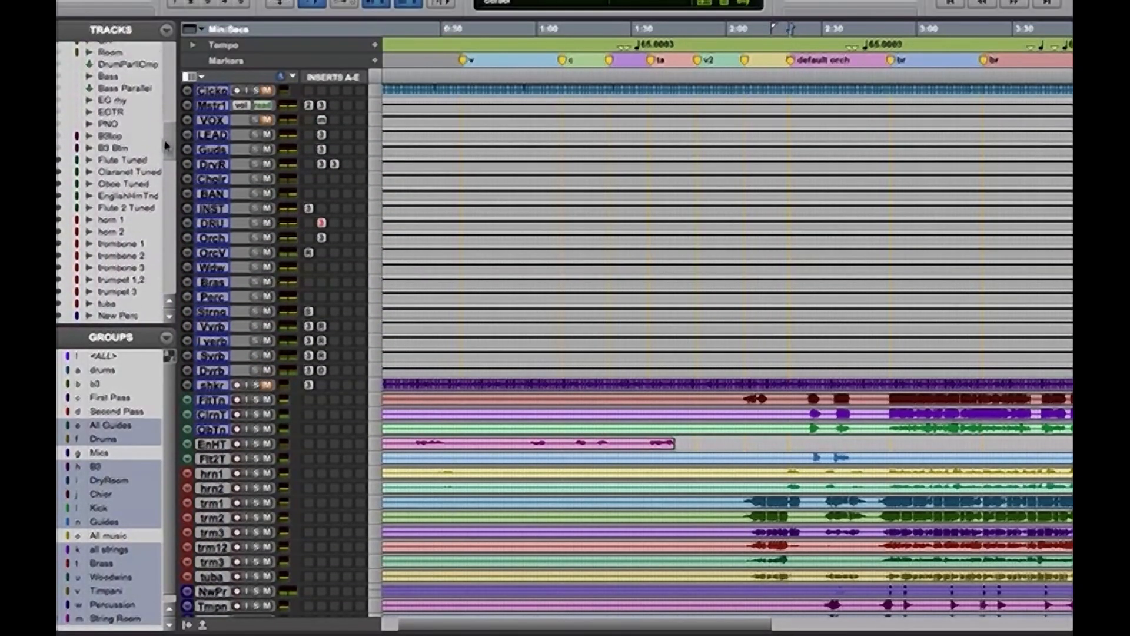
scroll(166, 144, up, 5)
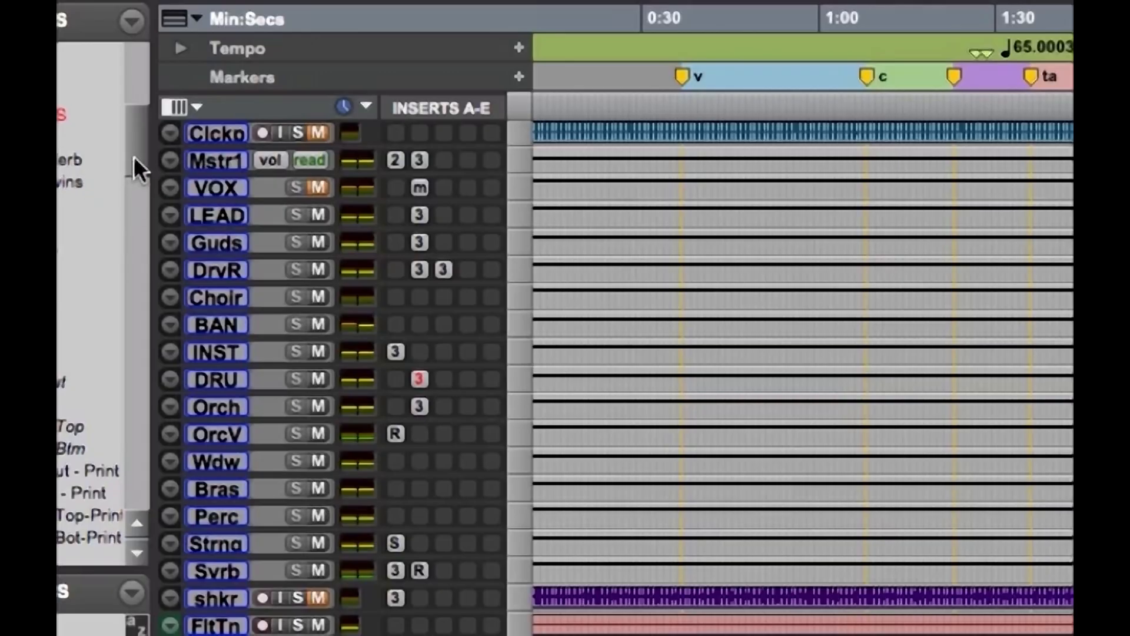
drag(133, 157, 133, 126)
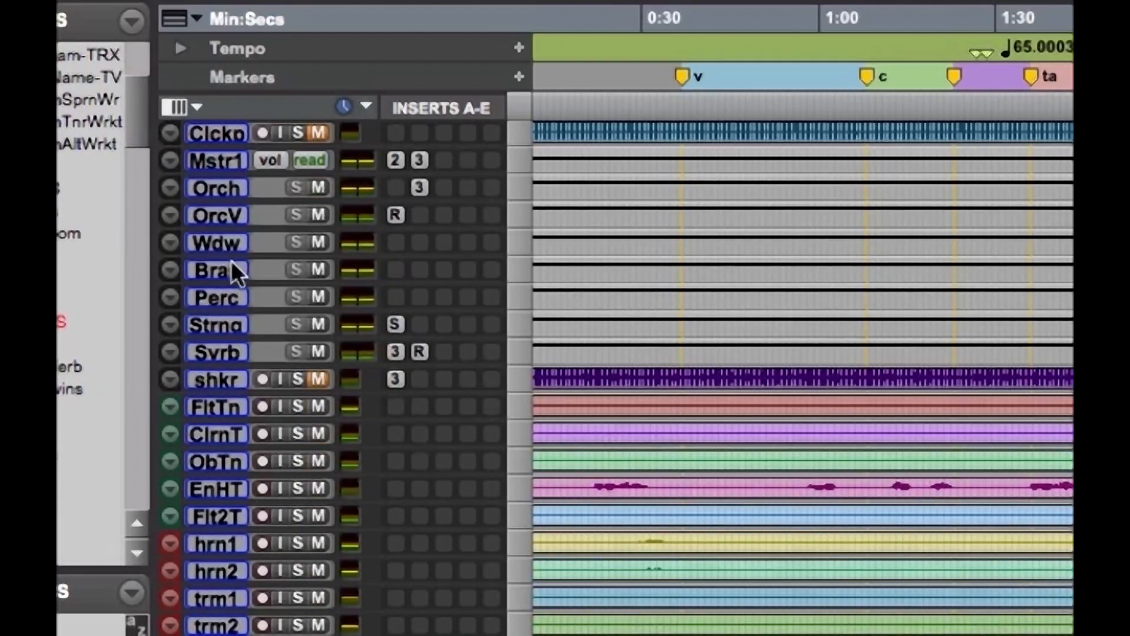
drag(140, 126, 137, 77)
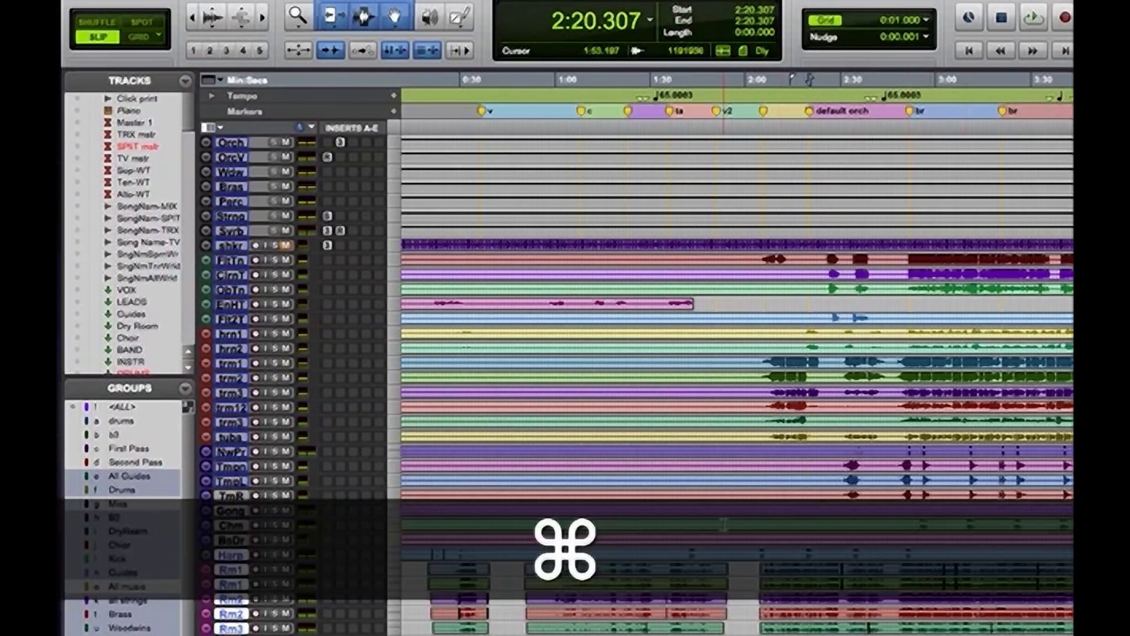
Create one new stereo audio track directly below the TmR track
key(super+bracketleft)
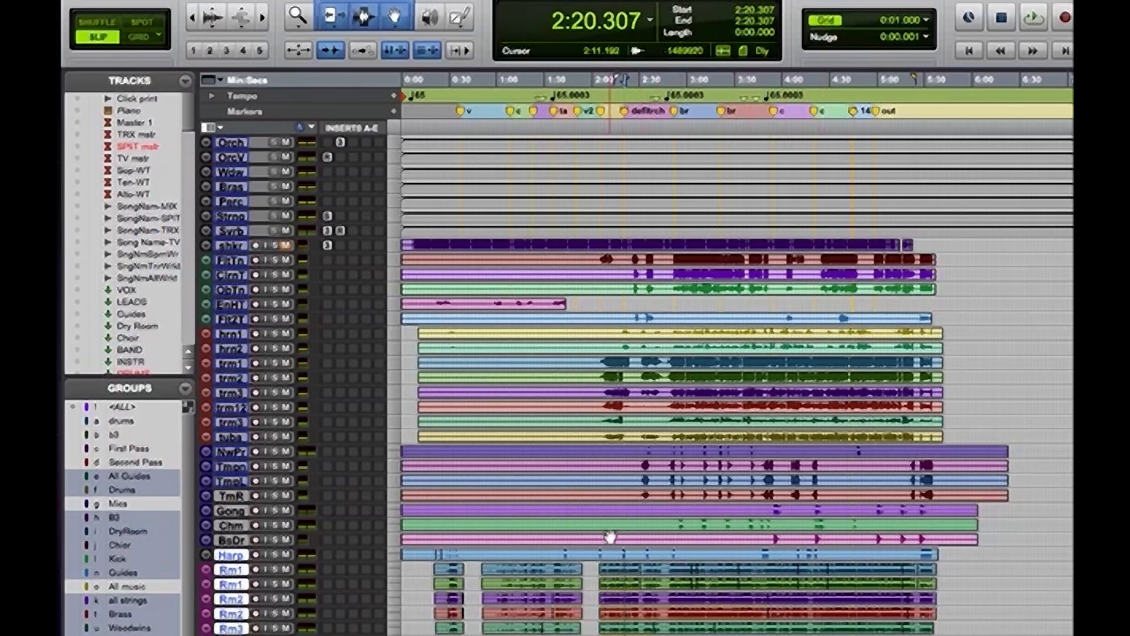
click(231, 497)
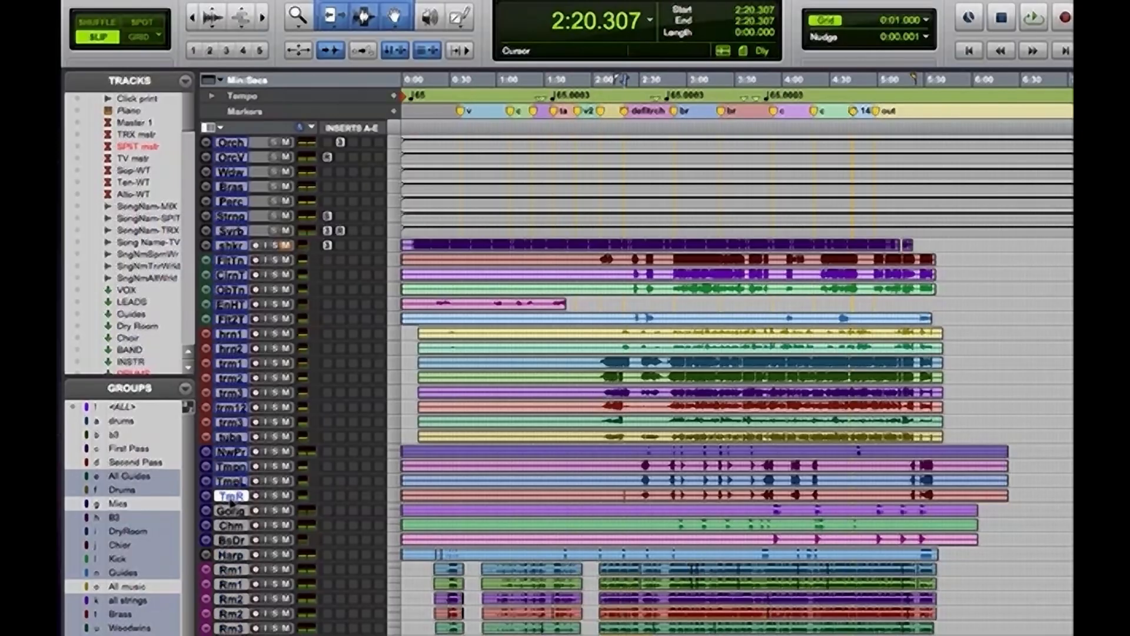
key(super+shift+n)
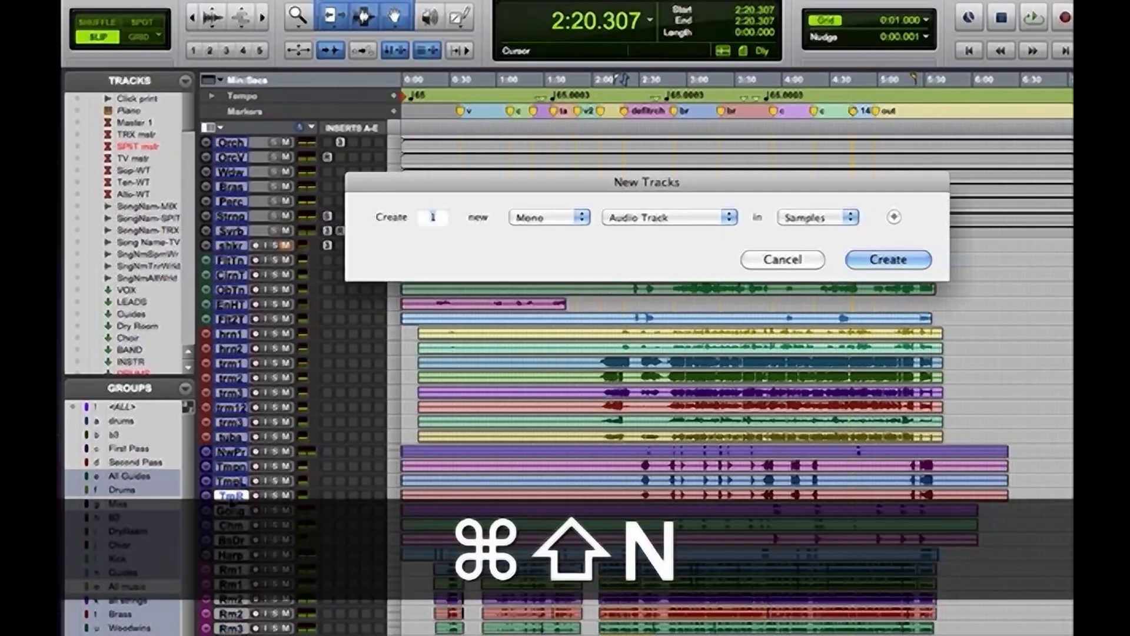
click(527, 222)
click(526, 230)
click(654, 221)
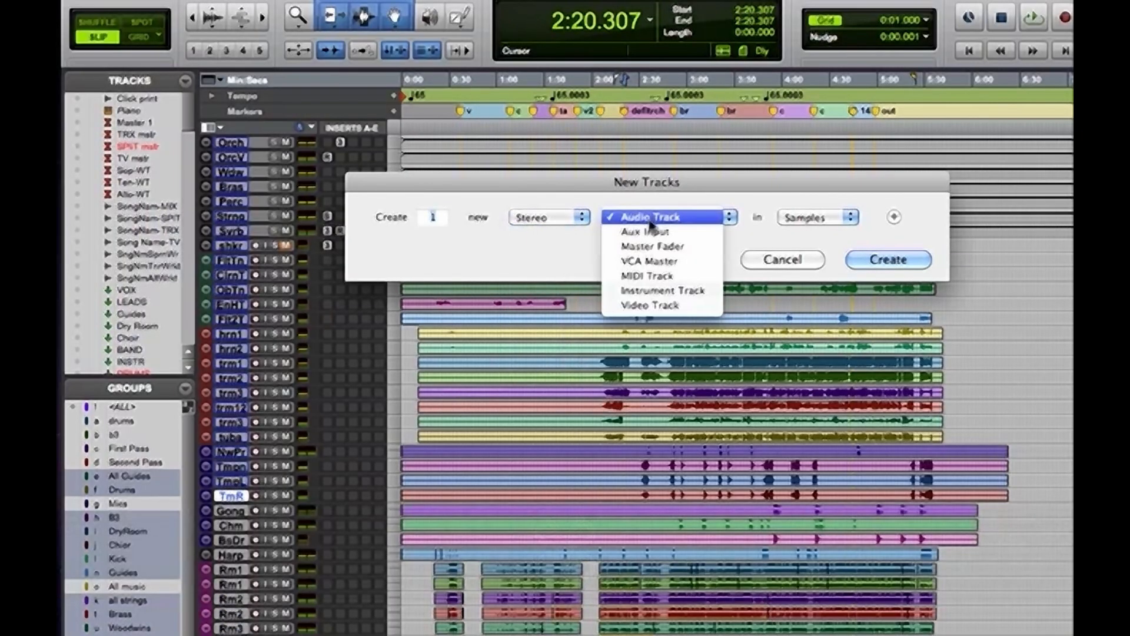
click(651, 224)
key(Return)
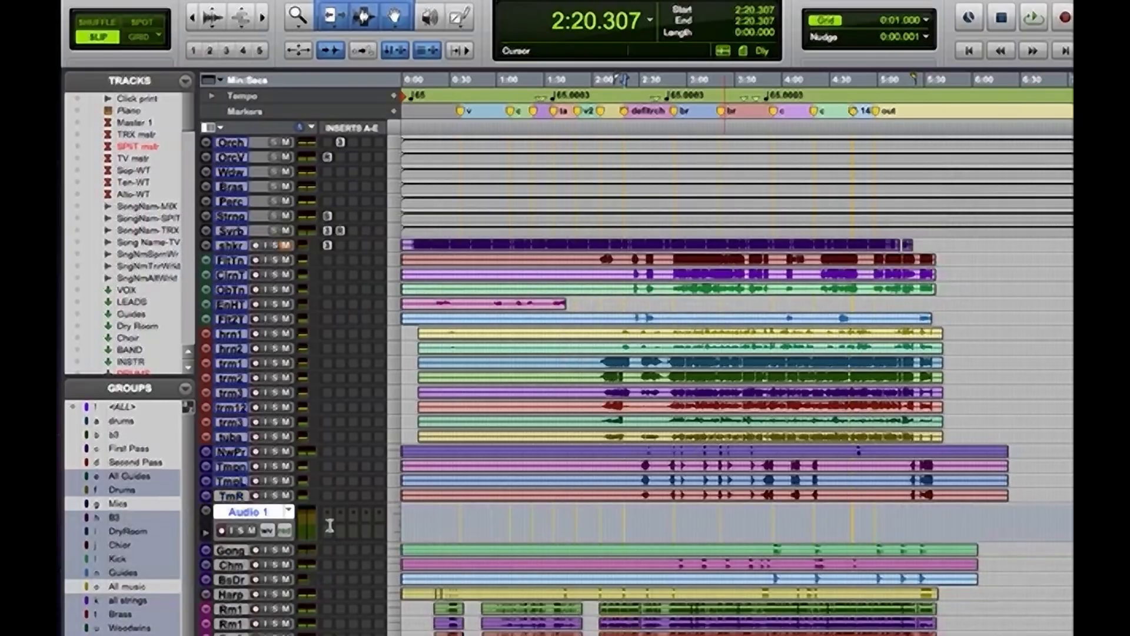
Test the edit groups with short selections across the percussion tracks and across only the three timpani tracks, including one from about 2:31 to 2:42
drag(447, 493, 468, 494)
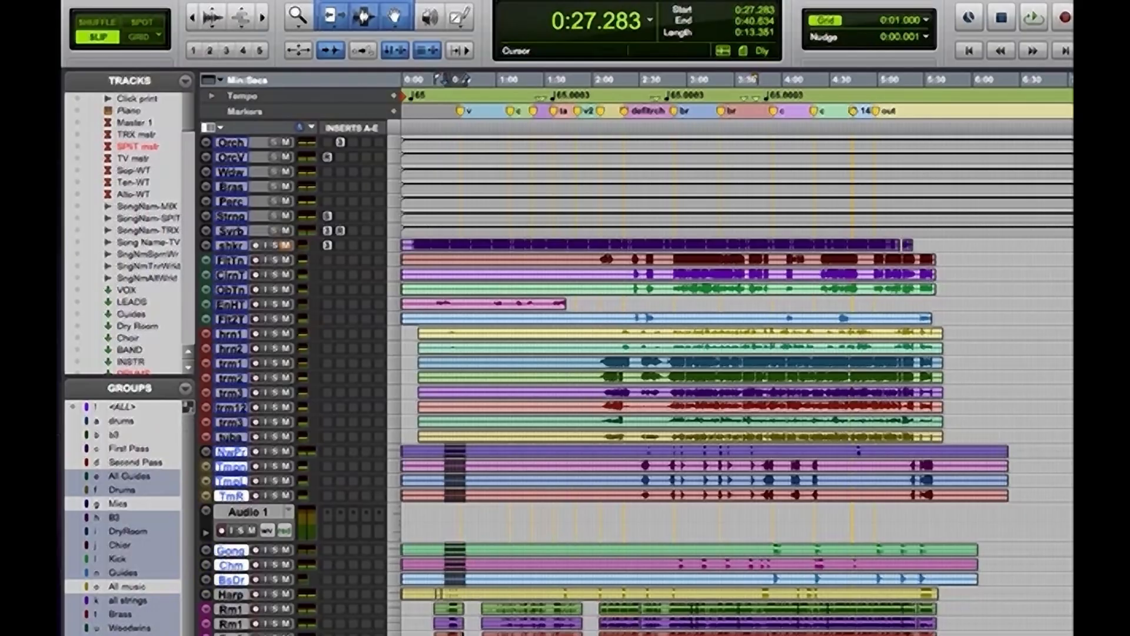
click(496, 479)
click(504, 480)
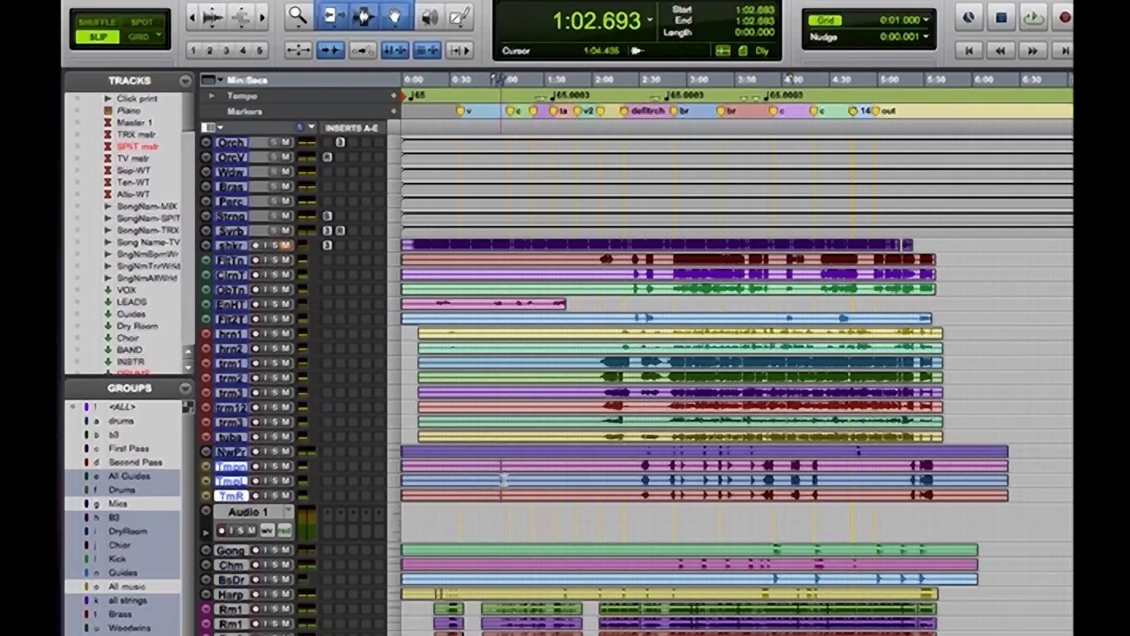
drag(504, 480, 510, 480)
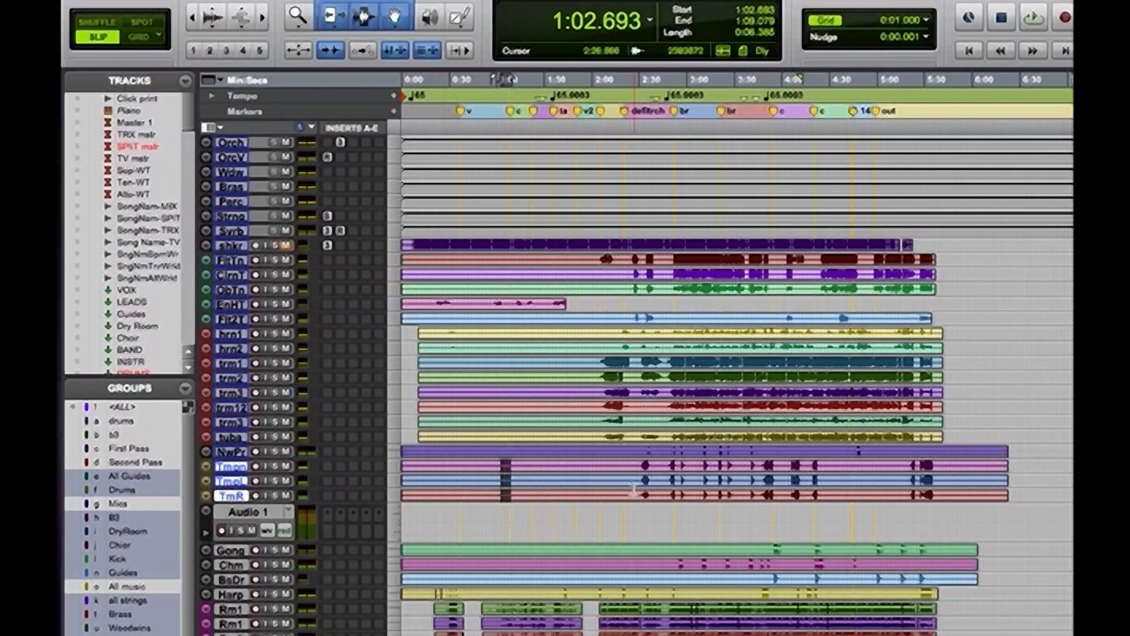
drag(641, 466, 659, 465)
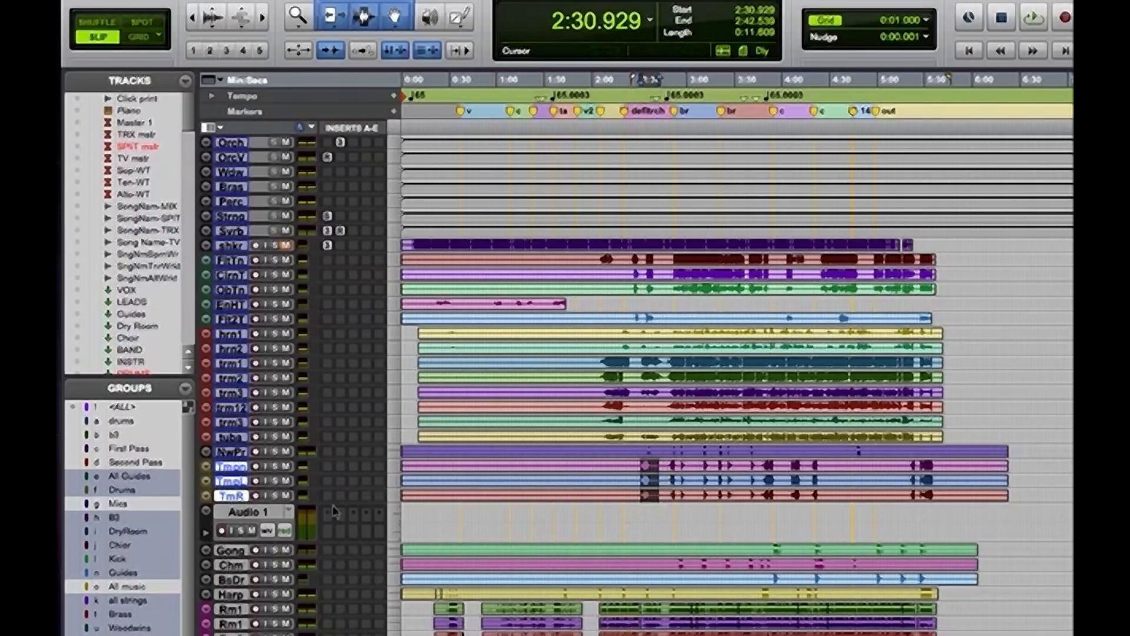
Delete the empty Audio 1 track below the timpani tracks
click(255, 513)
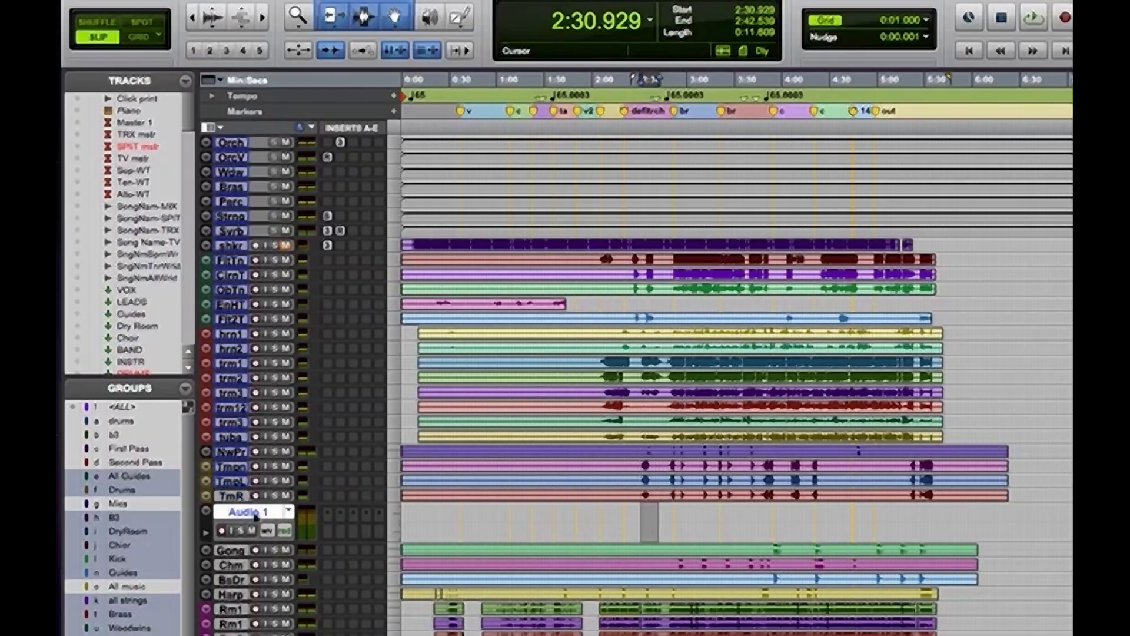
right_click(255, 515)
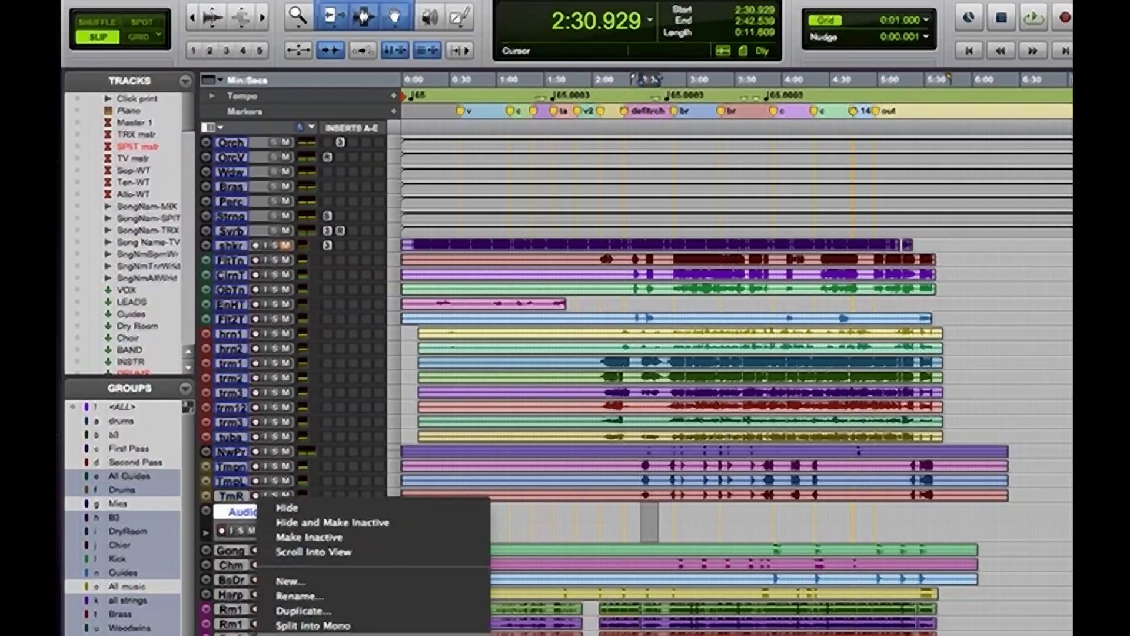
click(289, 634)
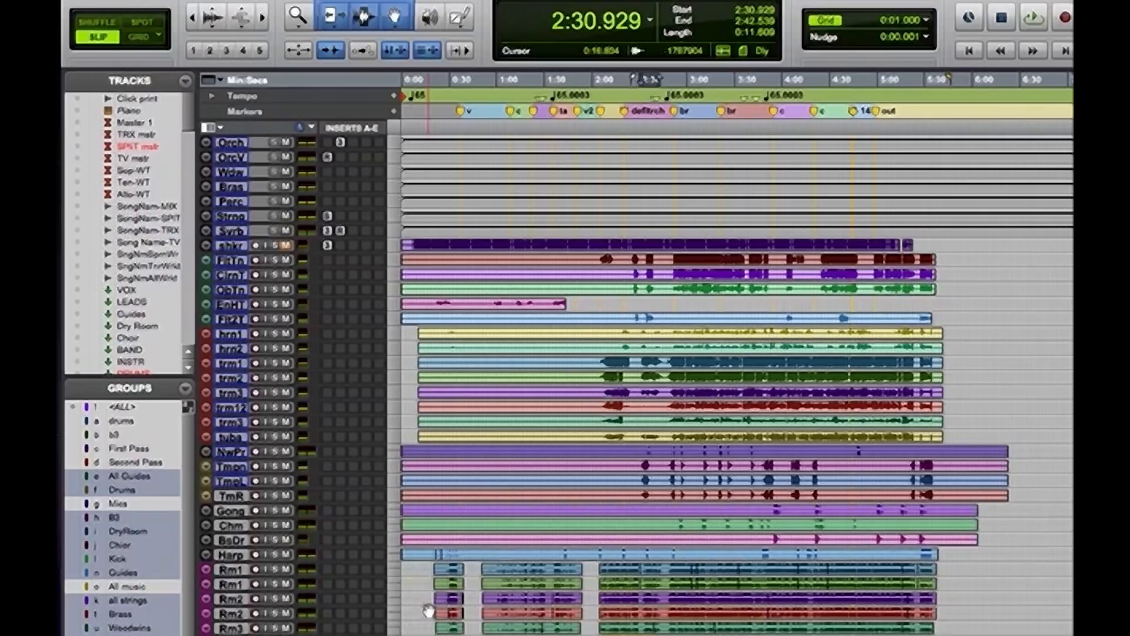
Examine the orchestra tracks in the mixer and check which bus each output is routed to
key(super+equal)
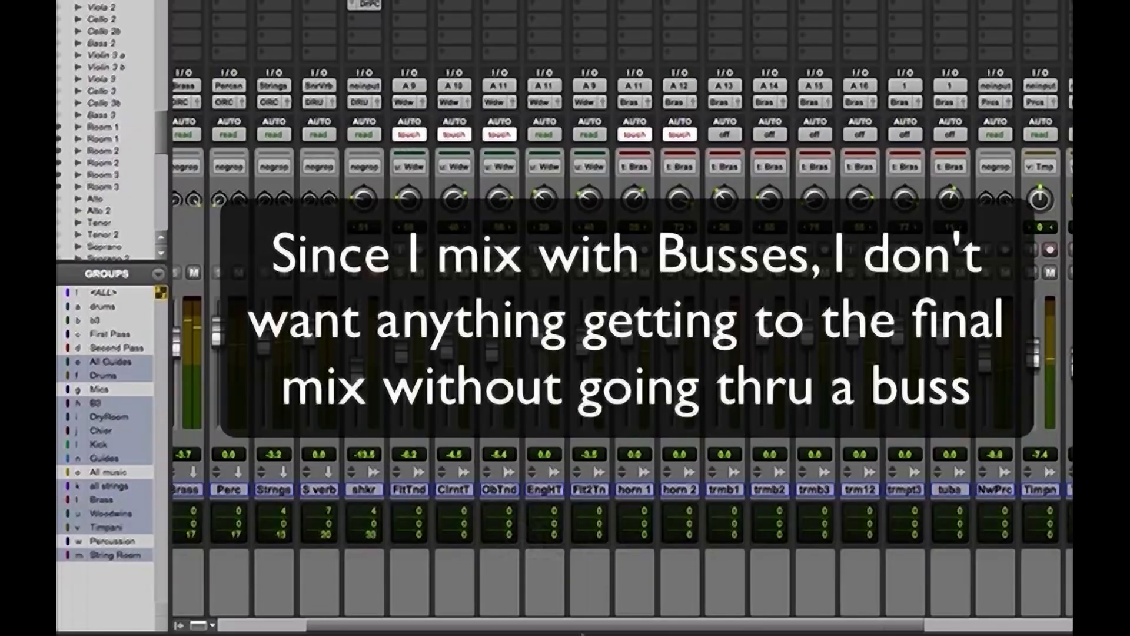
drag(570, 631, 419, 633)
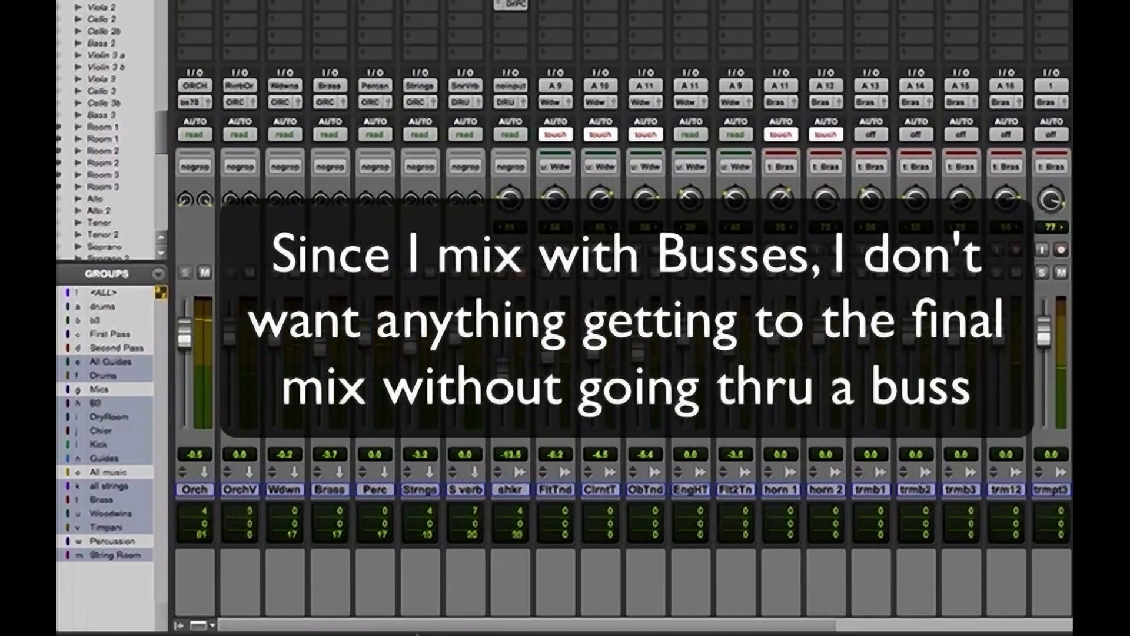
drag(457, 633, 551, 628)
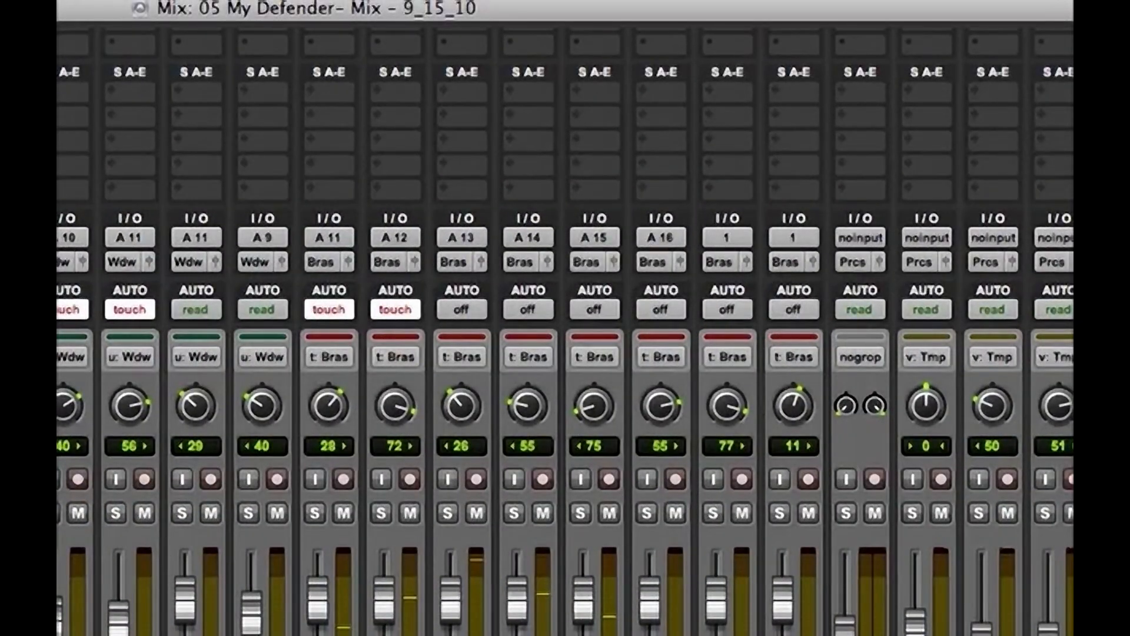
scroll(565, 330, right, 10)
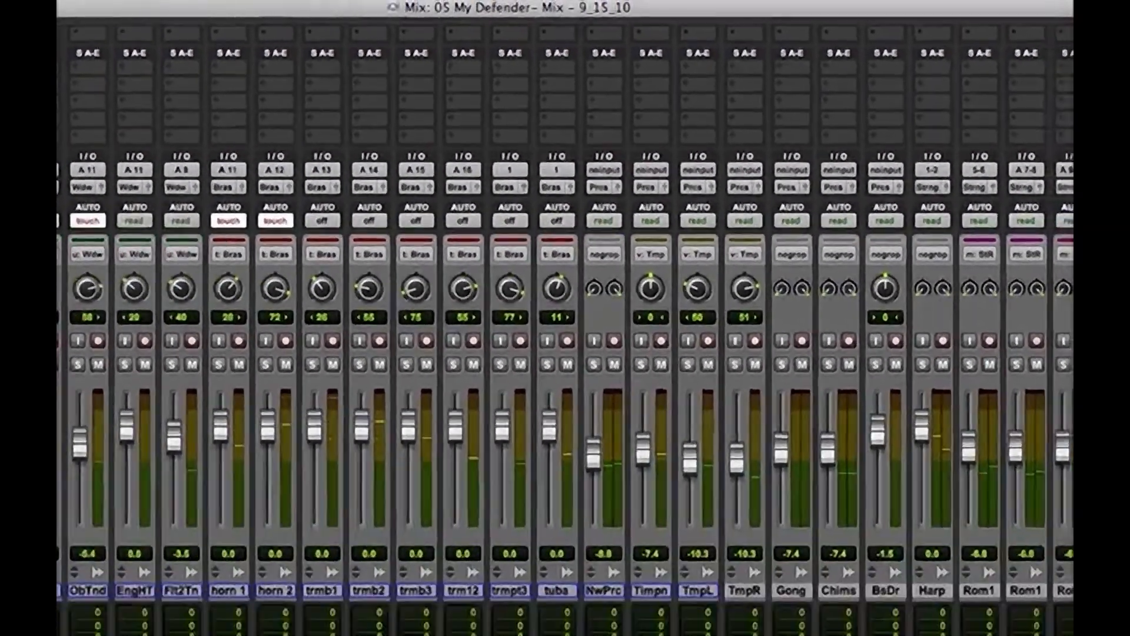
scroll(565, 330, right, 5)
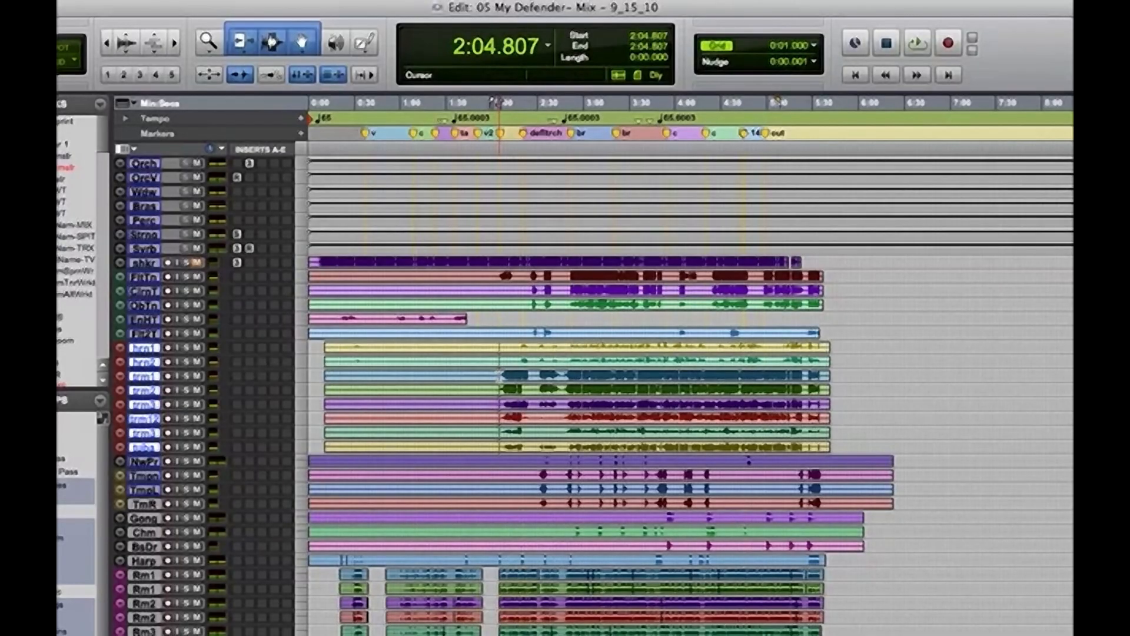
Play the session from about 2:04 and examine the levels of the brass tracks and the orchestra bus tracks in the mixer
key(space)
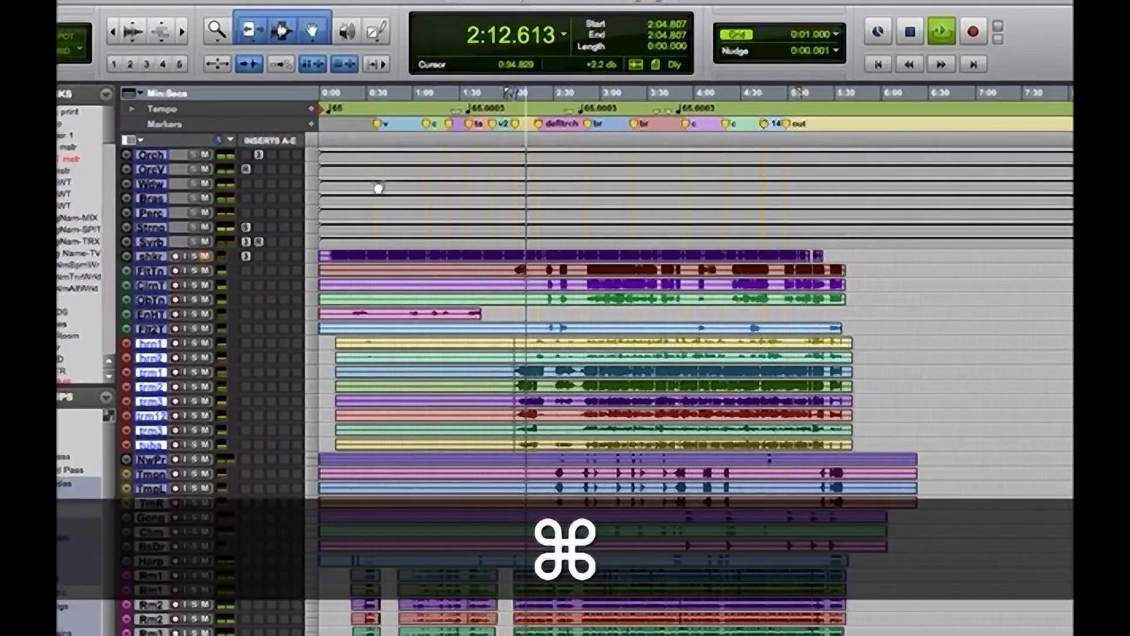
key(super+equal)
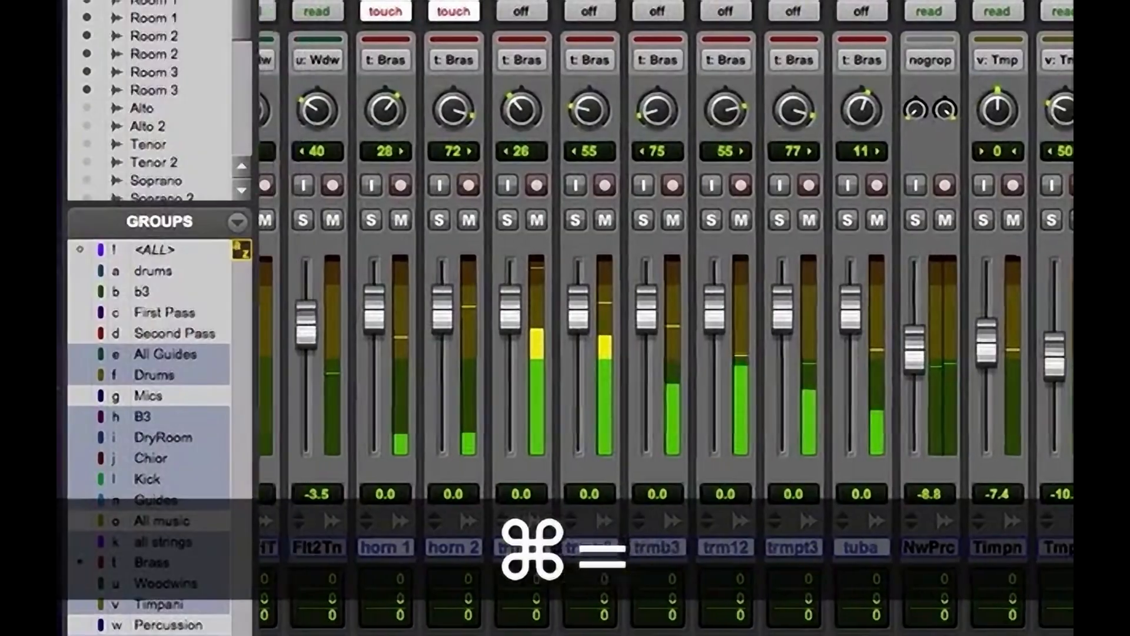
scroll(666, 330, left, 10)
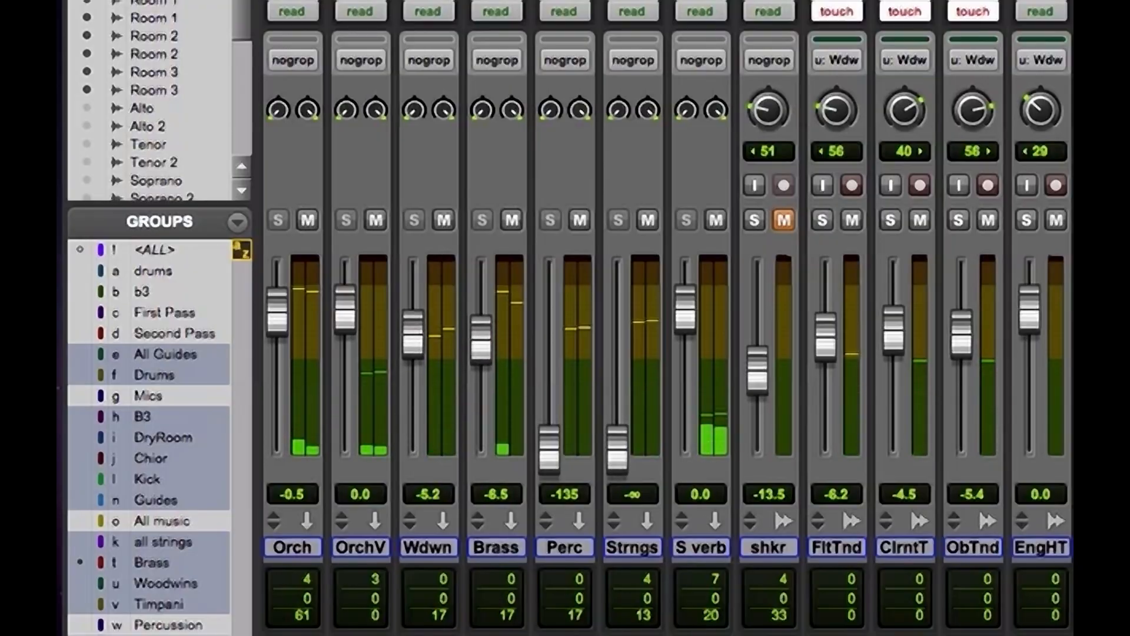
Hide the S verb track from the orchestra view
key(super+equal)
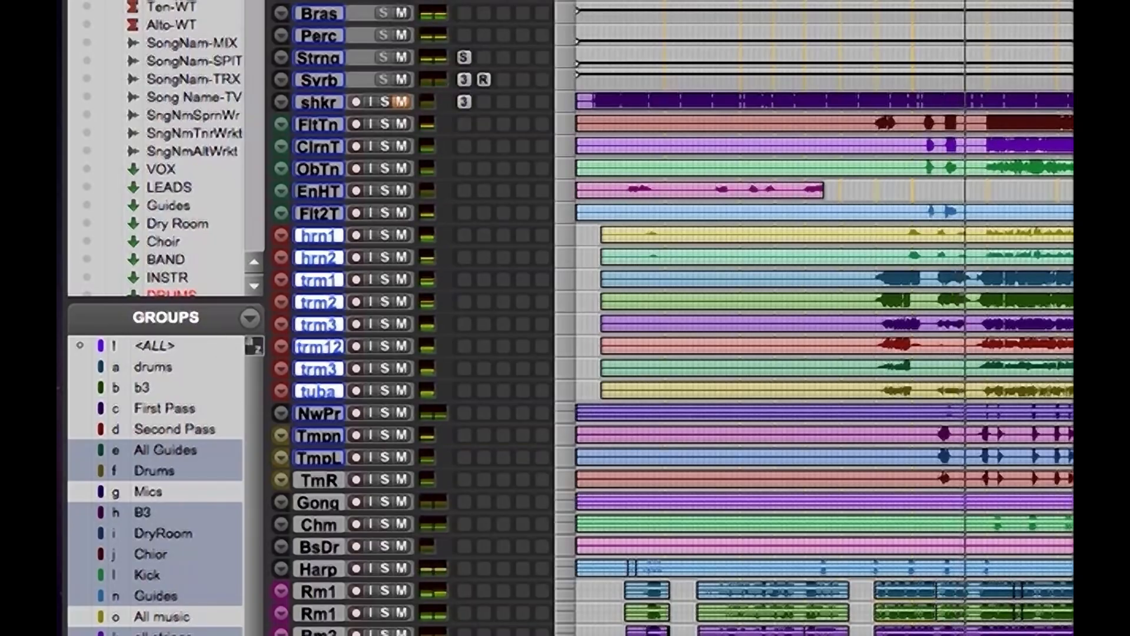
scroll(164, 147, down, 5)
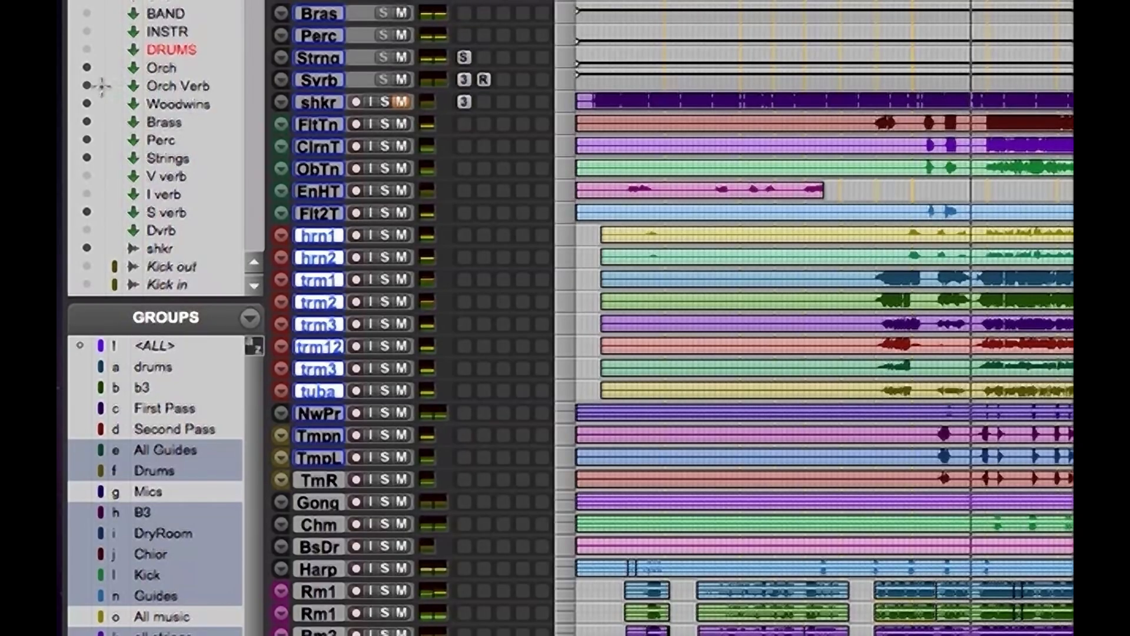
click(88, 213)
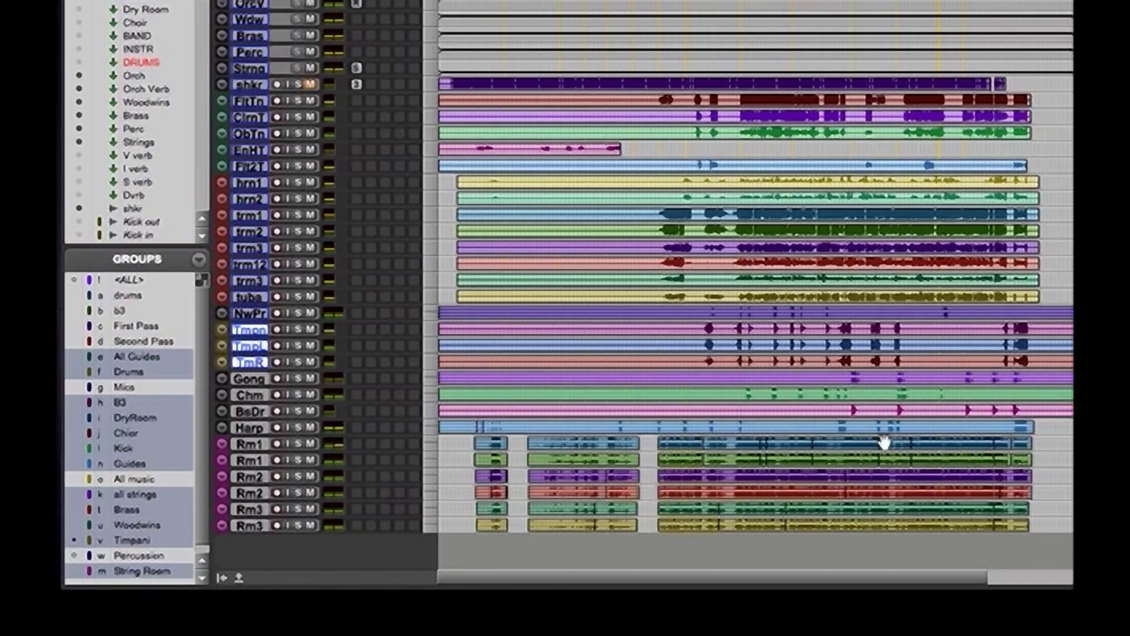
Audition the orchestra passage repeatedly and compare the Woodwinds, Brass, Perc and Strings bus levels in the mixer
key(space)
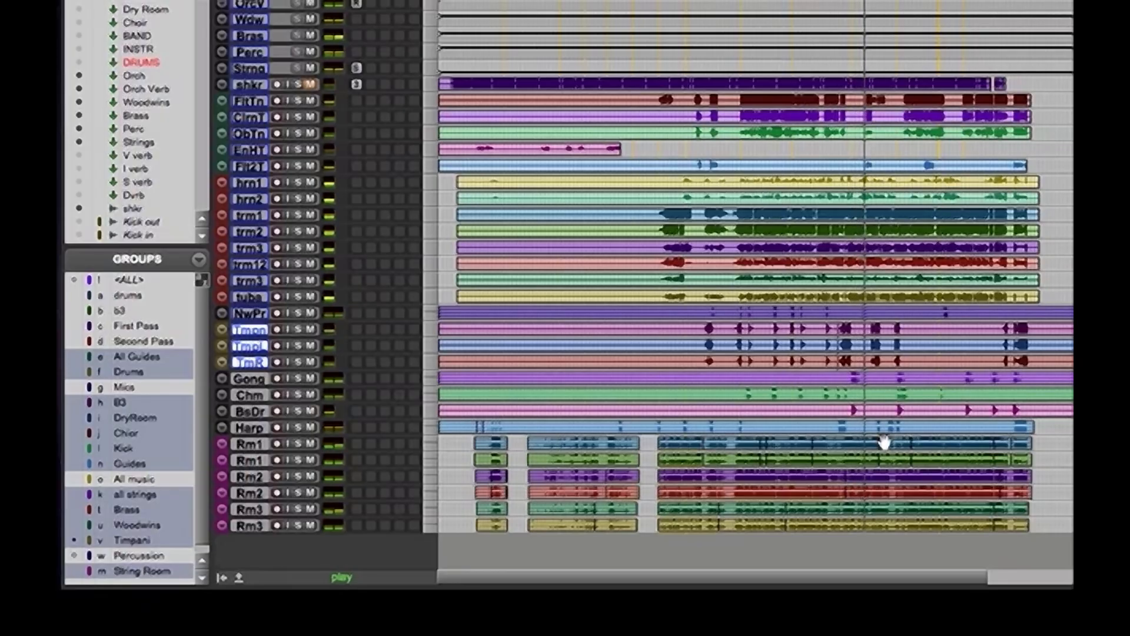
key(space)
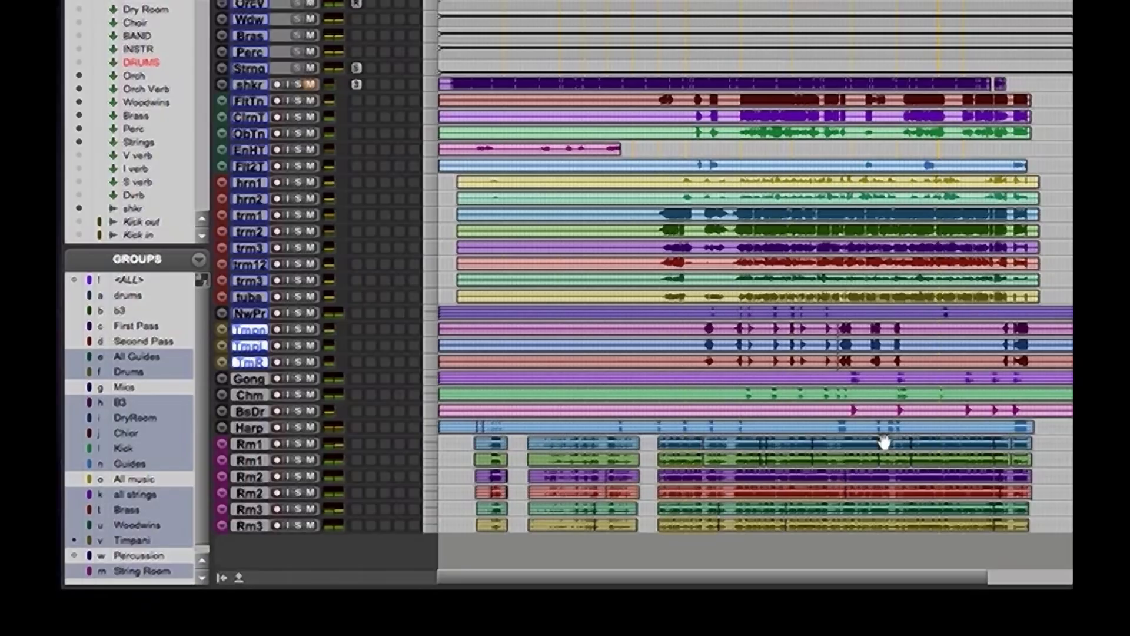
key(space)
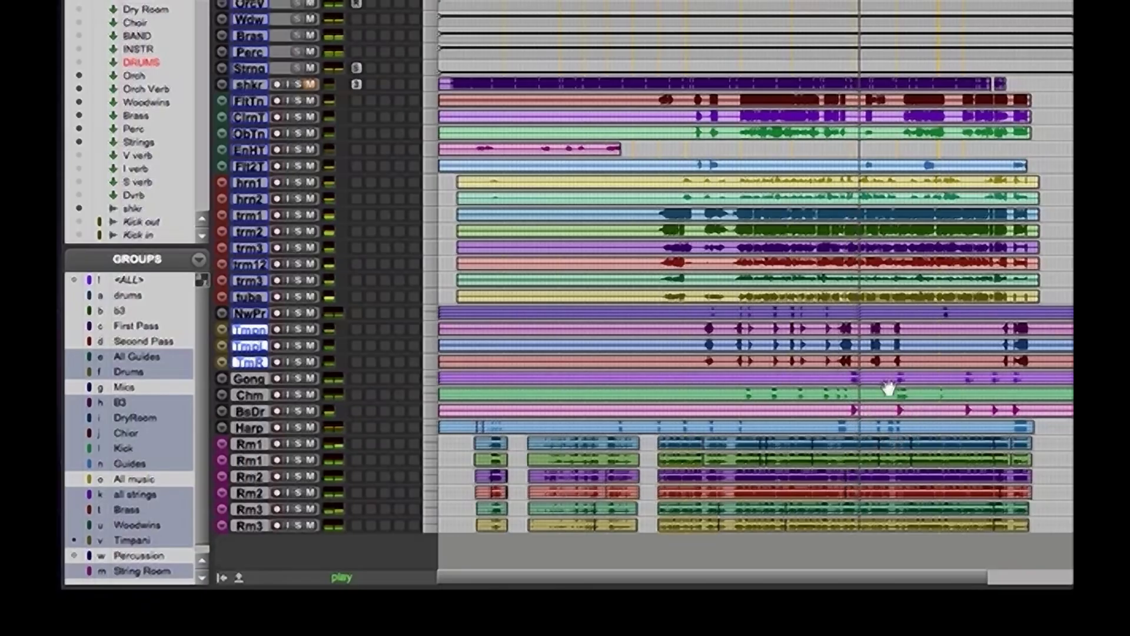
key(super+equal)
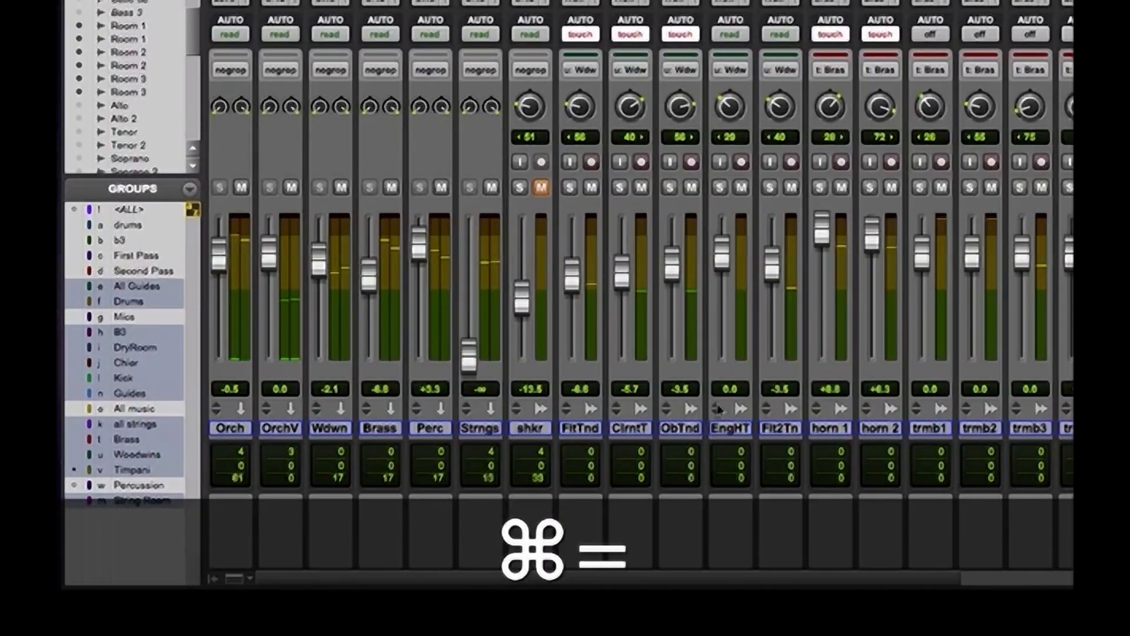
key(super+equal)
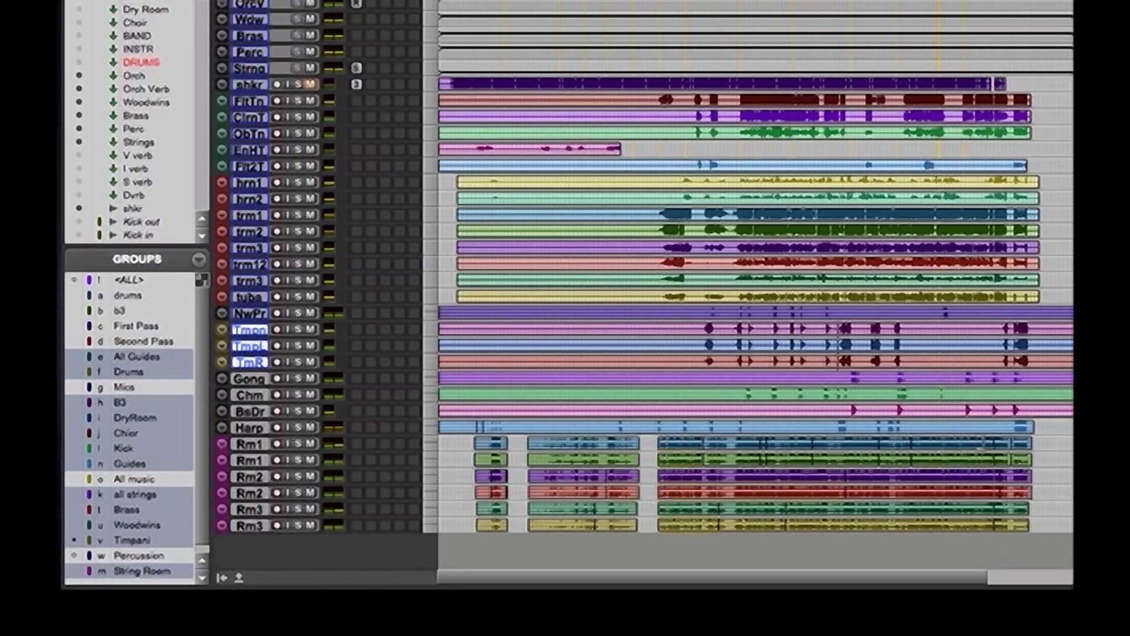
key(space)
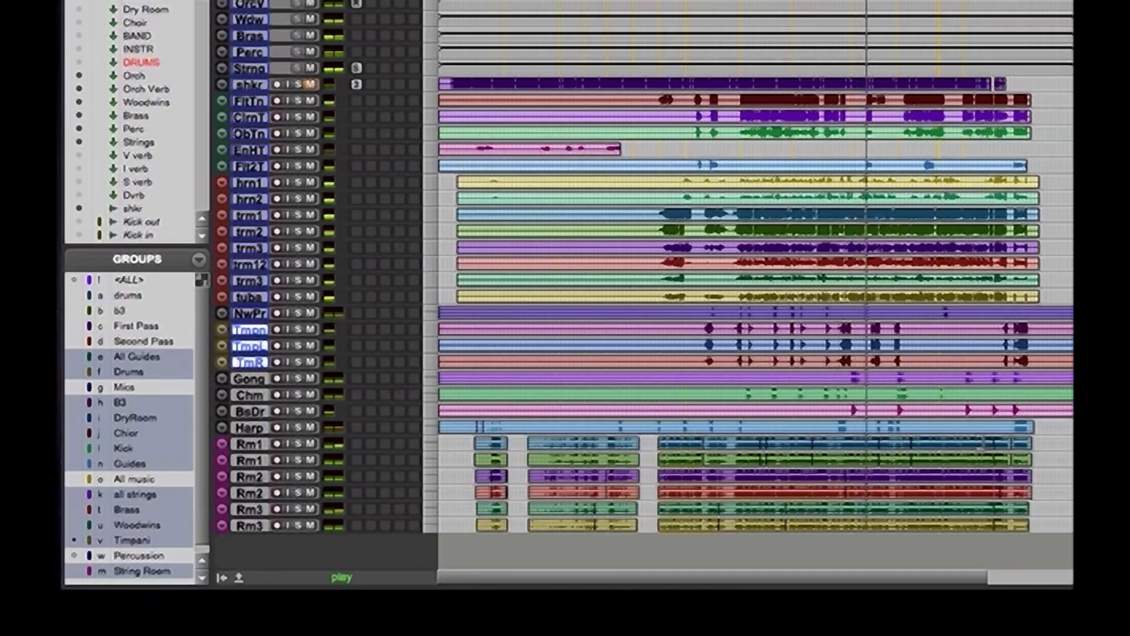
key(super+equal)
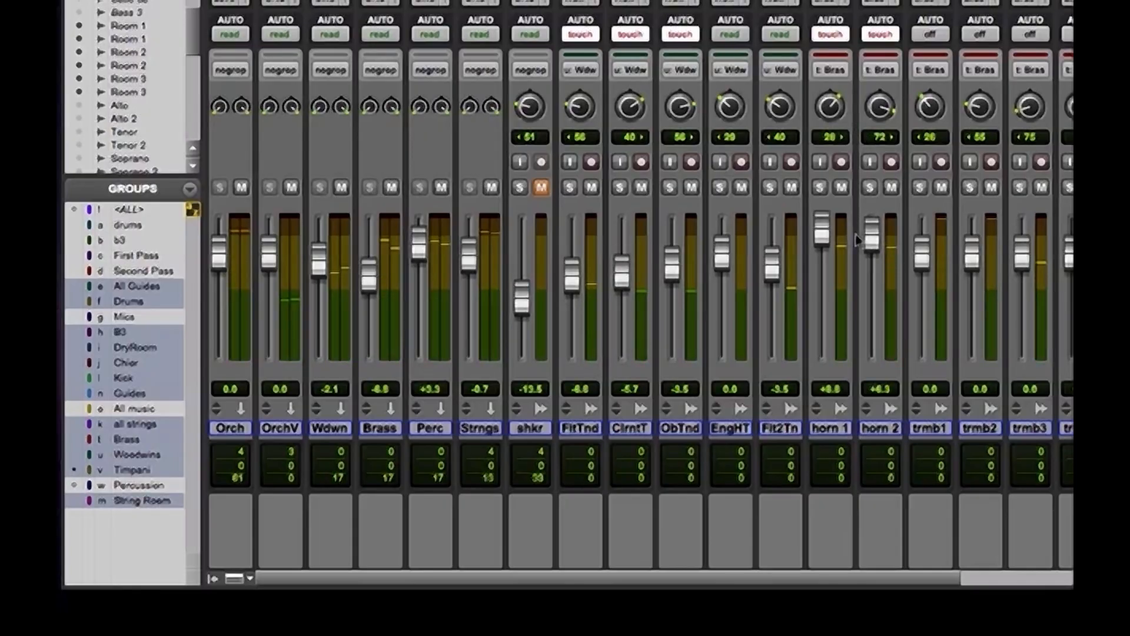
key(super+equal)
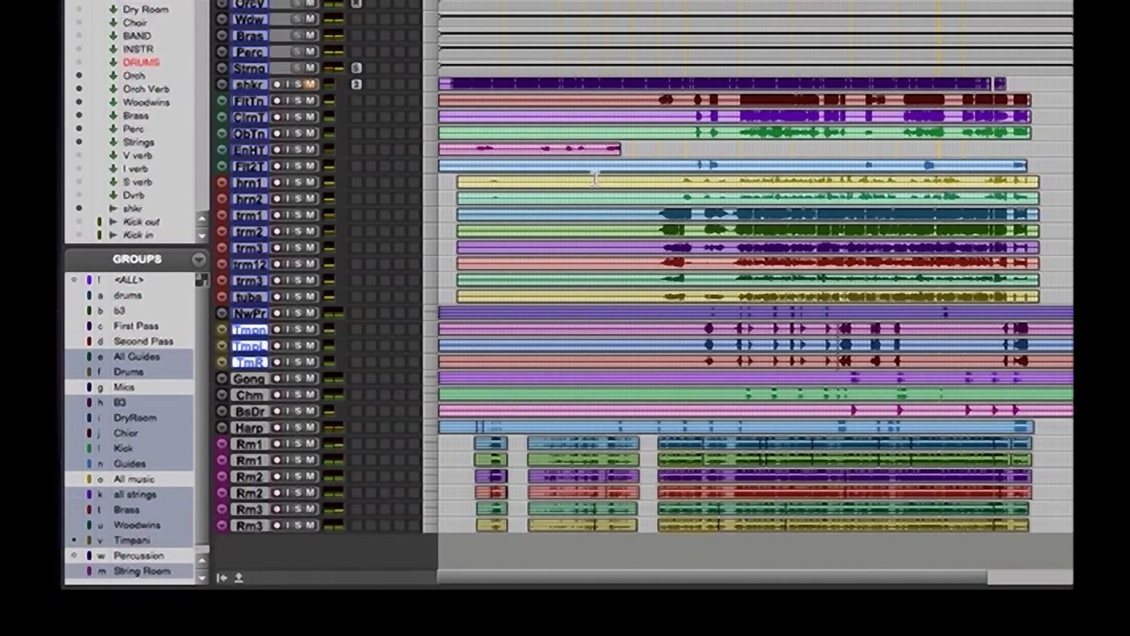
Examine the volume automation with a short selection on the brass tracks, one across all audio tracks, and a full selection
drag(595, 178, 830, 298)
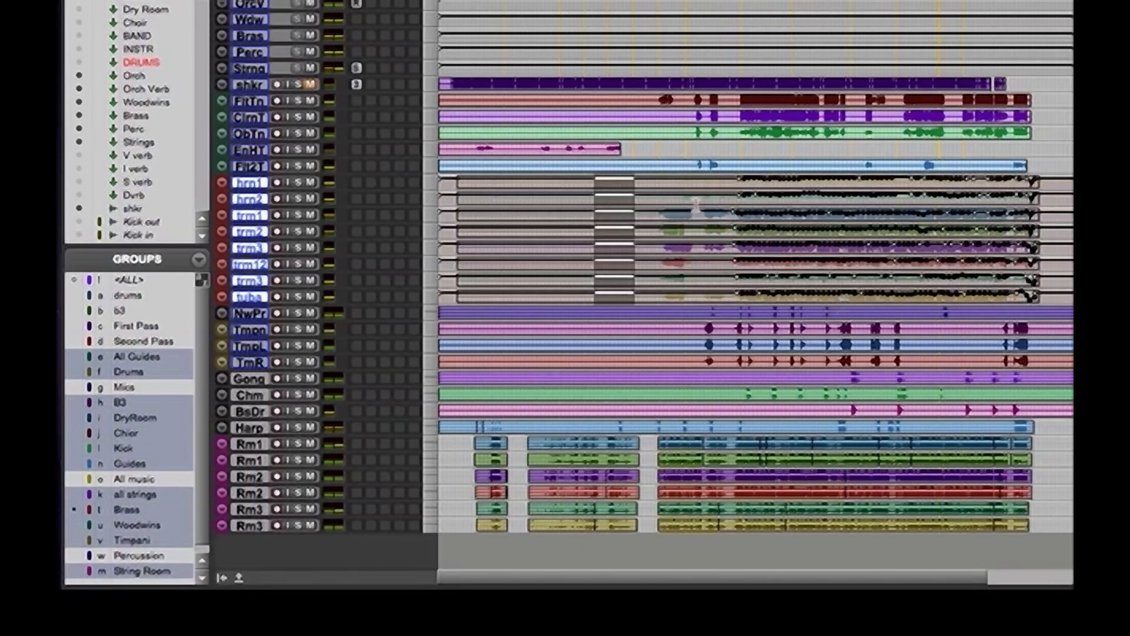
drag(627, 85, 712, 590)
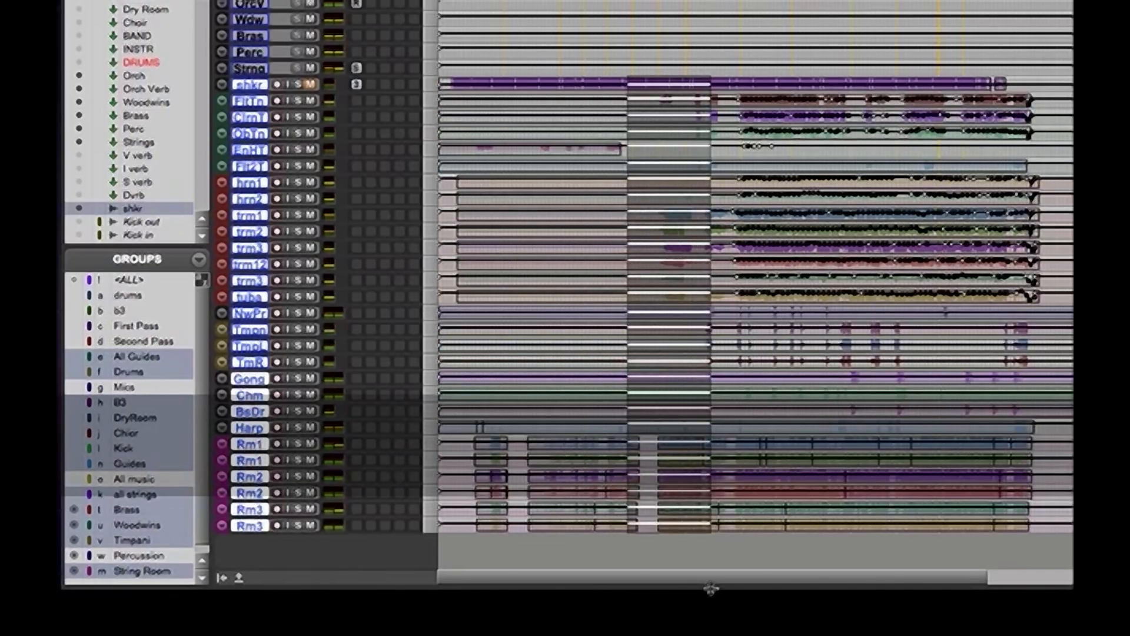
key(super+a)
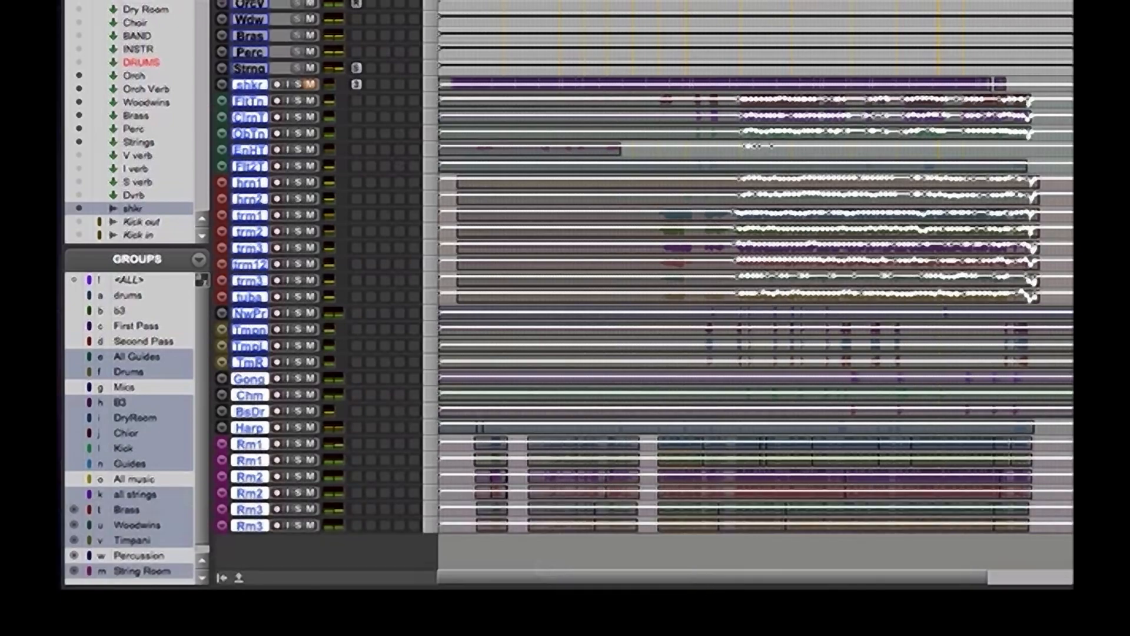
Save the session as a copy named "05 My Defender- Mix - 9_15_10 orch"
click(234, 1)
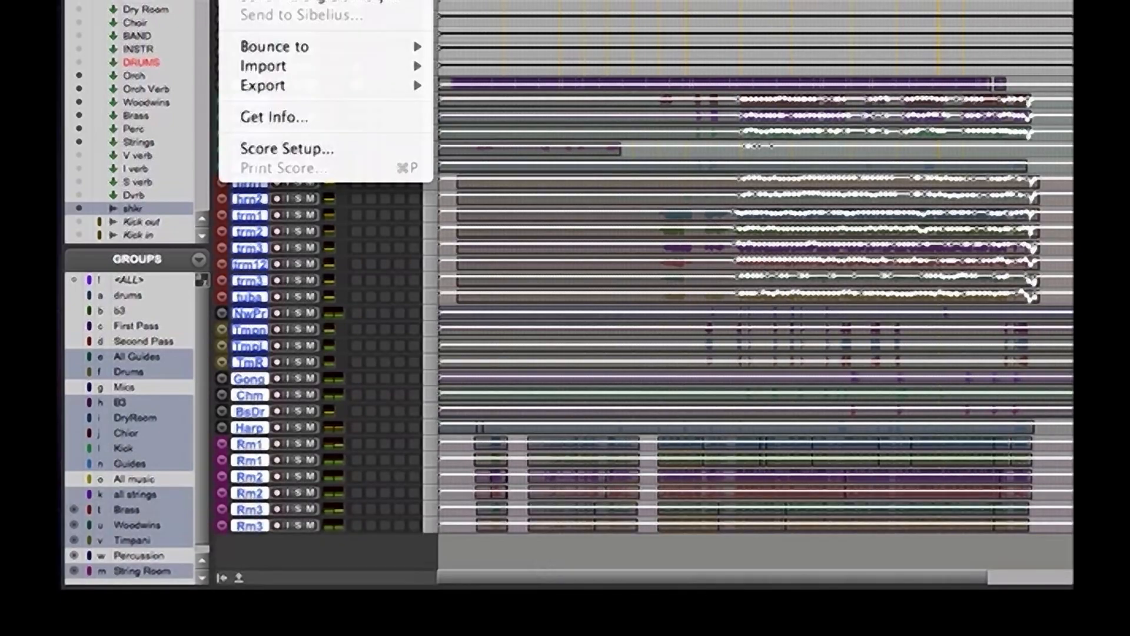
click(271, 1)
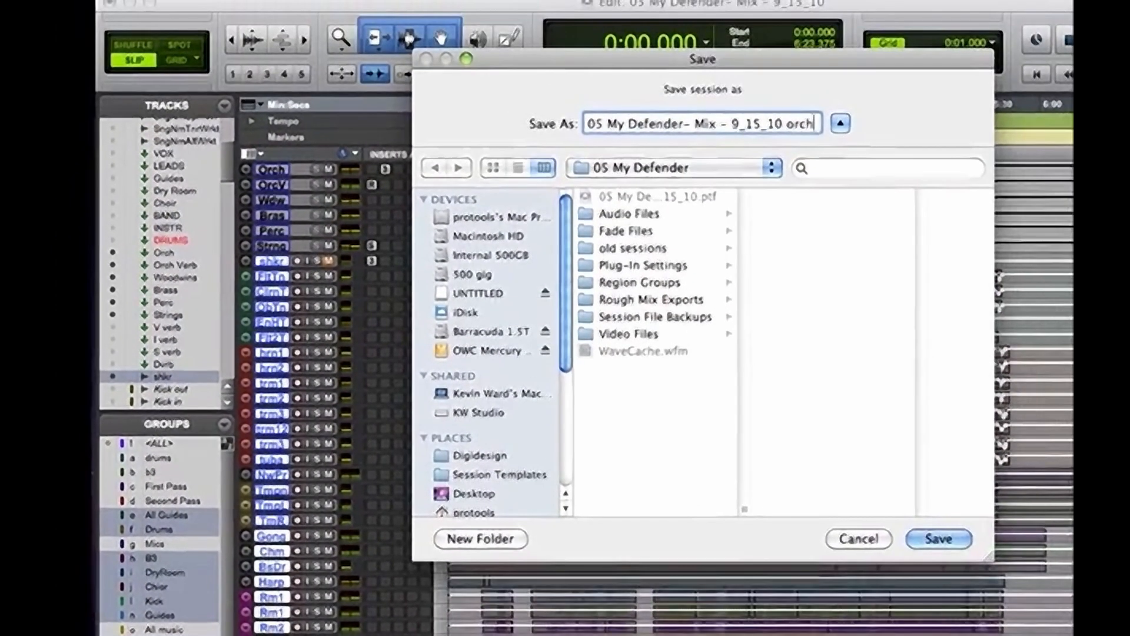
text(orch)
key(Return)
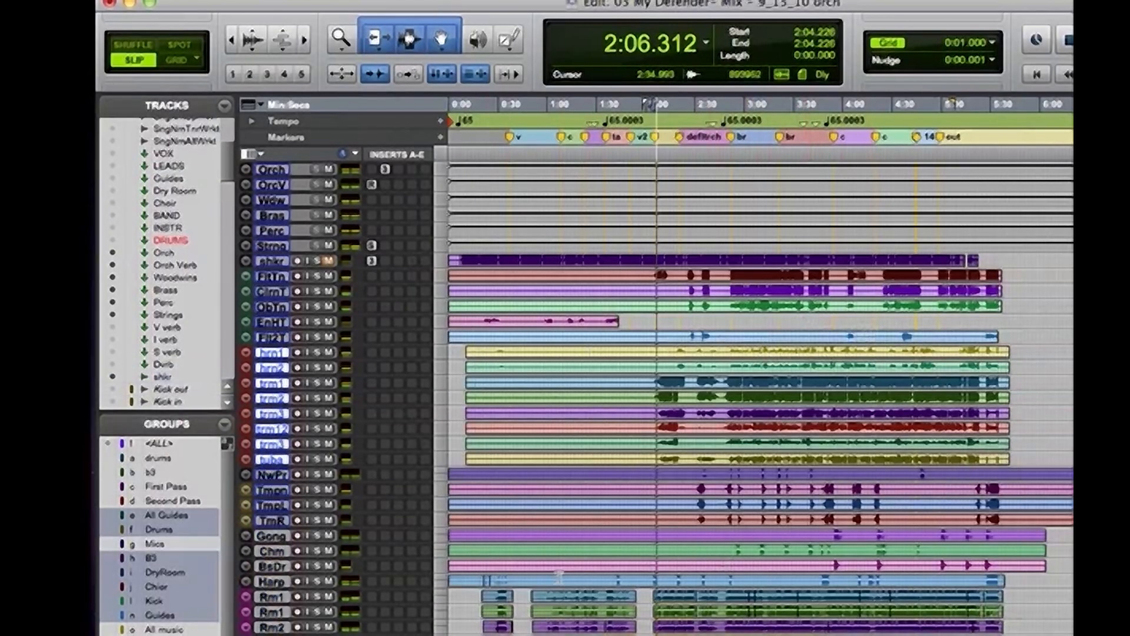
Play the orchestra from about 2:59 and examine the inserts, sends and levels of its tracks in the mixer
key(space)
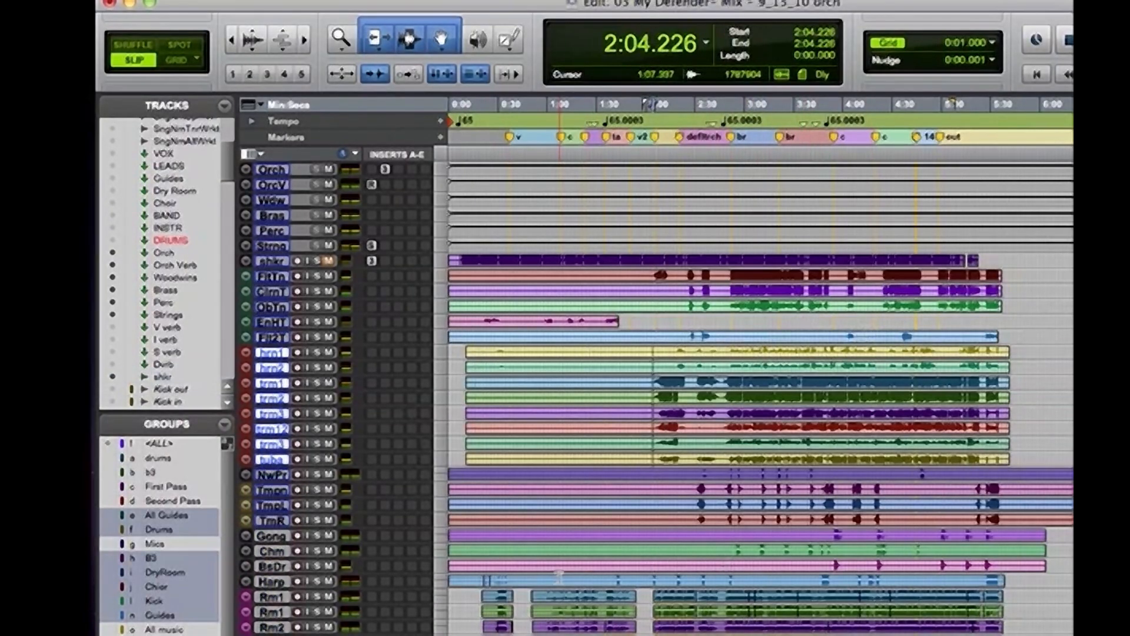
click(742, 383)
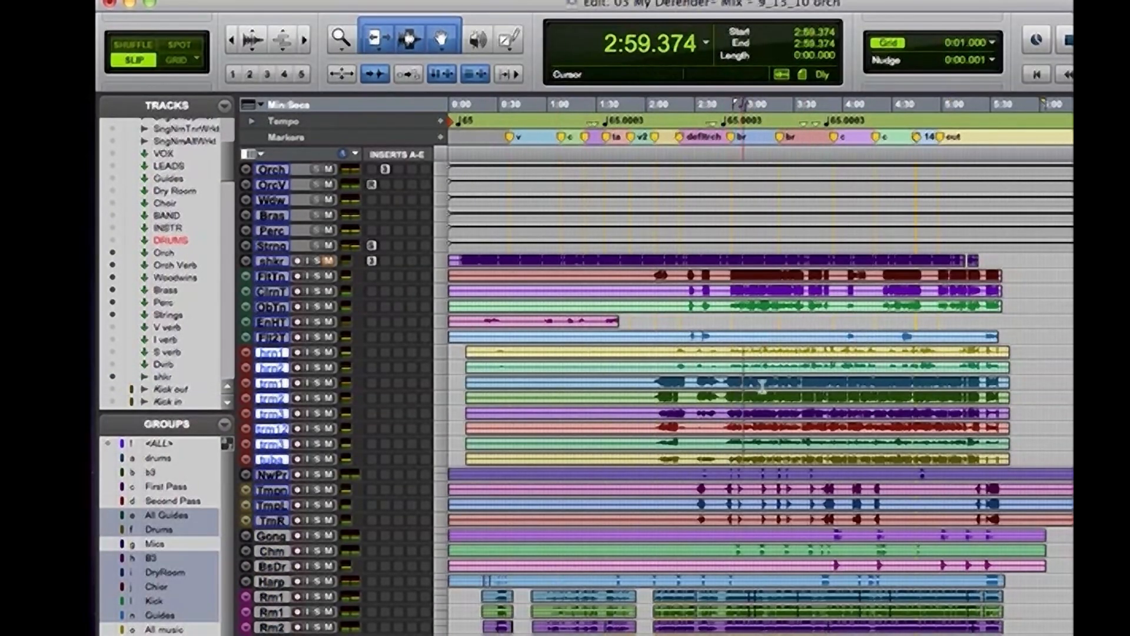
key(space)
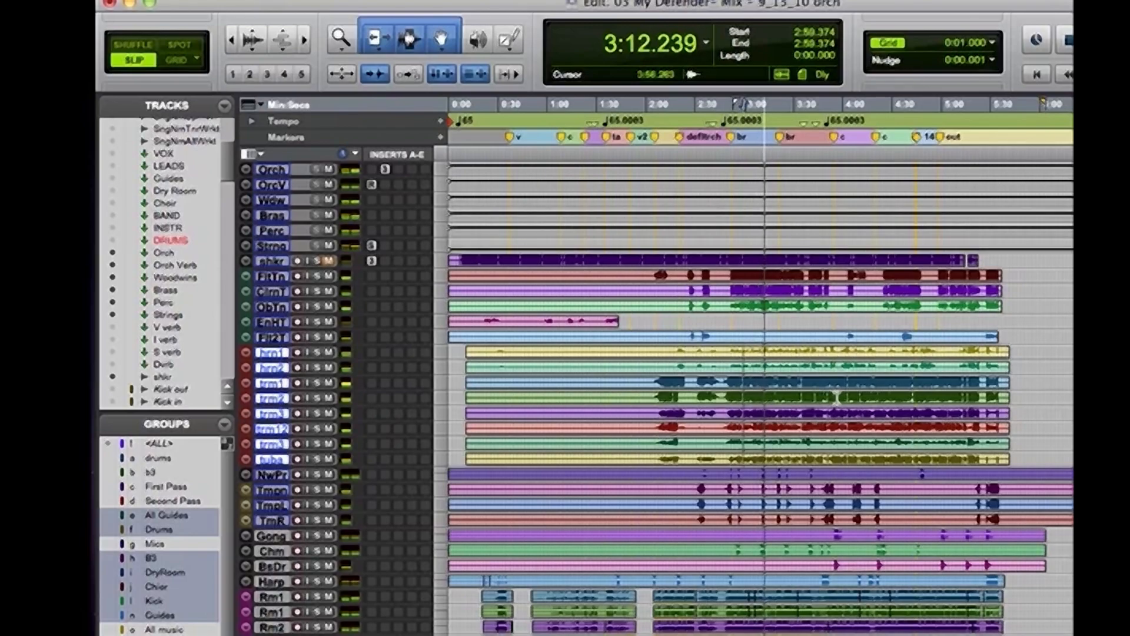
key(super+equal)
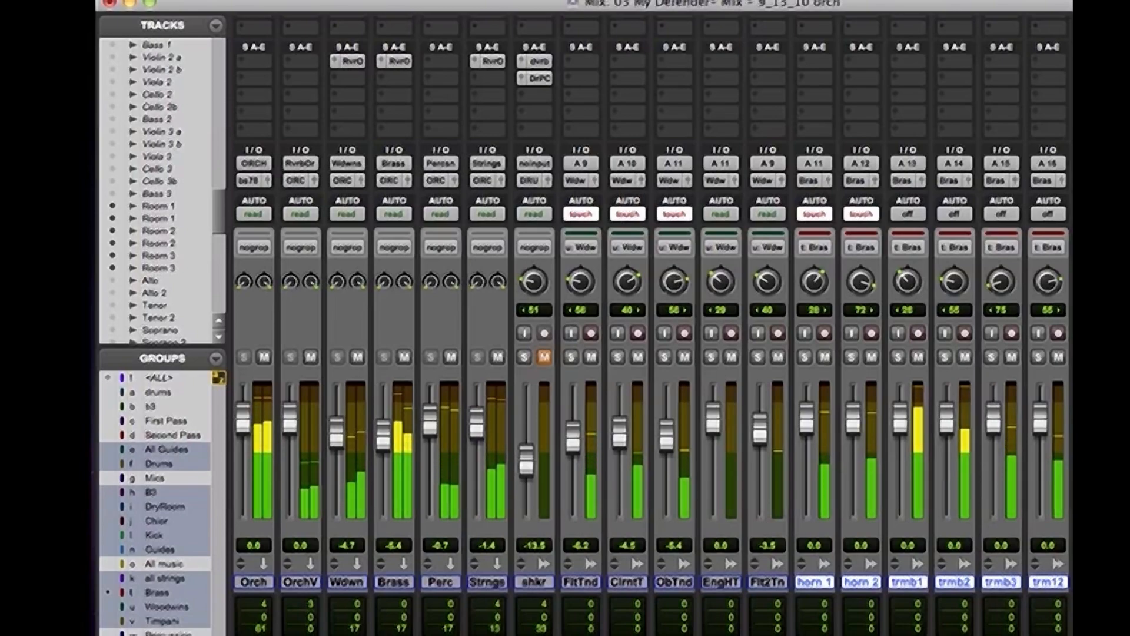
scroll(990, 410, up, 3)
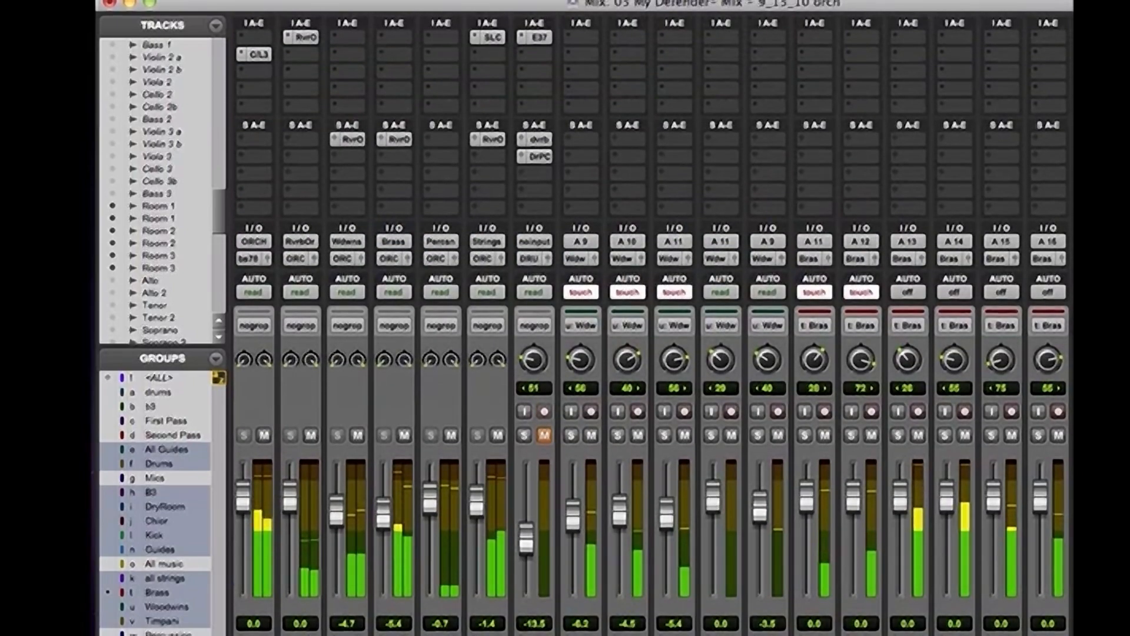
key(space)
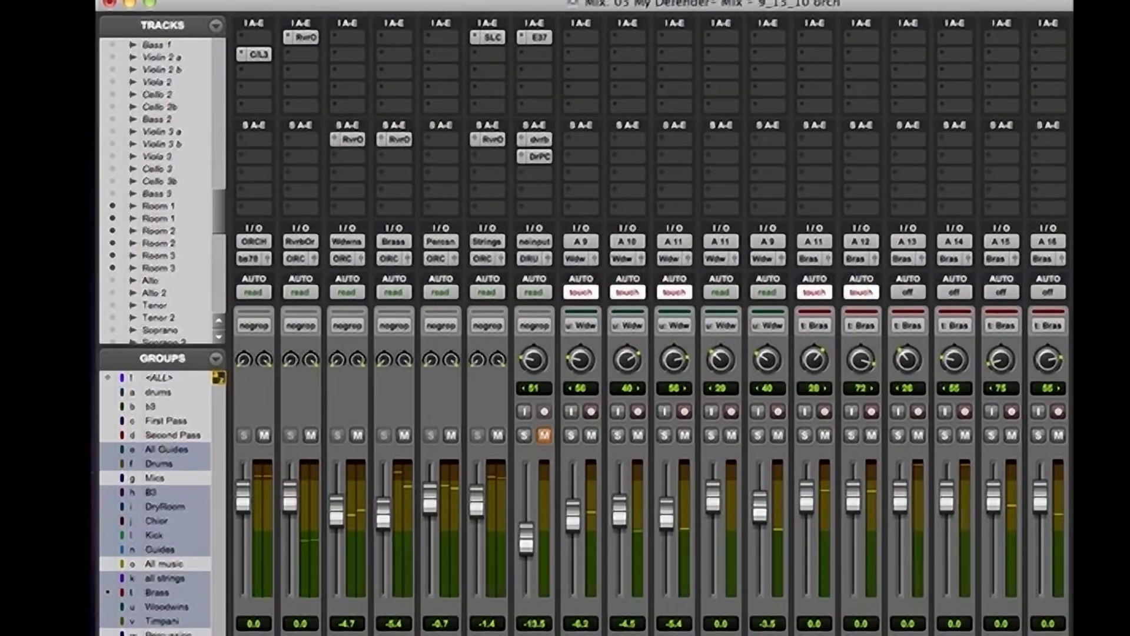
Mute the Brass, Perc and Strings bus tracks to isolate the woodwinds
key(super+equal)
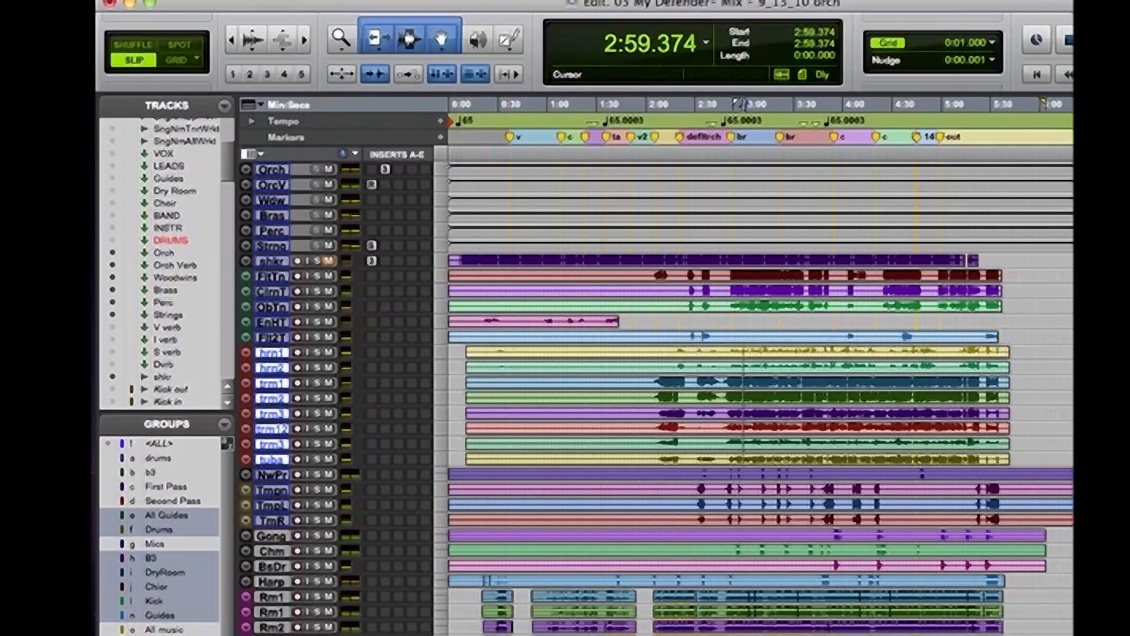
key(super+equal)
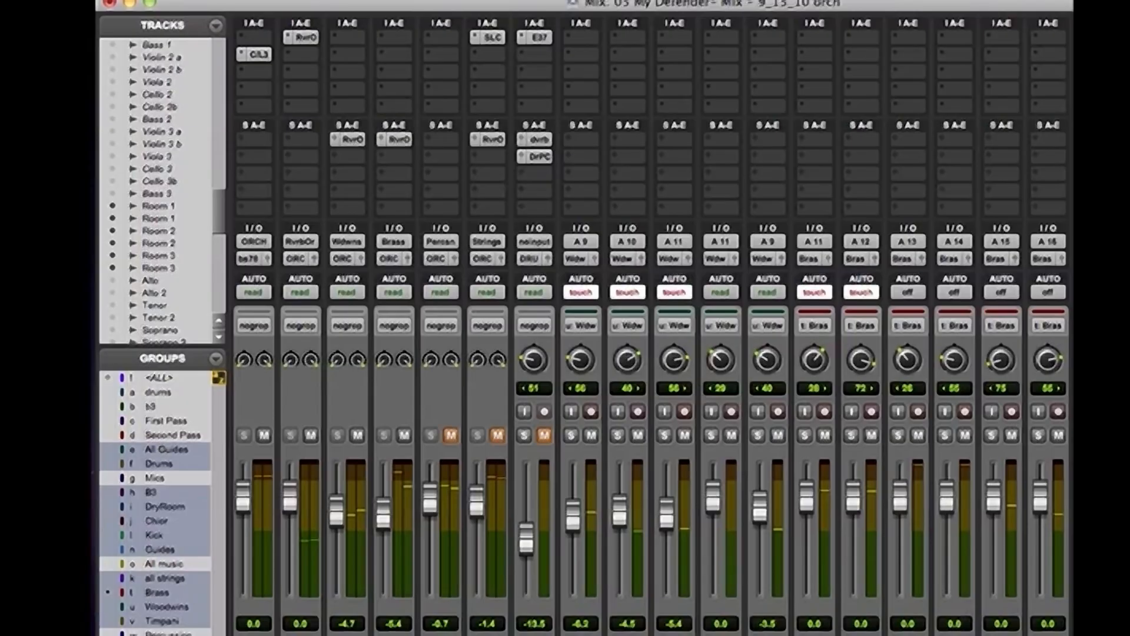
key(super+equal)
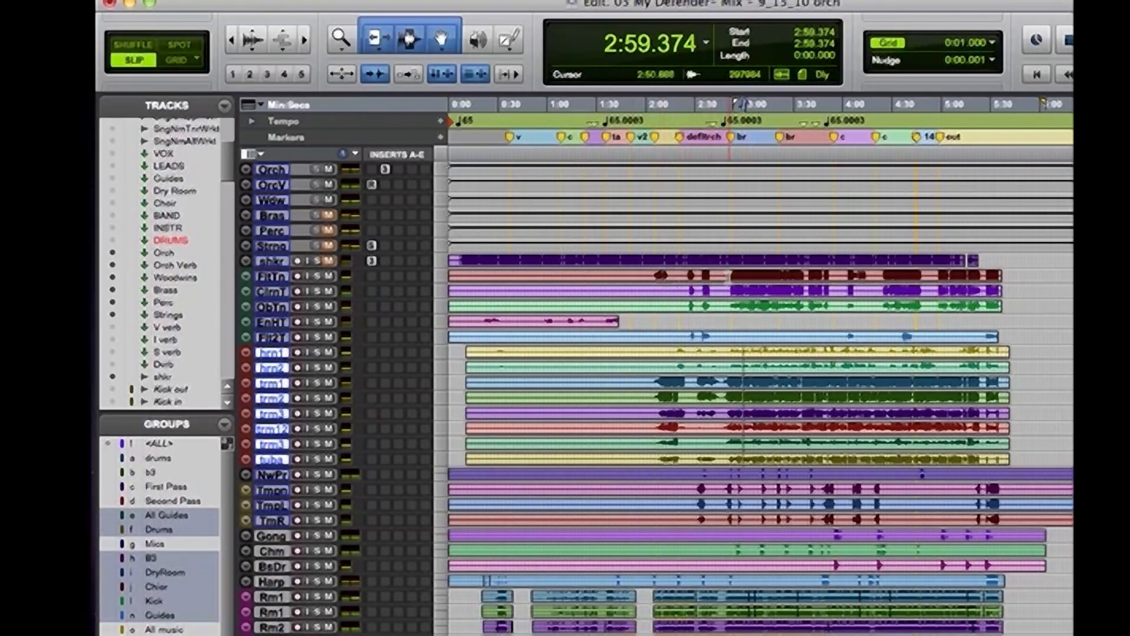
Enlarge the five woodwind tracks together and audition their passage from about 4:24 to 4:49
click(728, 307)
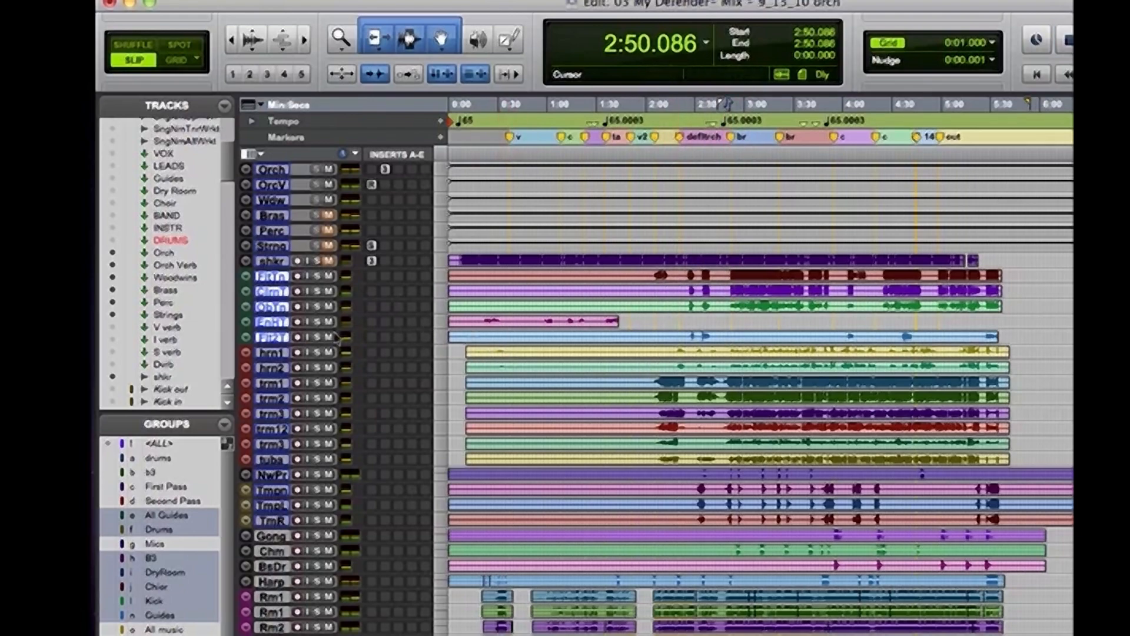
drag(264, 328, 265, 361)
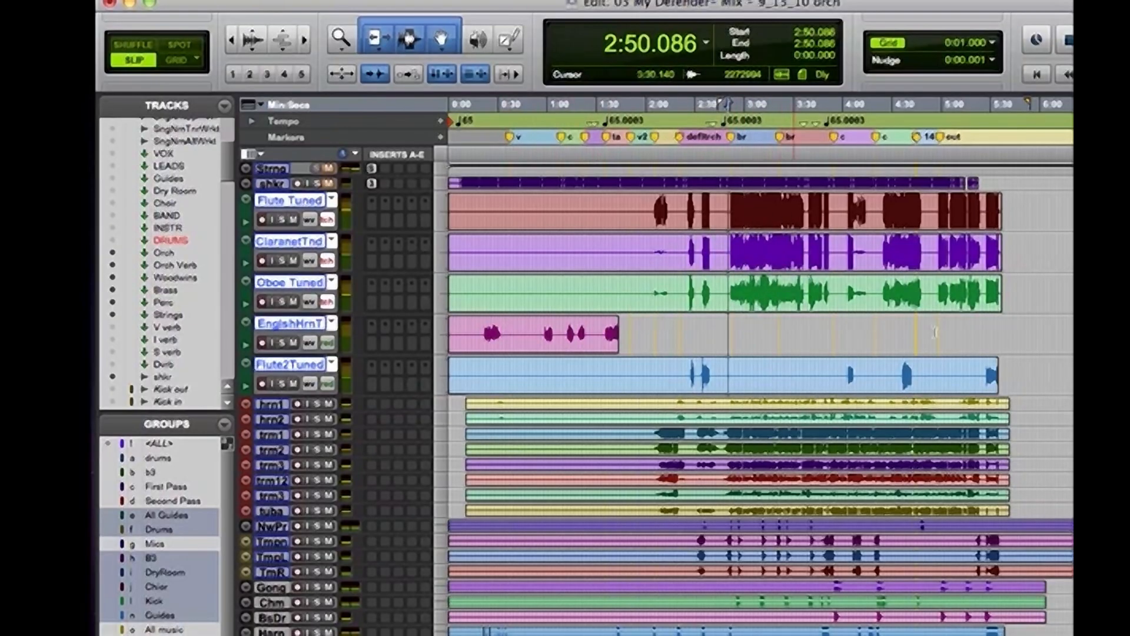
drag(882, 208, 922, 298)
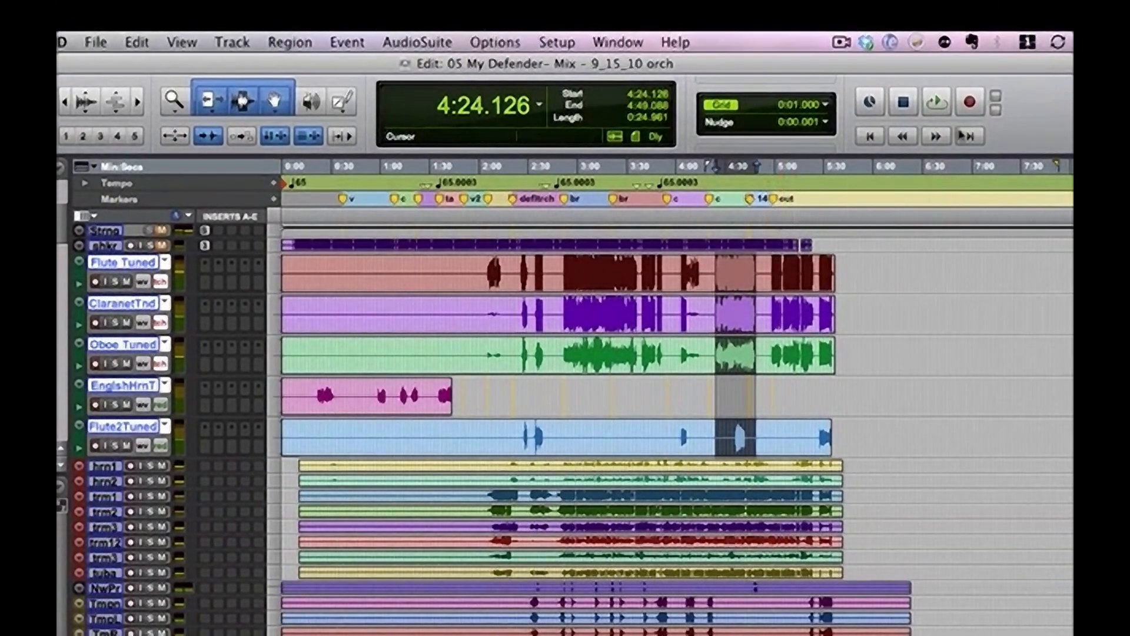
click(936, 104)
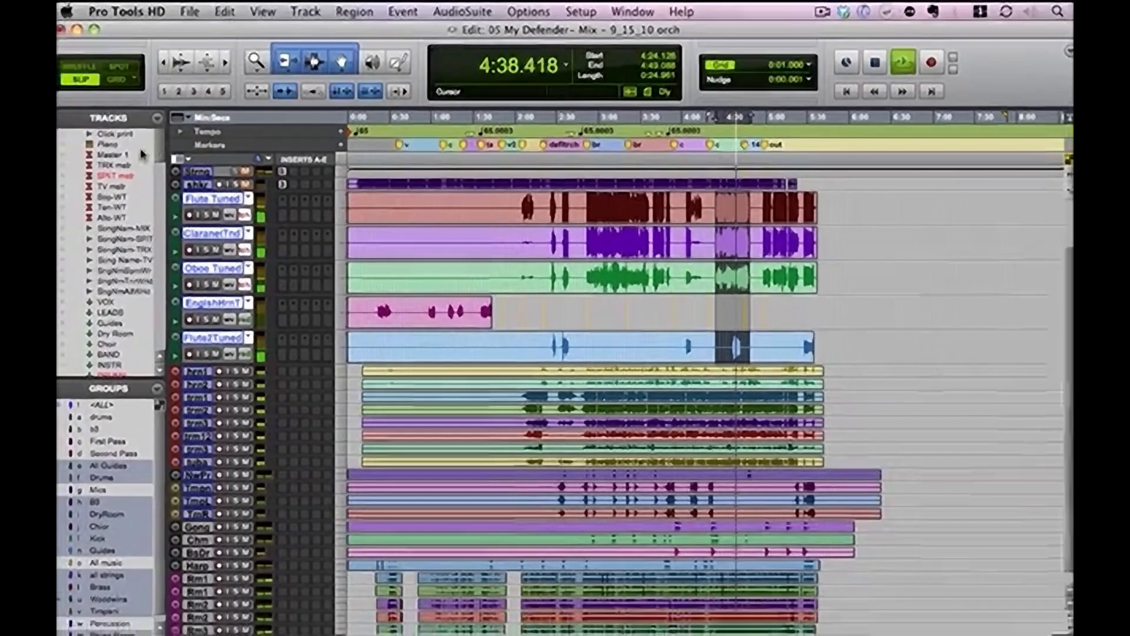
key(space)
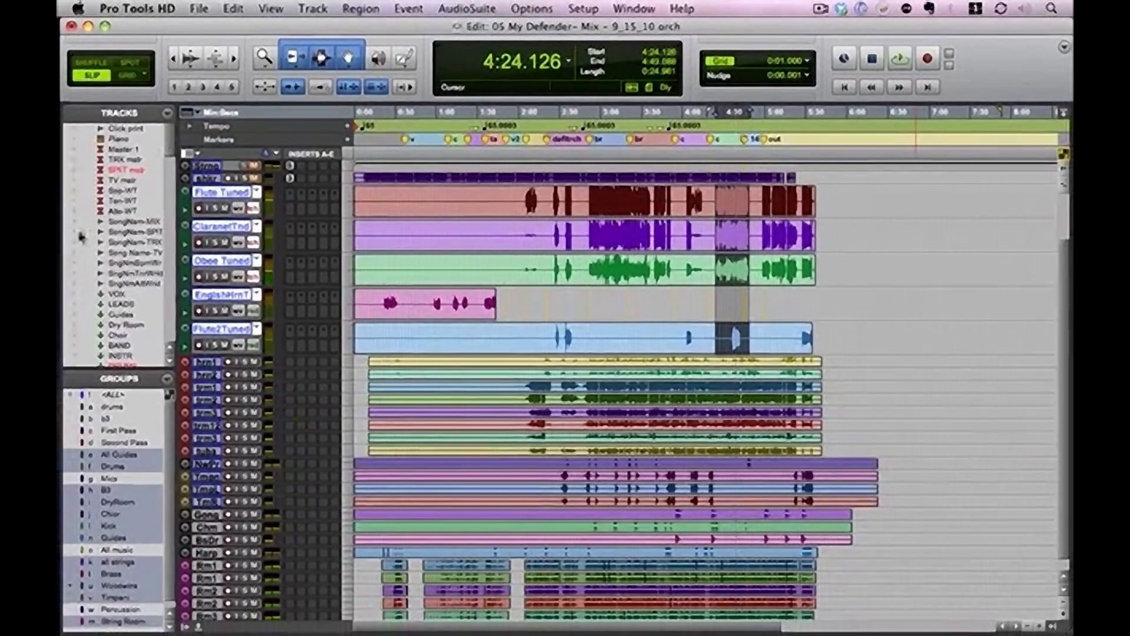
scroll(85, 284, down, 3)
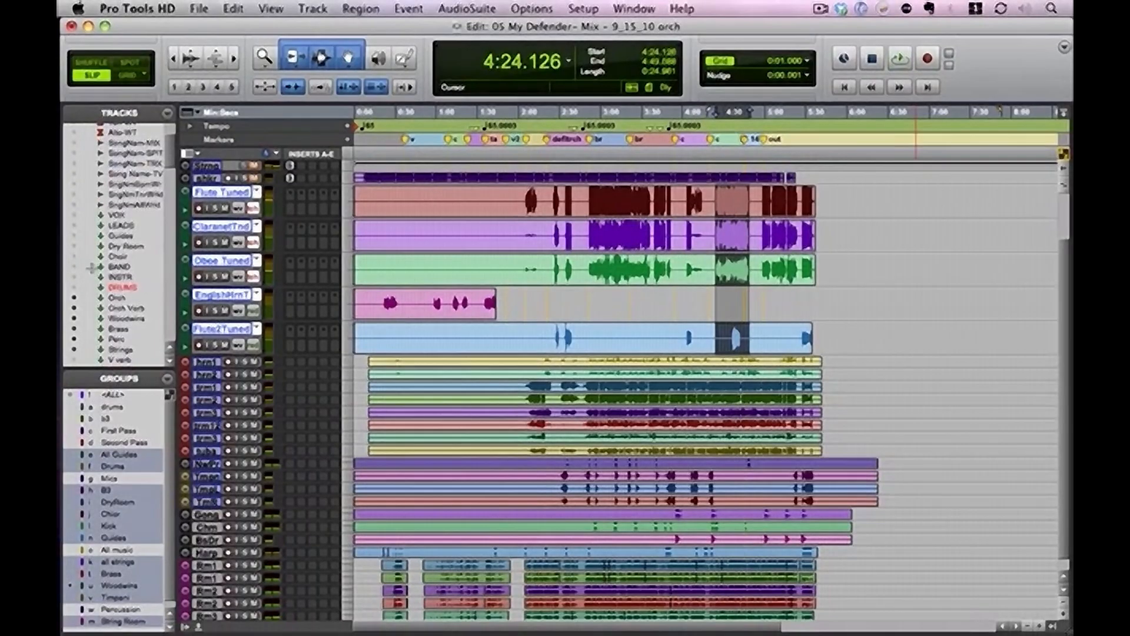
Show the INSTR and DRUMS tracks and play the woodwind passage from about 4:24
click(73, 277)
click(73, 287)
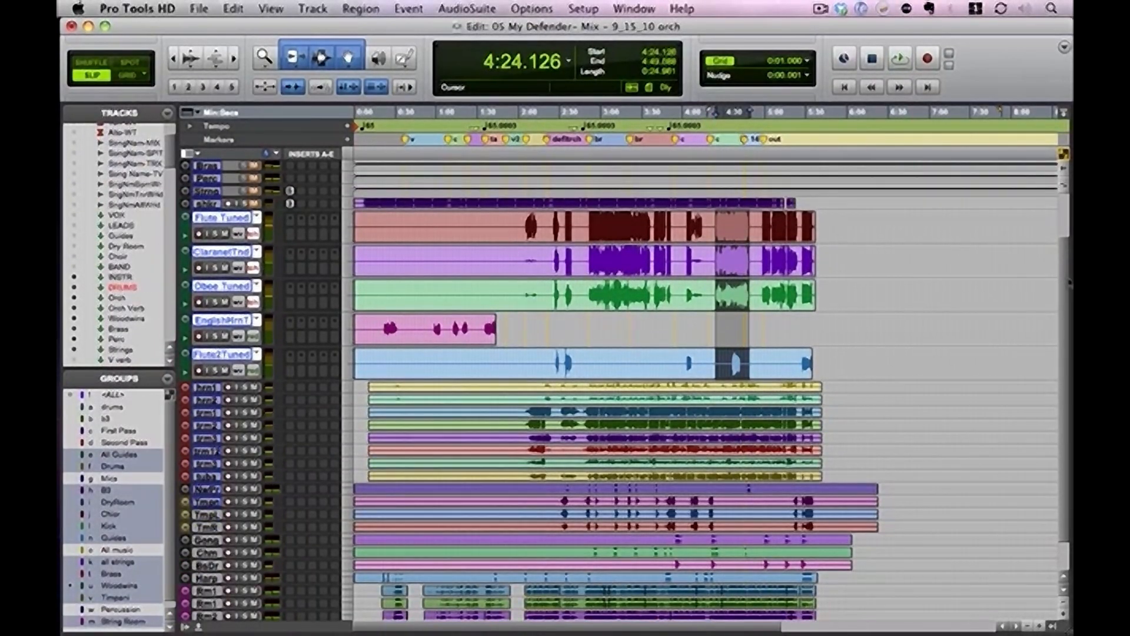
scroll(1068, 283, up, 5)
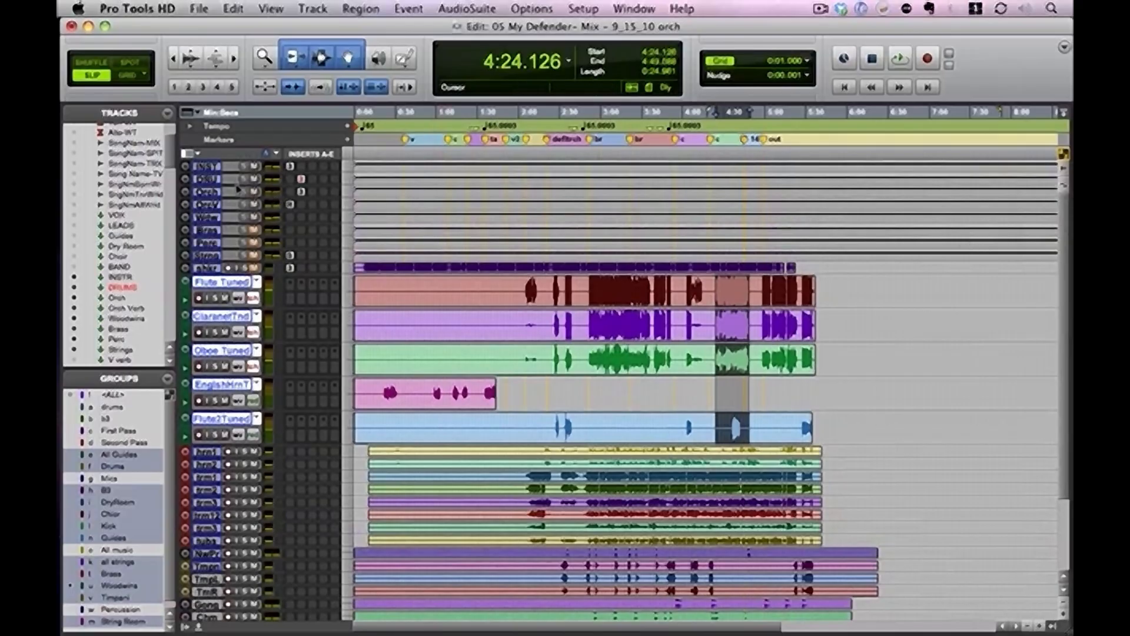
key(space)
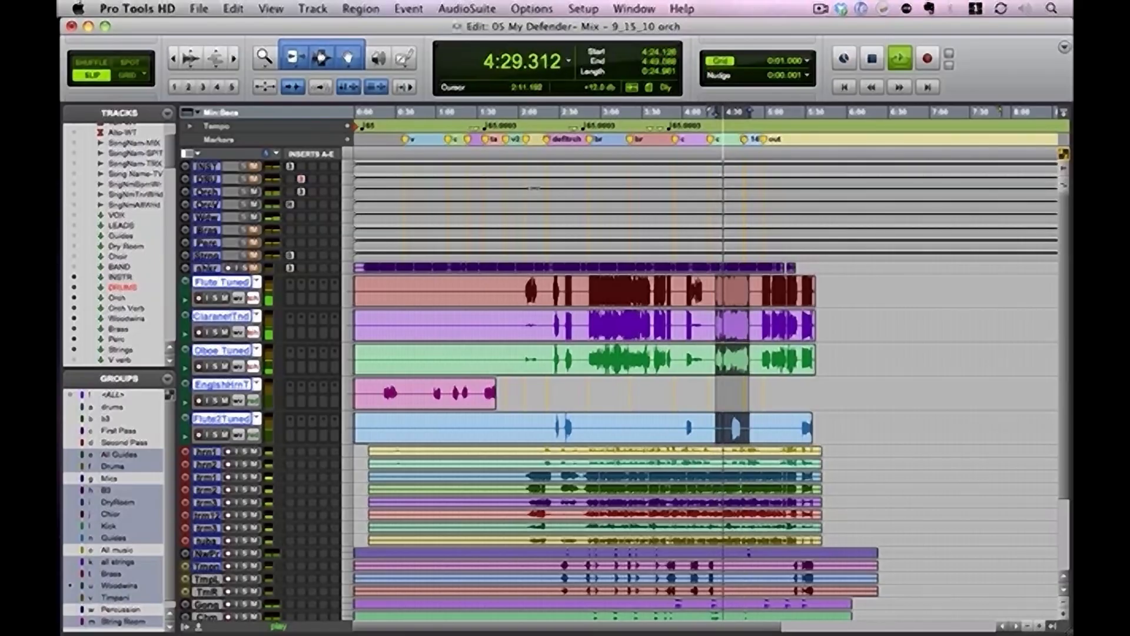
key(space)
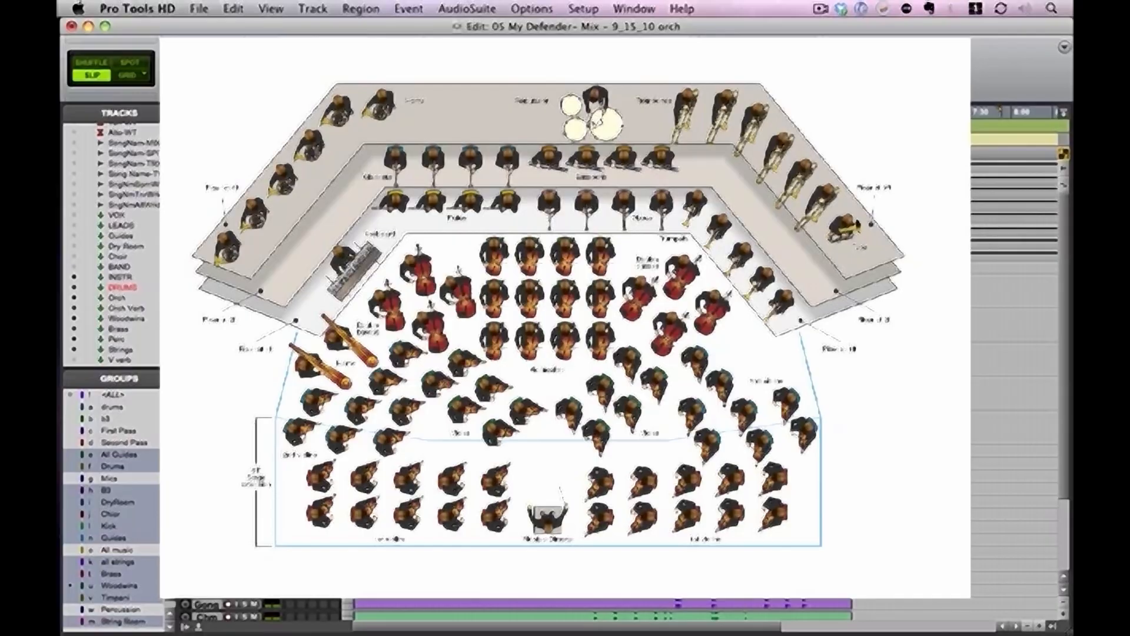
Play the enlarged woodwind passage from about 4:24.9 to 4:47.5
key(t)
key(t)
key(t)
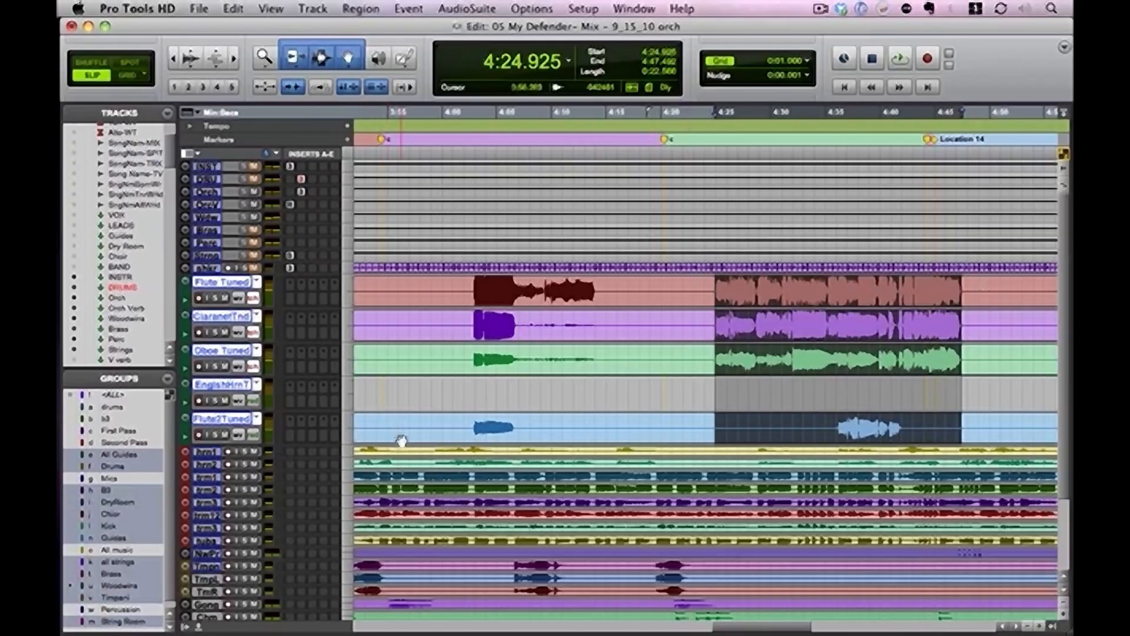
key(space)
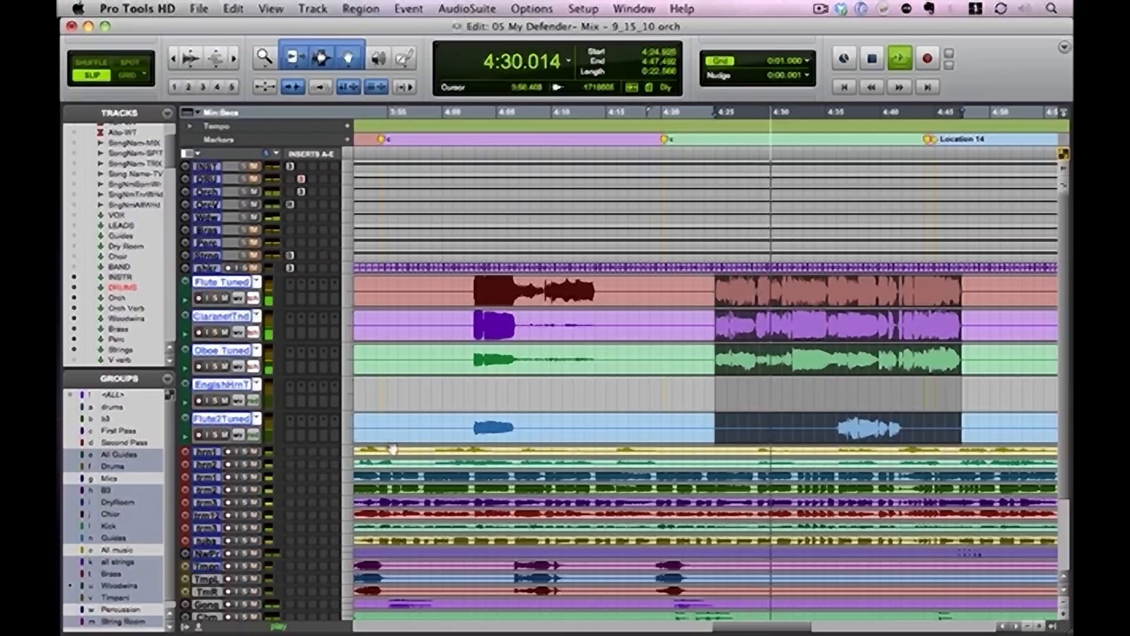
Disable the Woodwinds group, mute the flute, clarinet and oboe tracks, and replay the selected passage
click(119, 587)
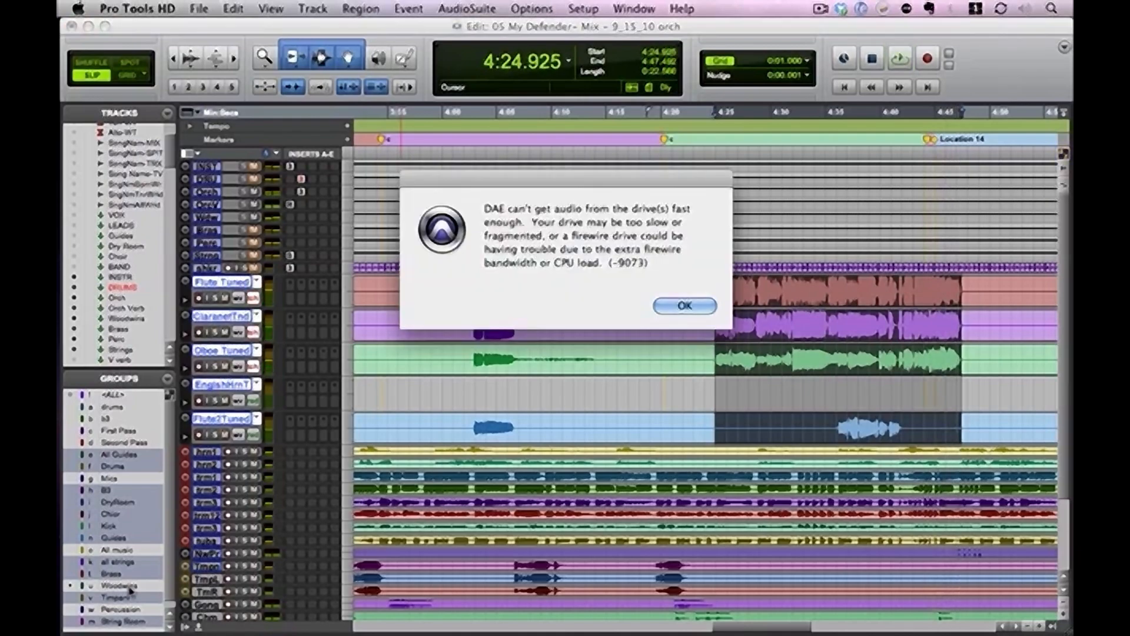
key(Return)
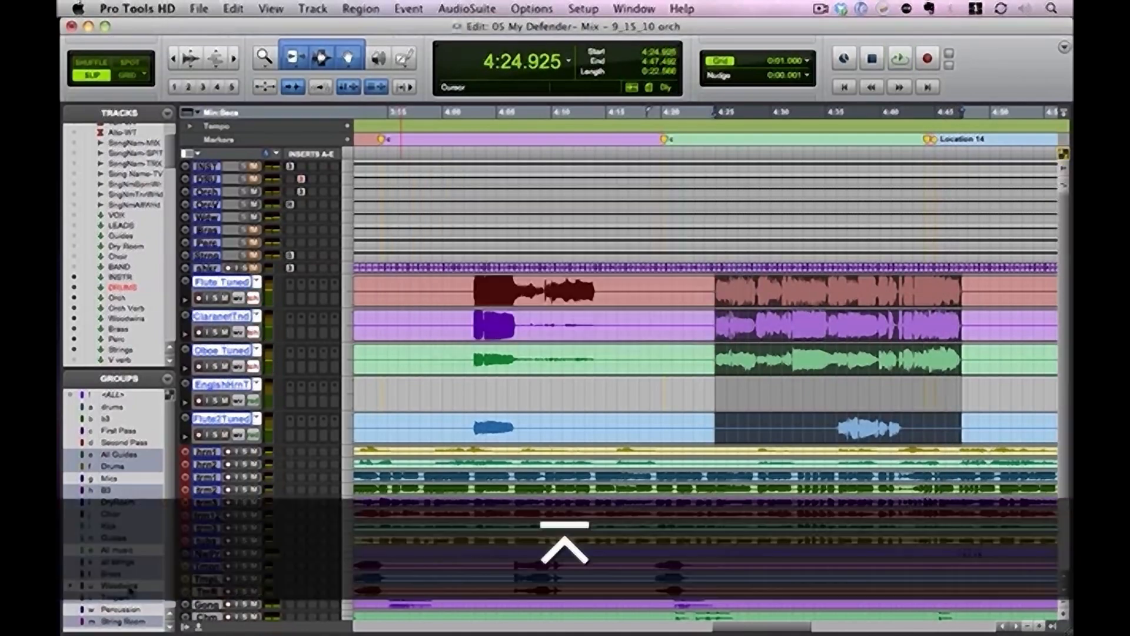
key(space)
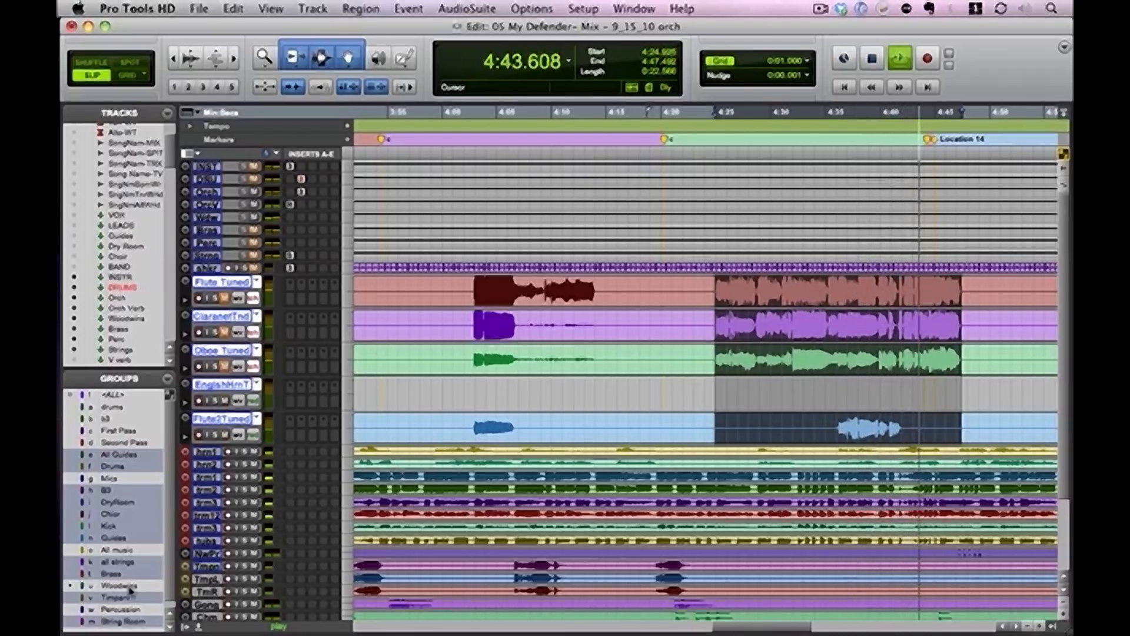
key(space)
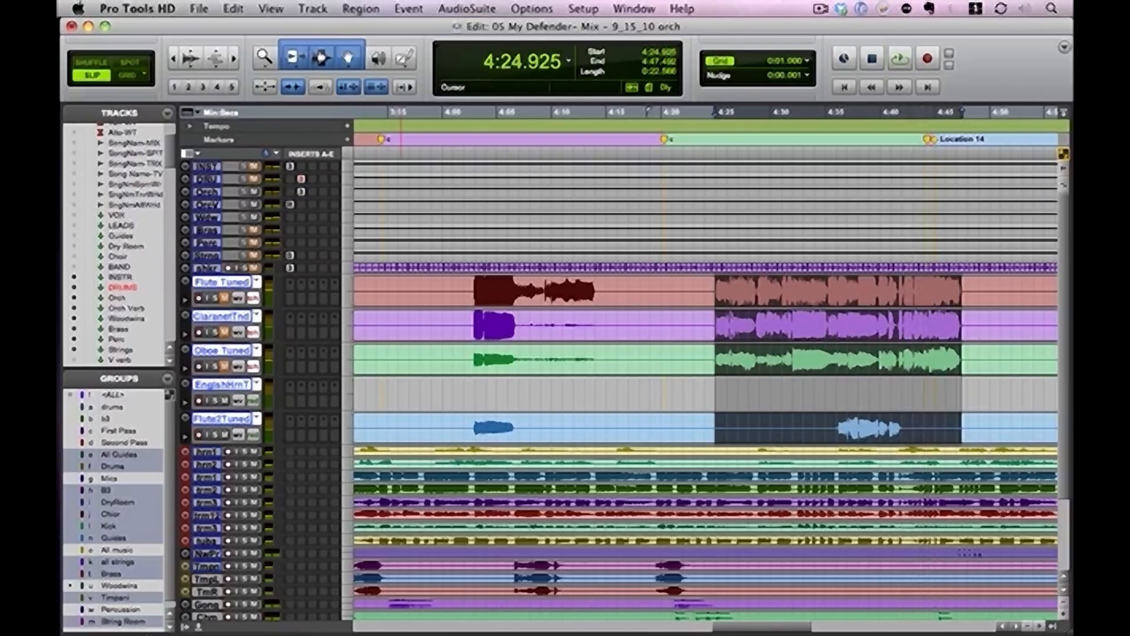
Unmute the flute, clarinet and oboe tracks and audition the second flute's entry from about 4:35.9
key(space)
click(835, 427)
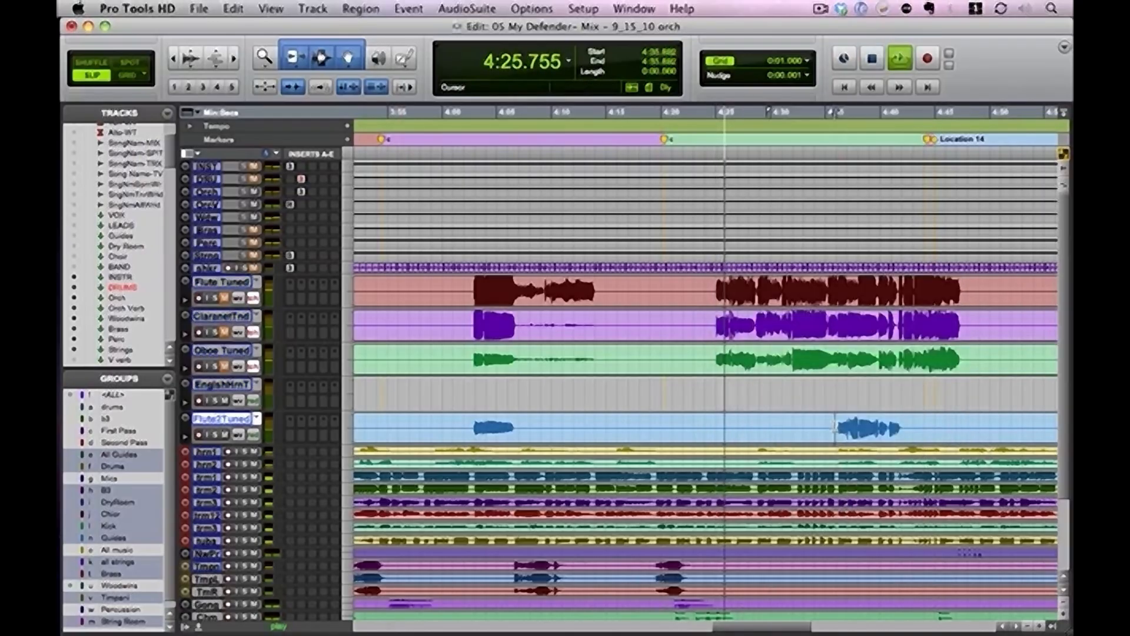
key(space)
key(space)
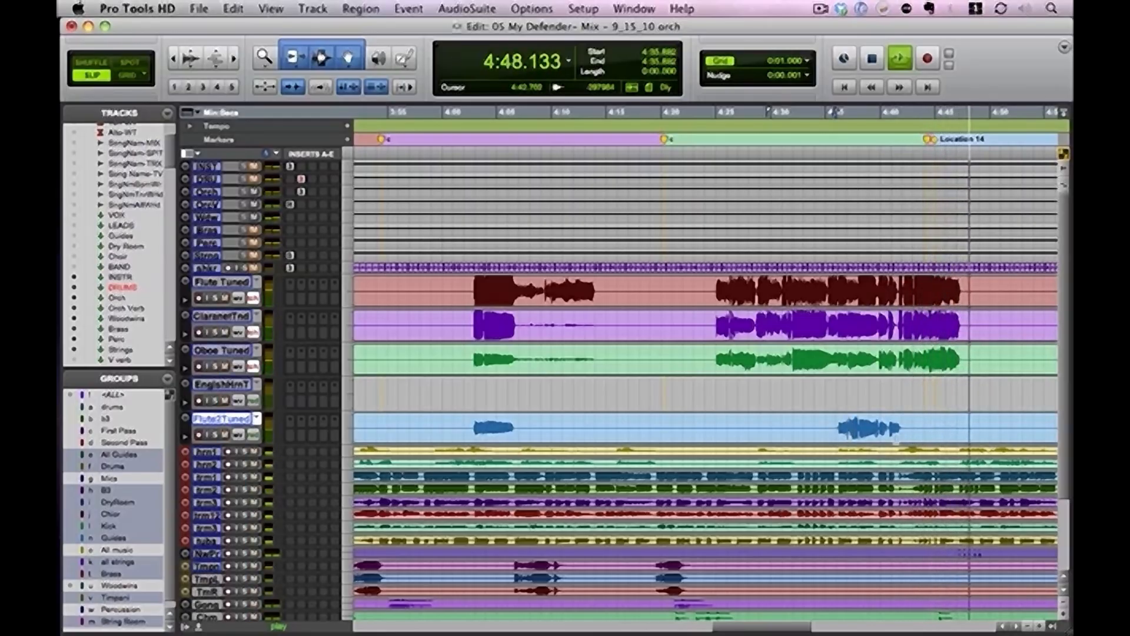
key(space)
Switch the five woodwind tracks from waveform to volume view and set their automation mode to read
drag(764, 278, 801, 431)
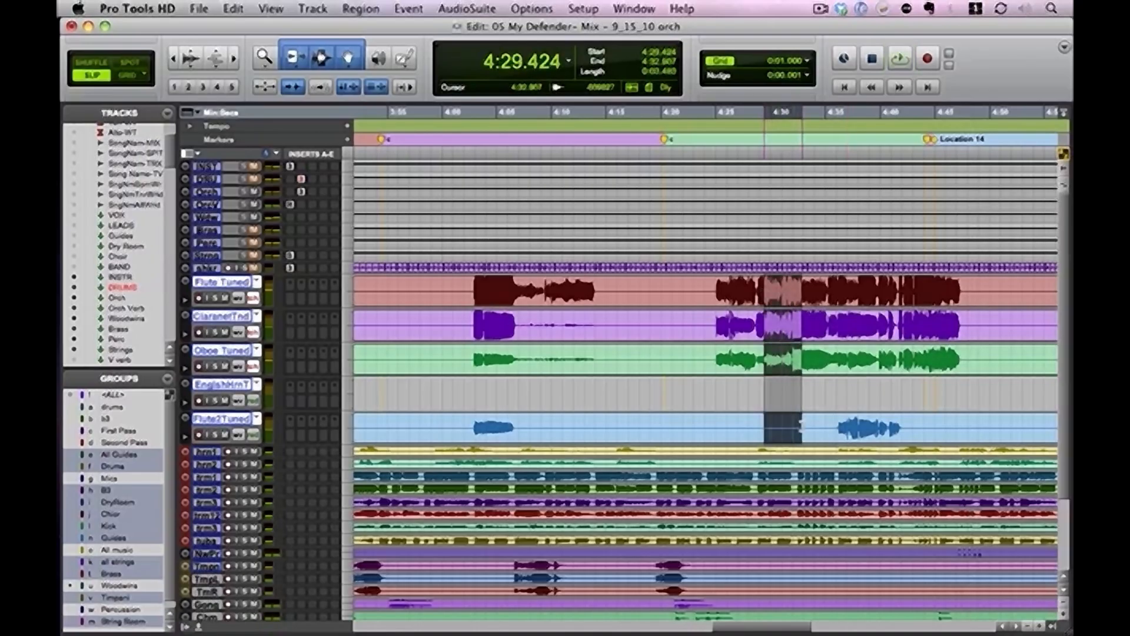
key(minus)
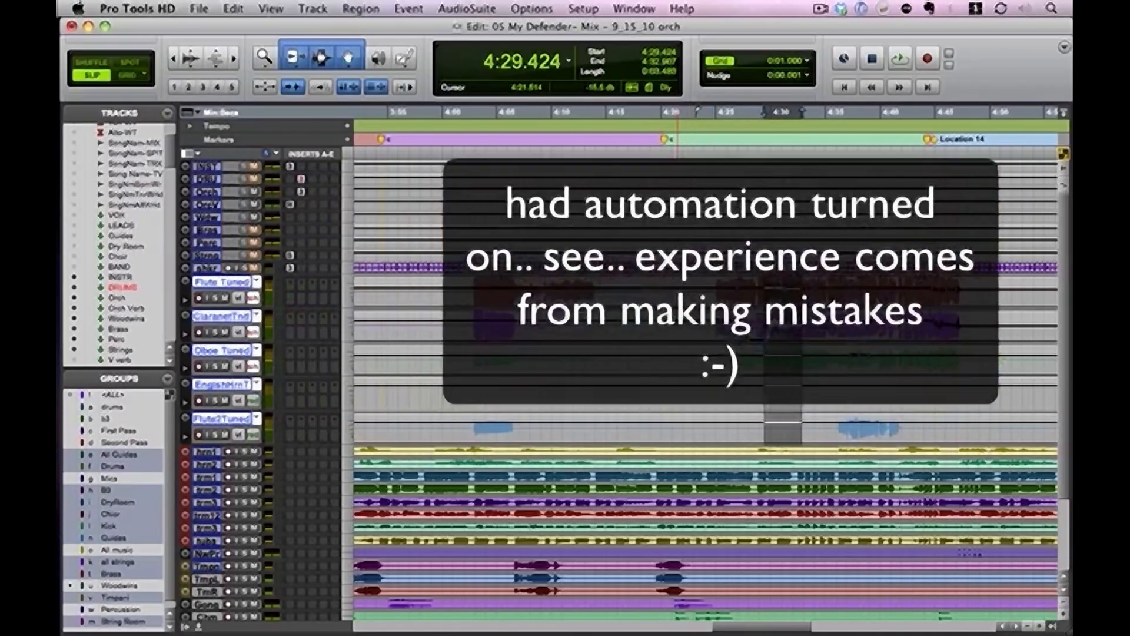
drag(677, 282, 749, 431)
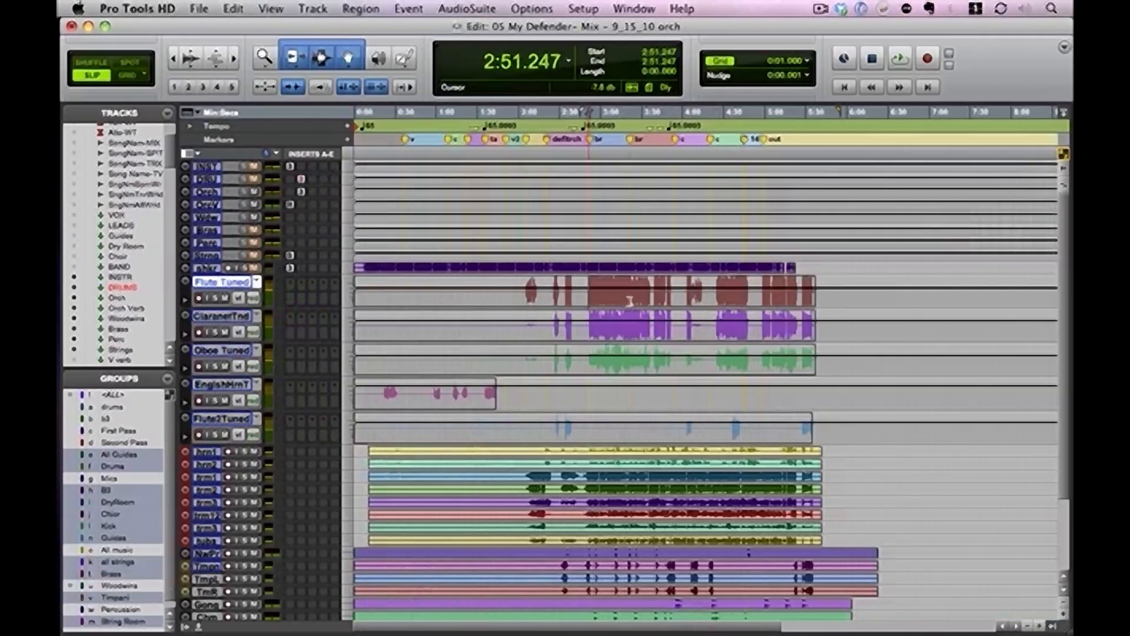
Play from about 2:51.2, mute the Flute Tuned track and move it between the English horn and second flute
key(space)
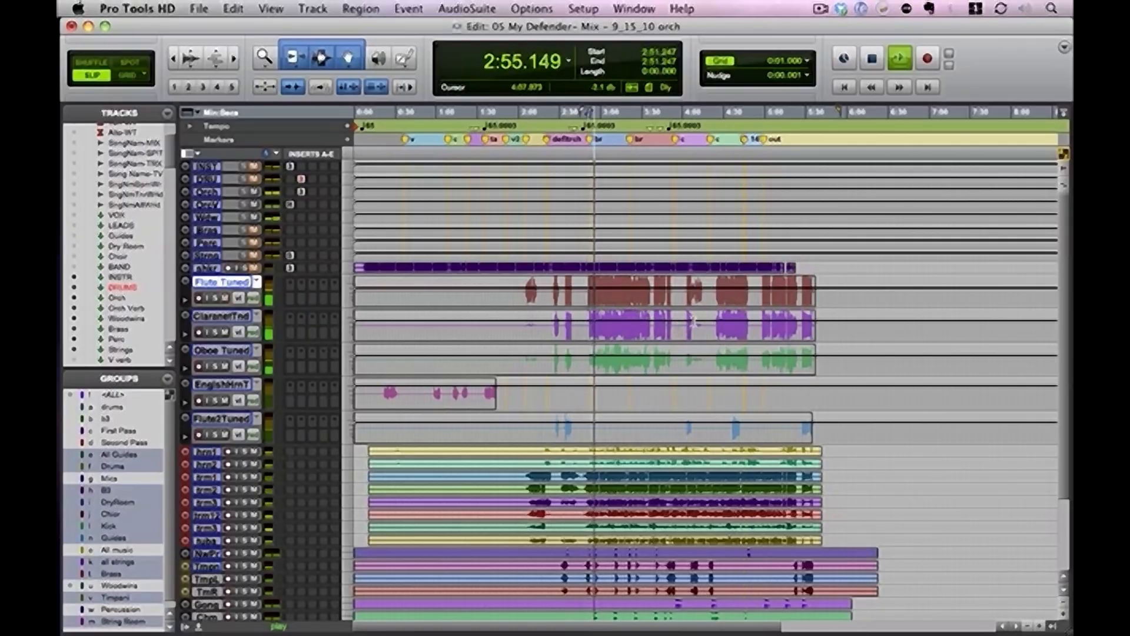
key(space)
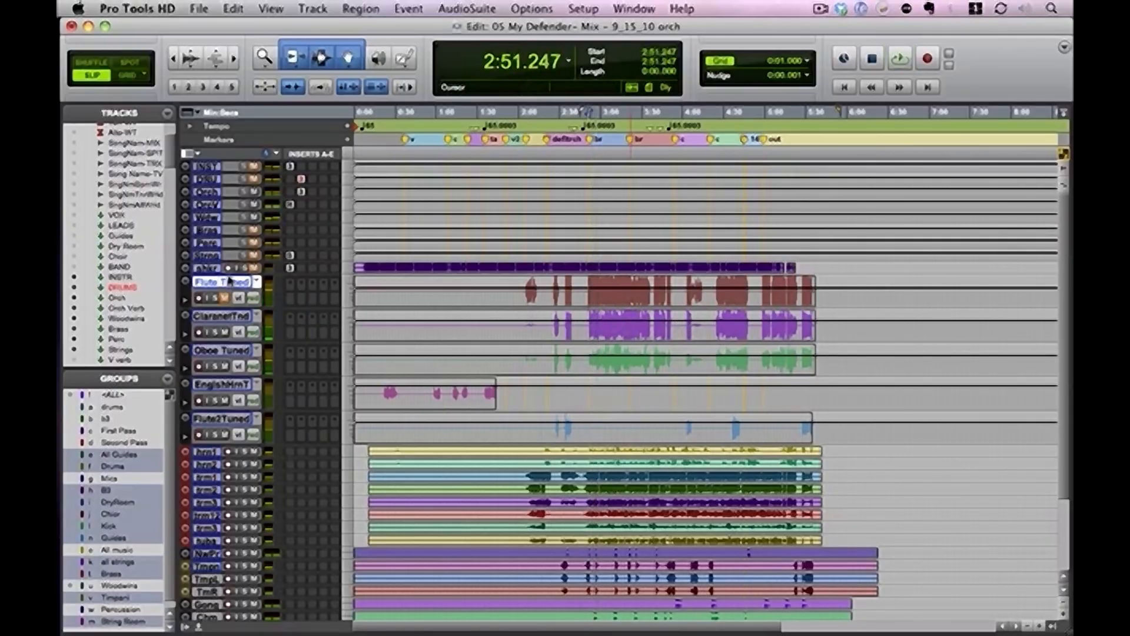
drag(223, 282, 223, 392)
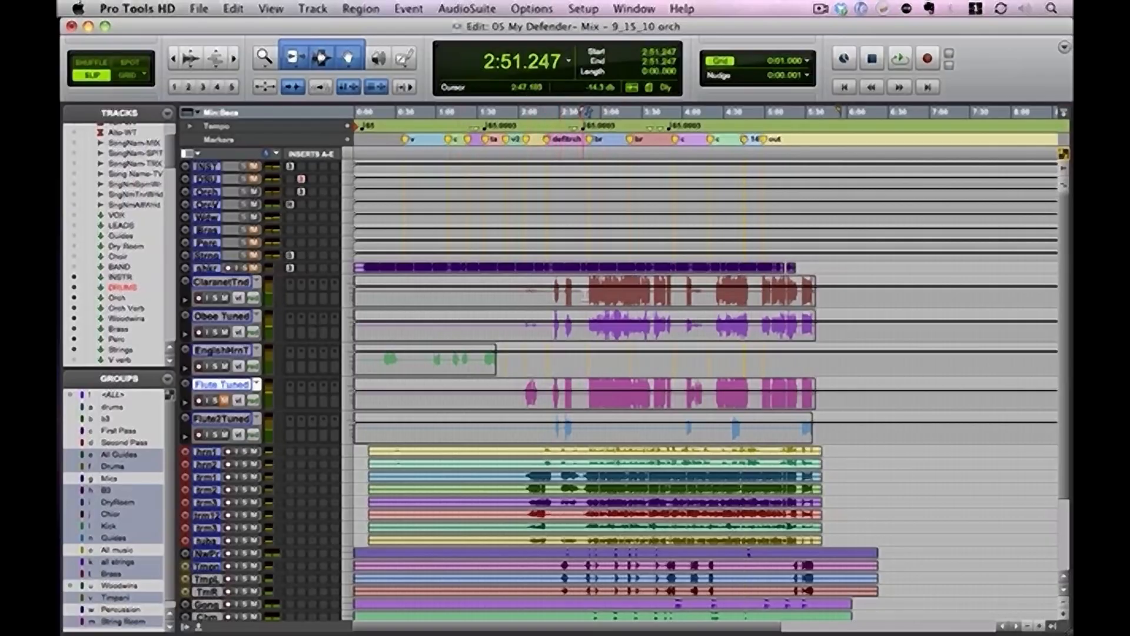
Audition the clarinet and oboe from about 2:52.4 and the English horn from about 0:20.9
click(590, 293)
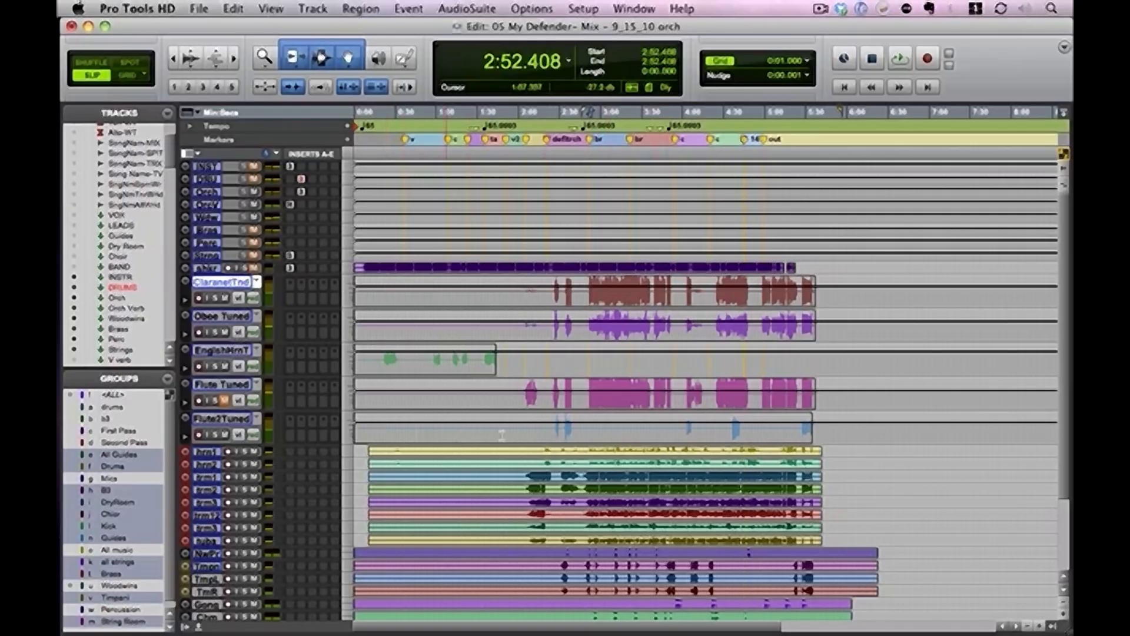
key(space)
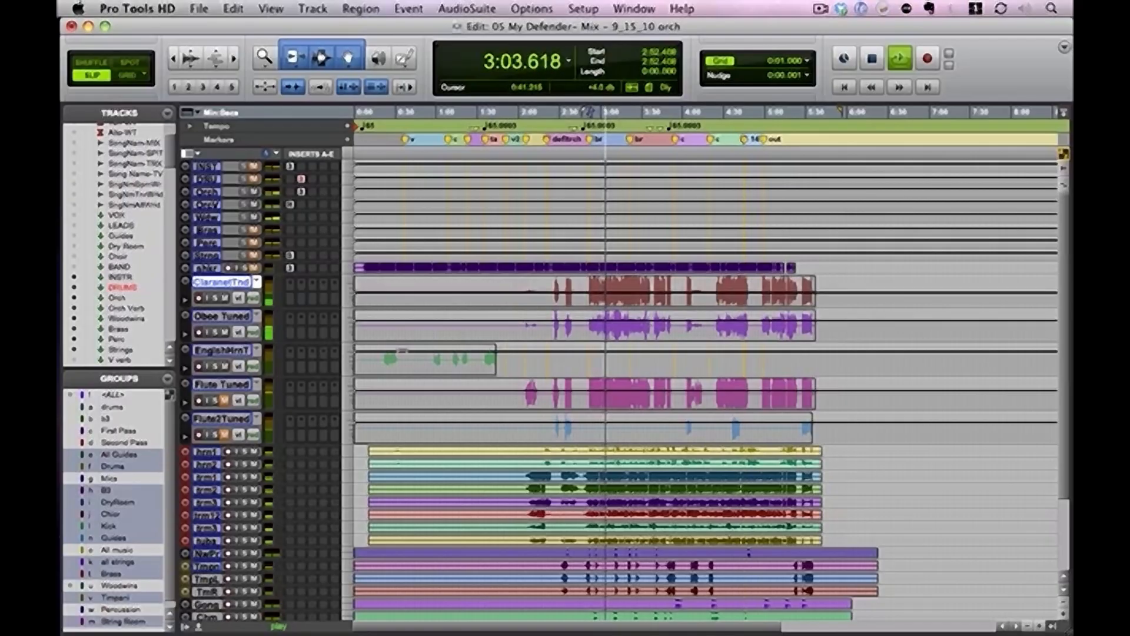
click(383, 359)
key(space)
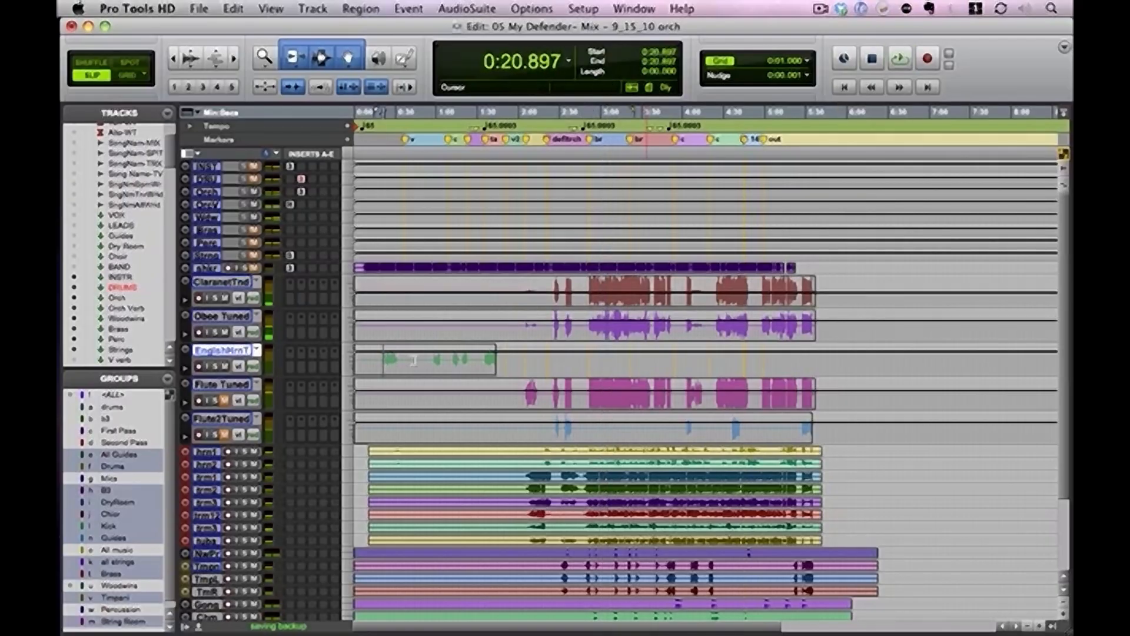
key(space)
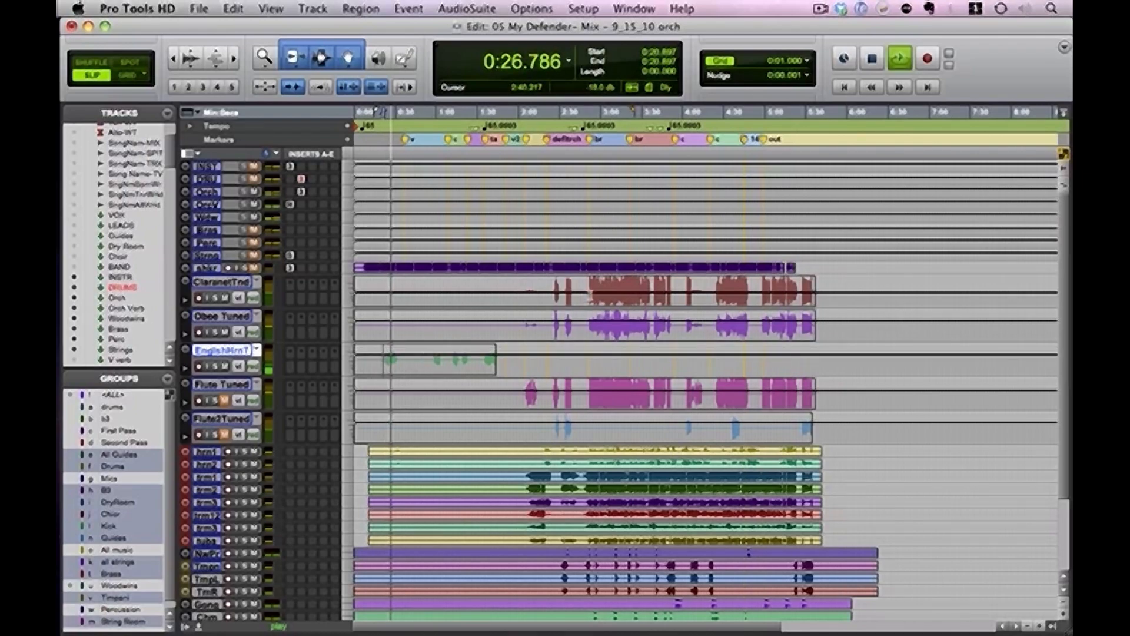
key(space)
Mark the start of the clarinet and oboe passage at about 2:51.5, and the matching passage on the flute track
click(588, 296)
key(super+])
key(super+])
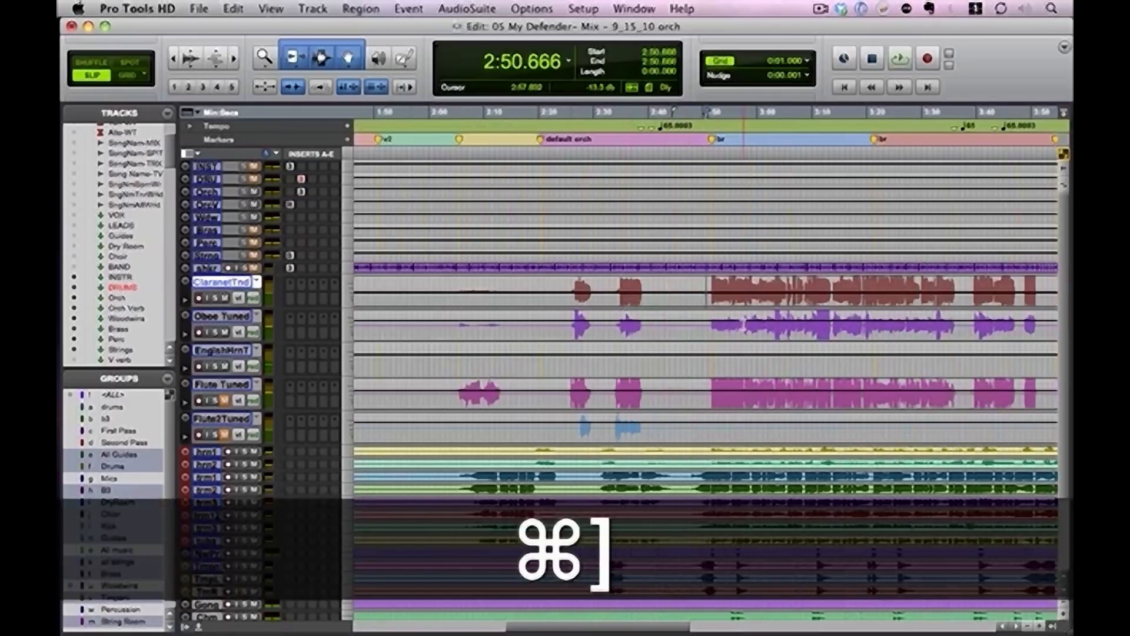
drag(711, 289, 751, 342)
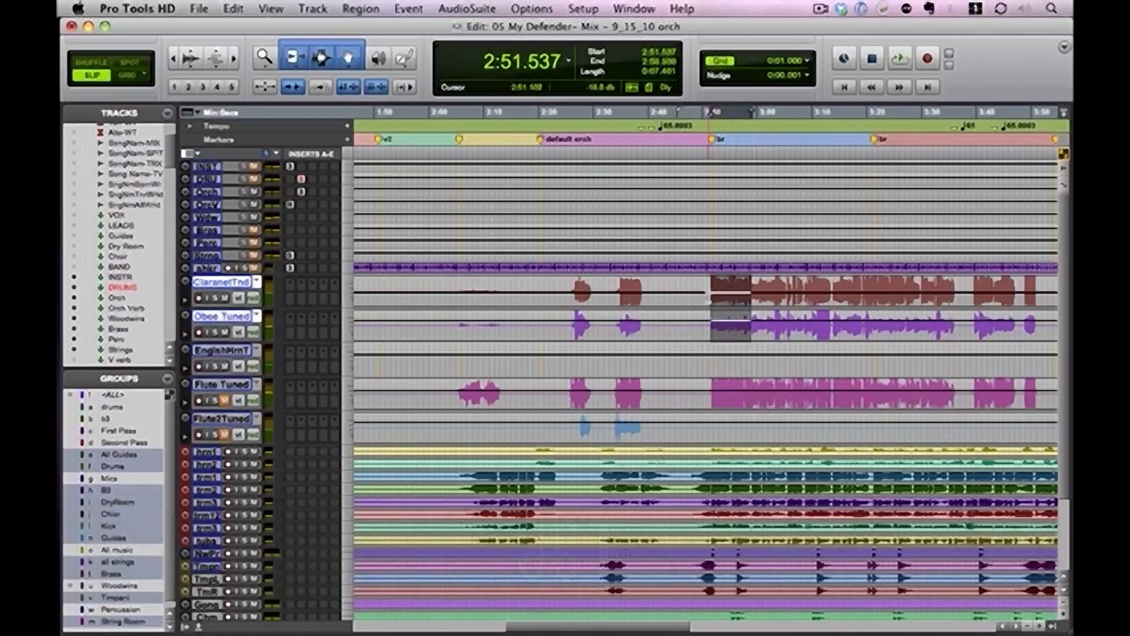
drag(708, 302, 732, 338)
drag(710, 391, 777, 396)
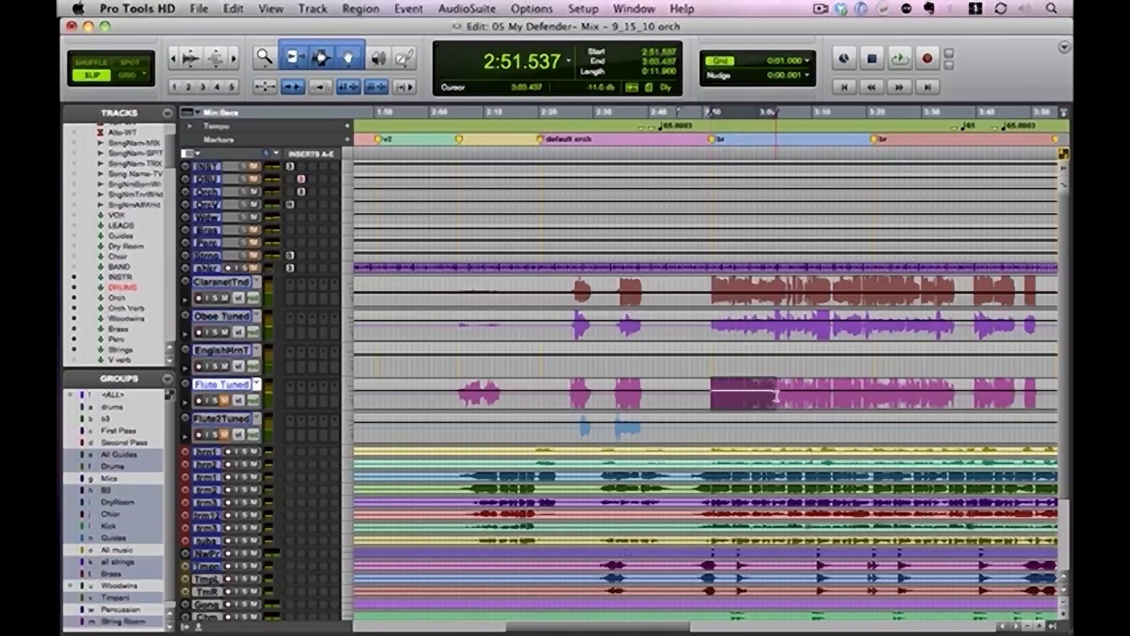
Unmute the Flute Tuned track and play the woodwinds from about 2:51.2 and again from about 2:34
click(711, 303)
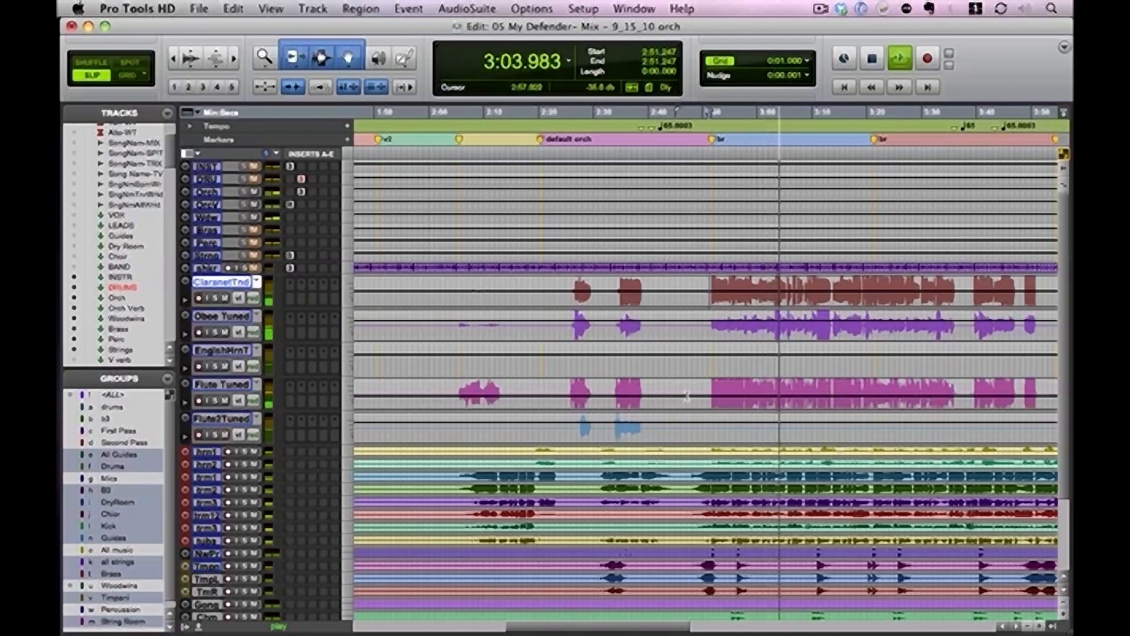
click(615, 392)
key(space)
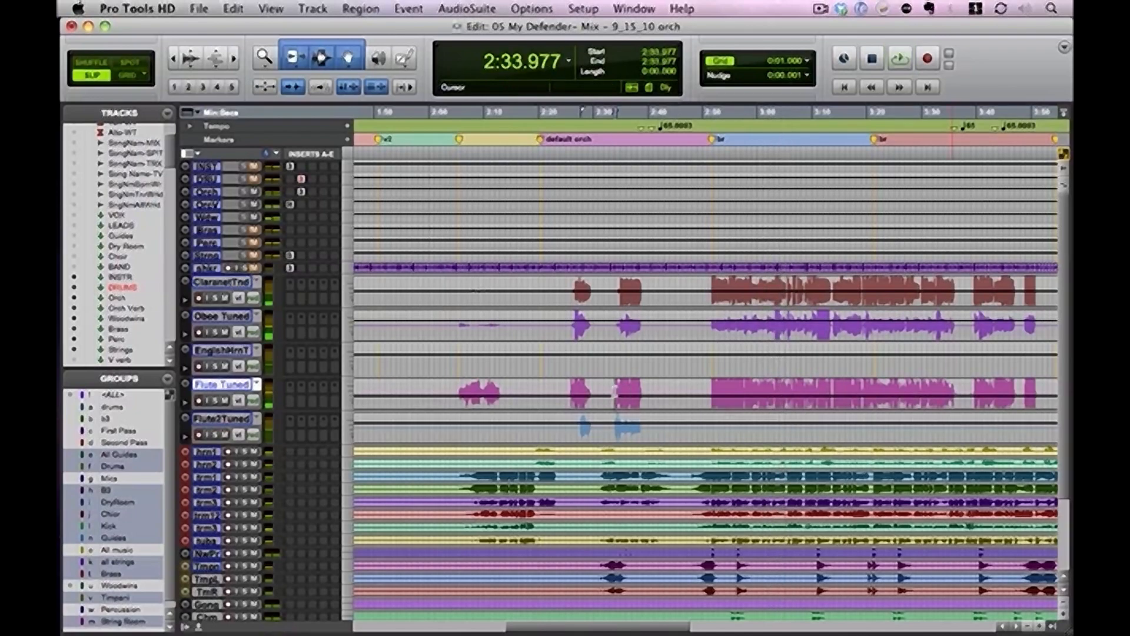
key(space)
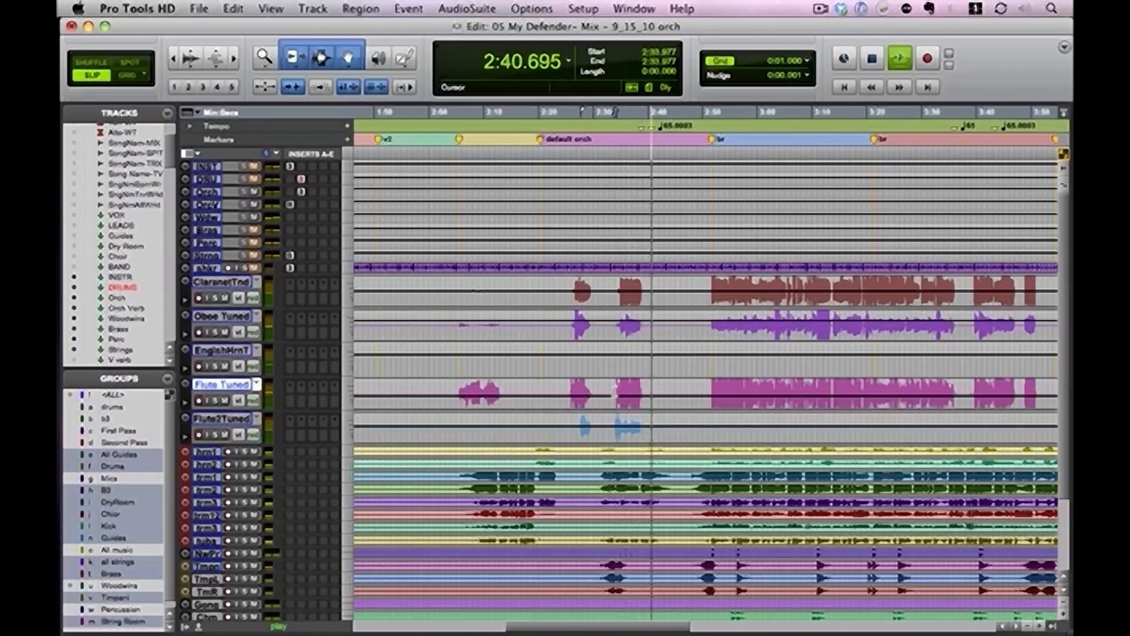
key(space)
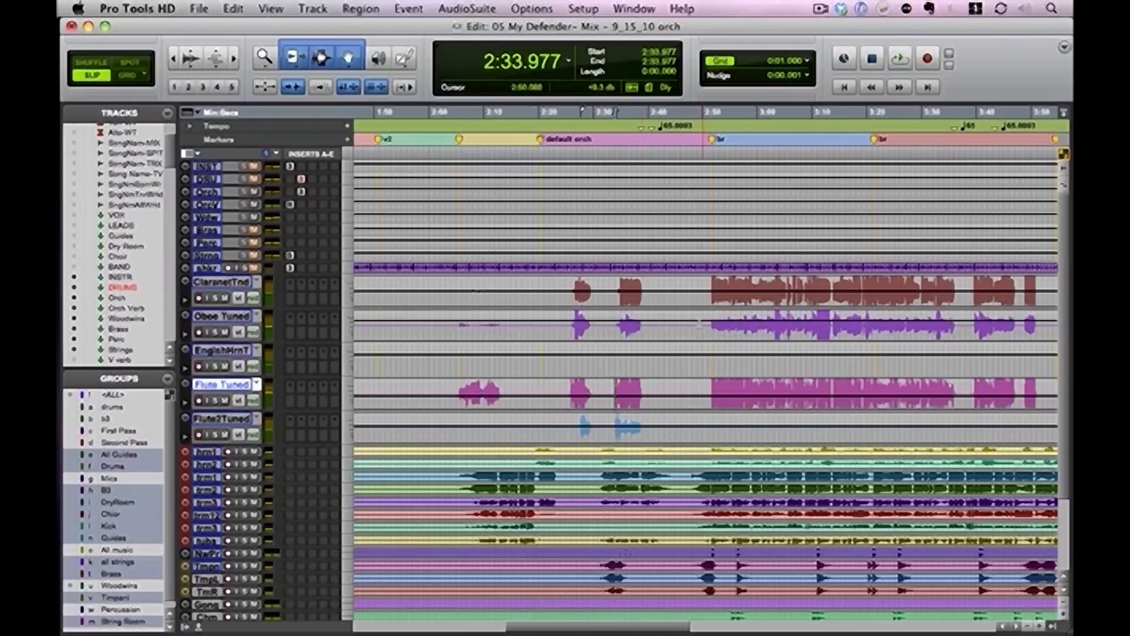
Play the woodwinds from the start of the clarinet passage at about 2:51.5 and again from about 4:24.7
click(711, 294)
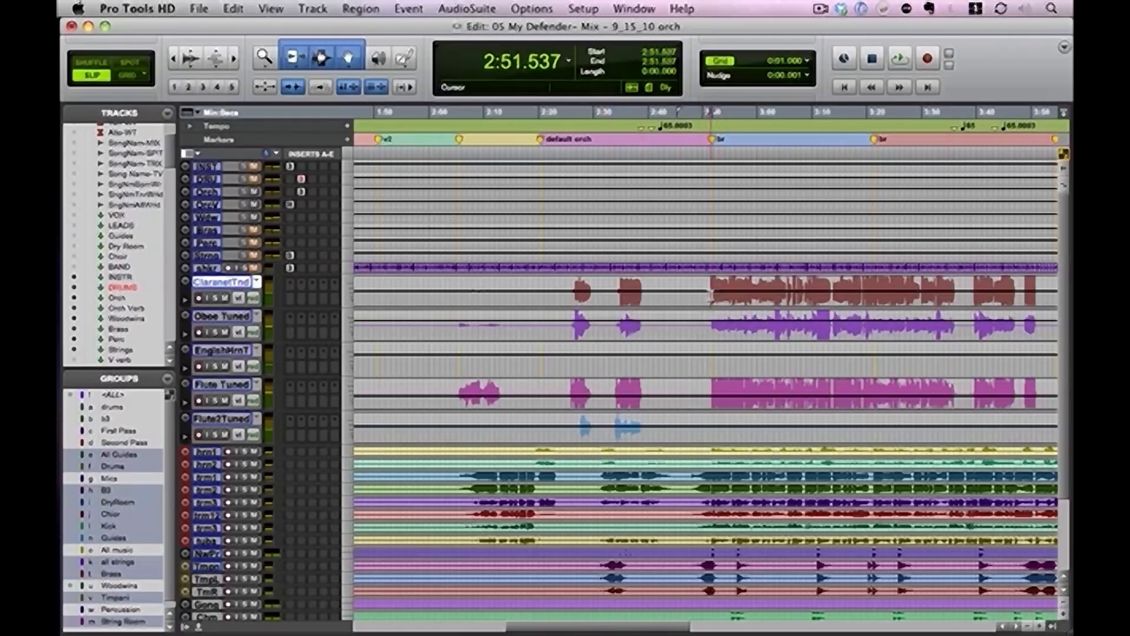
key(space)
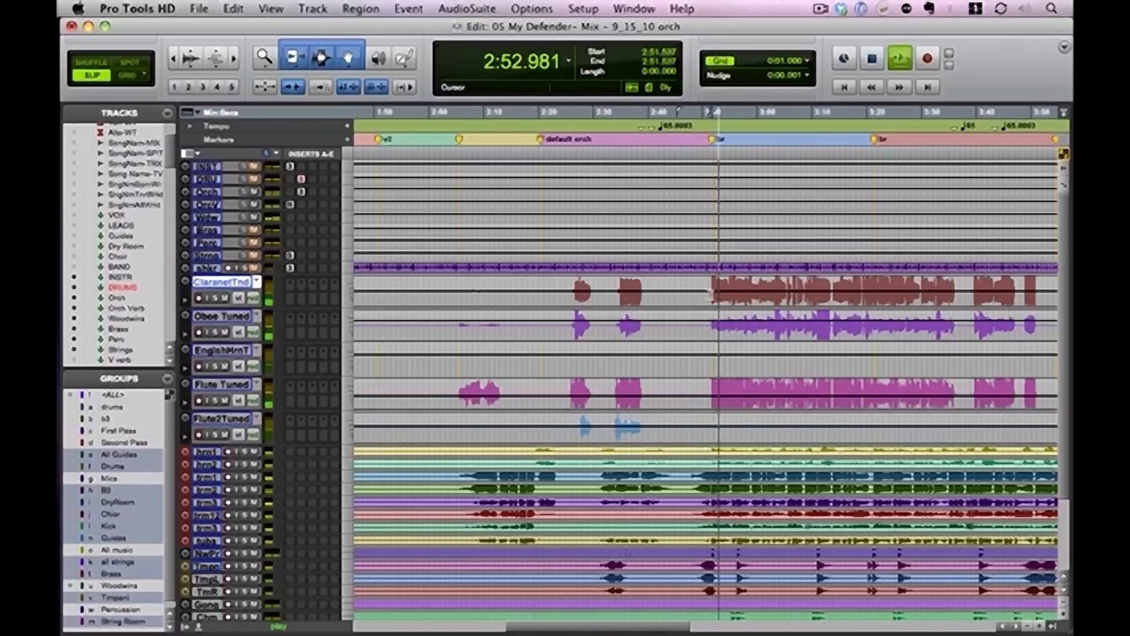
key(super+bracketleft)
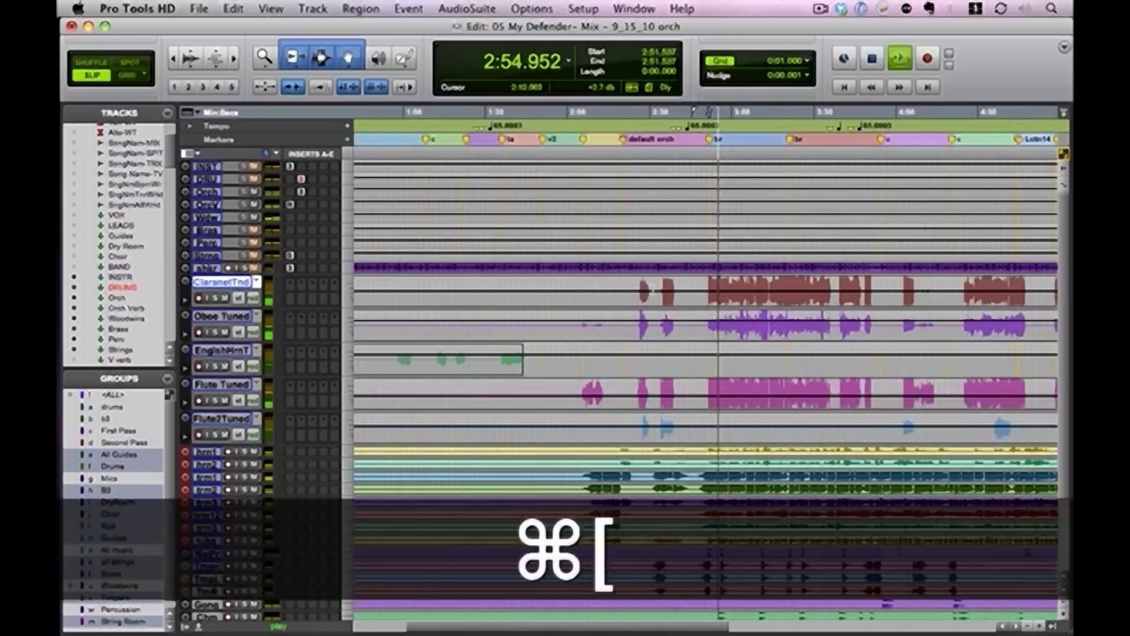
click(964, 300)
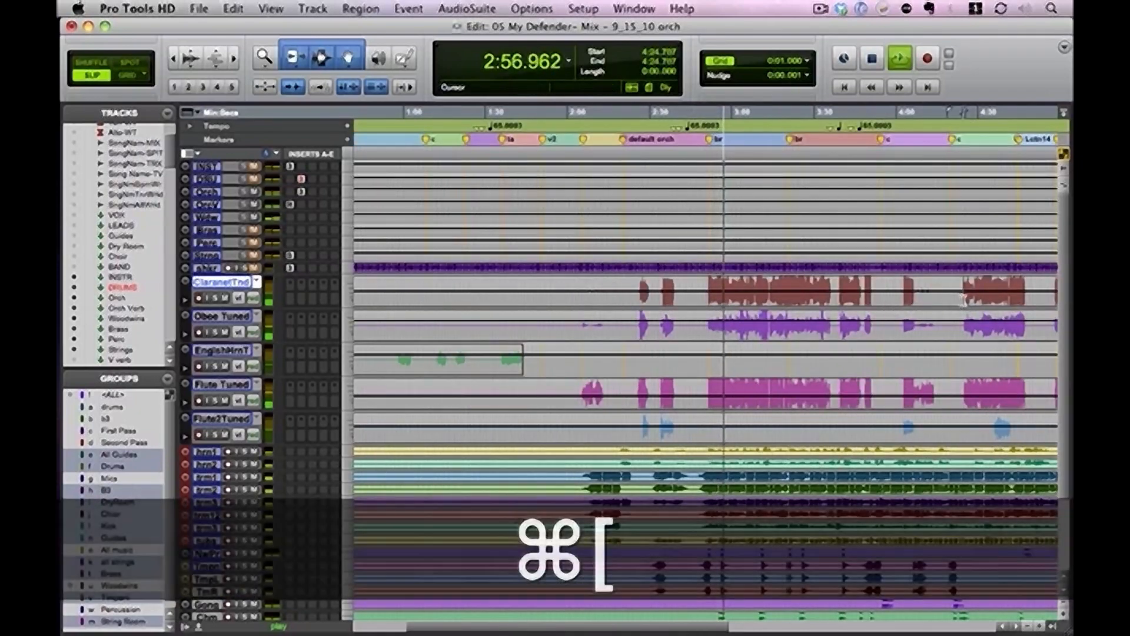
key(space)
key(space)
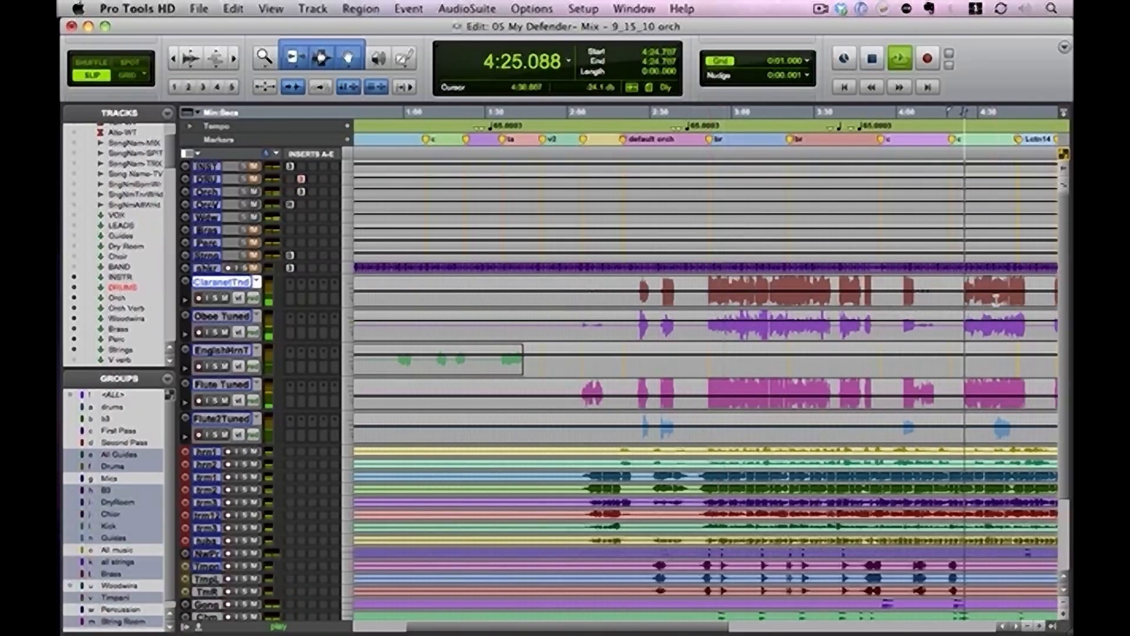
Audition the second half of the woodwind passage from about 4:36.6 on the oboe track, then stop playback
click(996, 342)
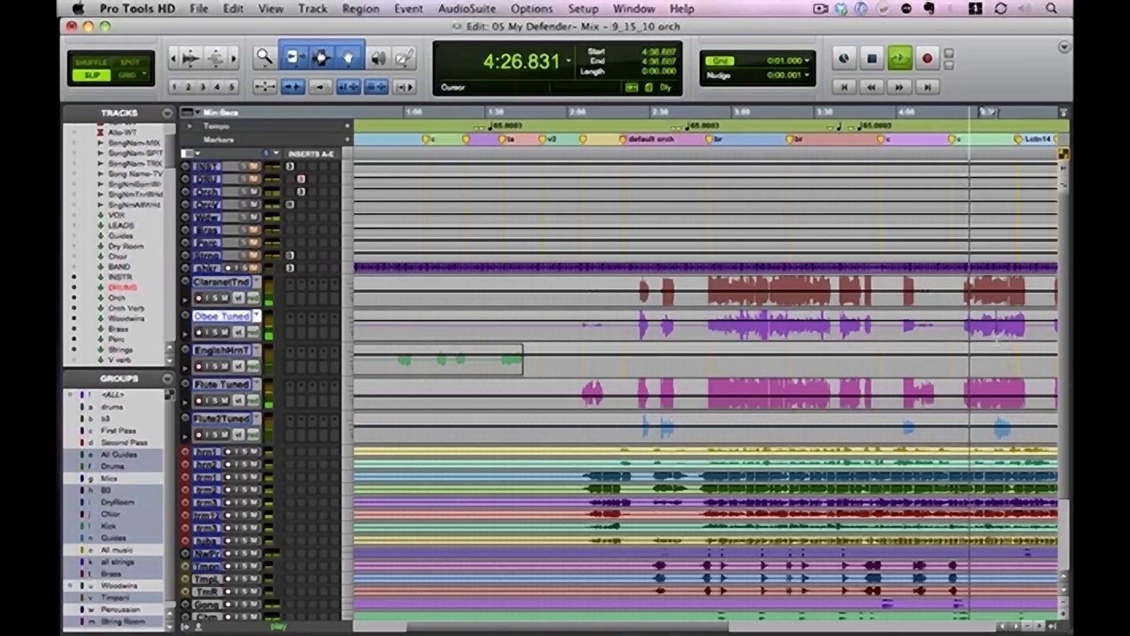
key(space)
key(space)
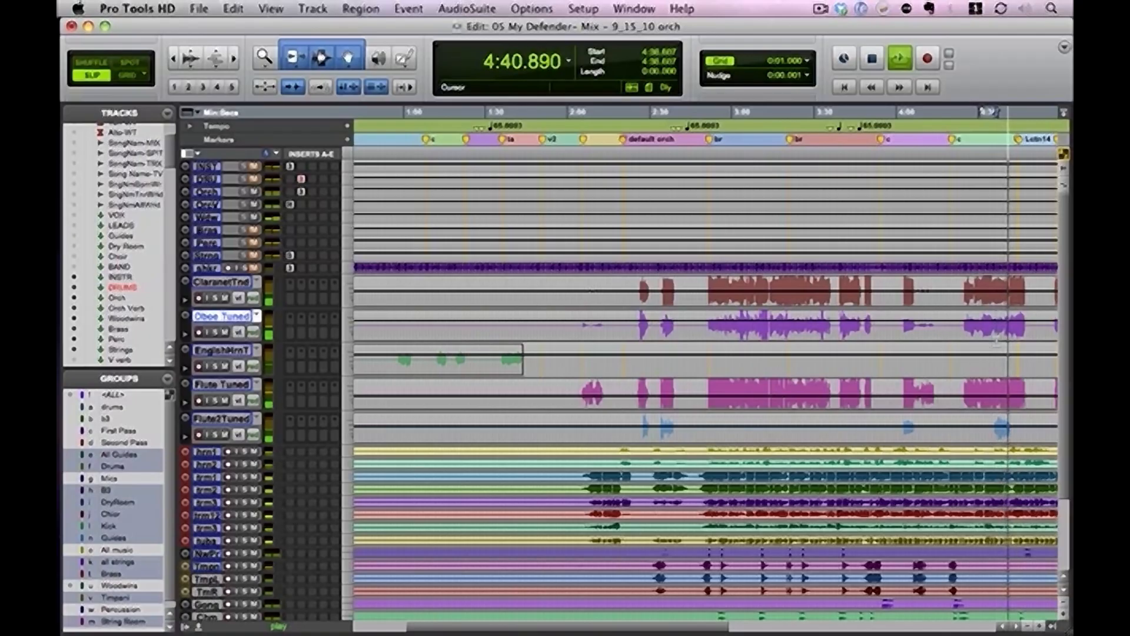
key(space)
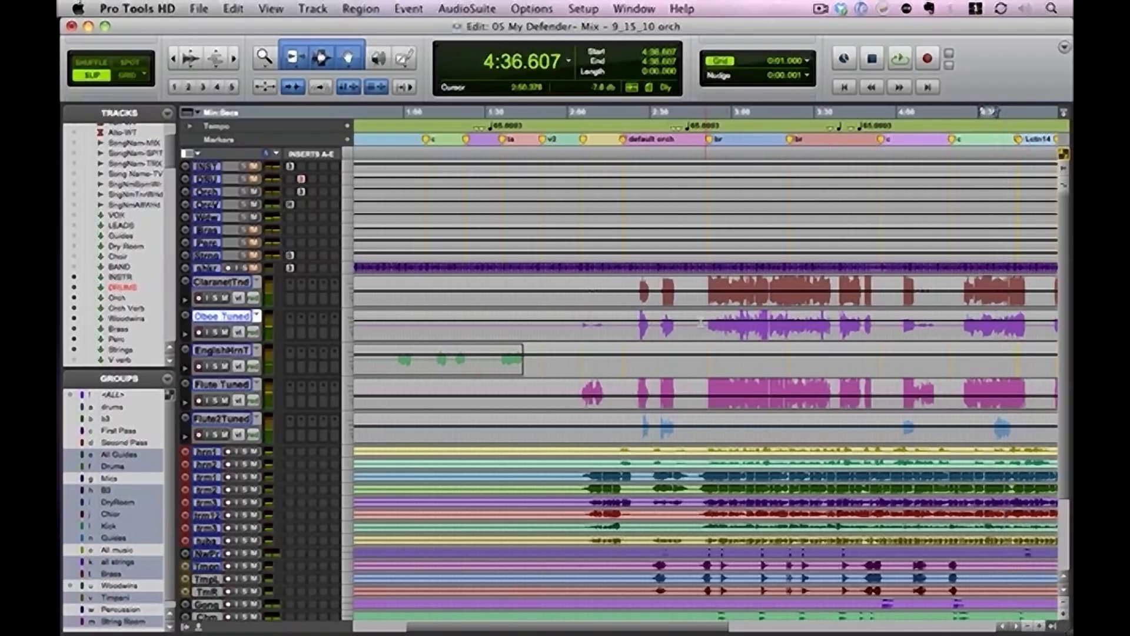
Look through the track list, examine the woodwind and brass channels in the Mix window, and return to the Edit window
scroll(169, 174, down, 6)
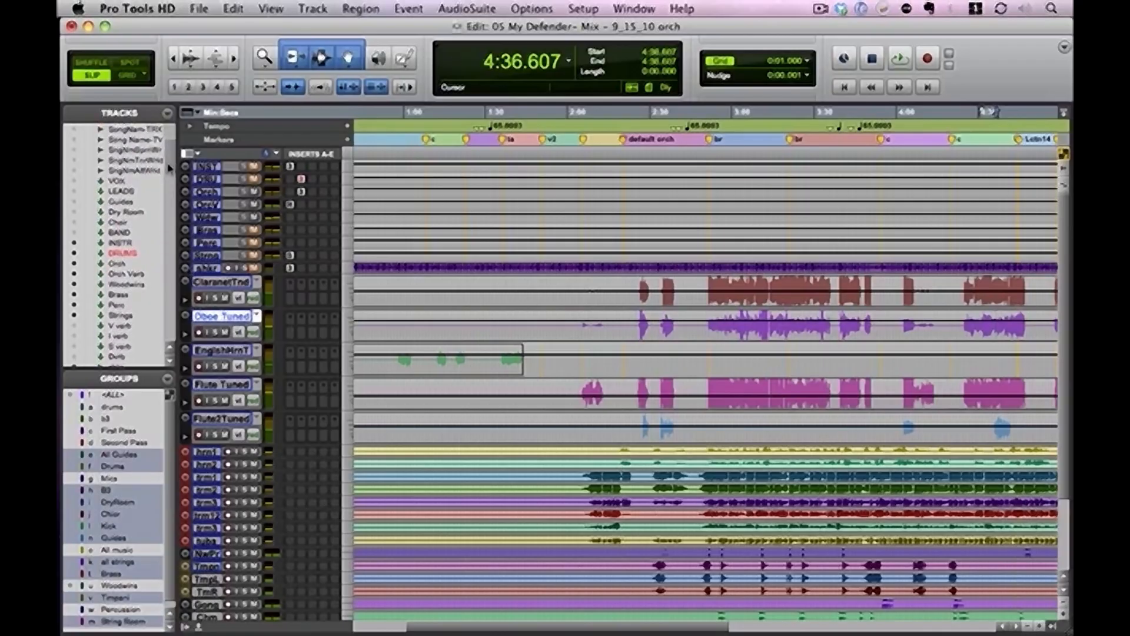
scroll(169, 176, down, 2)
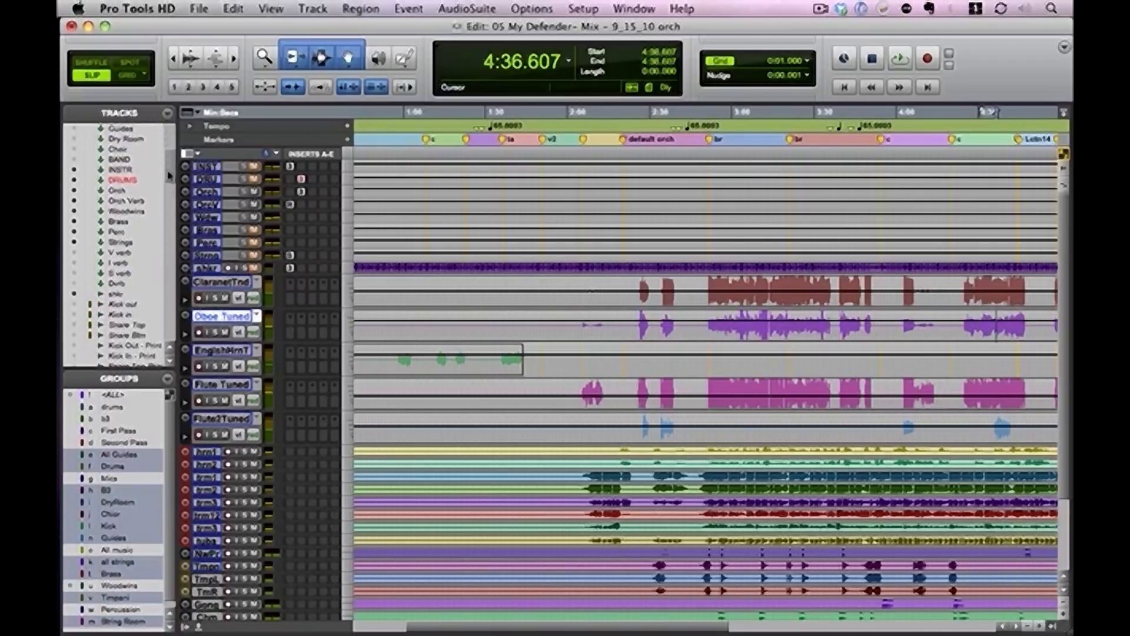
key(super+equal)
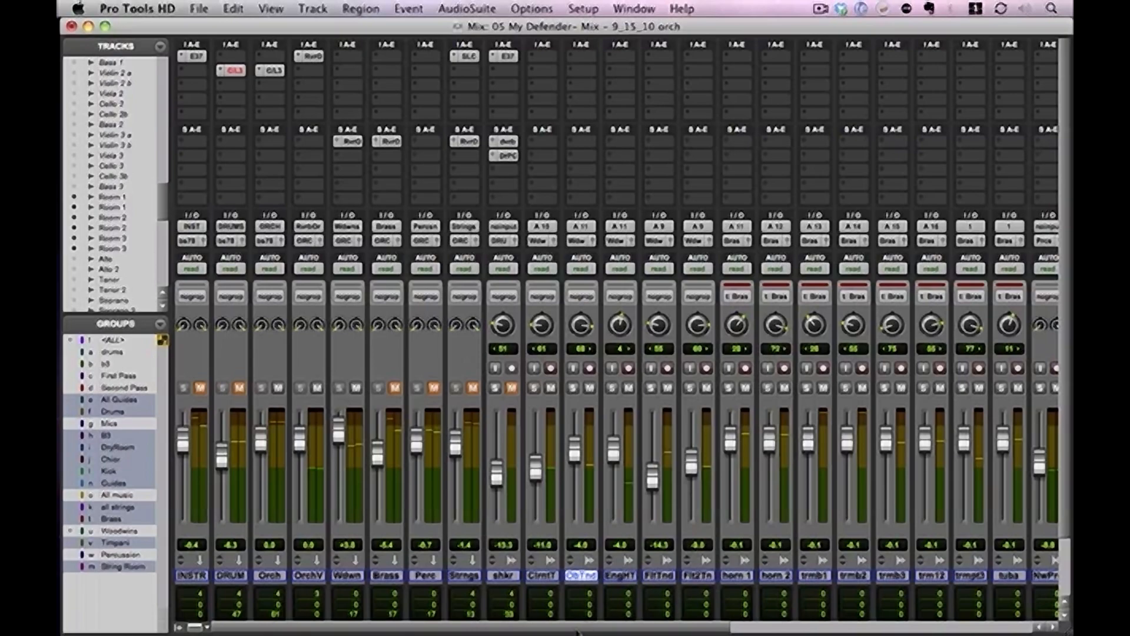
mouse_move(578, 630)
mouse_down()
mouse_move(595, 630)
mouse_move(565, 630)
mouse_up()
mouse_move(676, 631)
mouse_down()
mouse_move(695, 632)
mouse_move(679, 632)
mouse_up()
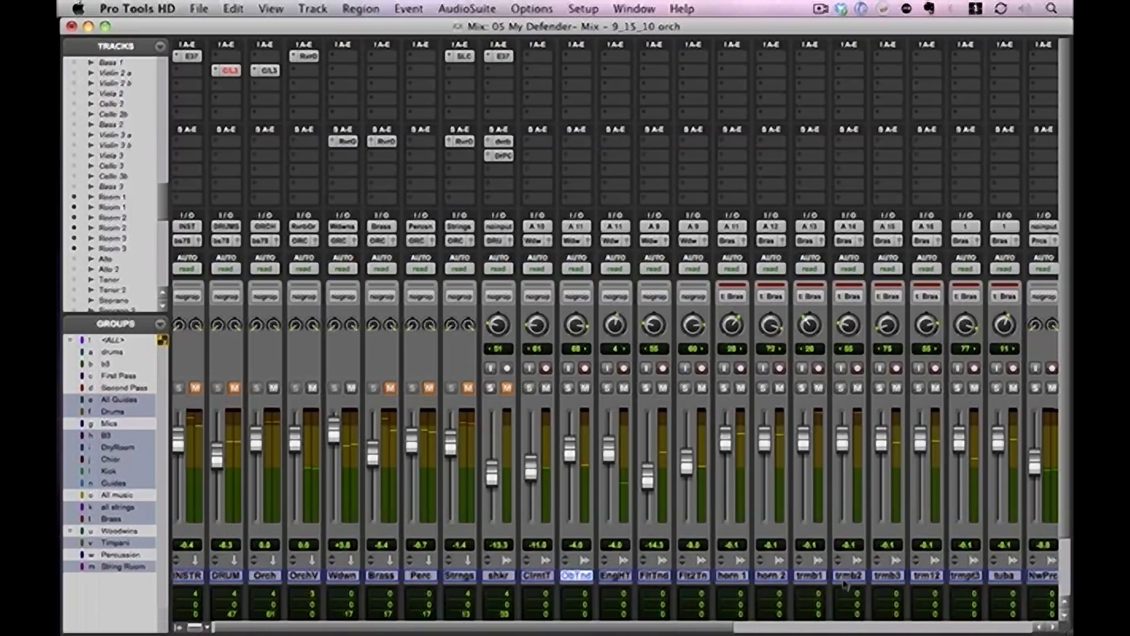
key(super+equal)
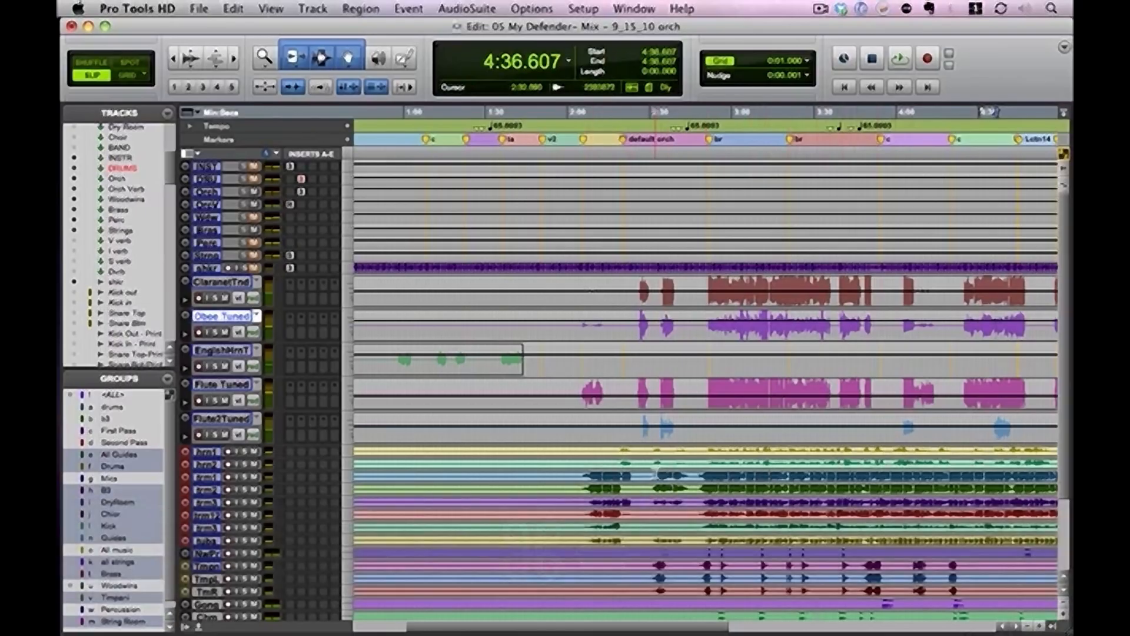
Select the brass passage from about 2:48 to 3:57 across all the brass tracks and play it
click(700, 471)
drag(699, 471, 889, 526)
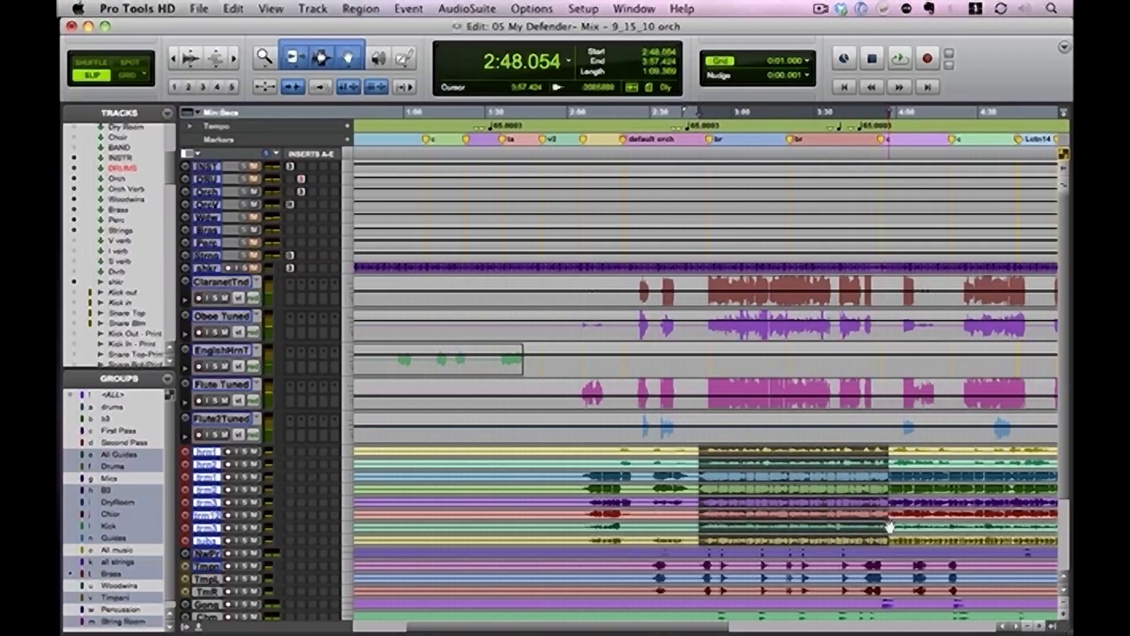
key(space)
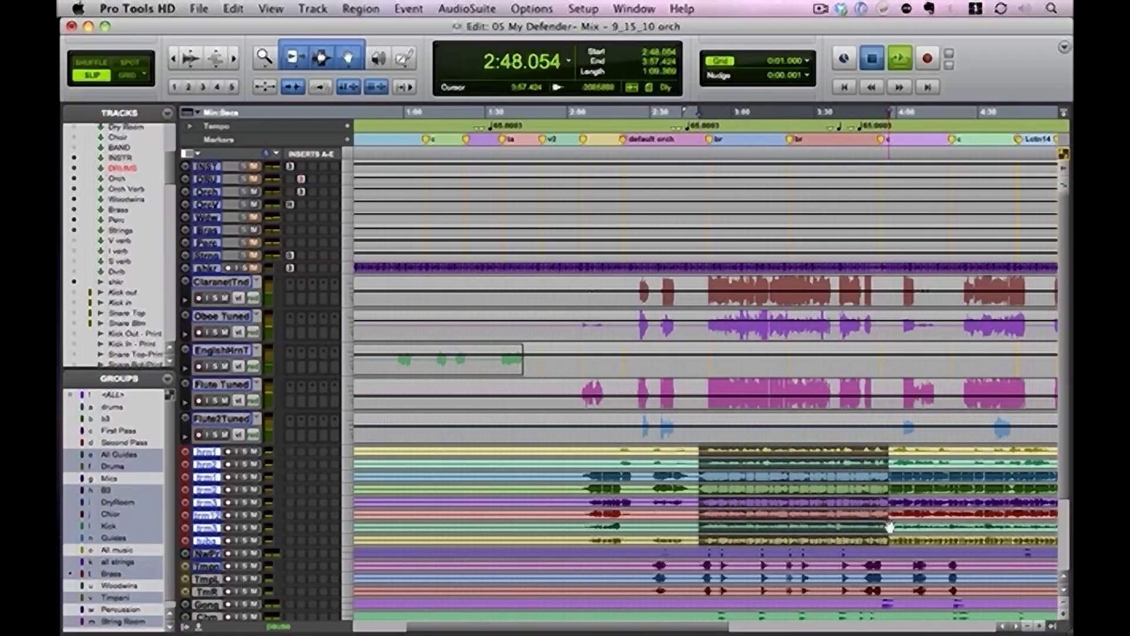
key(space)
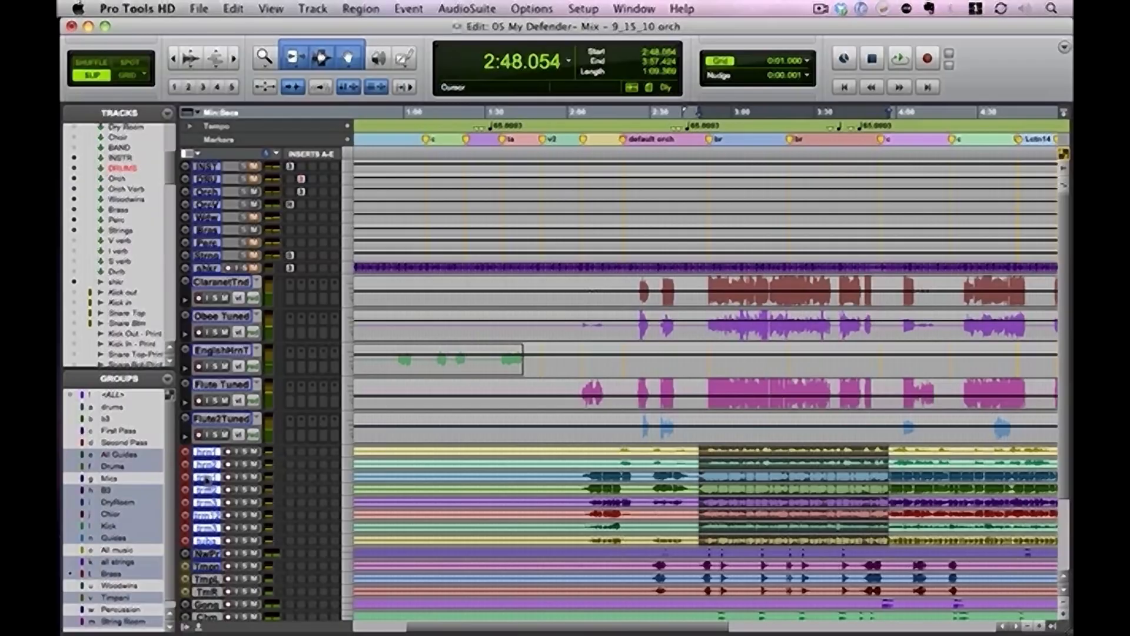
Replay the selected brass passage, switch off the Brass group and bring up the individual brass faders in the Mix window
key(space)
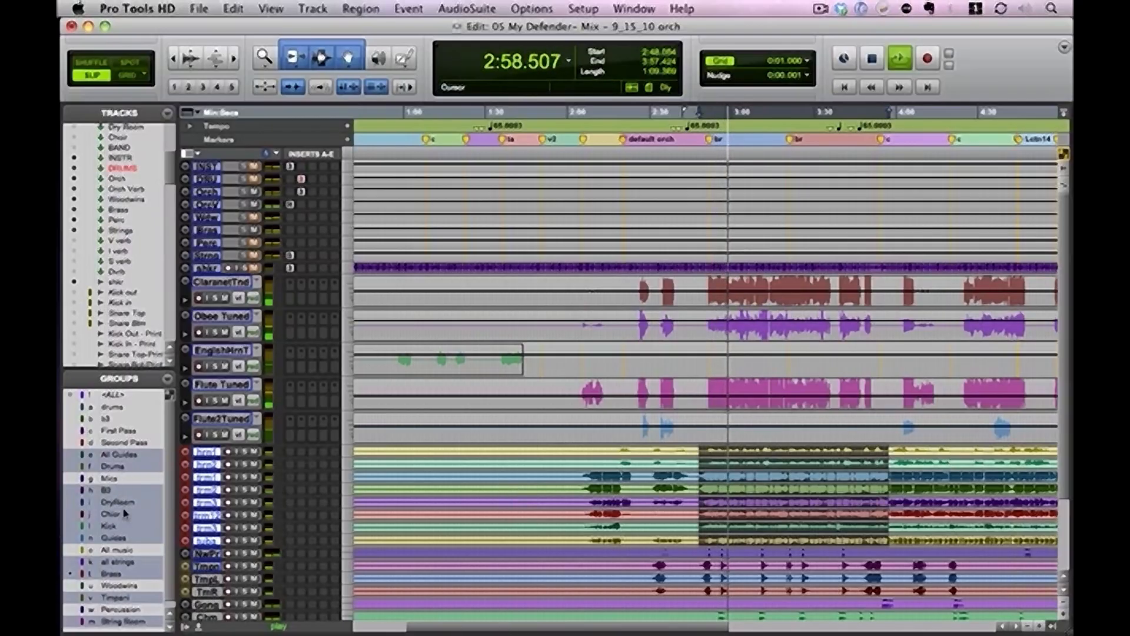
click(115, 574)
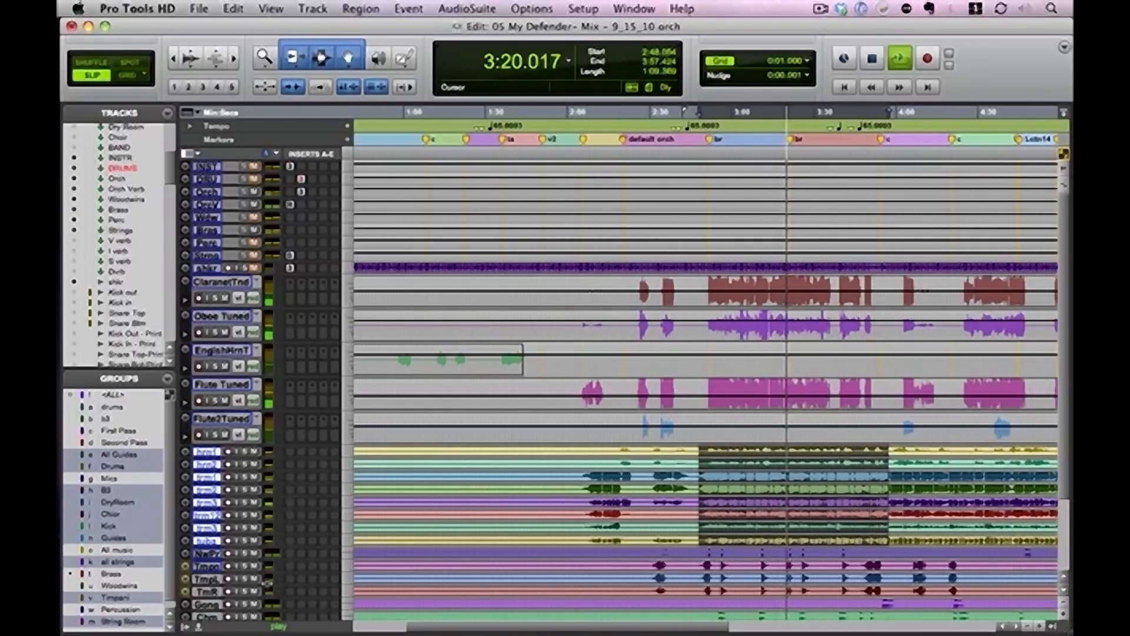
key(super+equal)
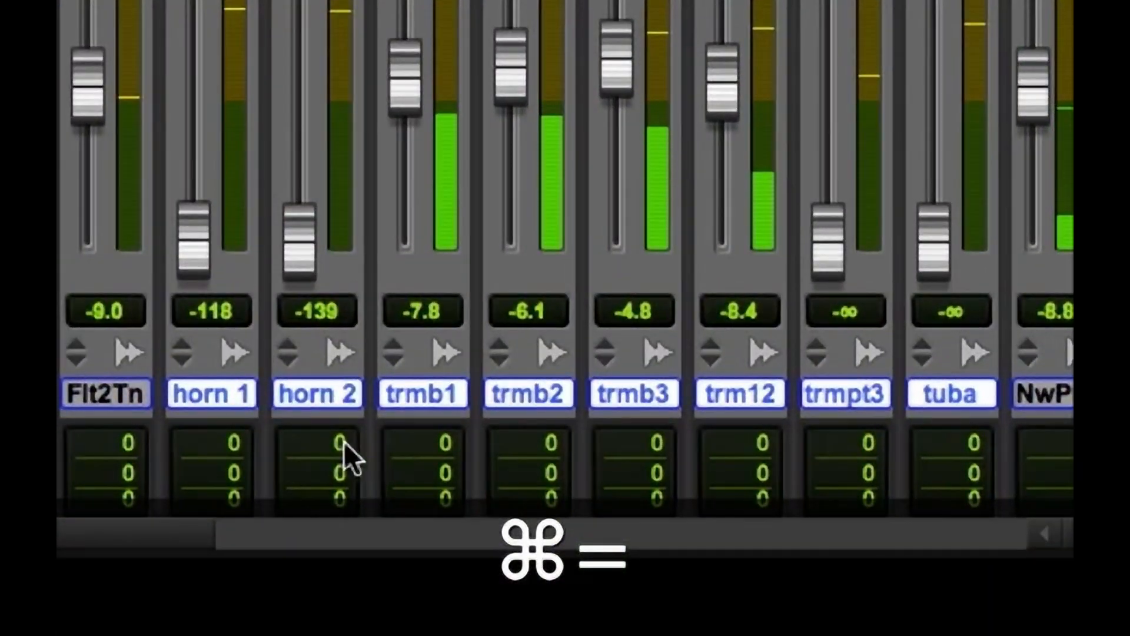
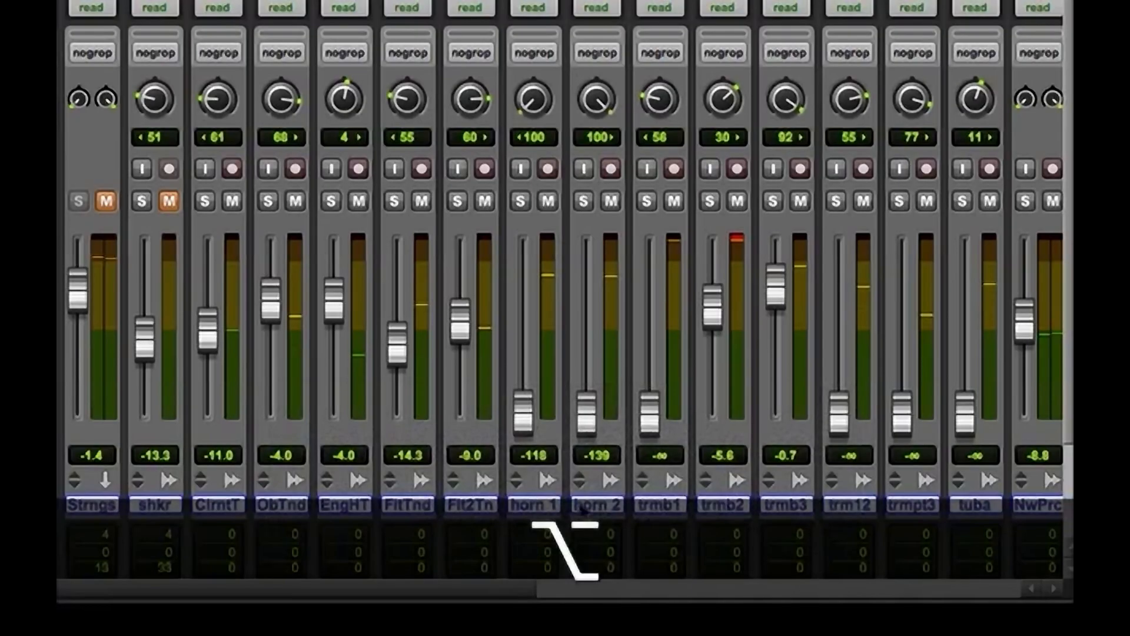
Insert SSLChannel on horn 1, horn 2 and trmb1, and solo horn 1 with its fader raised to +1.8 dB
shift+click(665, 506)
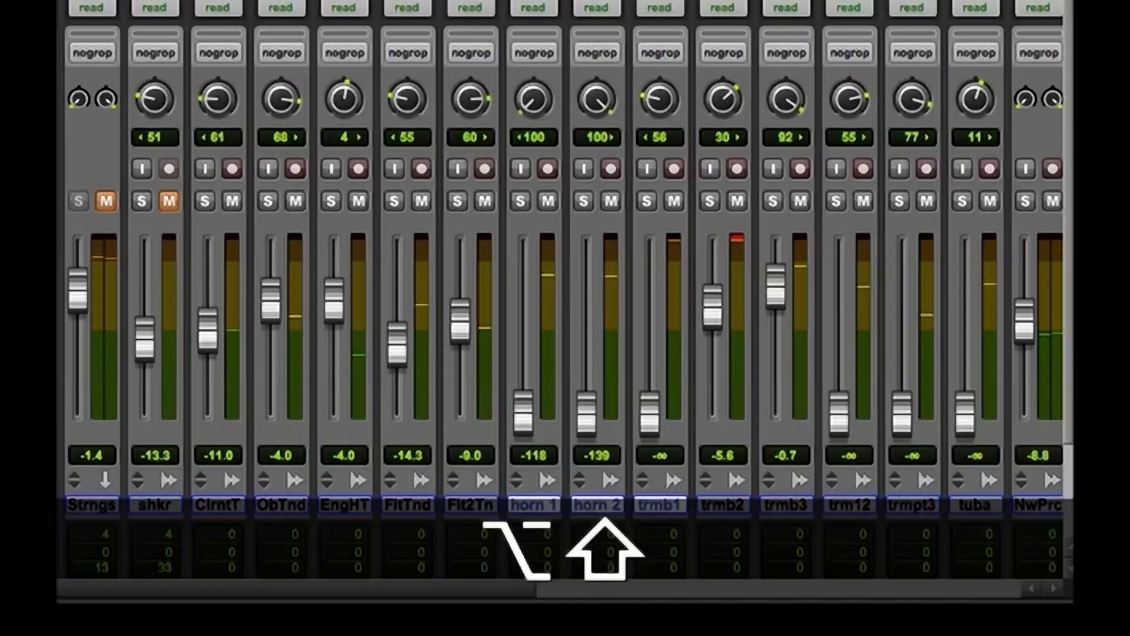
key(super+g)
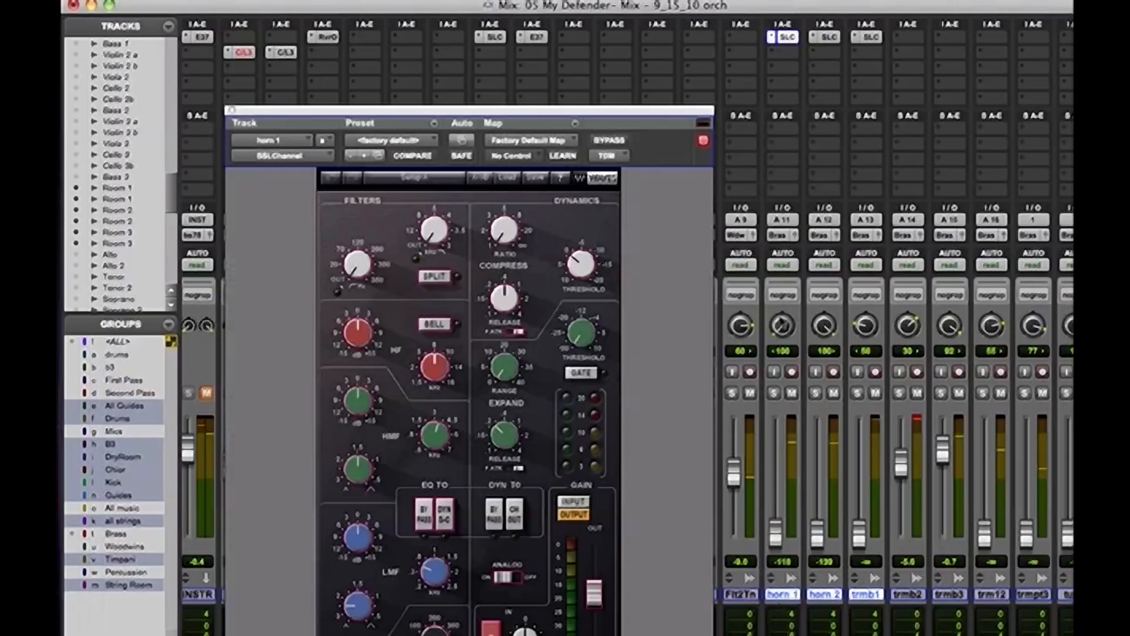
click(774, 393)
drag(775, 533, 768, 440)
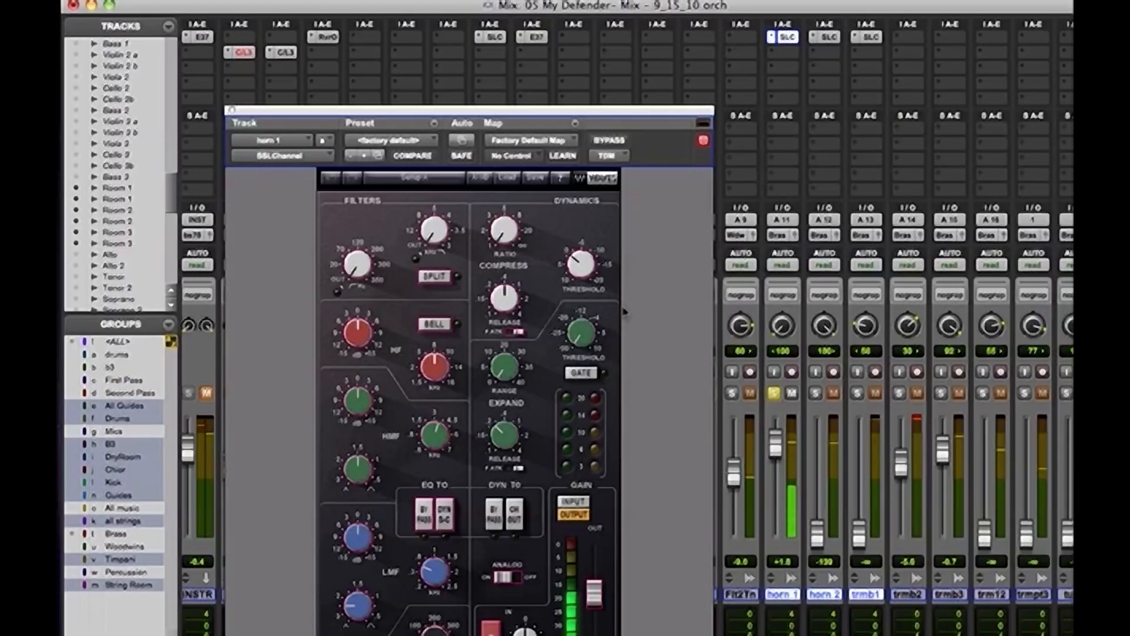
Shape horn 1 in SSLChannel with a high-pass filter at about 120 Hz, a lower compressor threshold, more ratio and a slight LMF boost
drag(447, 111, 472, 1)
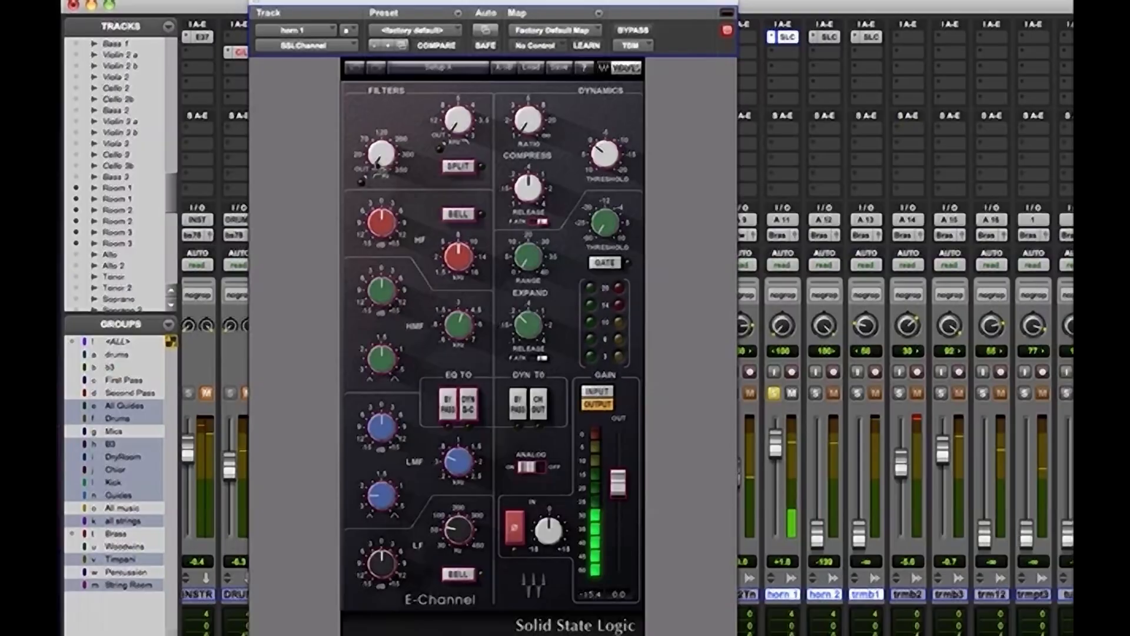
mouse_move(384, 164)
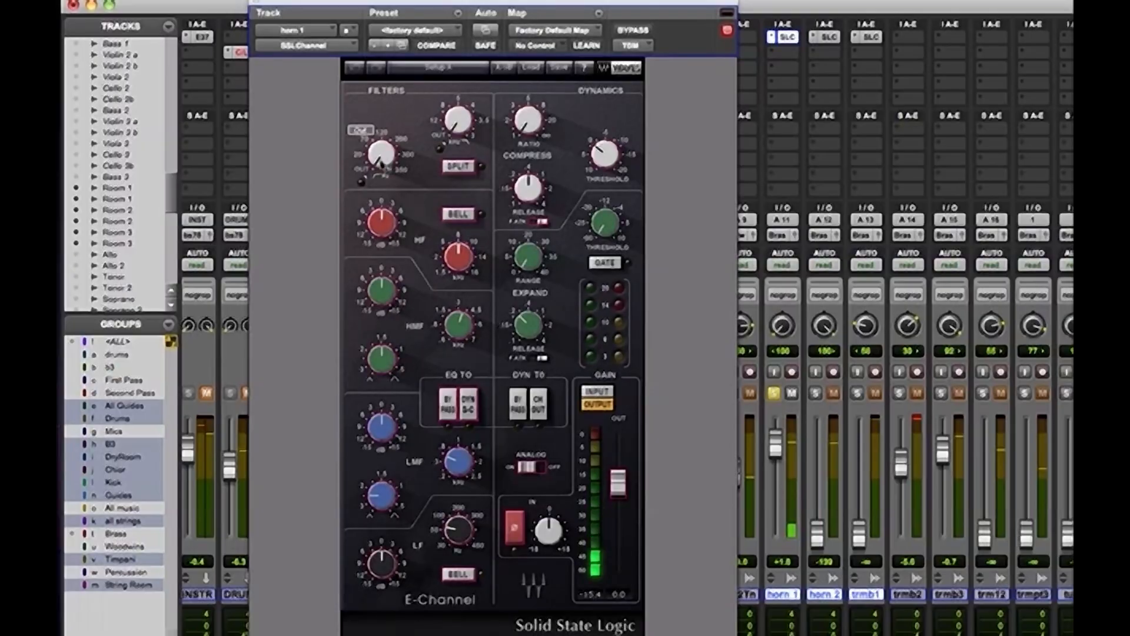
drag(380, 165, 380, 134)
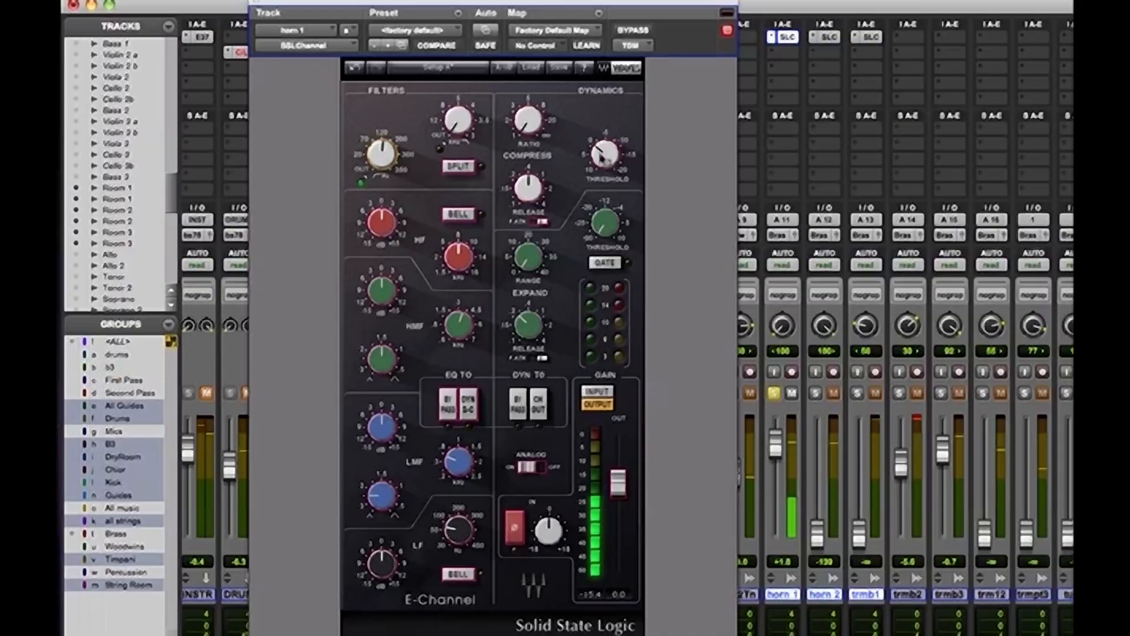
drag(603, 157, 604, 118)
drag(528, 126, 528, 105)
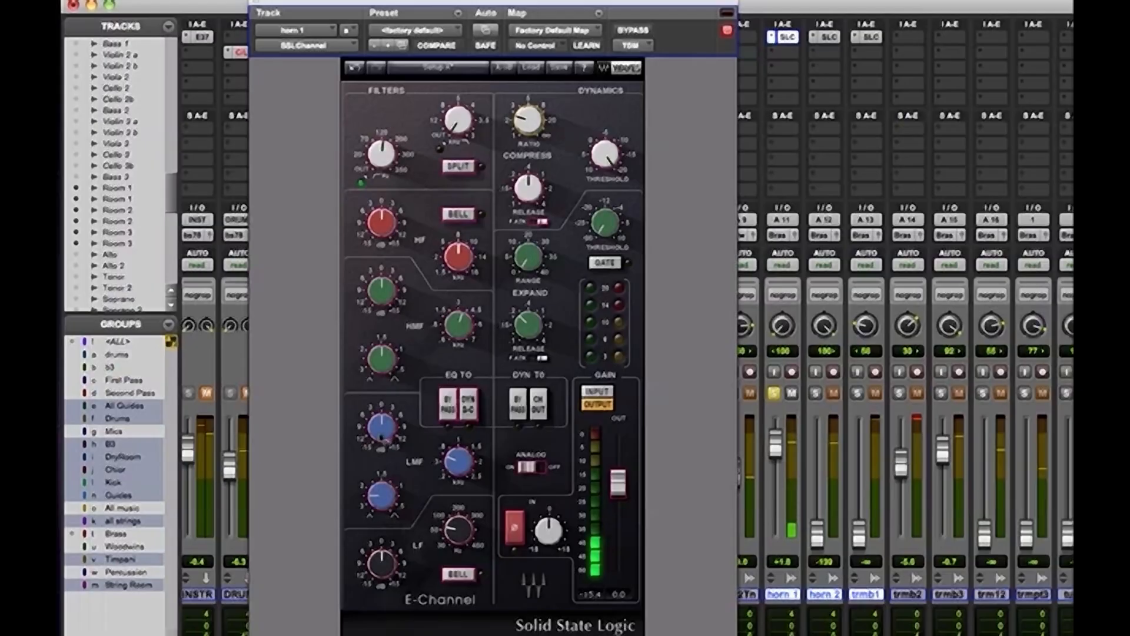
mouse_move(383, 440)
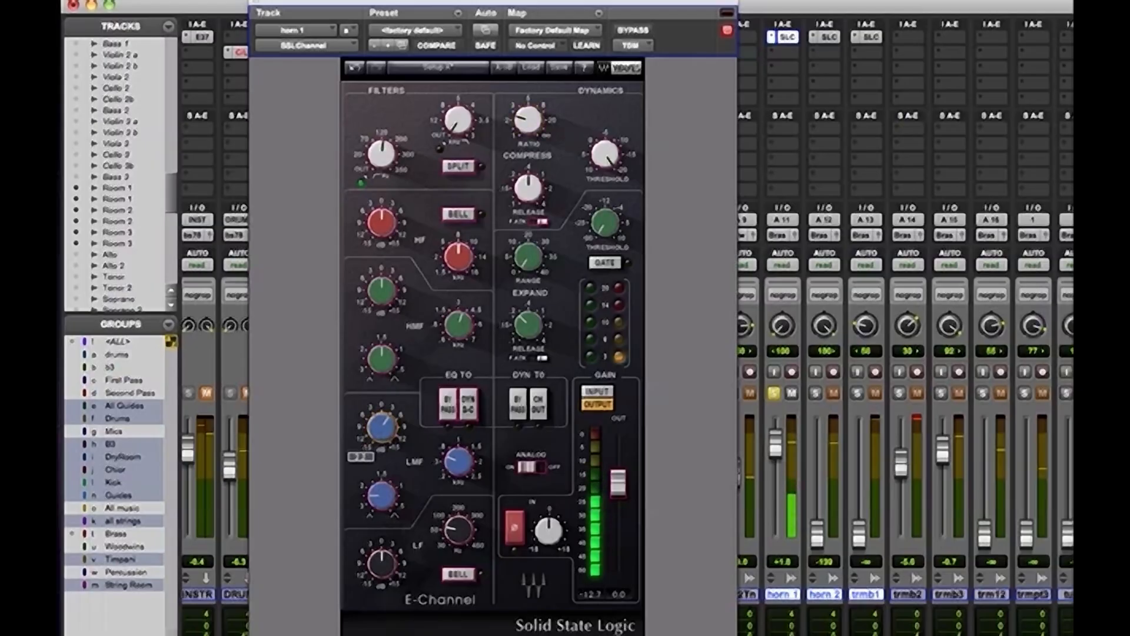
click(256, 2)
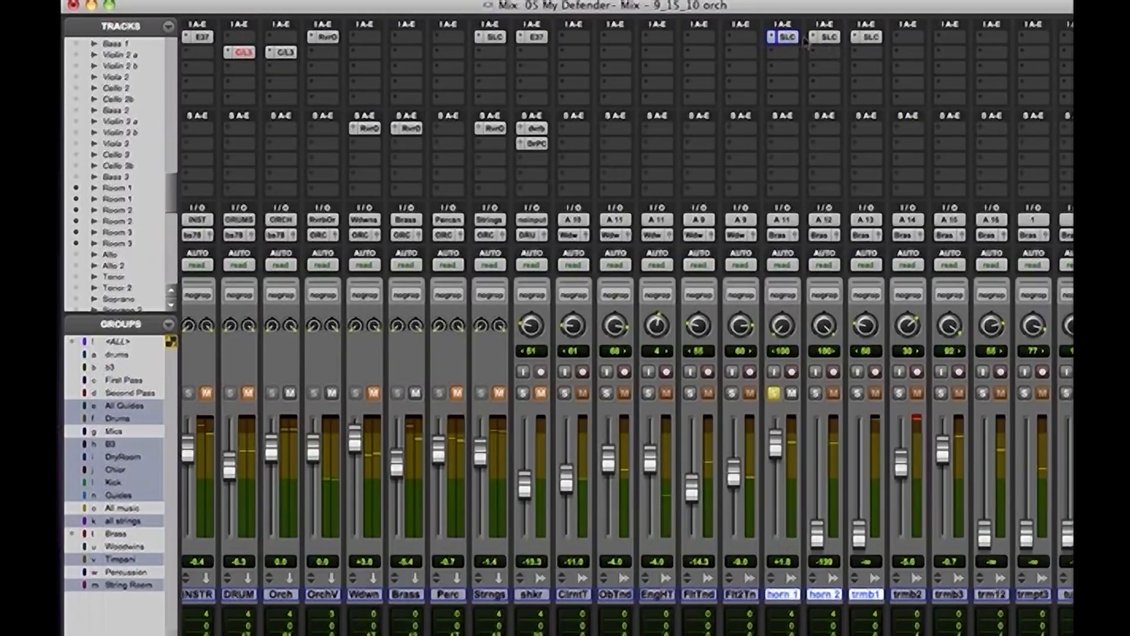
Move the SSLChannel inserts from horn 2 to trmb3 and from horn 1 to trmb2, and unsolo horn 1
drag(831, 38, 961, 37)
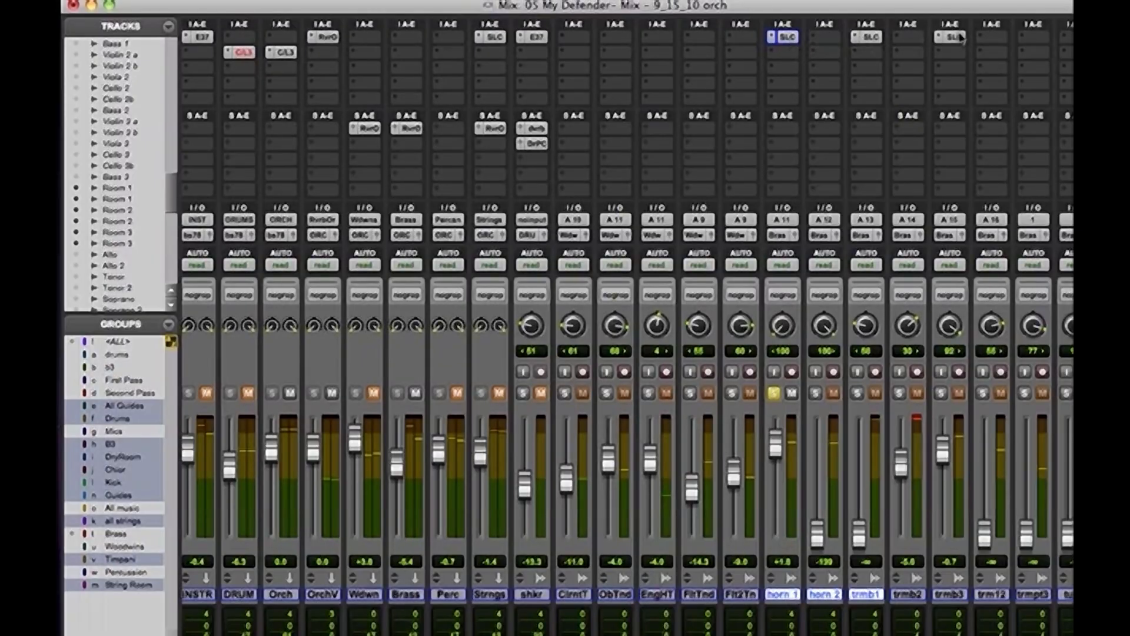
drag(785, 37, 910, 37)
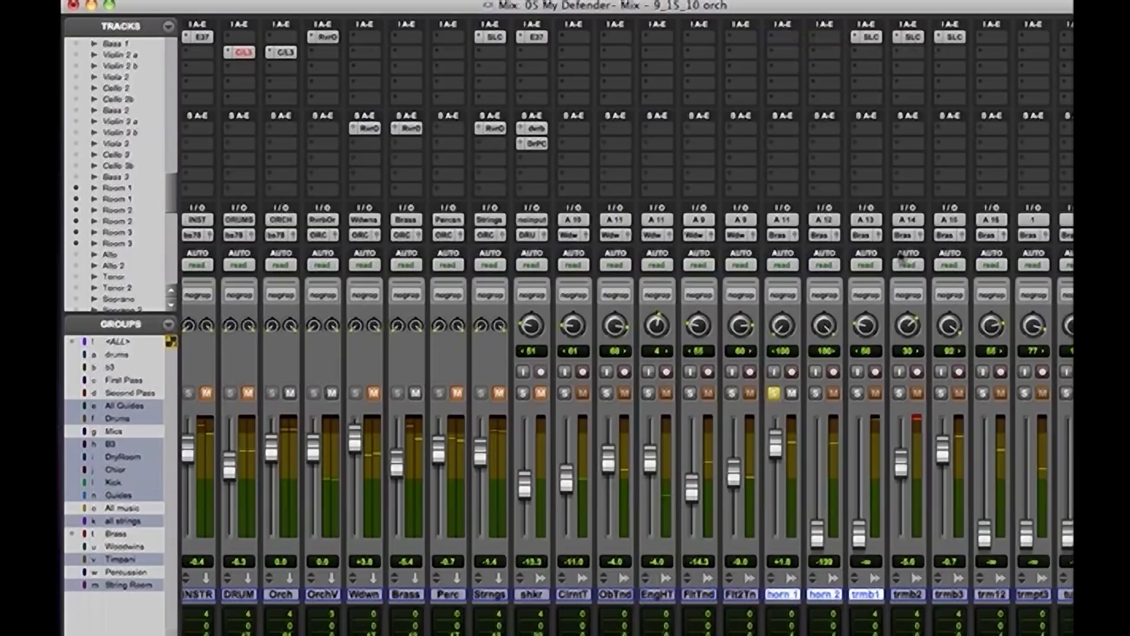
click(774, 393)
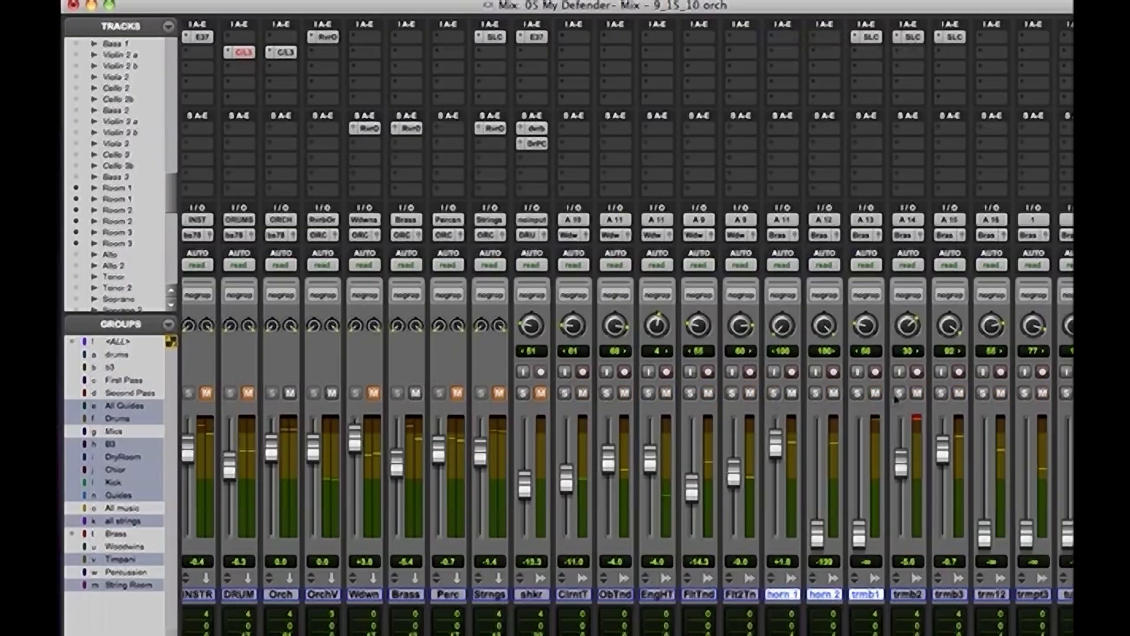
Reset the trmb1, trmb2 and trmb3 faders to 0.0 dB and solo trmb1
alt+click(859, 534)
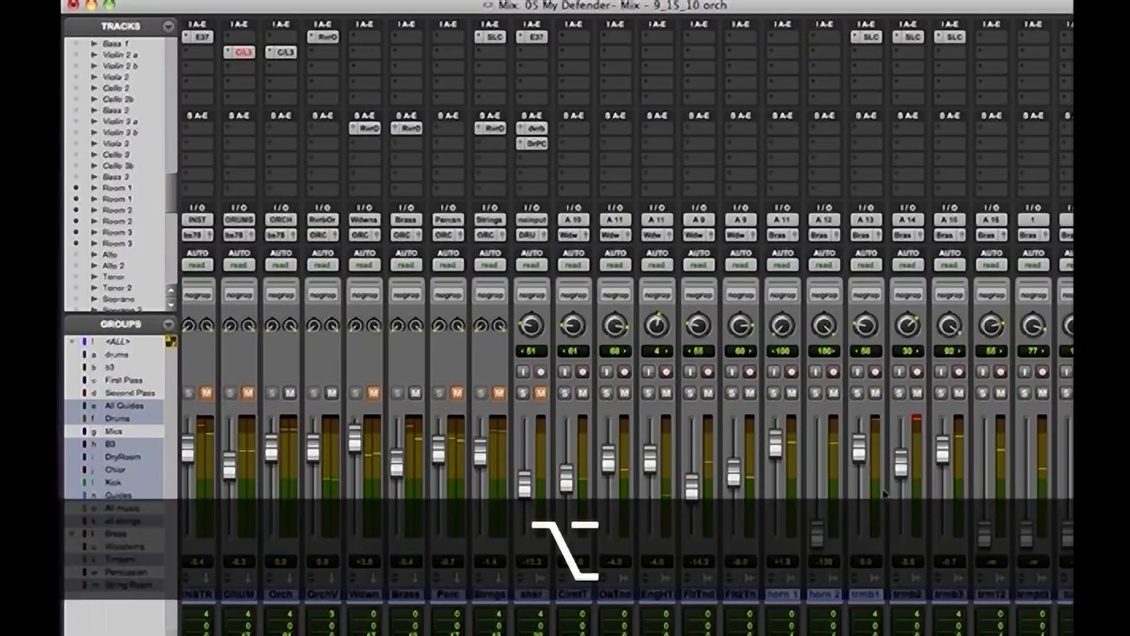
alt+click(902, 464)
alt+click(942, 449)
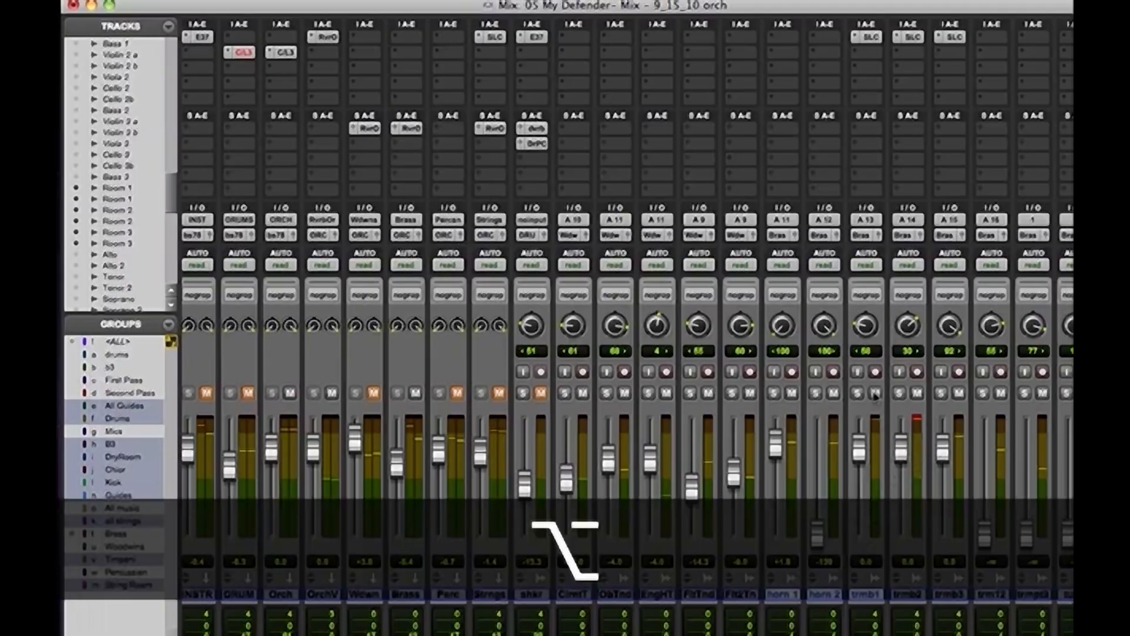
click(857, 393)
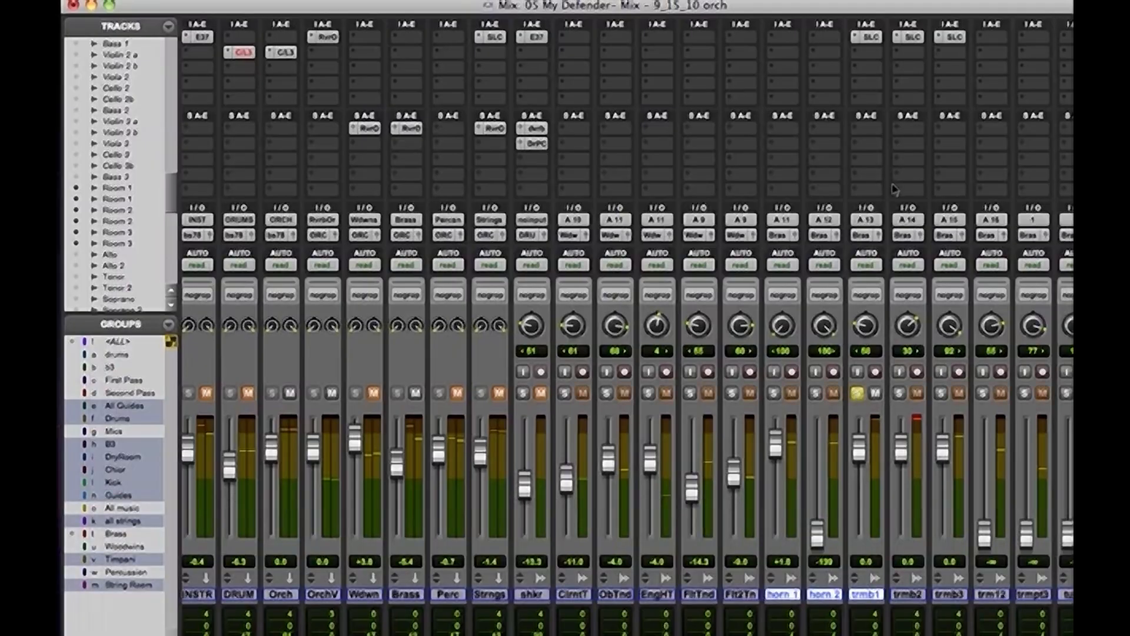
On trmb1's SSLChannel, set the high-pass filter to about 120 Hz and adjust the compressor's threshold, ratio and release
click(866, 36)
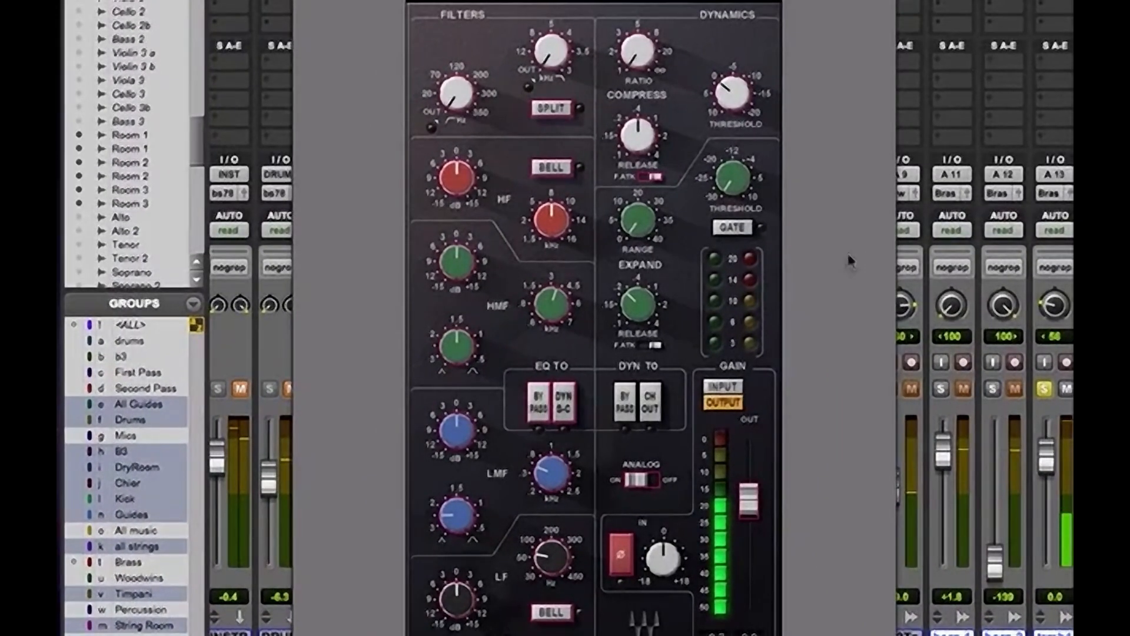
mouse_move(456, 93)
mouse_down()
mouse_move(458, 57)
mouse_move(456, 116)
mouse_move(456, 104)
mouse_up()
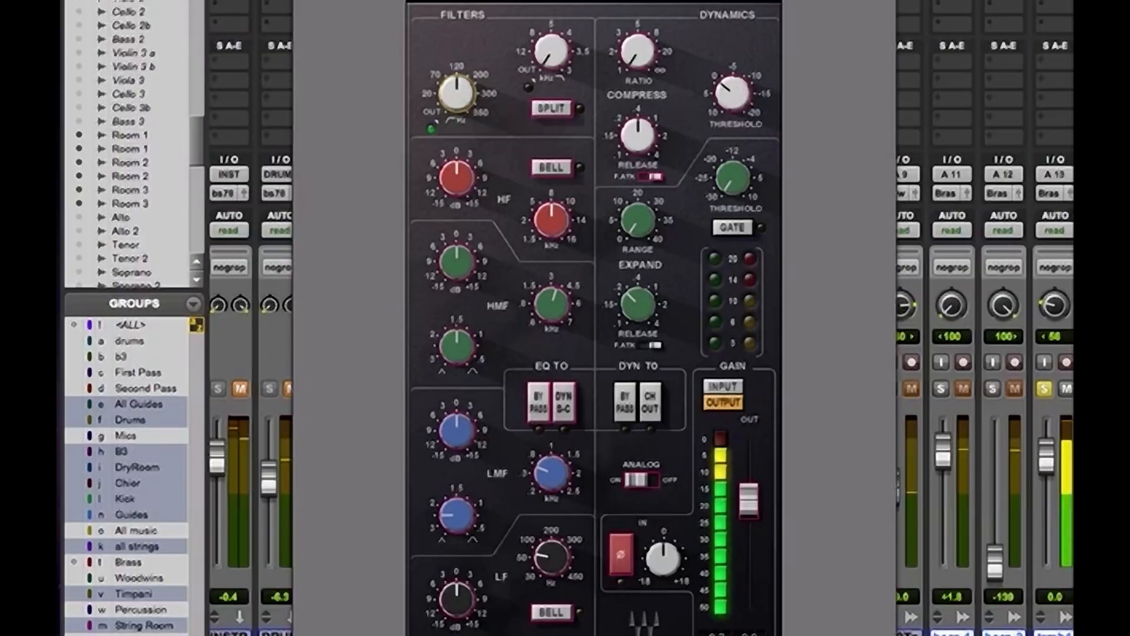
click(666, 1)
click(598, 99)
drag(734, 97, 733, 83)
drag(638, 53, 638, 51)
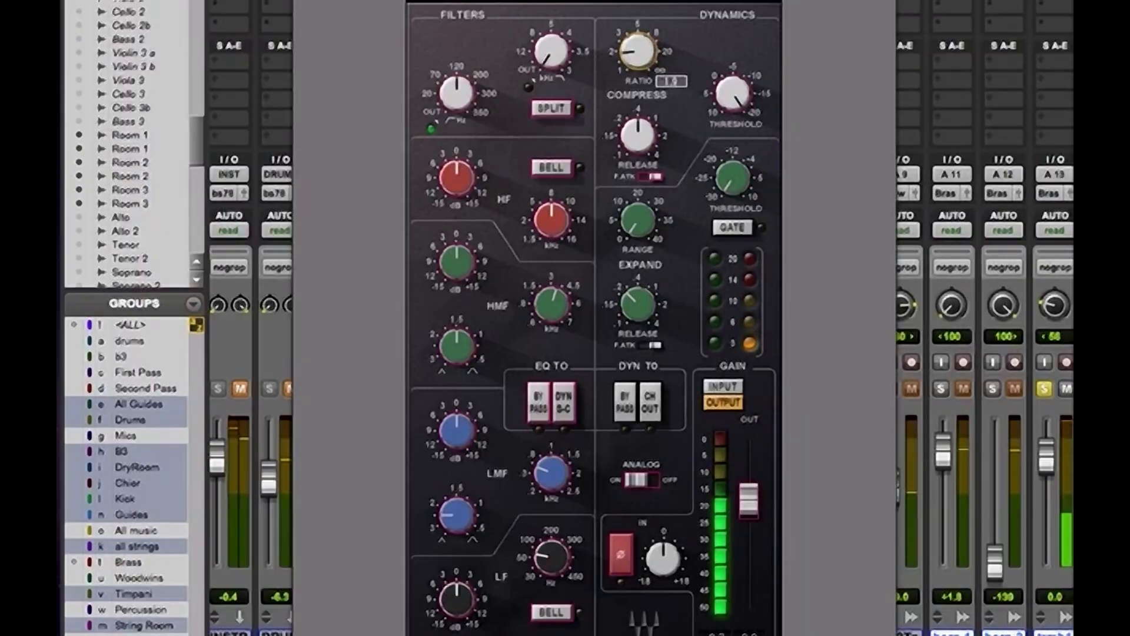
drag(613, 136, 629, 145)
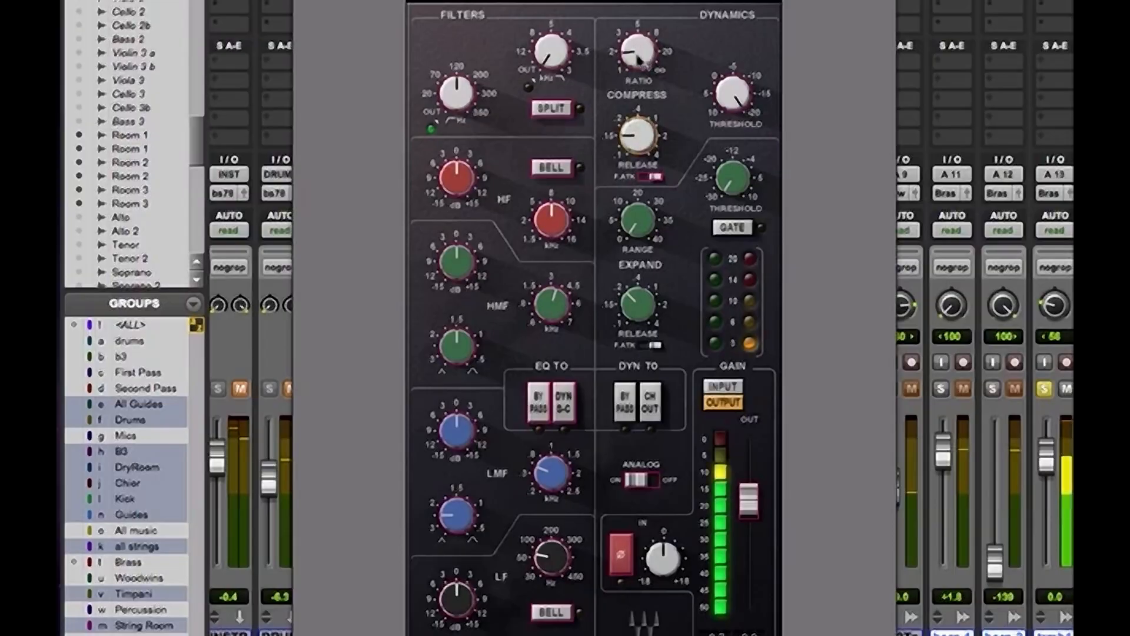
Boost trmb1's HF gain slightly and refine its compressor to a ratio of about 2 and a threshold of about -13
mouse_move(637, 55)
click(472, 180)
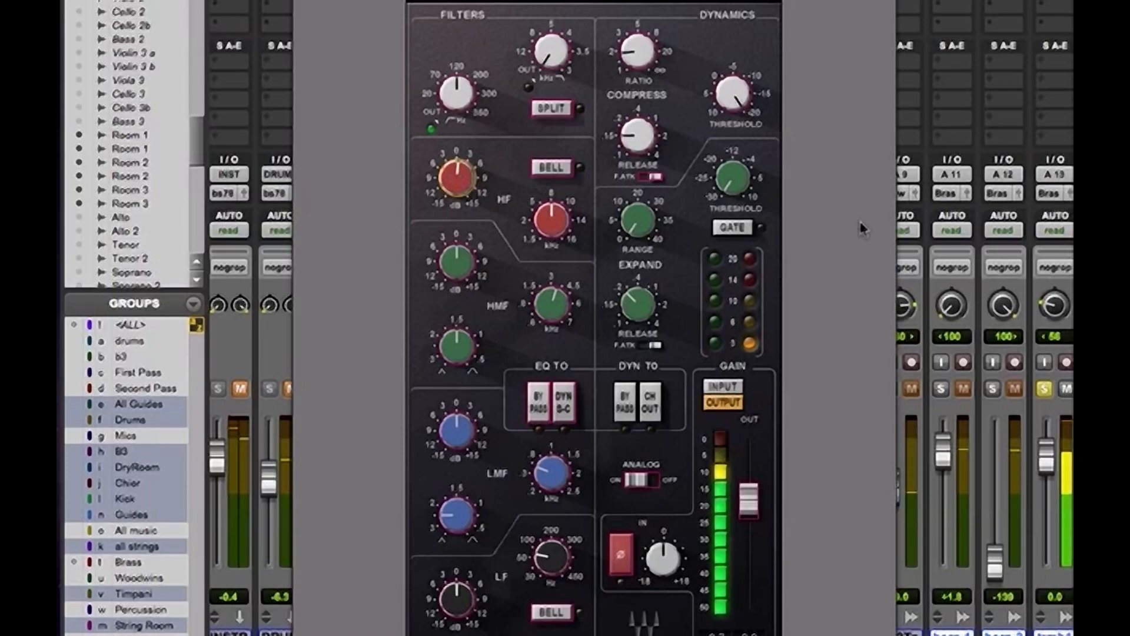
click(641, 67)
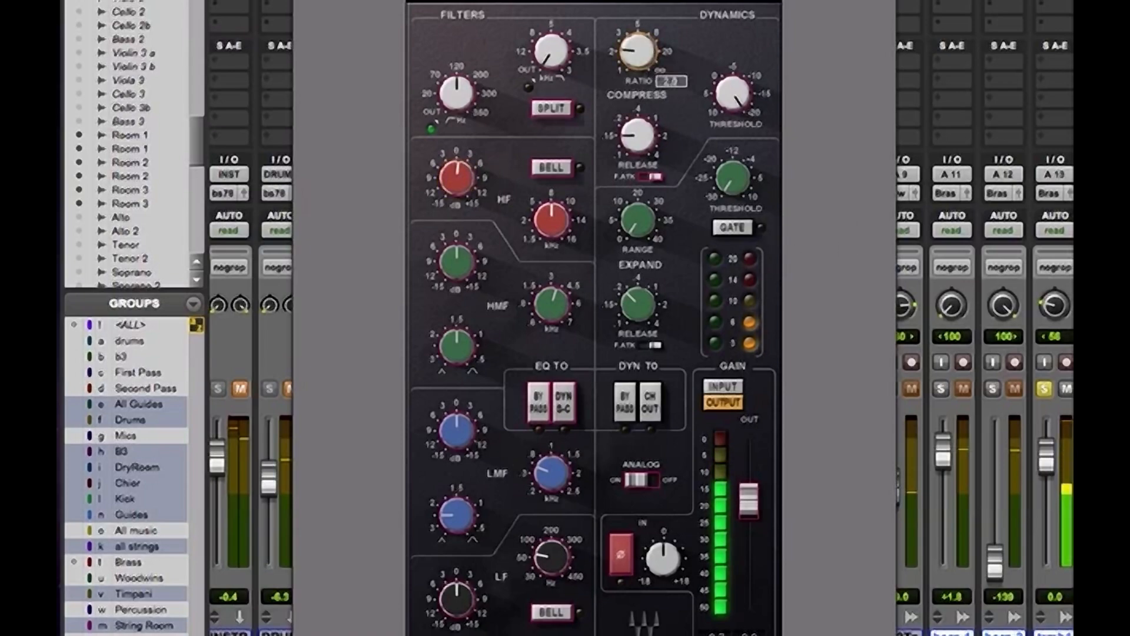
click(732, 93)
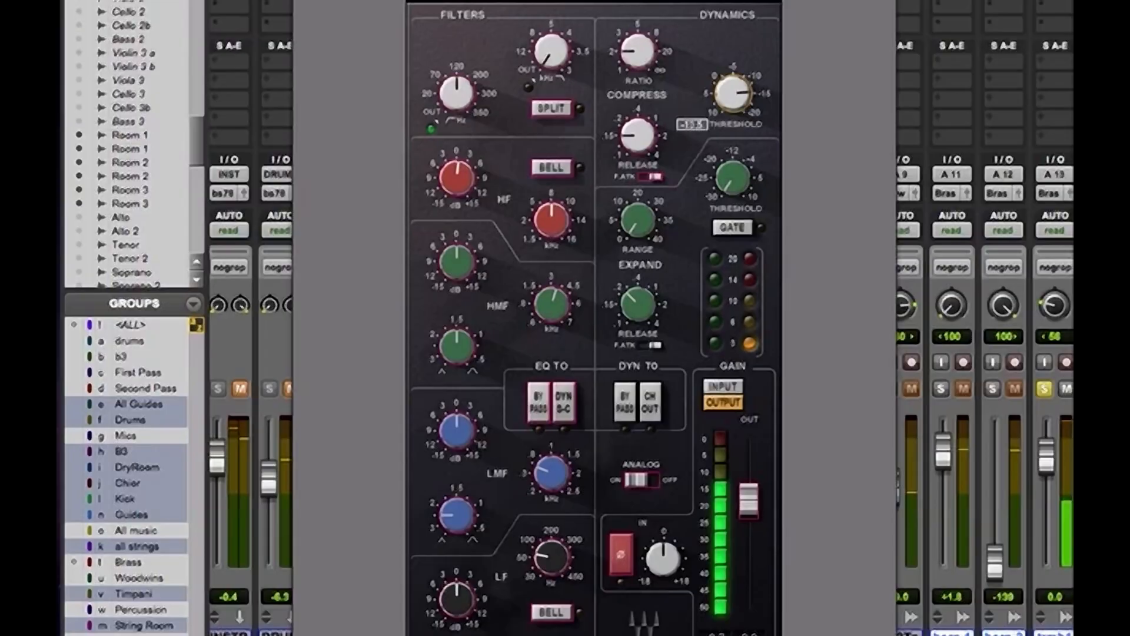
drag(637, 53, 638, 51)
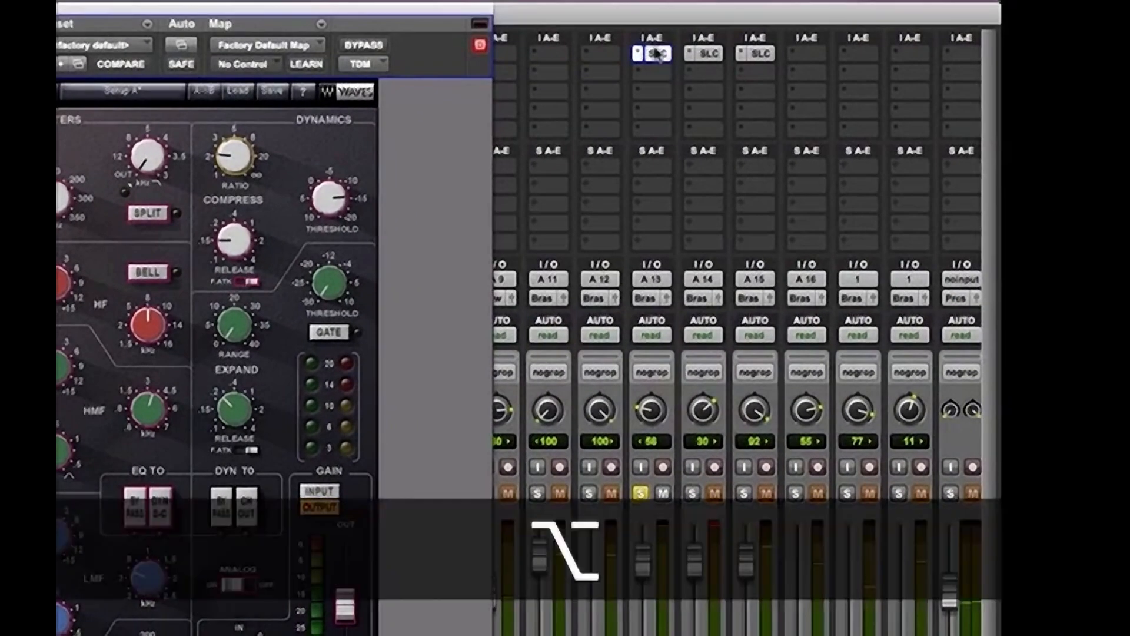
Copy trmb1's SSLChannel onto trmb2 and solo trmb2 and trmb3 with trmb1, clearing the clip indicators
drag(660, 54, 710, 56)
click(693, 494)
click(744, 495)
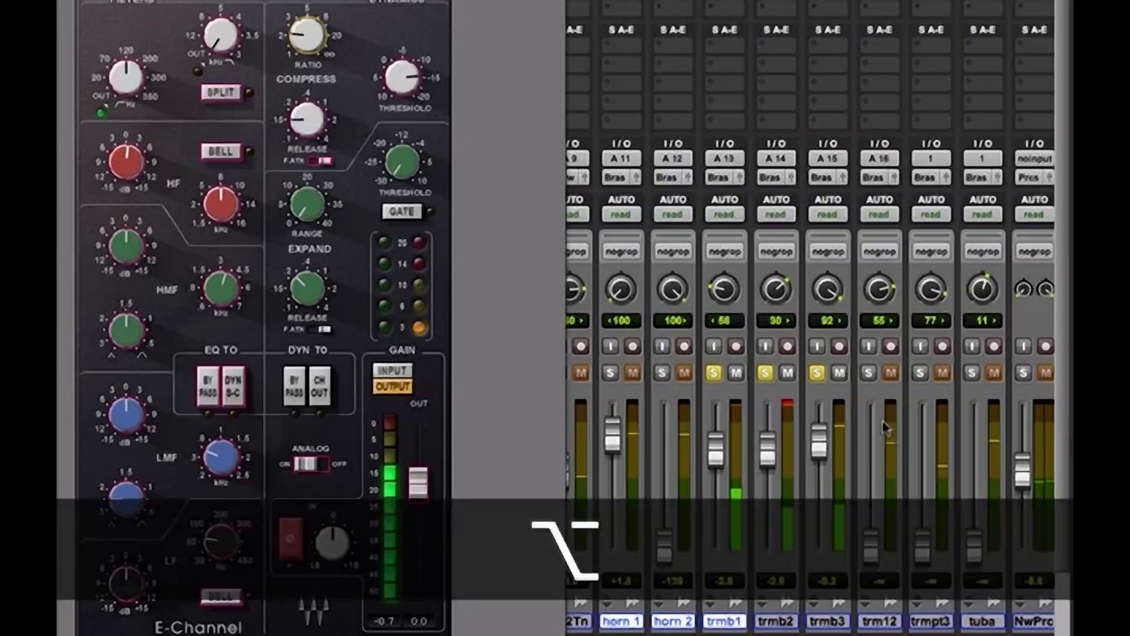
key(alt+c)
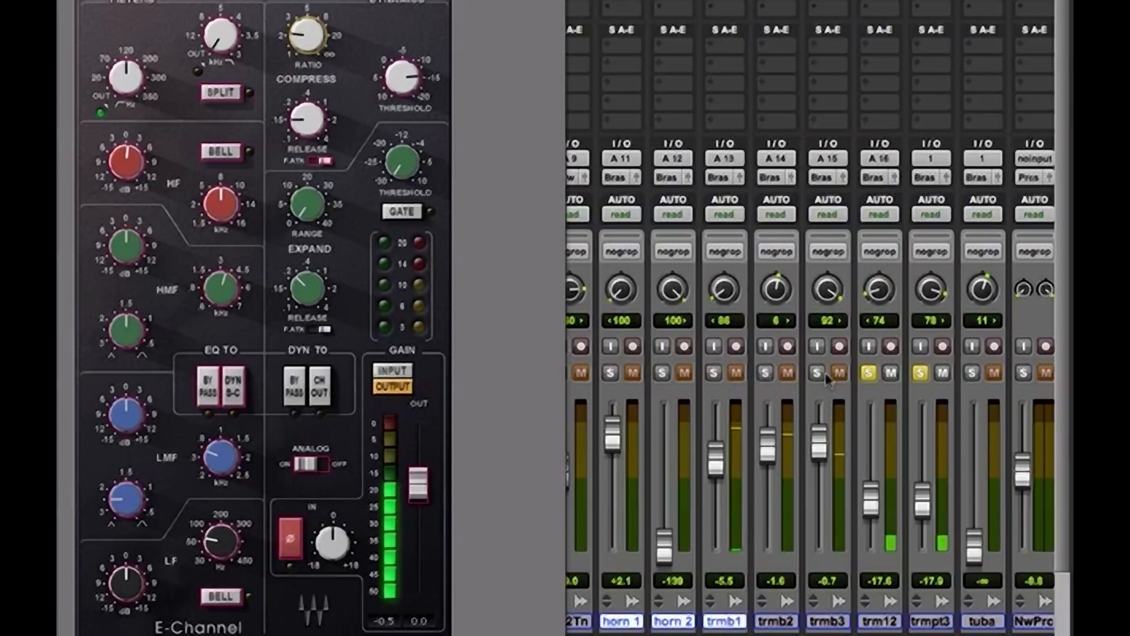
Check the Edit window, return to the mixer and copy trmb1's SSLChannel onto the tuba's first insert
key(super+equal)
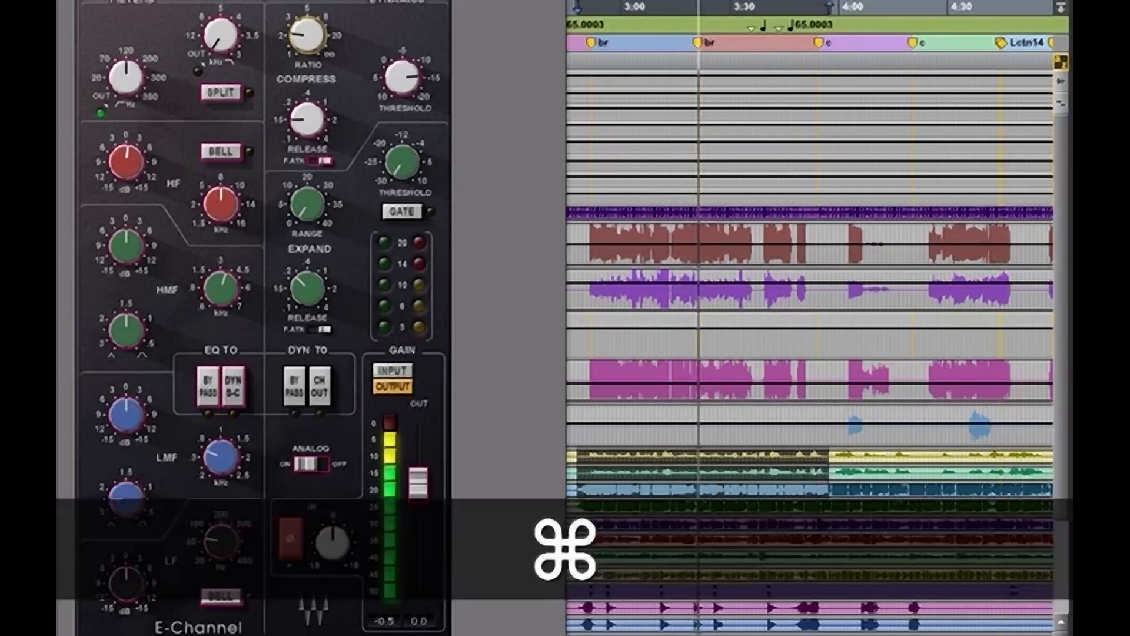
key(super+equal)
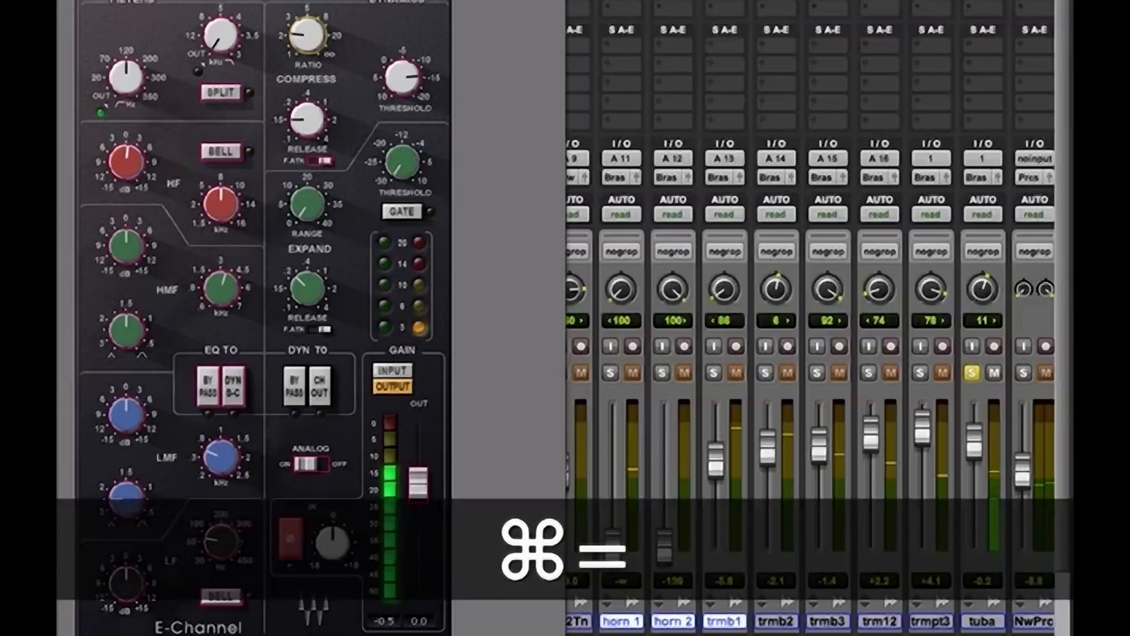
click(949, 101)
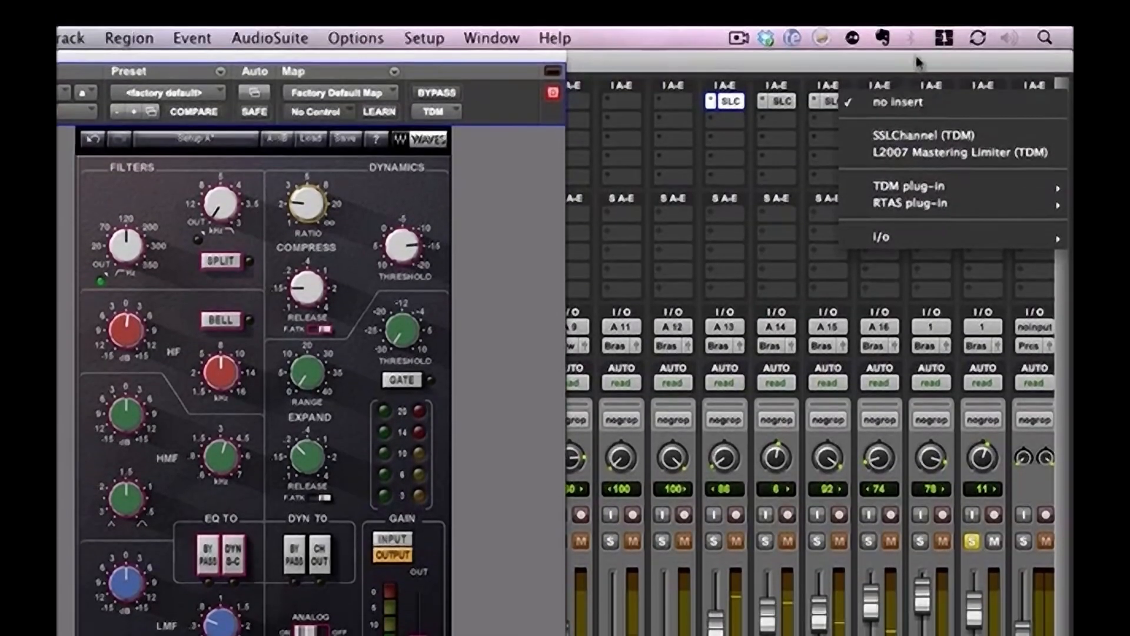
click(875, 104)
key(alt)
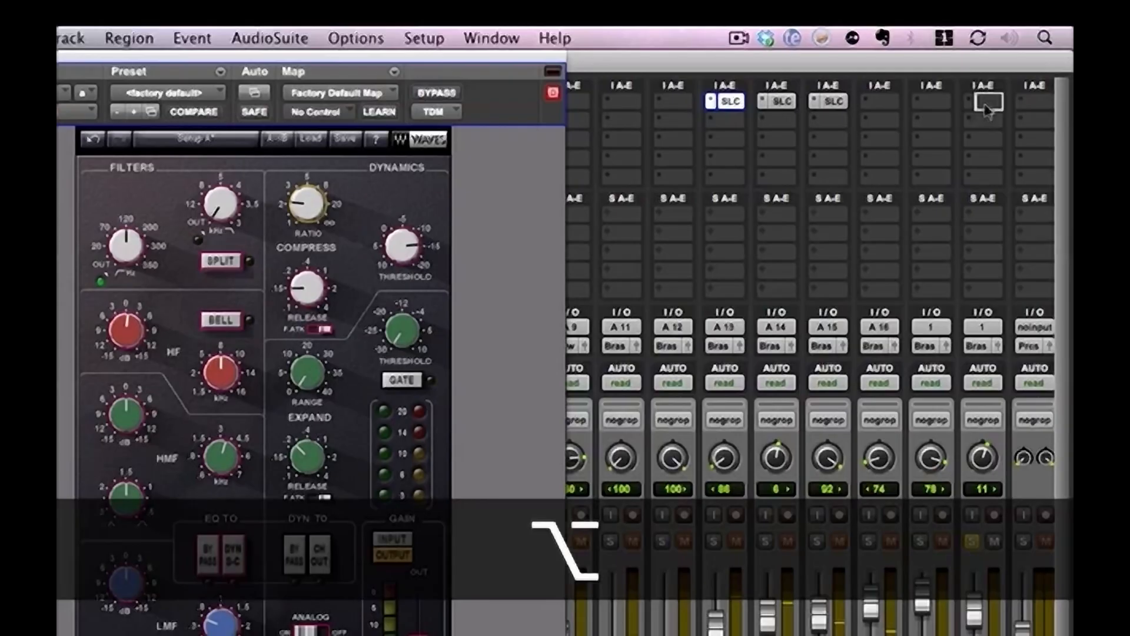
alt+drag(987, 108, 987, 107)
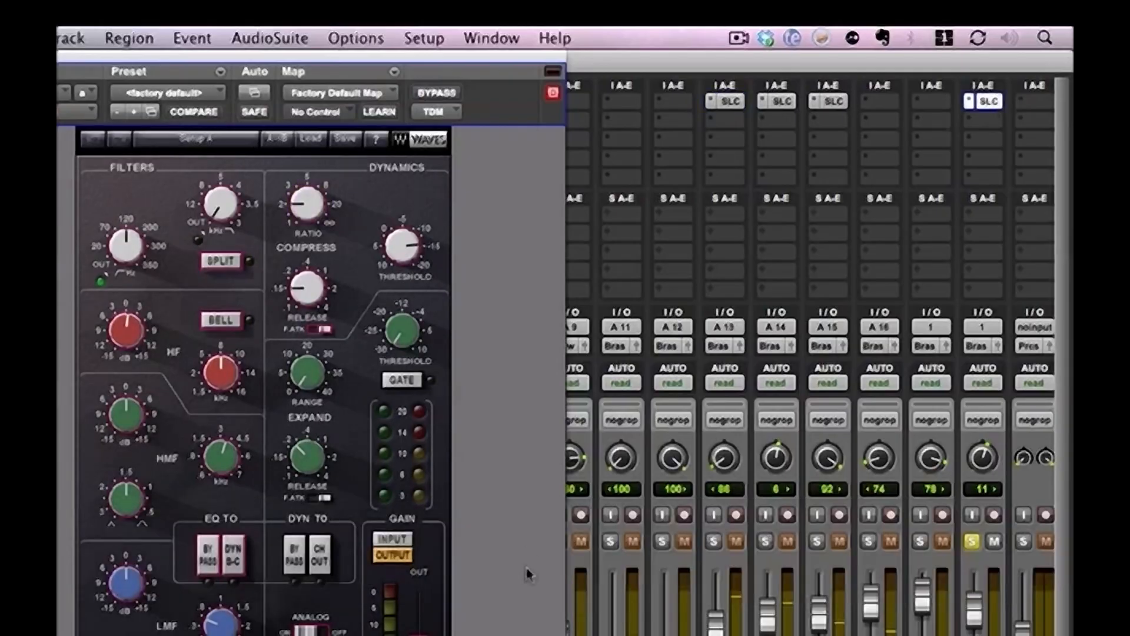
Lower the tuba's high-pass cutoff, boost its LF band as a bell with an adjusted frequency, and close the plug-in
drag(129, 258, 129, 277)
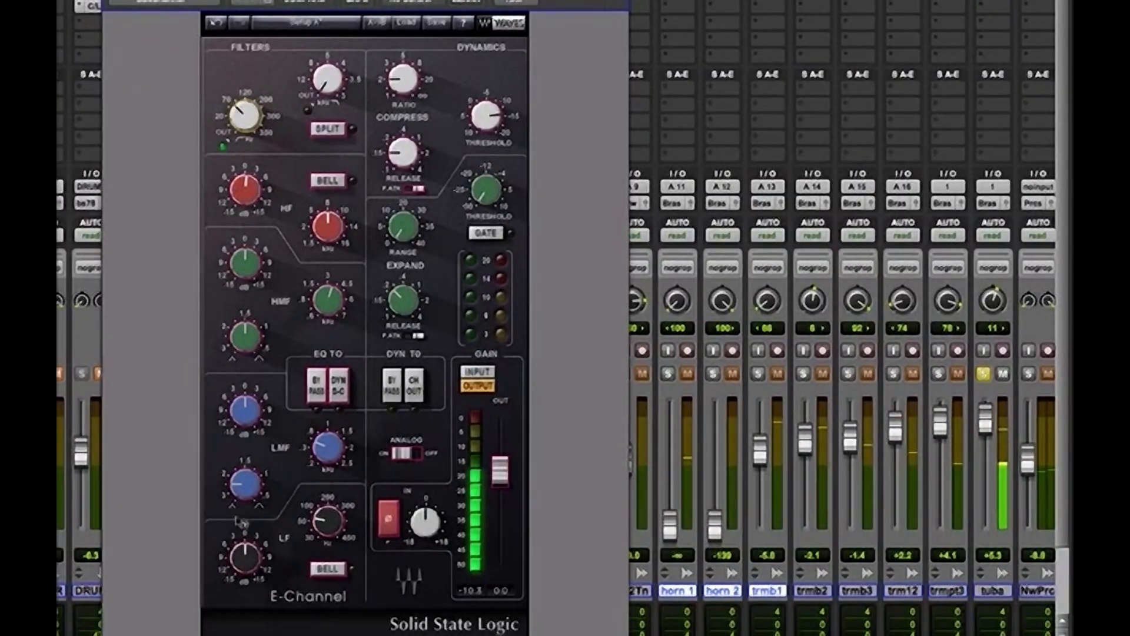
mouse_move(244, 565)
mouse_down()
mouse_move(245, 552)
mouse_move(246, 563)
mouse_up()
click(321, 566)
drag(332, 526, 332, 511)
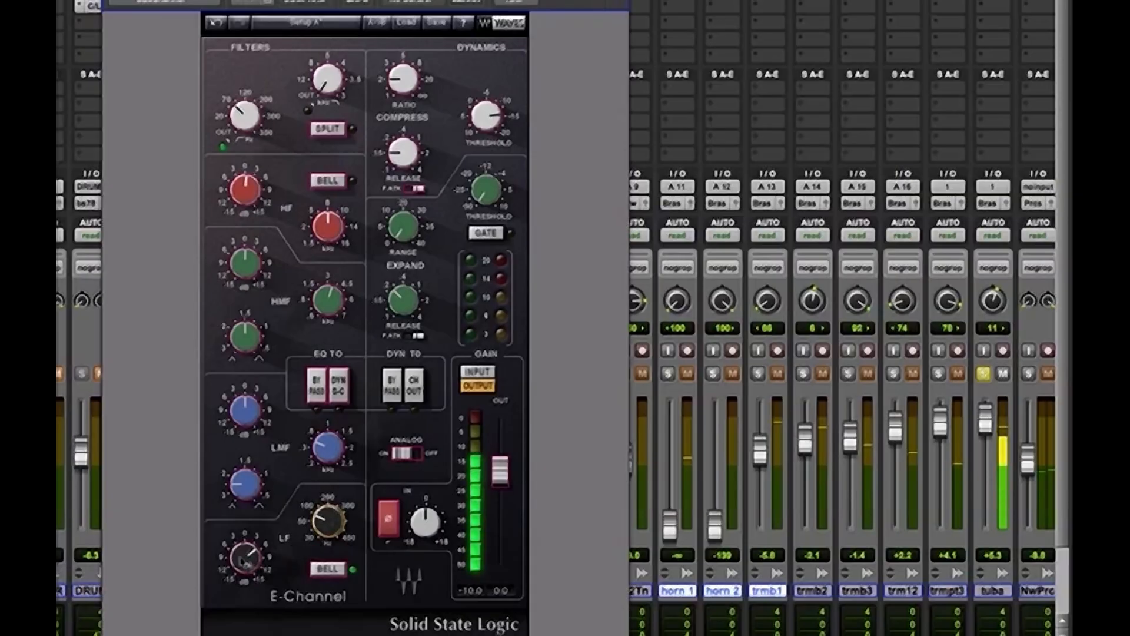
drag(246, 563, 246, 554)
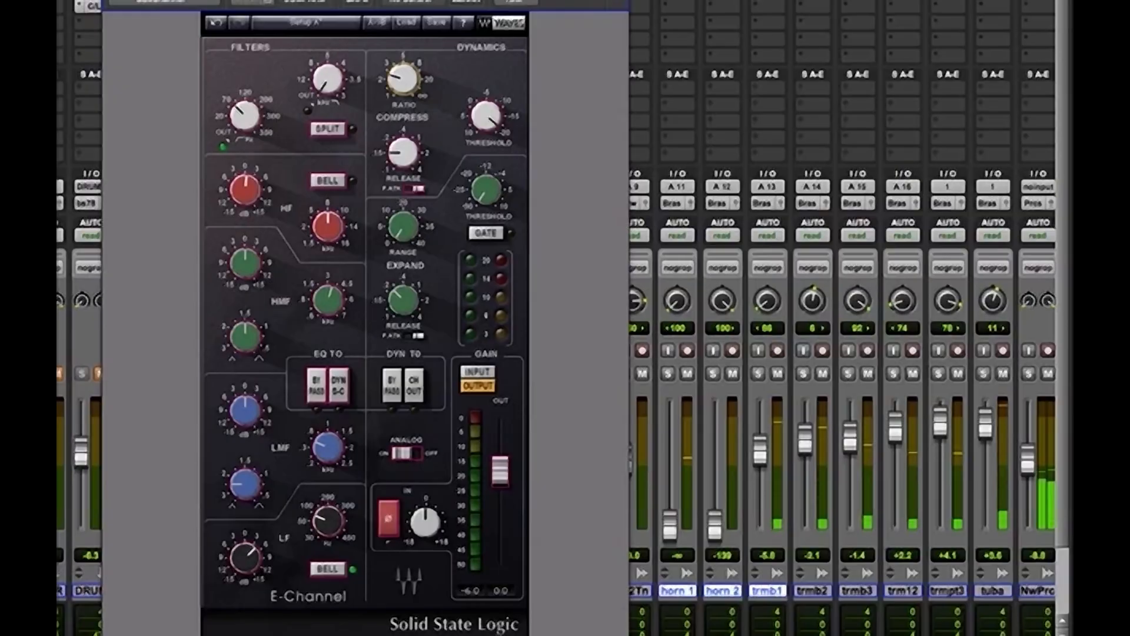
key(super+w)
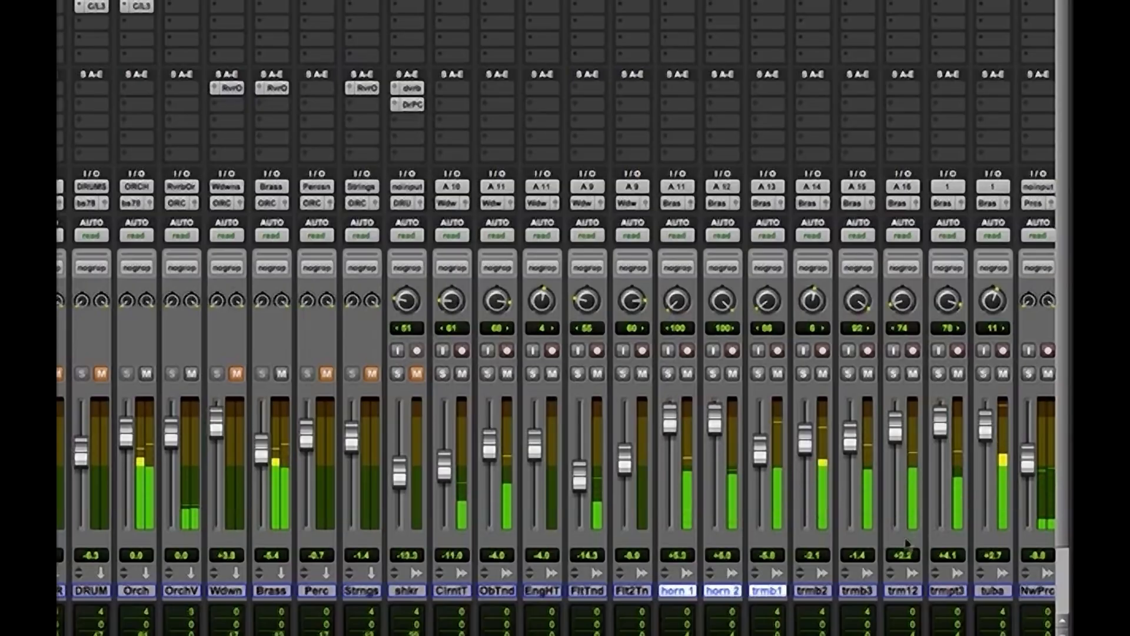
Audition the horns soloed, copy the SSLChannel onto horn 1, and raise its high-pass cutoff with only horn 1 soloed
click(669, 375)
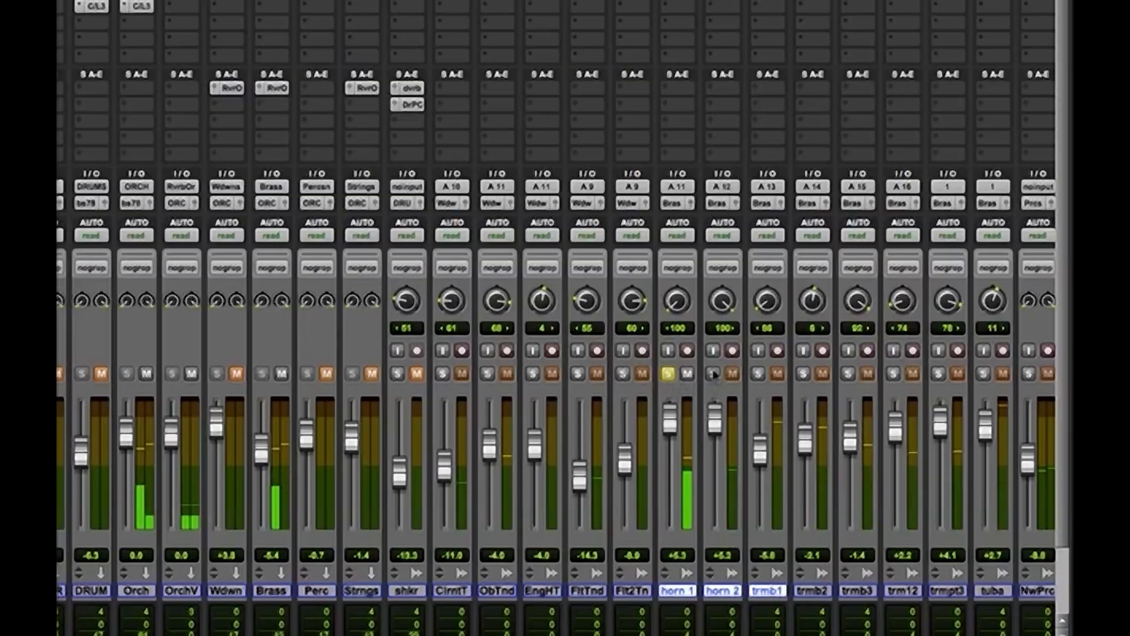
click(713, 375)
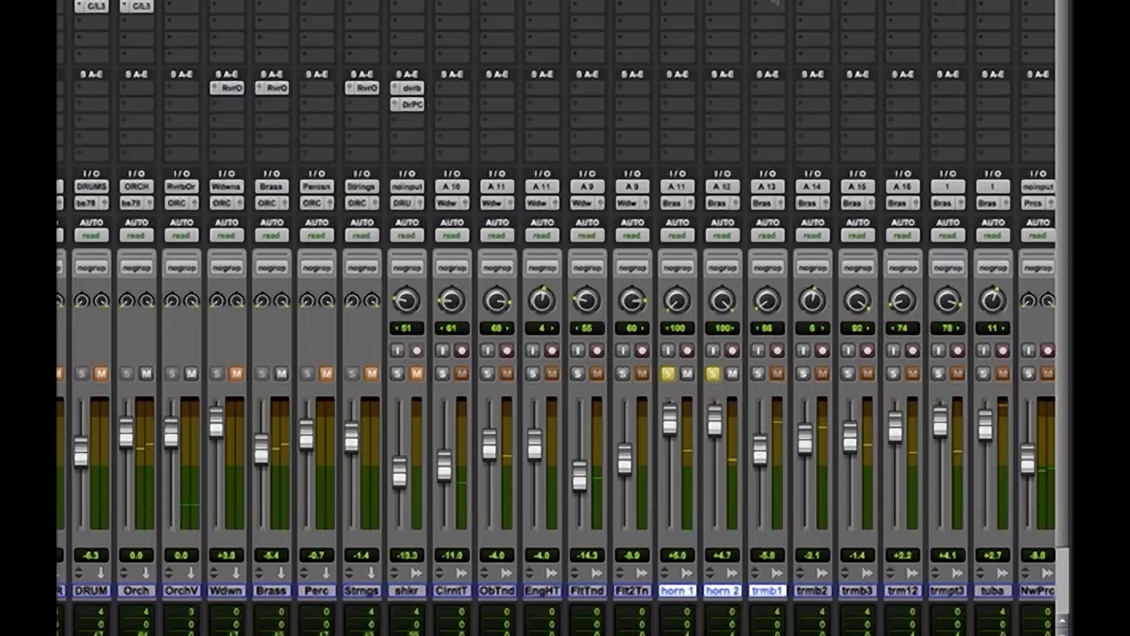
key(alt)
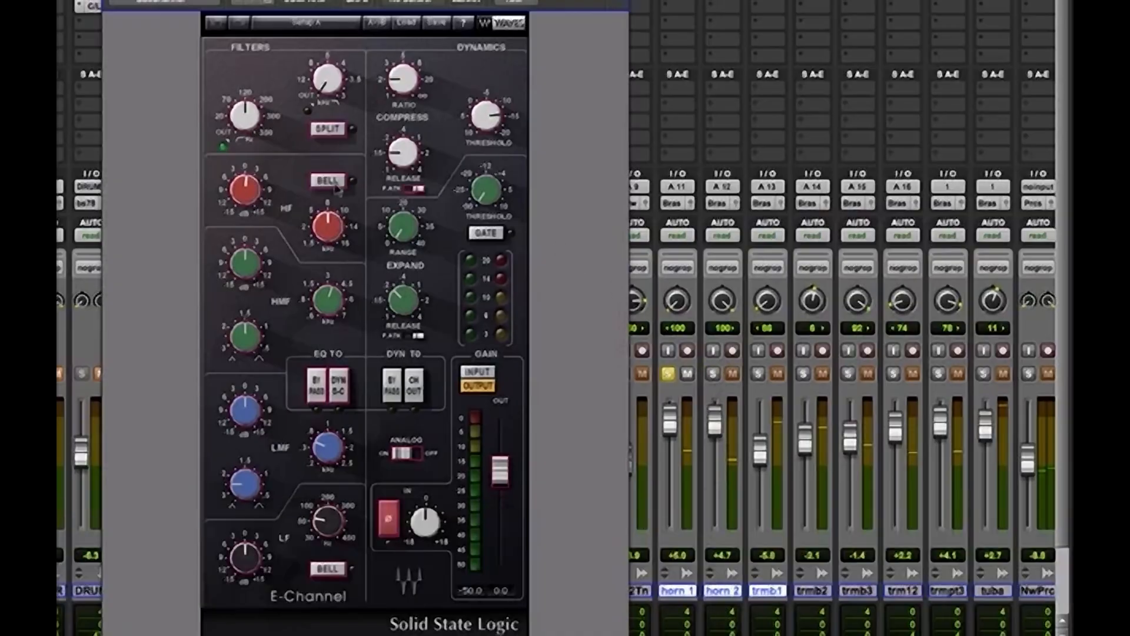
mouse_move(247, 112)
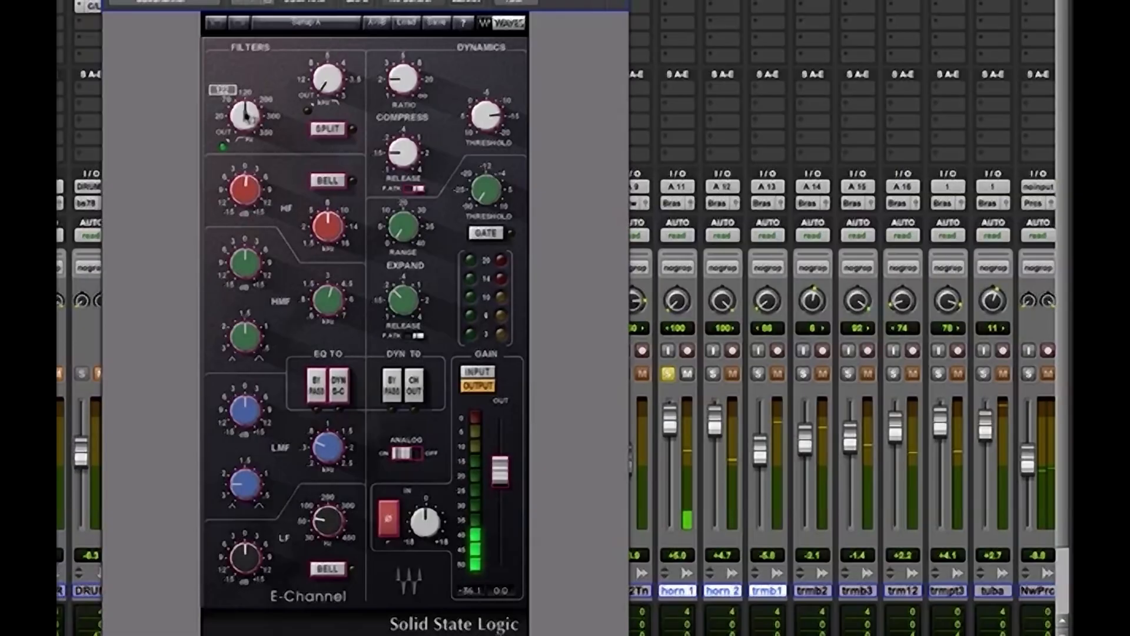
drag(247, 116, 247, 125)
drag(245, 115, 245, 90)
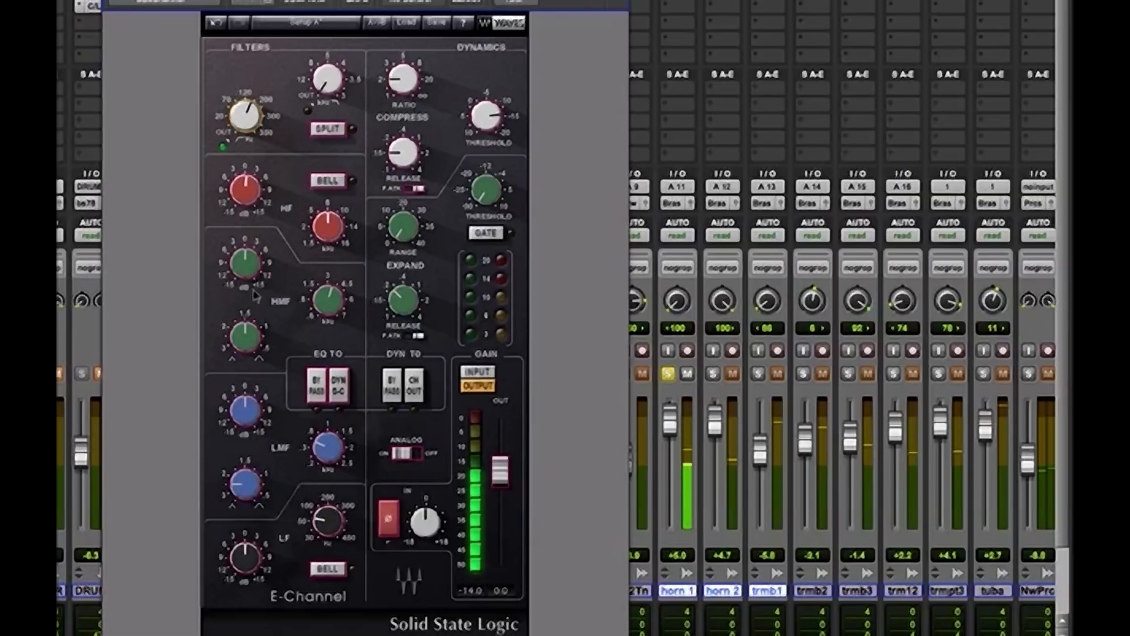
Boost horn 1's LMF band with a lowered frequency and raise its HF gain slightly
drag(247, 427, 247, 410)
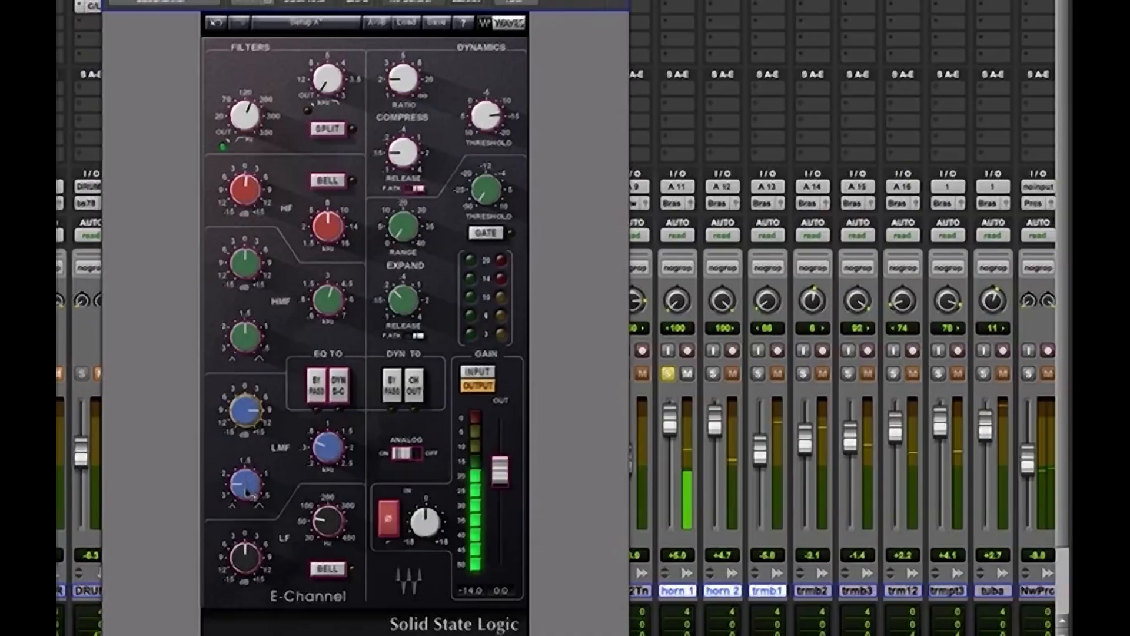
mouse_move(314, 452)
mouse_down()
mouse_move(314, 442)
mouse_move(314, 457)
mouse_up()
drag(243, 431, 243, 417)
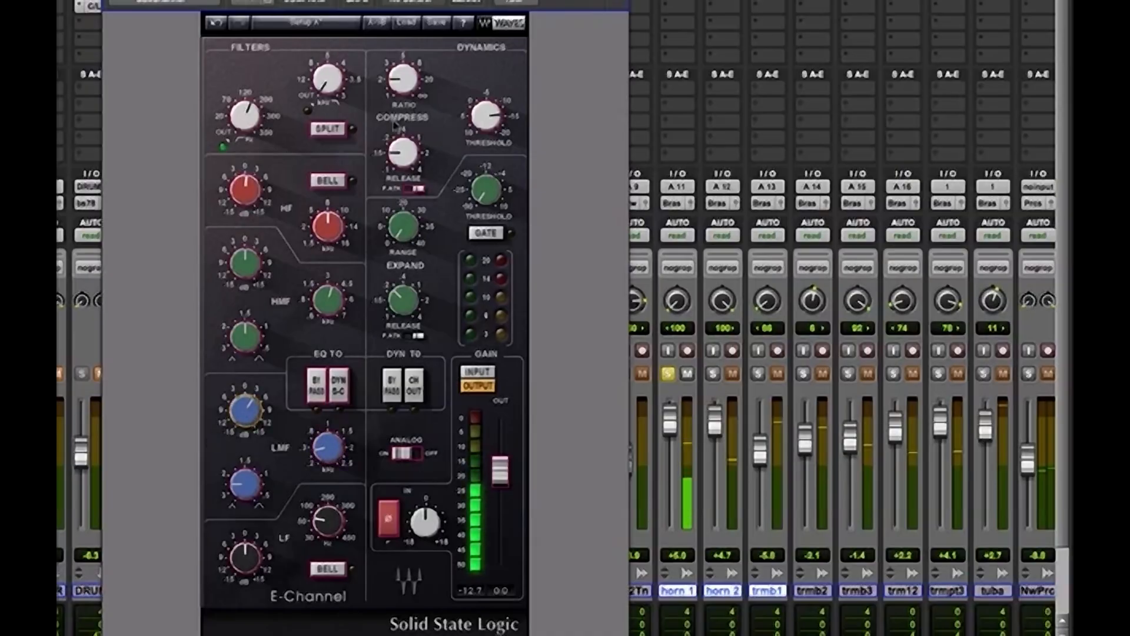
drag(244, 192, 244, 182)
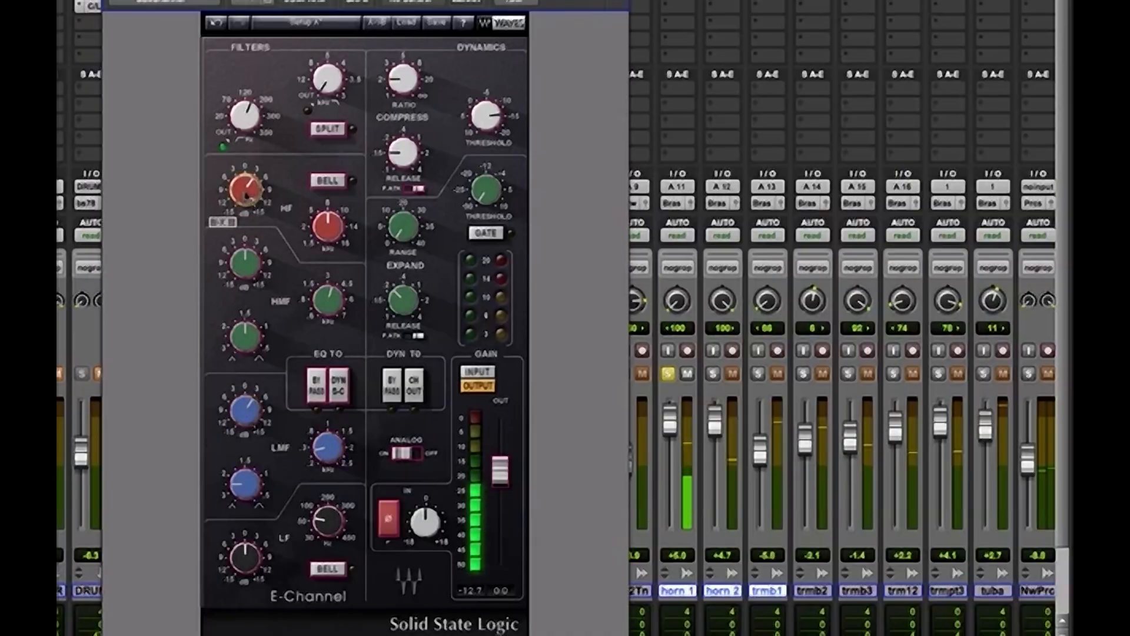
Raise horn 1's compressor ratio slightly, adjust its threshold for a little more compression, and close the plug-in
drag(402, 78, 402, 80)
click(486, 116)
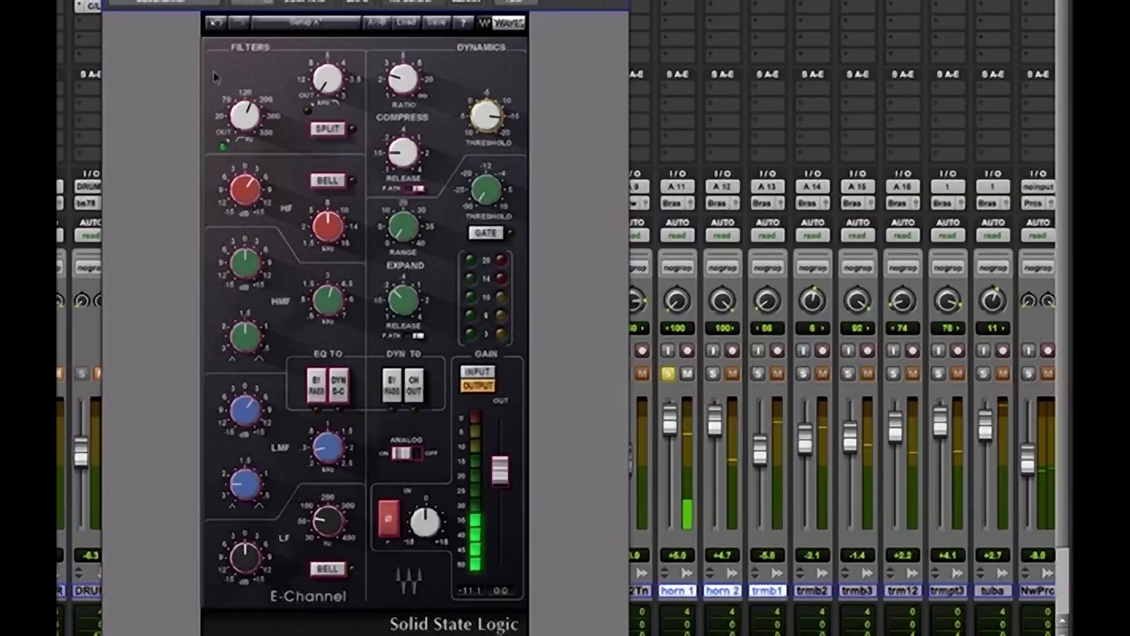
click(110, 1)
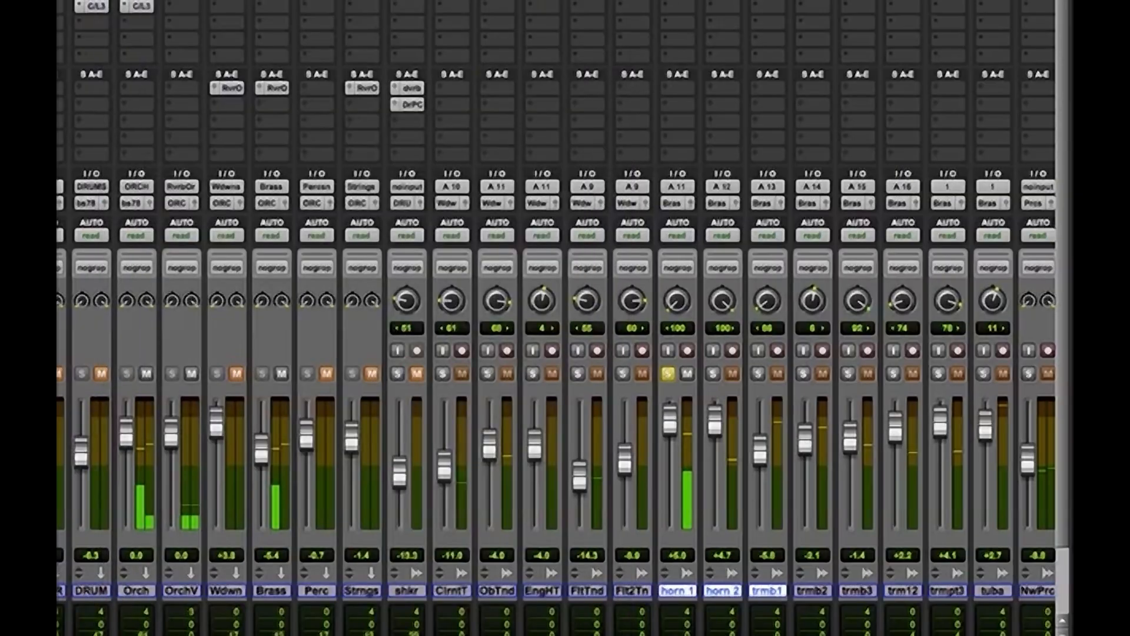
Copy horn 1's SSLChannel onto horn 2, solo horn 2 as well, and raise the channel strip's output to 2.1
key(alt)
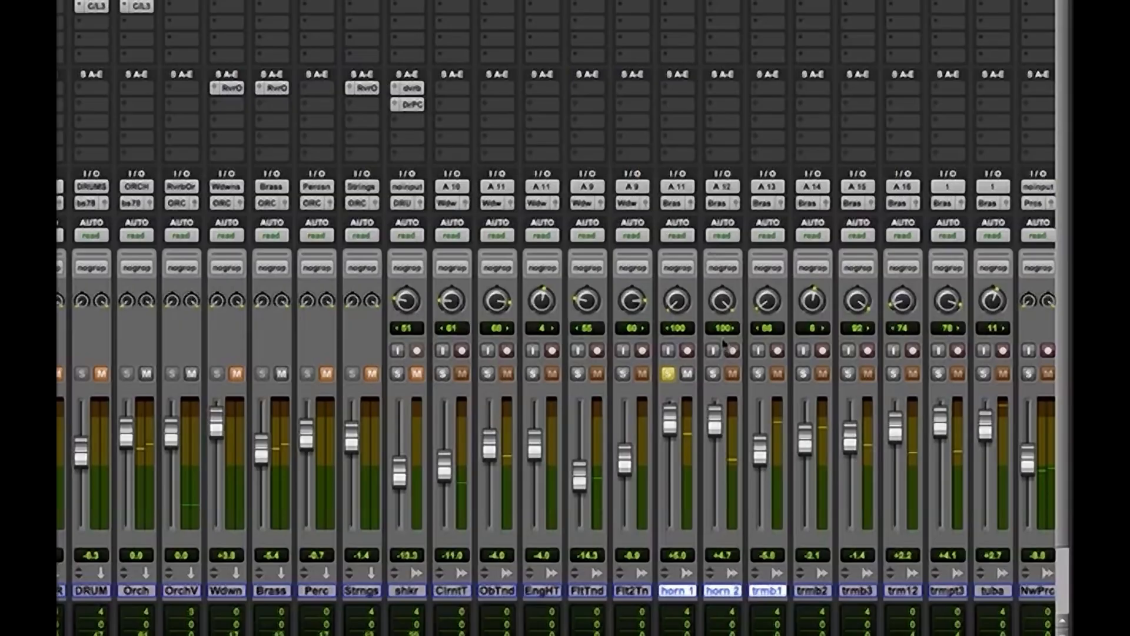
click(713, 374)
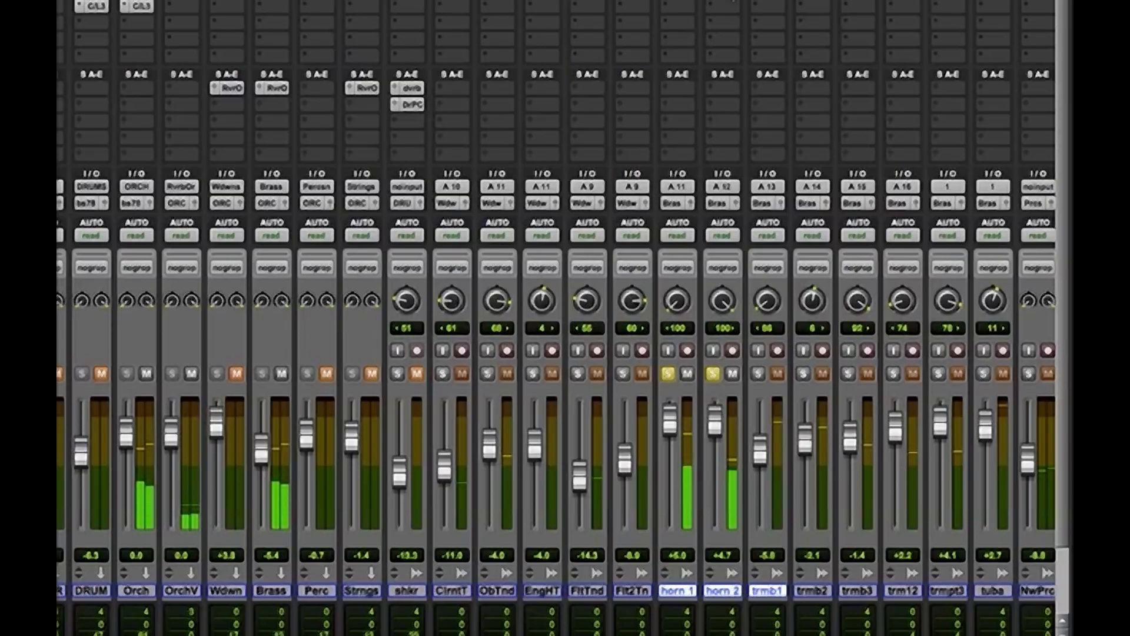
click(730, 0)
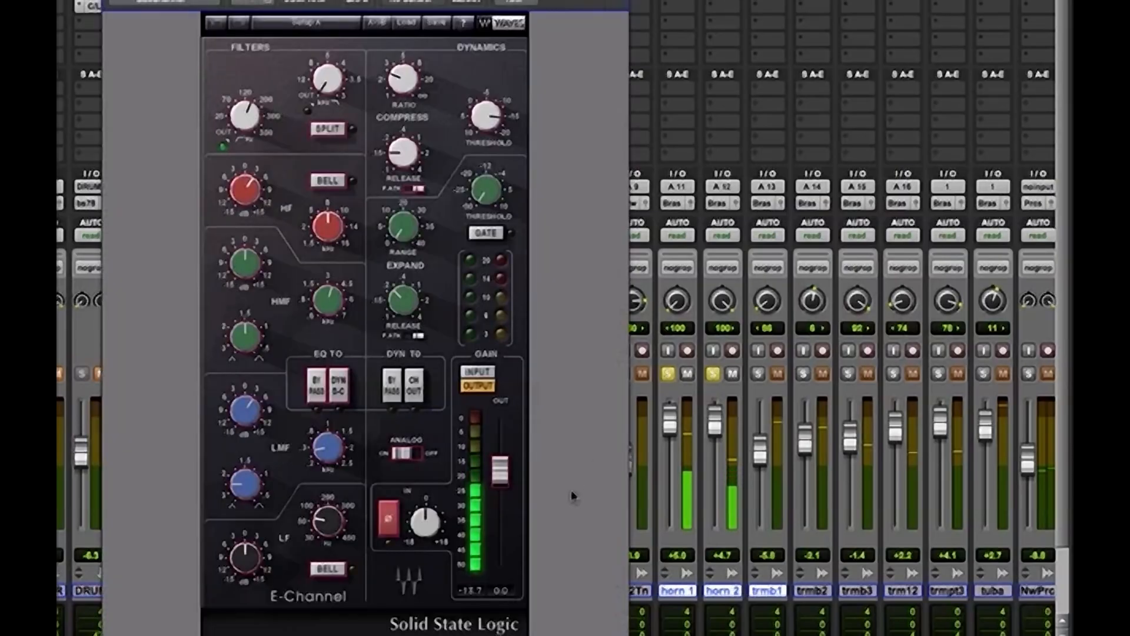
drag(500, 471, 500, 463)
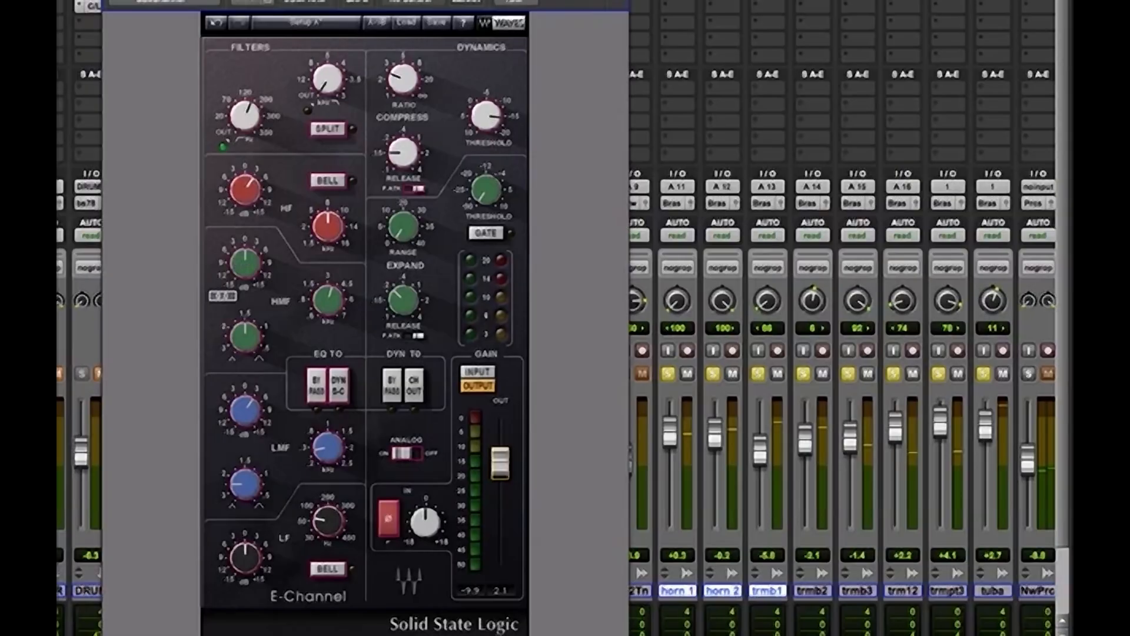
key(super+w)
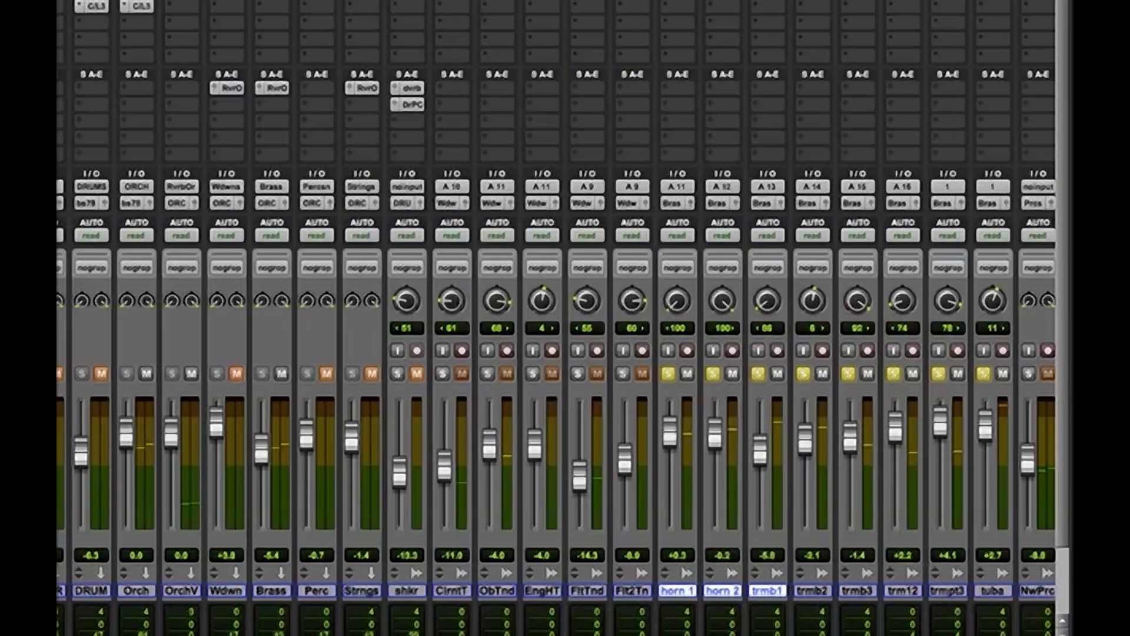
Enable the Brass group, lower its faders together to about -5.3 on horn 1, clear the clip indicators, and raise the Brass aux to 0.0
key(t)
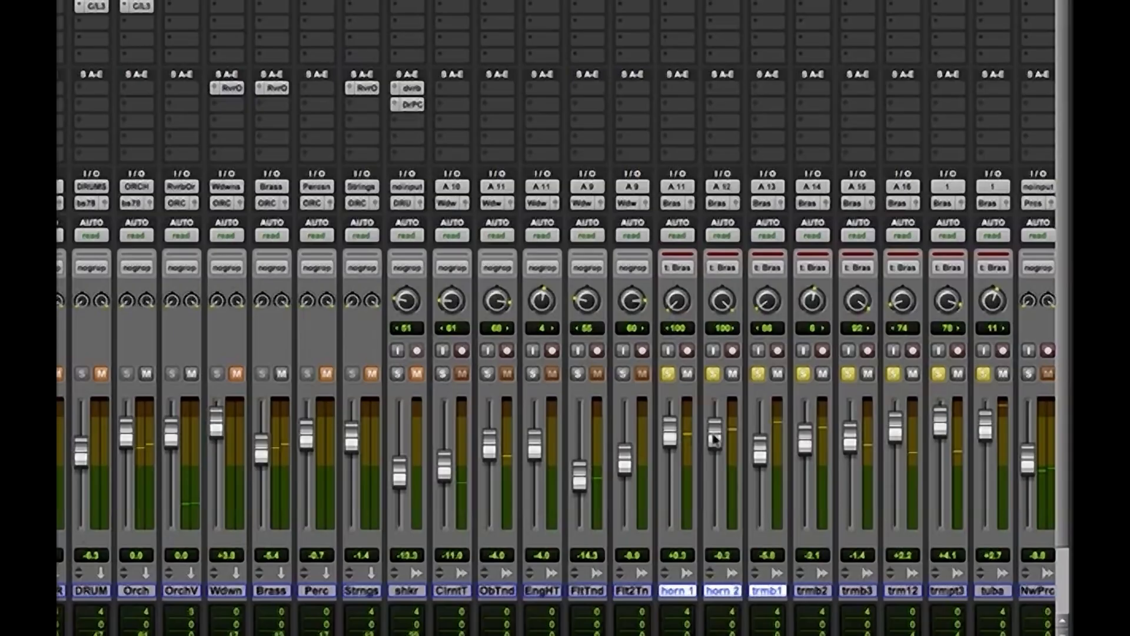
drag(714, 439, 718, 455)
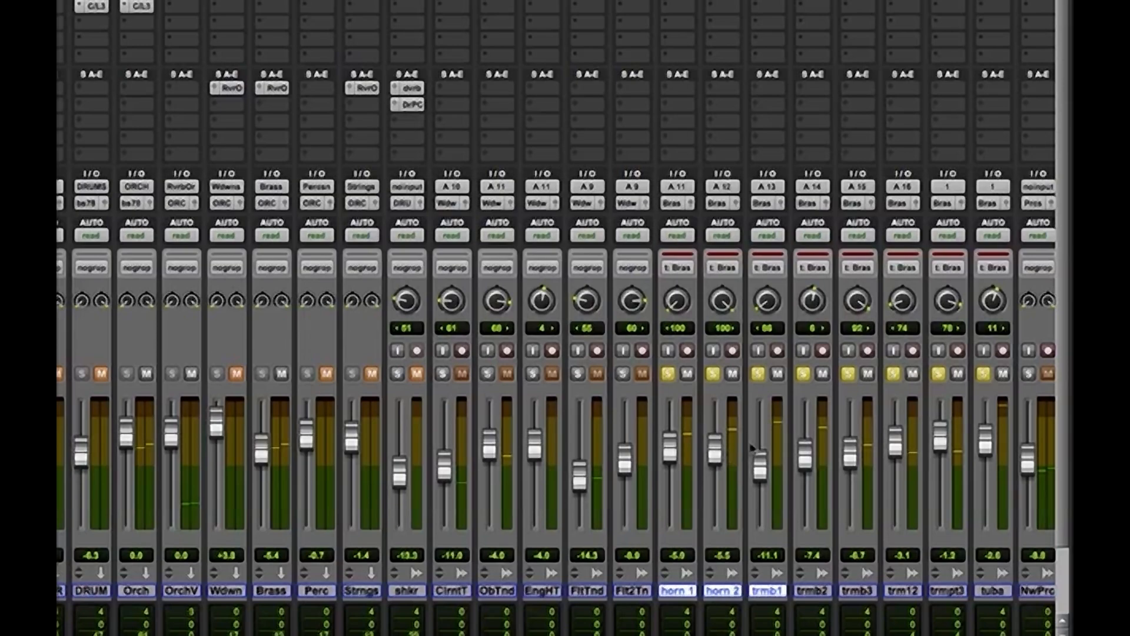
key(alt+c)
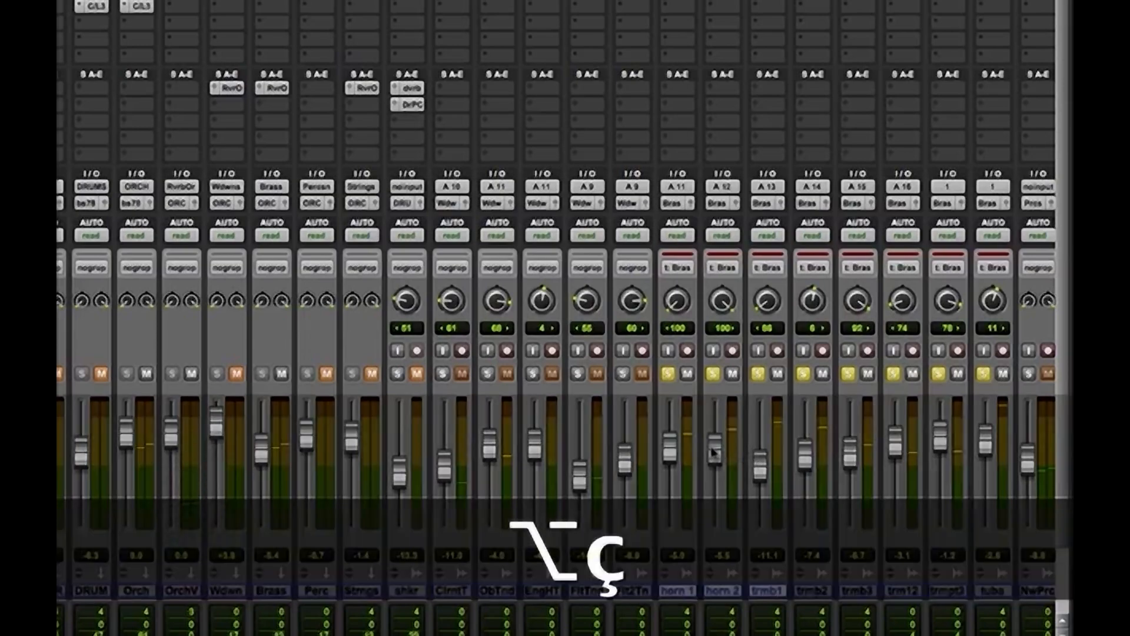
drag(714, 452, 715, 454)
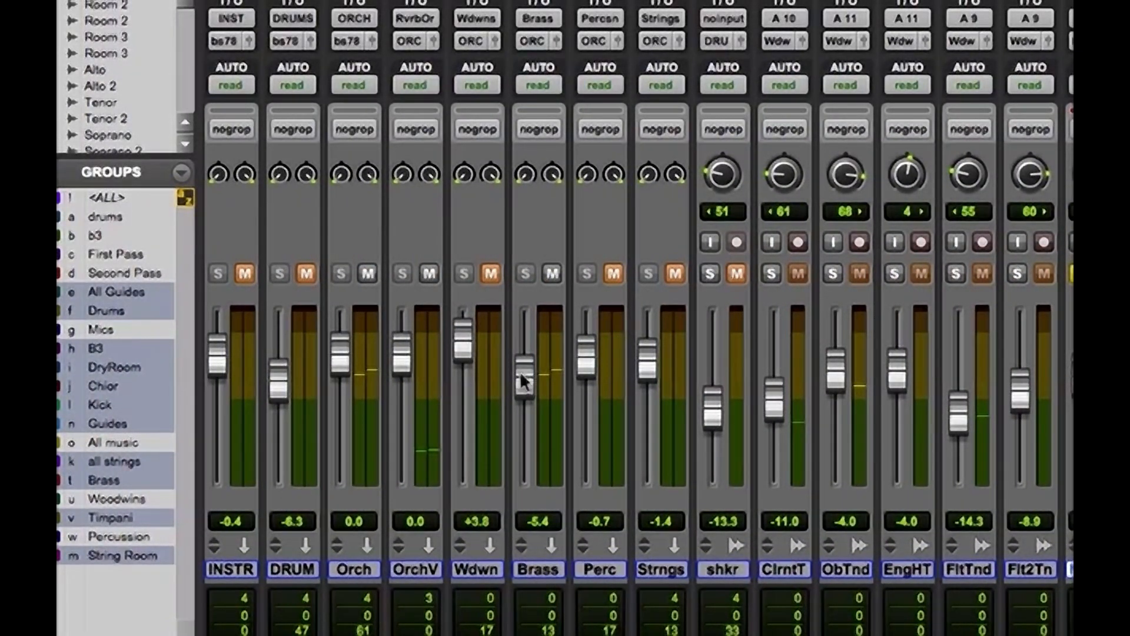
drag(521, 372, 525, 357)
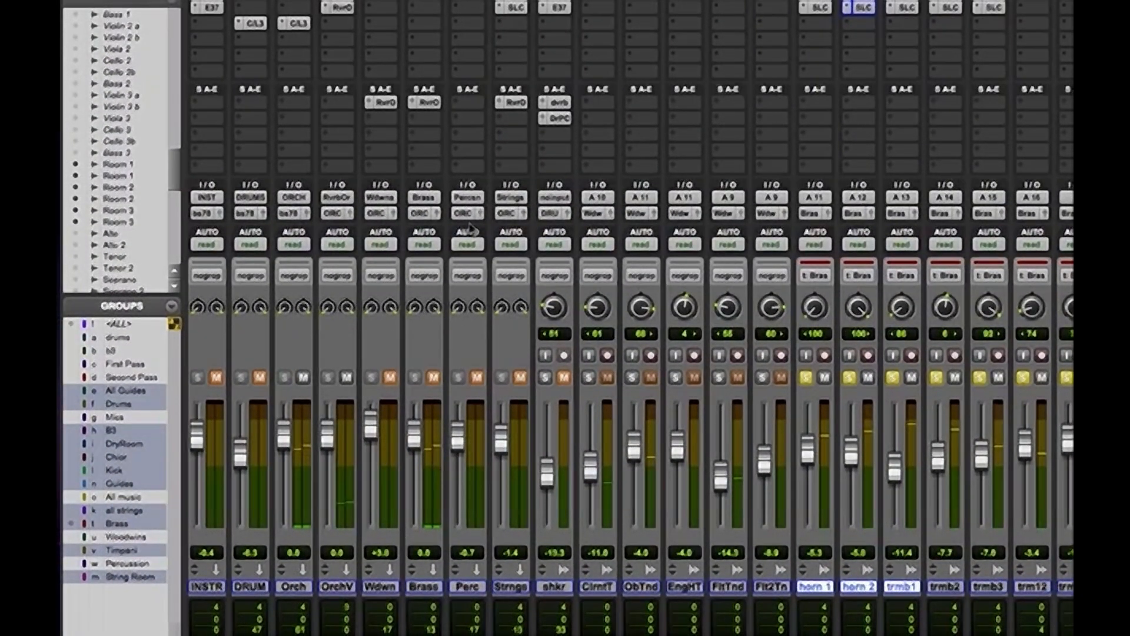
Switch to the Edit window, stop playback, and solo the percussion tracks from NwPr downward in place of the brass
key(super+equal)
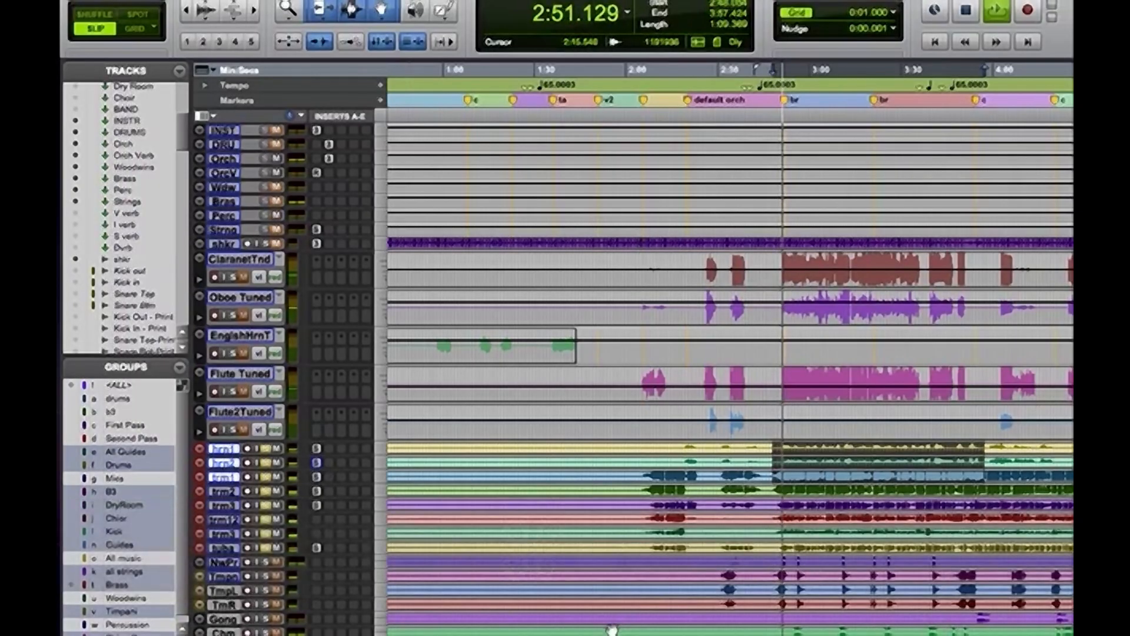
key(space)
alt+click(265, 551)
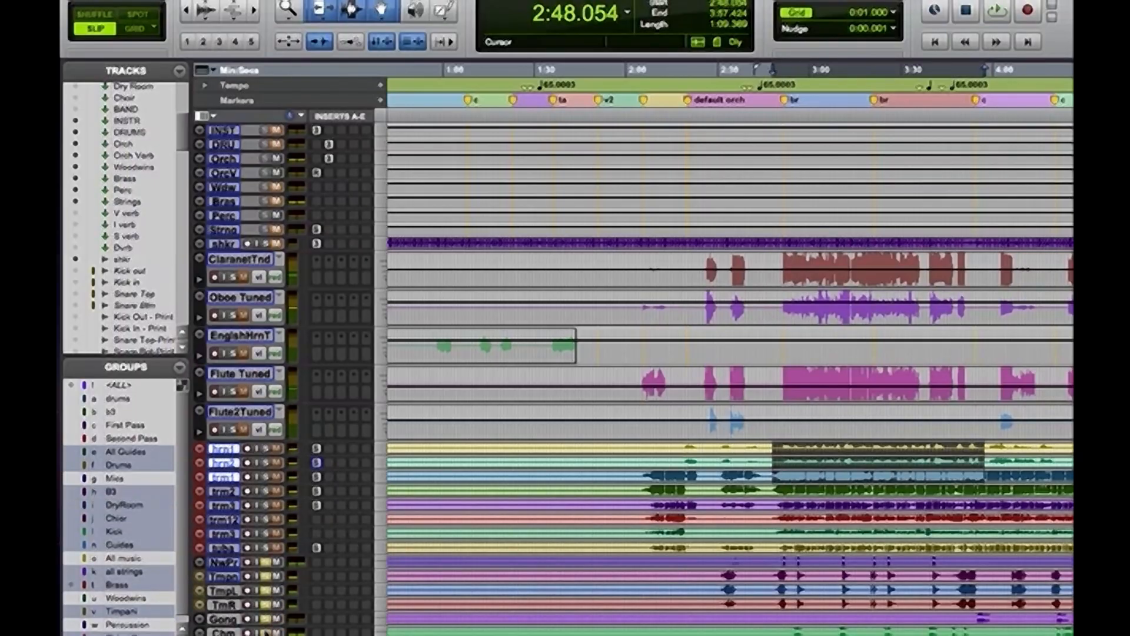
scroll(730, 371, down, 1)
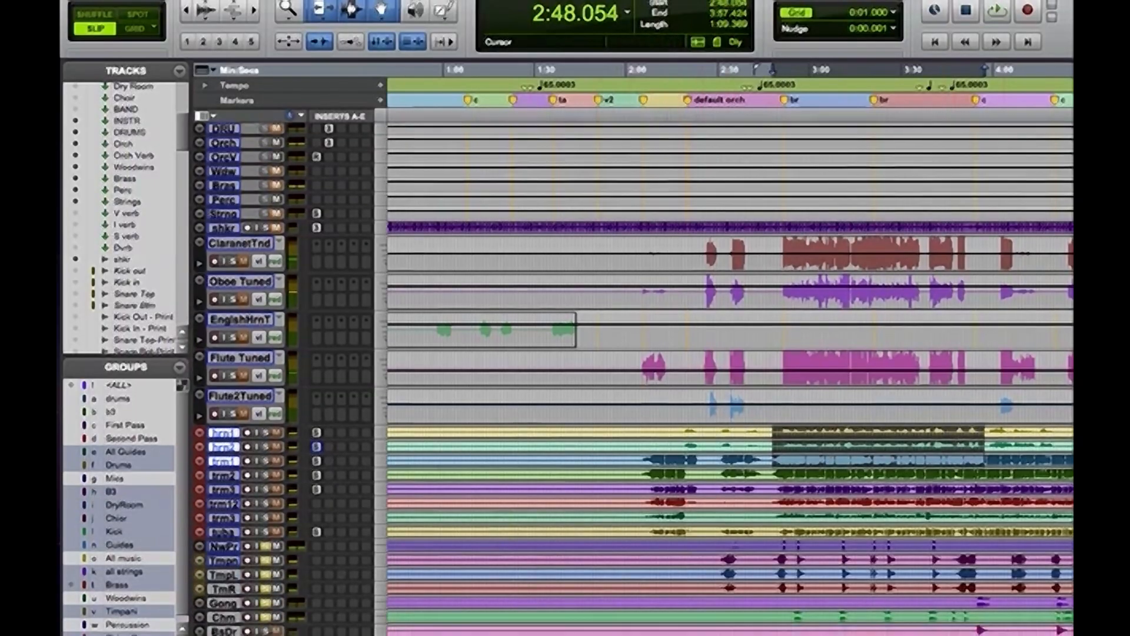
scroll(730, 371, down, 3)
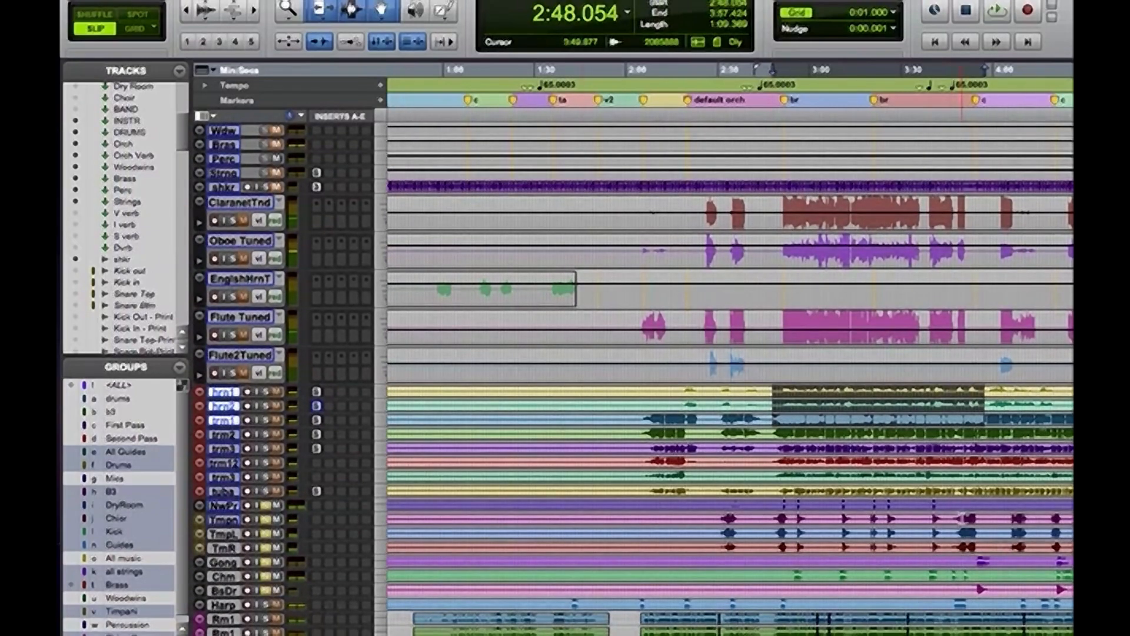
Select the percussion hit from about 3:10 to 3:15 across the NwPr through Chm tracks
drag(841, 502, 852, 575)
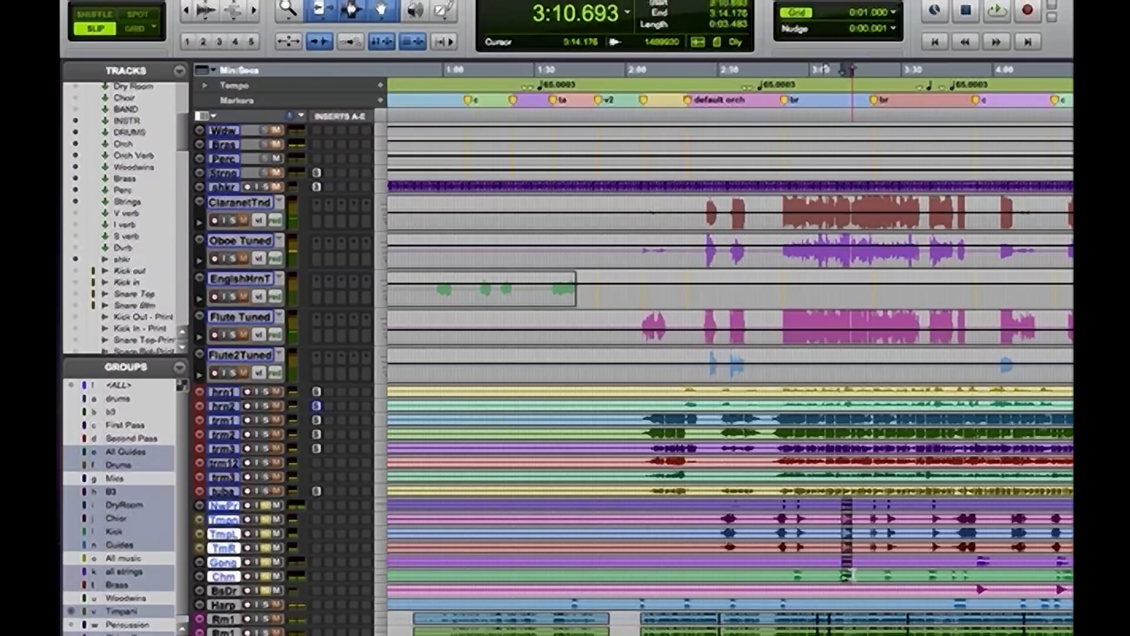
key(super+bracketright)
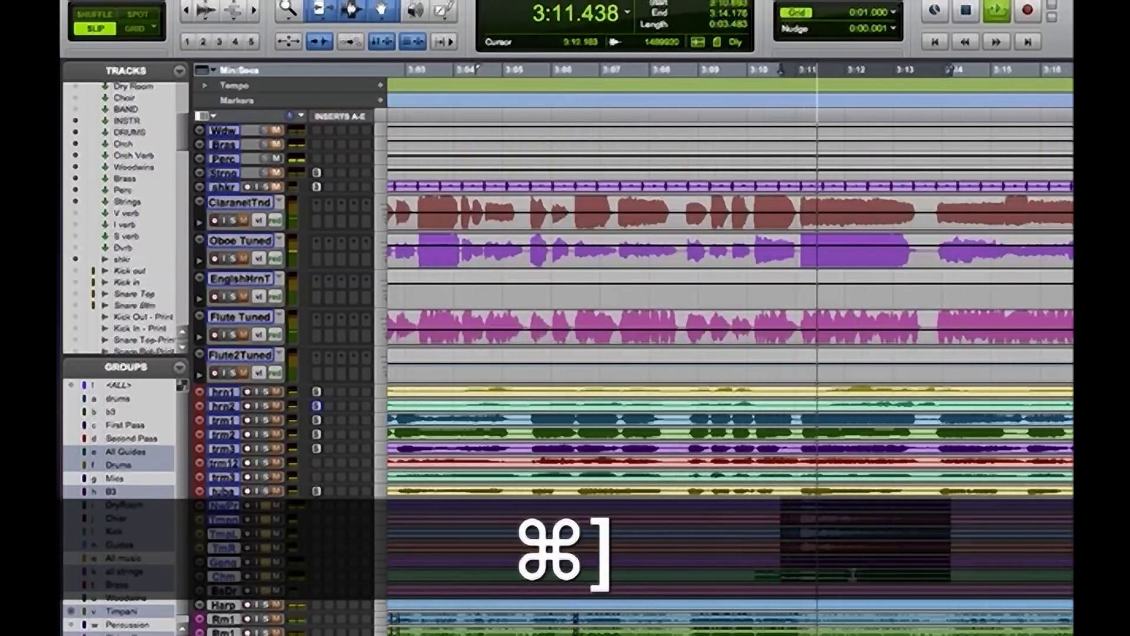
drag(750, 575, 994, 514)
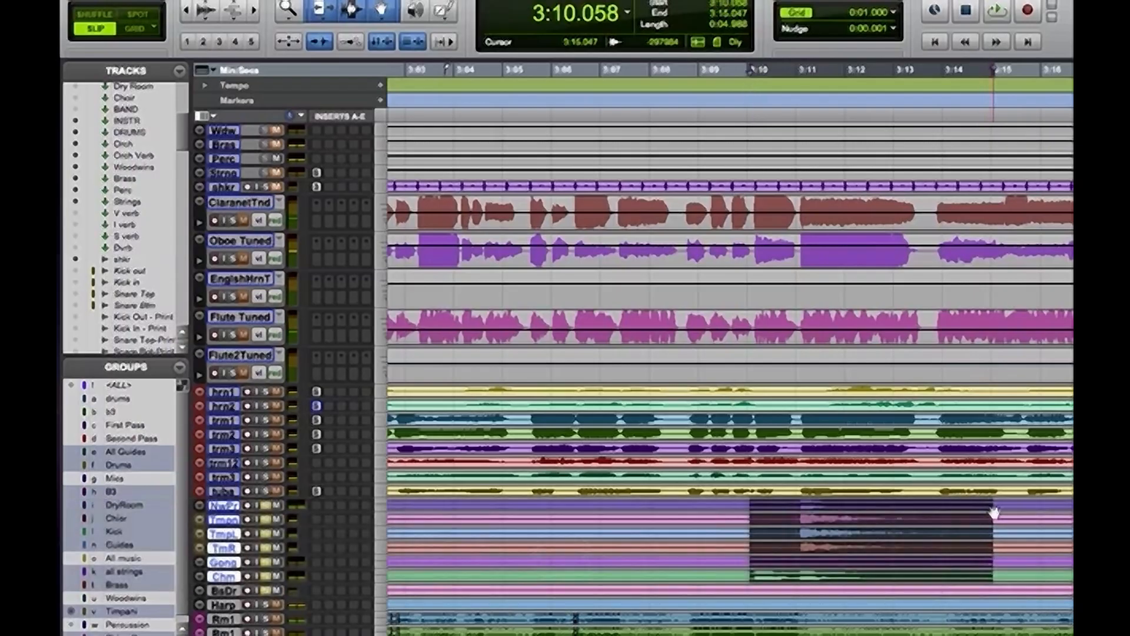
Play the selected percussion passage several times to audition it, dismissing any drive error
key(space)
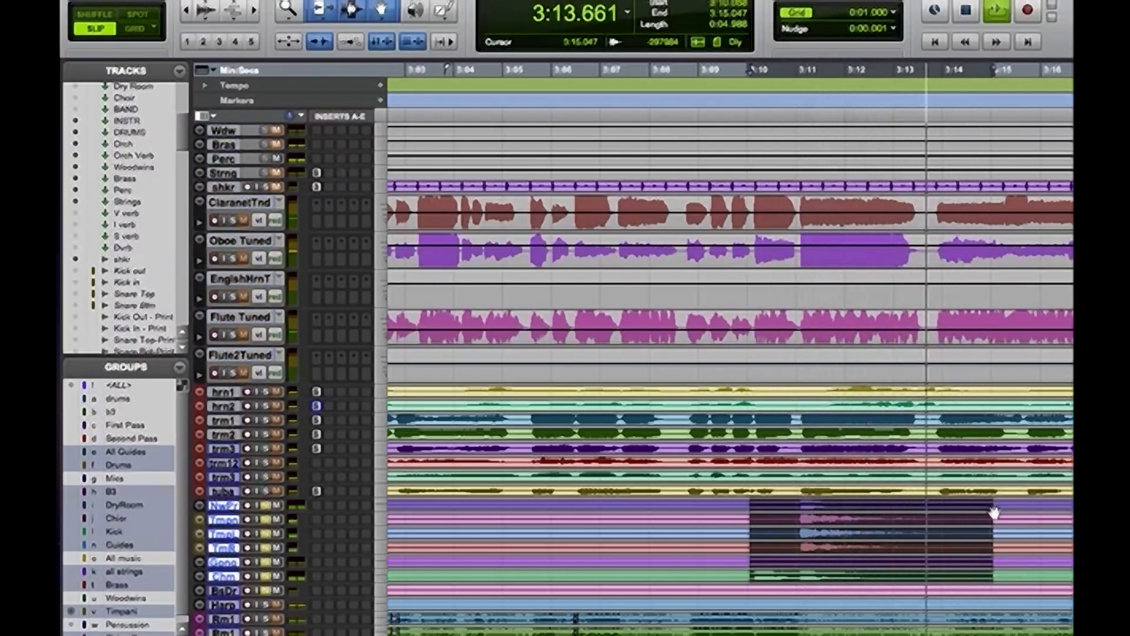
key(space)
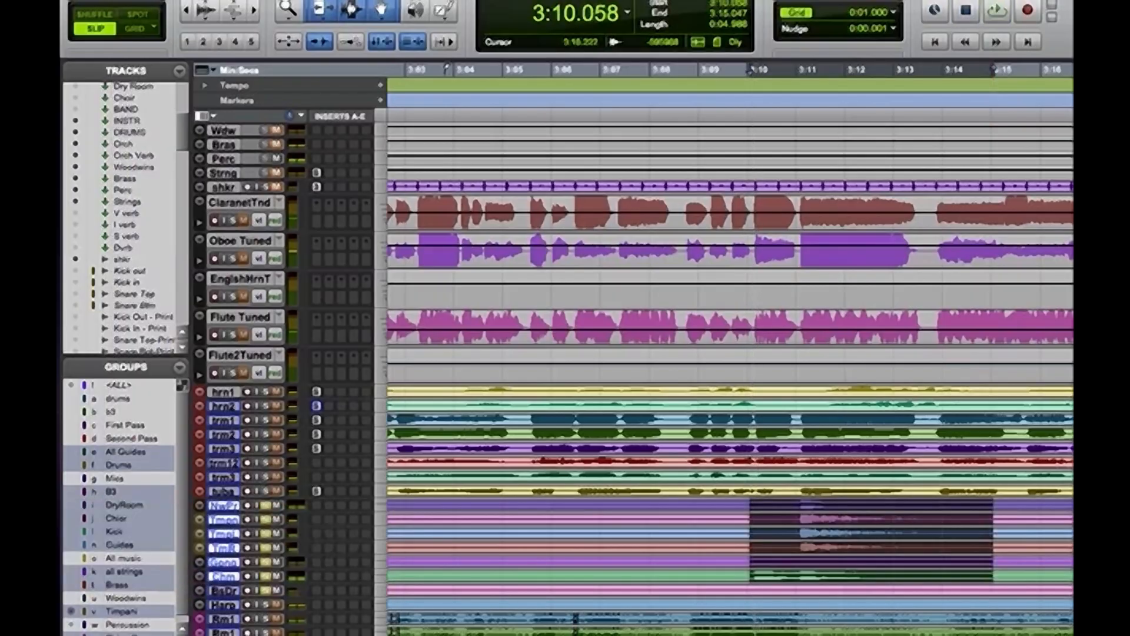
key(space)
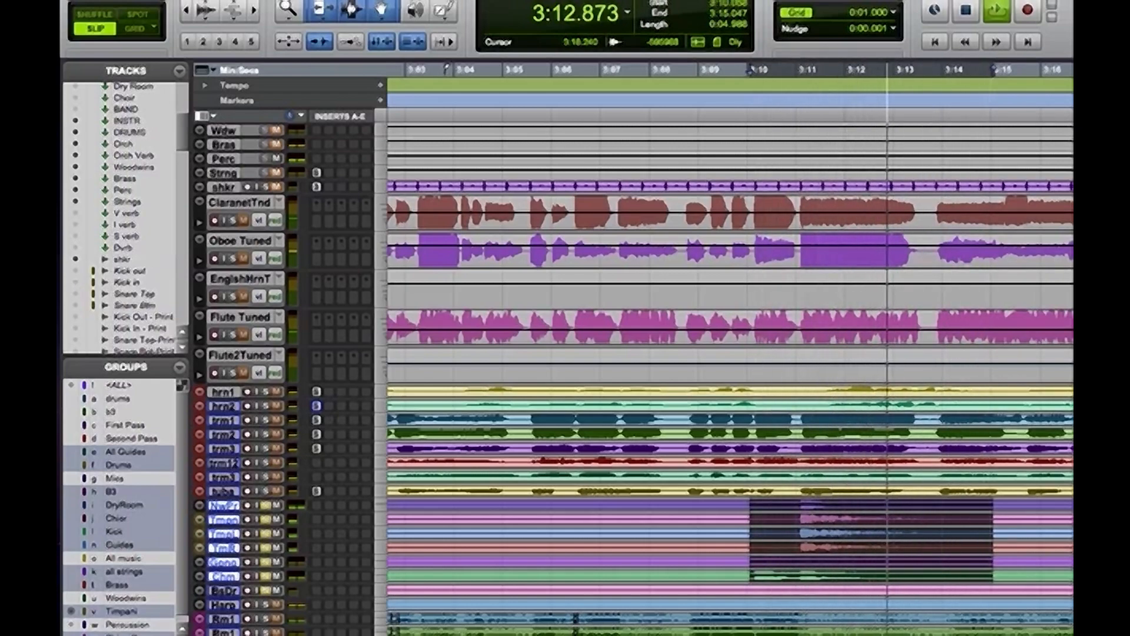
key(space)
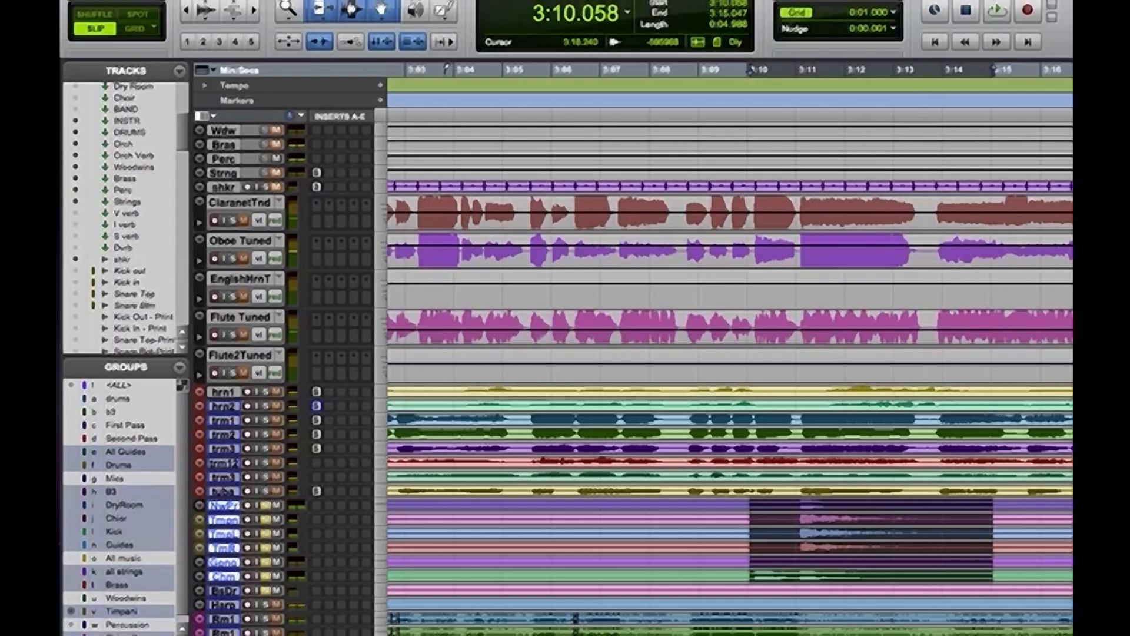
key(space)
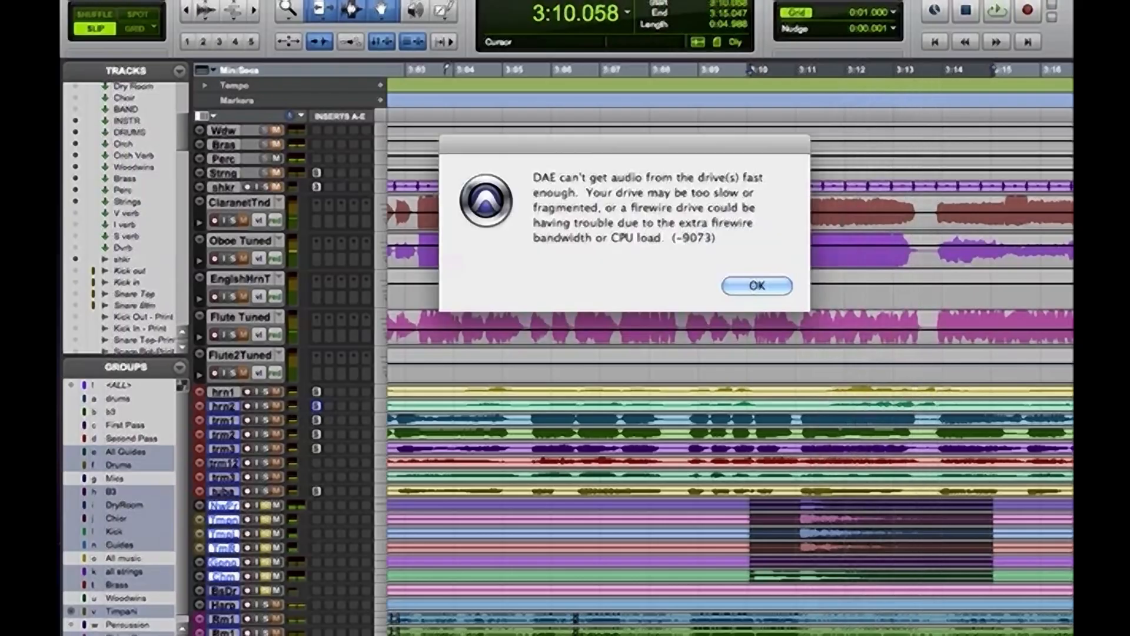
key(Return)
Select the hit on the NwPr track from about 2:51 to 2:53, at the start of the bridge
key(super+bracketleft)
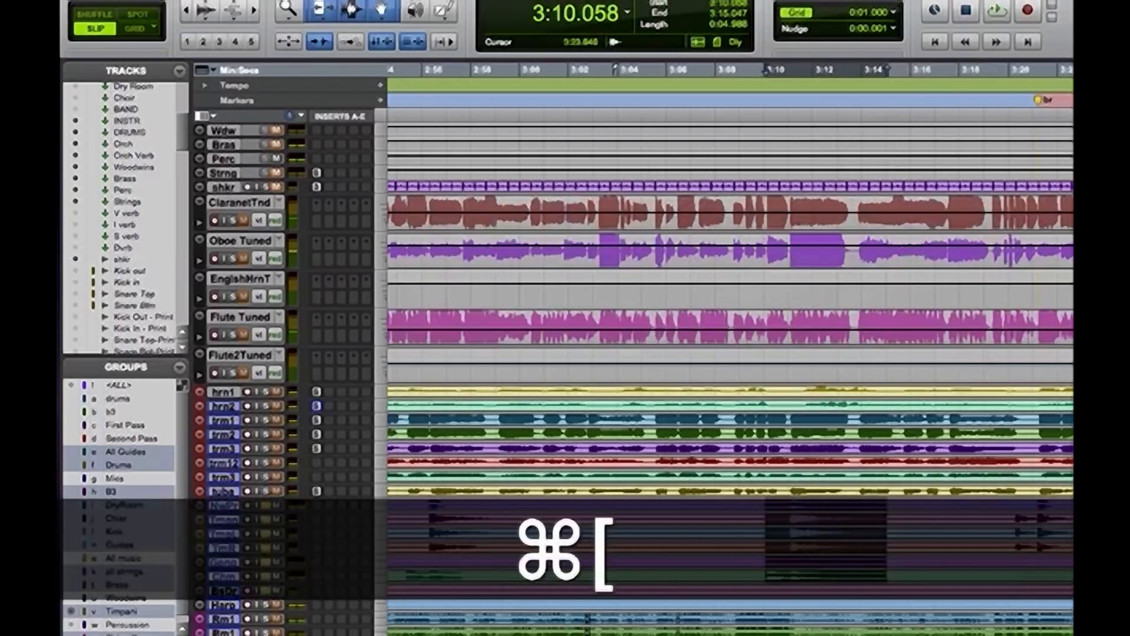
key(super+bracketleft)
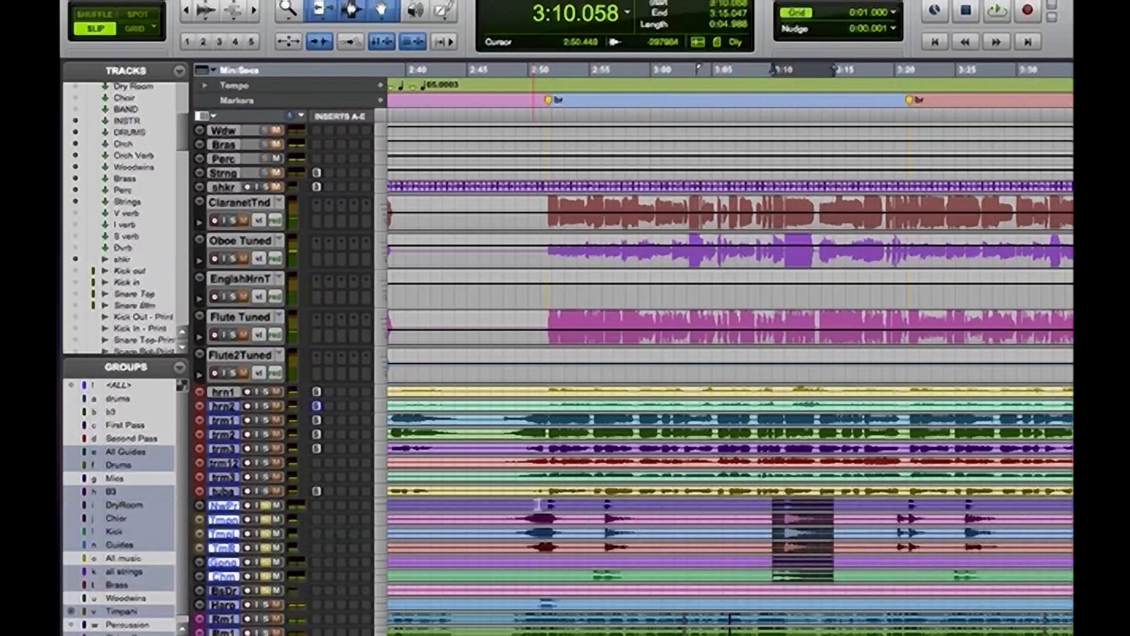
drag(544, 504, 567, 504)
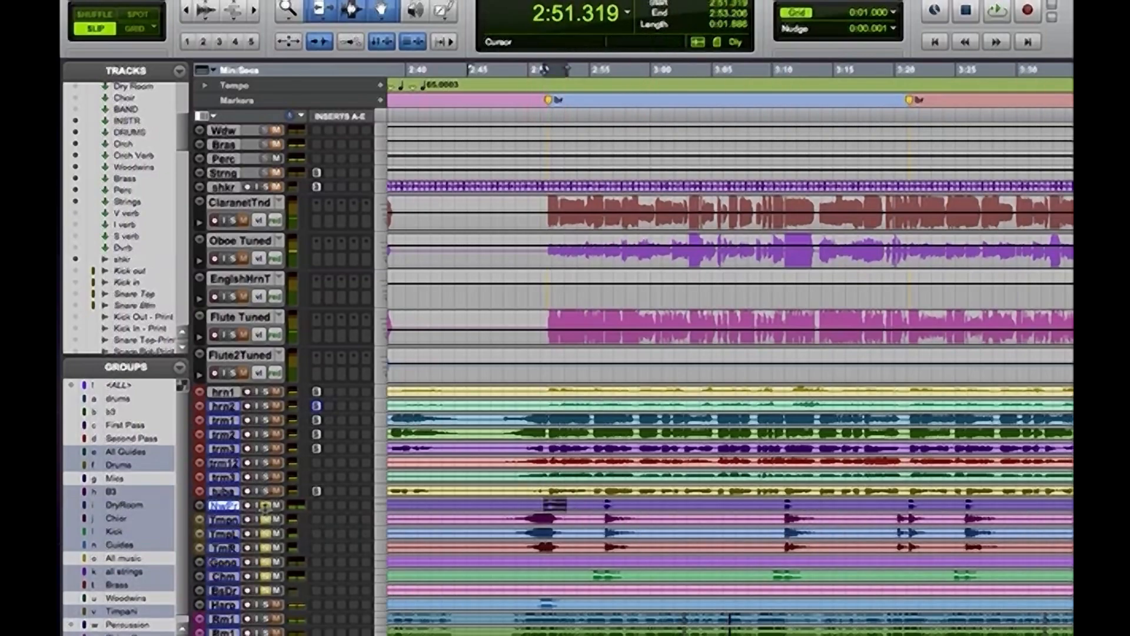
Leave only the NwPr track soloed among the percussion and audition its selected hit
key(alt)
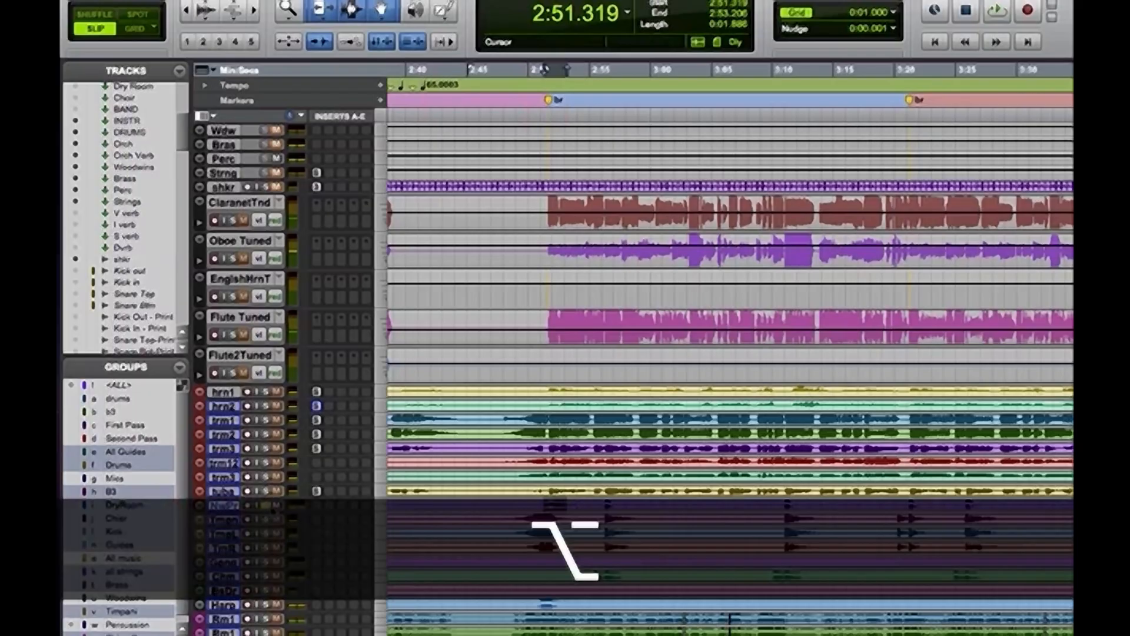
key(space)
key(space)
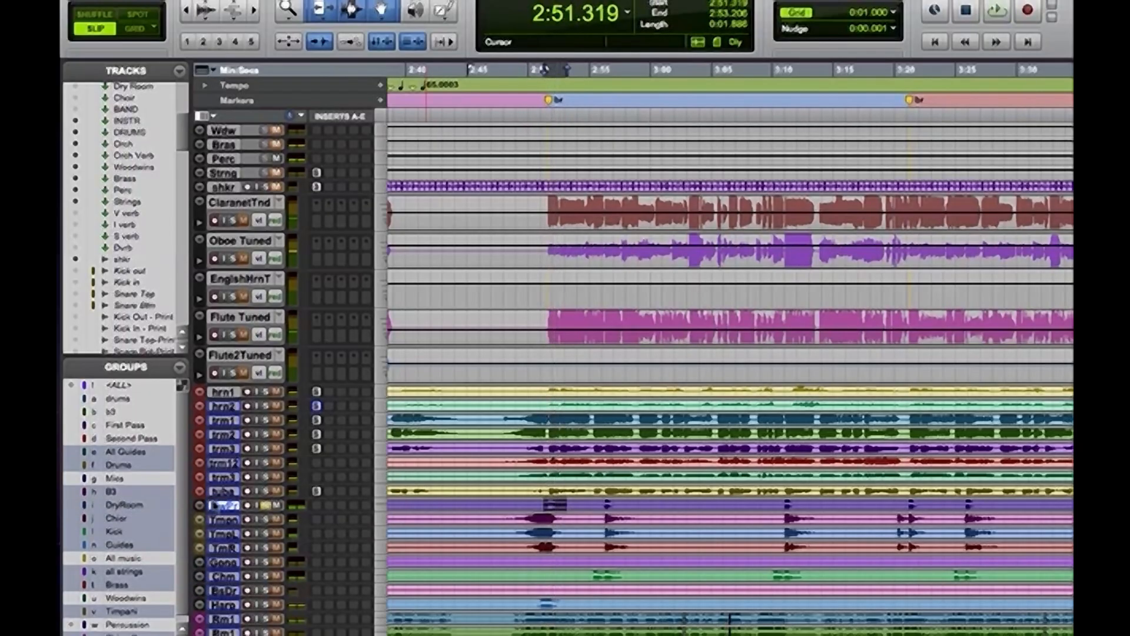
Increase the height of the New Perc track and rename it "piatti"
drag(221, 512, 223, 549)
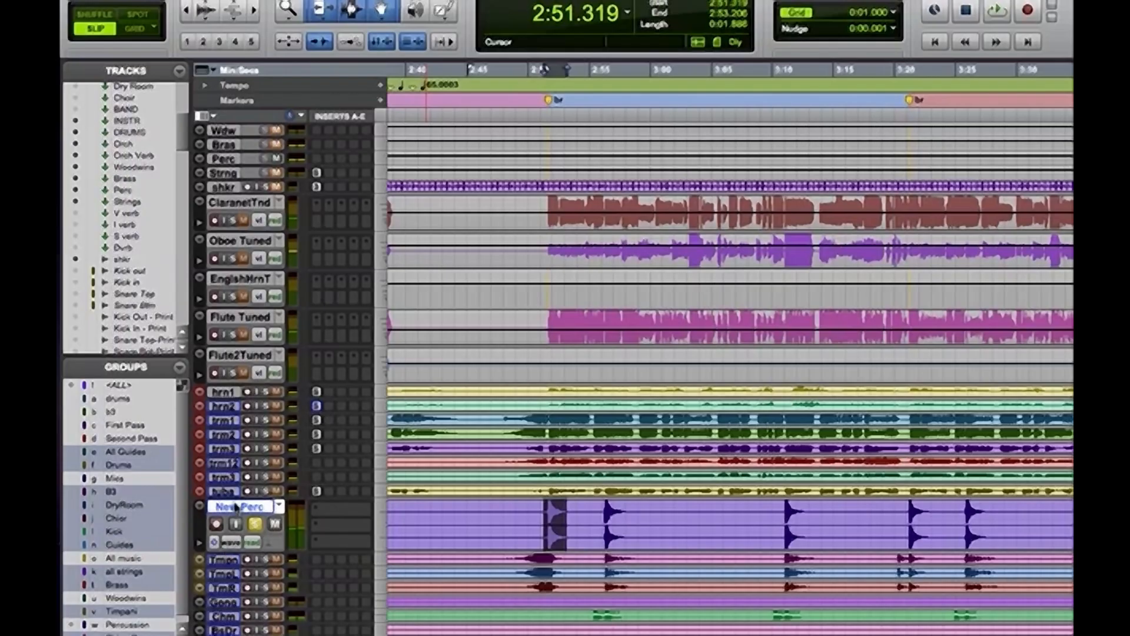
double_click(236, 506)
text(piant)
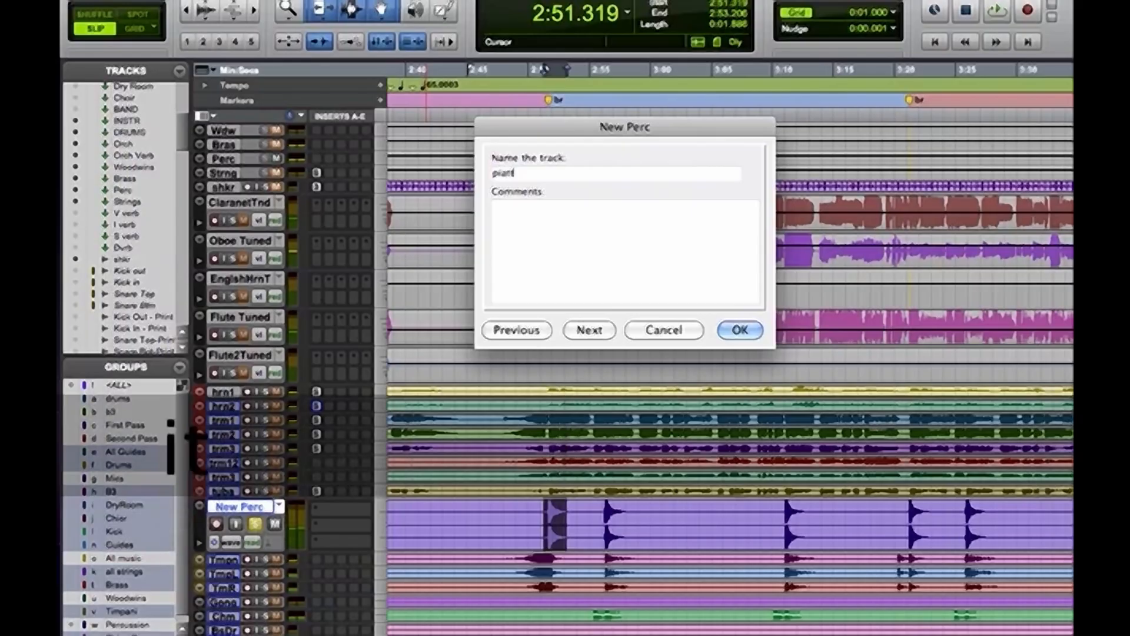
key(Return)
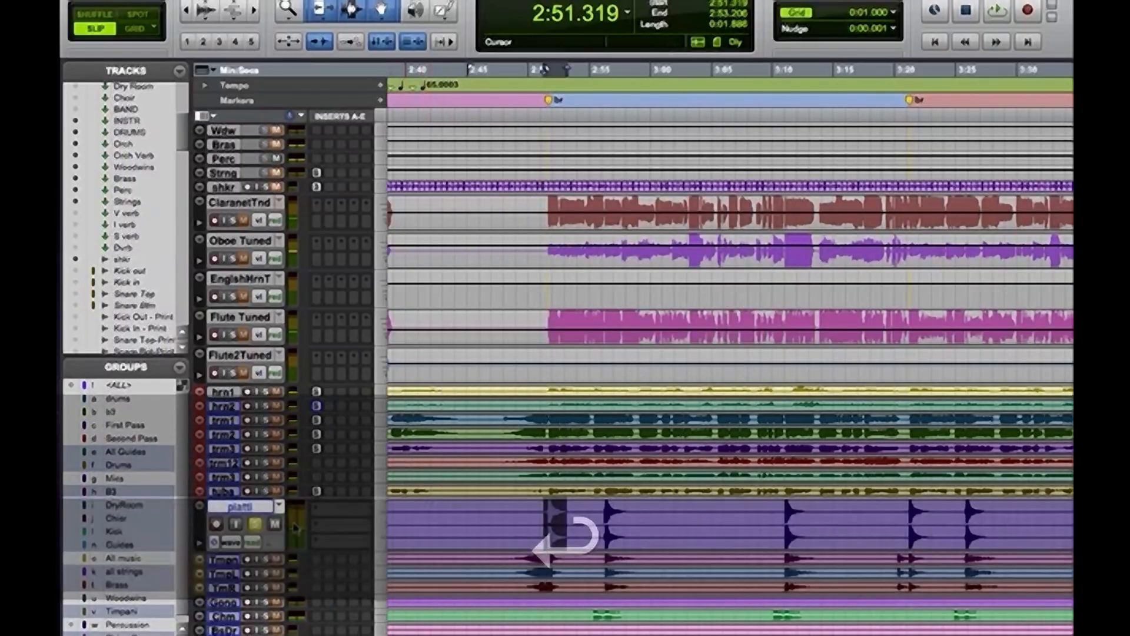
Play the small hits on the piatti track from 2:34.993 to identify the instrument
key(super+bracketleft)
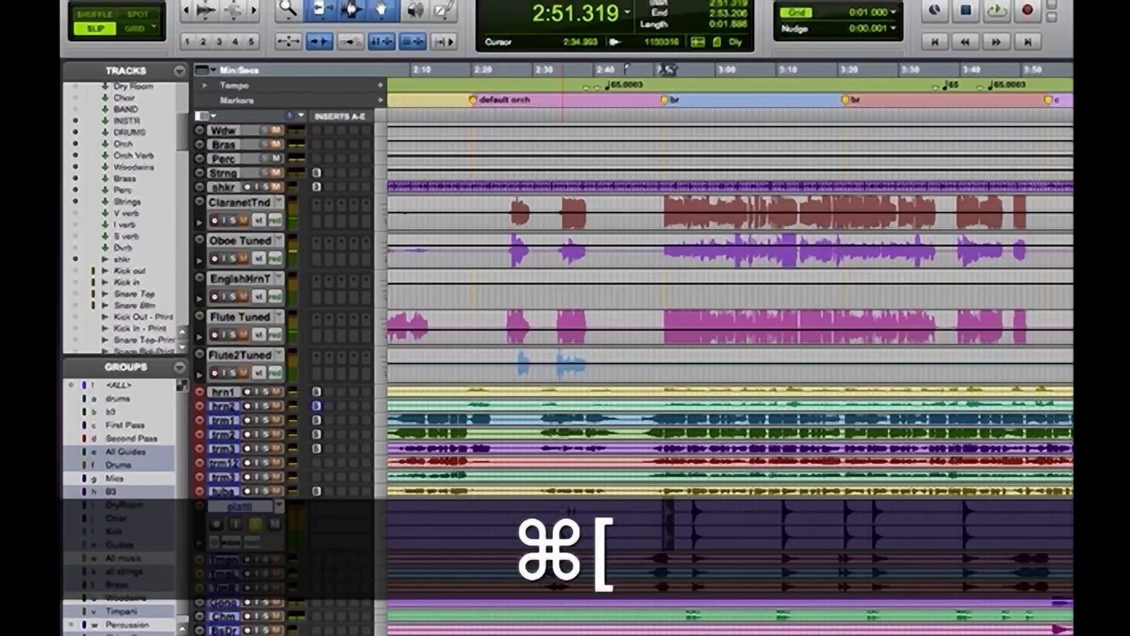
click(562, 513)
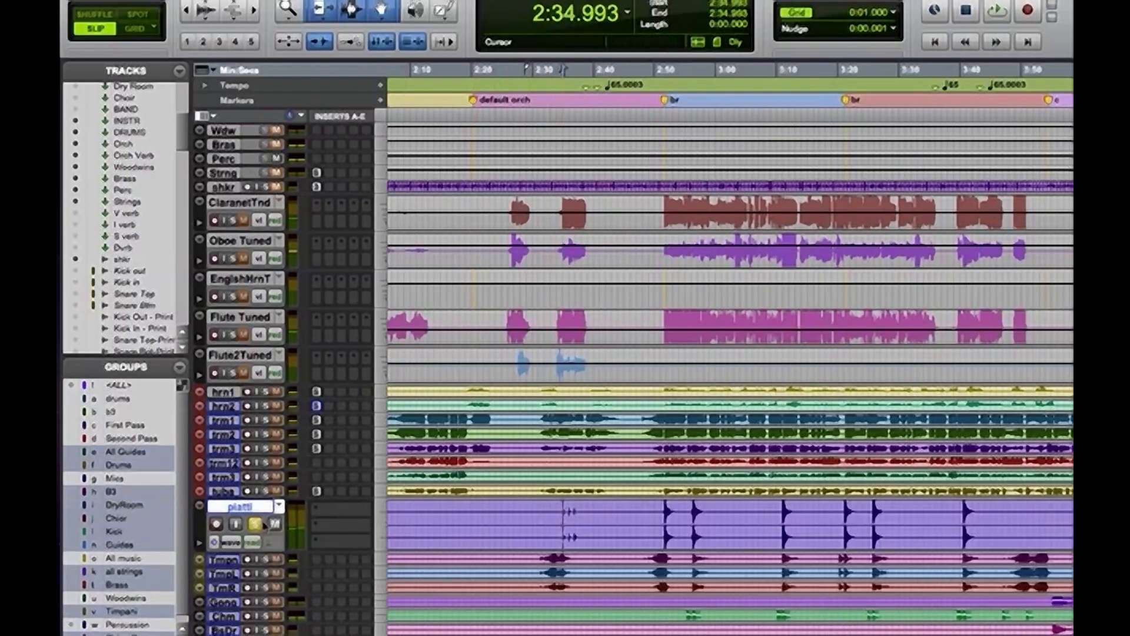
key(space)
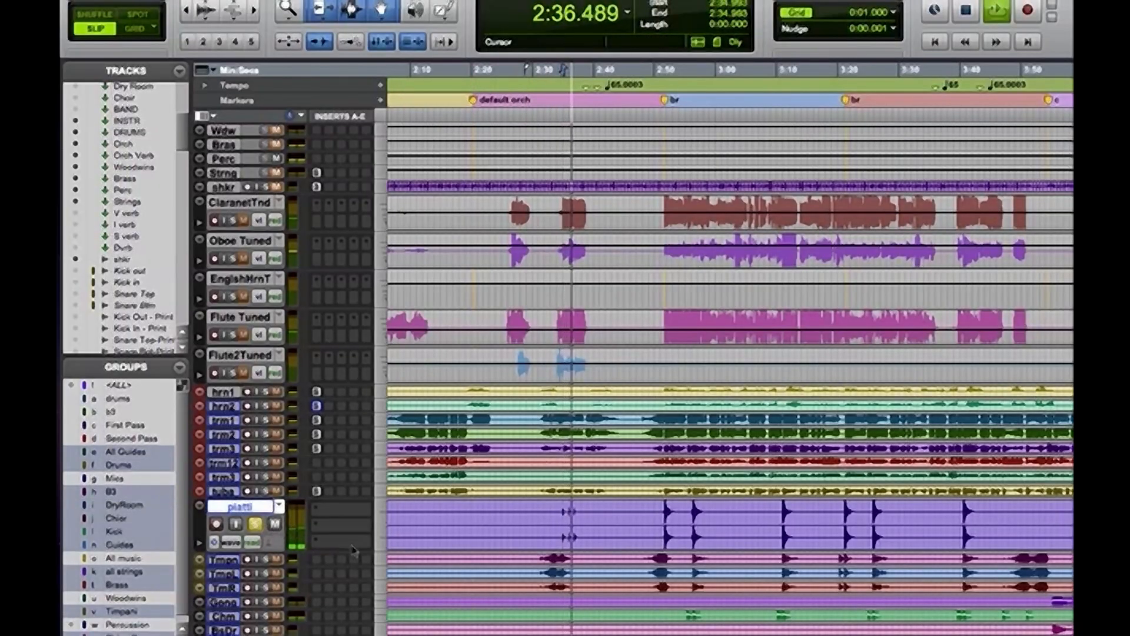
key(space)
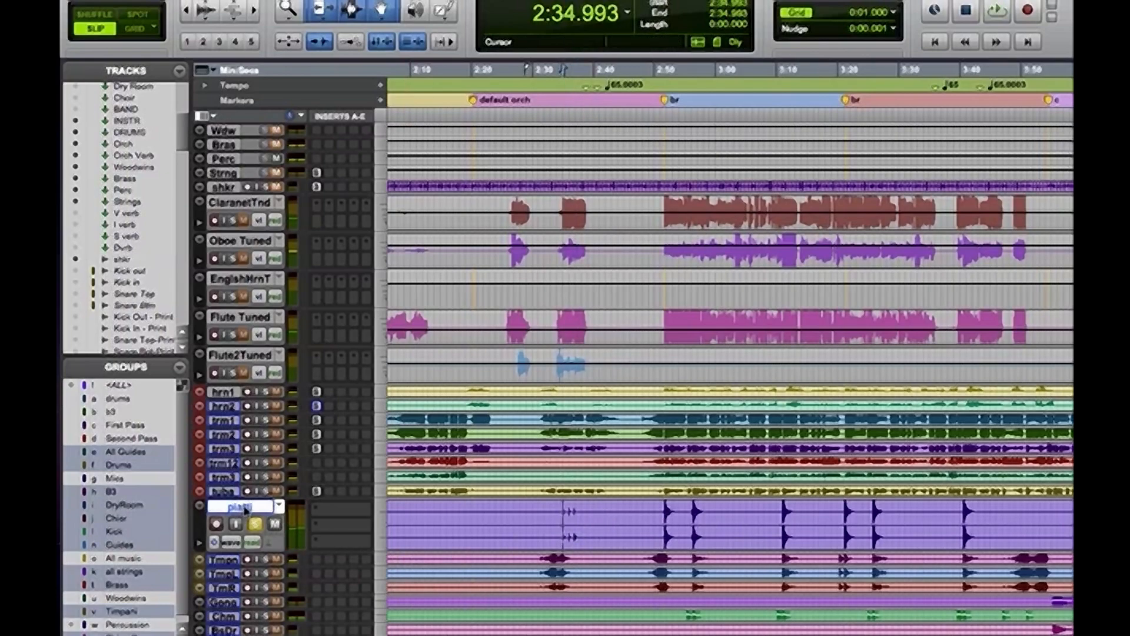
Extend the piatti track's name to "piatti-chime"
double_click(246, 510)
key(Right)
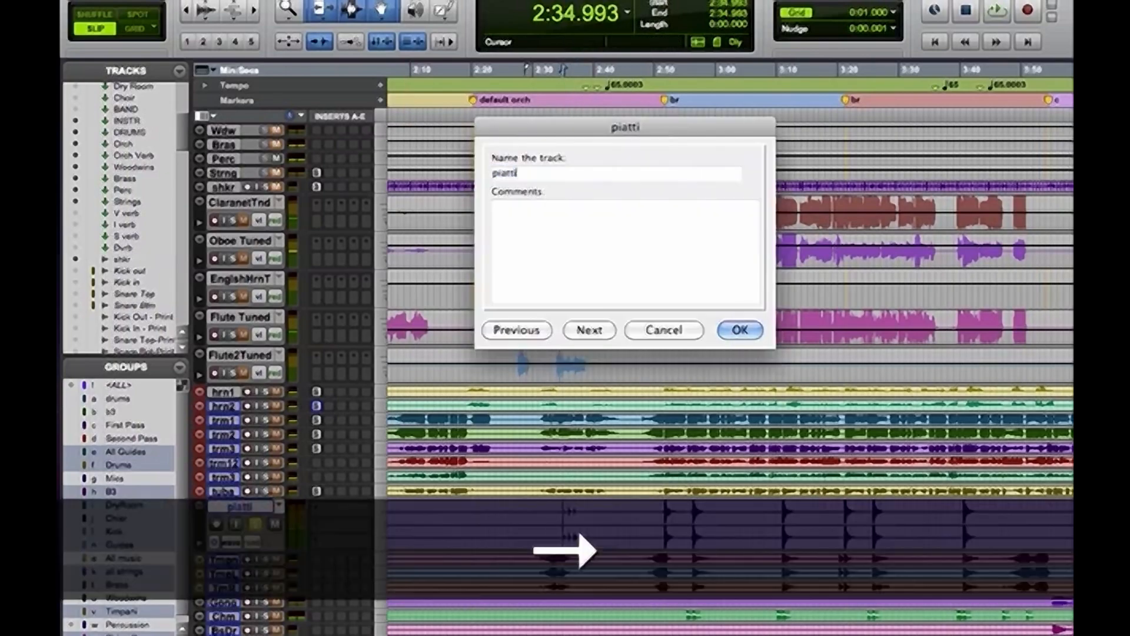
text(-chime)
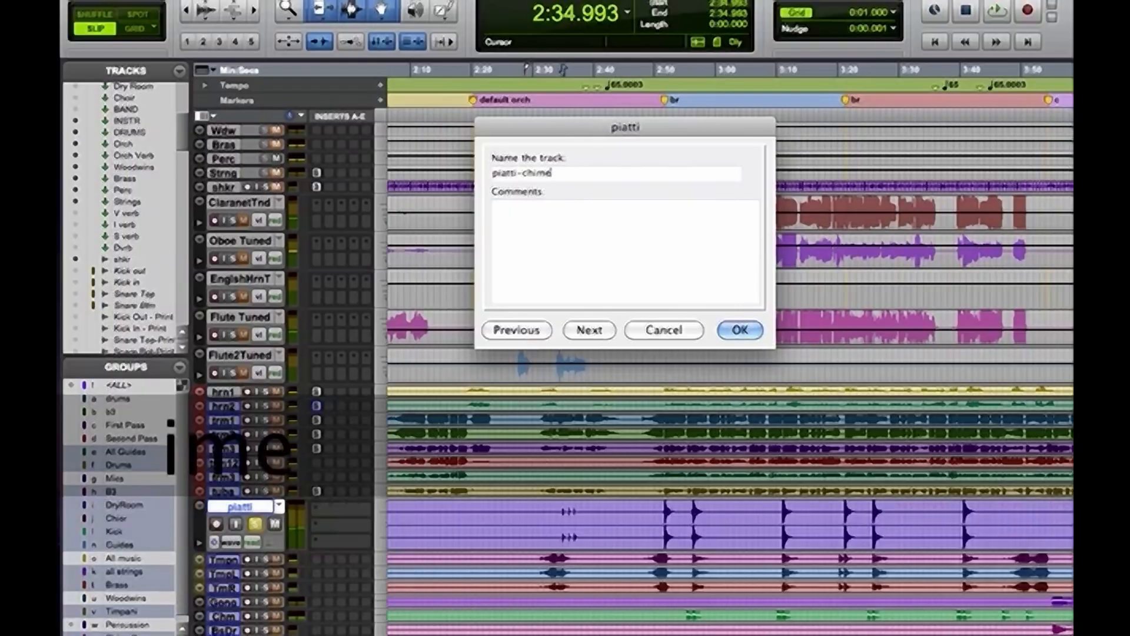
key(Return)
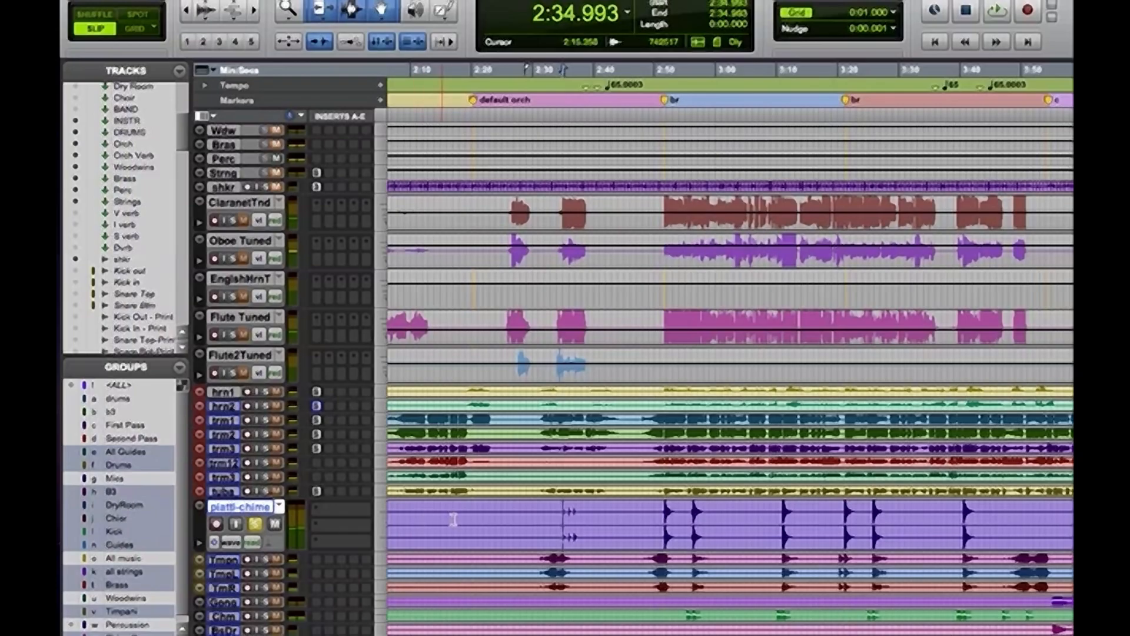
Audition the piatti-chime track from 4:47.056
key(super+bracketleft)
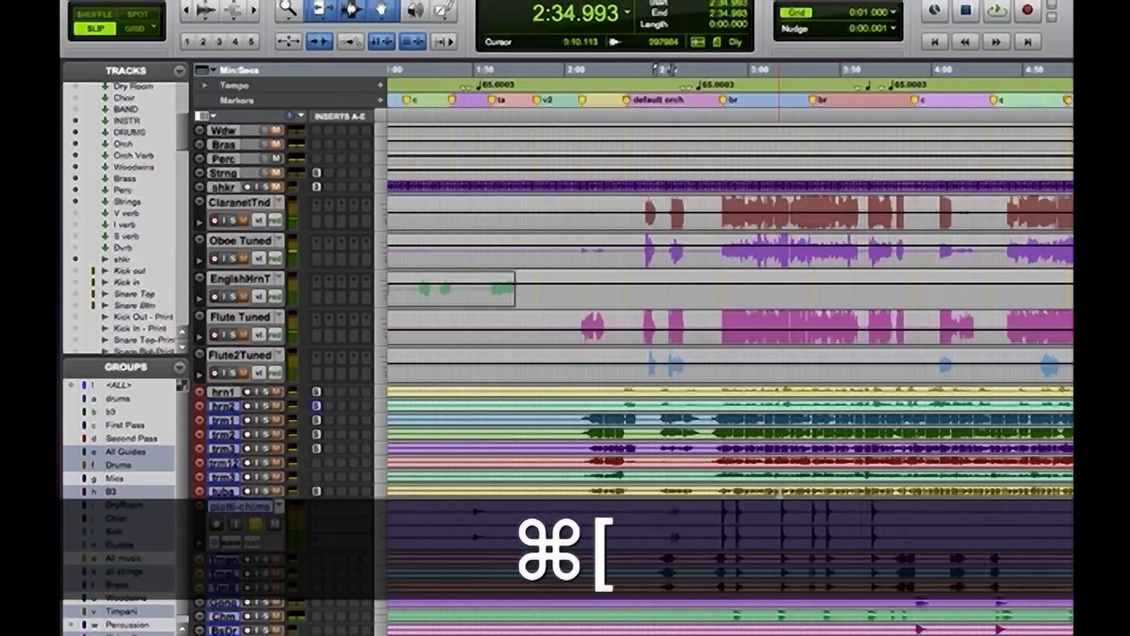
click(1073, 533)
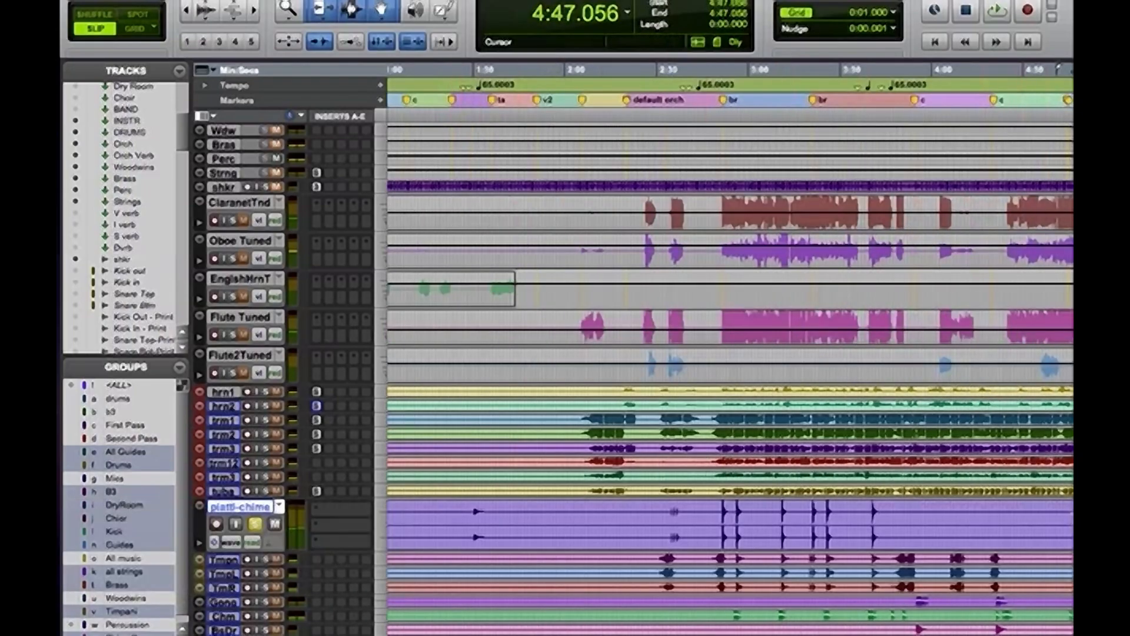
key(space)
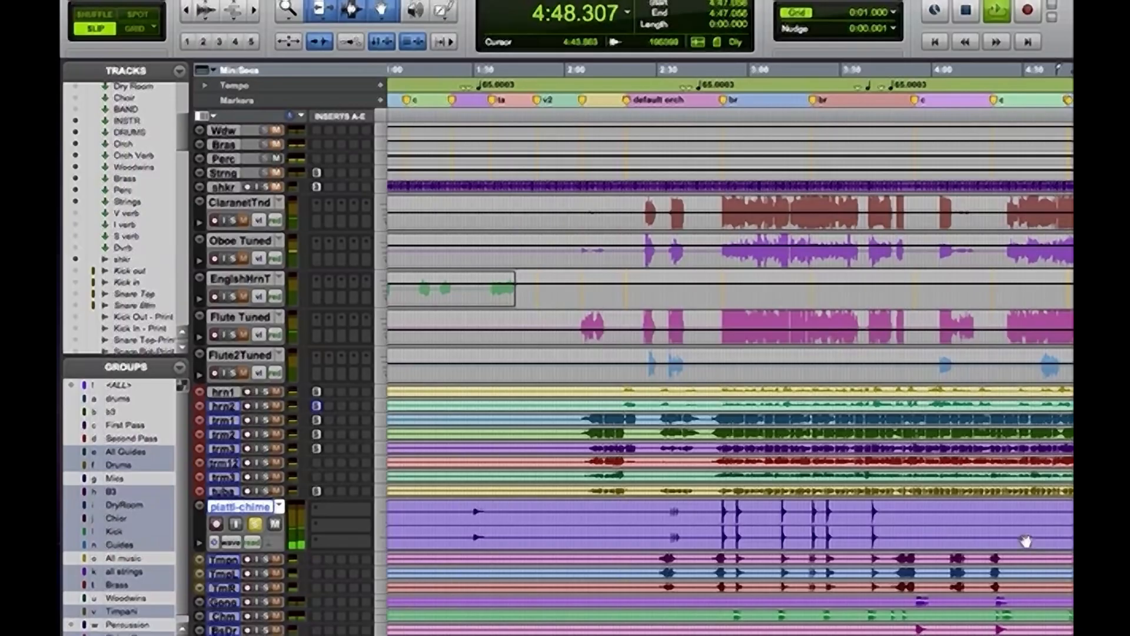
key(space)
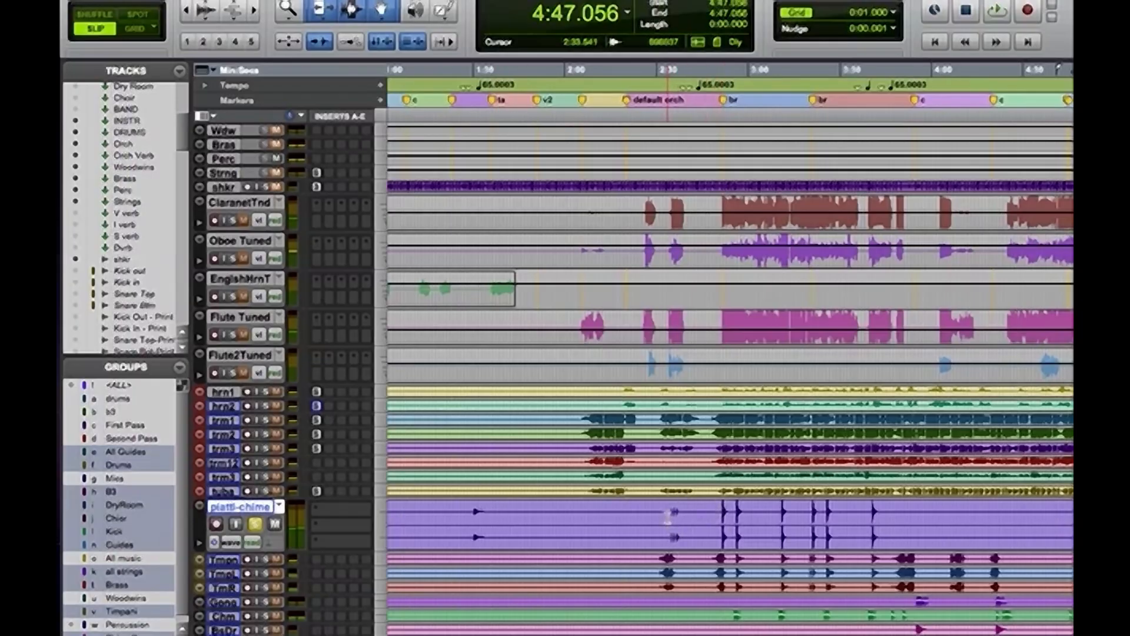
Solo the timpani and remaining percussion tracks again and play them together from 2:33.541
click(668, 517)
key(space)
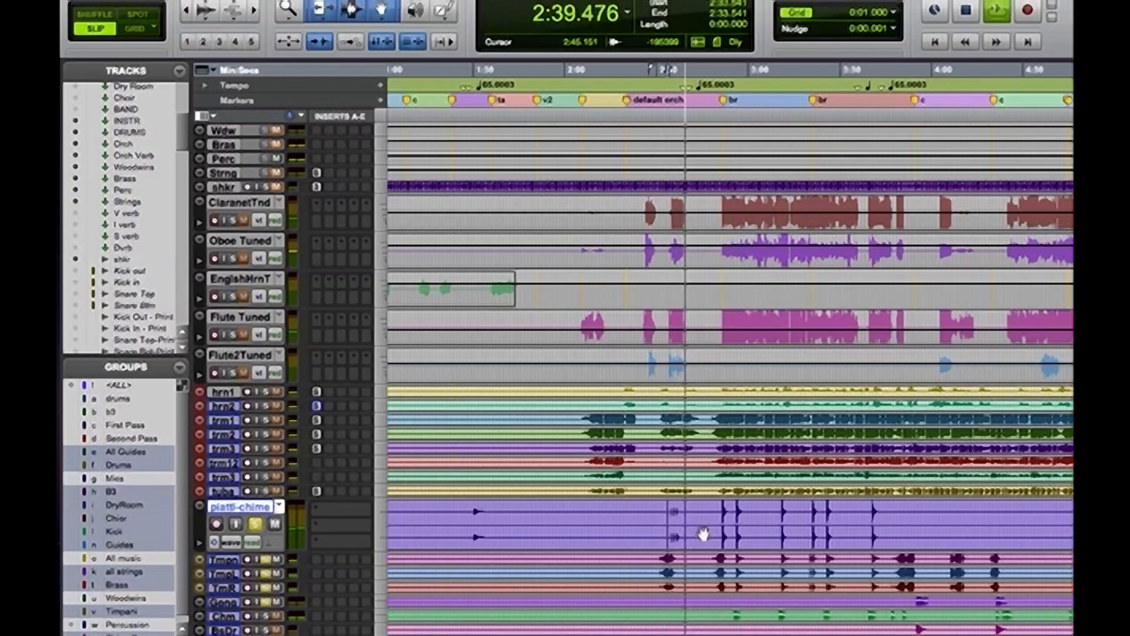
key(space)
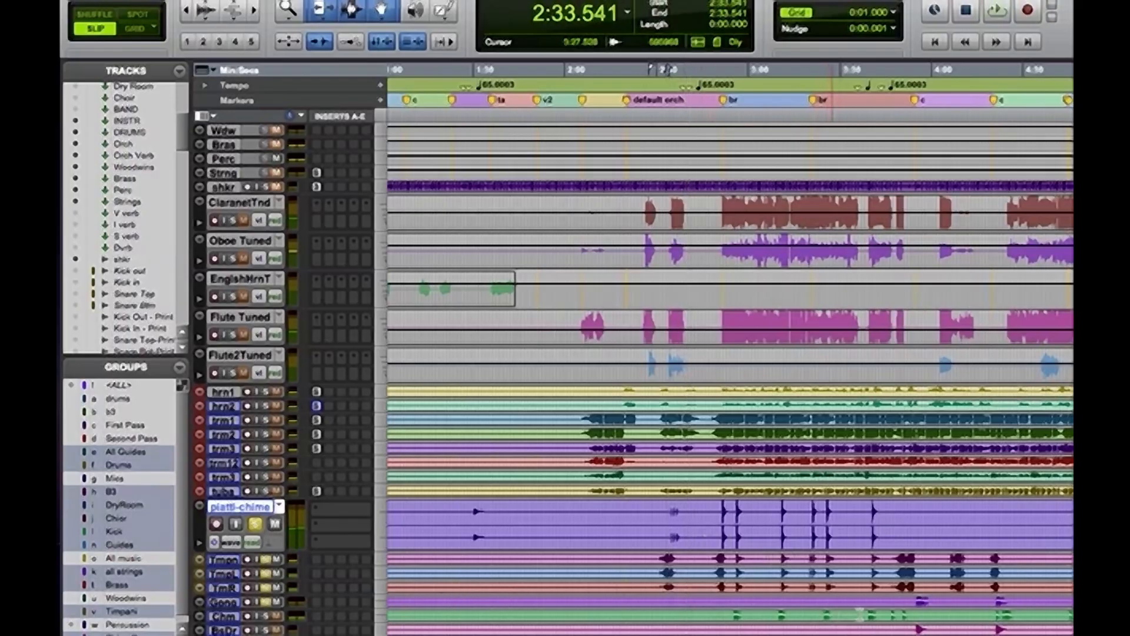
Play the gong entrance at the start of the chorus from 3:55.102
click(920, 601)
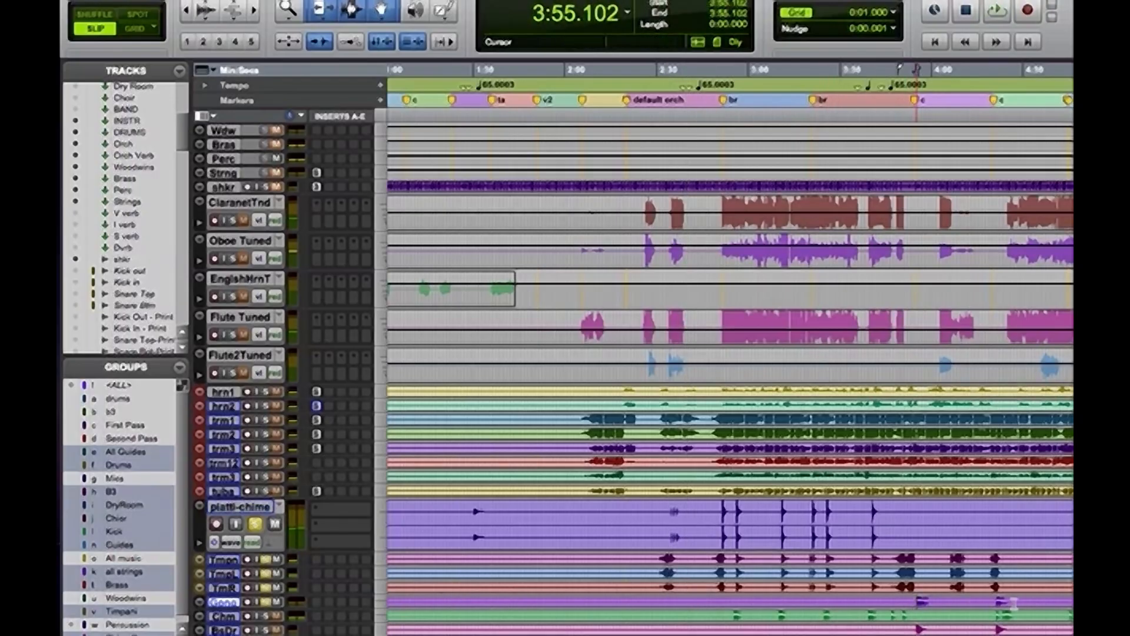
key(space)
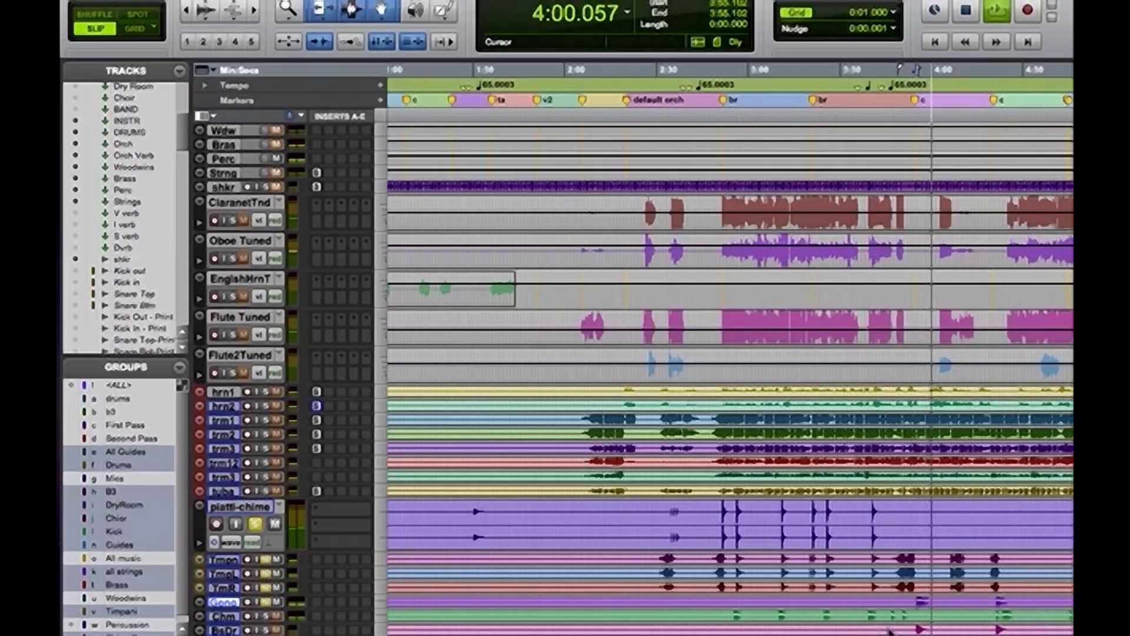
key(space)
Play the Bass Drum hit several times from 3:53.941 to audition it with the other percussion
click(924, 628)
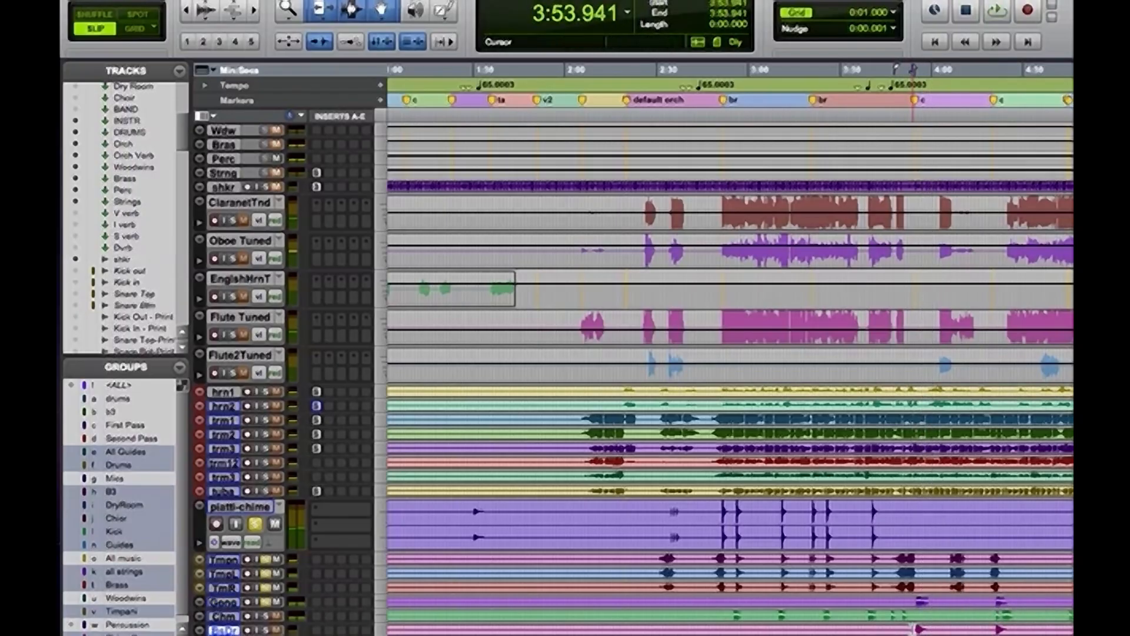
key(space)
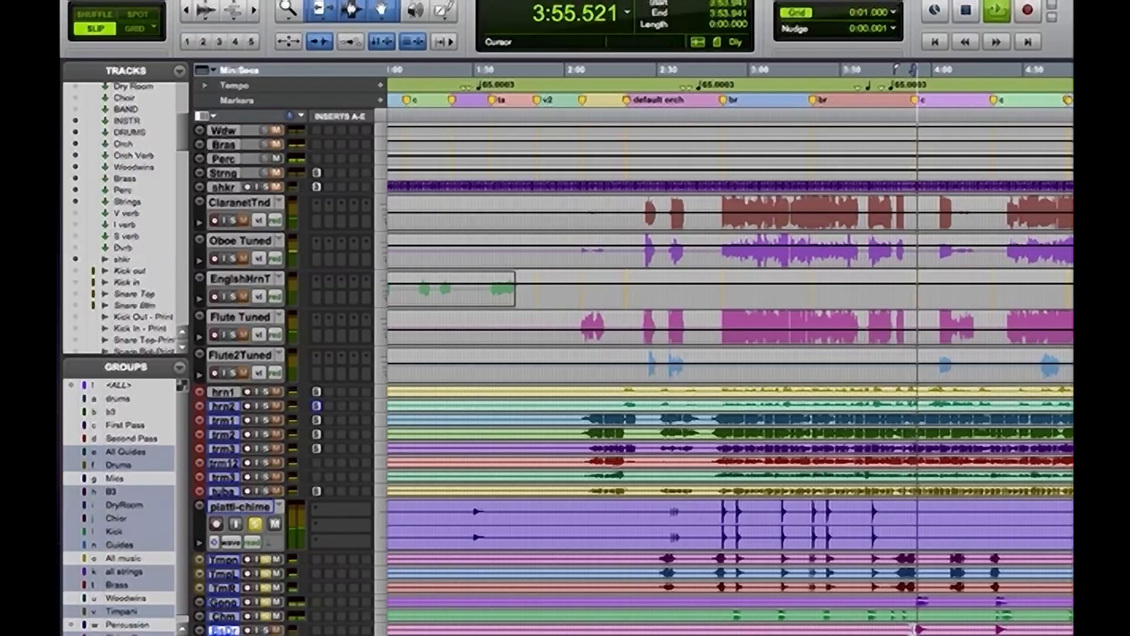
key(space)
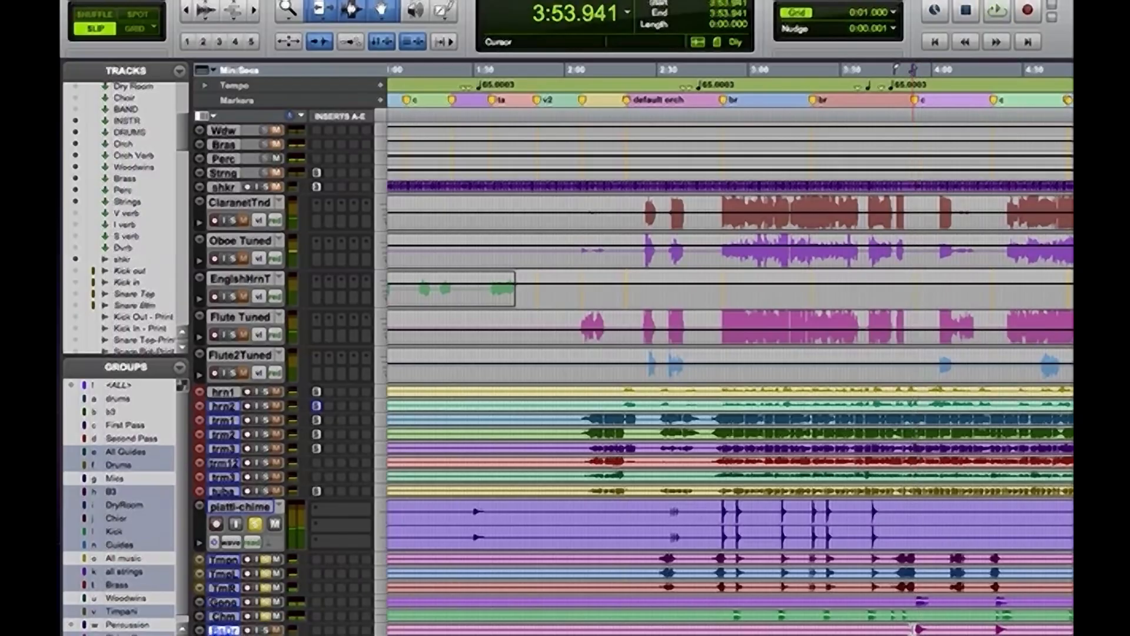
key(space)
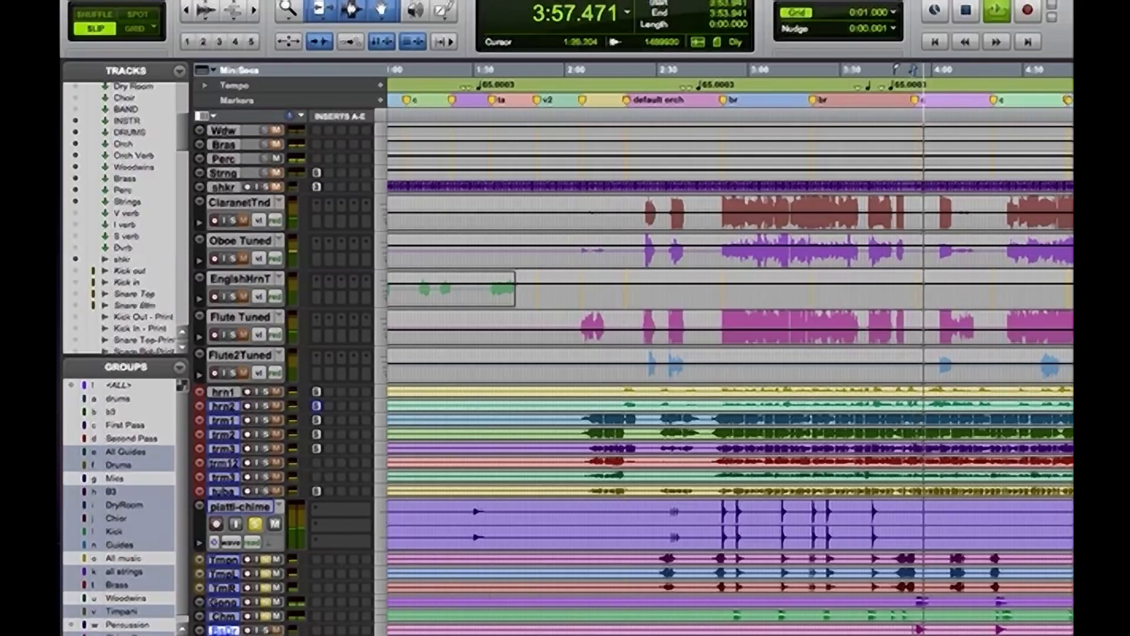
key(space)
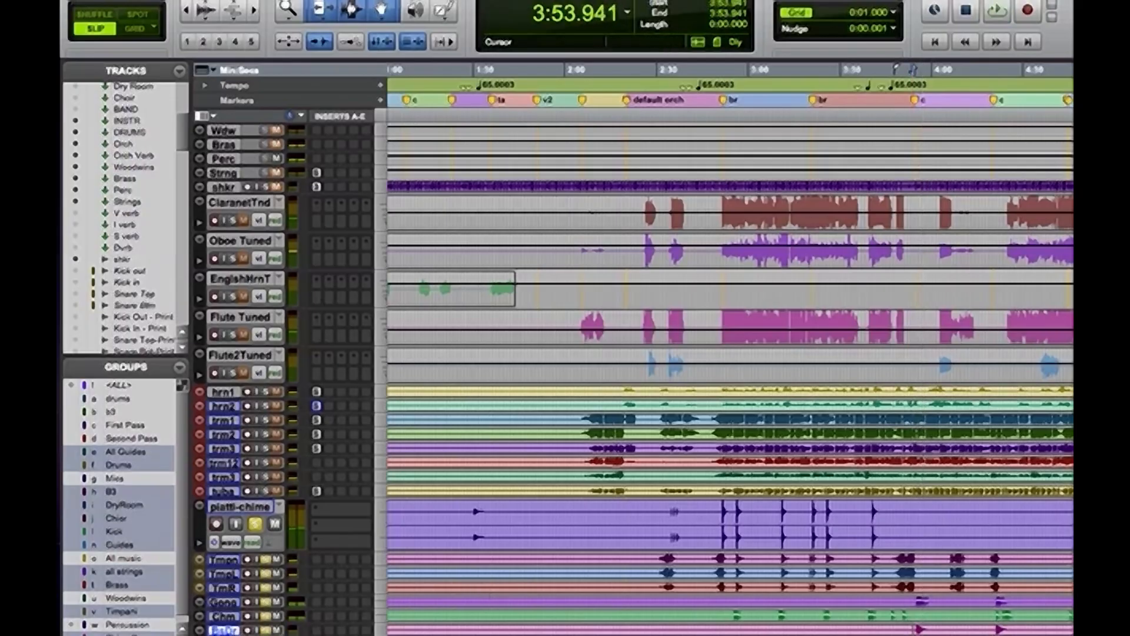
key(space)
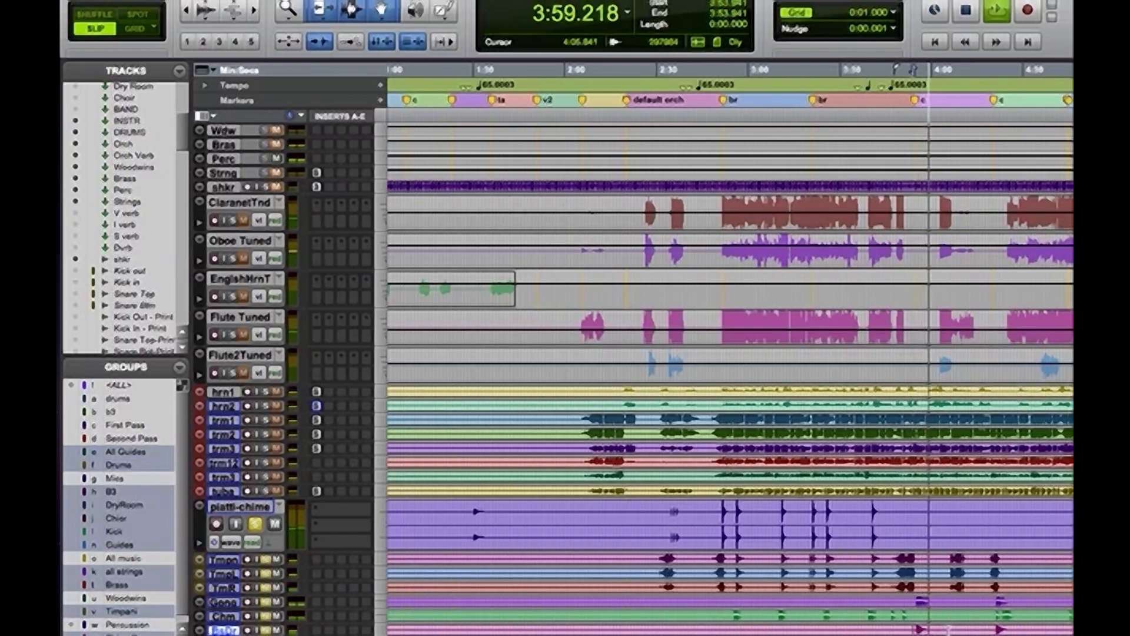
key(space)
Enlarge the Bass Drum track and examine the waveform at the attack of its hit around 3:55.383
scroll(876, 515, down, 5)
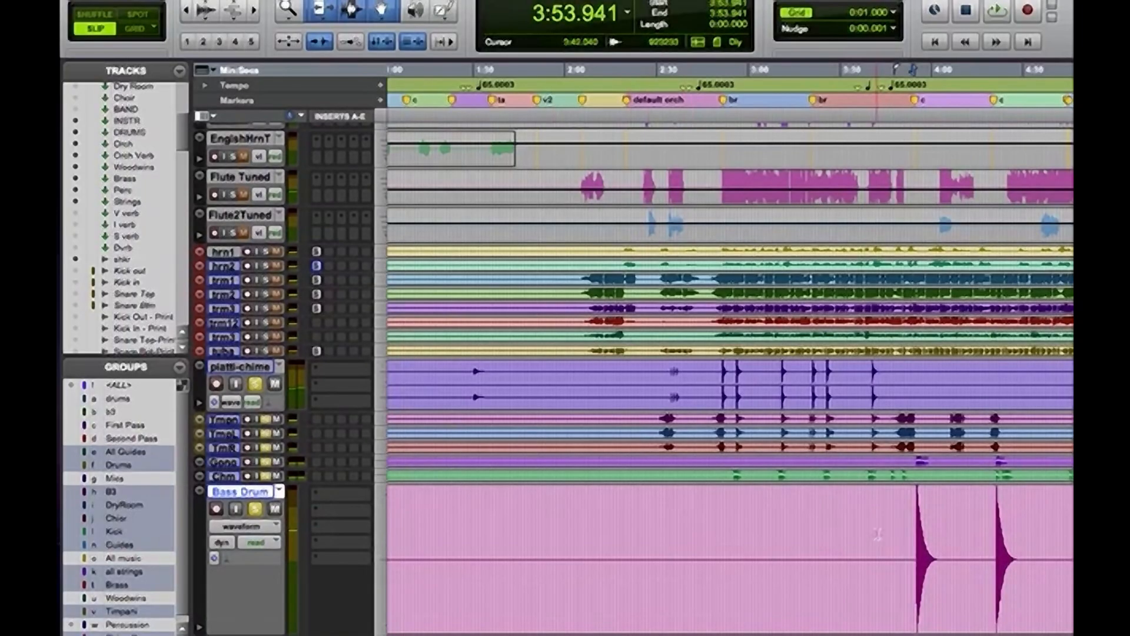
key(super+bracketright)
key(super+bracketright)
key(super+bracketright)
key(super+bracketright)
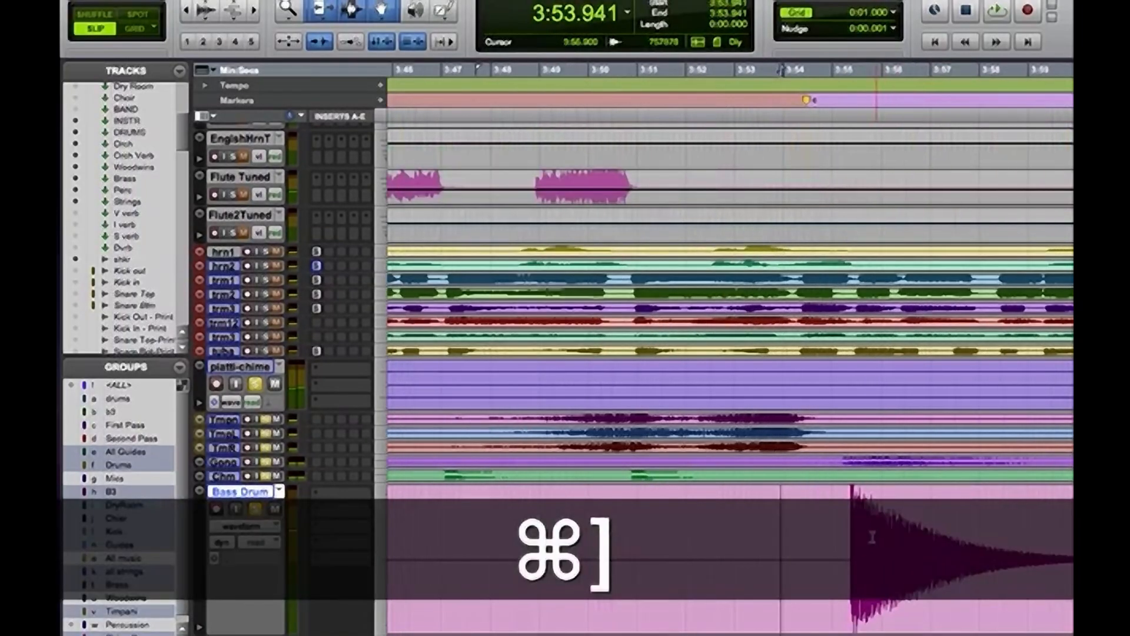
key(super+bracketright)
click(921, 542)
key(super+bracketright)
key(super+bracketright)
key(super+bracketright)
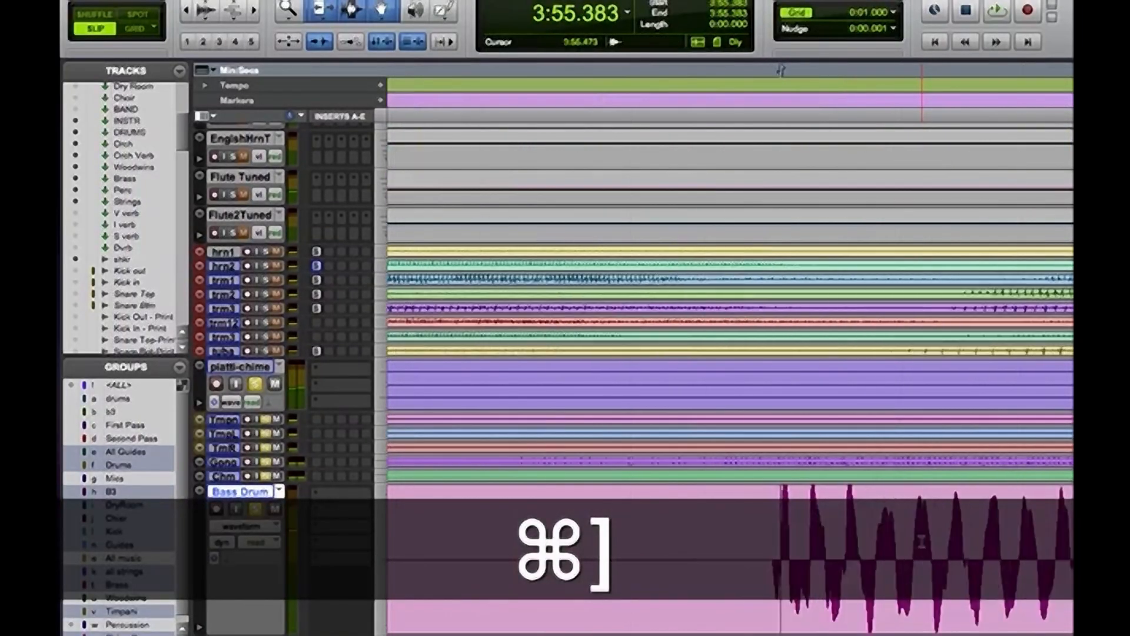
Compare the Bass Drum hits across the song and place the edit cursor at 3:54.811, just before the first chorus hit
key(super+bracketleft)
key(super+bracketleft)
key(super+bracketleft)
key(super+bracketleft)
key(super+bracketleft)
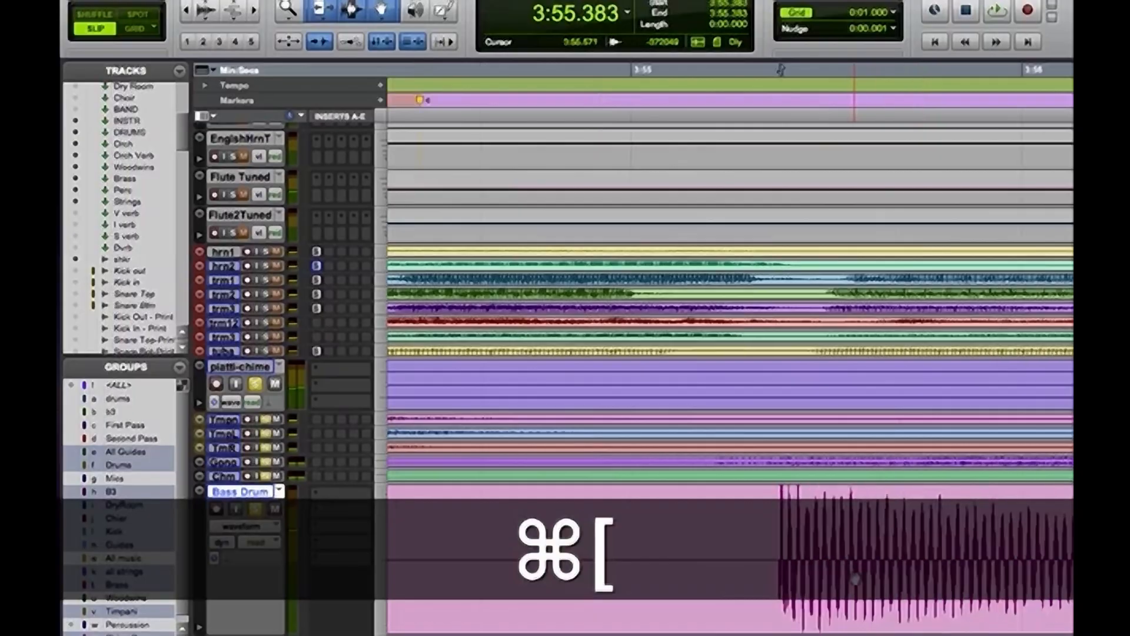
key(super+bracketleft)
key(super+bracketleft)
key(super+bracketleft)
key(super+bracketleft)
key(super+bracketleft)
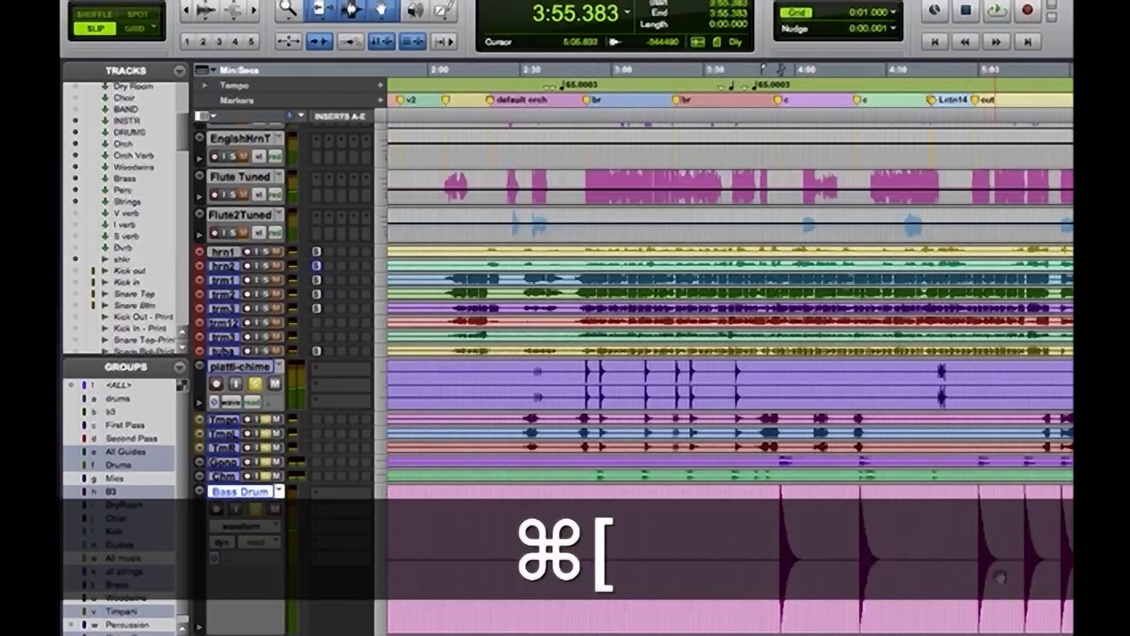
key(super+bracketright)
key(super+bracketright)
key(super+bracketright)
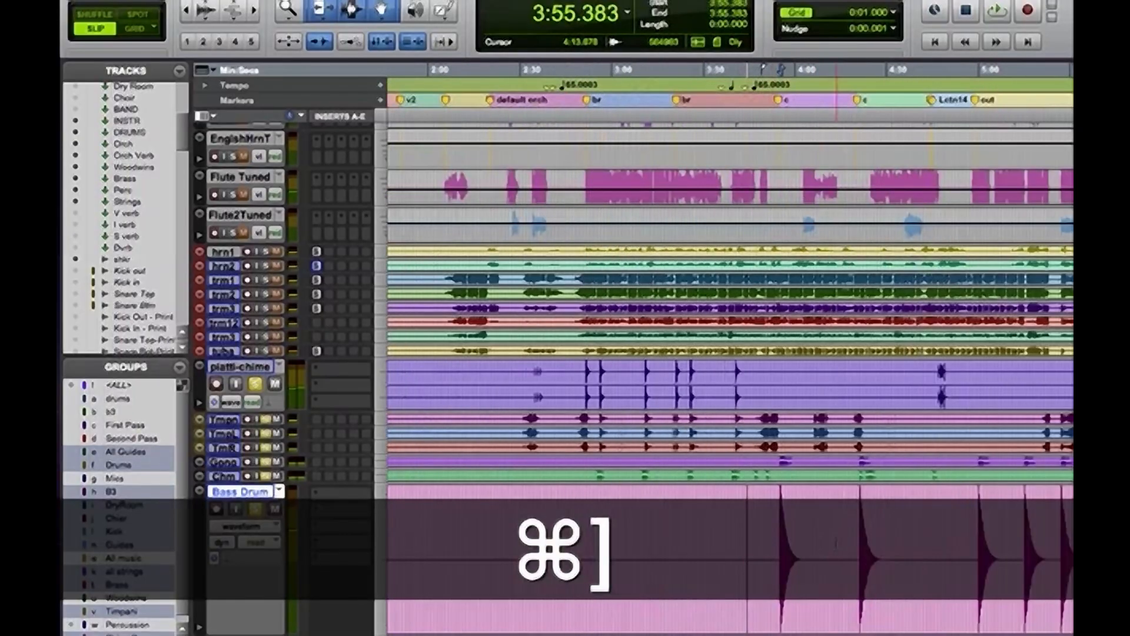
key(super+bracketright)
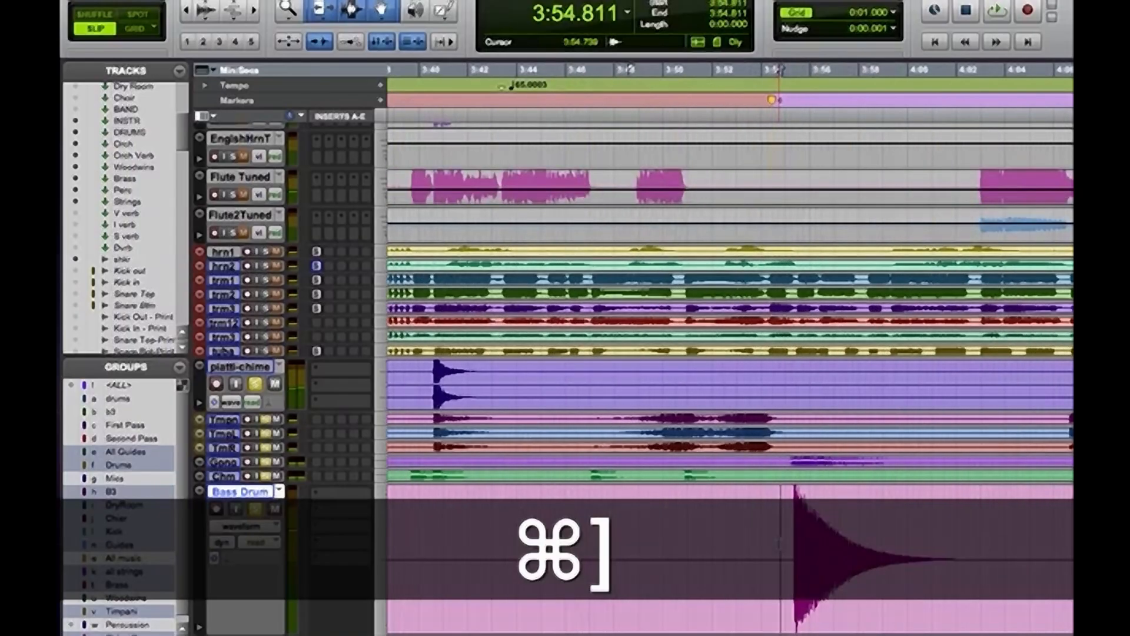
key(super+bracketleft)
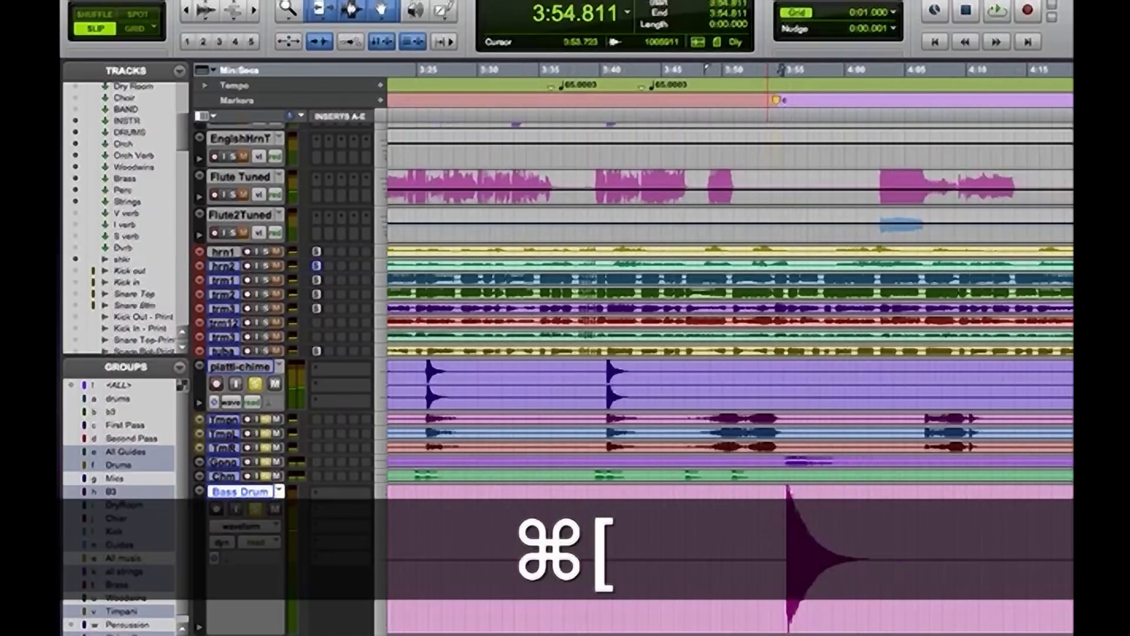
key(super+bracketleft)
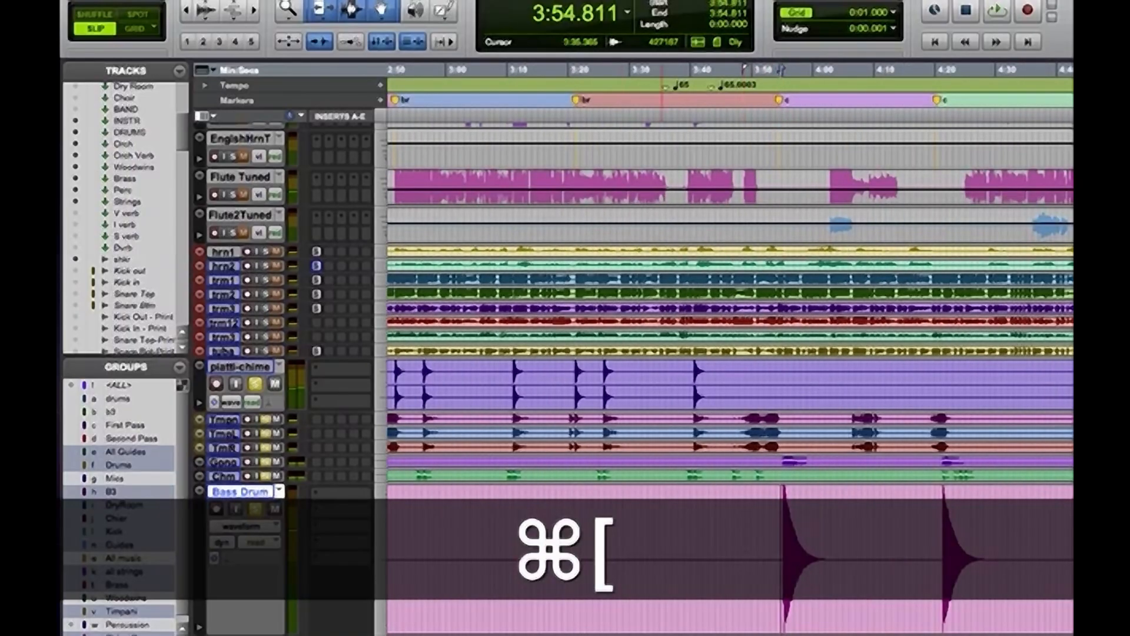
Audition the Bass Drum hit from 3:54.811 and insert the SSLChannel plug-in on the Bass Drum track
key(space)
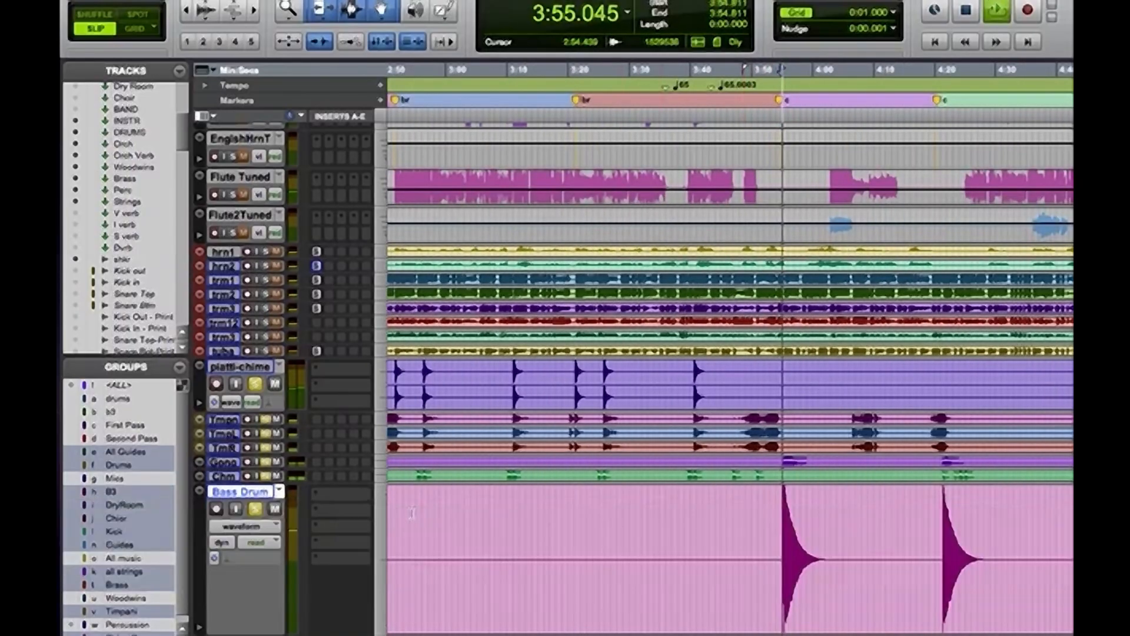
key(space)
click(315, 498)
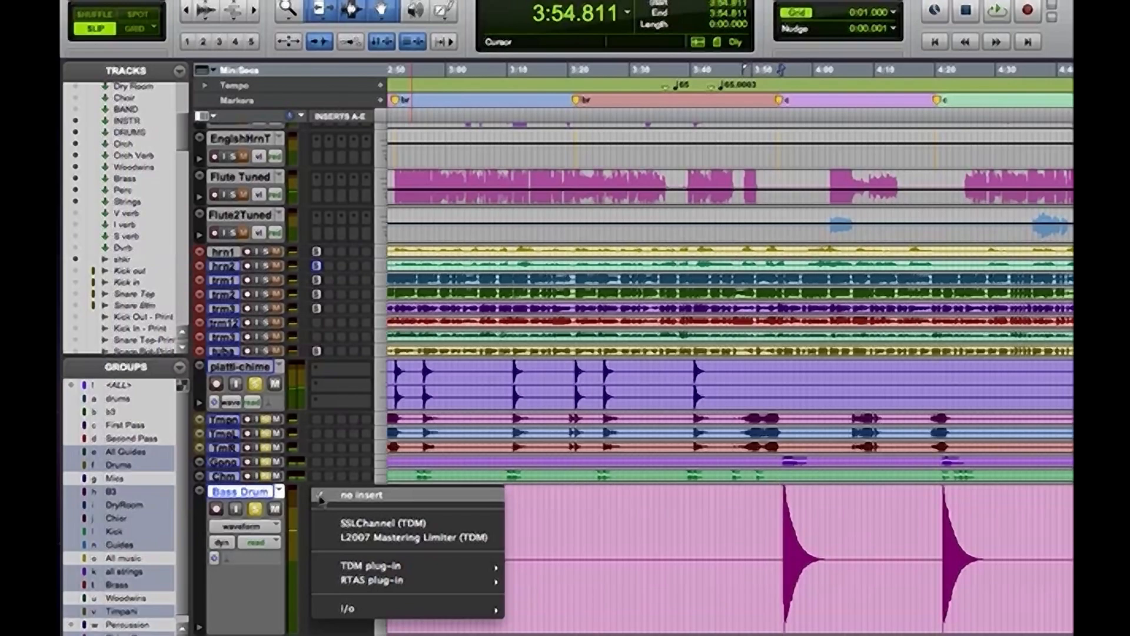
click(334, 521)
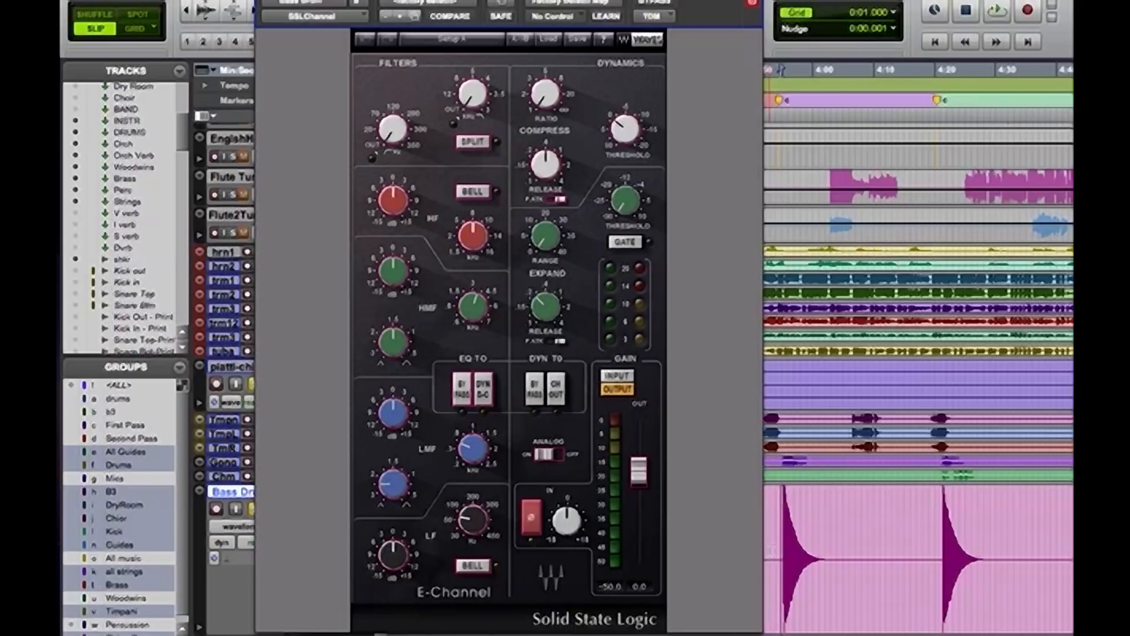
Select the first Bass Drum hit with its decay and adjust the SSL compressor's ratio, release and threshold while playing it
drag(783, 549, 830, 551)
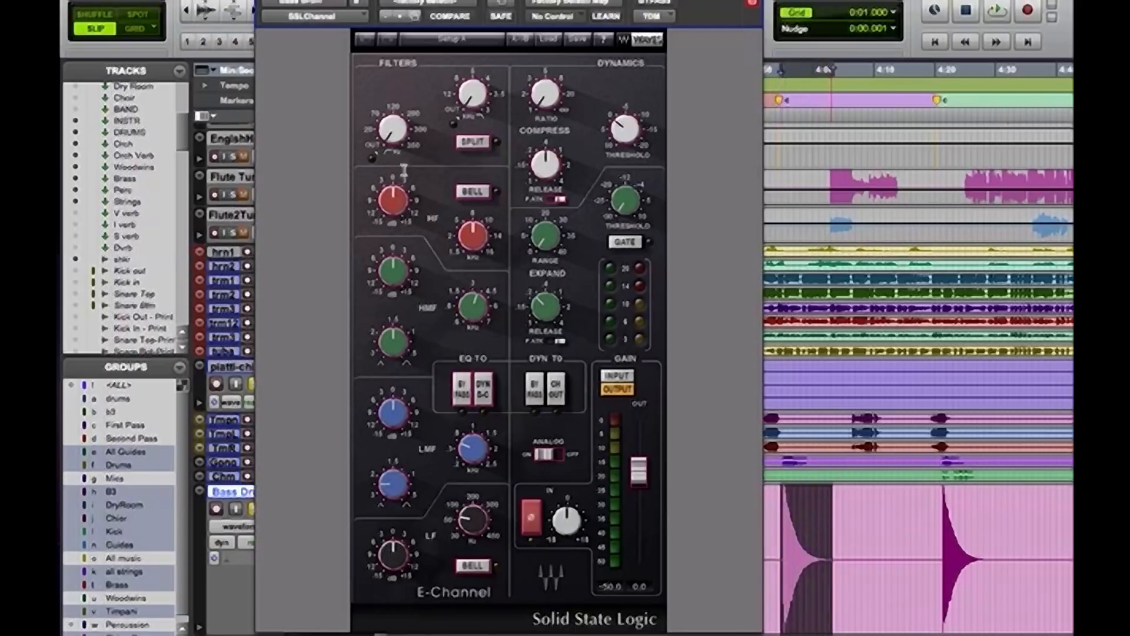
key(space)
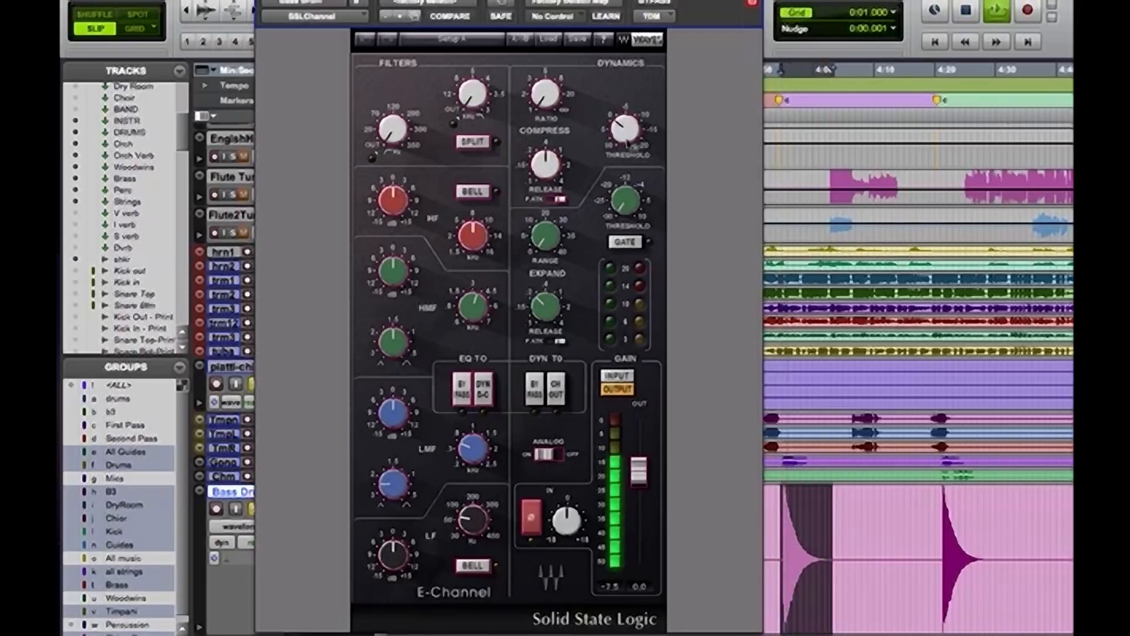
key(space)
drag(627, 130, 628, 97)
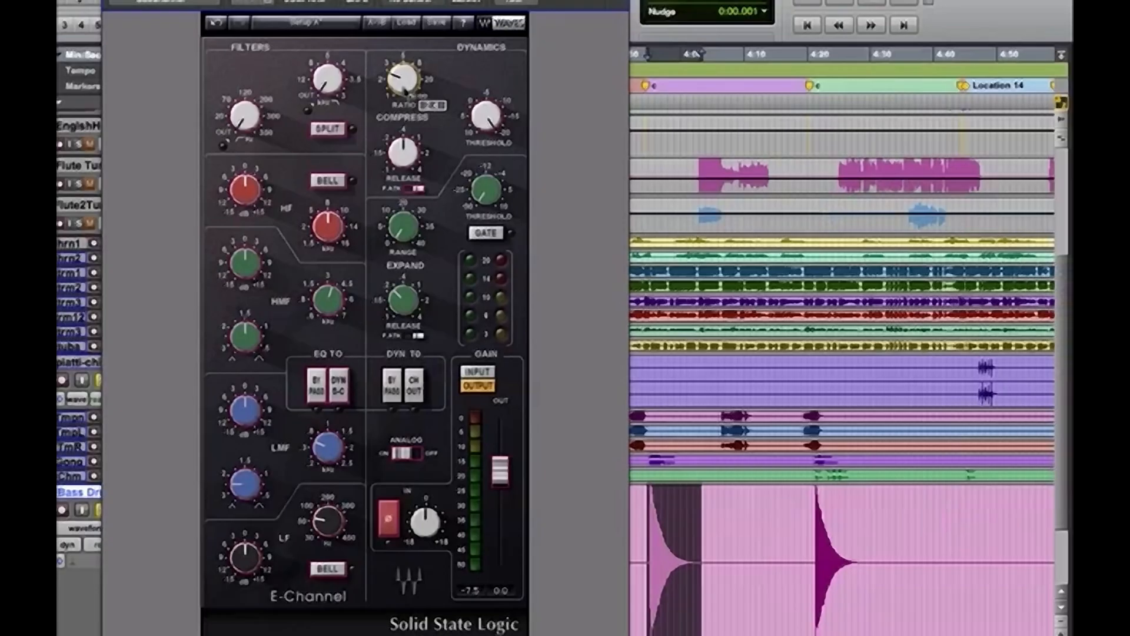
key(space)
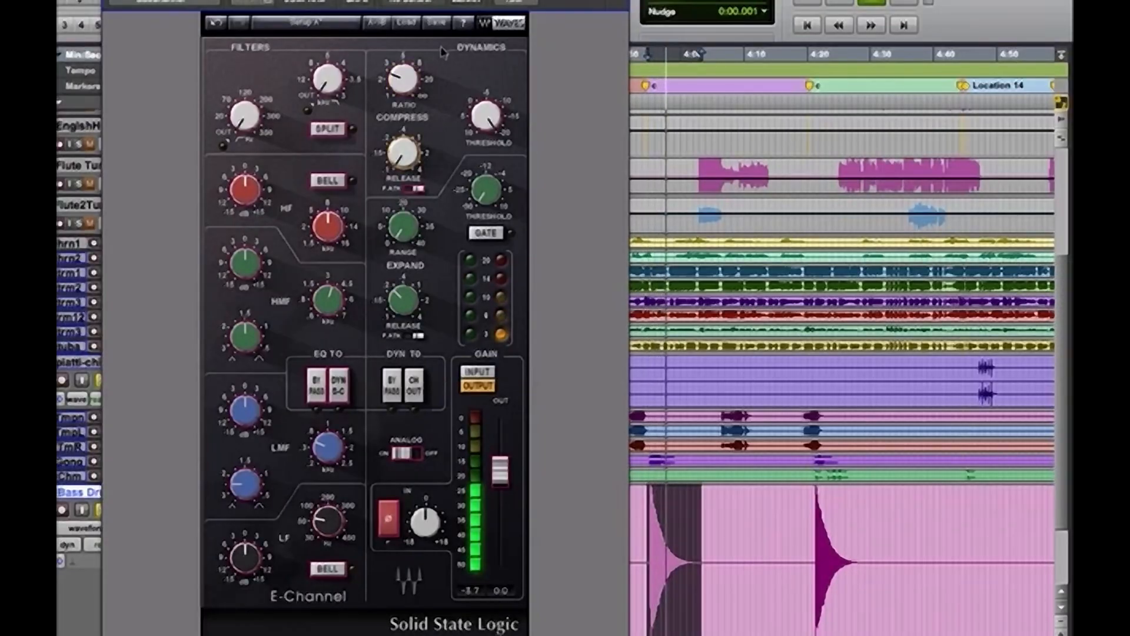
drag(403, 79, 403, 82)
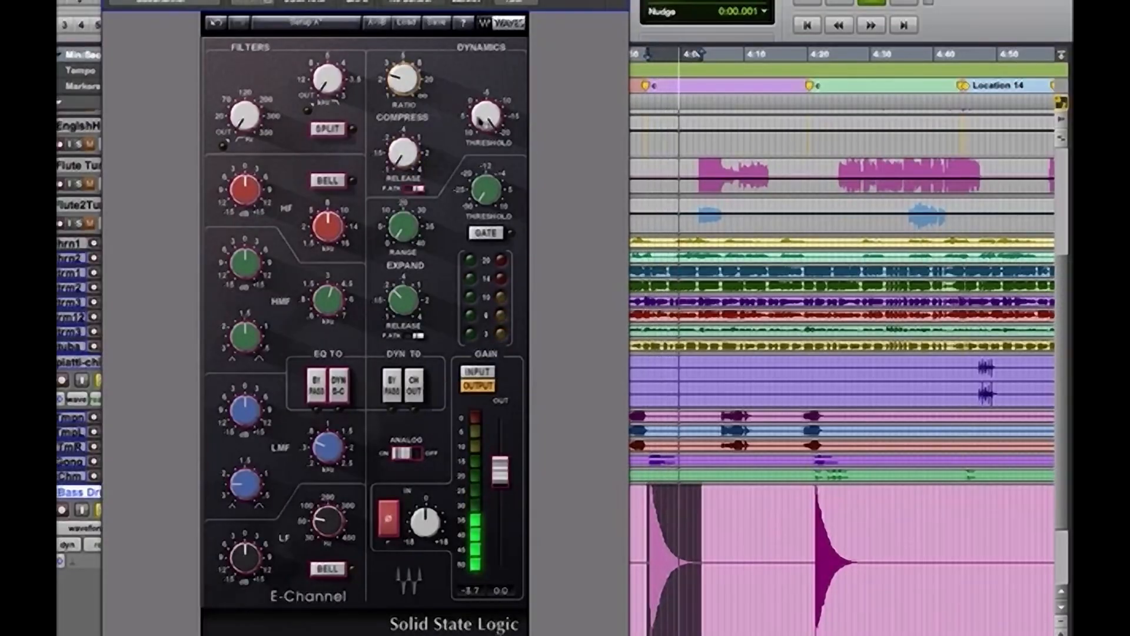
drag(487, 115, 486, 145)
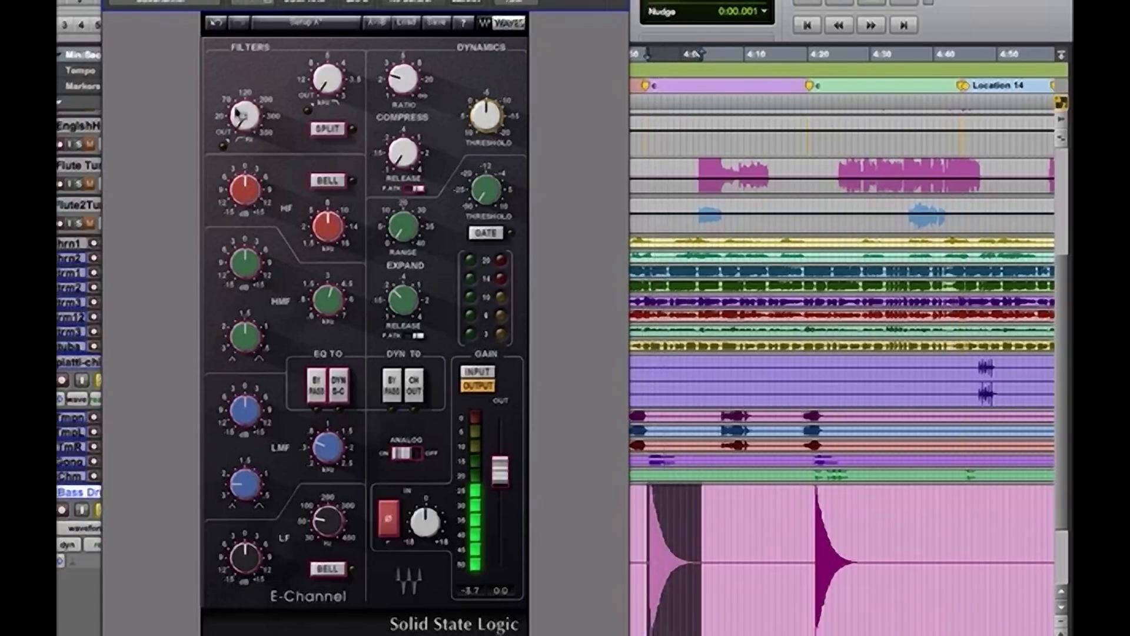
Engage the Bass Drum's high-pass filter, enable Split and dynamics CH OUT, and fine-tune the filter cutoff by ear
drag(238, 113, 242, 113)
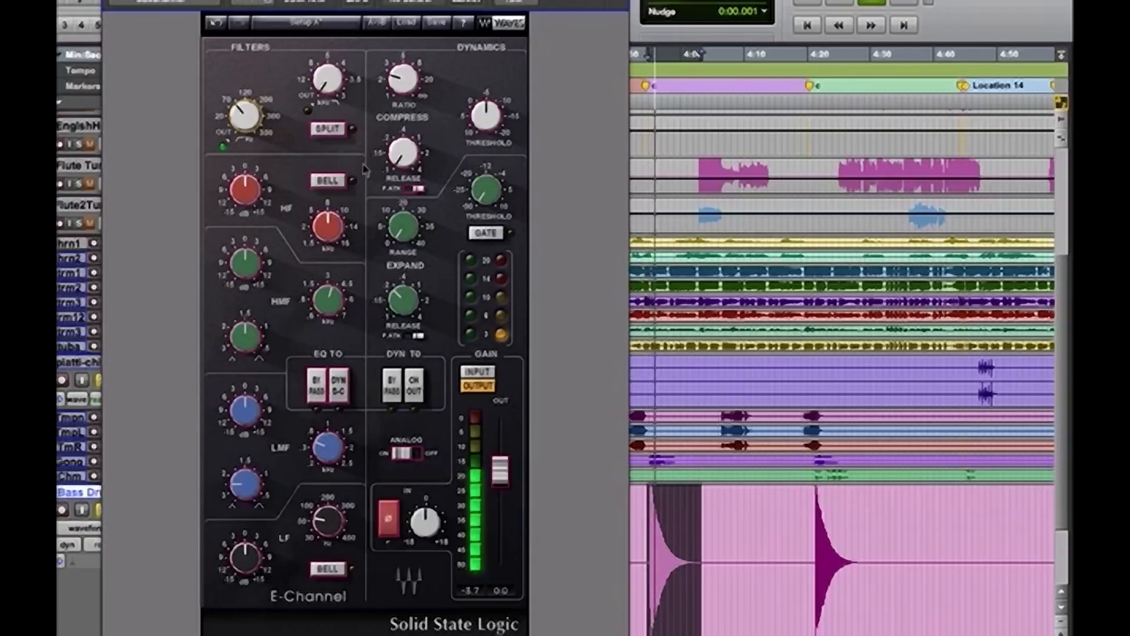
click(328, 129)
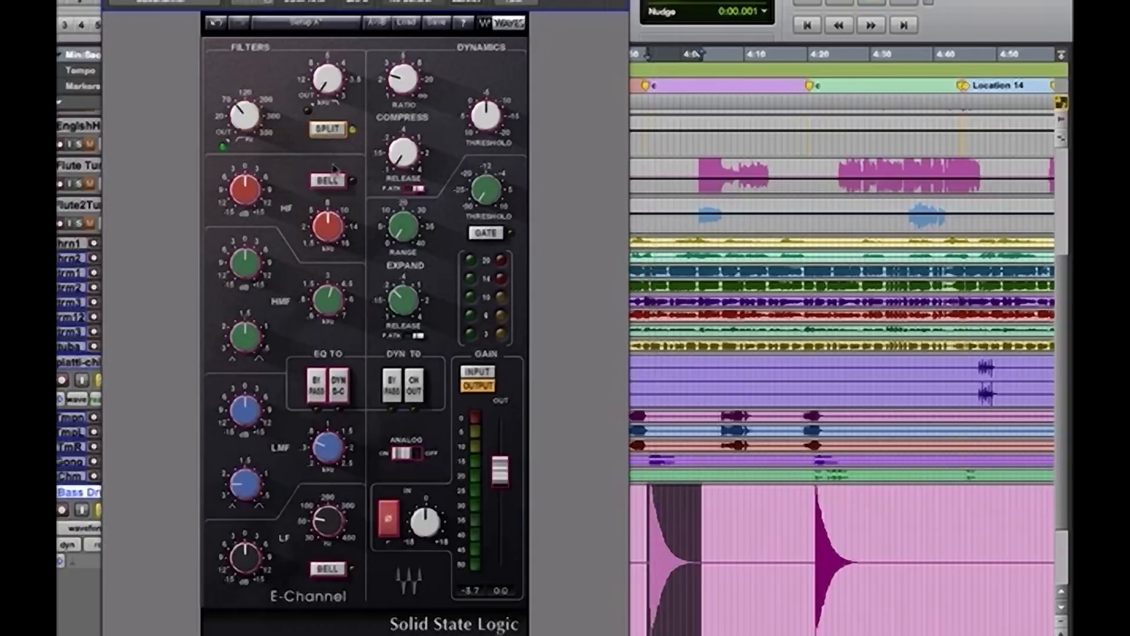
click(419, 390)
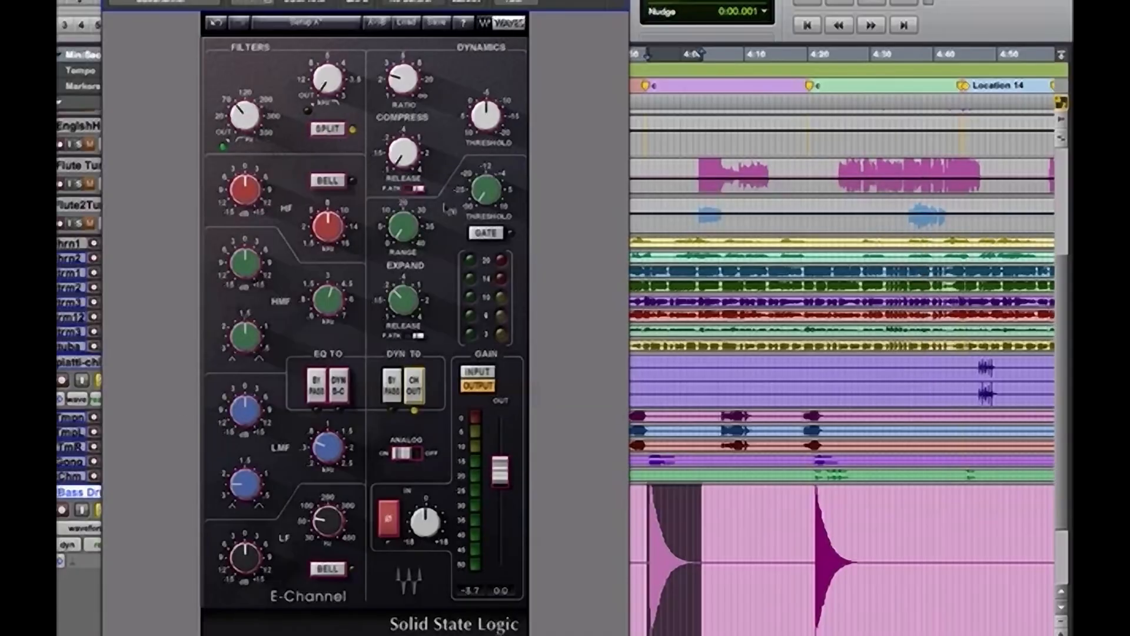
key(space)
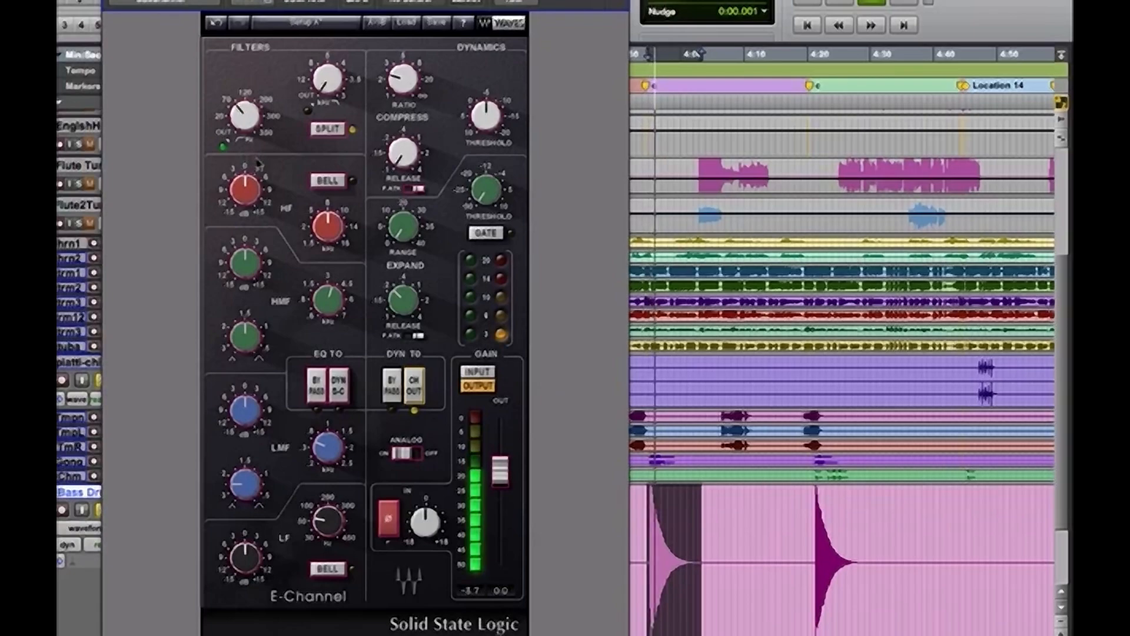
drag(244, 125, 244, 119)
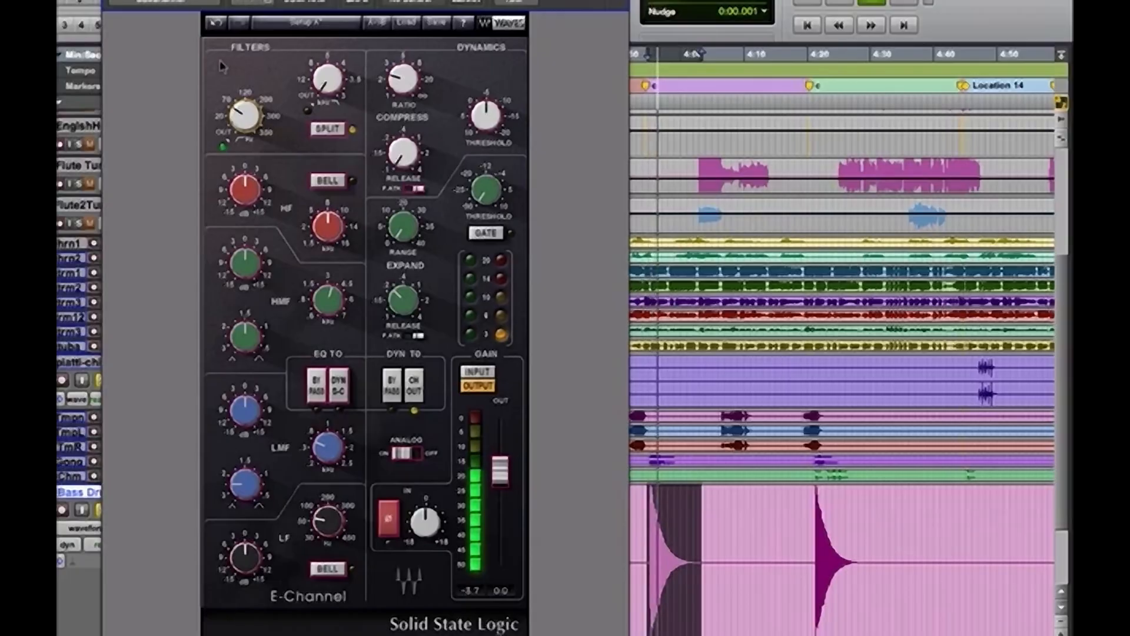
Close the plug-in window and audition the piatti-chime hits from about 3:20 and the timpani roll from about 3:47
key(super+w)
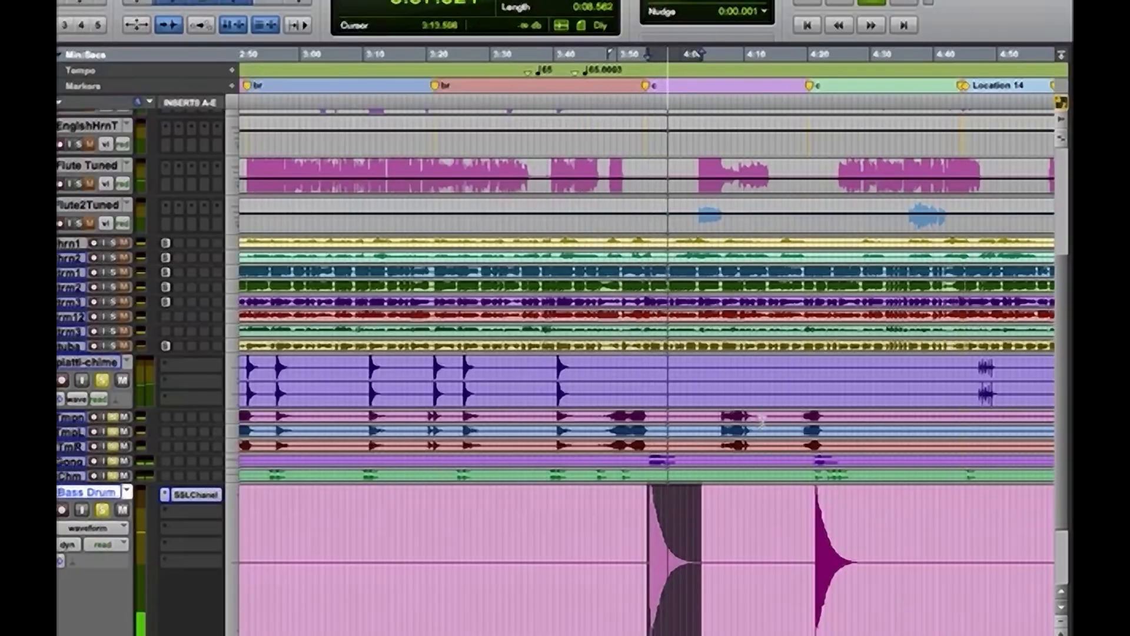
click(434, 365)
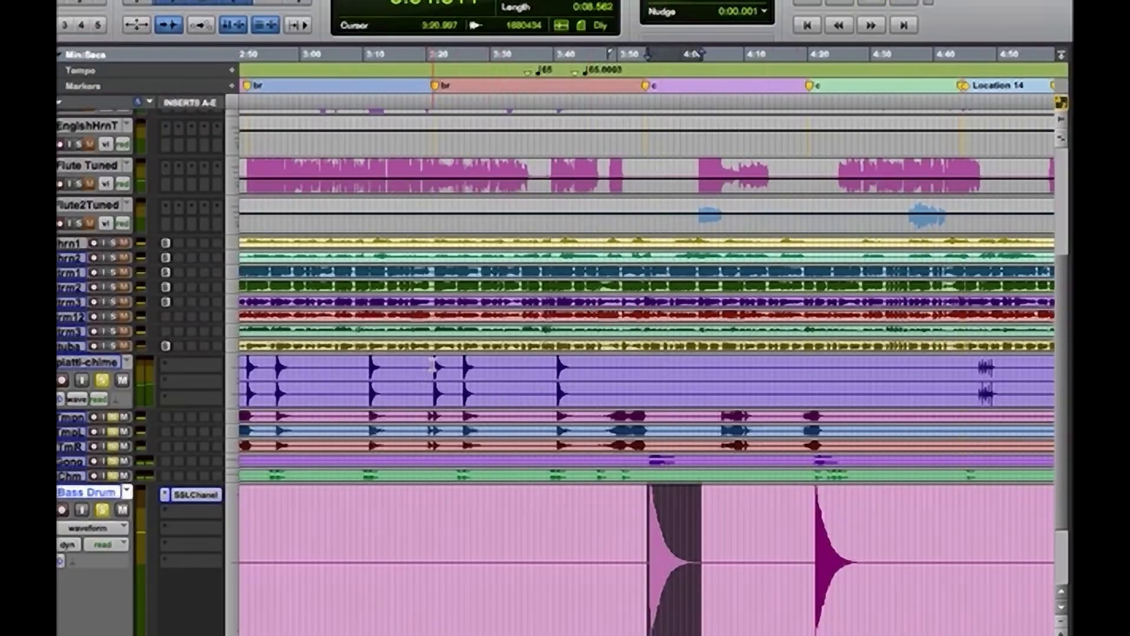
click(428, 365)
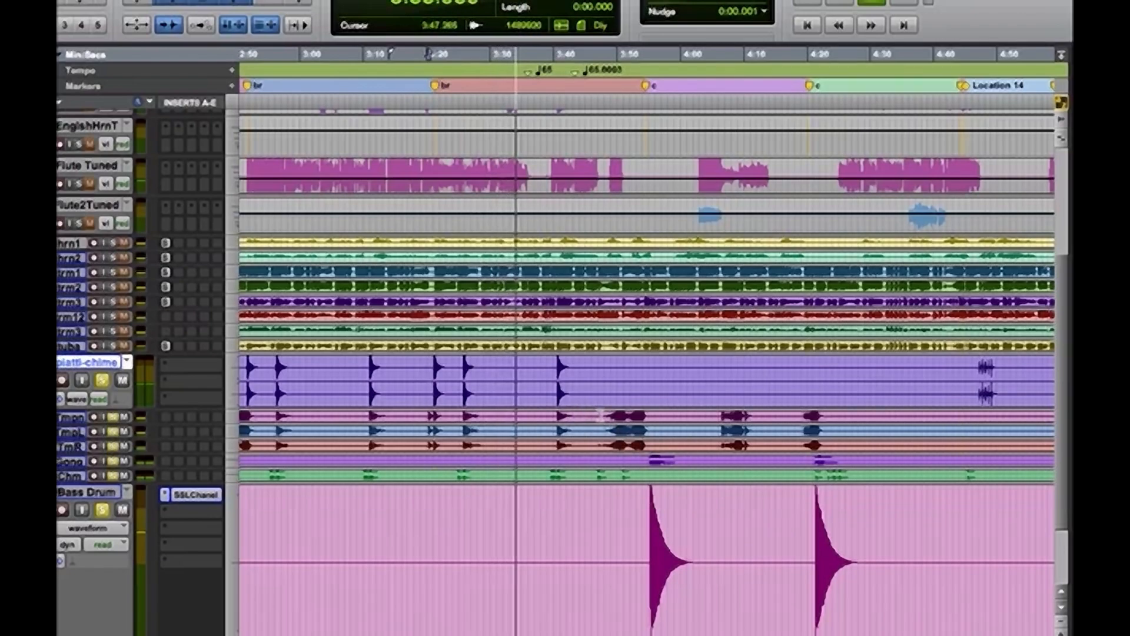
click(601, 416)
key(space)
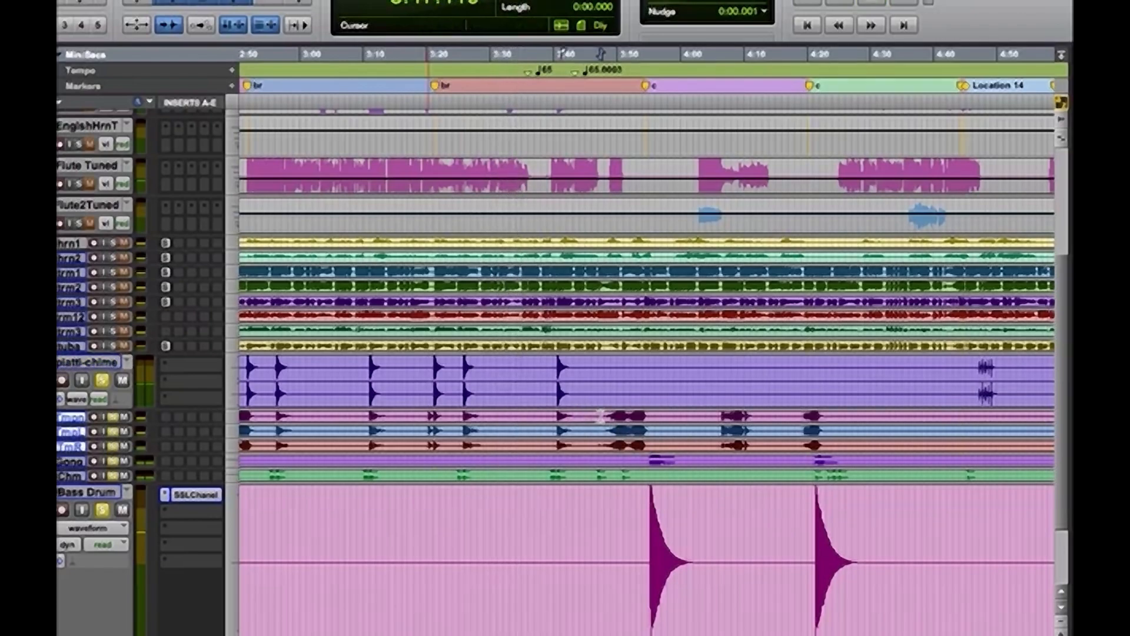
key(space)
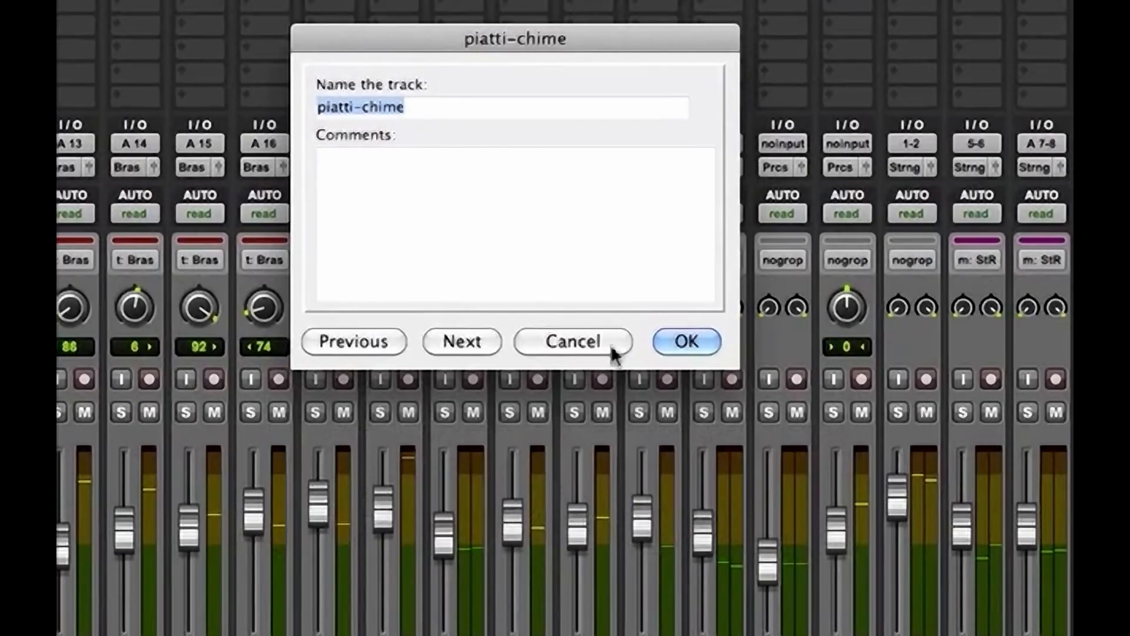
Dismiss the piatti-chime track naming dialog unchanged and review the woodwind, brass and percussion channels across the mixer
click(618, 345)
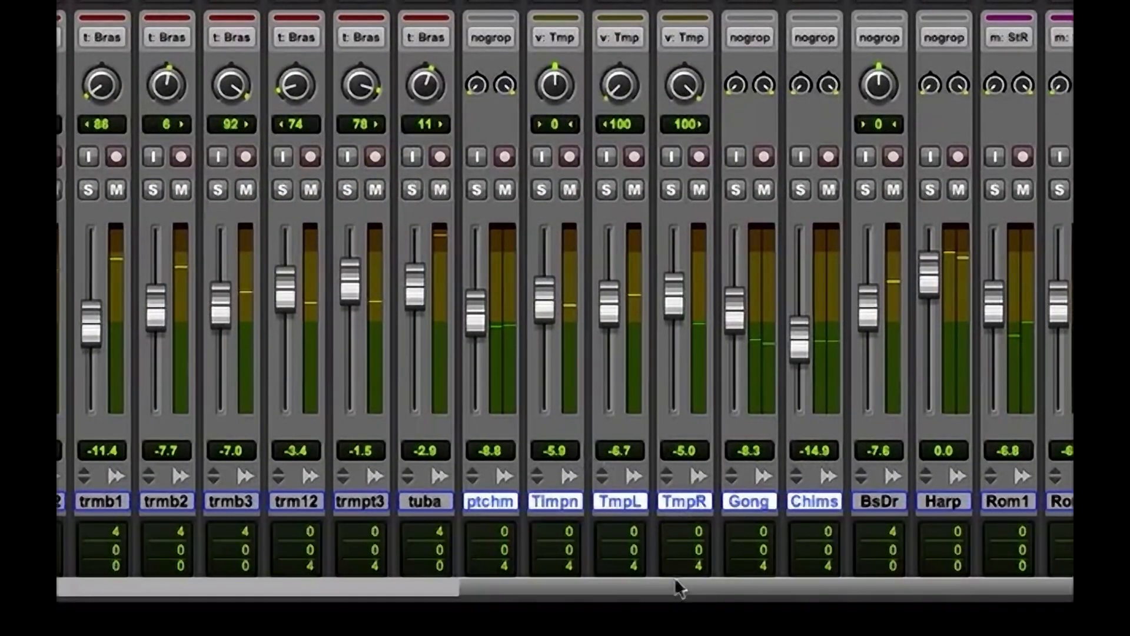
drag(675, 577, 197, 605)
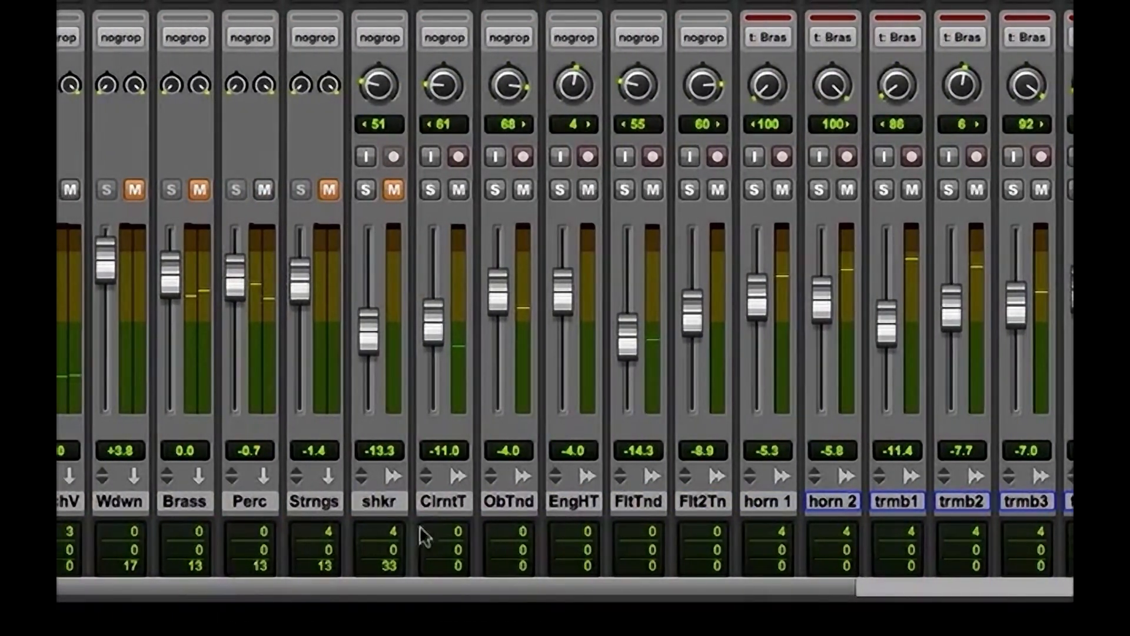
drag(418, 581, 848, 602)
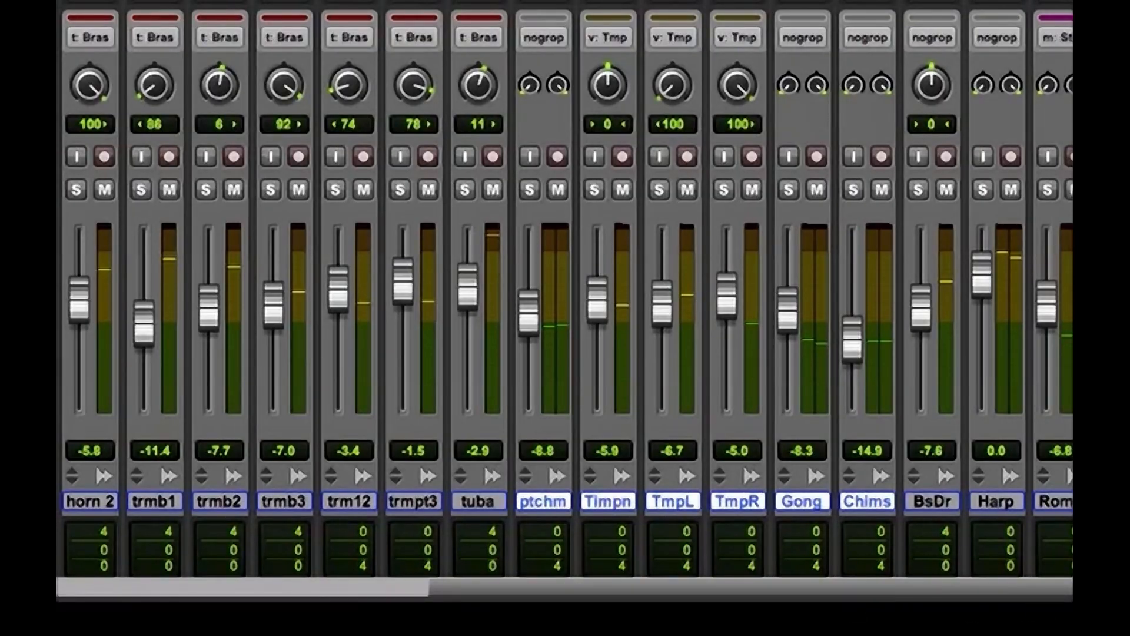
drag(848, 595, 372, 594)
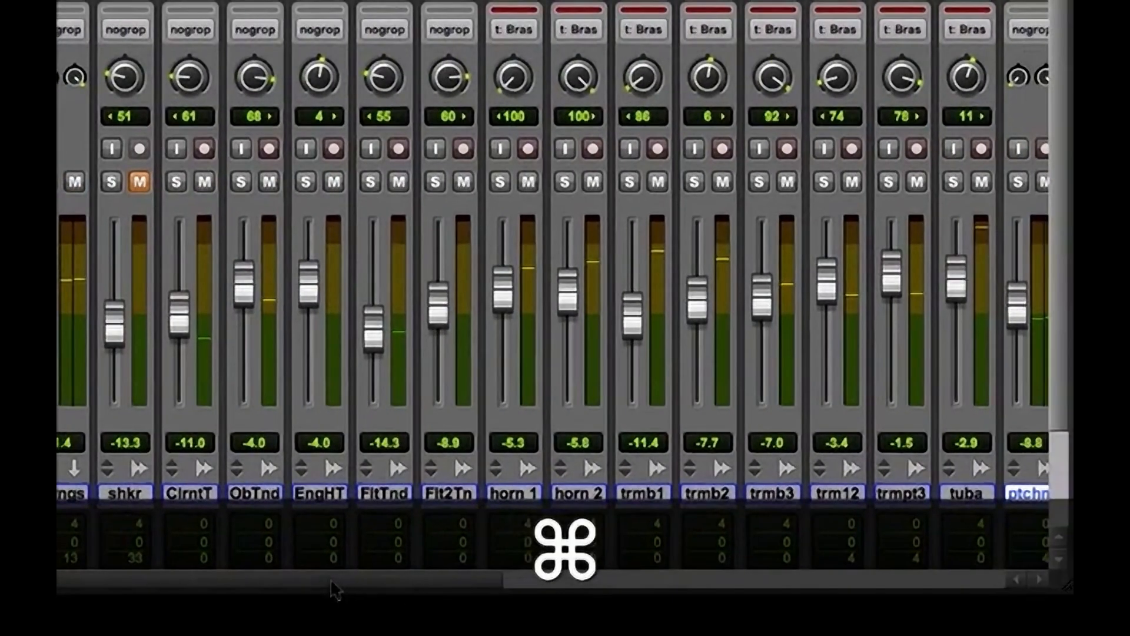
drag(330, 578, 974, 580)
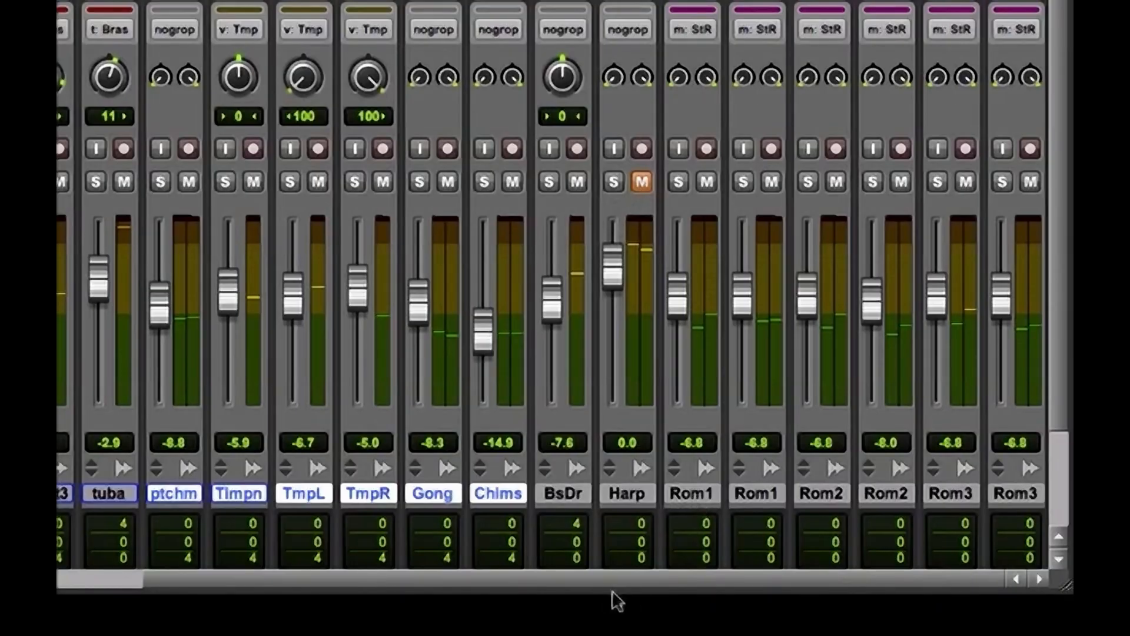
Select the six string Room tracks, play them back, and turn off the String Room group for individual fader moves
drag(602, 577, 670, 582)
click(686, 495)
shift+click(1015, 494)
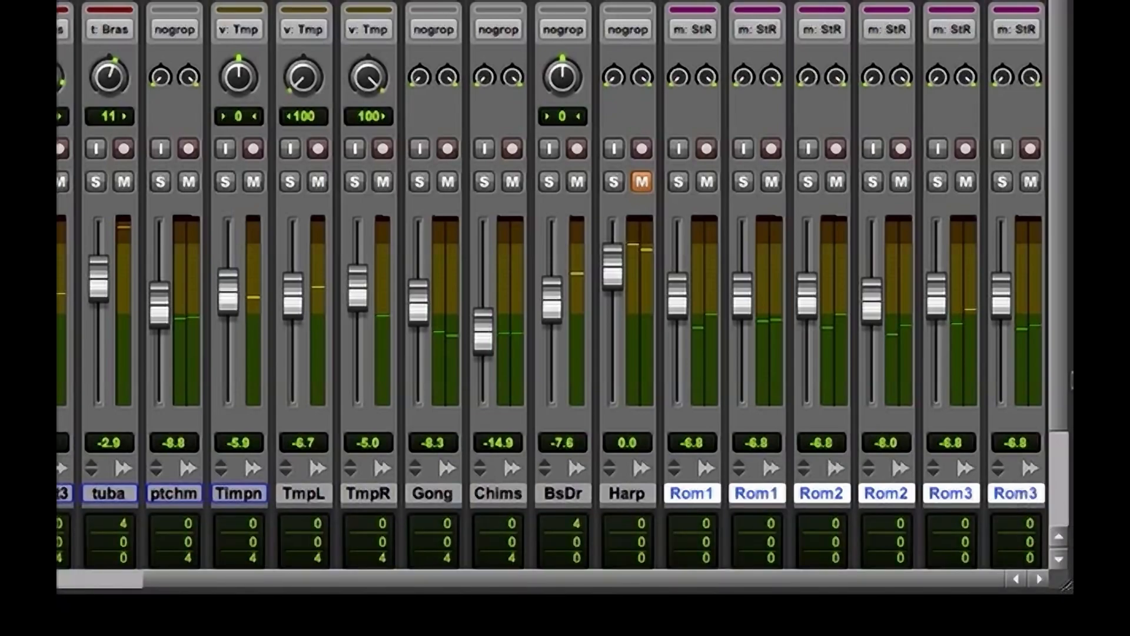
key(space)
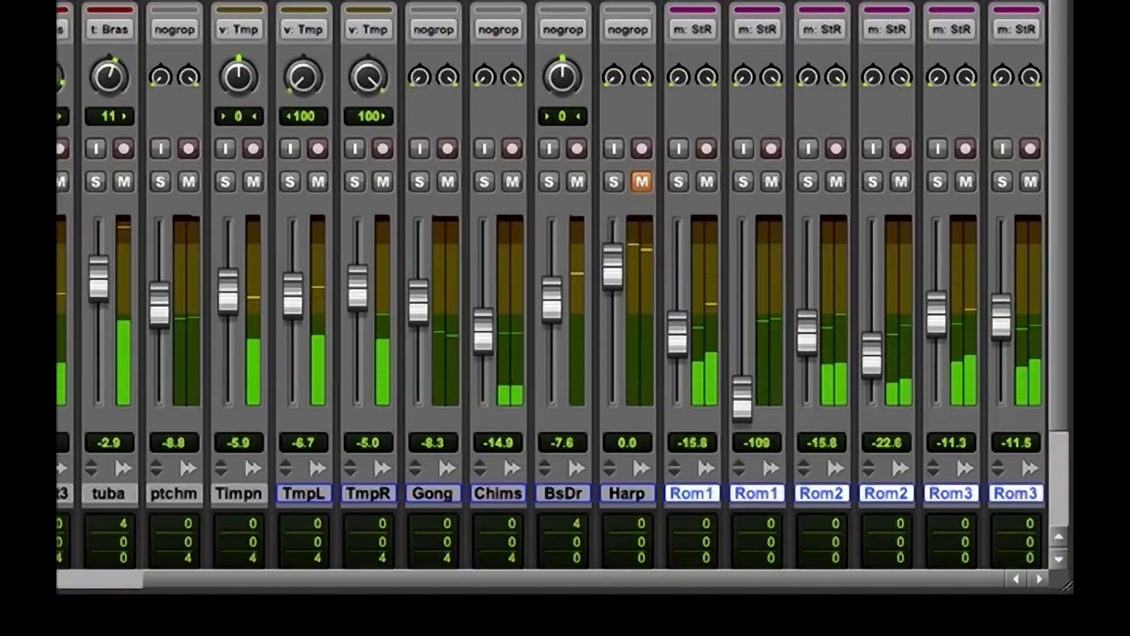
key(m)
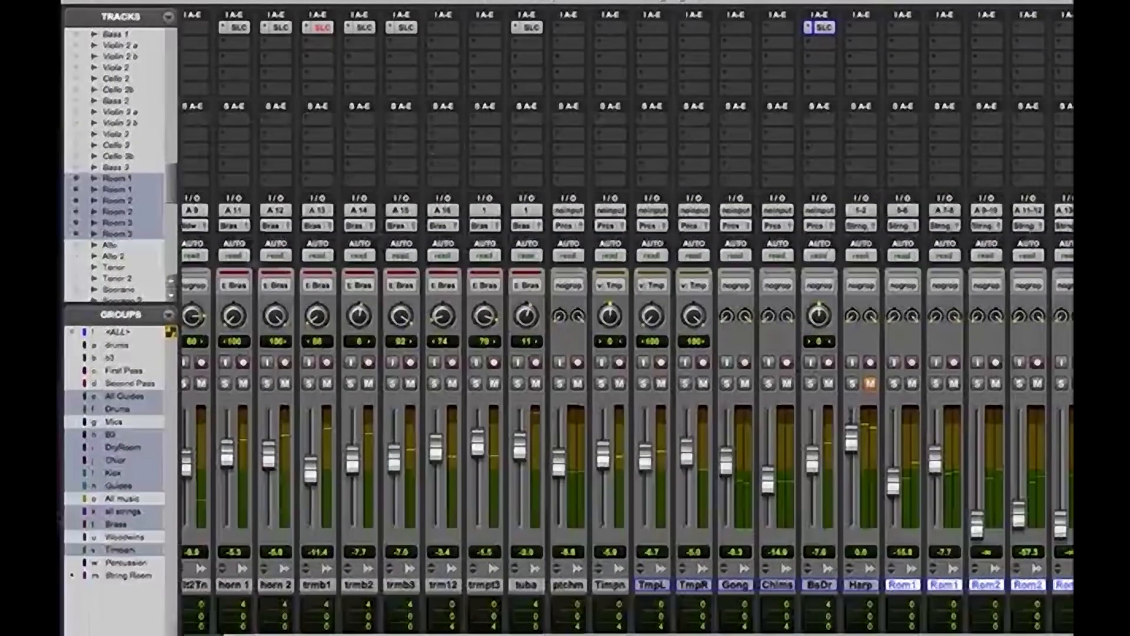
Show the hidden Bass 1, Bass 2 and Bass 3 tracks in the mixer and make them active
click(76, 168)
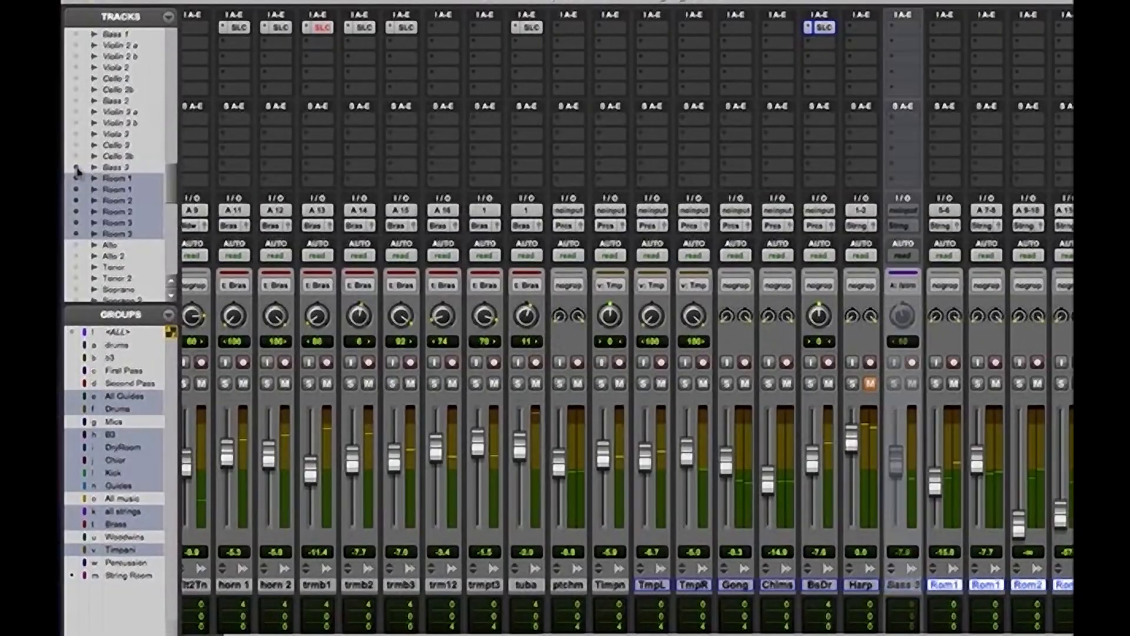
drag(167, 174, 167, 166)
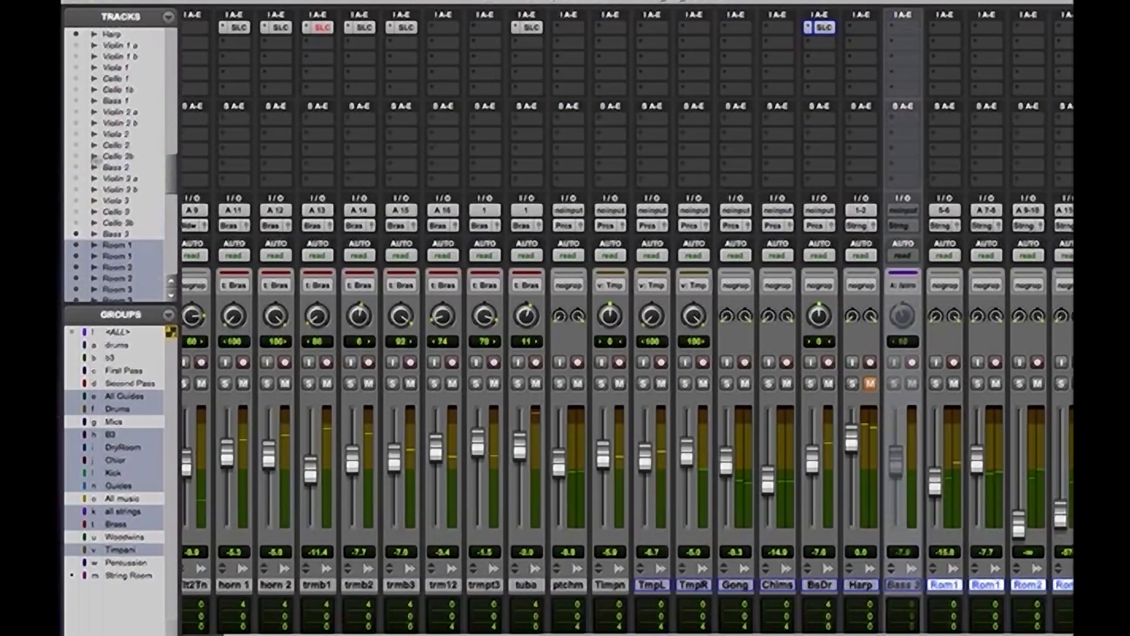
click(76, 168)
click(76, 101)
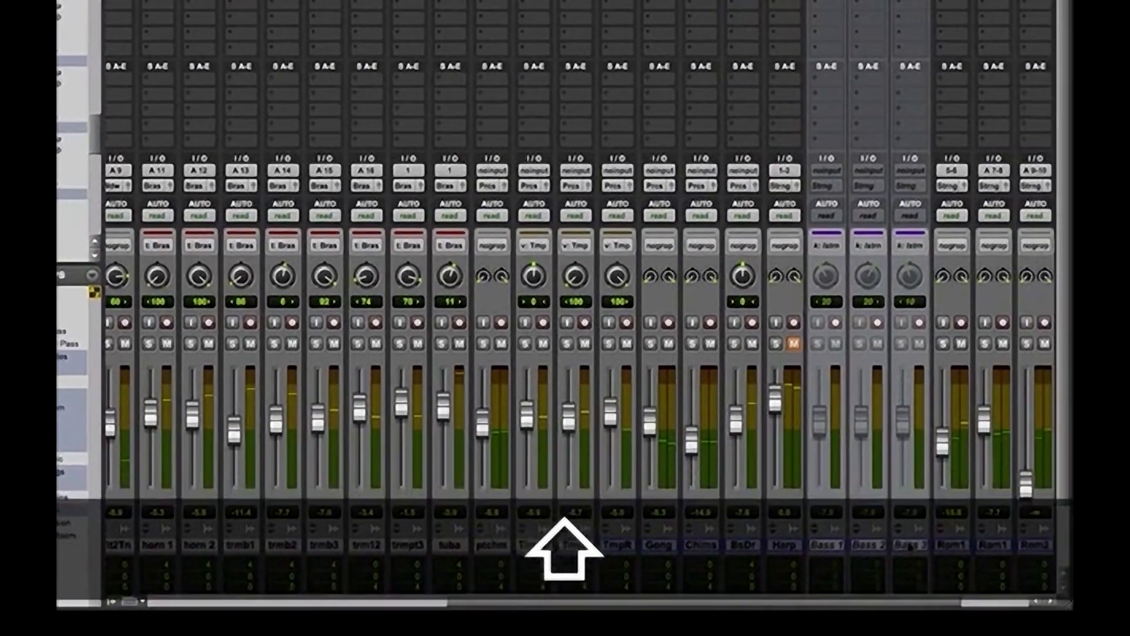
right_click(896, 586)
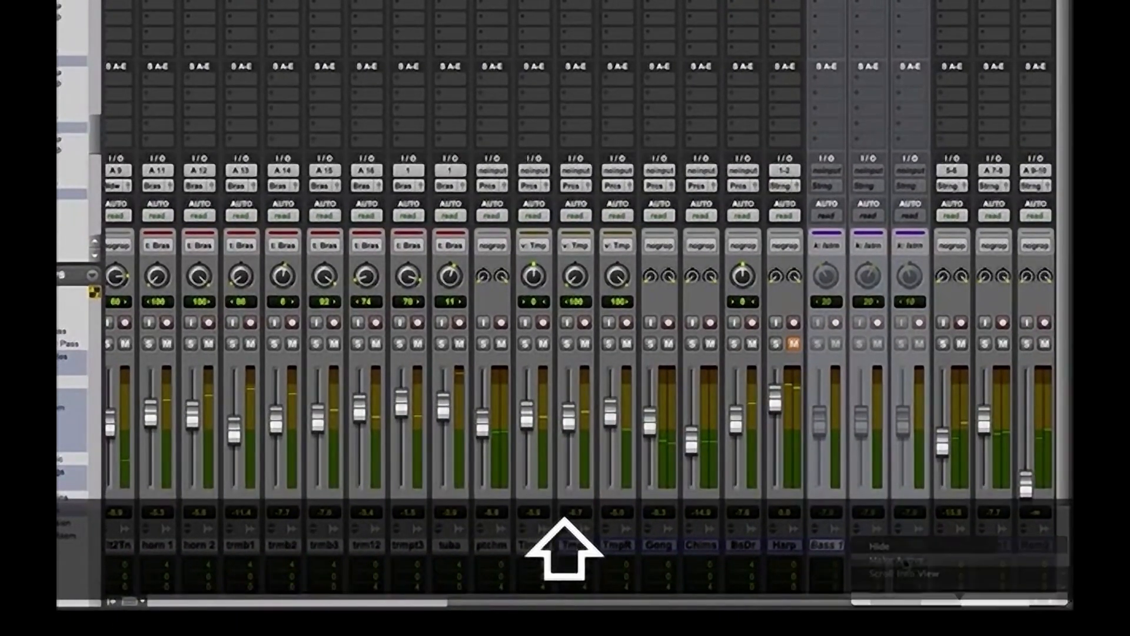
click(896, 560)
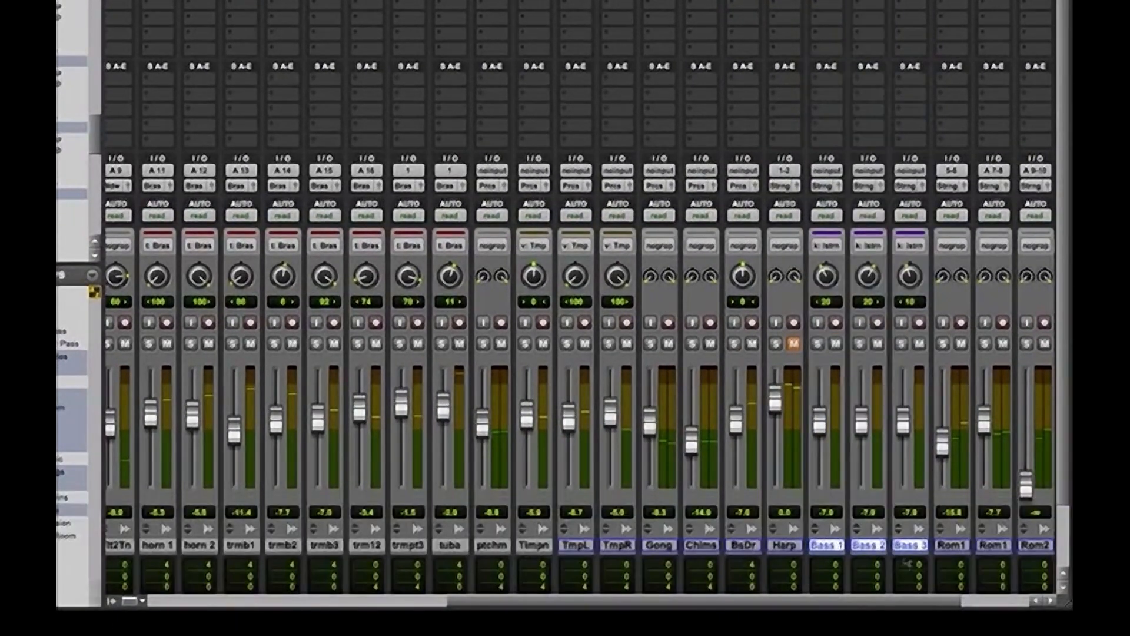
Centre Bass 1, pan Bass 2 to 100 left and Bass 3 to 95 right, and audition them against the Room tracks
alt+click(826, 277)
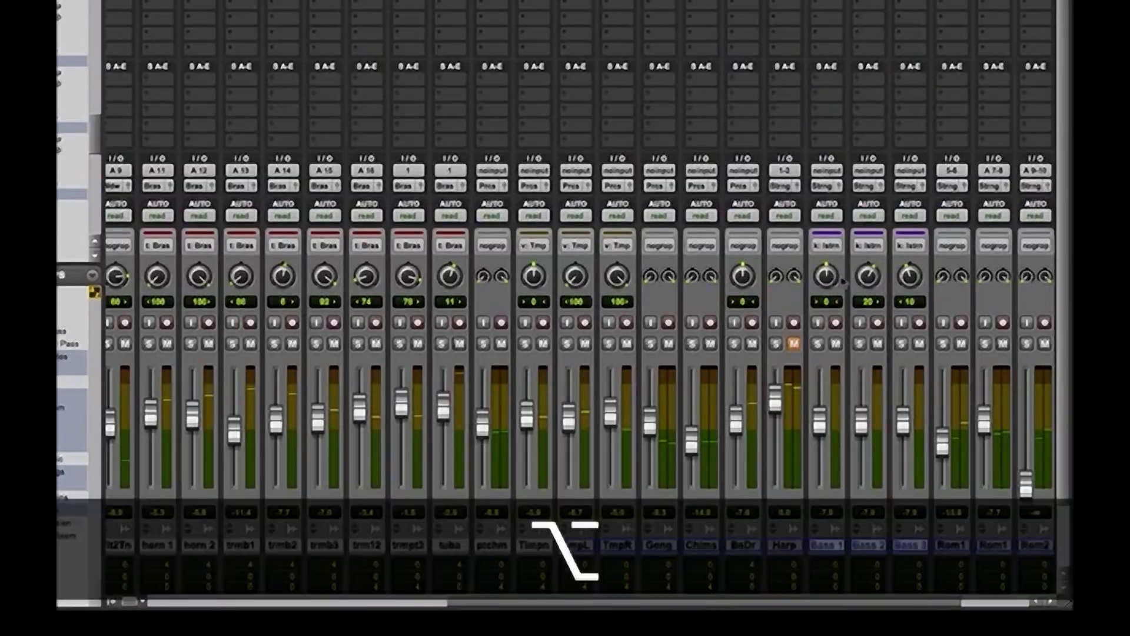
drag(909, 219, 937, 104)
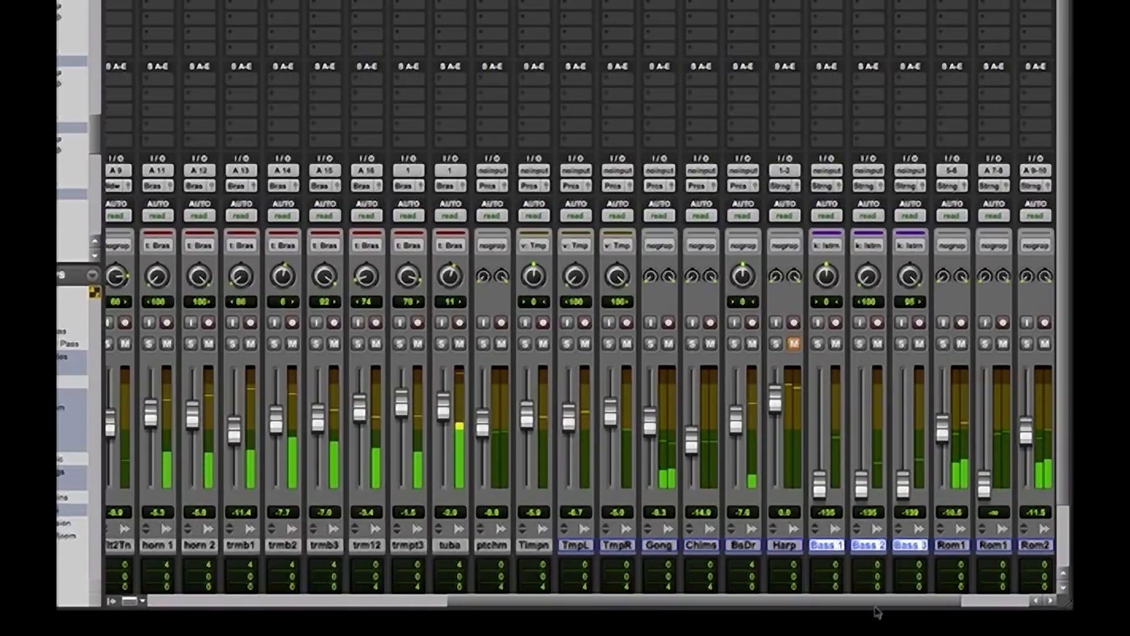
drag(875, 605, 944, 606)
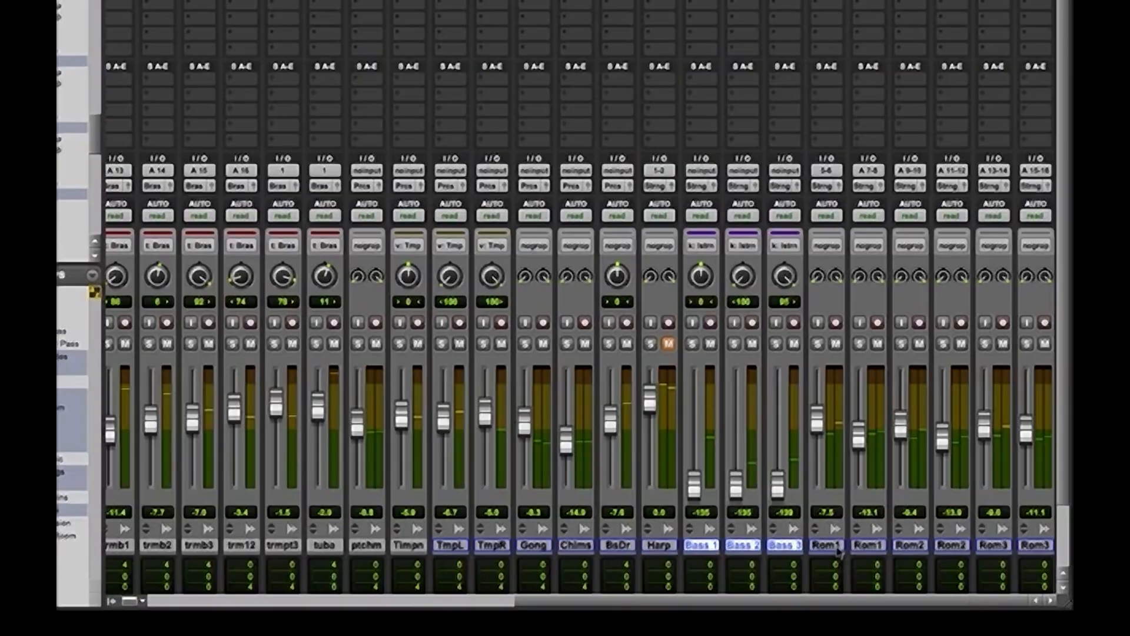
key(space)
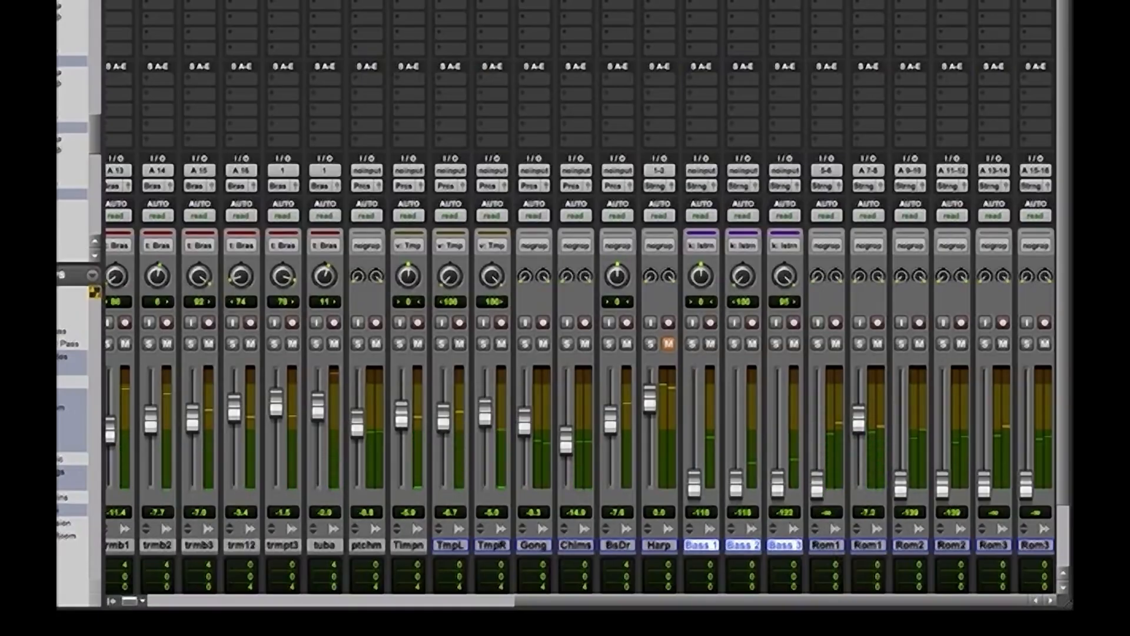
Insert the stereo EQ 3 1-Band RTAS plug-in on the second Room 1 track (input A 7-8)
click(901, 20)
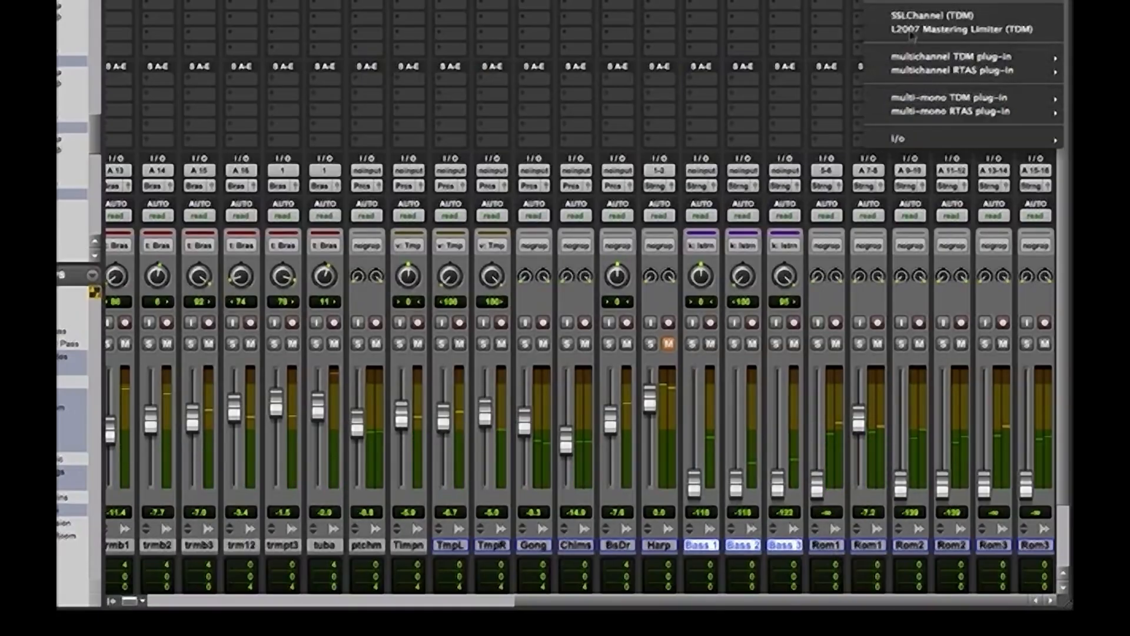
mouse_move(919, 58)
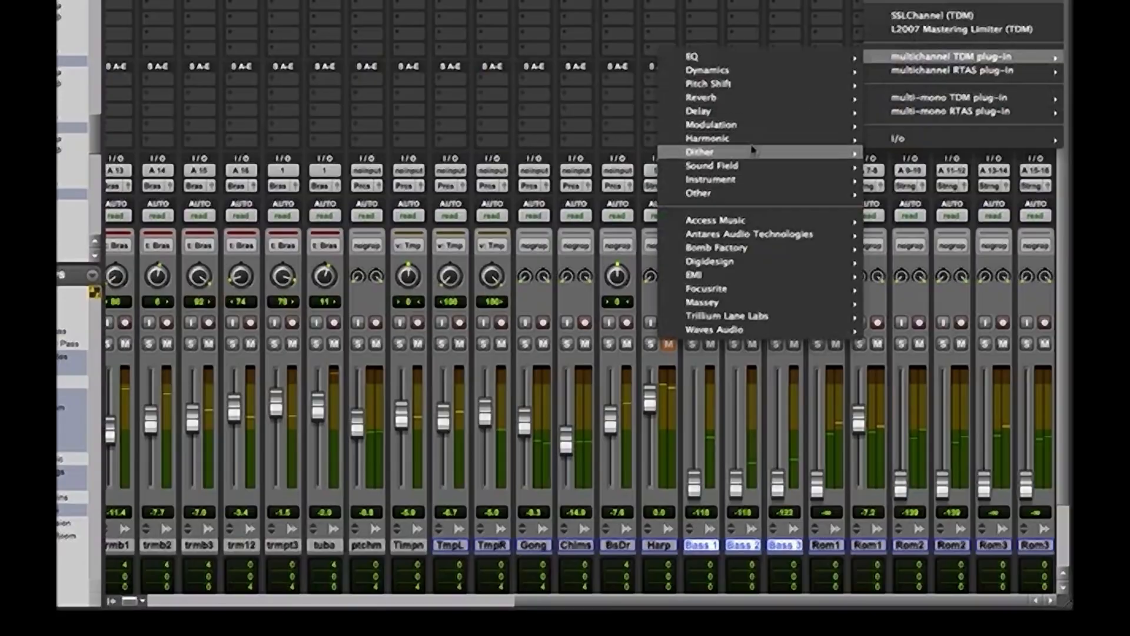
mouse_move(710, 196)
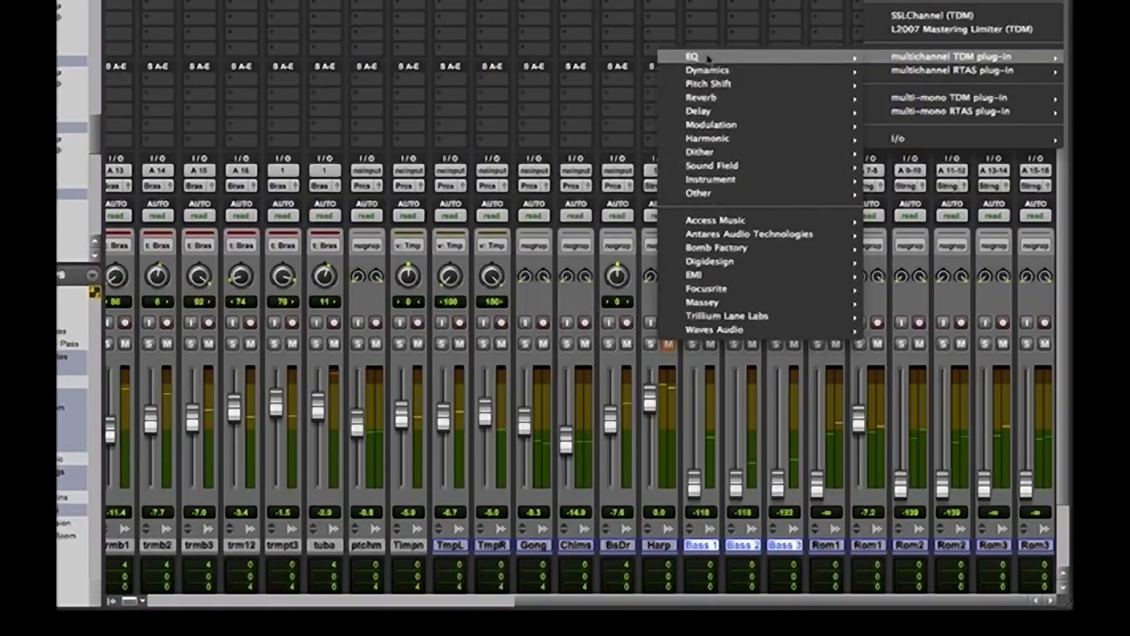
mouse_move(807, 68)
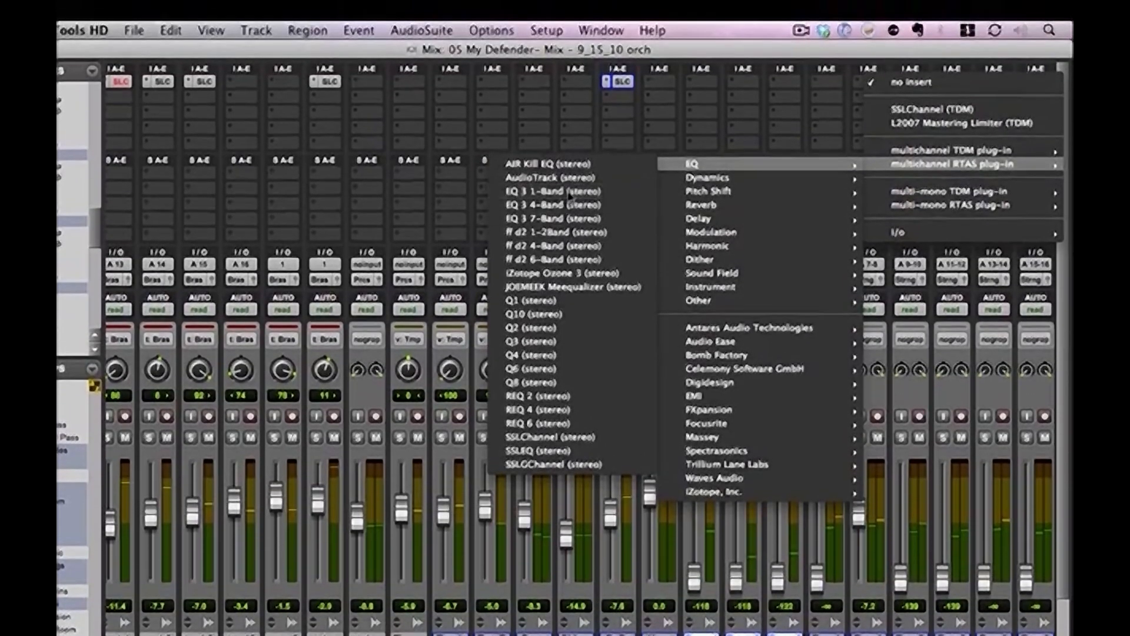
click(568, 99)
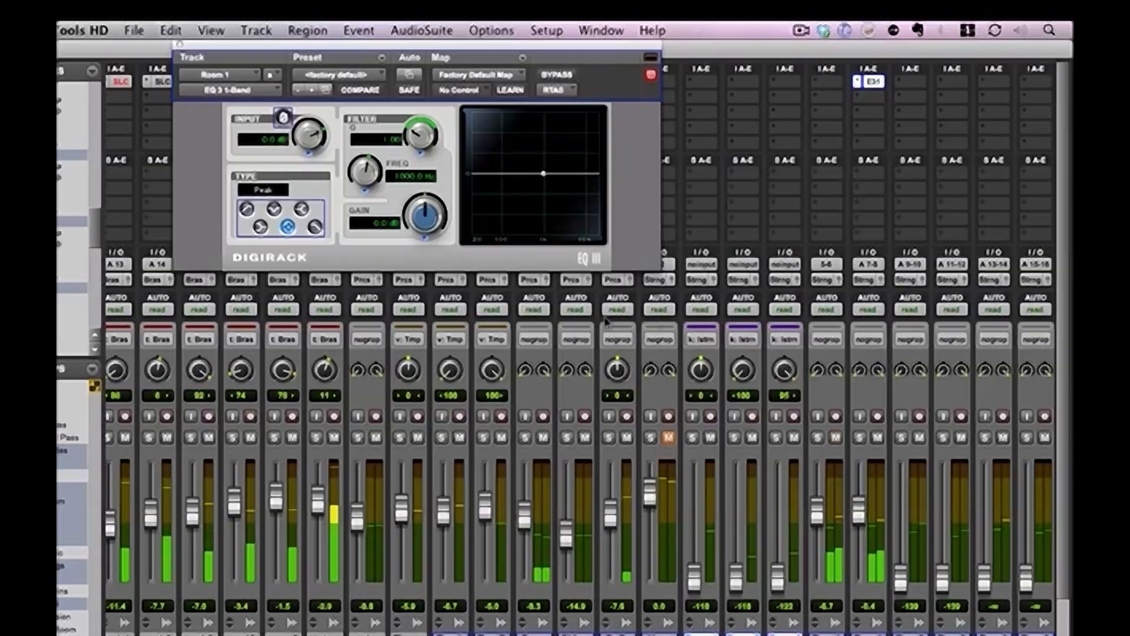
Compare normal and inverted input polarity on the second Room 1 track against the first Room 1 track during playback
click(283, 116)
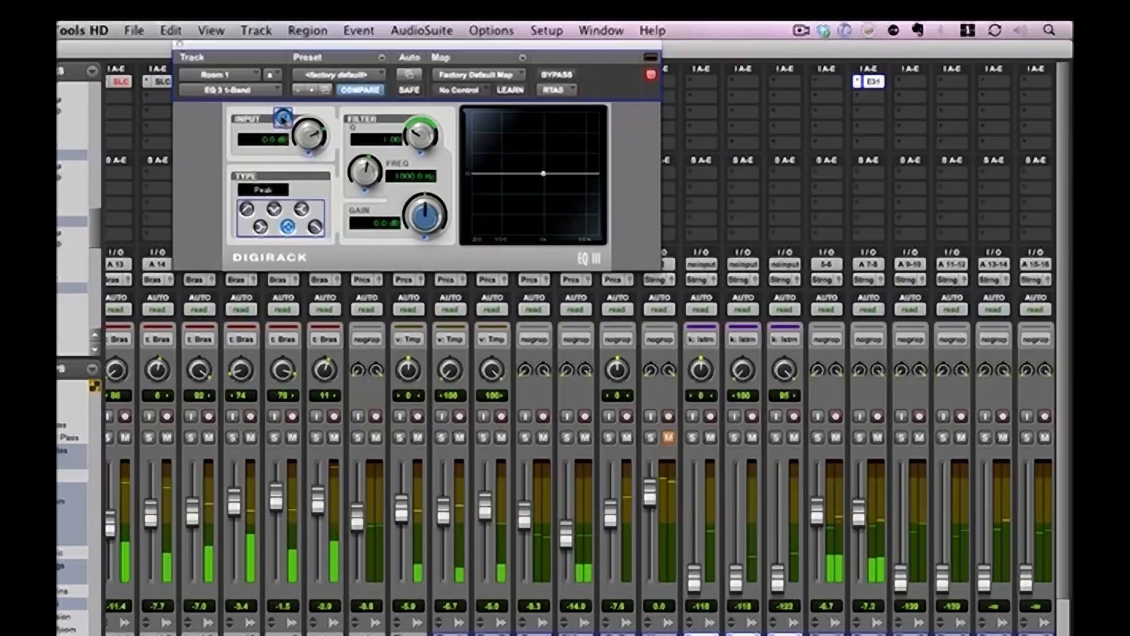
click(282, 116)
click(283, 116)
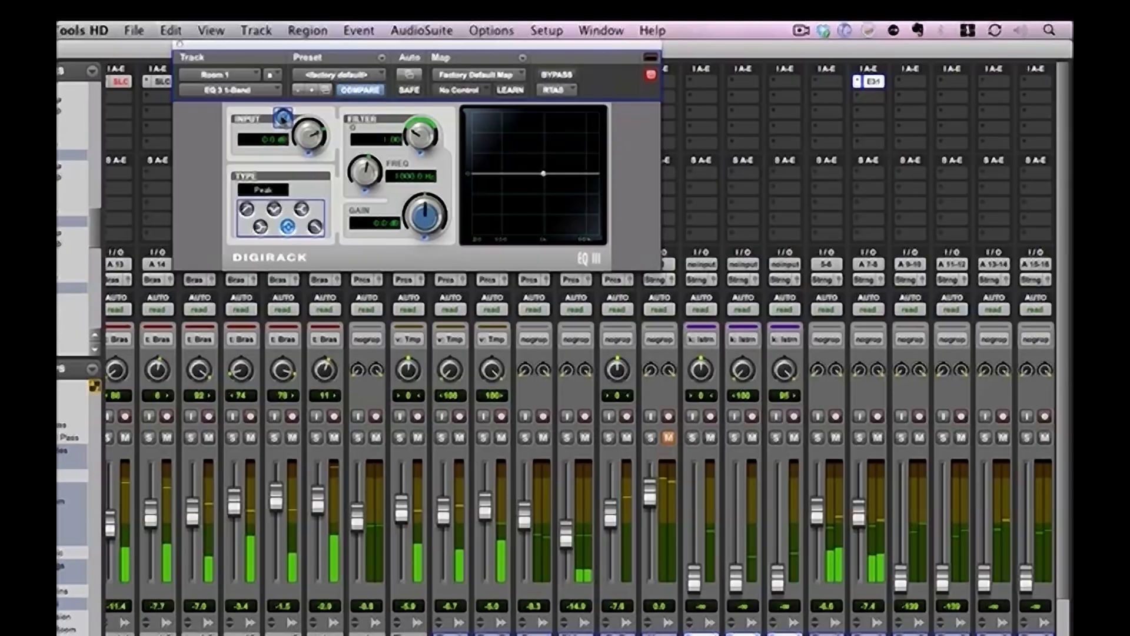
click(283, 117)
click(282, 117)
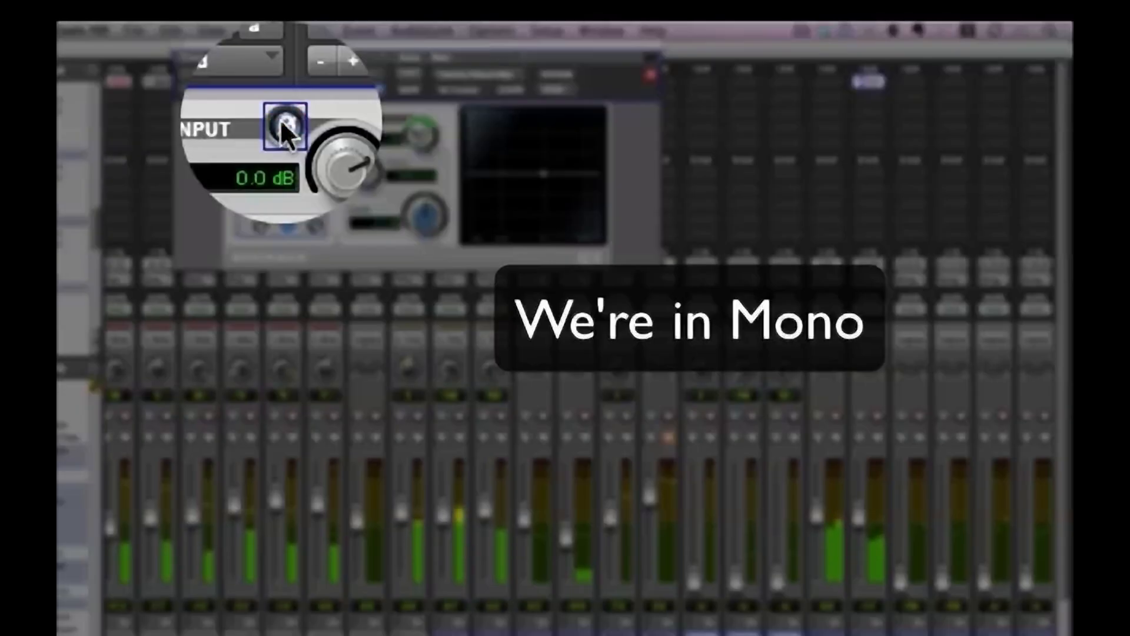
click(282, 120)
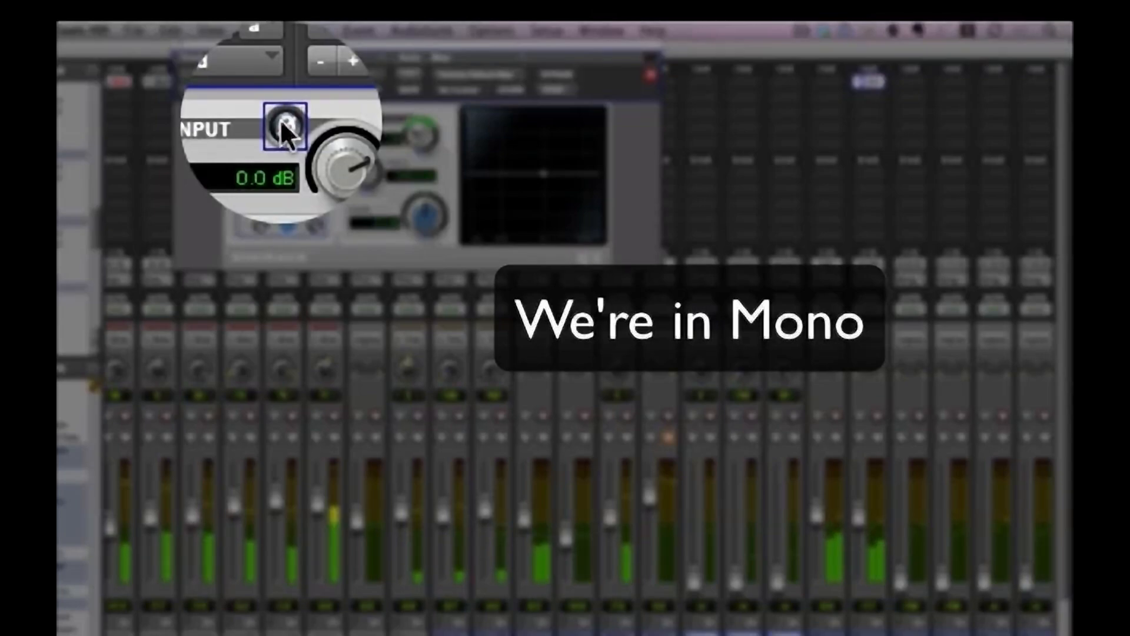
click(283, 121)
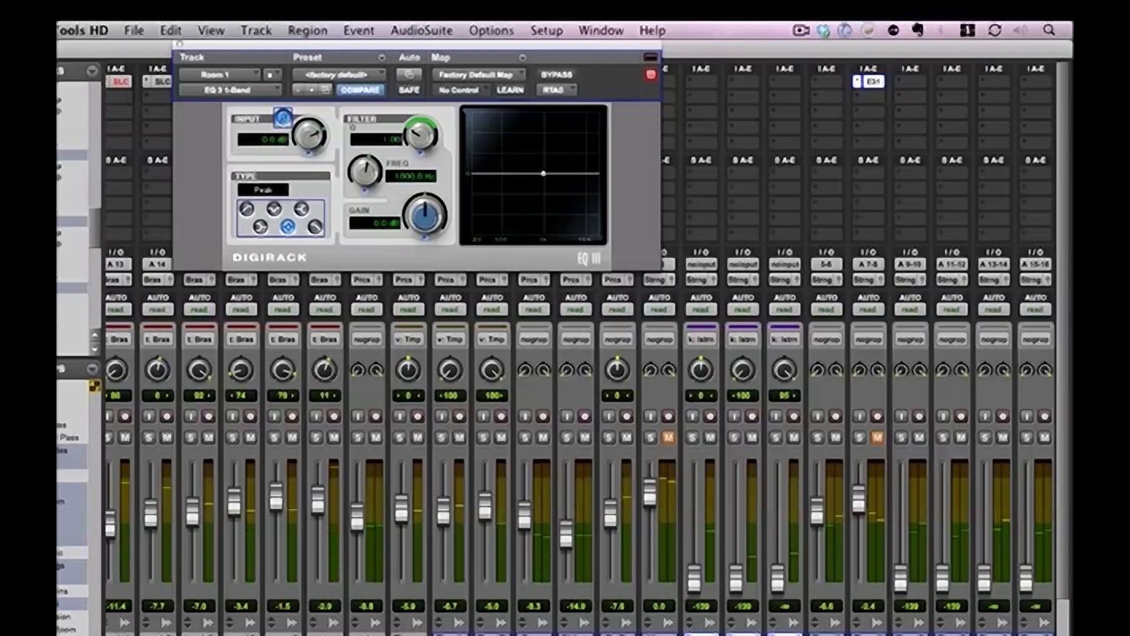
Select the first track of each Room pair (inputs 5-6, 9-10 and 13-14) and take them out of the mixer
click(826, 634)
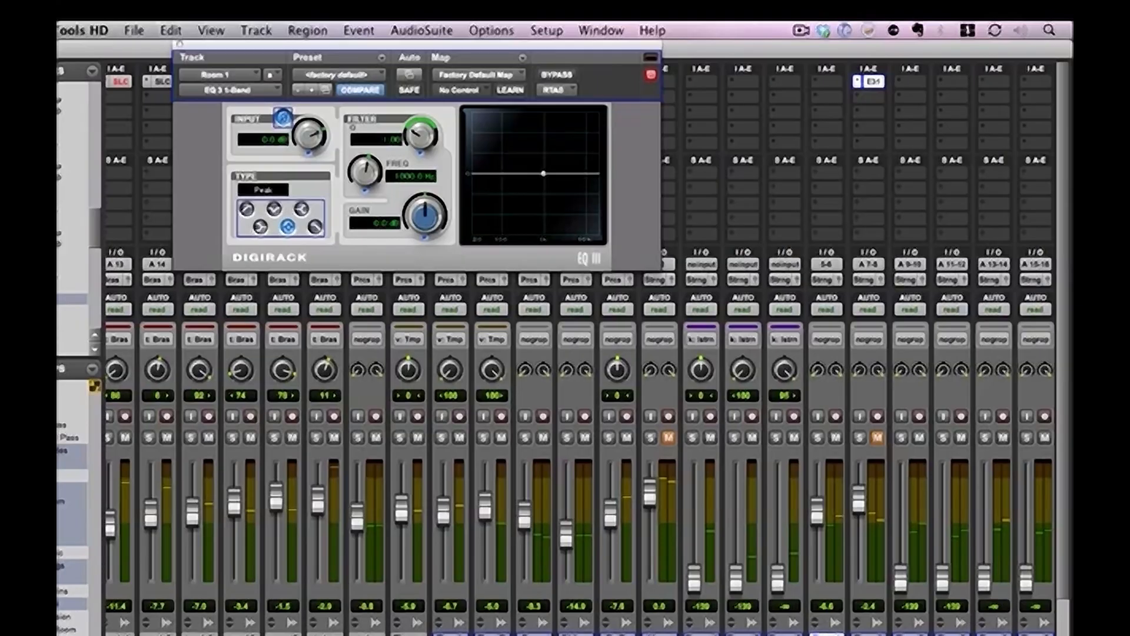
super+click(910, 634)
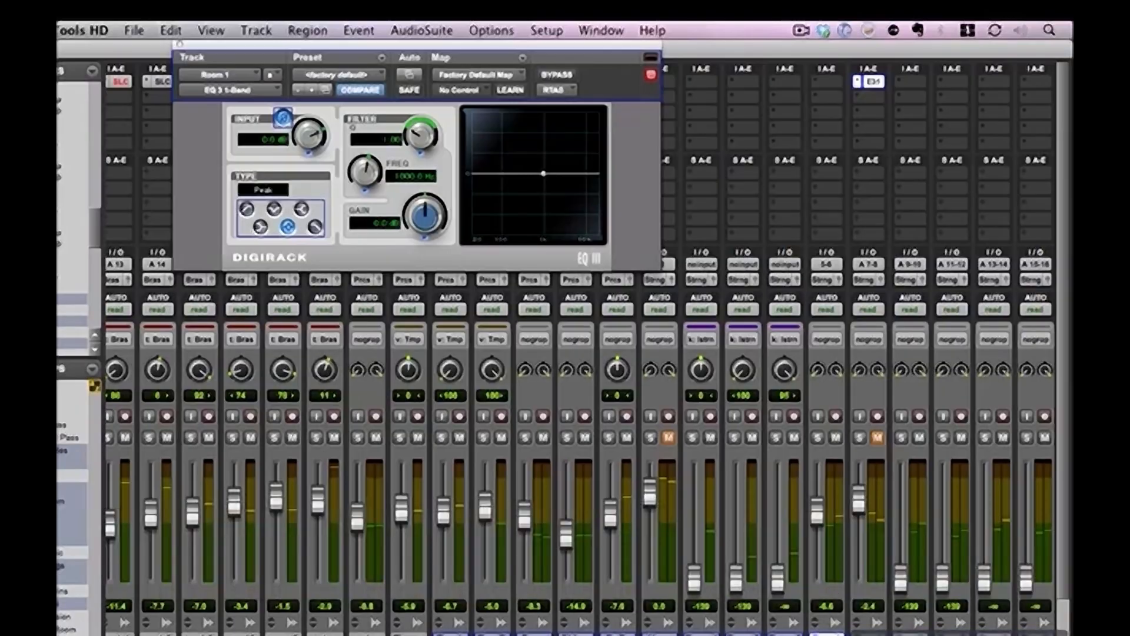
click(889, 634)
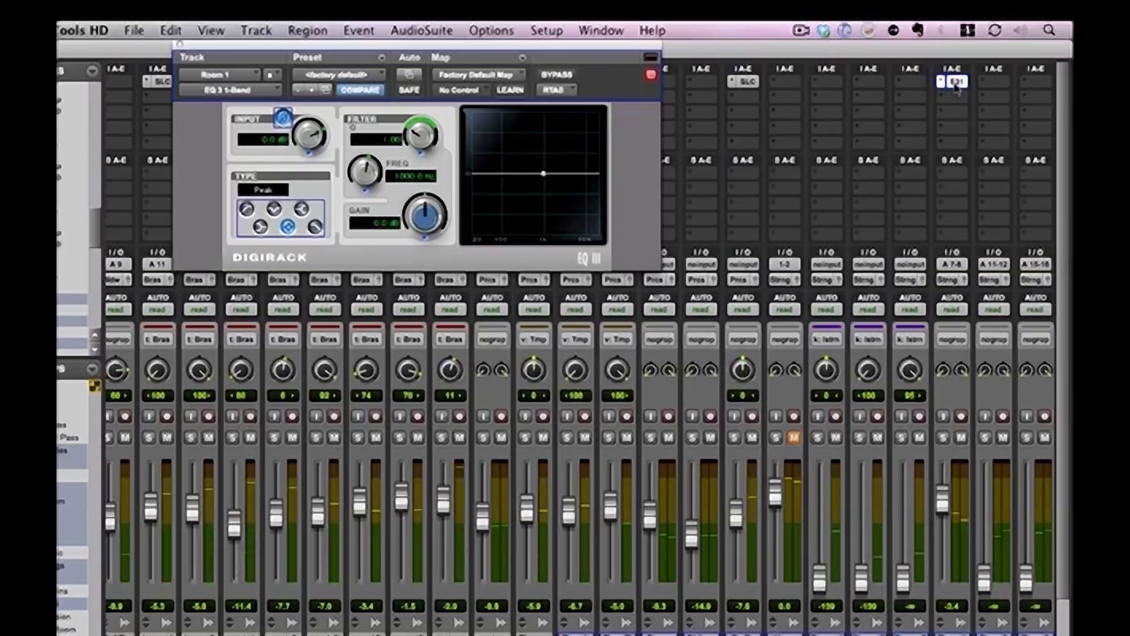
Mute Room 2 and Room 3 and compare Room 1 with normal and inverted polarity against the bass tracks
click(285, 118)
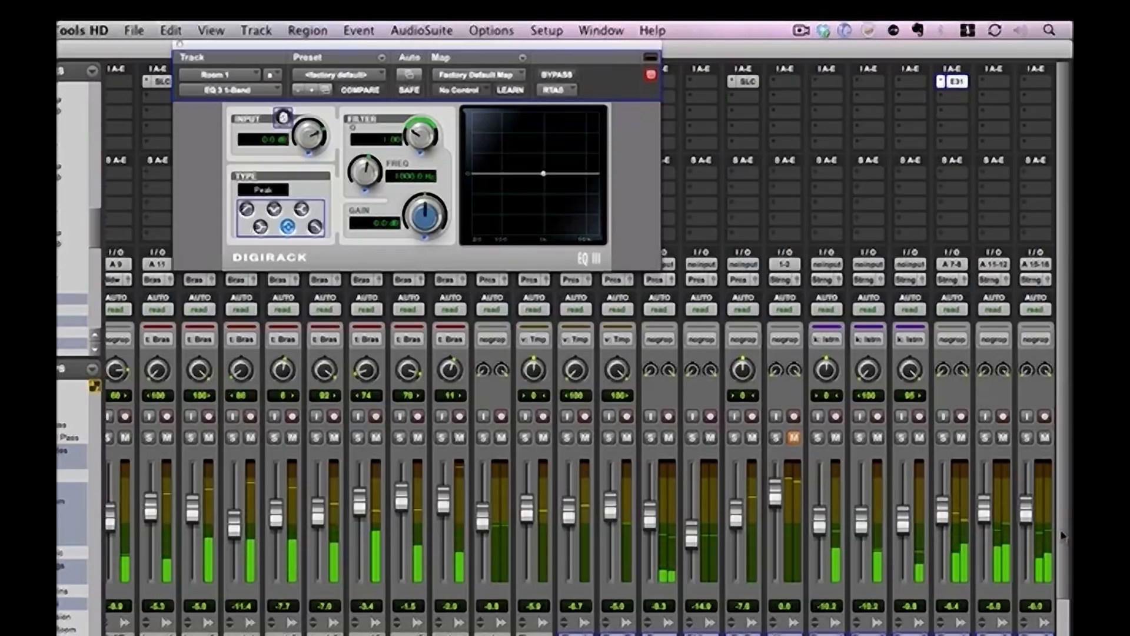
click(1044, 437)
click(1003, 439)
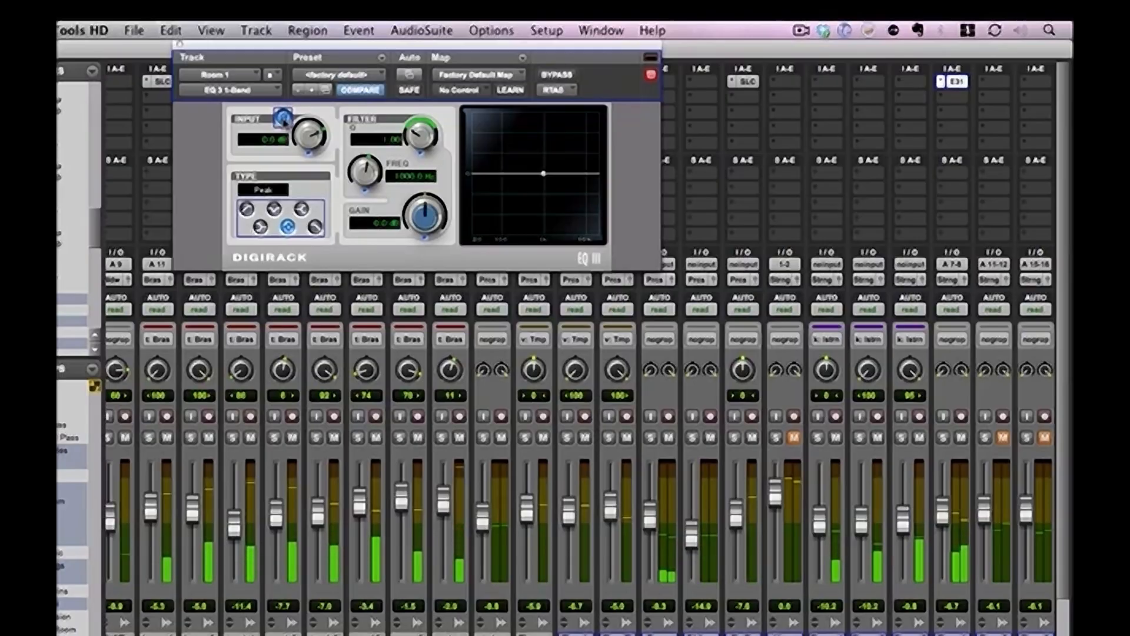
click(283, 118)
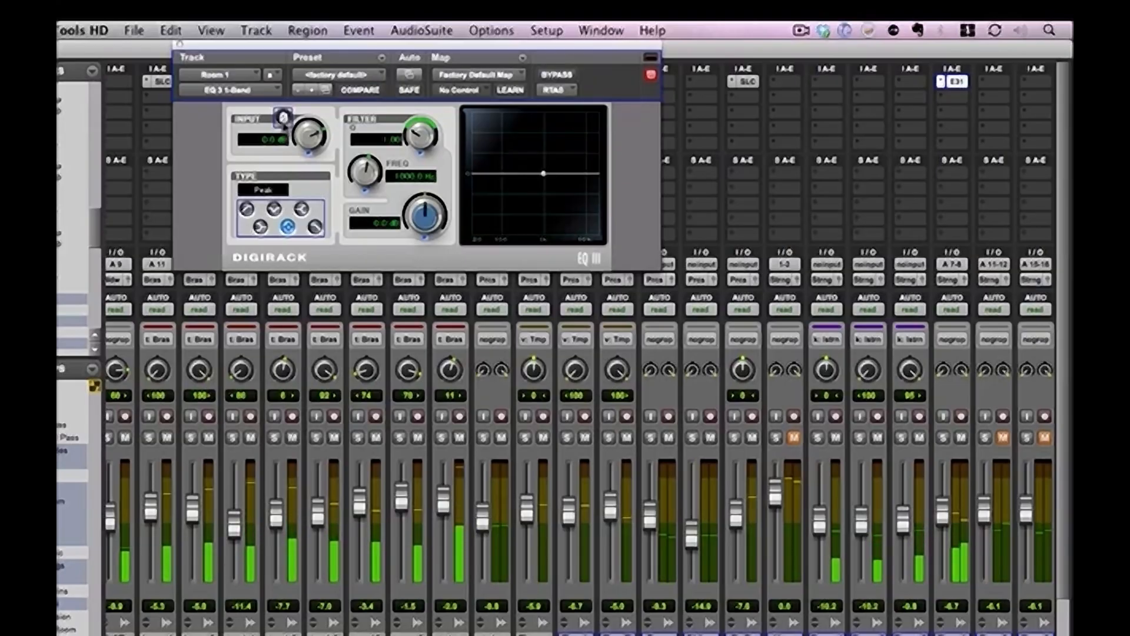
click(283, 118)
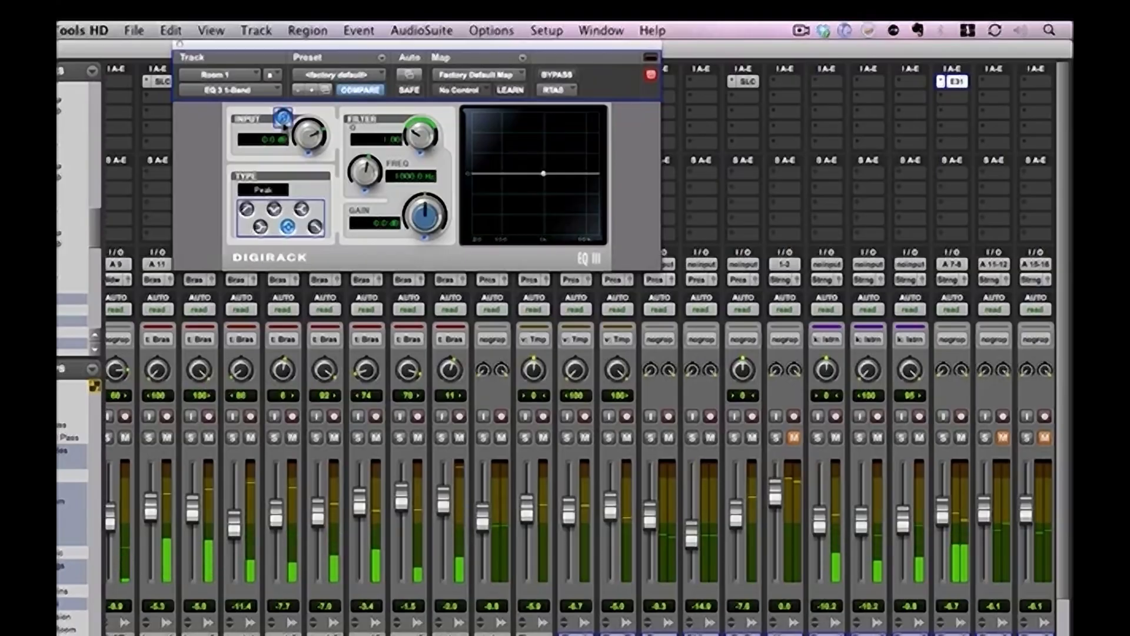
click(284, 124)
click(283, 124)
click(282, 117)
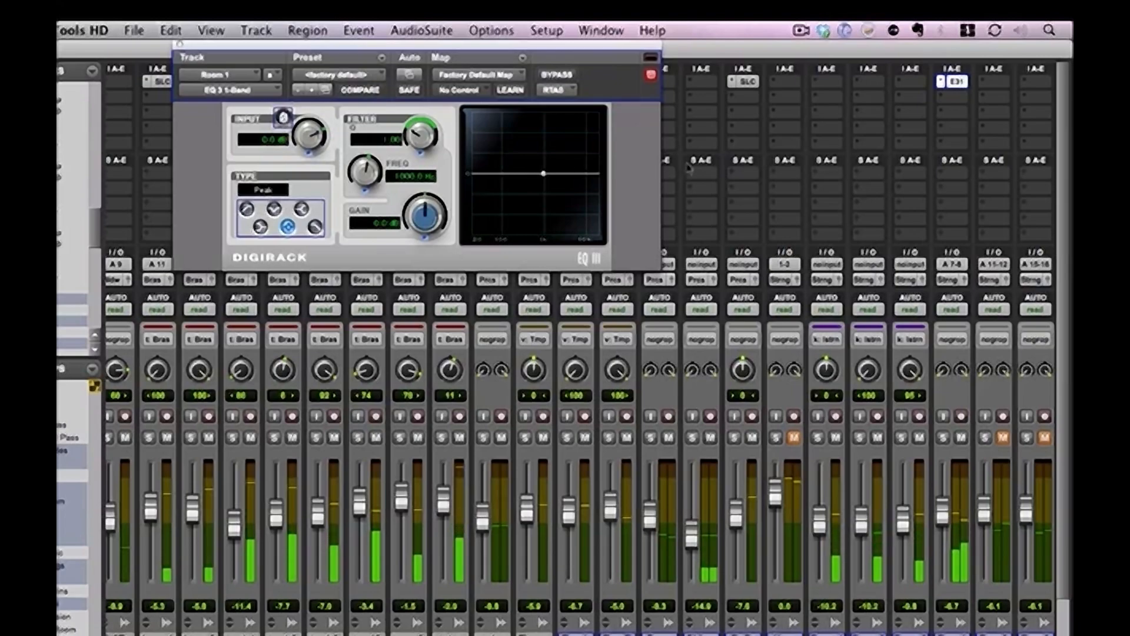
Remove the EQ 3 1-Band from Room 1, stop playback and close the empty plug-in window
click(942, 81)
click(940, 42)
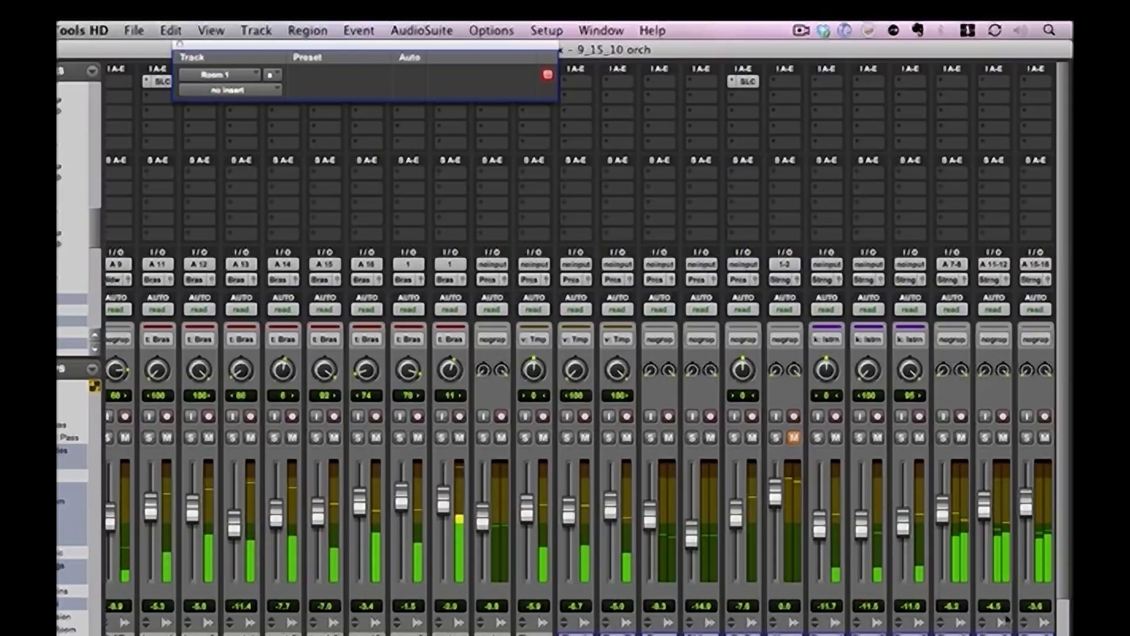
key(space)
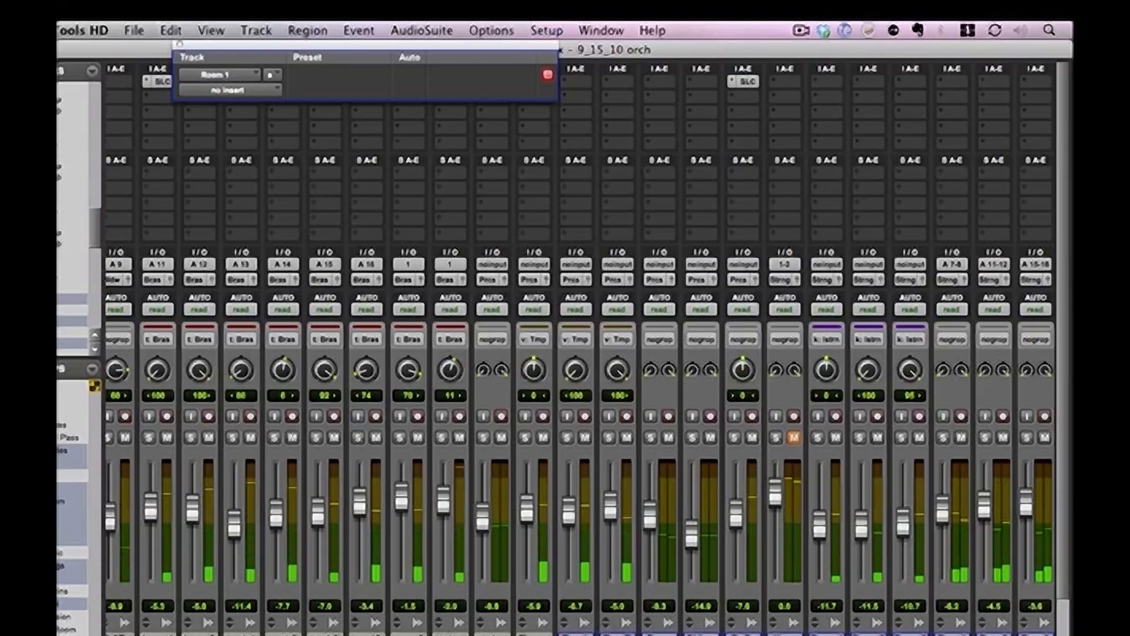
scroll(581, 350, left, 10)
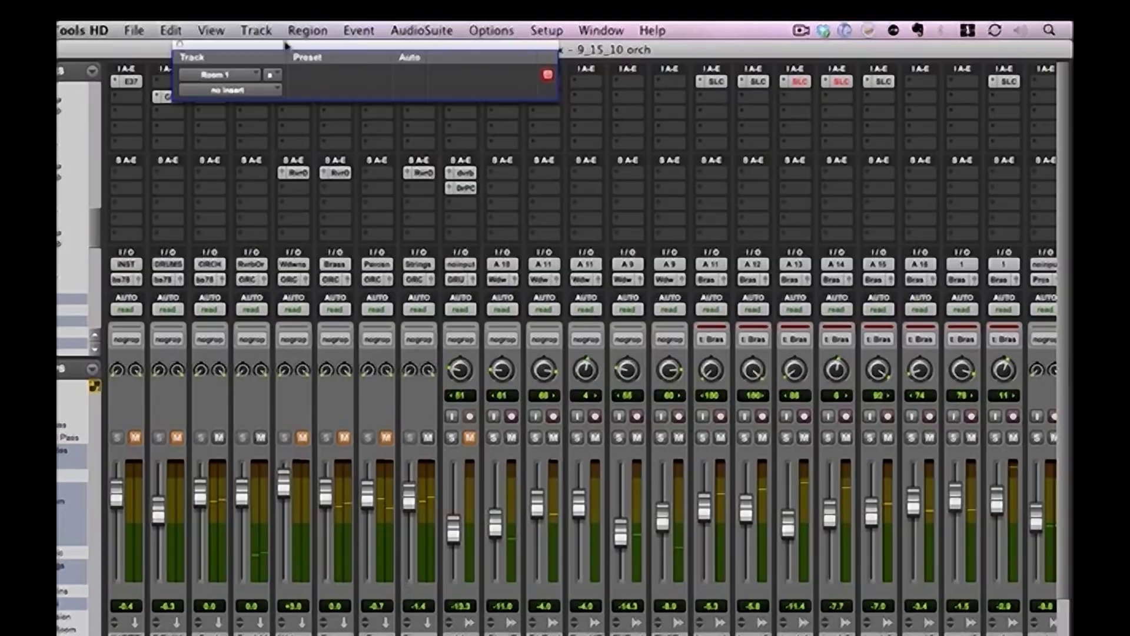
click(180, 44)
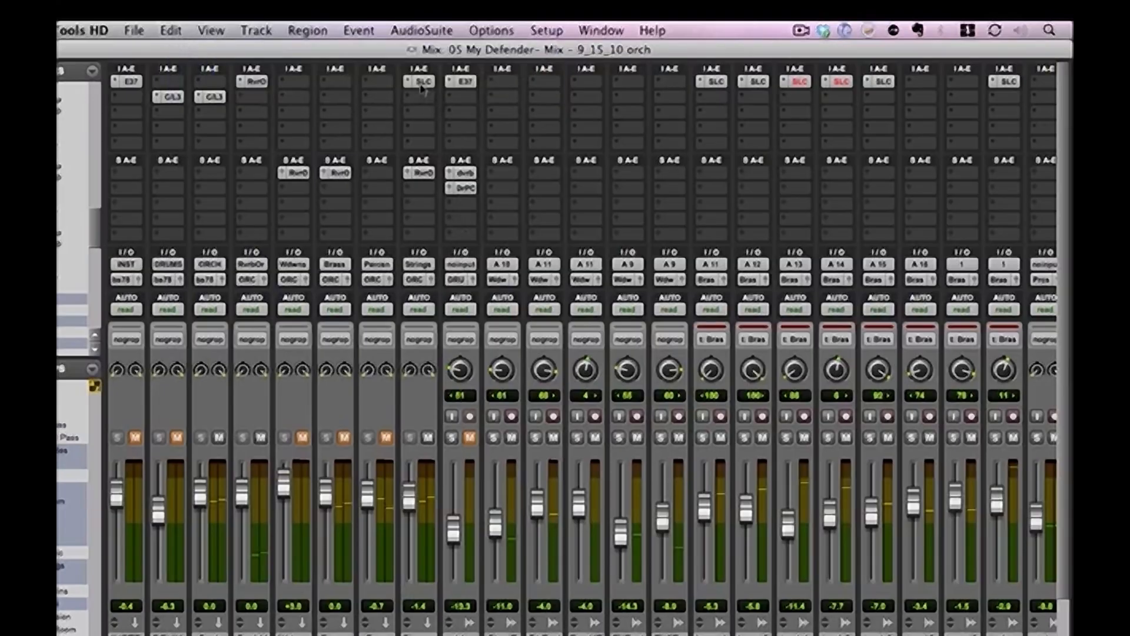
On the Strings SSLChannel, raise the high-pass filter, lower the HMF frequency with a slight gain cut, and add light compression
click(421, 82)
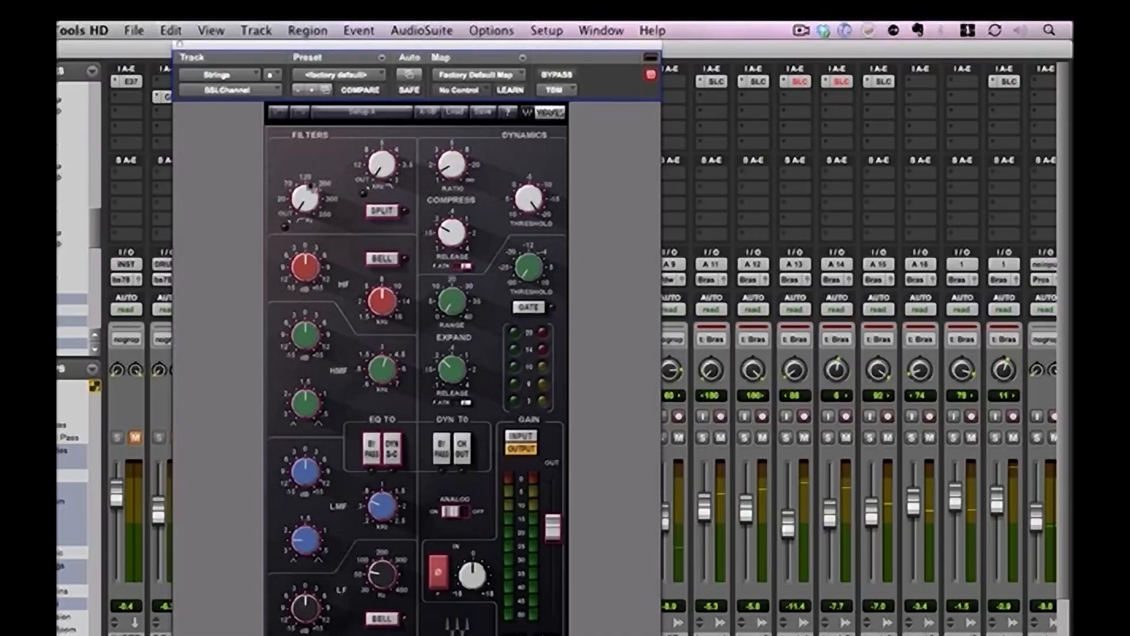
mouse_move(304, 206)
mouse_down()
mouse_move(305, 185)
mouse_move(305, 195)
mouse_up()
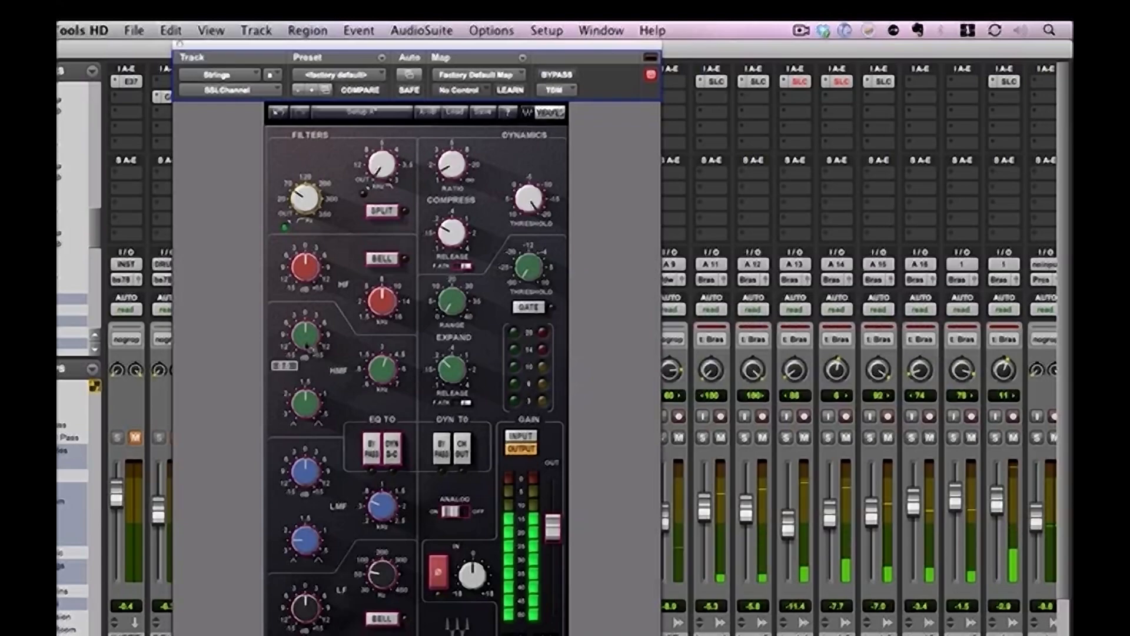
drag(308, 346, 307, 304)
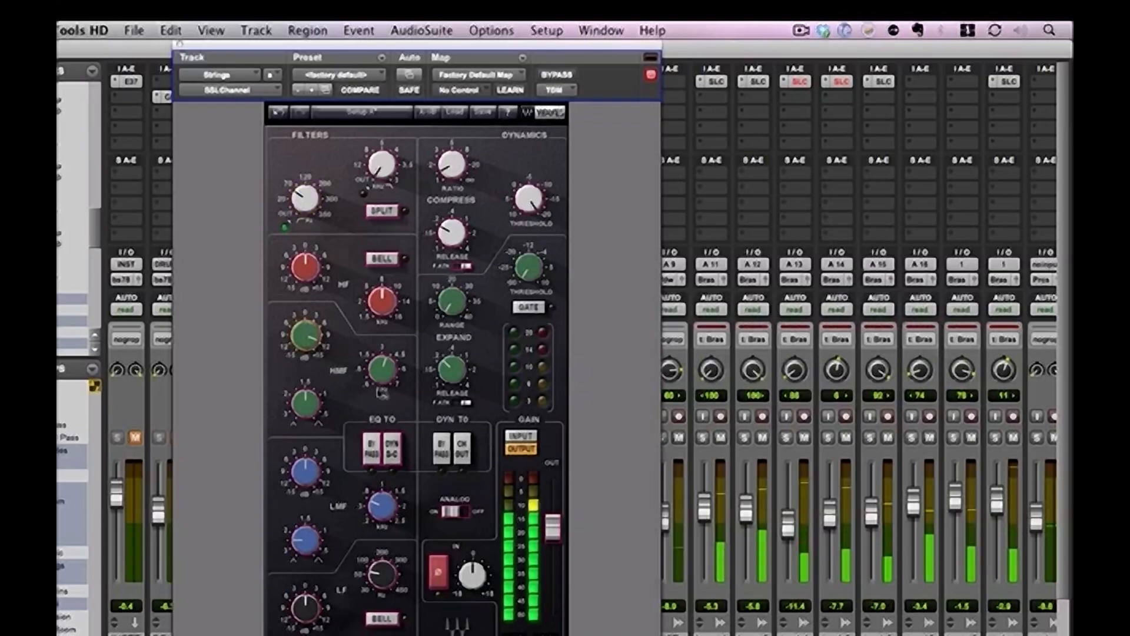
drag(386, 379, 386, 398)
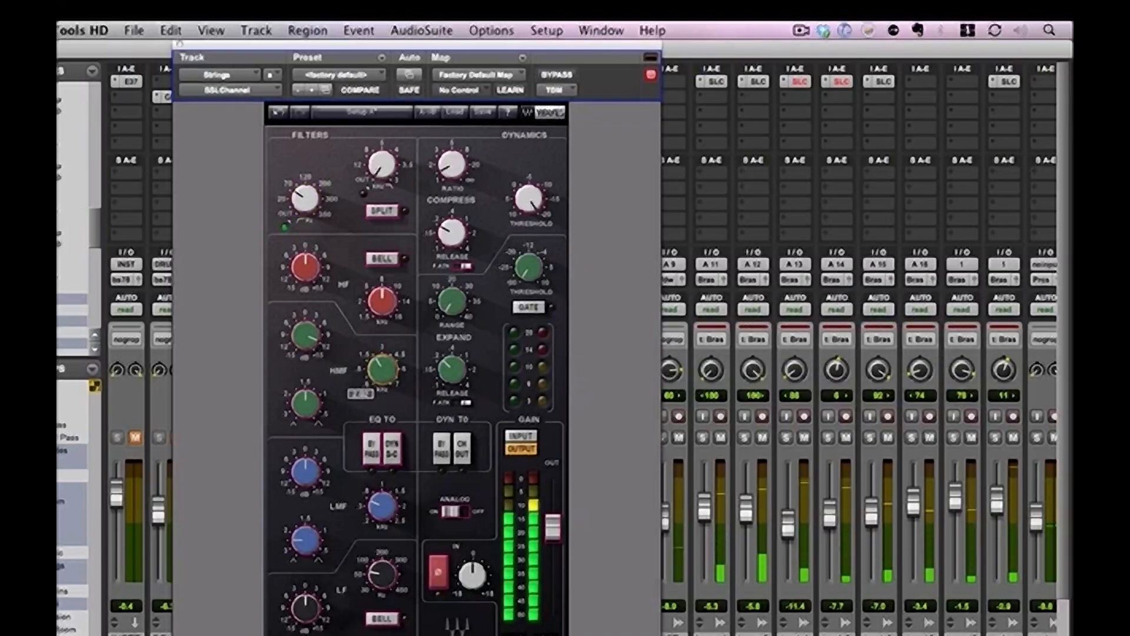
click(312, 339)
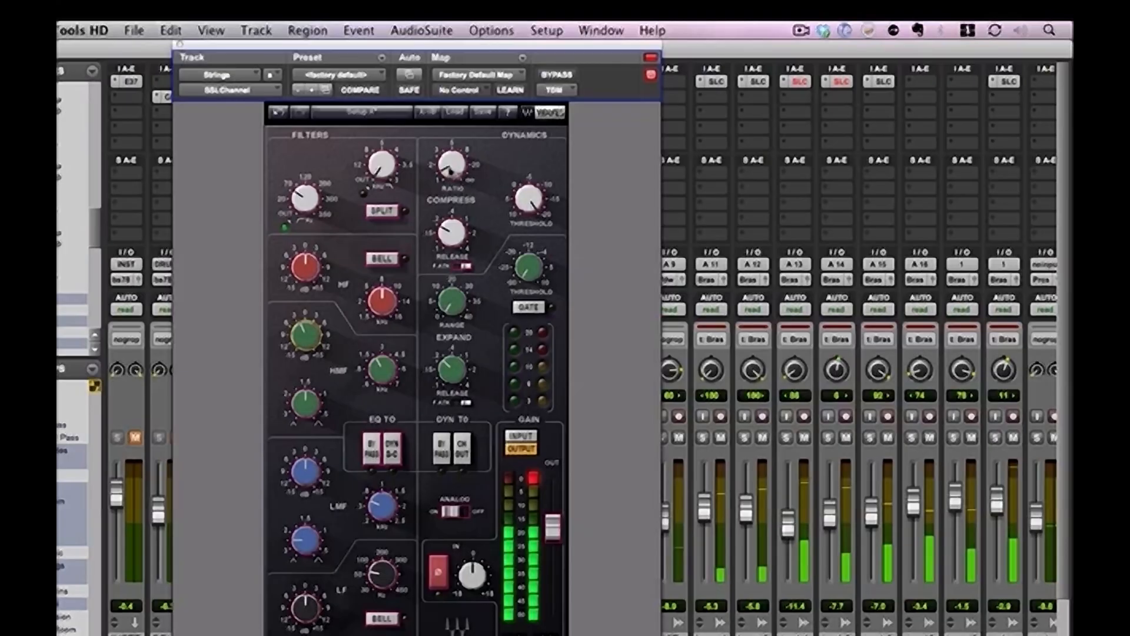
mouse_move(449, 175)
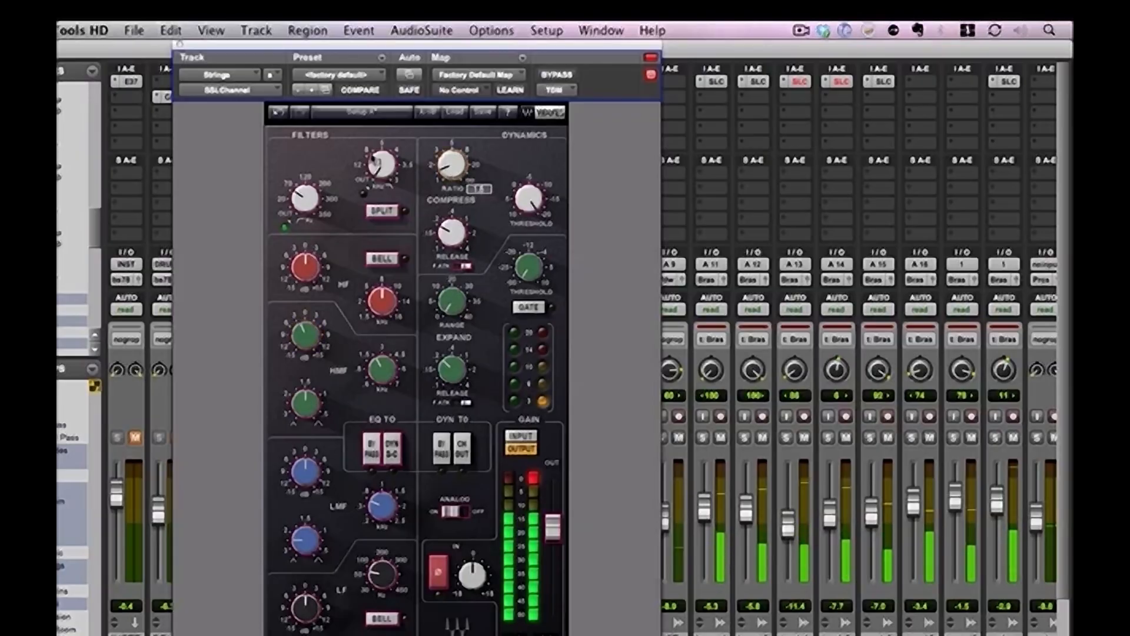
click(180, 44)
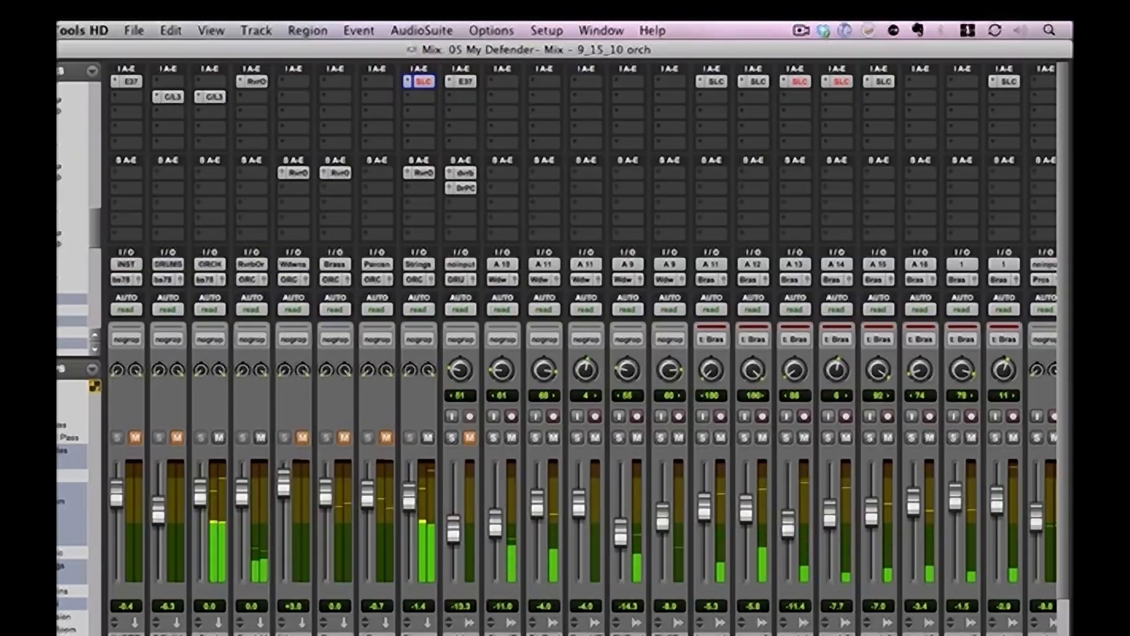
Switch to the Edit window and play the session briefly from 3:47.410
key(super+equal)
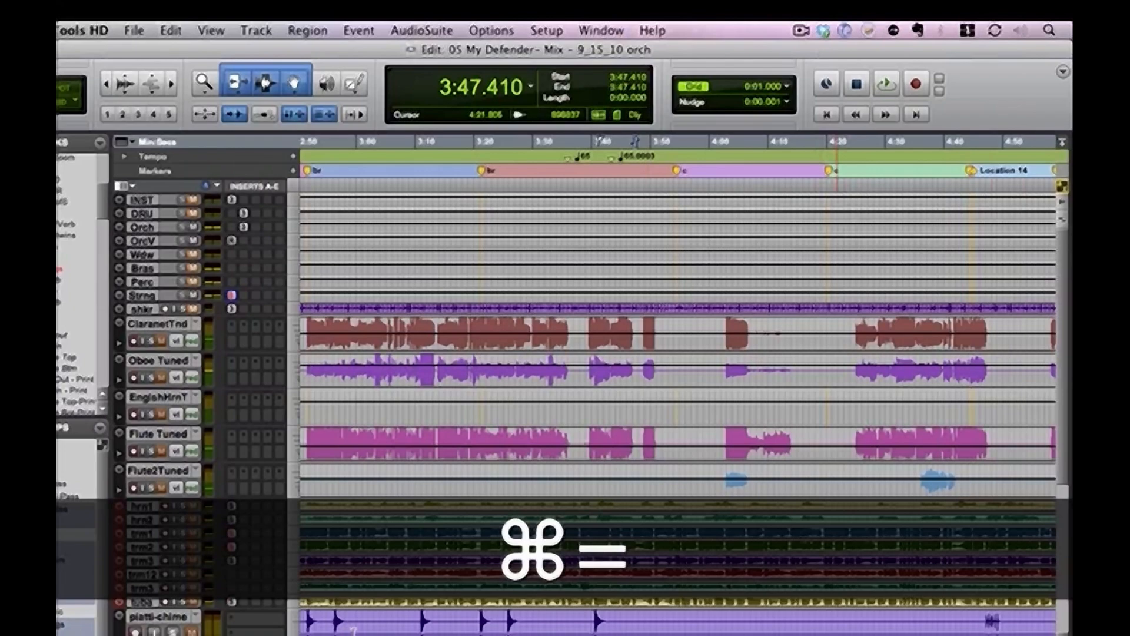
key(space)
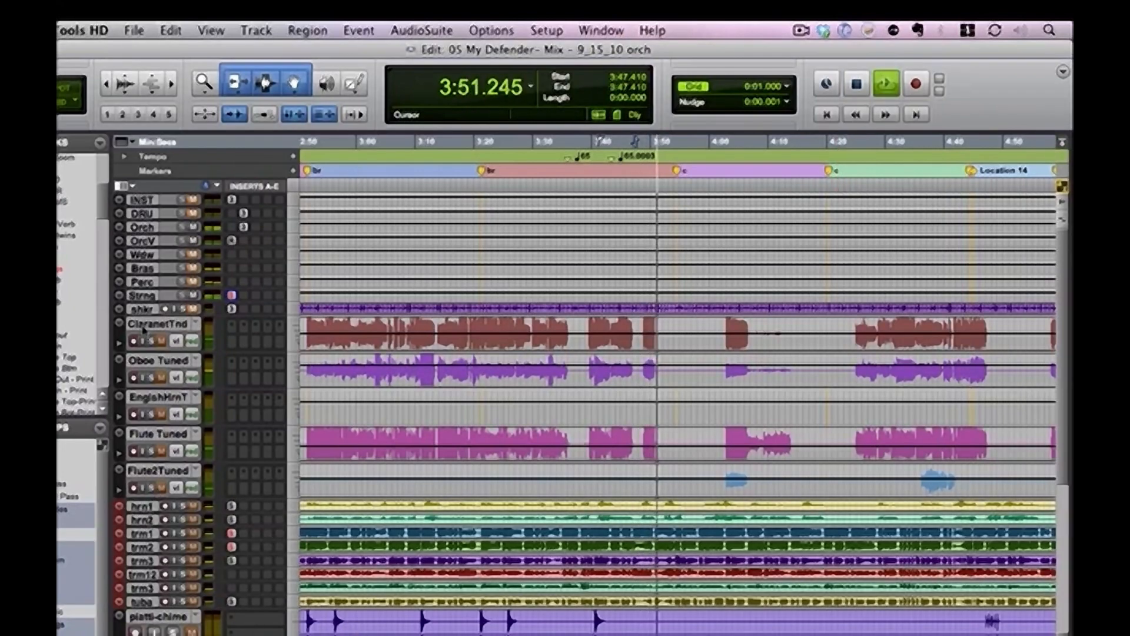
key(space)
Select the Harp passage from 3:46.249 to 3:53.070, audition it soloed, and dismiss the drive speed error
drag(1066, 373, 1068, 535)
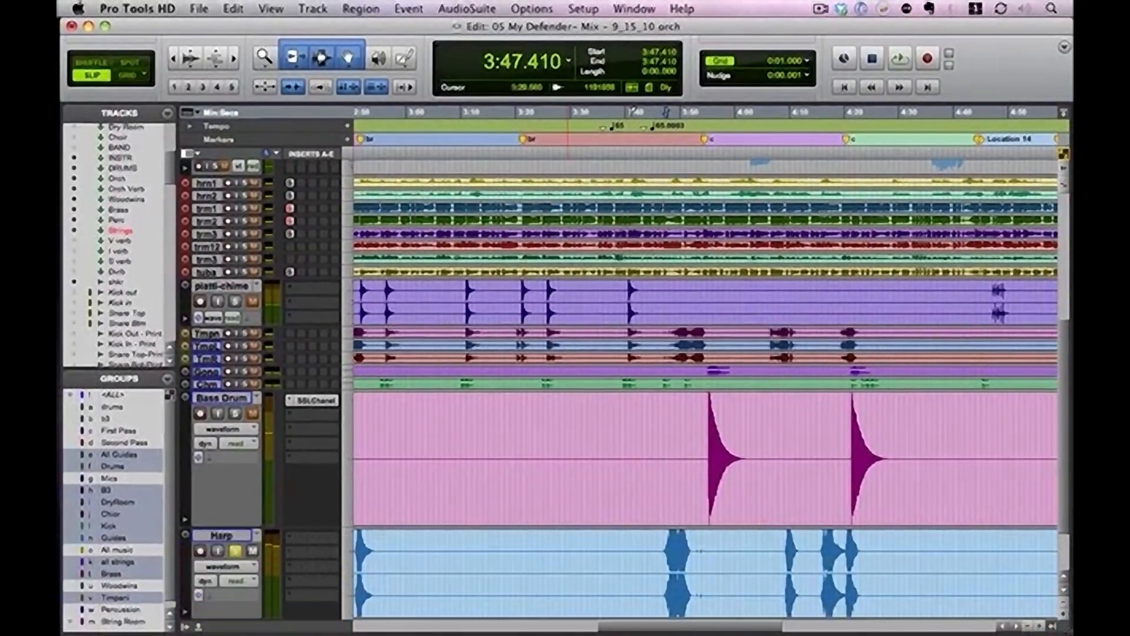
click(660, 554)
drag(660, 554, 696, 554)
key(space)
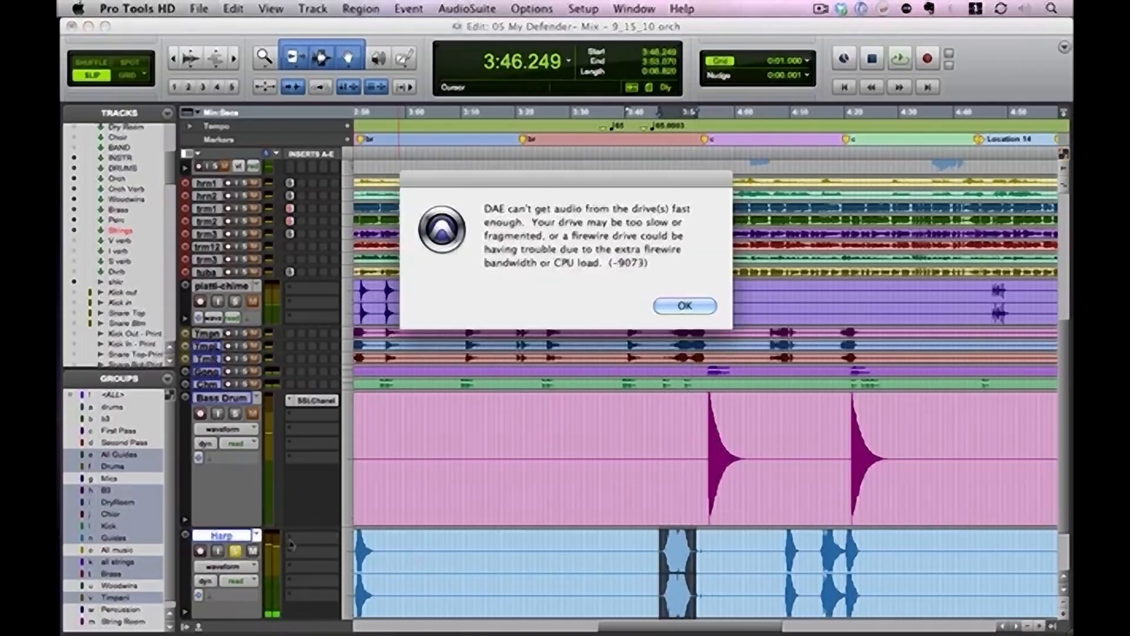
click(674, 307)
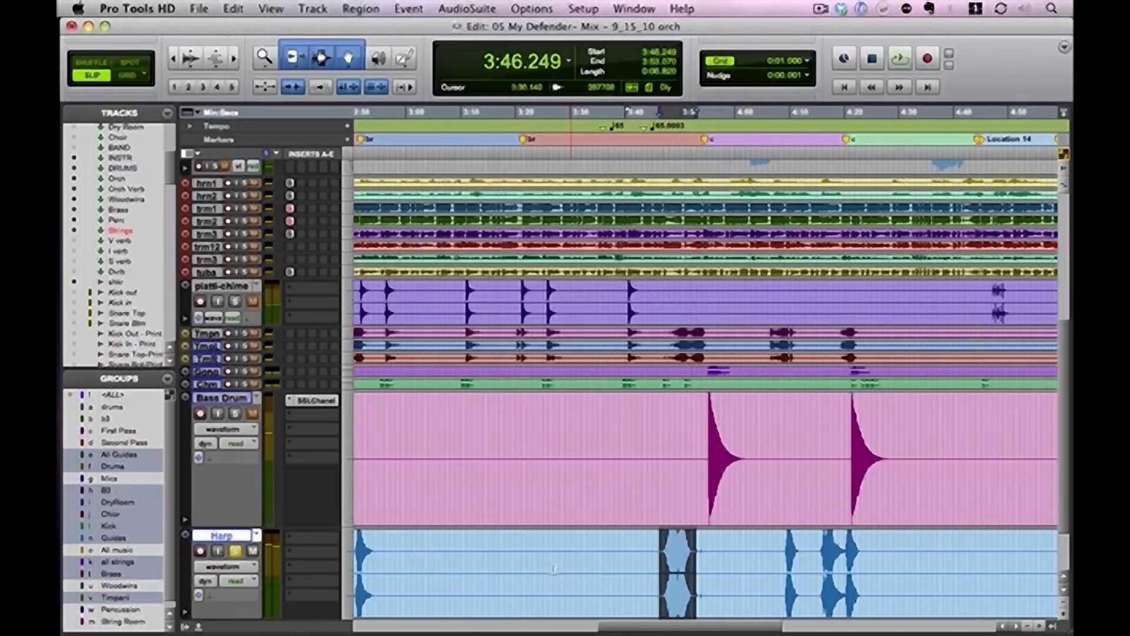
Insert SSLChannel (TDM) on the Harp track and raise its high-pass filter while playing the selected passage
click(292, 540)
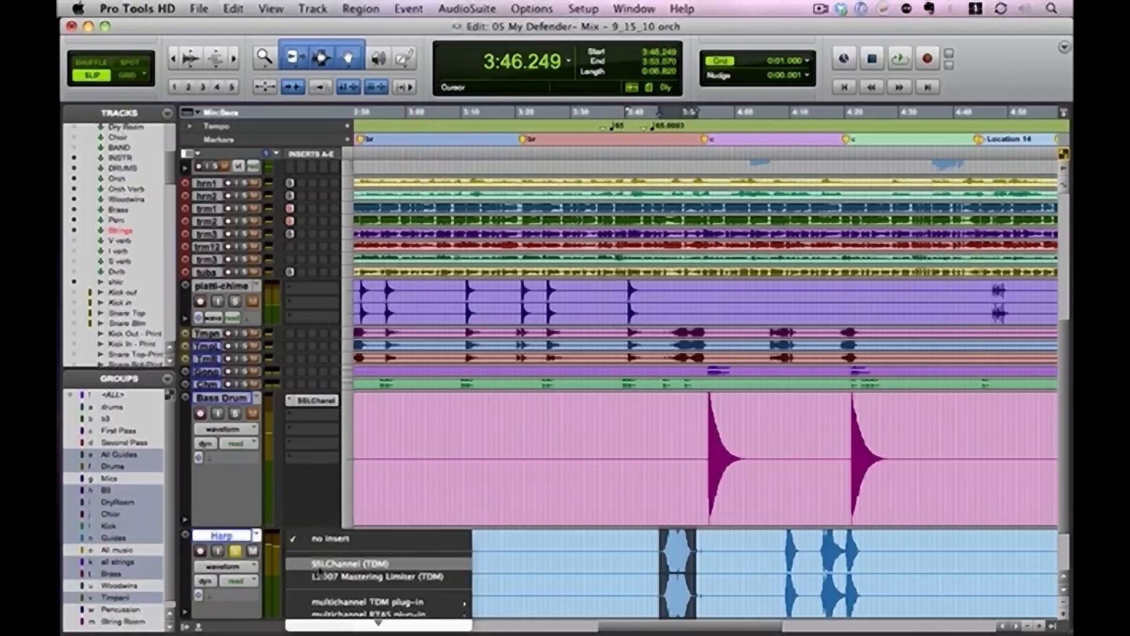
click(319, 565)
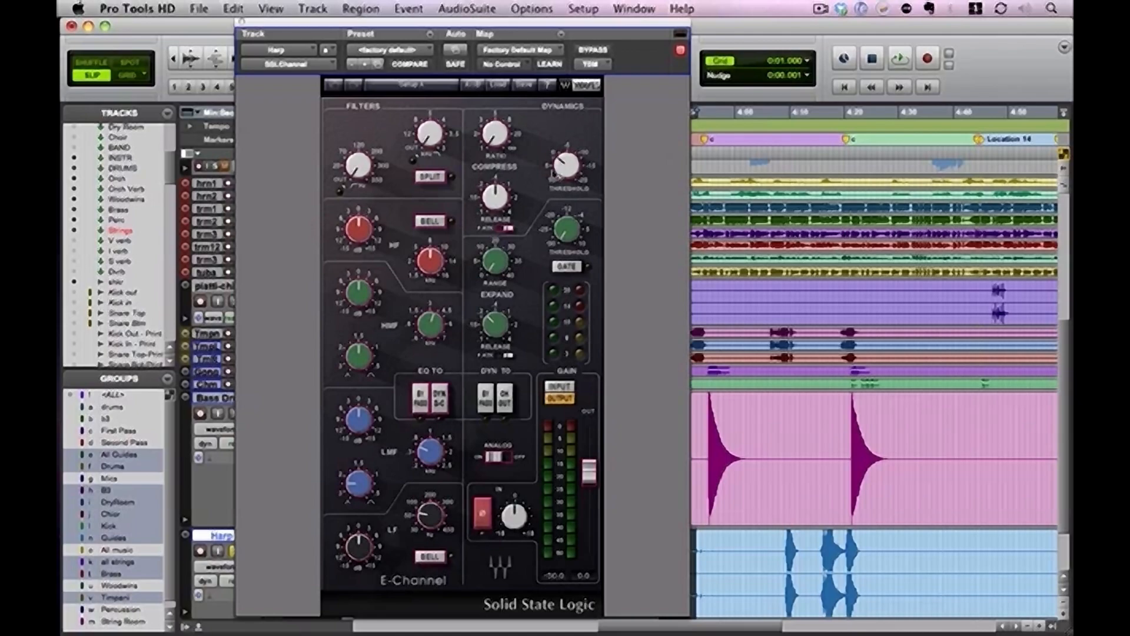
mouse_move(363, 175)
key(space)
mouse_move(358, 173)
mouse_down()
mouse_move(357, 120)
mouse_move(358, 152)
mouse_up()
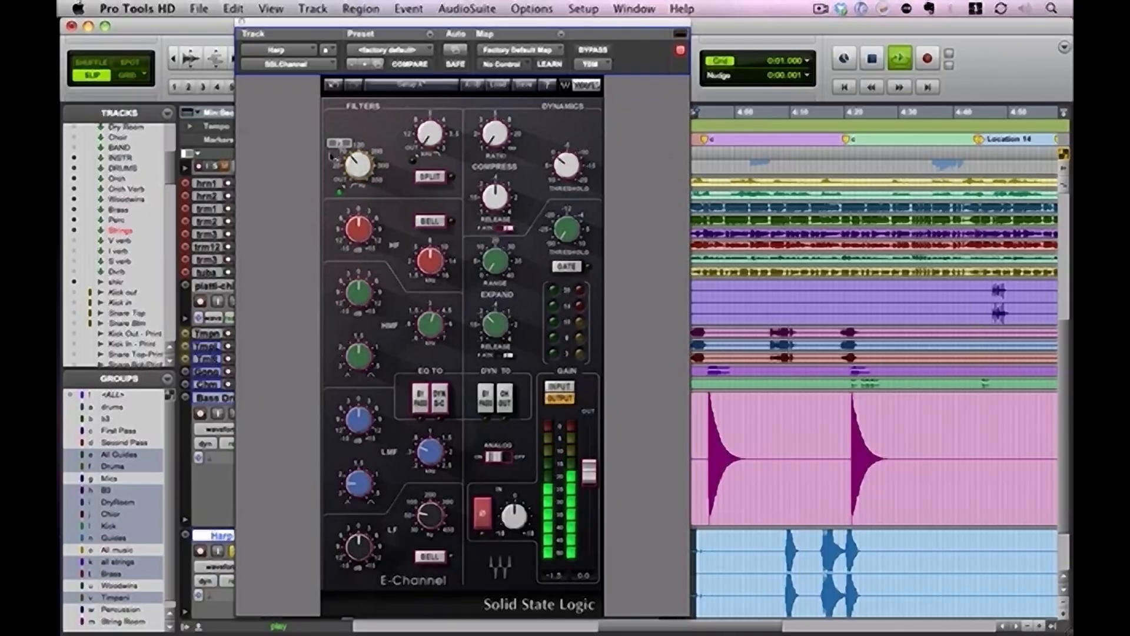
key(space)
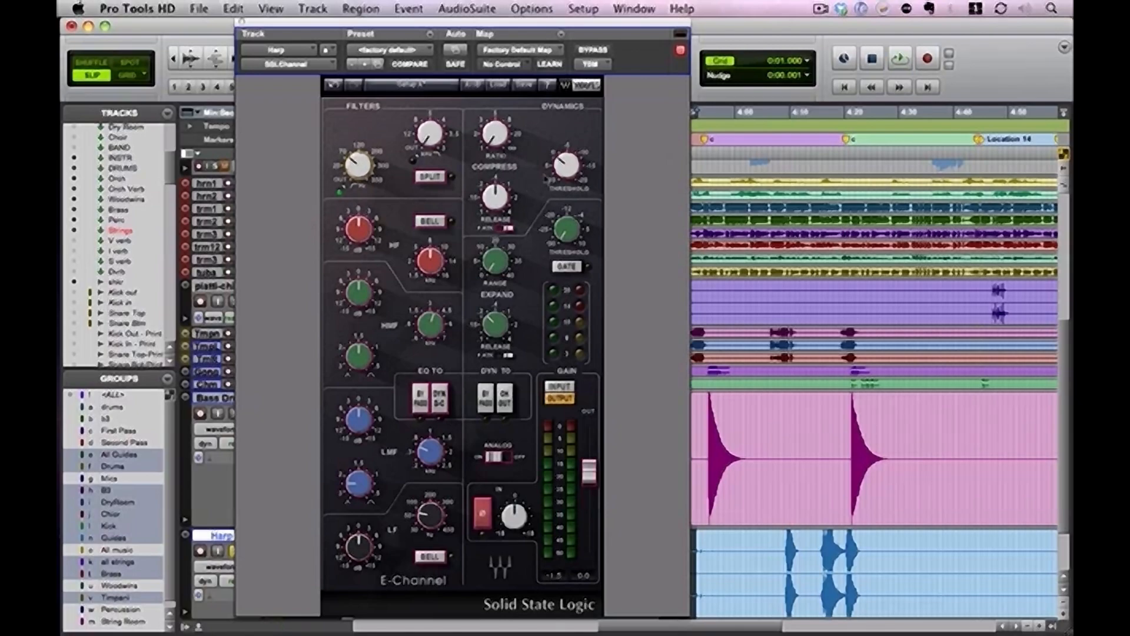
On the Harp SSLChannel, lower the compressor threshold and ratio, shorten the release, engage filter Split, and close the plug-in window
key(space)
mouse_move(567, 168)
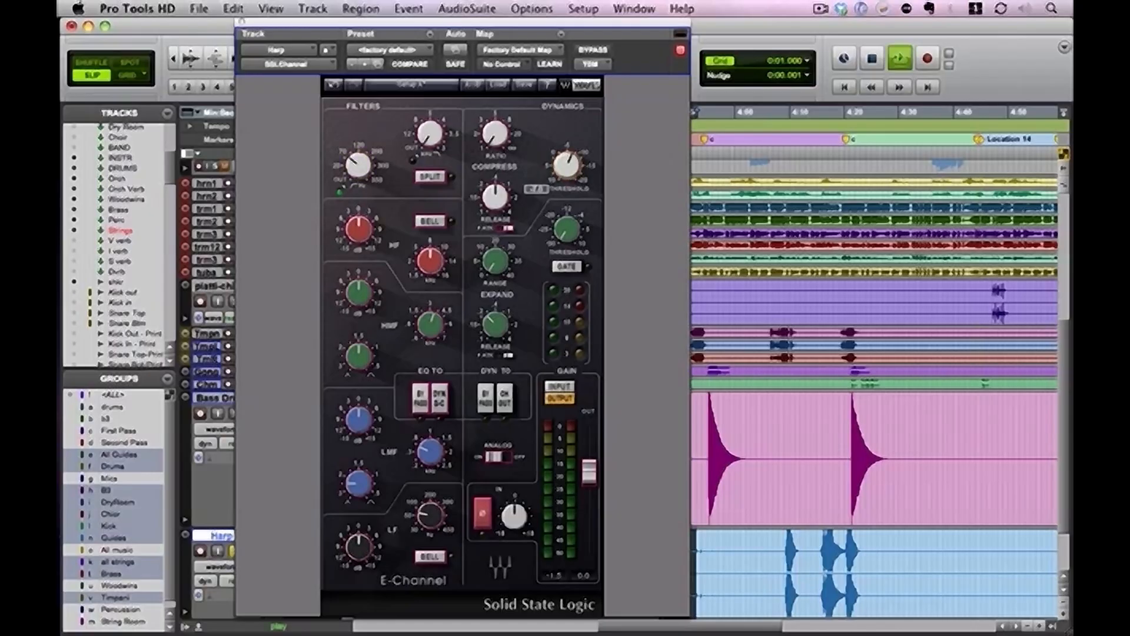
mouse_move(494, 133)
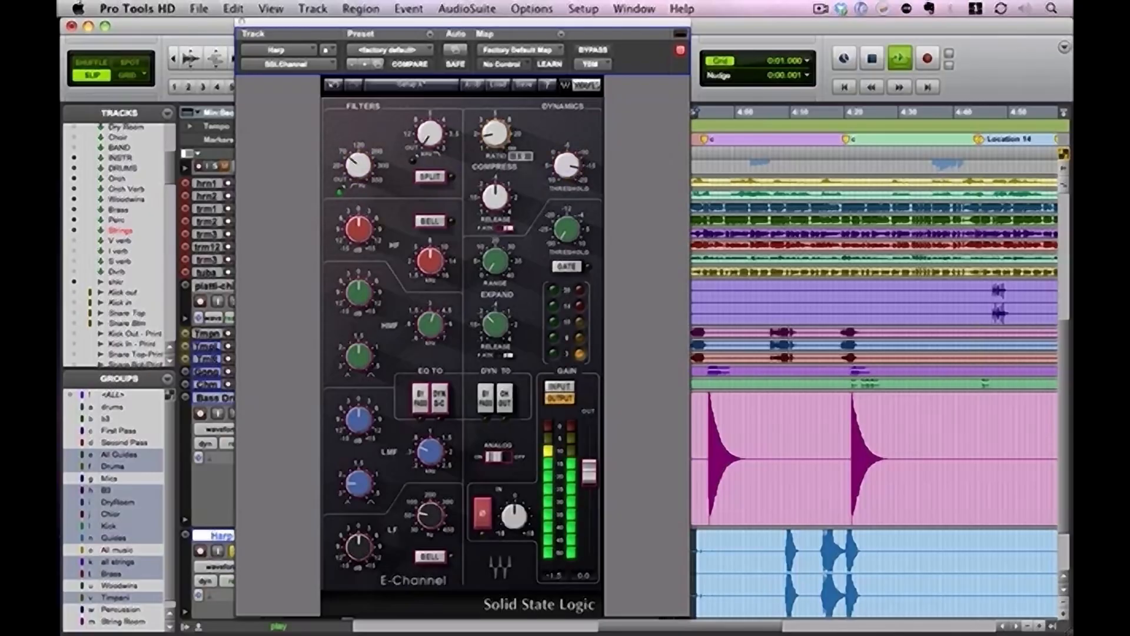
drag(494, 134, 493, 138)
drag(495, 197, 489, 222)
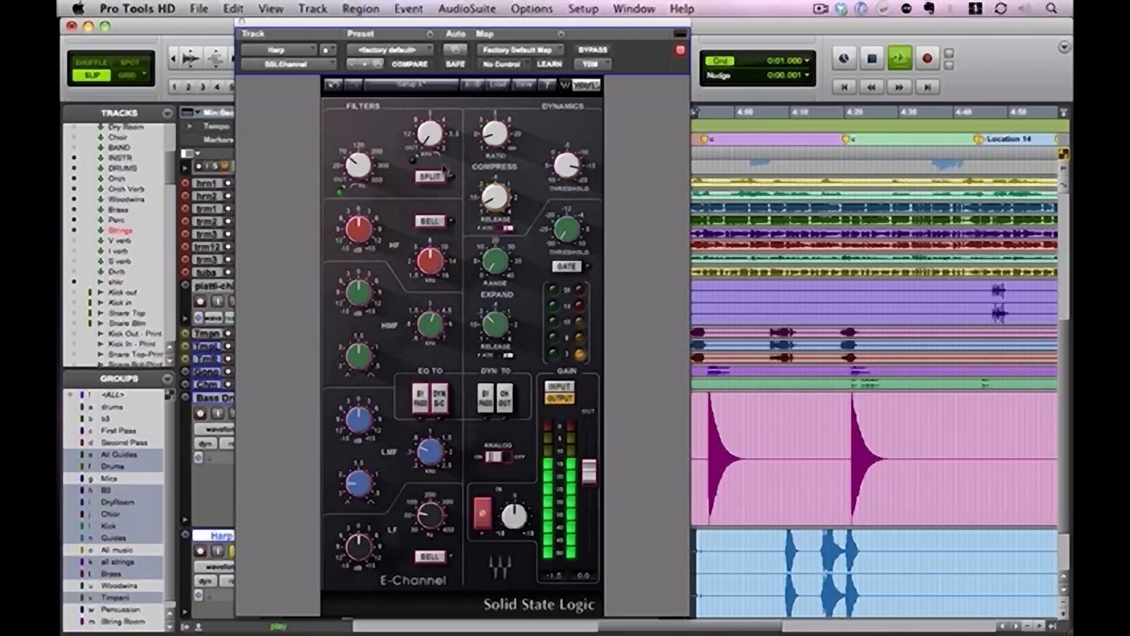
click(430, 176)
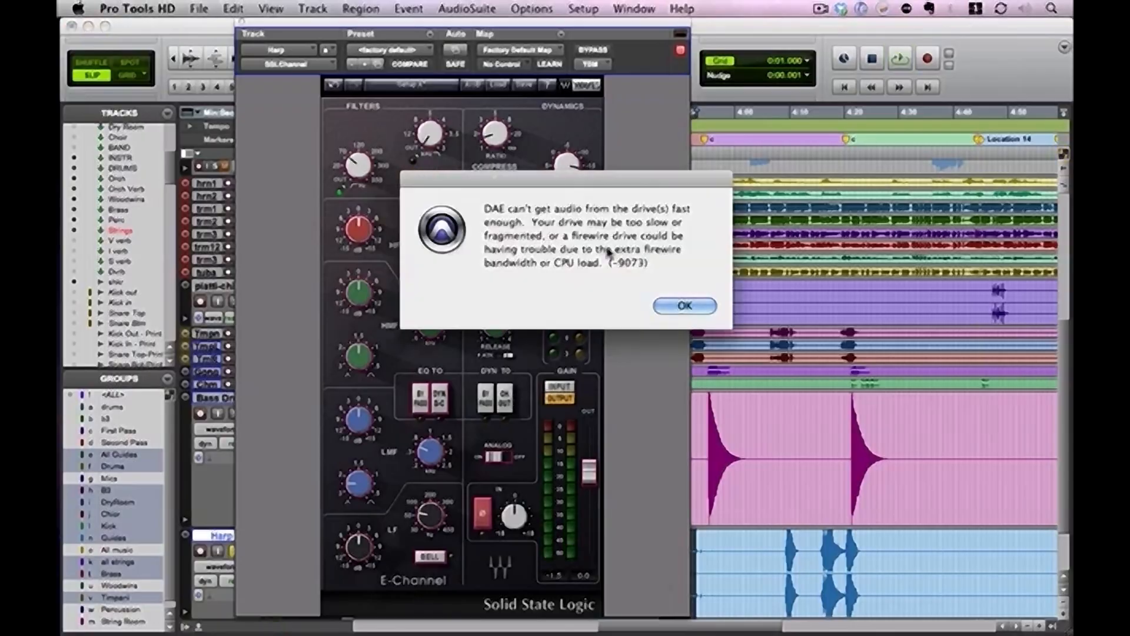
click(685, 306)
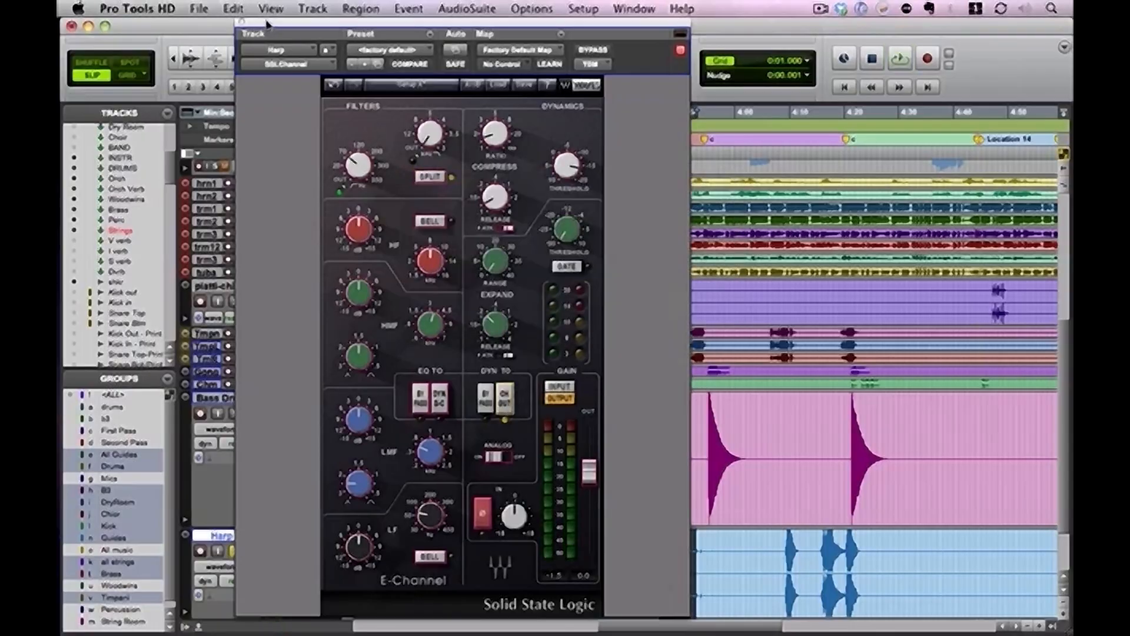
click(241, 23)
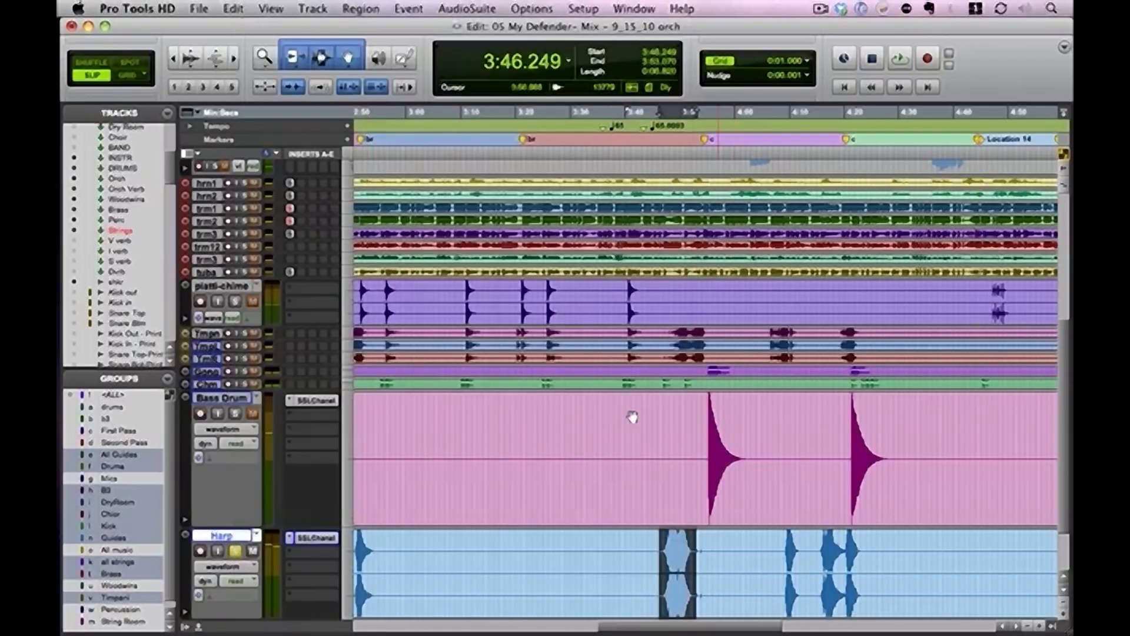
Audition the Harp unsoloed, dismissing the drive speed error and restarting playback from 4:08.453
key(space)
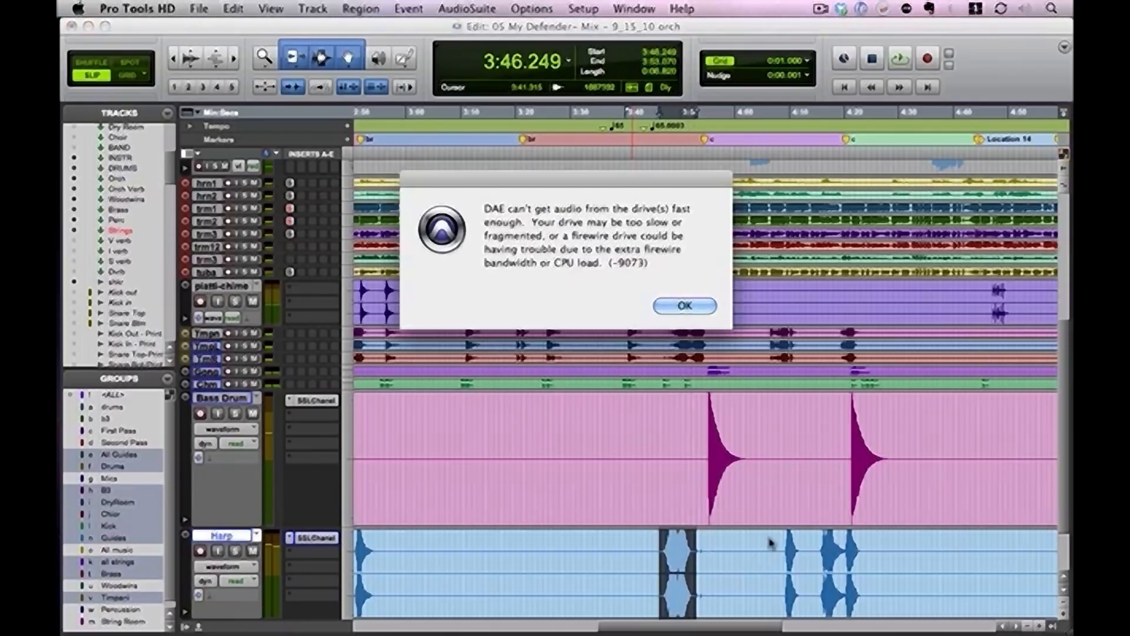
click(704, 315)
click(781, 558)
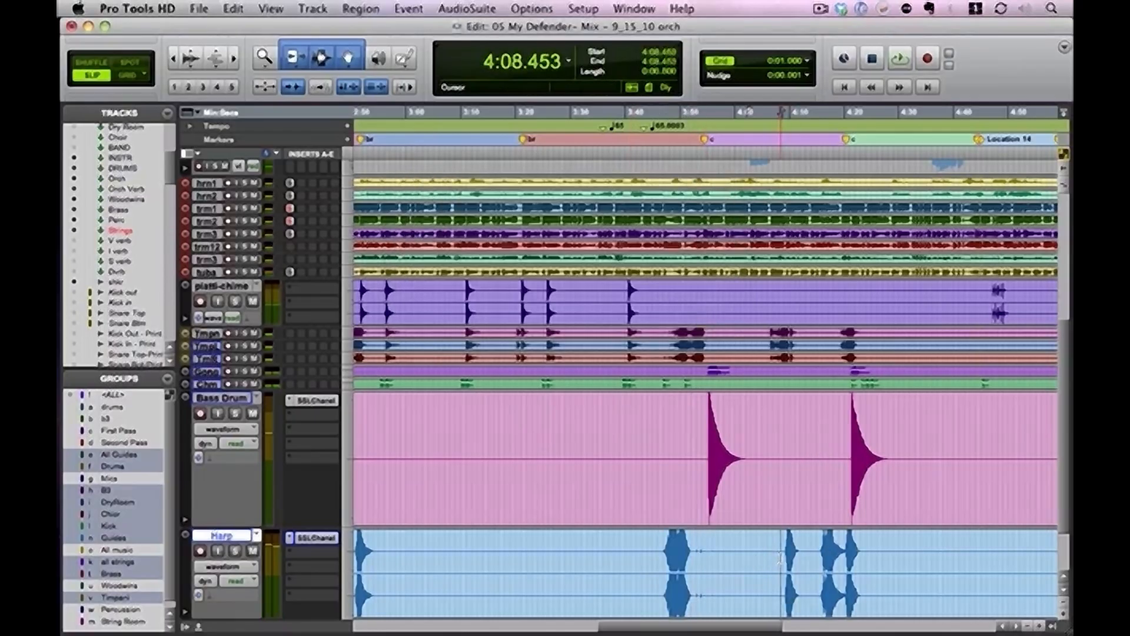
key(space)
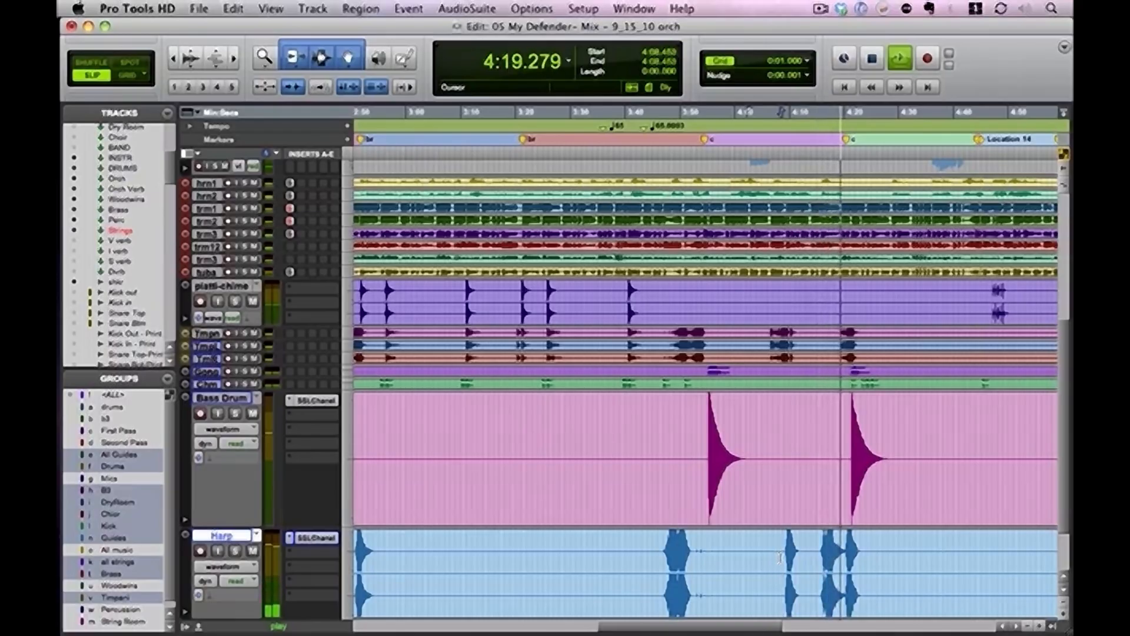
Look over the orchestra channels in the Mix window and unmute the Perc bus
key(super+equal)
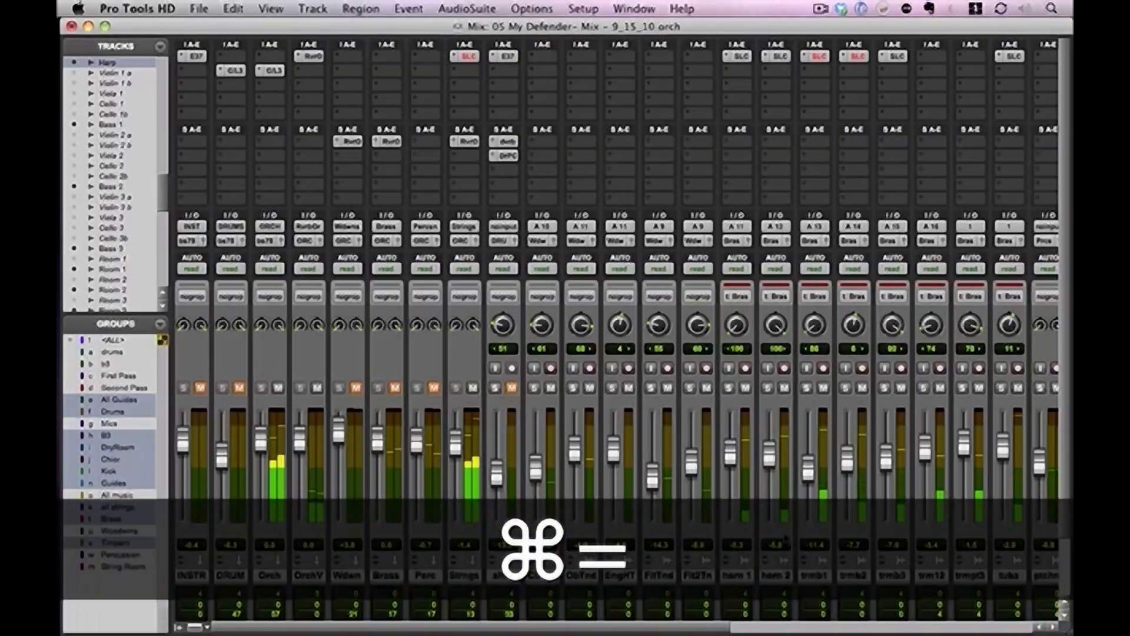
drag(691, 629, 995, 629)
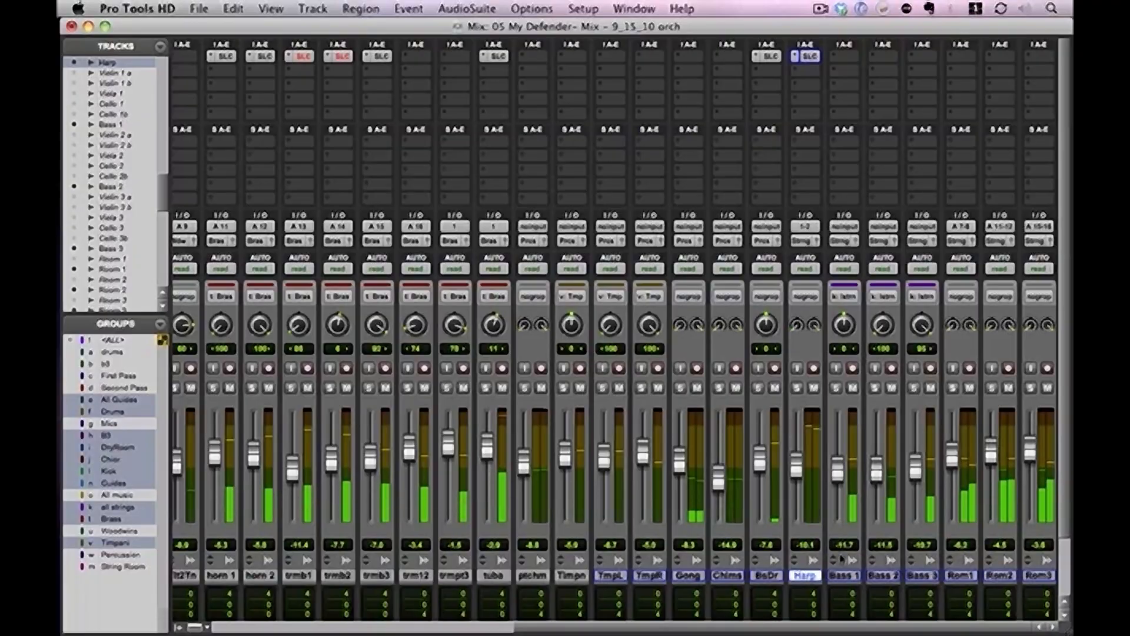
scroll(841, 559, left, 10)
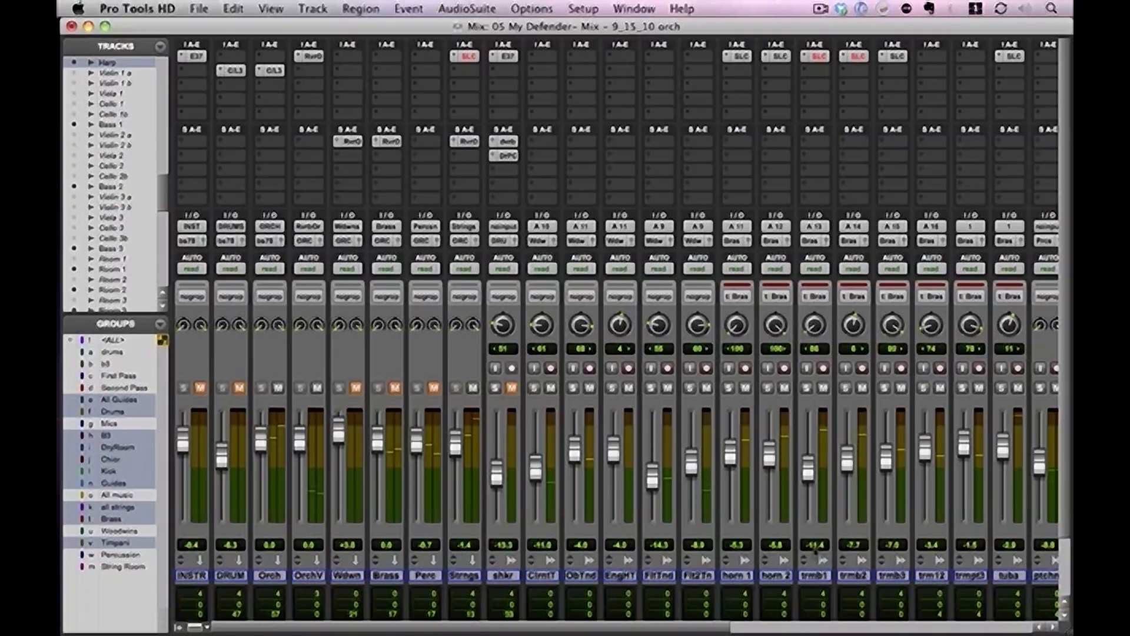
click(434, 389)
Check the SSLChannel settings on the Strings bus, close the plug-in window, and toggle playback
click(464, 56)
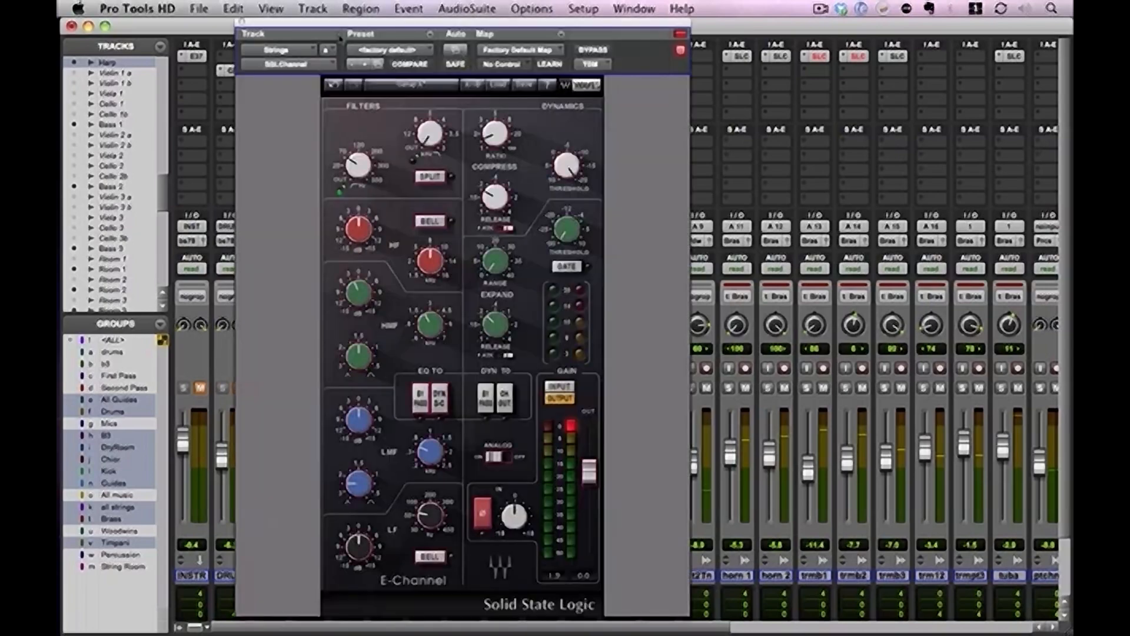
click(240, 23)
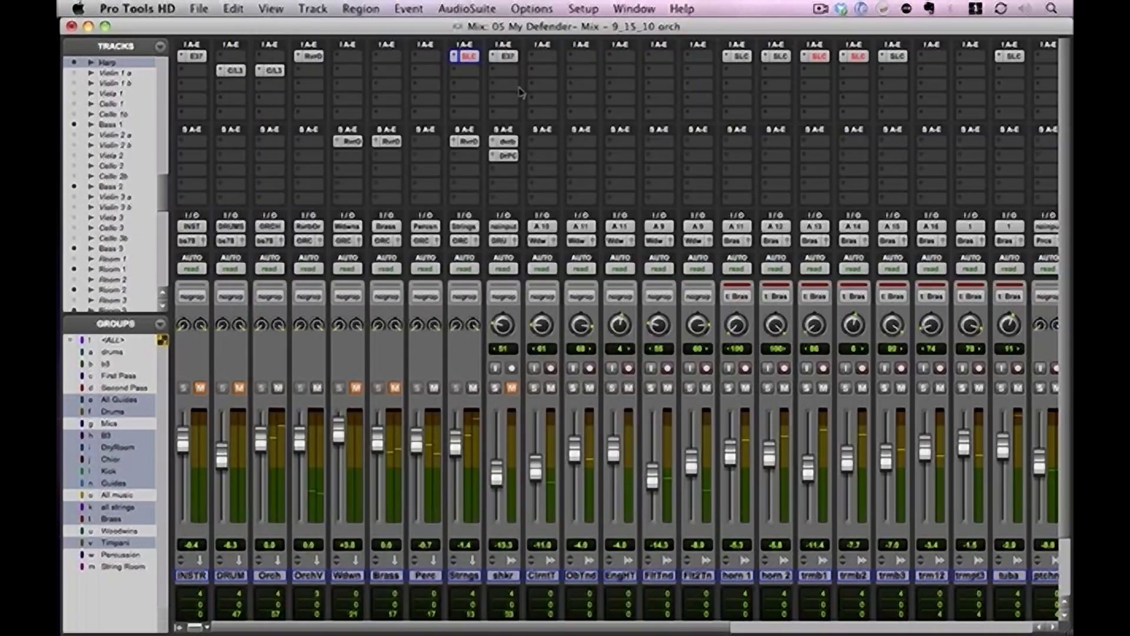
key(space)
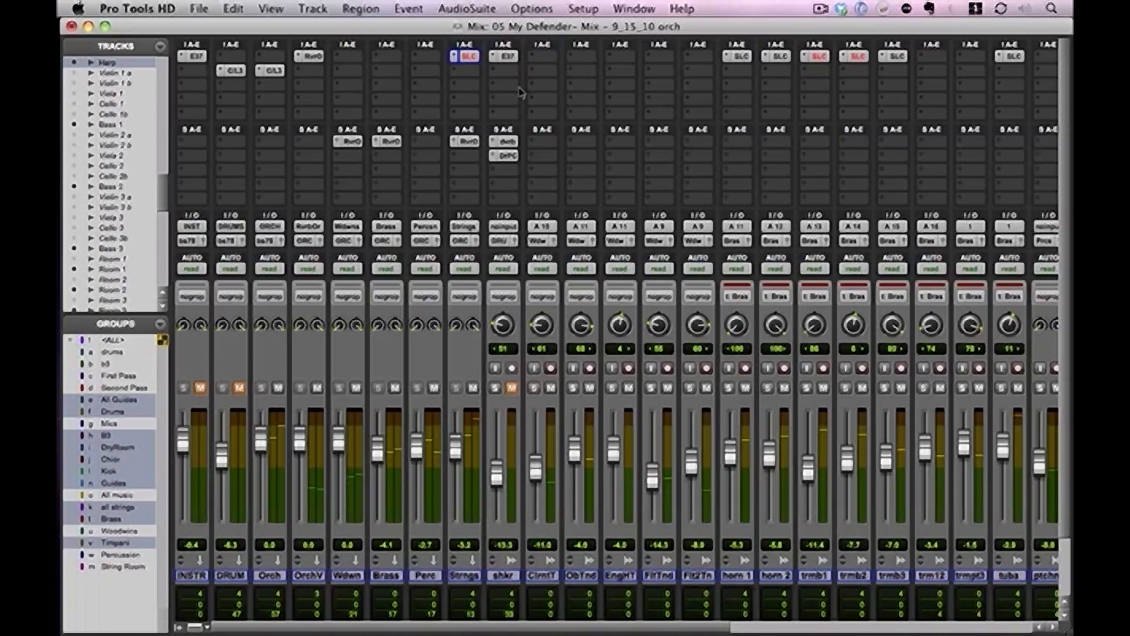
Switch to the Edit window, return to the session start at 0:00.000, and show the full song timeline
key(super+equal)
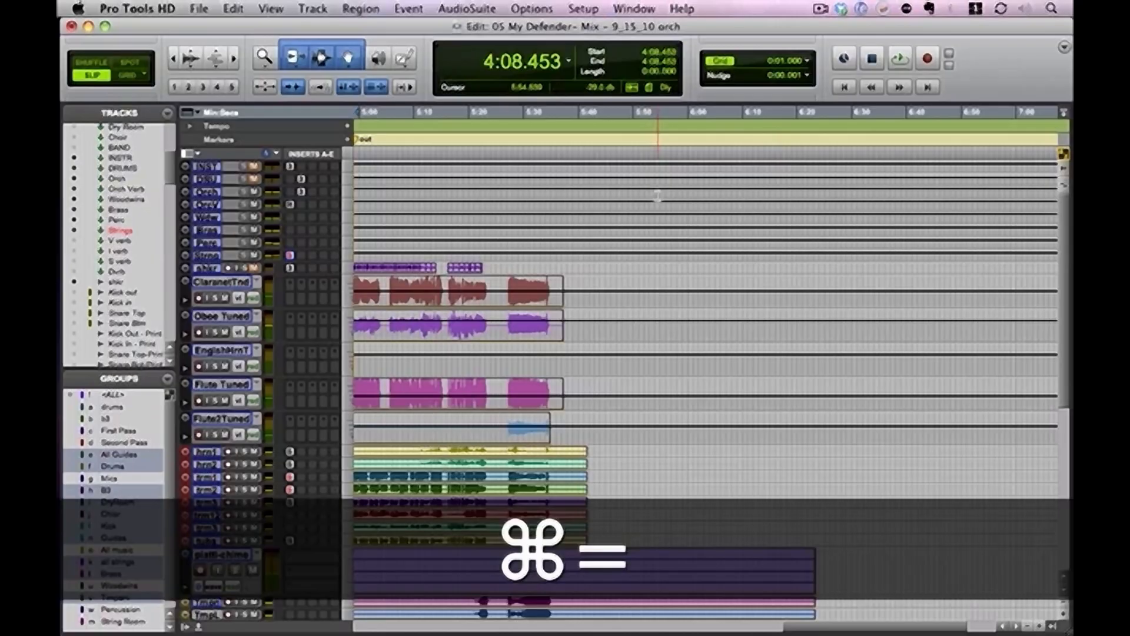
key(Return)
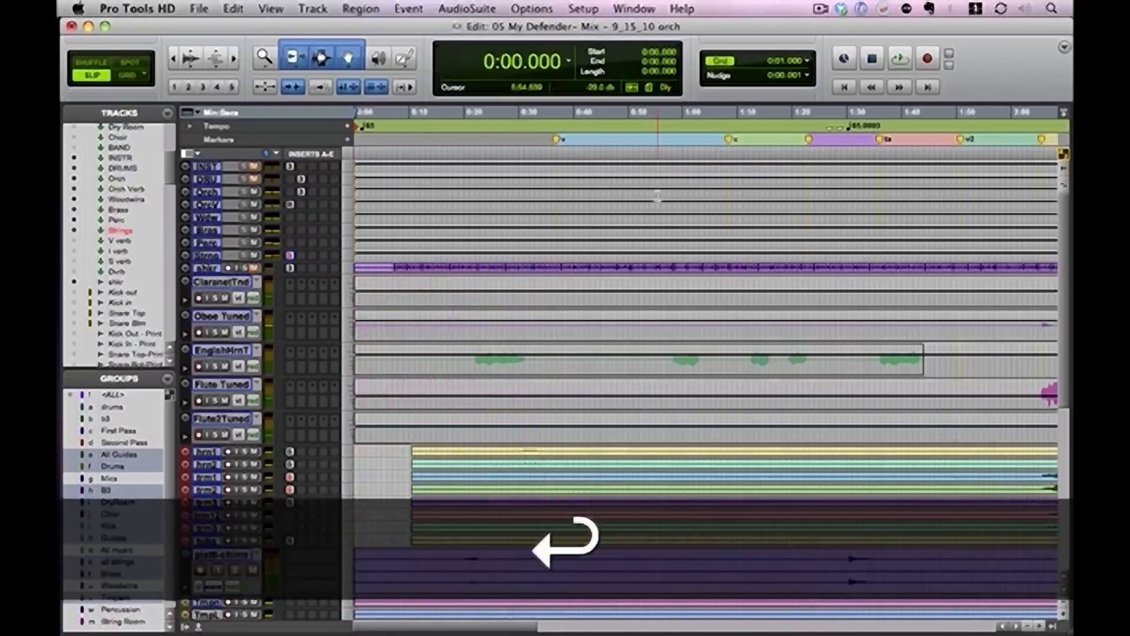
key(super+bracketleft)
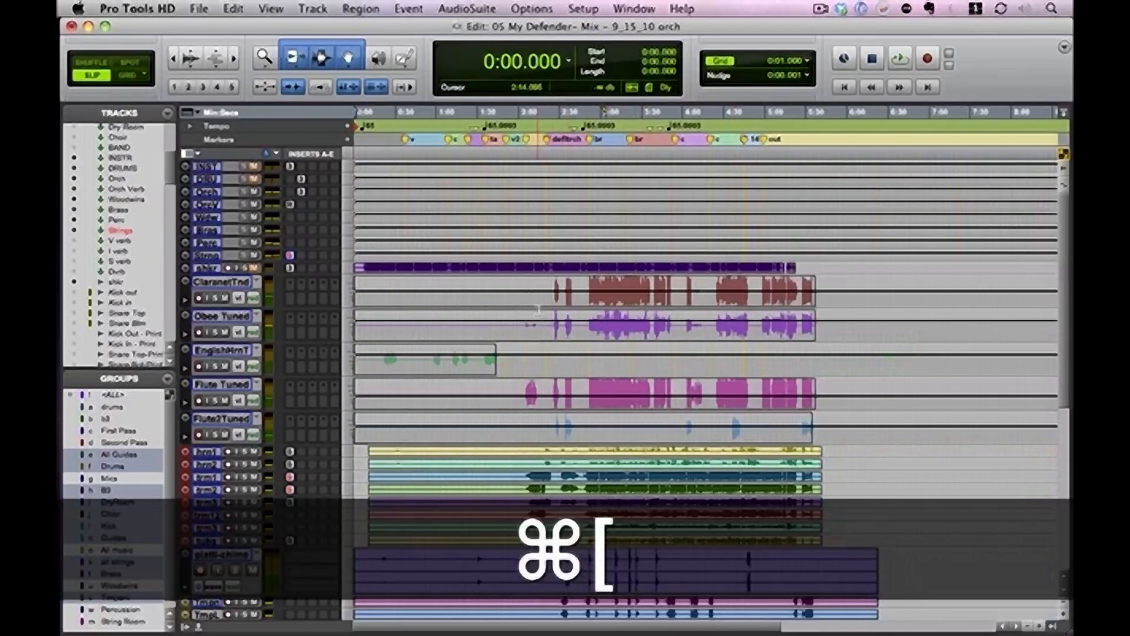
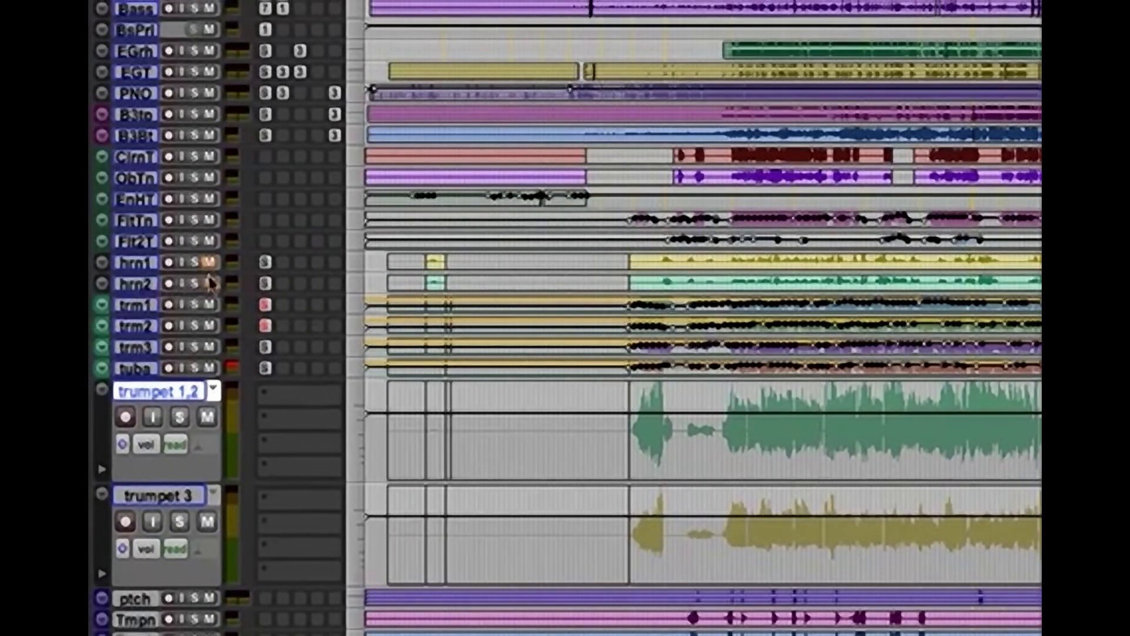
Enlarge the horn 1 and horn 2 tracks and show horn 1's volume automation around the first horn phrase
click(144, 267)
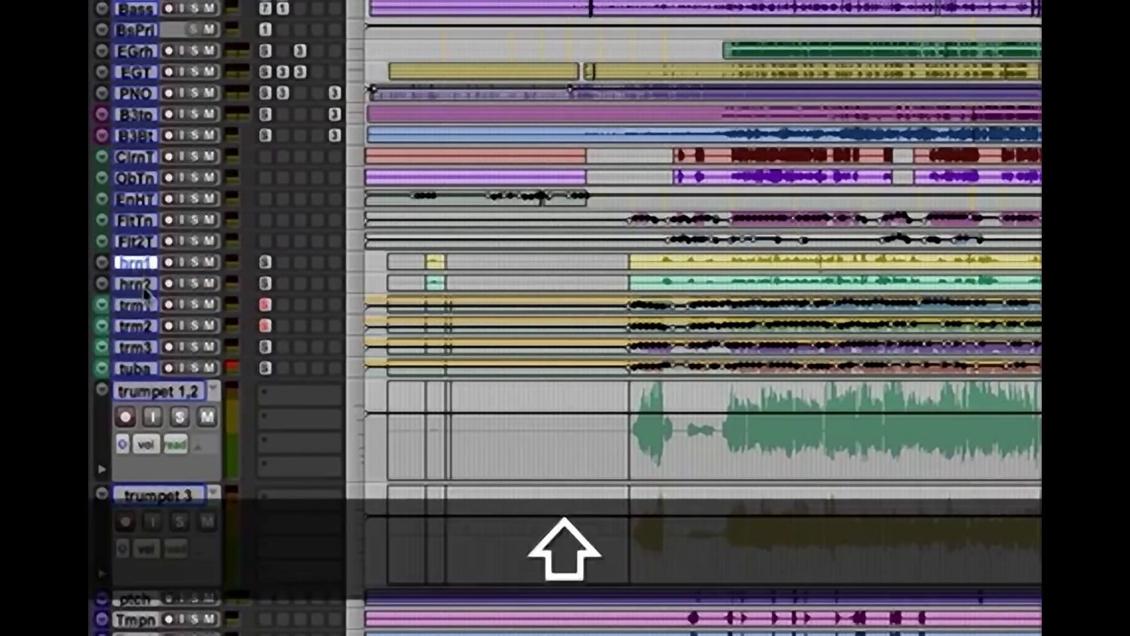
drag(141, 293, 148, 369)
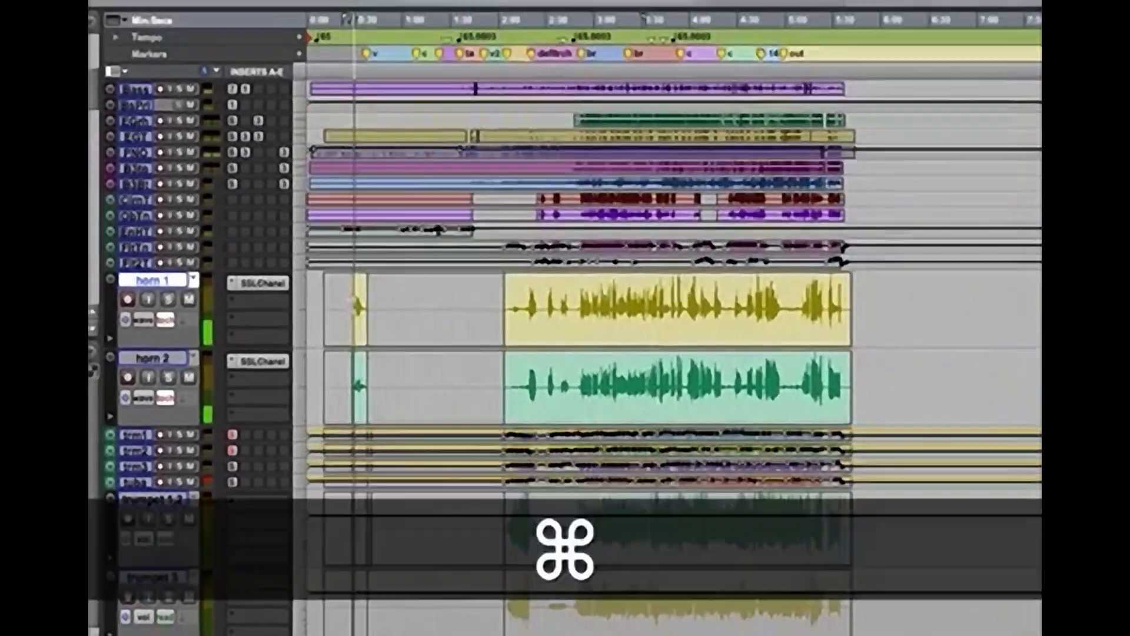
key(super+bracketright)
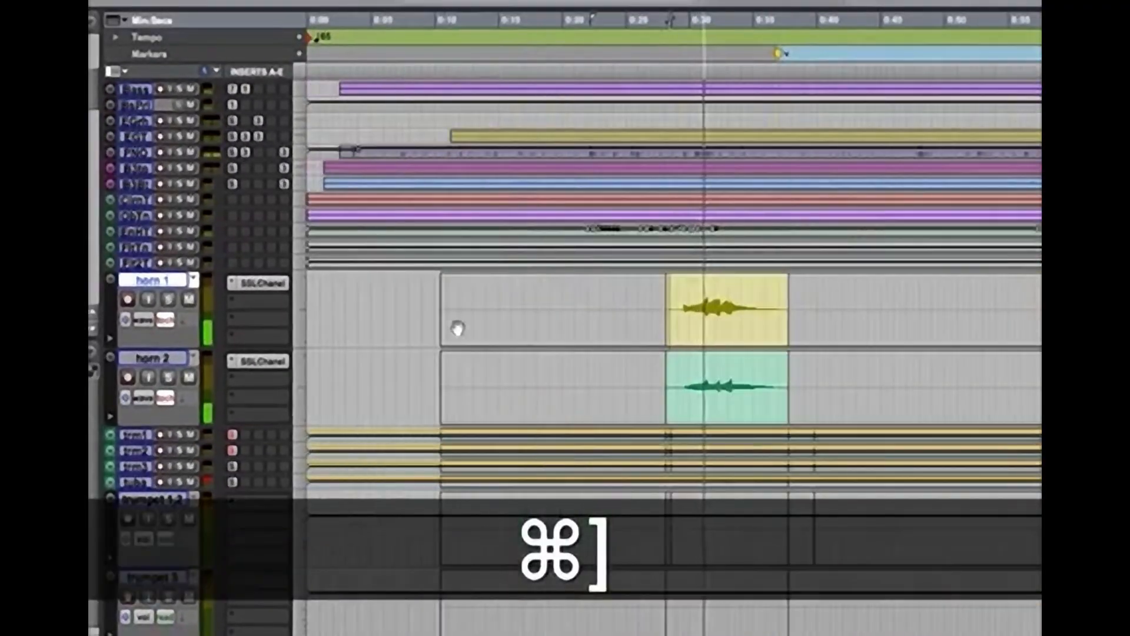
key(minus)
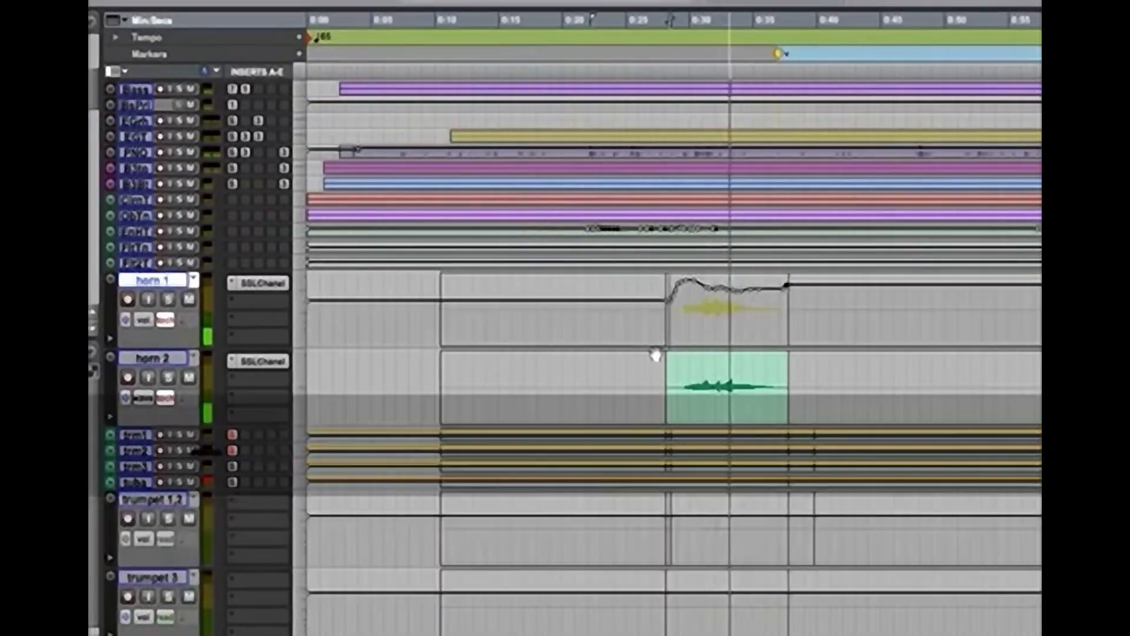
Select the first horn phrase, about 0:27 to 0:37, across both horn tracks and switch both to volume view
drag(657, 333, 781, 405)
key(minus)
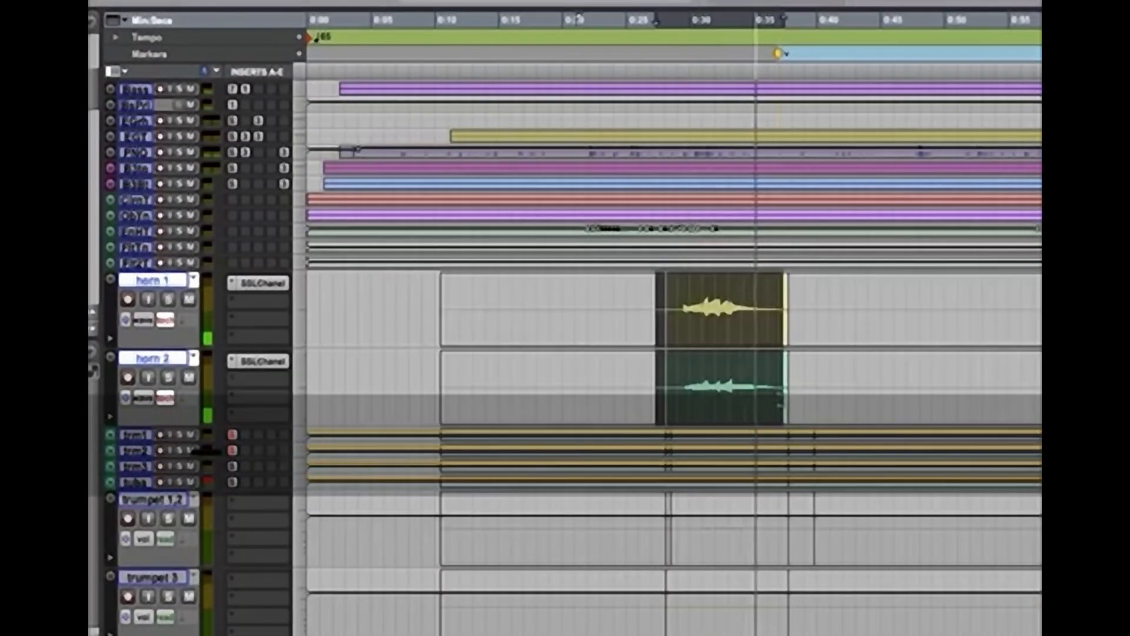
key(minus)
key(super+bracketleft)
key(super+bracketleft)
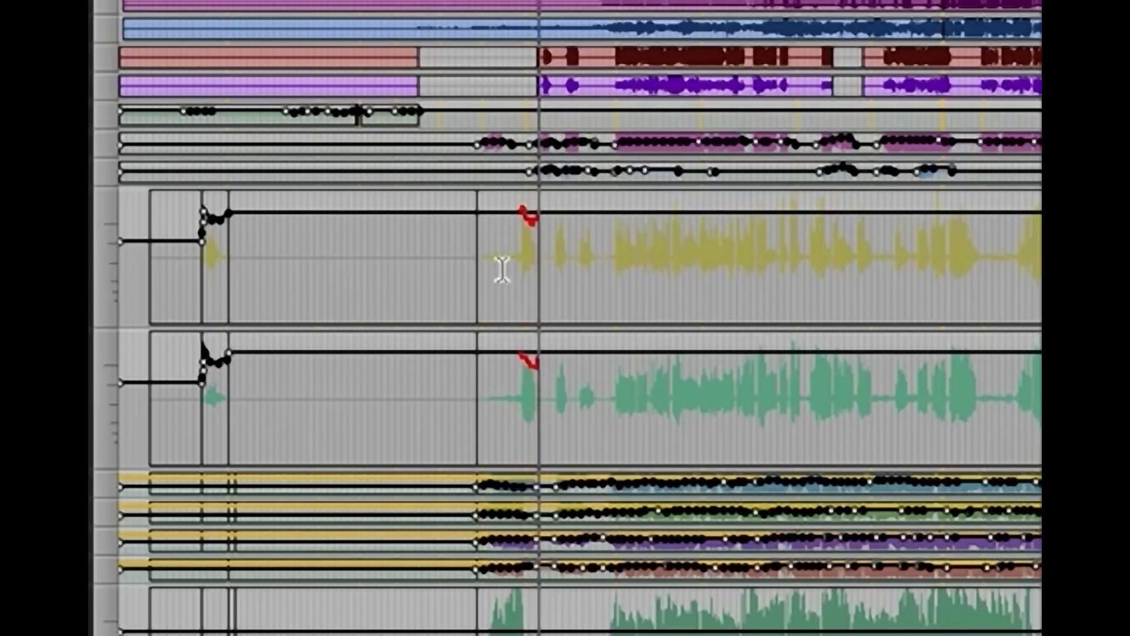
Ride the horn 1 and horn 2 volumes together in touch mode over the horn entrance before the default orch section
key(space)
key(super+bracketright)
key(super+bracketright)
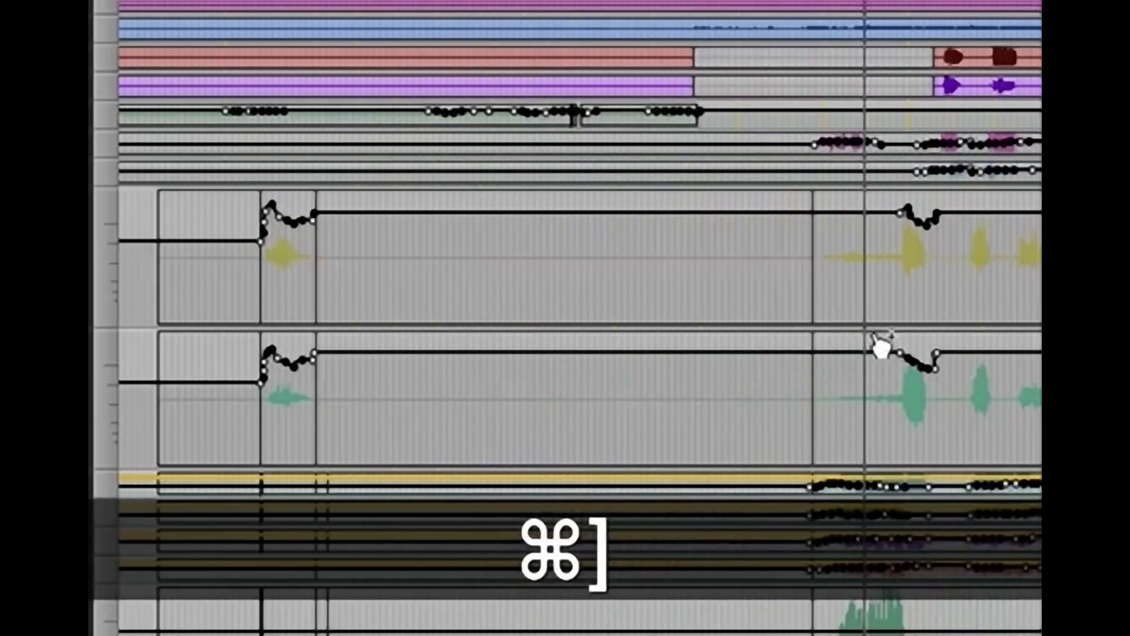
key(super+bracketright)
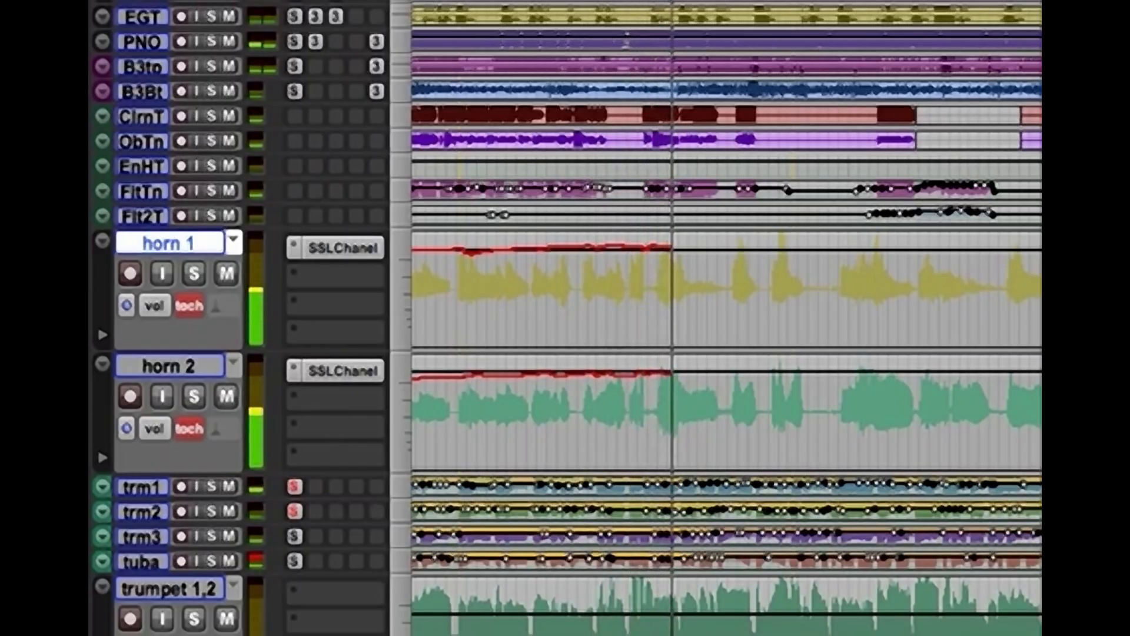
Write touch volume automation on horn 1 and horn 2 through to the end of the song
key(space)
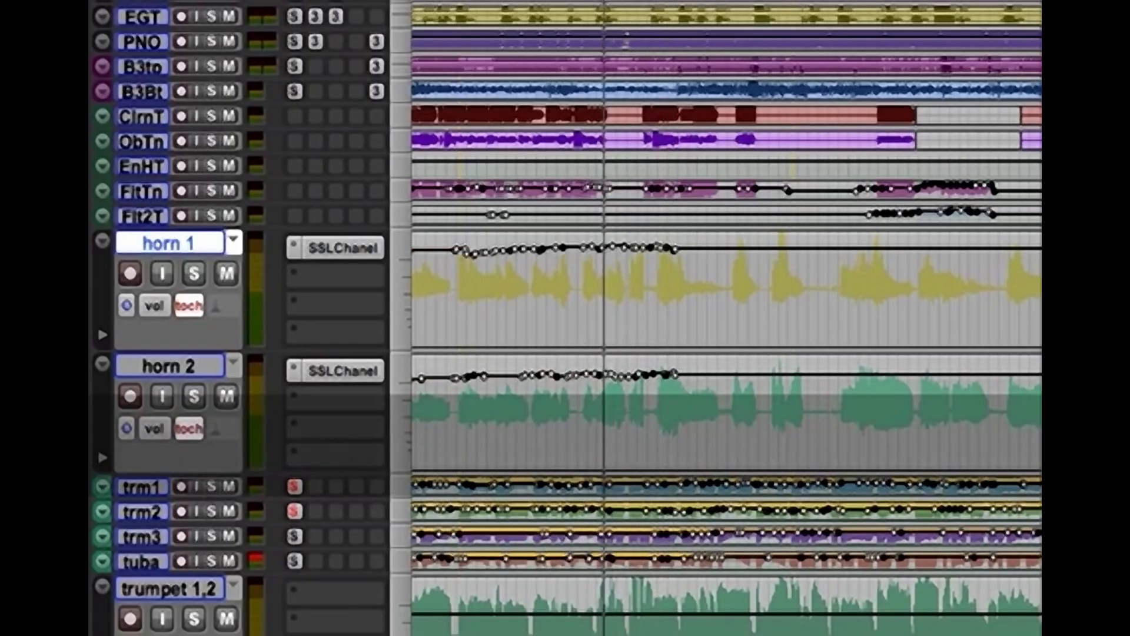
key(space)
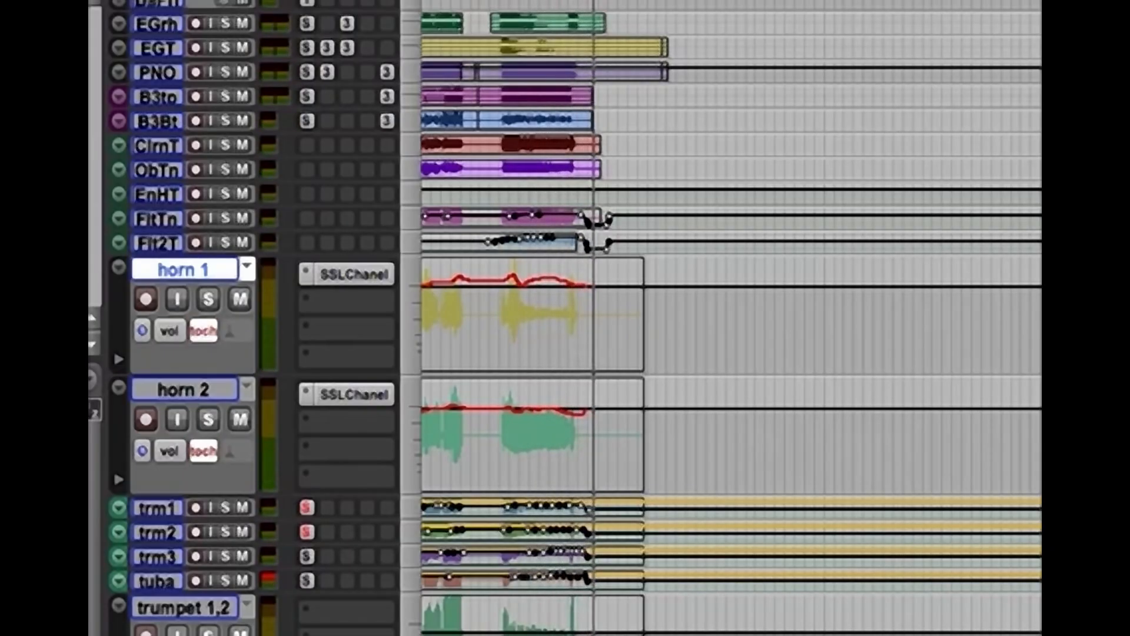
key(space)
key(super+bracketleft)
key(super+bracketleft)
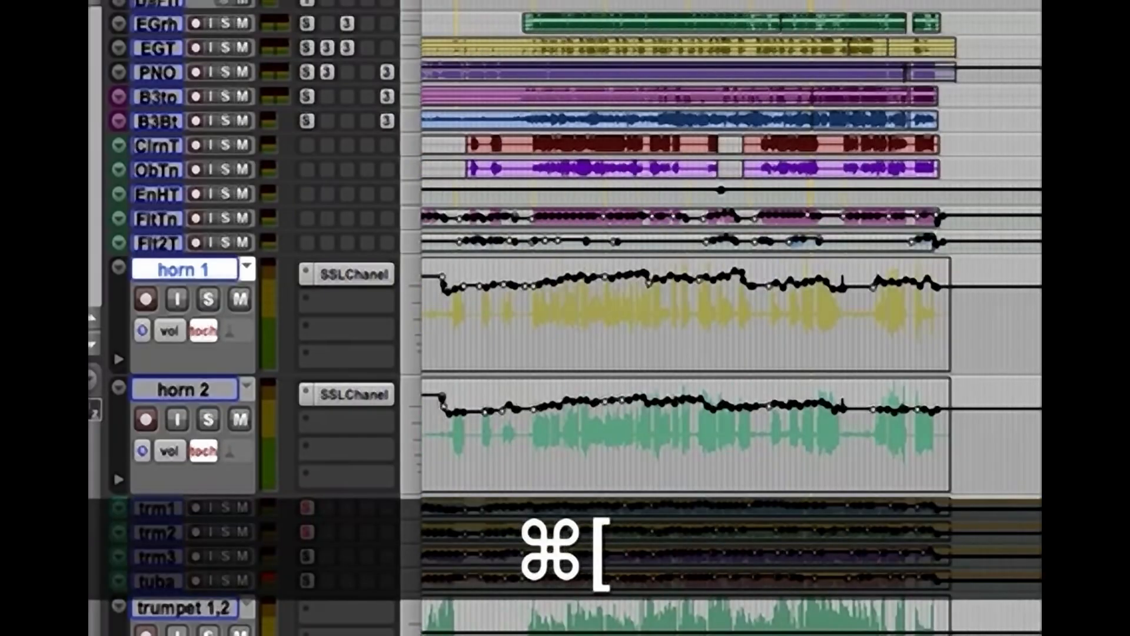
key(super+bracketleft)
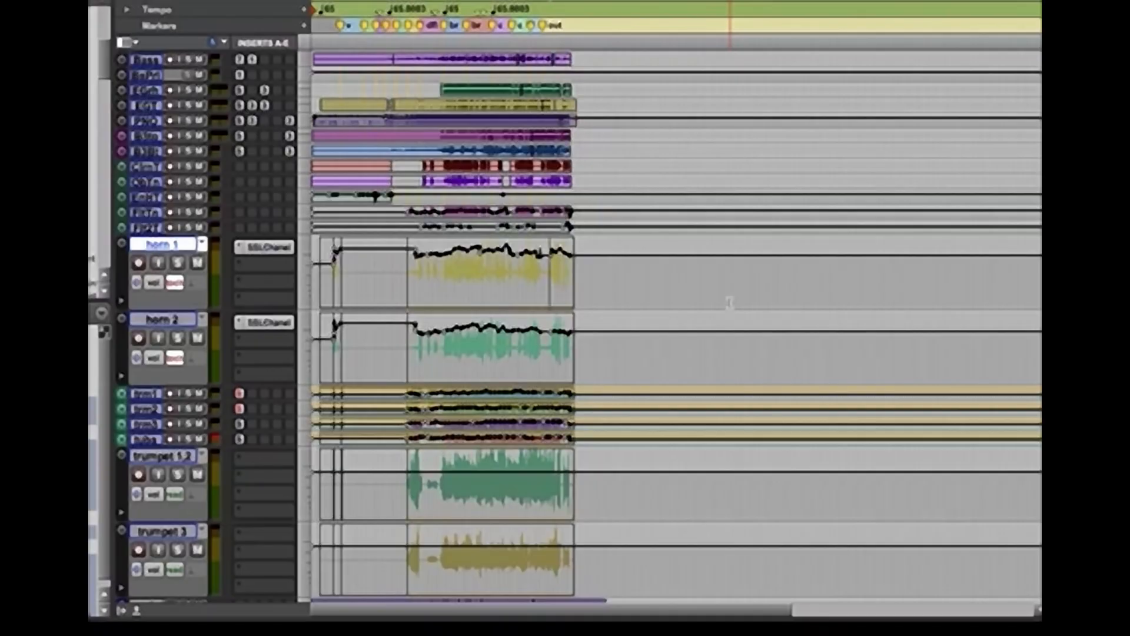
Return to the session start, shrink all tracks to minimal height, and bring the bus tracks into view
key(Return)
key(super+bracketright)
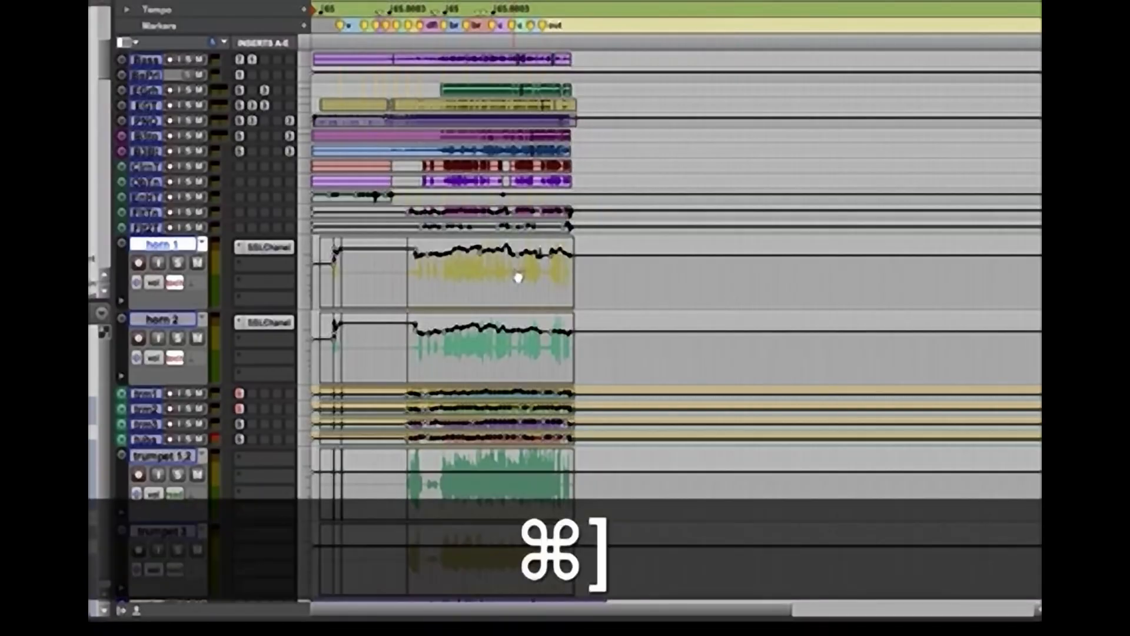
key(ctrl+alt+super+Down)
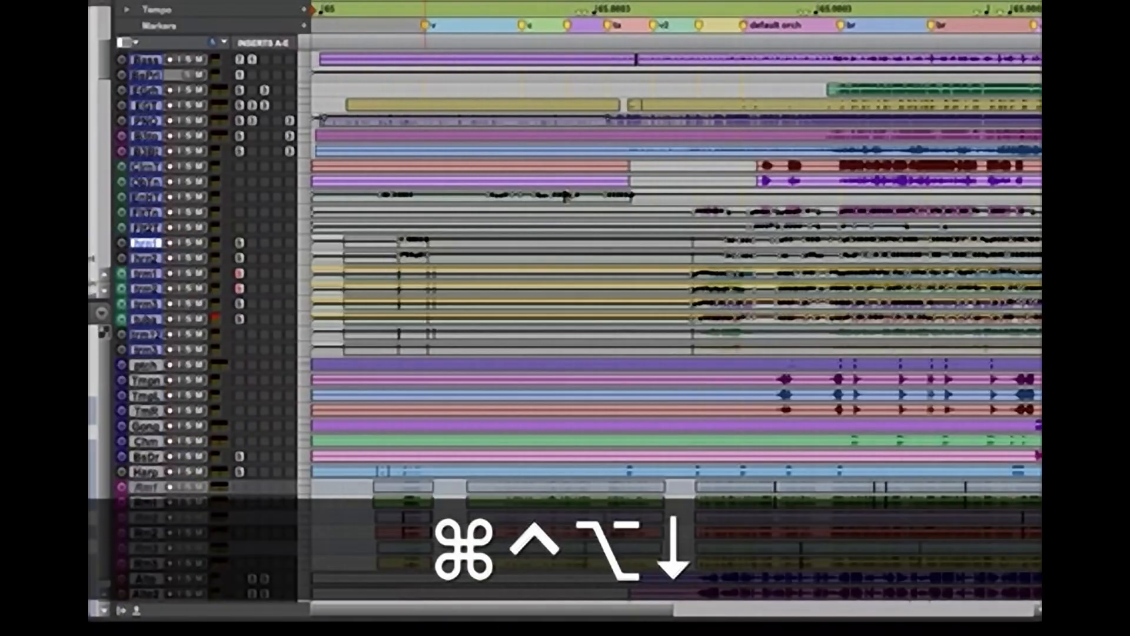
scroll(565, 326, up, 5)
scroll(565, 325, up, 3)
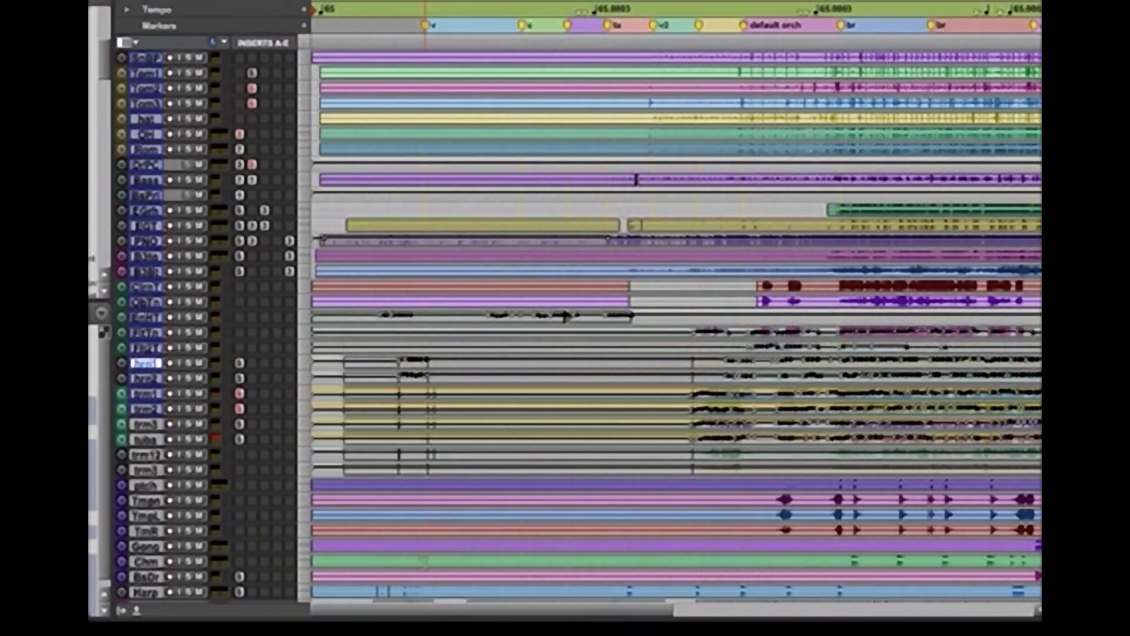
scroll(565, 325, up, 15)
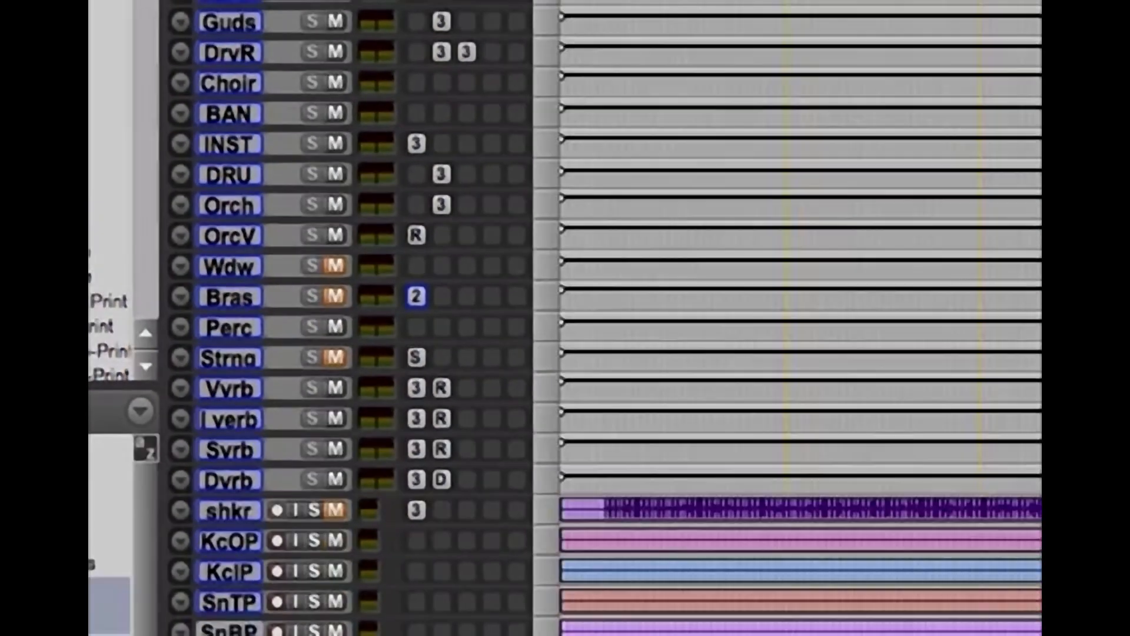
Select the percussion tracks from piatti-chime to Bass Drum, enlarge them, and magnify the waveform display
key(super+bracketleft)
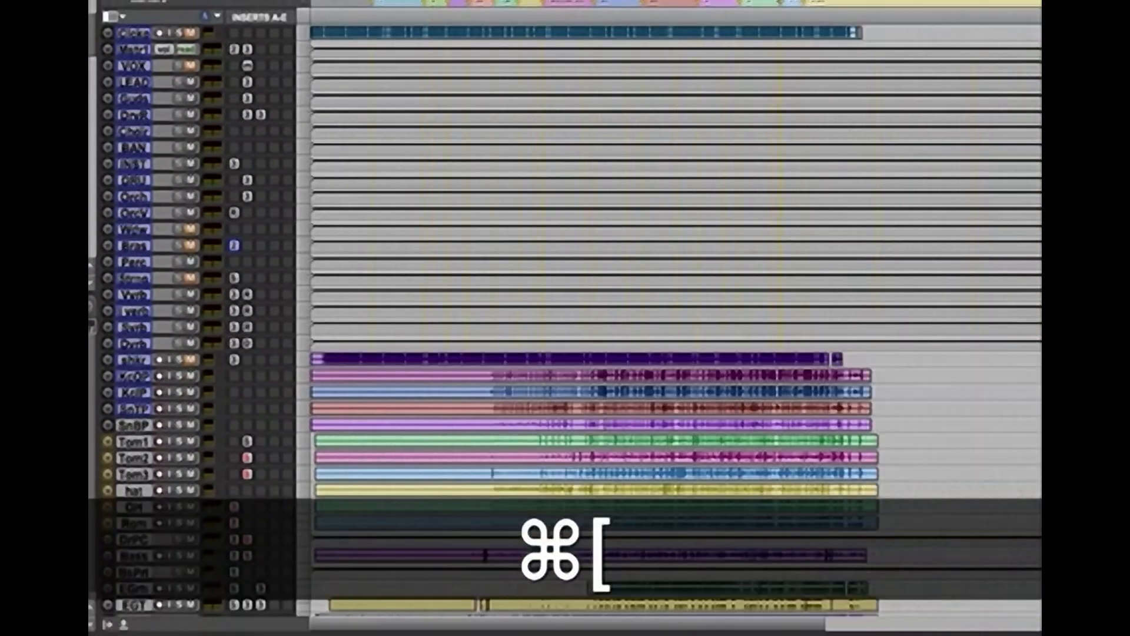
scroll(565, 318, down, 10)
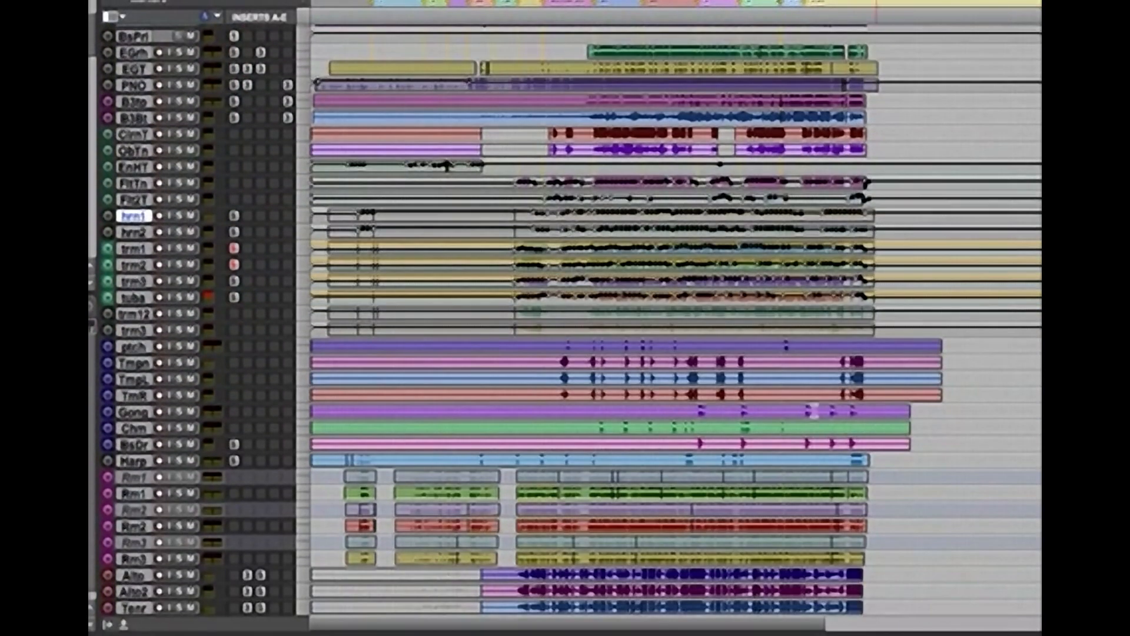
click(558, 363)
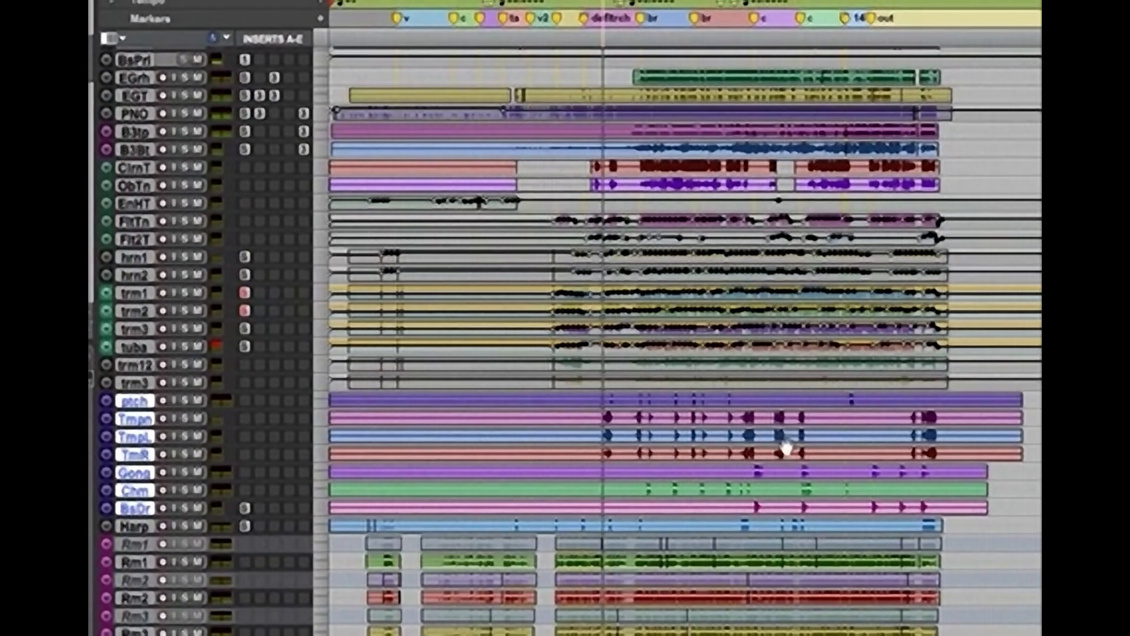
key(super+alt+bracketright)
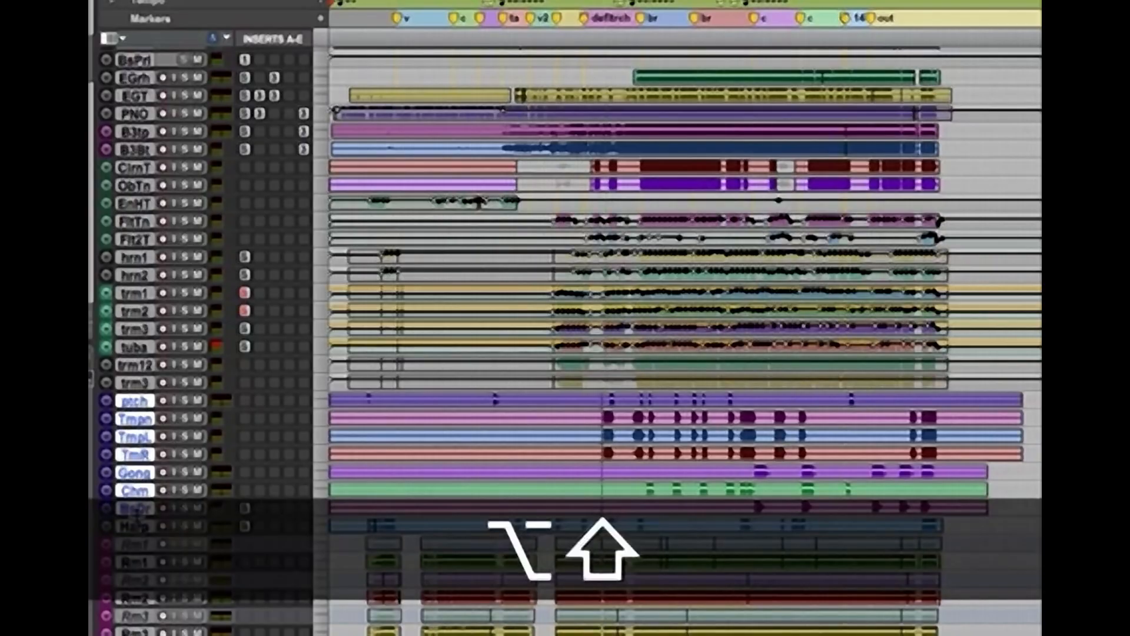
drag(138, 516, 143, 574)
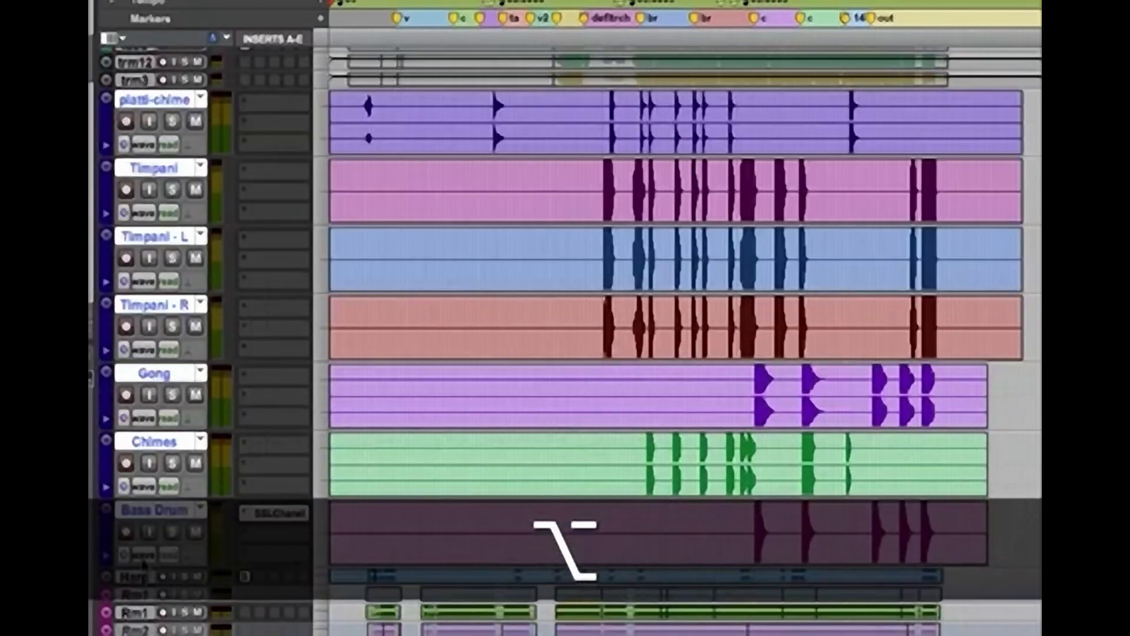
key(super+alt+bracketleft)
key(super+alt+bracketright)
key(super+alt+bracketright)
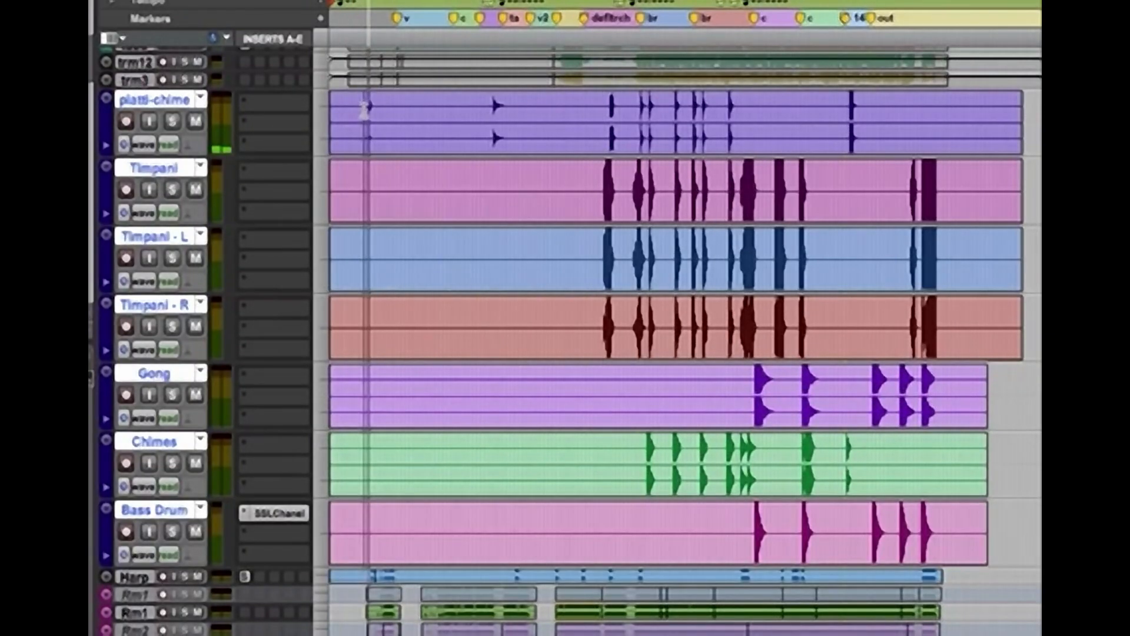
Solo the percussion tracks, increase their track height, and audition the first piatti-chime hit
key(space)
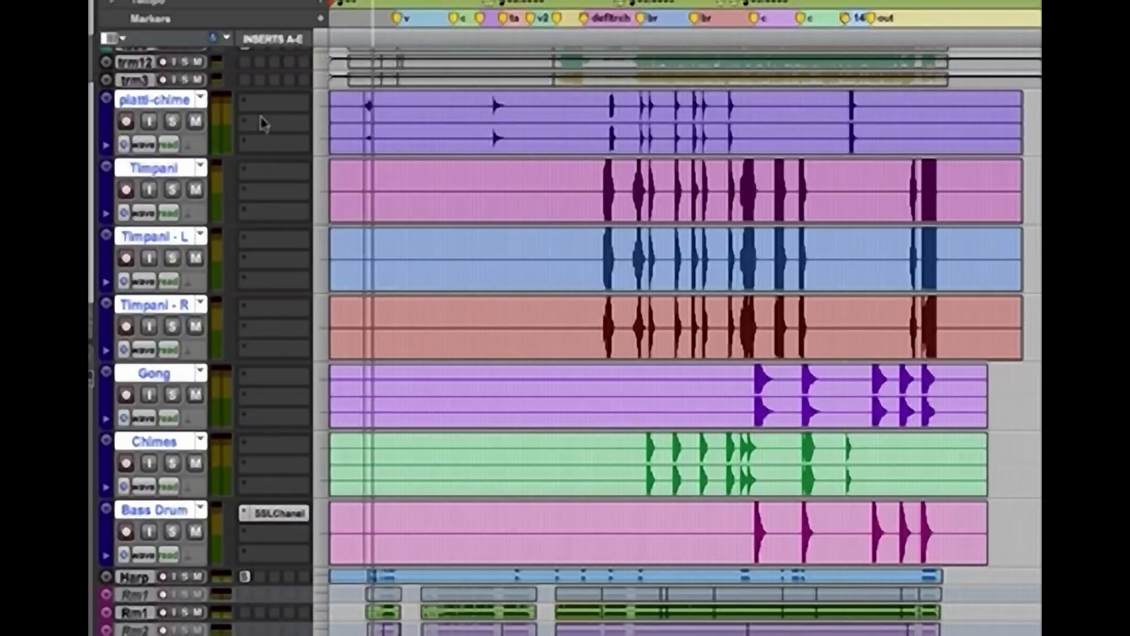
click(174, 122)
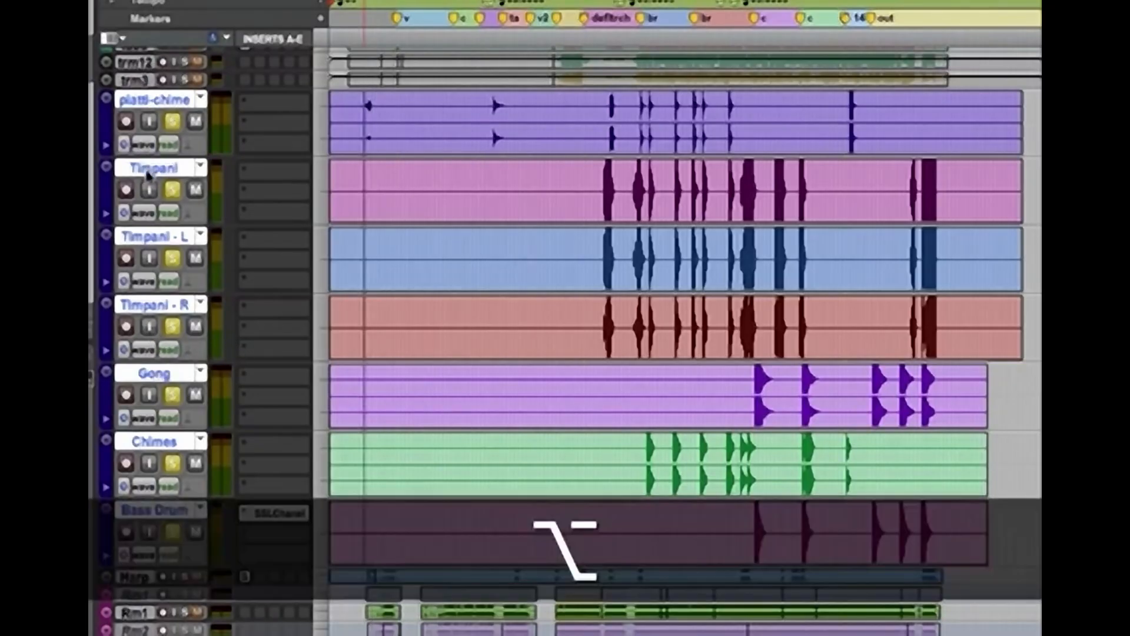
alt+click(149, 168)
drag(146, 156, 150, 366)
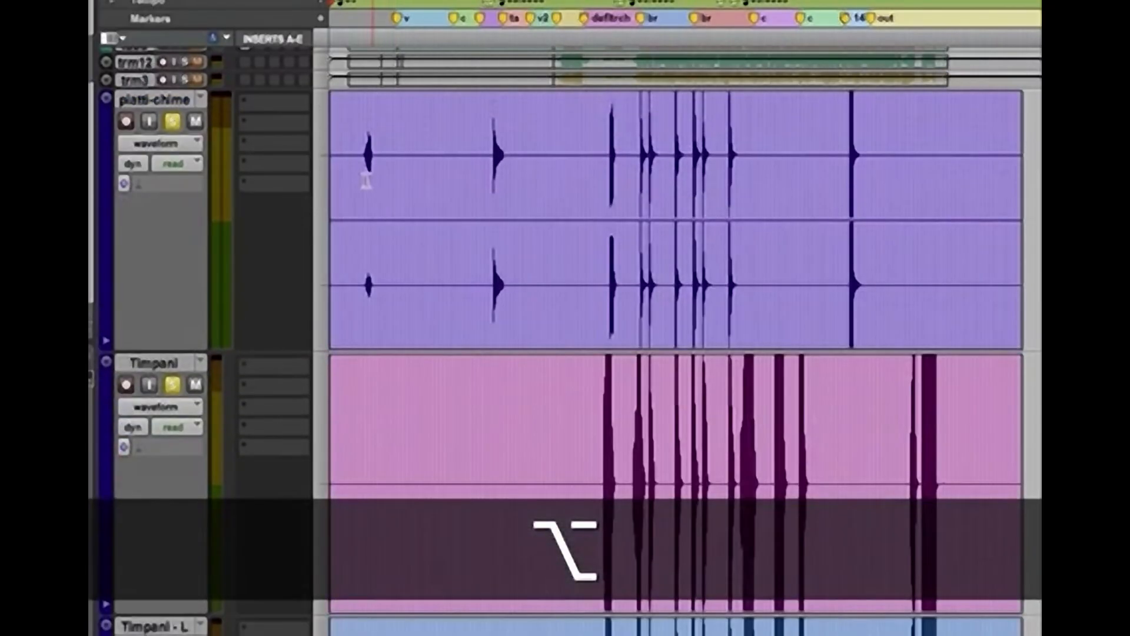
click(364, 178)
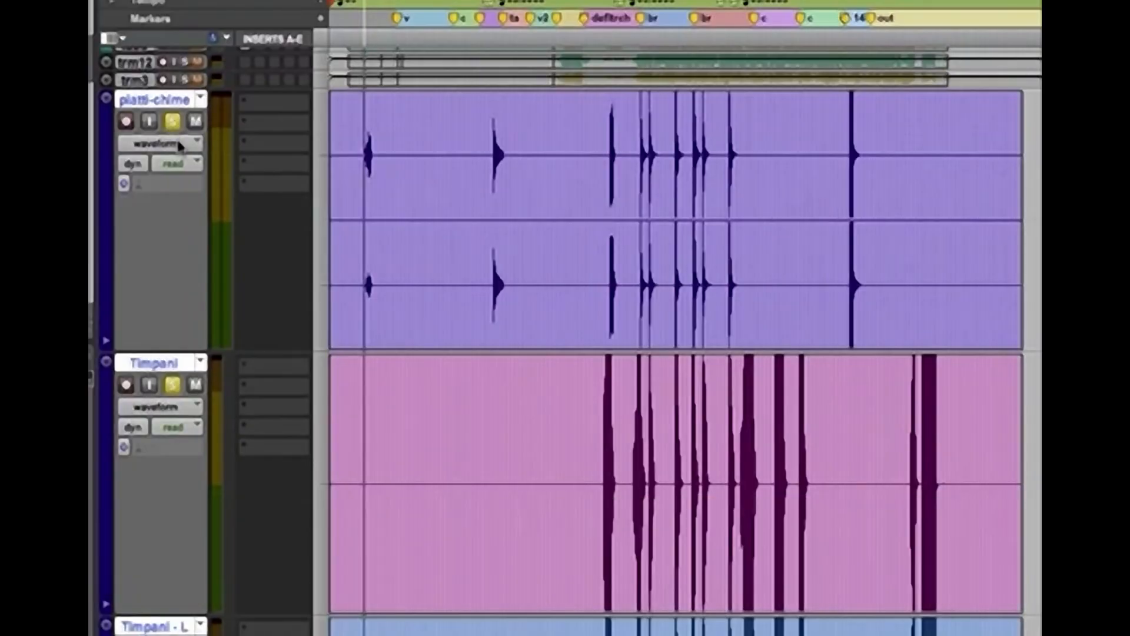
key(space)
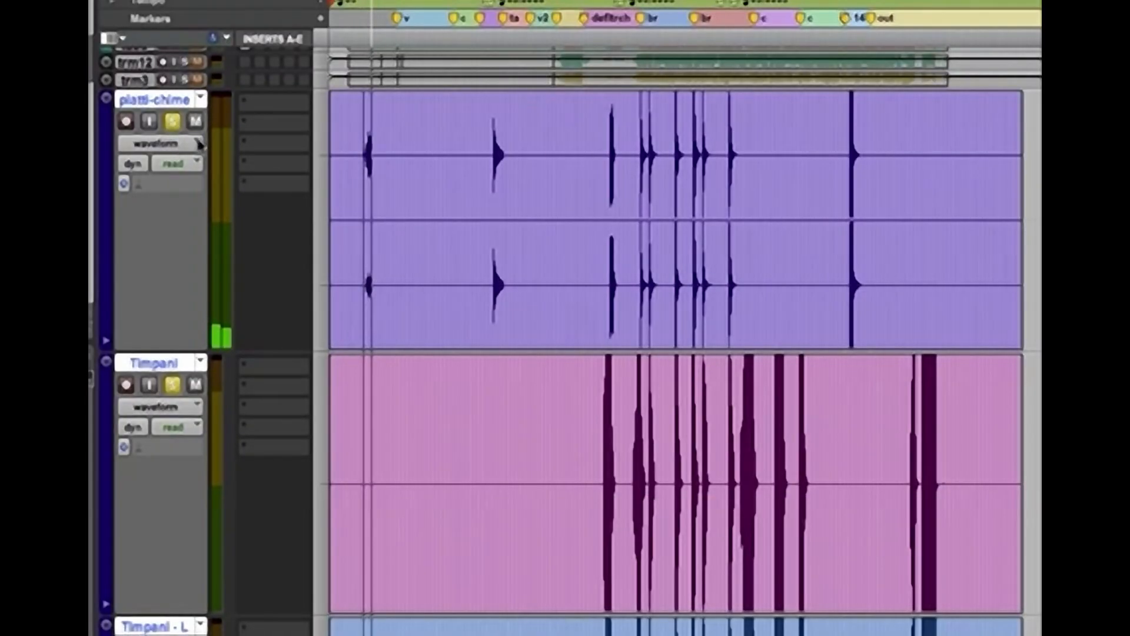
key(space)
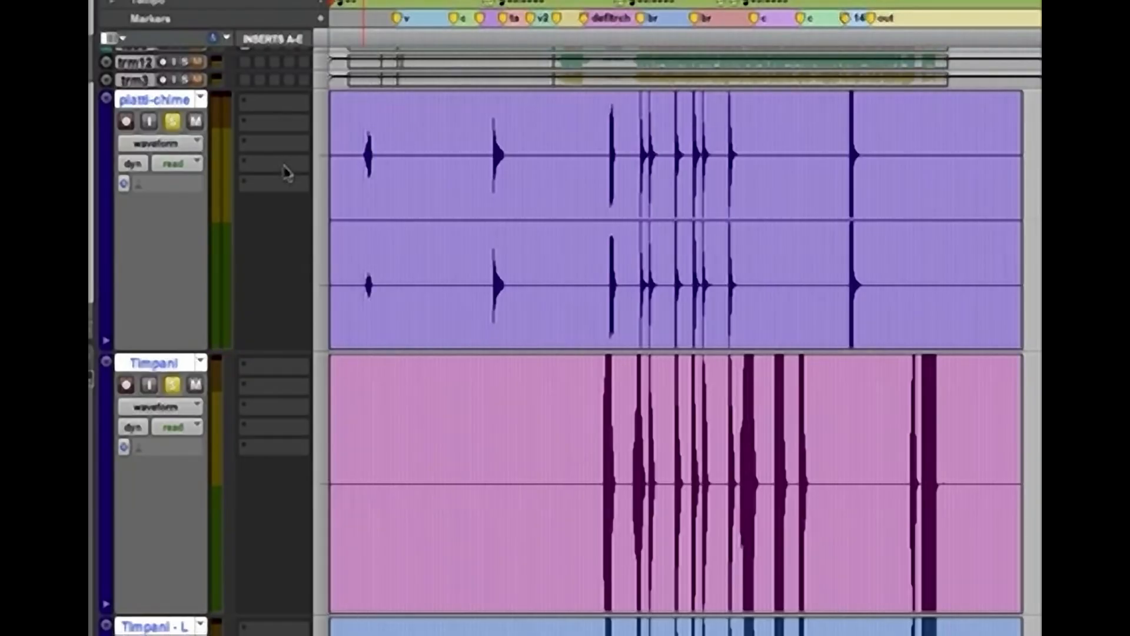
Return the percussion tracks to medium height and unsolo them all
scroll(287, 173, up, 8)
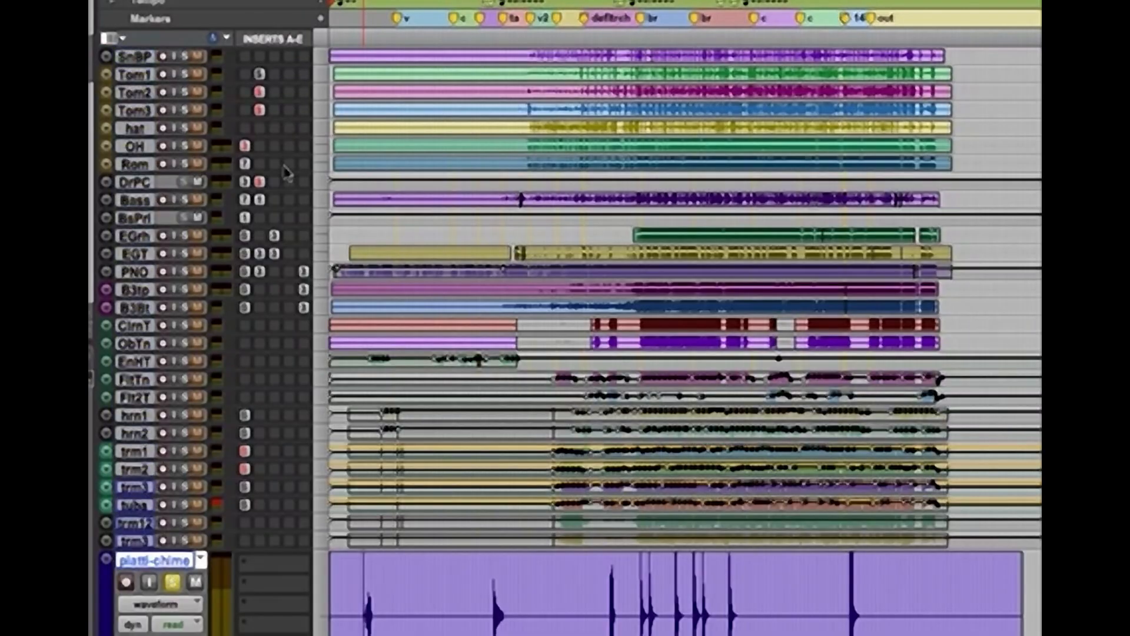
scroll(287, 172, down, 7)
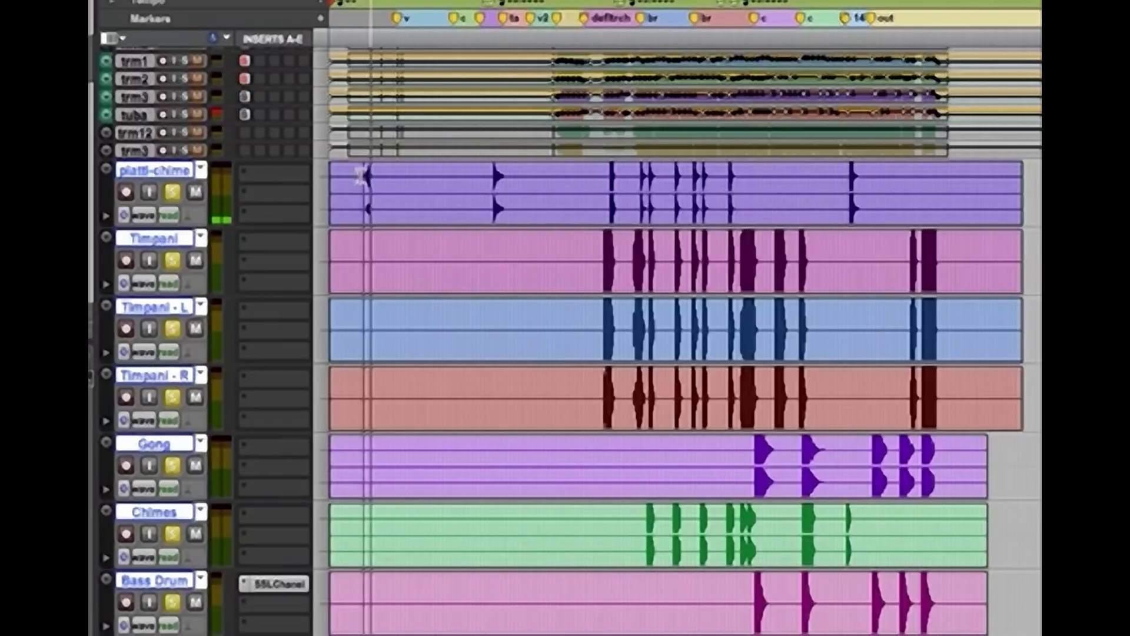
alt+click(172, 192)
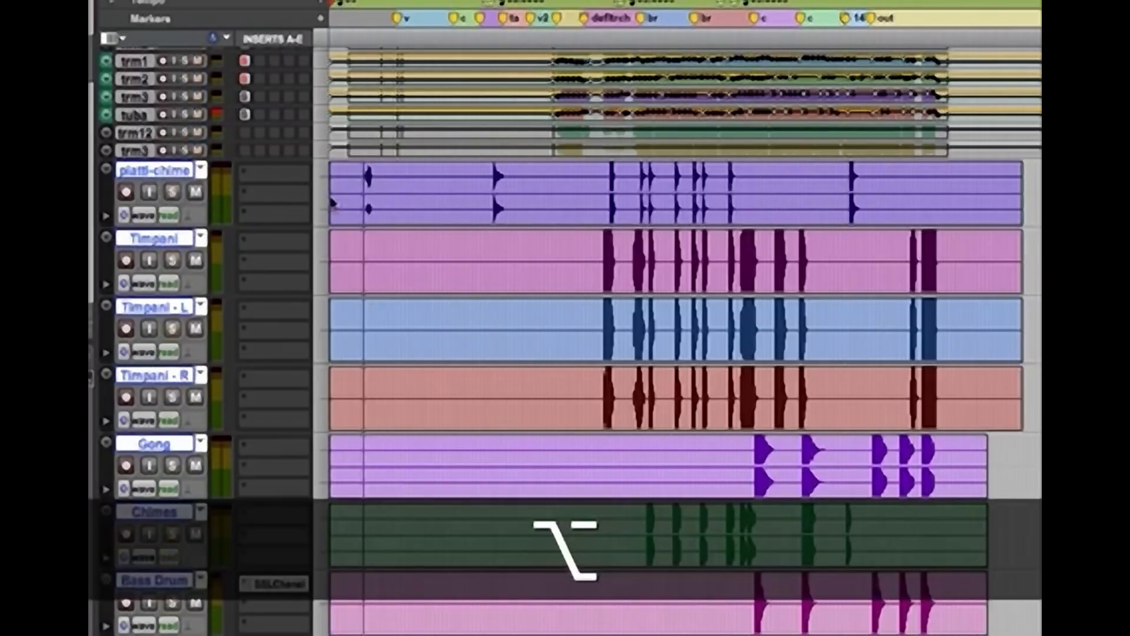
Write touch volume automation boosting the attack of the first piatti-chime hit and show the track's volume curve
click(359, 190)
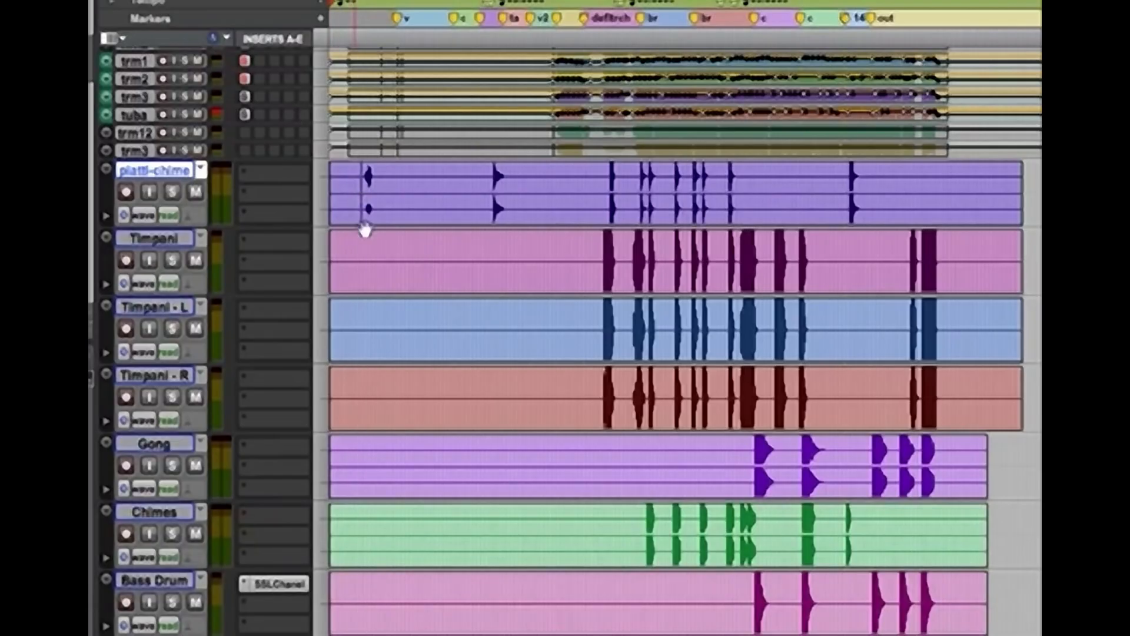
key(super+bracketright)
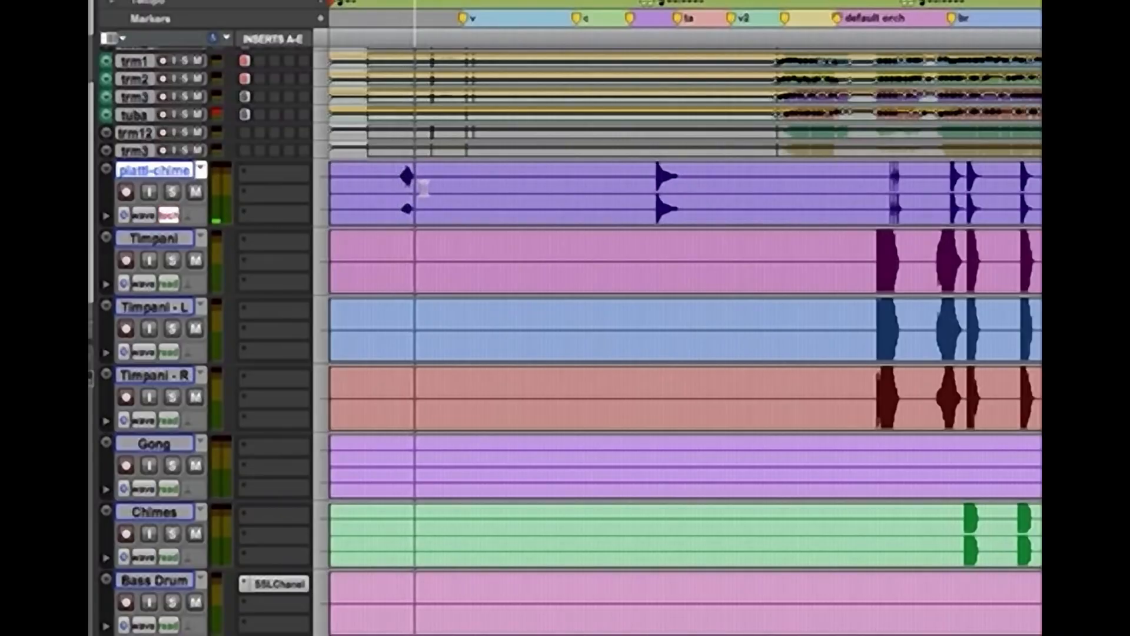
key(super+bracketright)
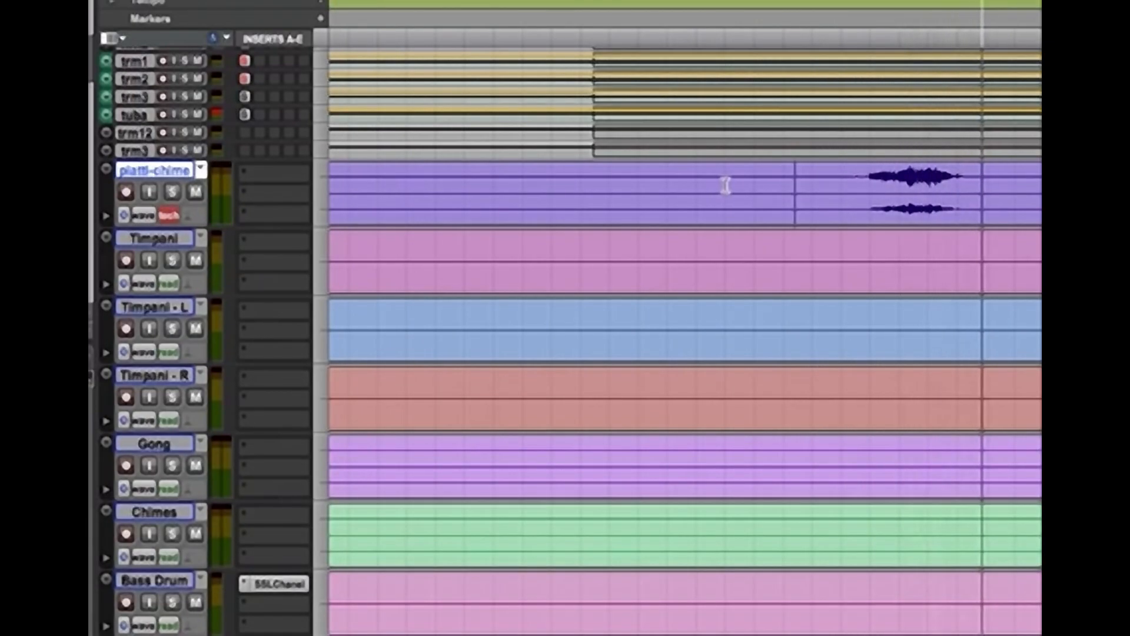
key(ctrl+minus)
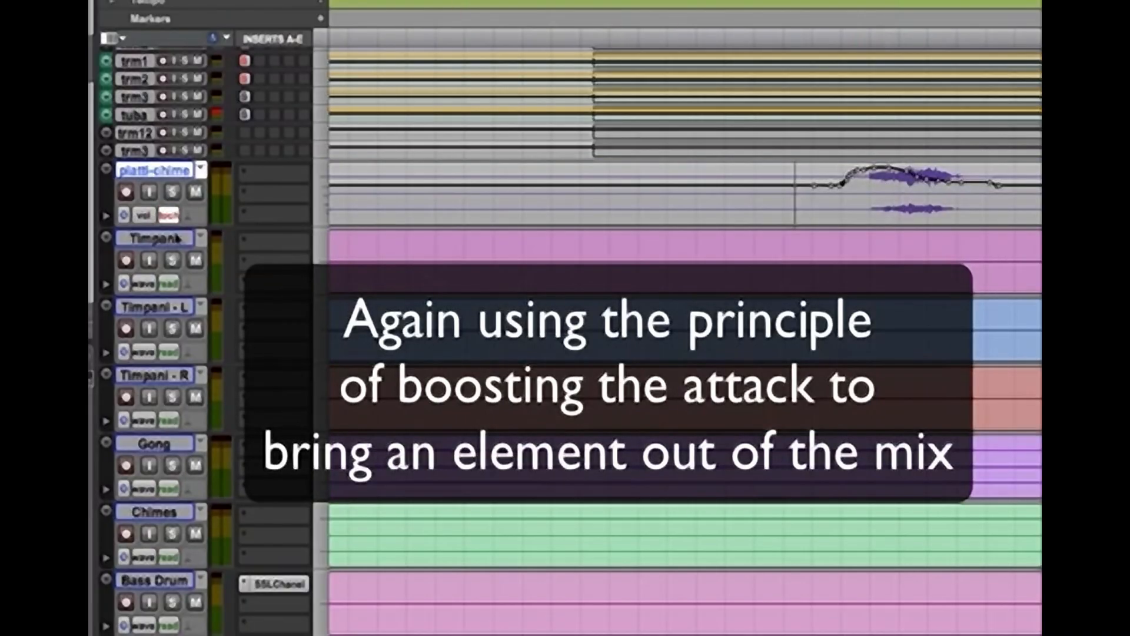
Increase the piatti-chime track's height and audition the track up to its hits in the default orch section
drag(152, 229, 154, 291)
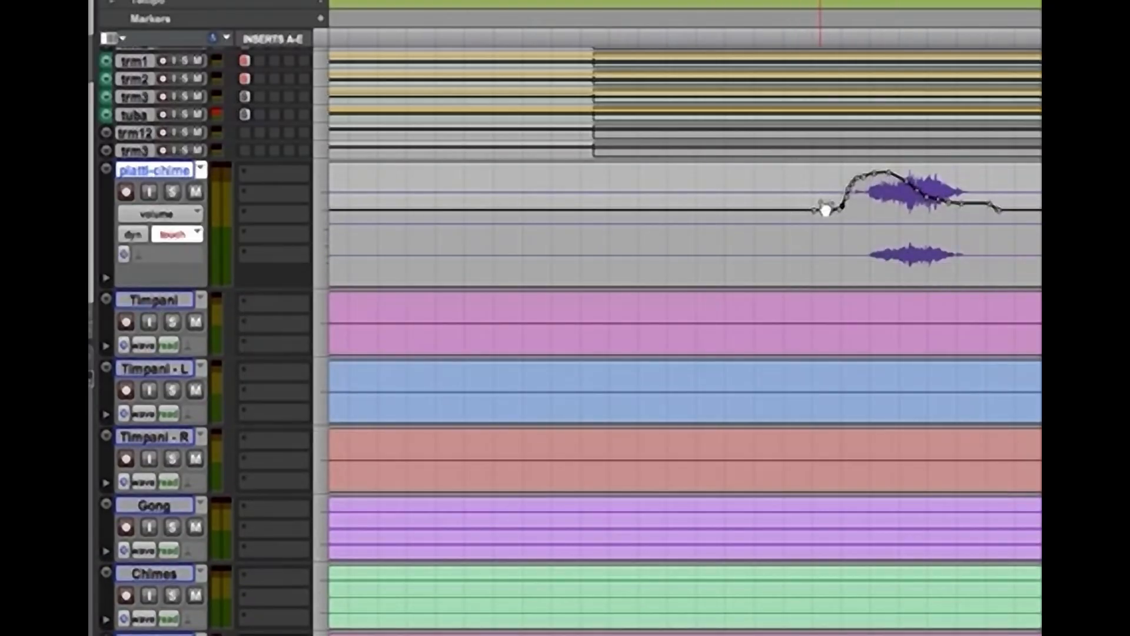
key(super+bracketleft)
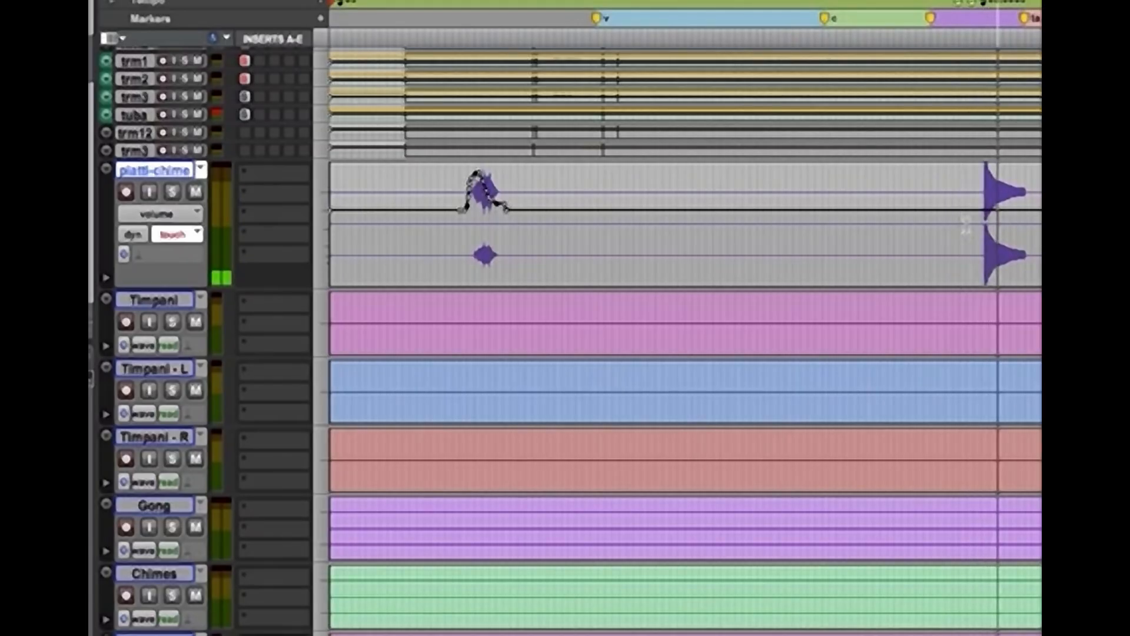
key(super+bracketleft)
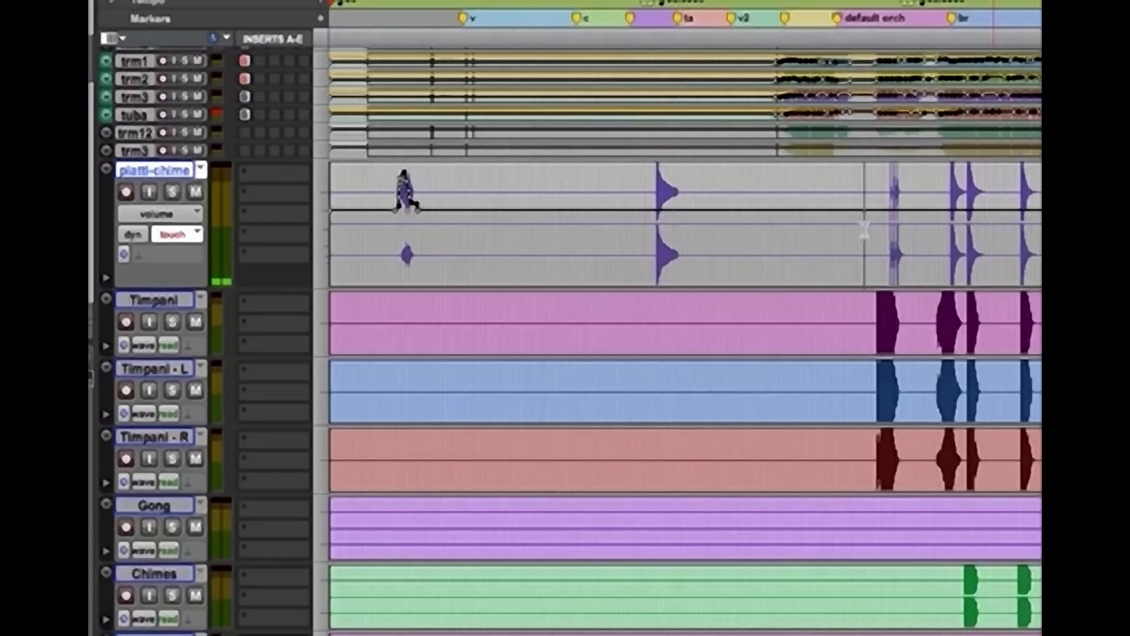
click(864, 230)
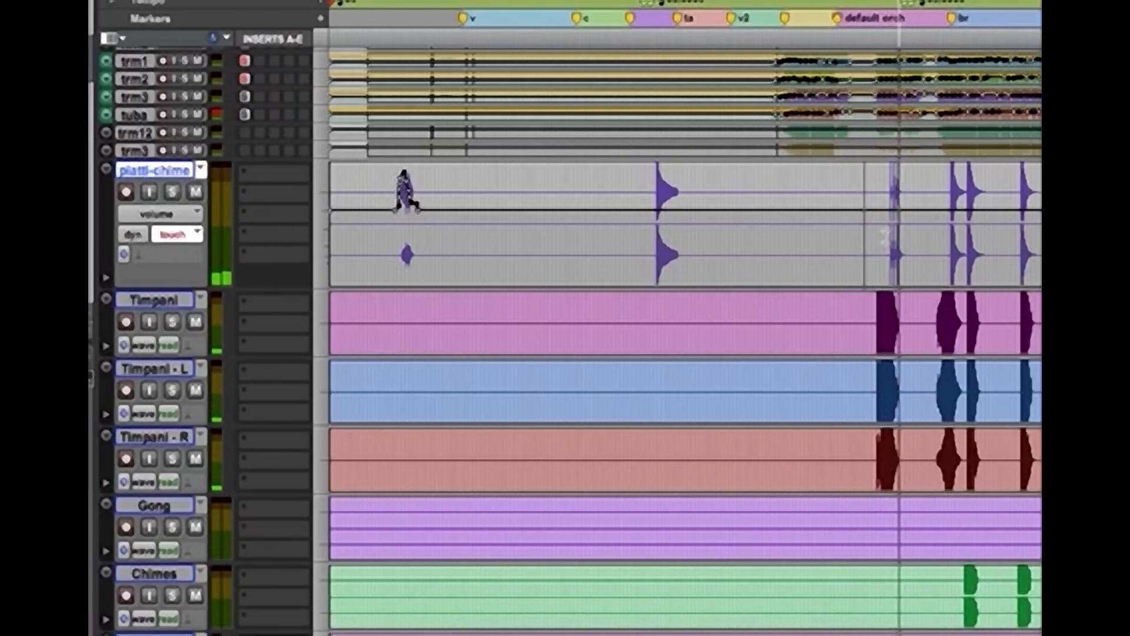
Write touch volume automation boosting the piatti-chime hits in the default orch section
click(885, 237)
key(space)
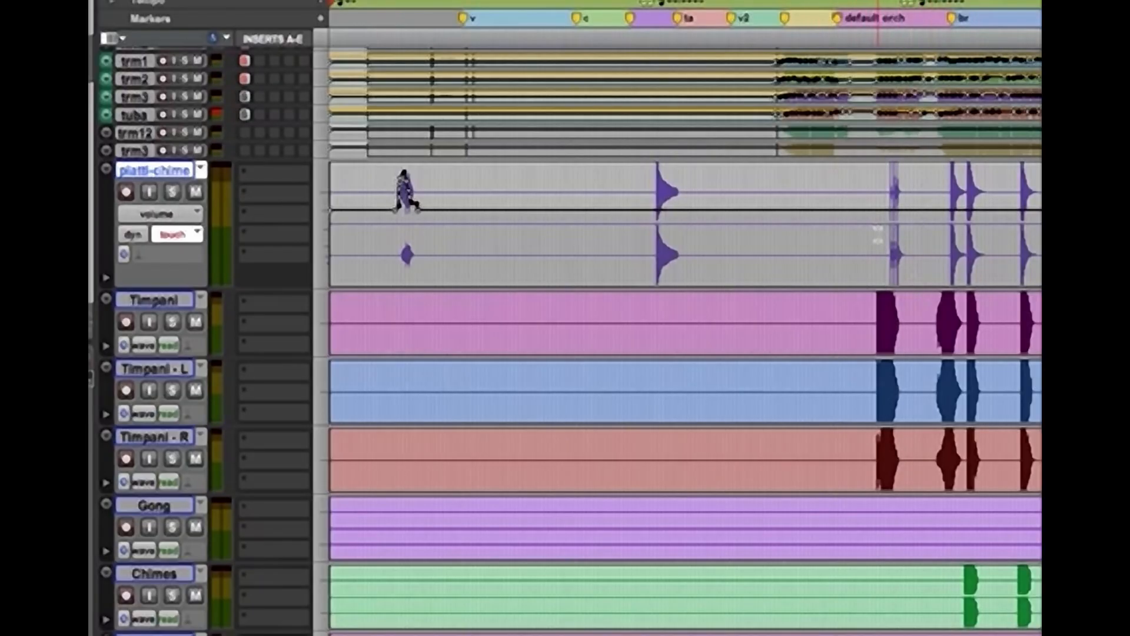
key(space)
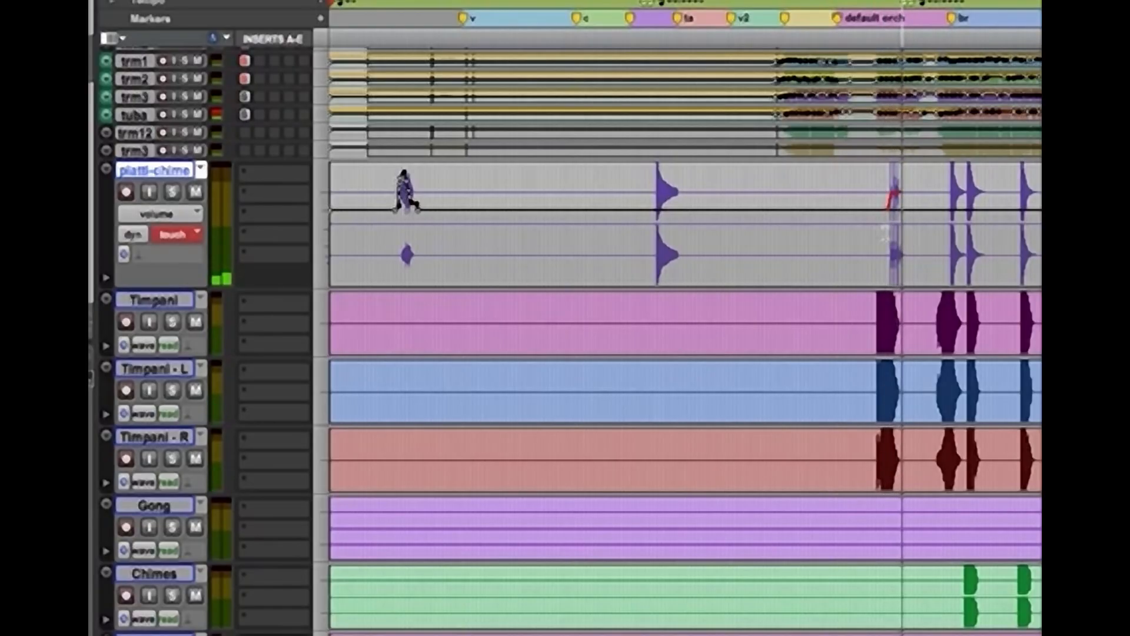
key(space)
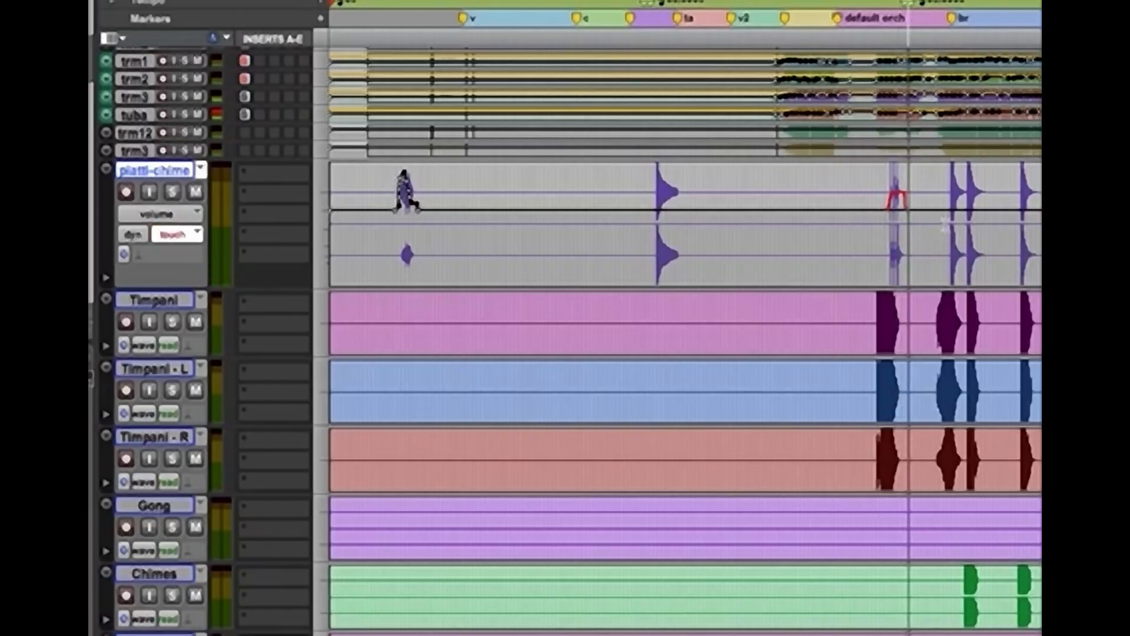
Audition the first percussion hits around the first br marker, briefly soloing the Chimes track
key(space)
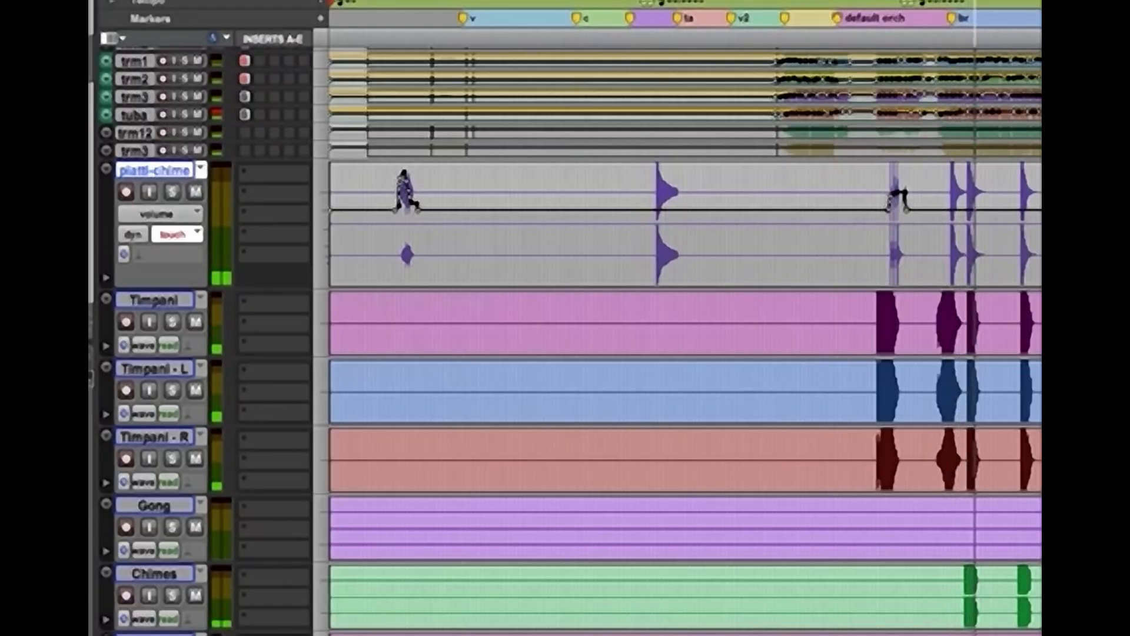
click(955, 589)
key(space)
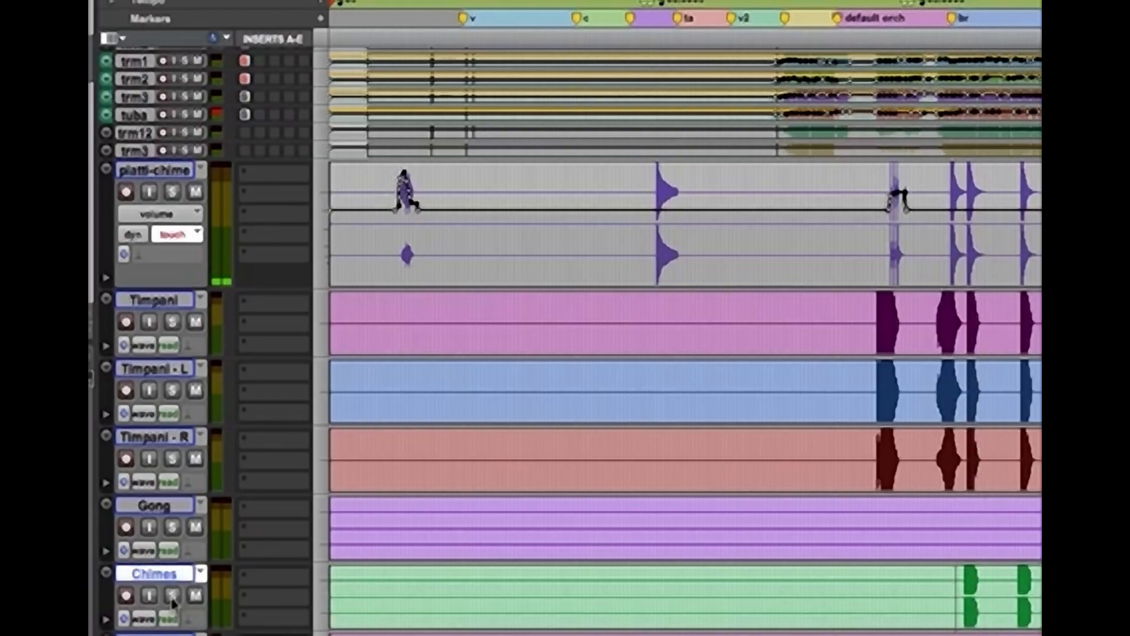
key(space)
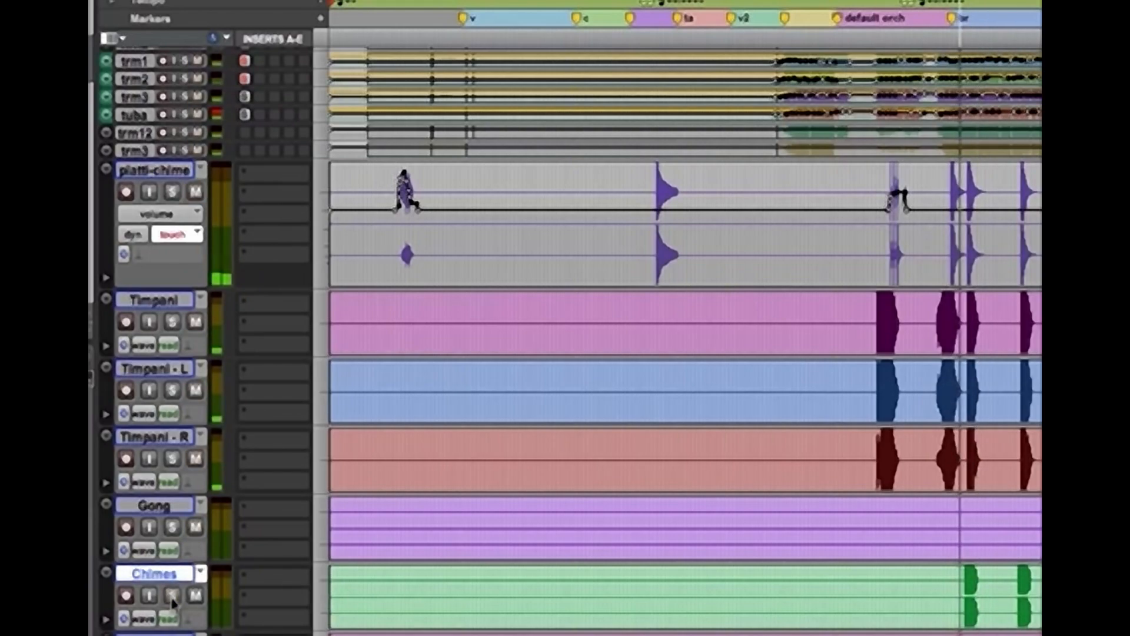
click(172, 595)
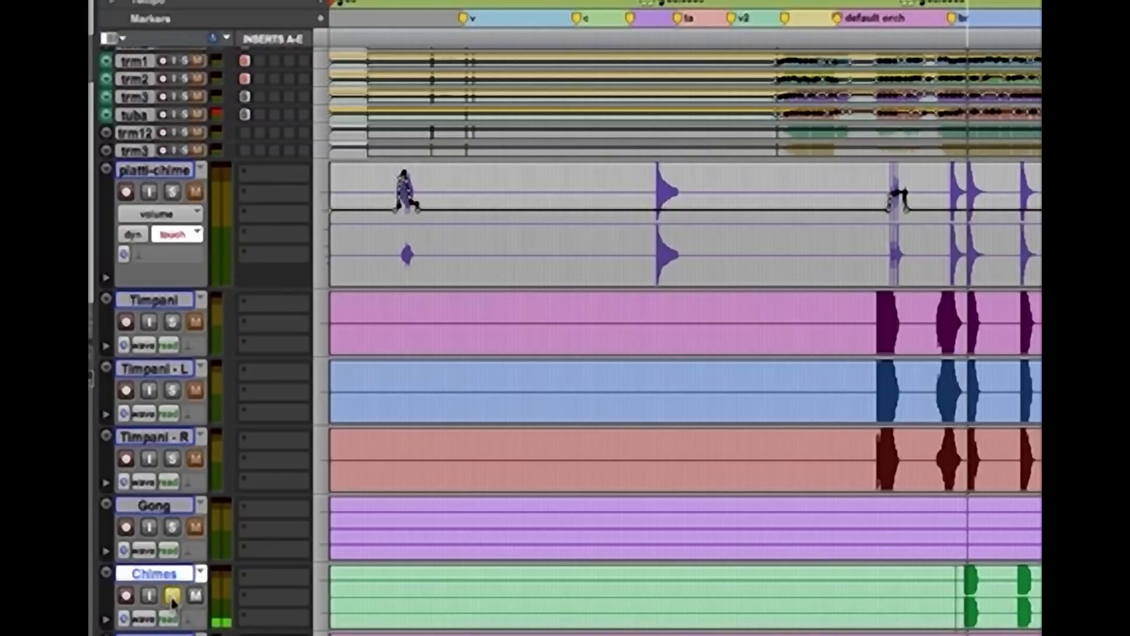
click(172, 595)
key(space)
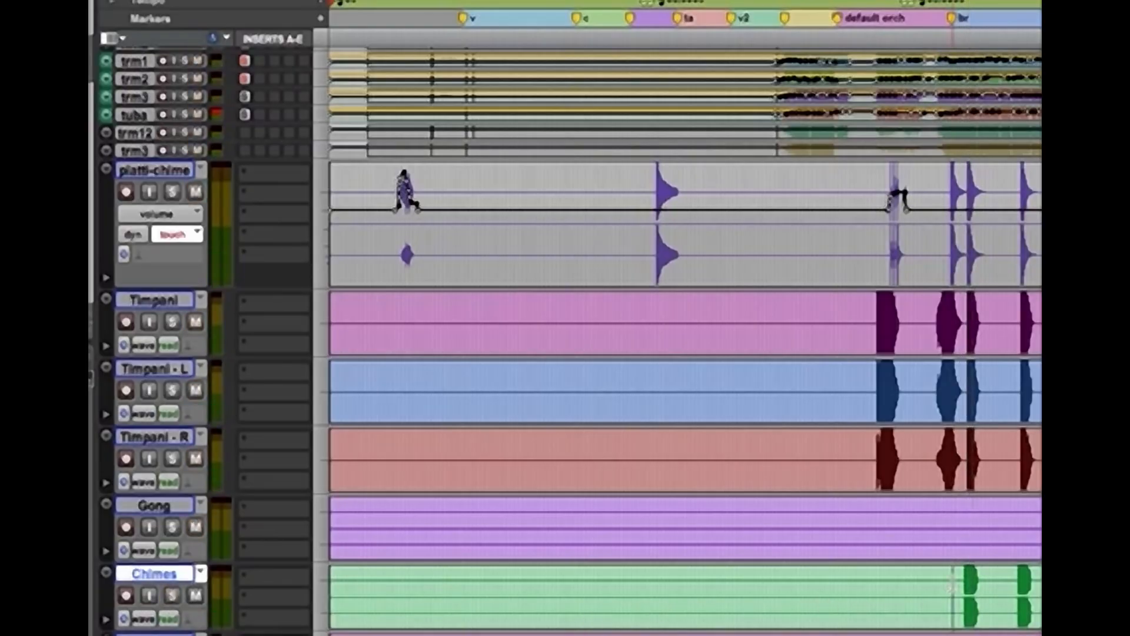
Show the Chimes volume curve and write touch automation raising its level from the first chime hit onward
key(minus)
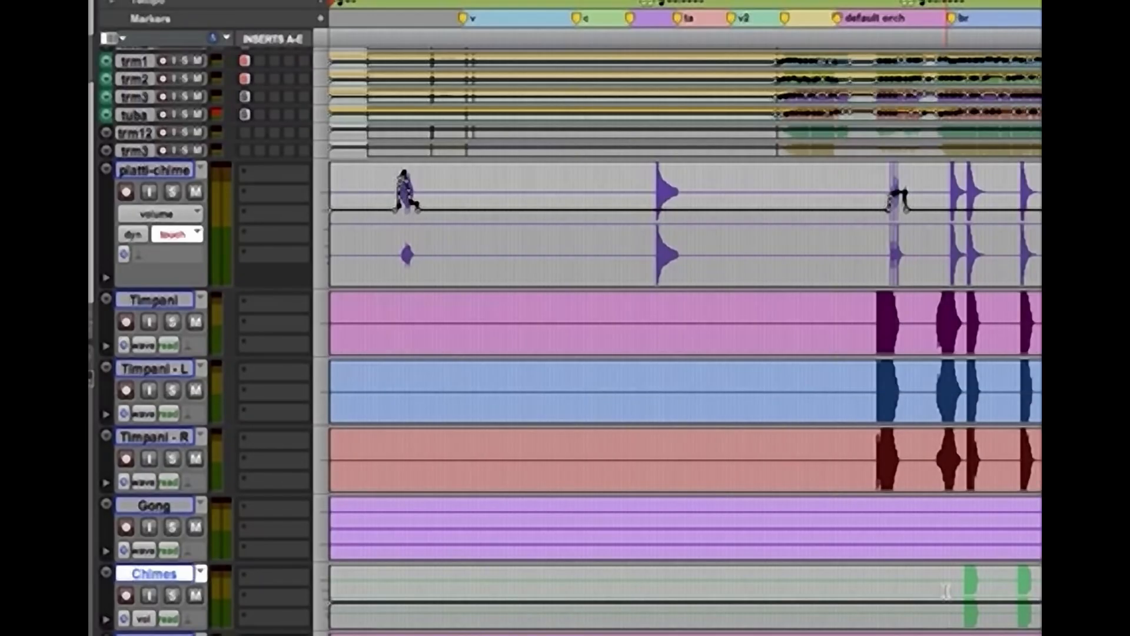
key(space)
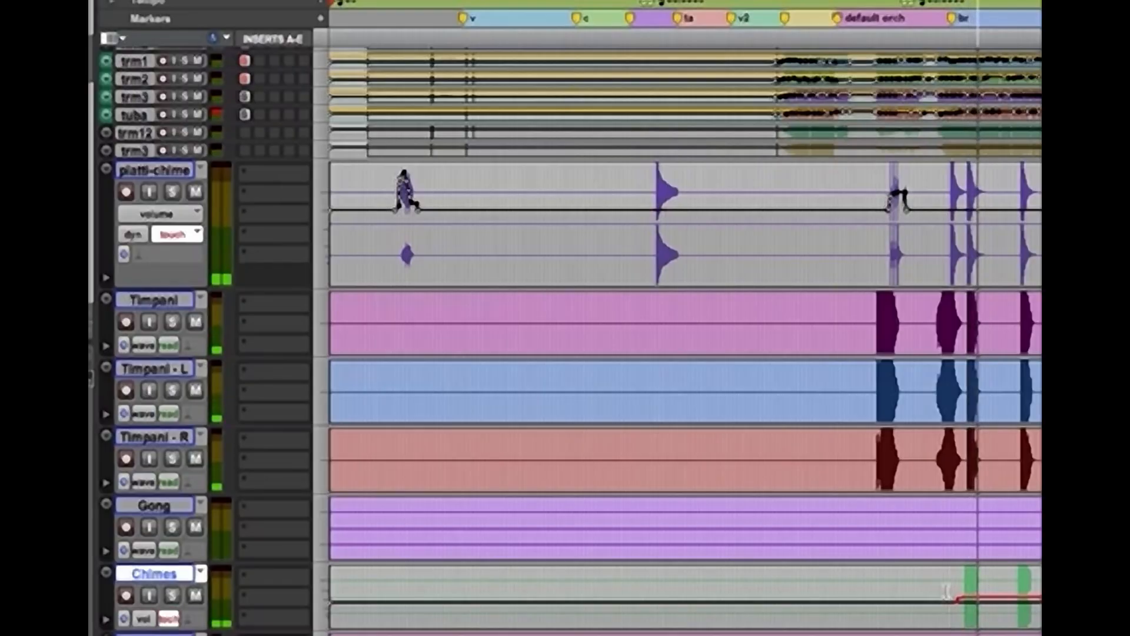
key(space)
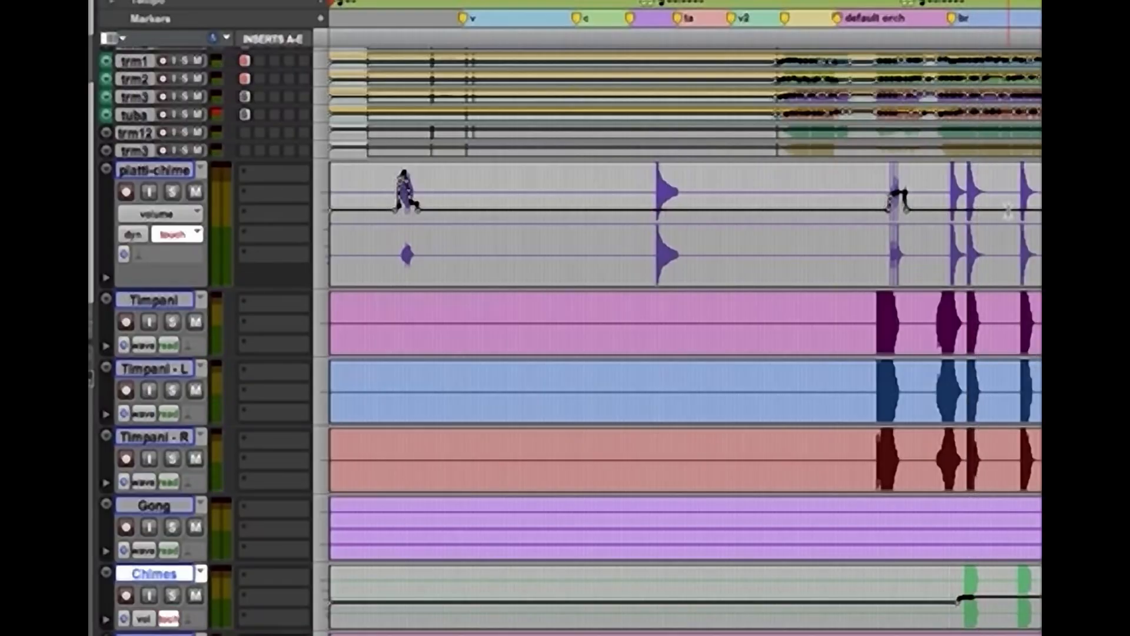
Audition the piatti-chime hits at the first br marker and near Location 14, briefly soloing the track
click(946, 201)
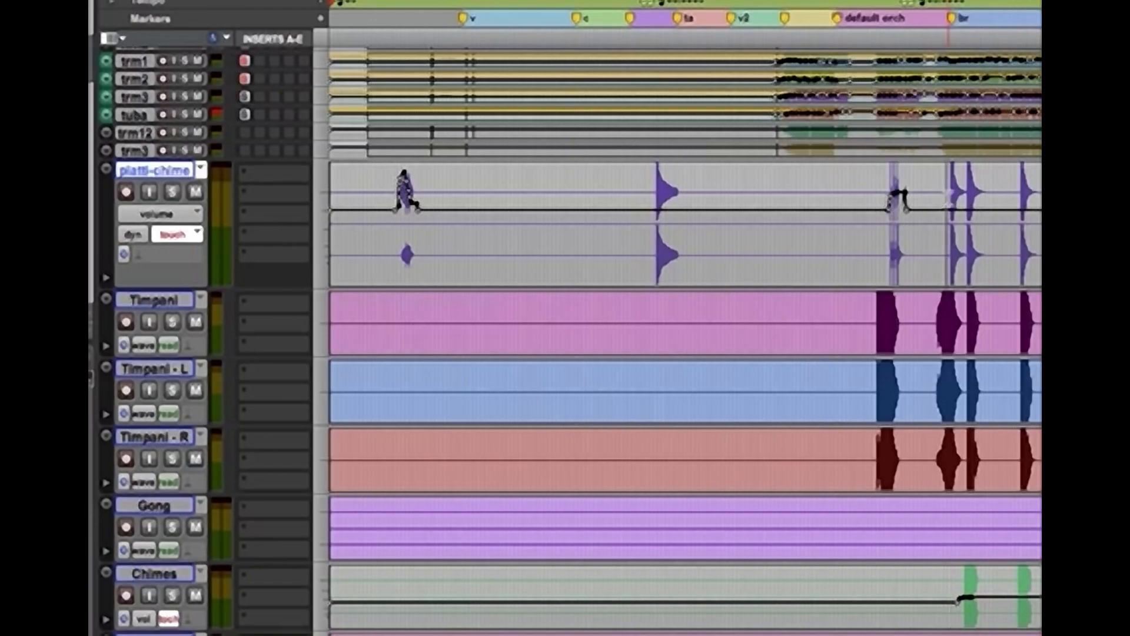
key(space)
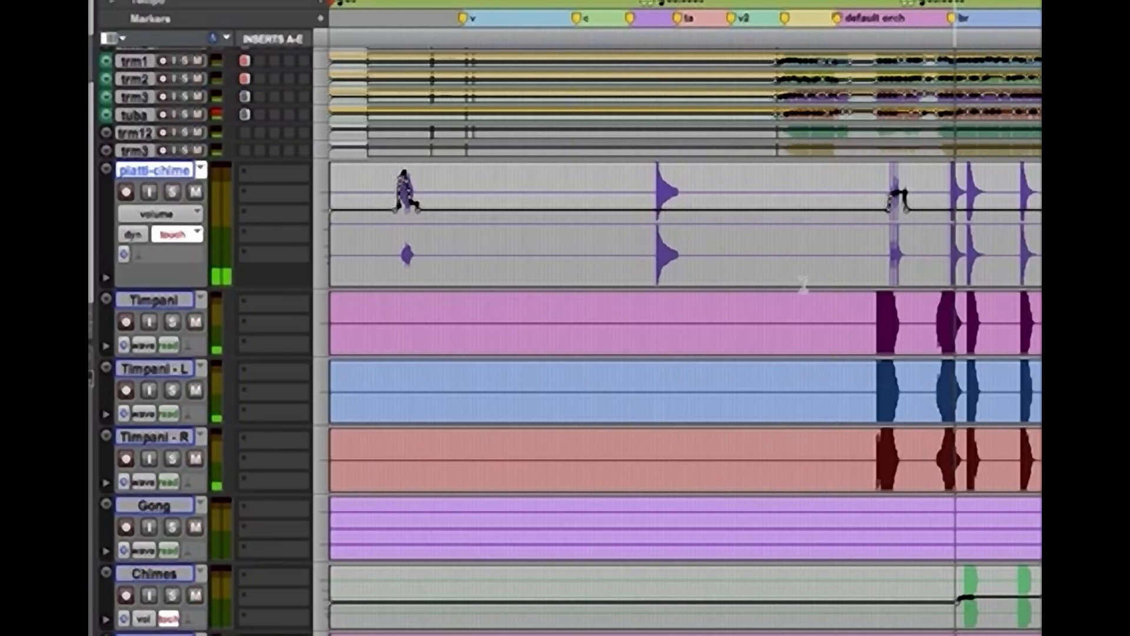
key(super+bracketleft)
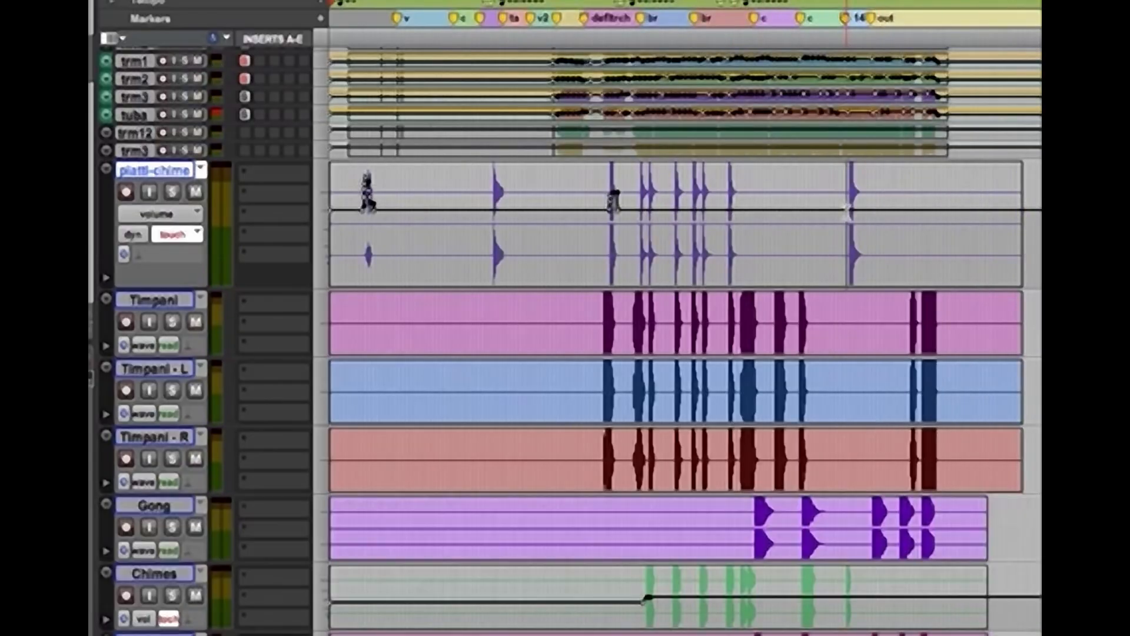
key(shift+s)
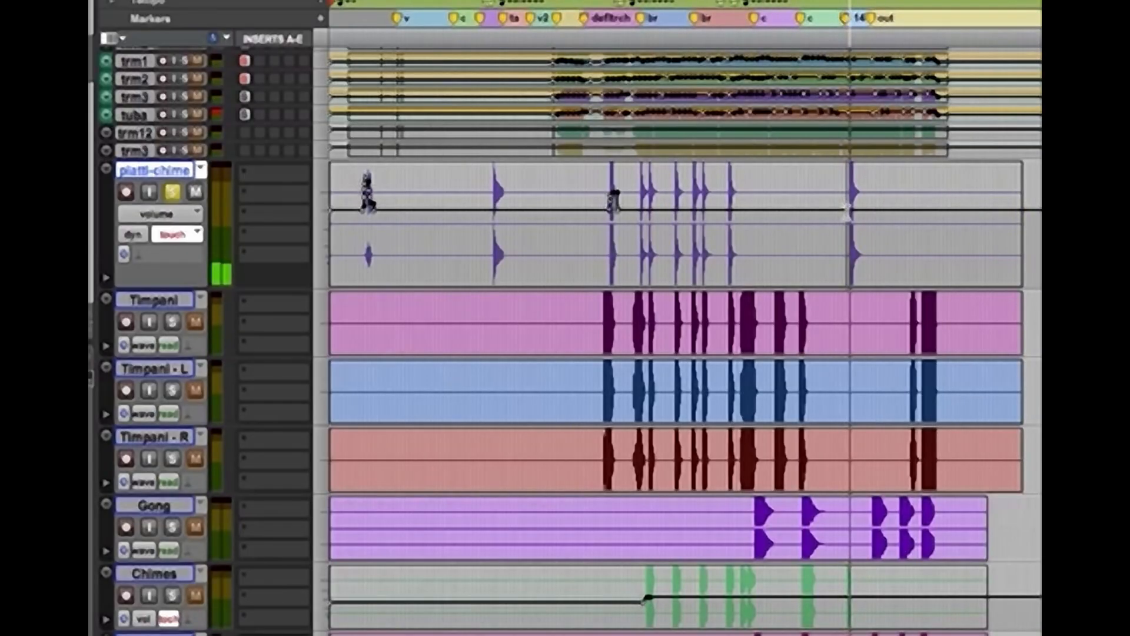
key(shift+s)
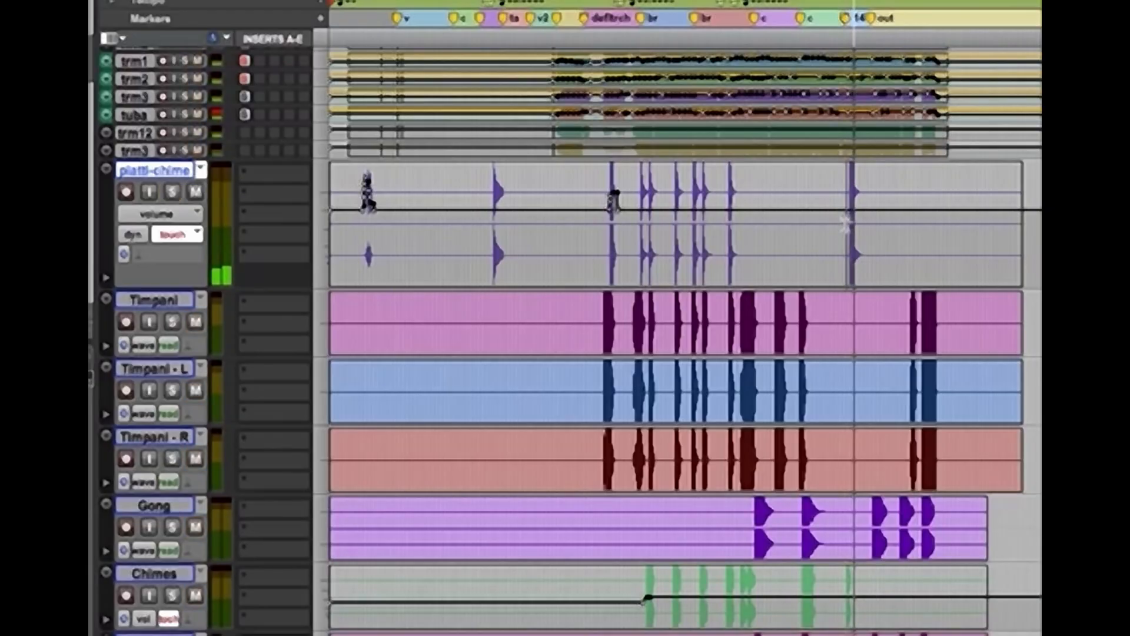
Write touch volume automation boosting the attack of the last piatti-chime hit near Location 14, using a second pass to refine it
key(super+bracketright)
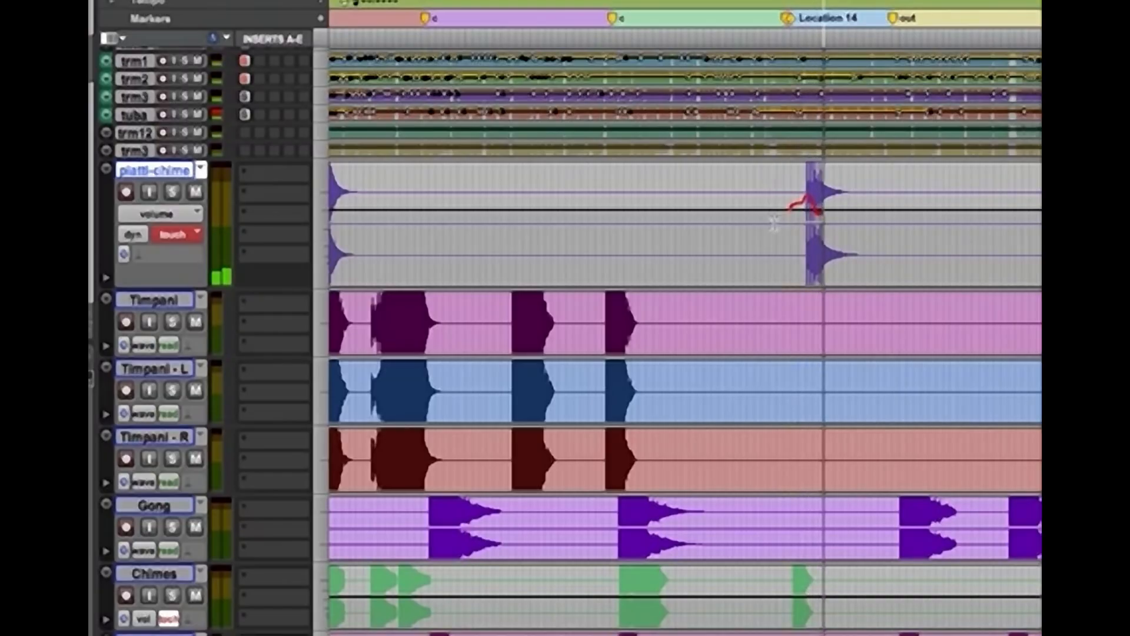
key(space)
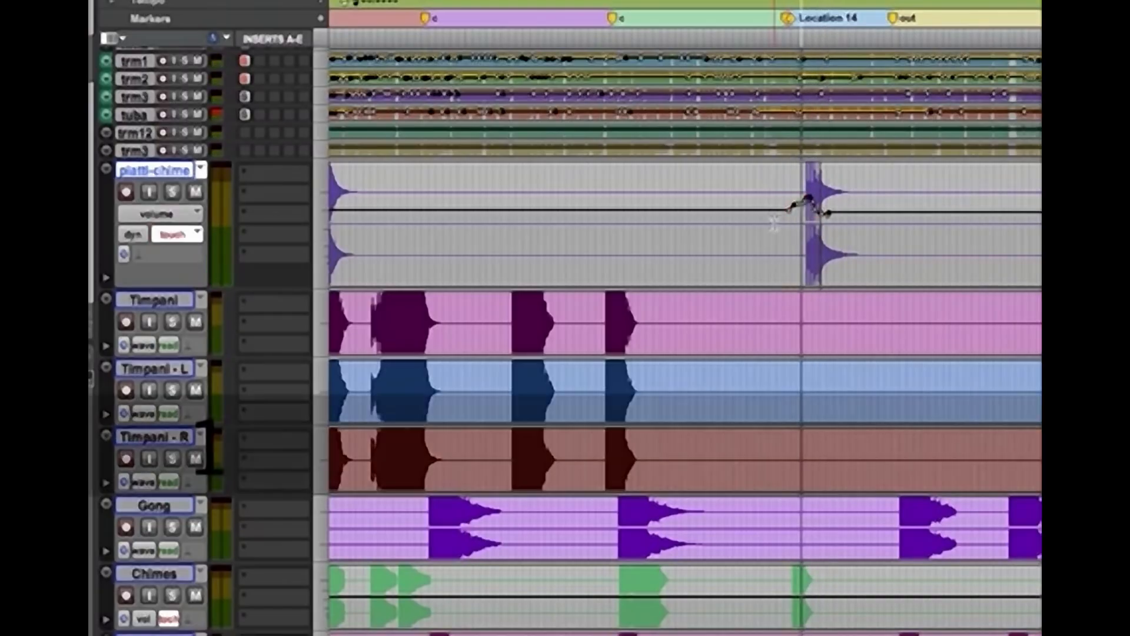
key(space)
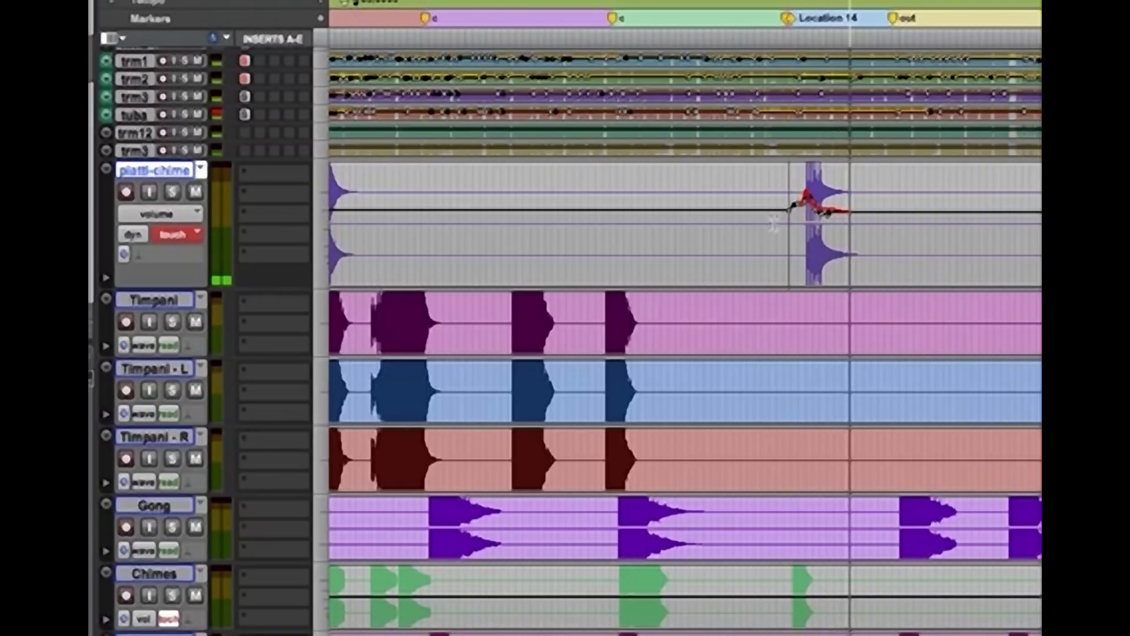
key(space)
Select the six piatti-chime hits starting at the first br marker and trim their volume slightly upward
drag(497, 227, 557, 236)
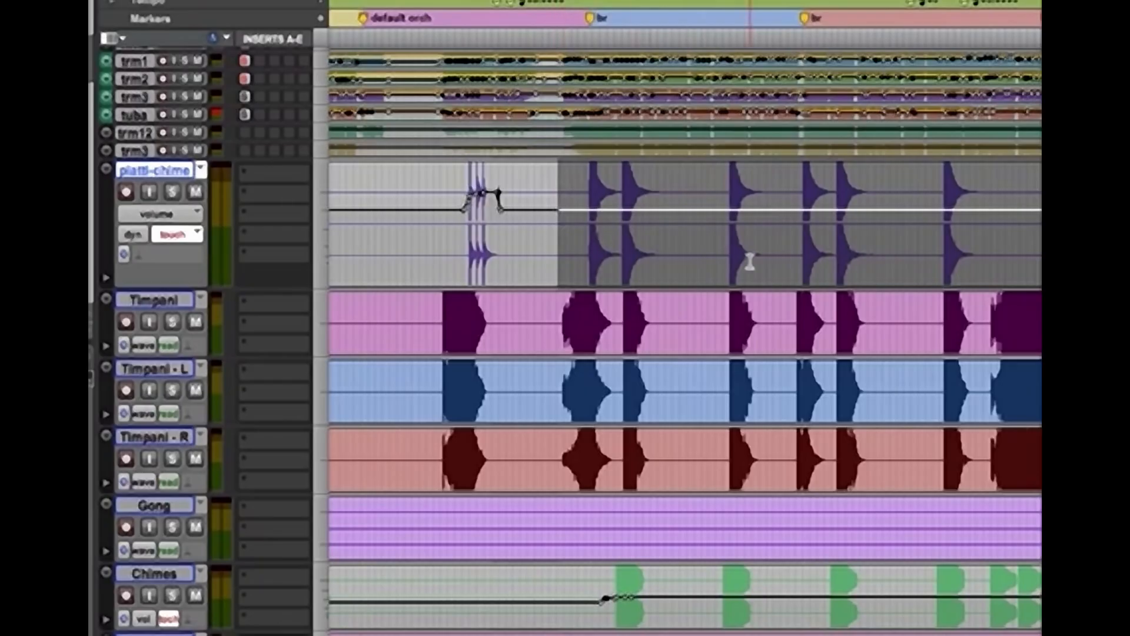
key(space)
drag(583, 224, 999, 250)
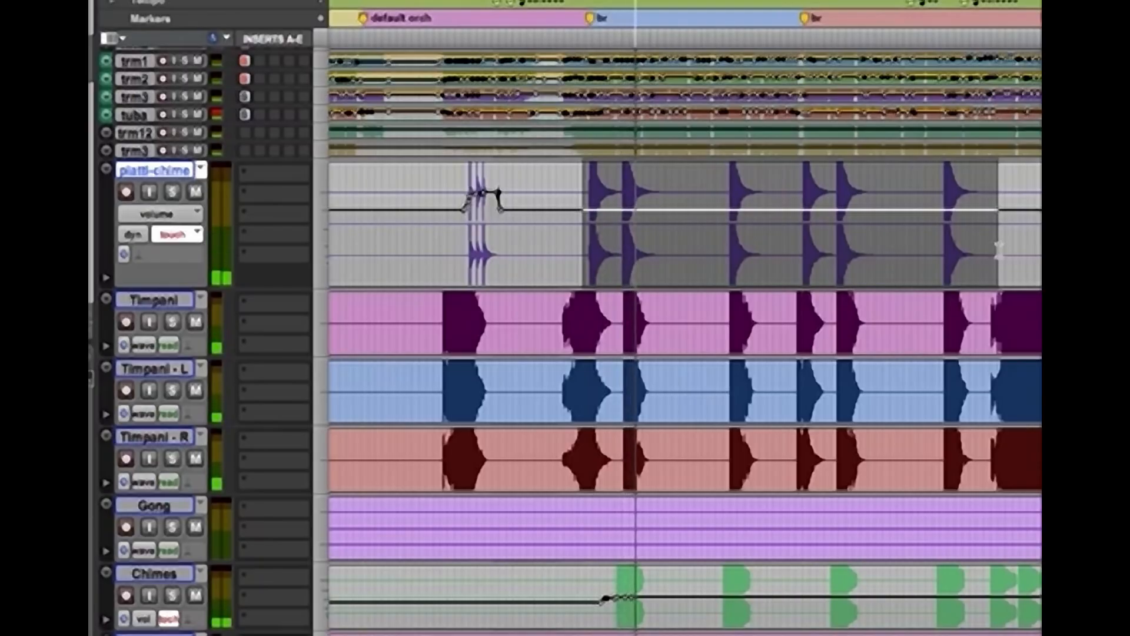
click(939, 257)
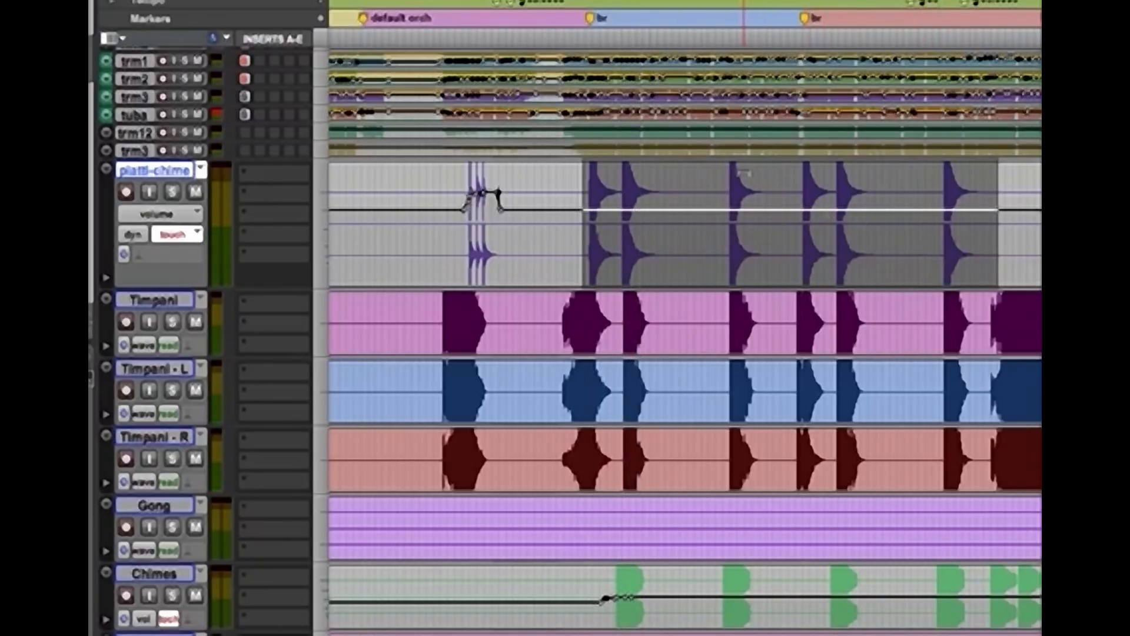
drag(745, 173, 746, 177)
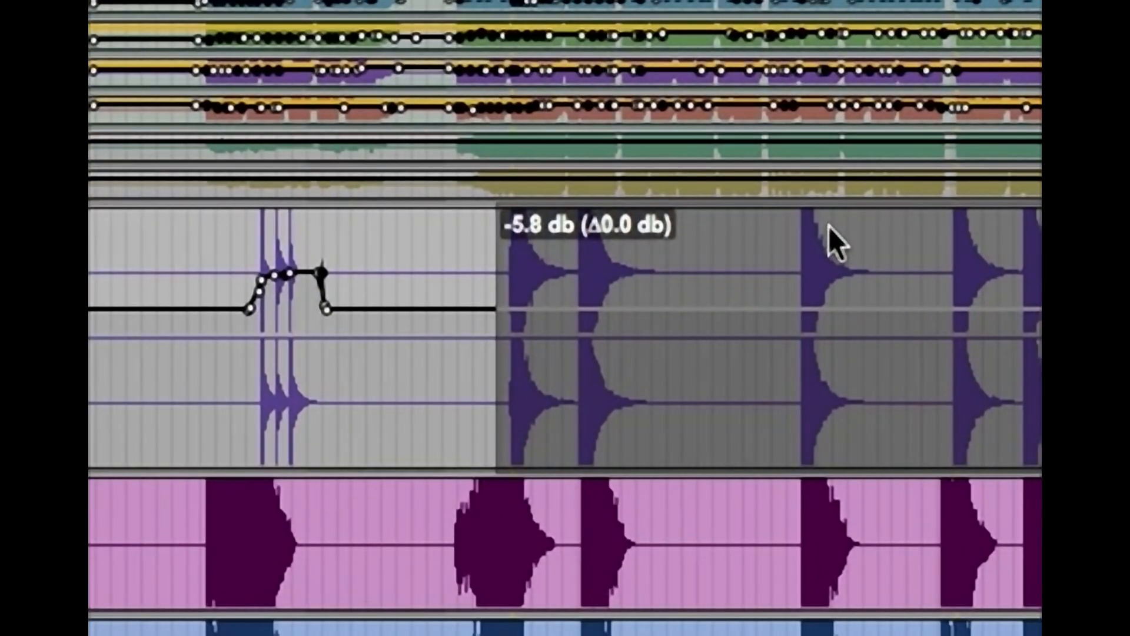
drag(829, 226, 828, 366)
key(super)
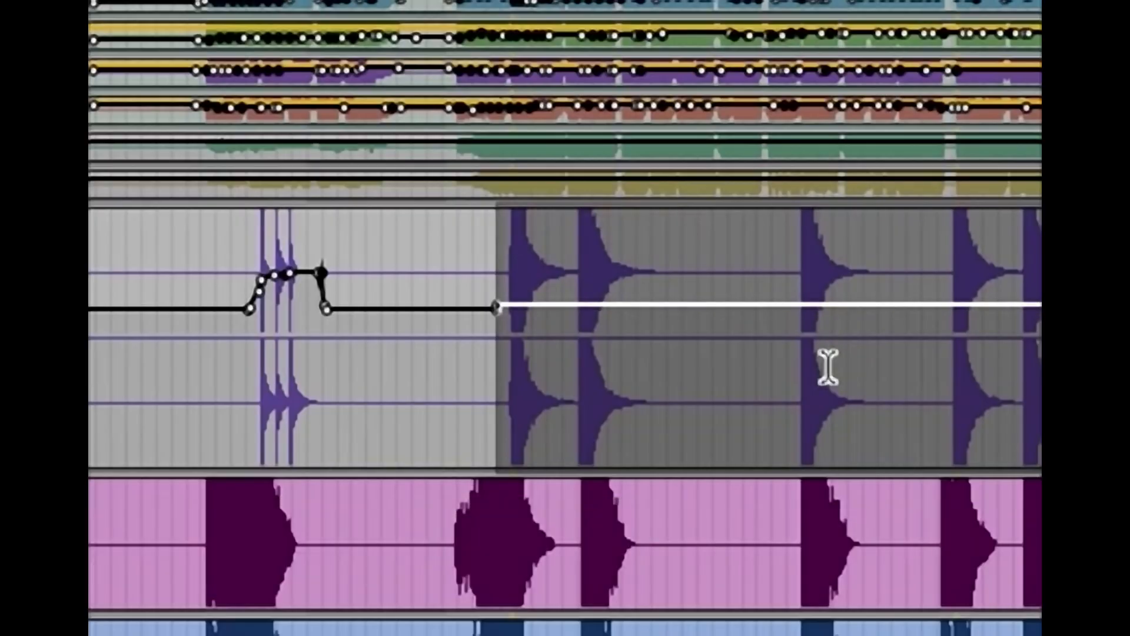
Select the first two timpani hits across Timpani, Timpani - L and Timpani - R, and show these tracks' volume curves
key(super+bracketleft)
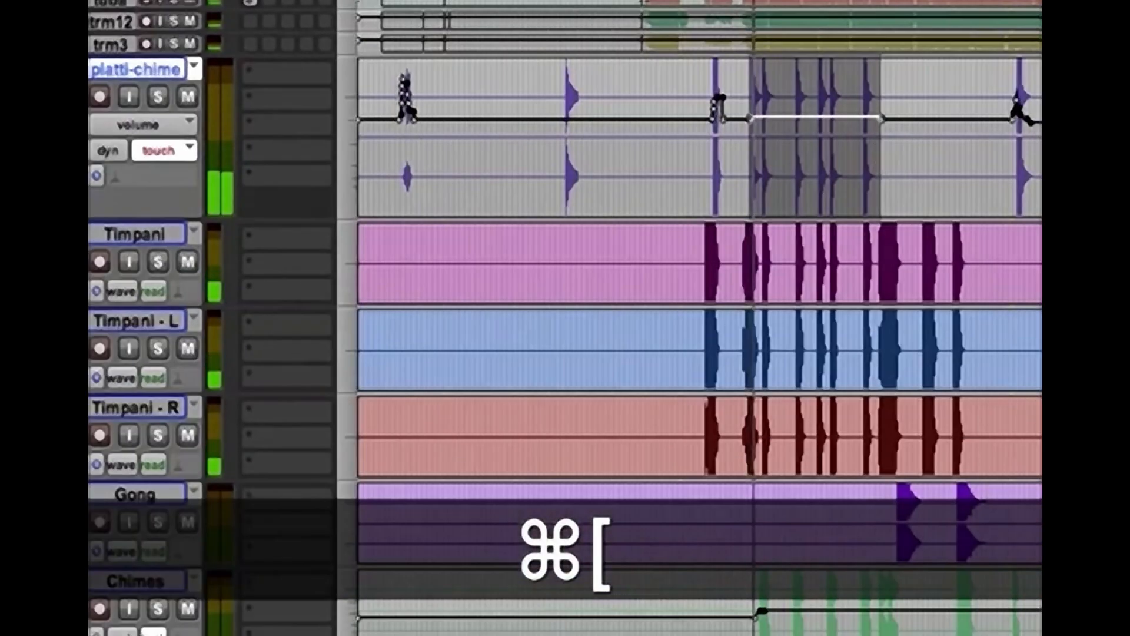
drag(669, 247, 764, 423)
key(ctrl+minus)
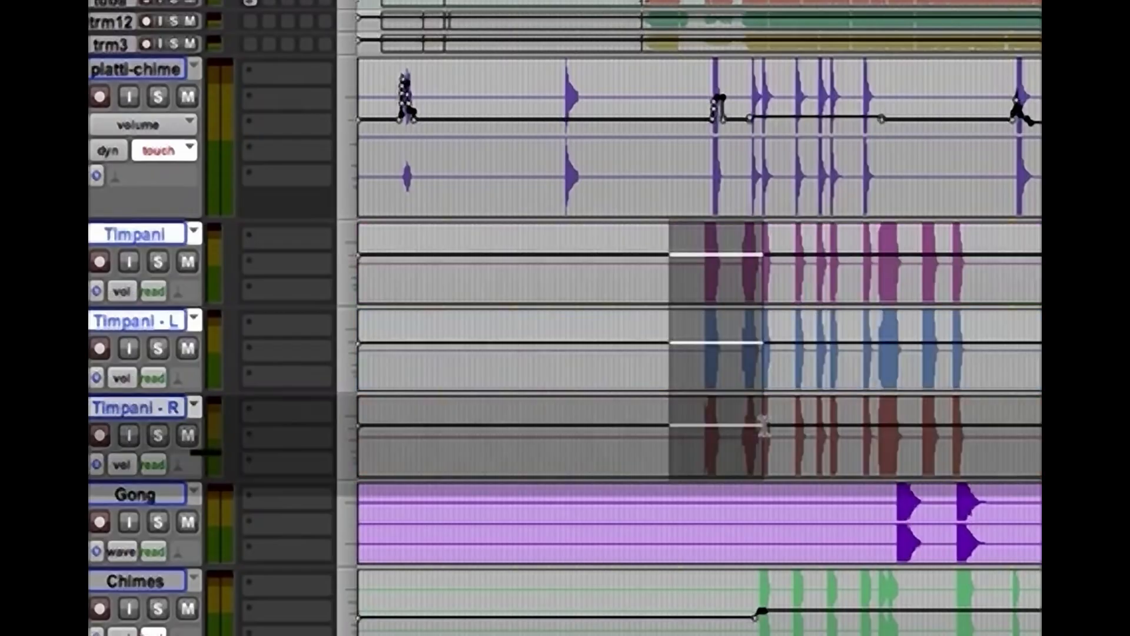
key(super+bracketleft)
key(super+bracketright)
key(super+bracketright)
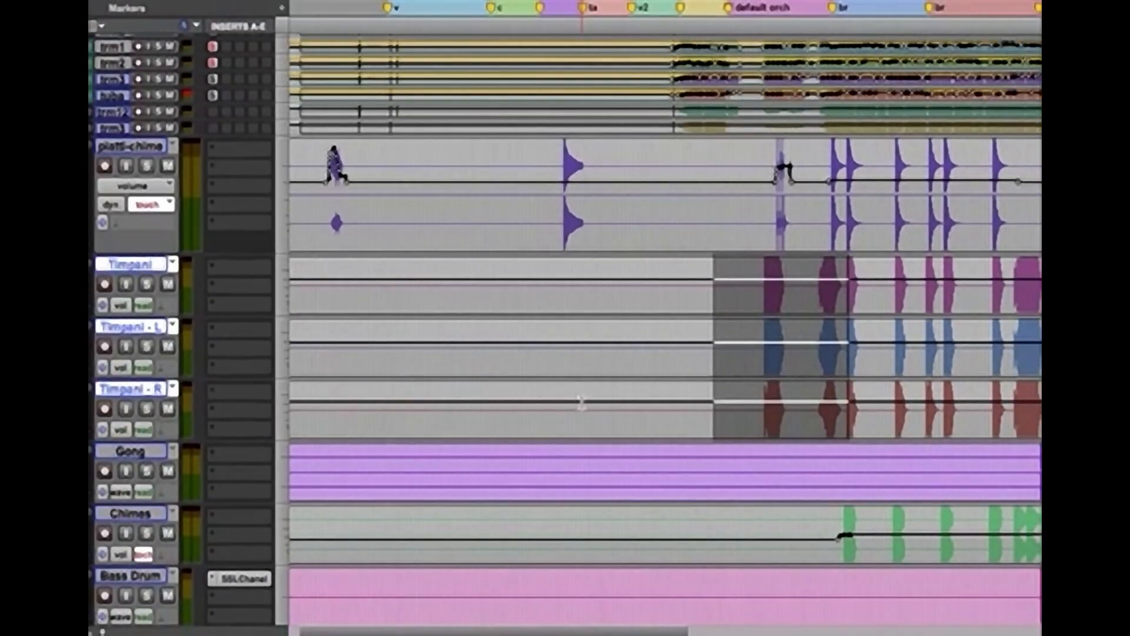
key(super+bracketleft)
key(super+bracketleft)
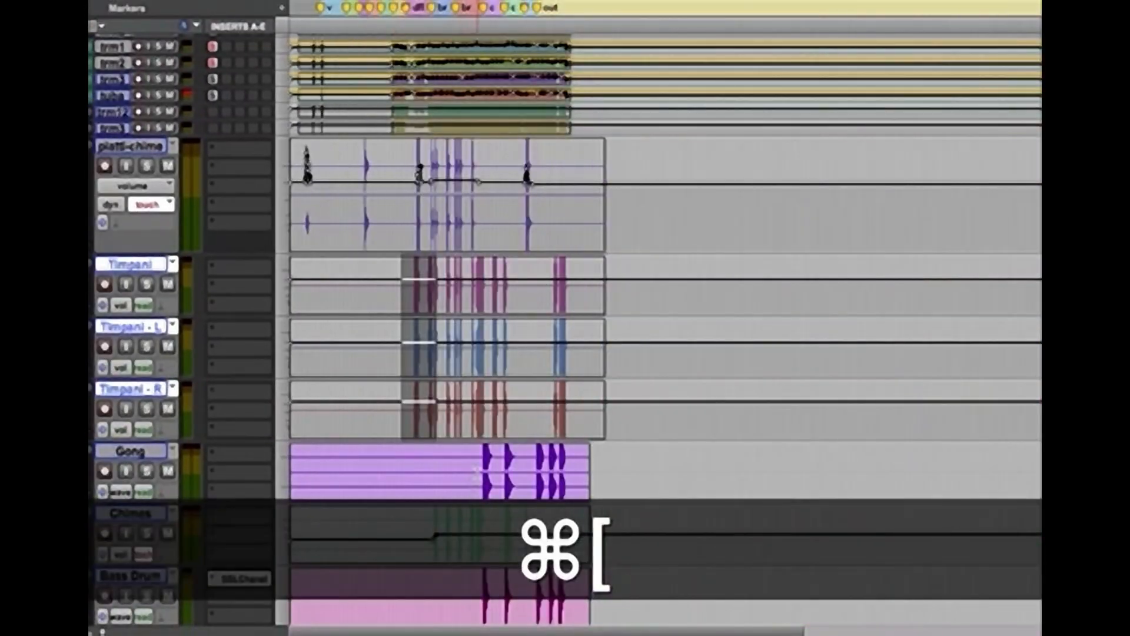
Select the Gong track and audition its first hit
click(126, 453)
click(147, 471)
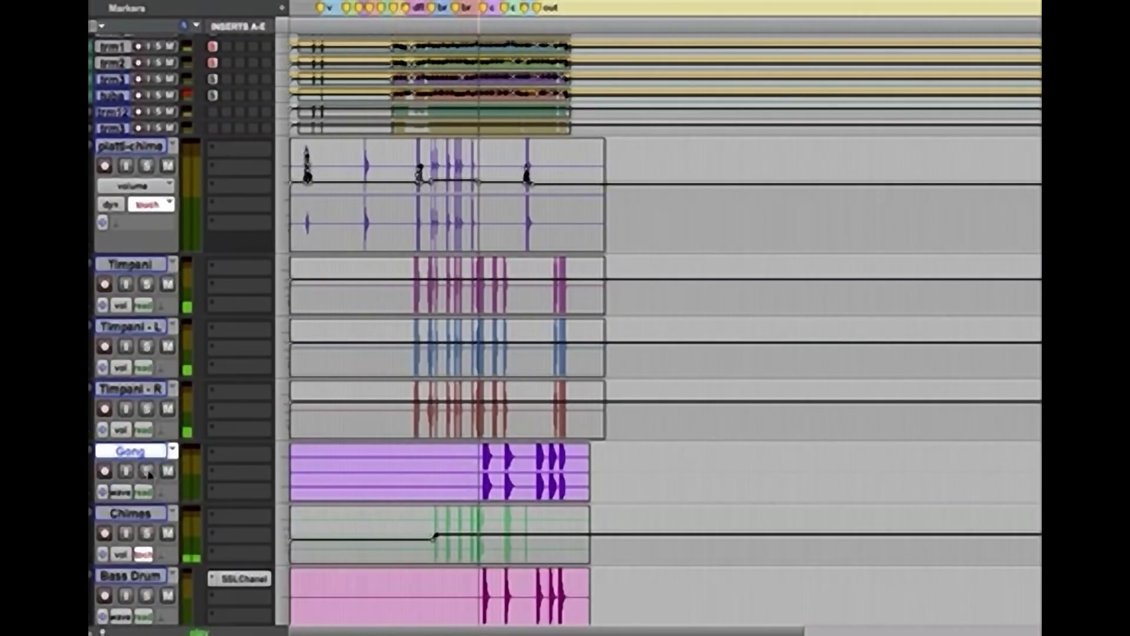
key(super+bracketright)
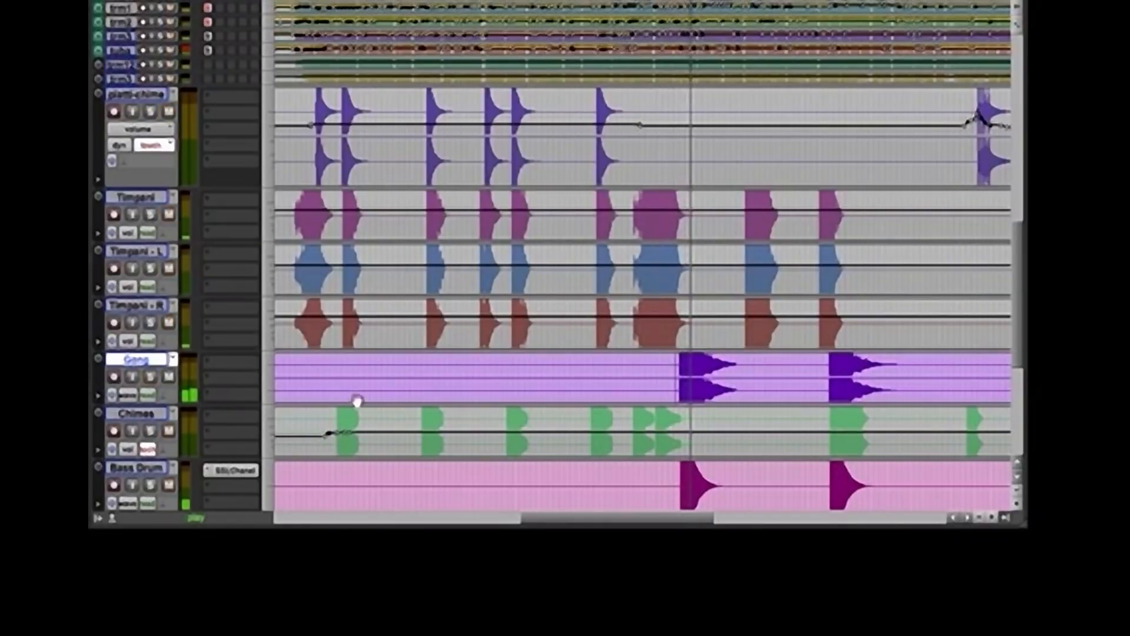
key(space)
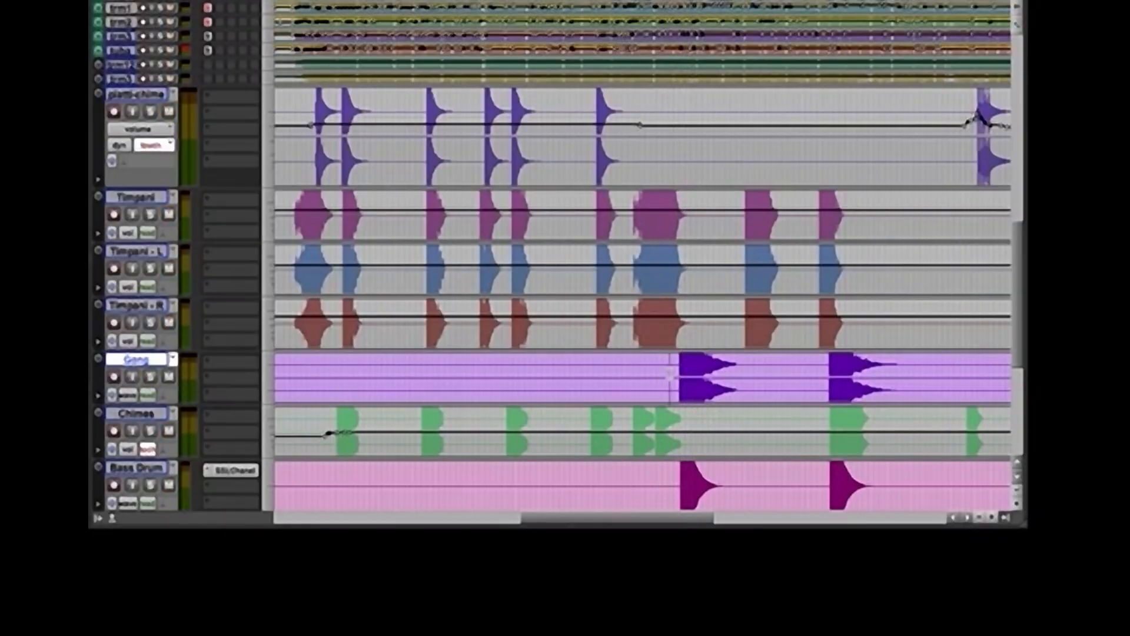
Audition the first Gong hit again, and check the first Bass Drum hit from just before its start
key(space)
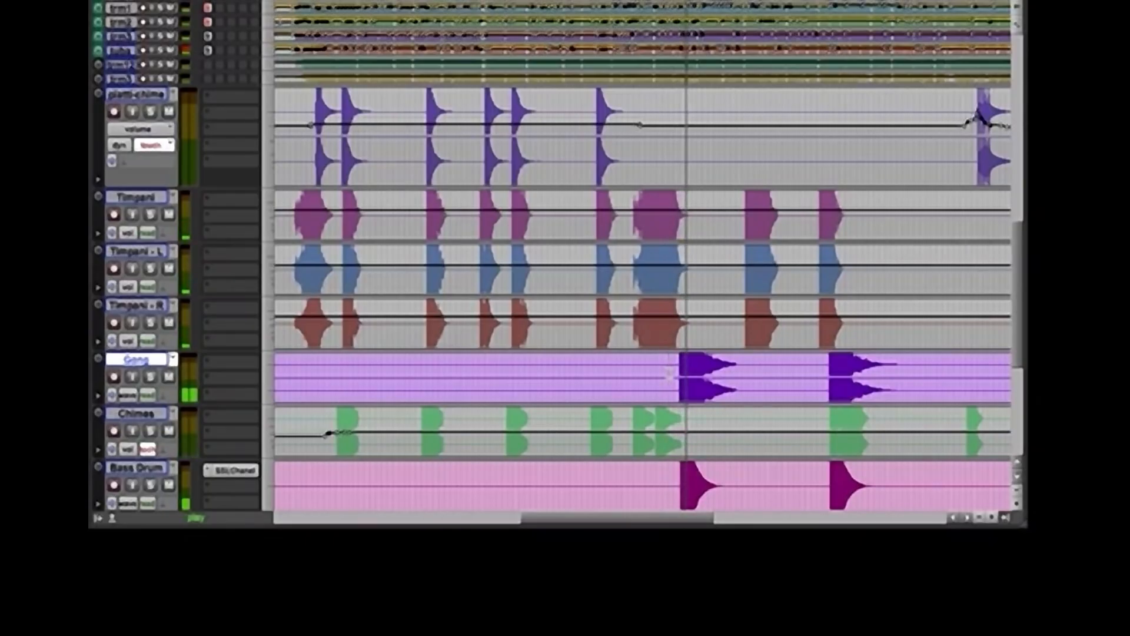
key(space)
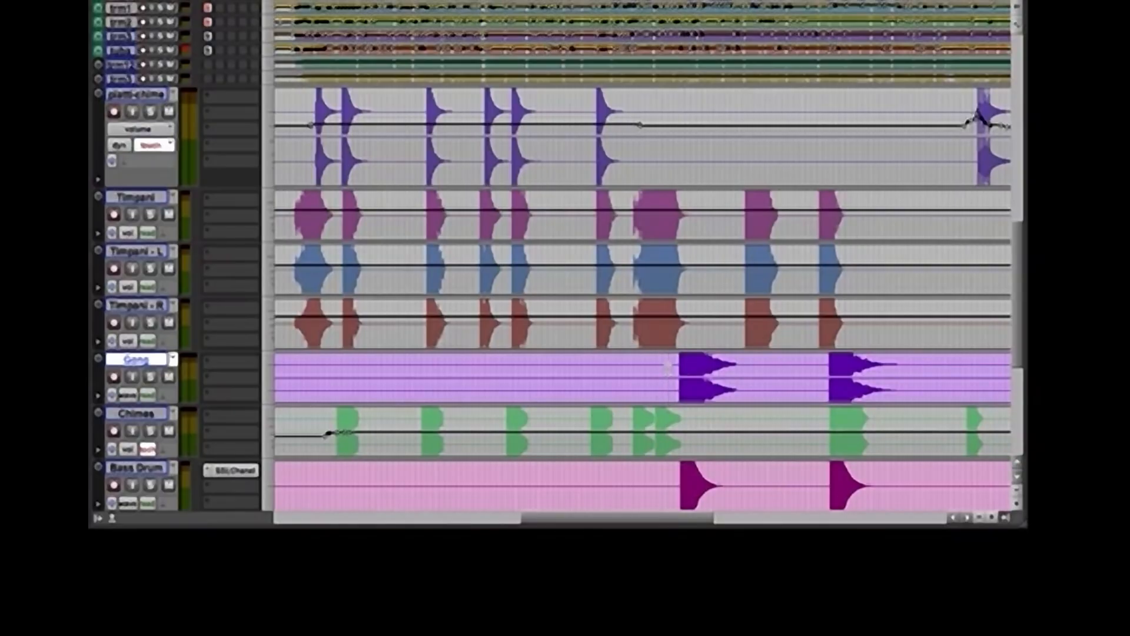
key(space)
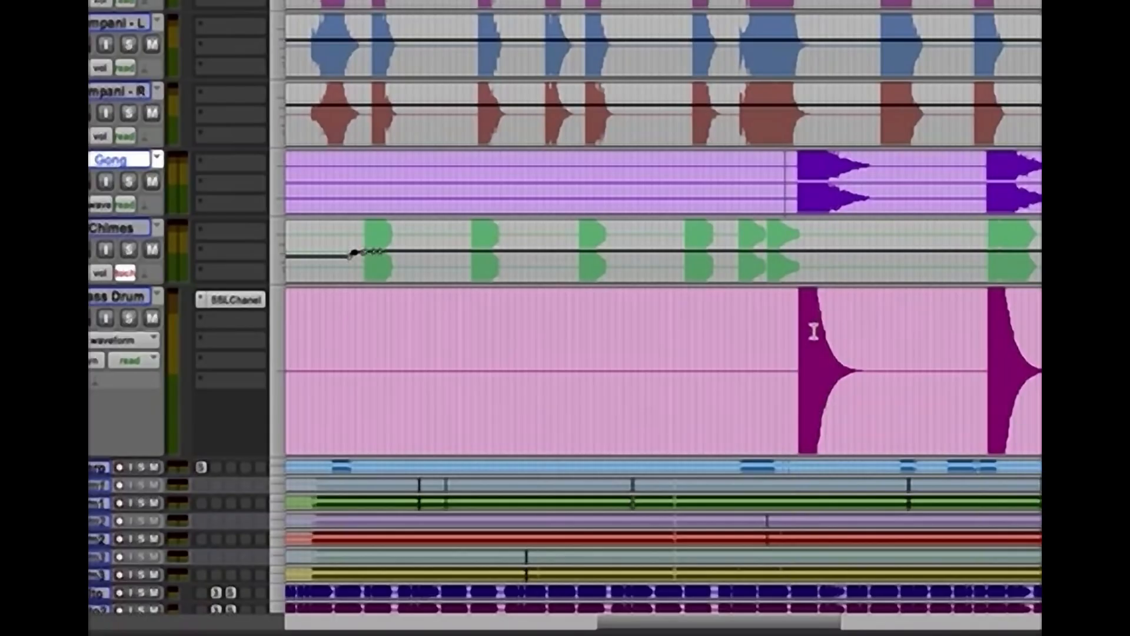
click(789, 335)
key(space)
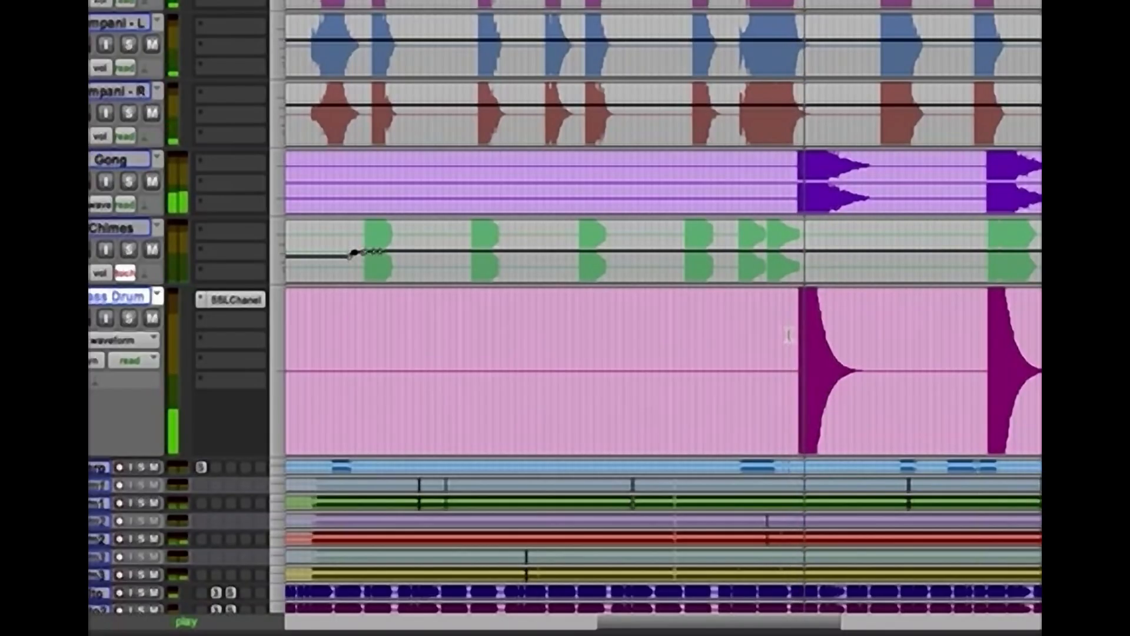
key(space)
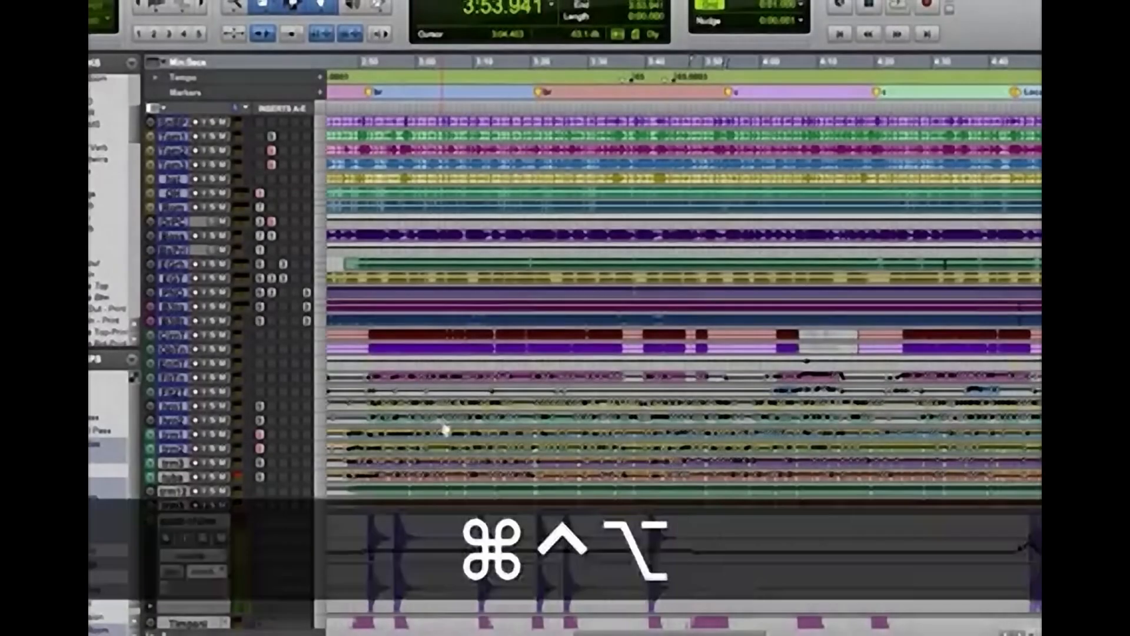
Reduce all tracks to a compact height and briefly audition the mix from 3:53.941
key(ctrl+alt+super+Down)
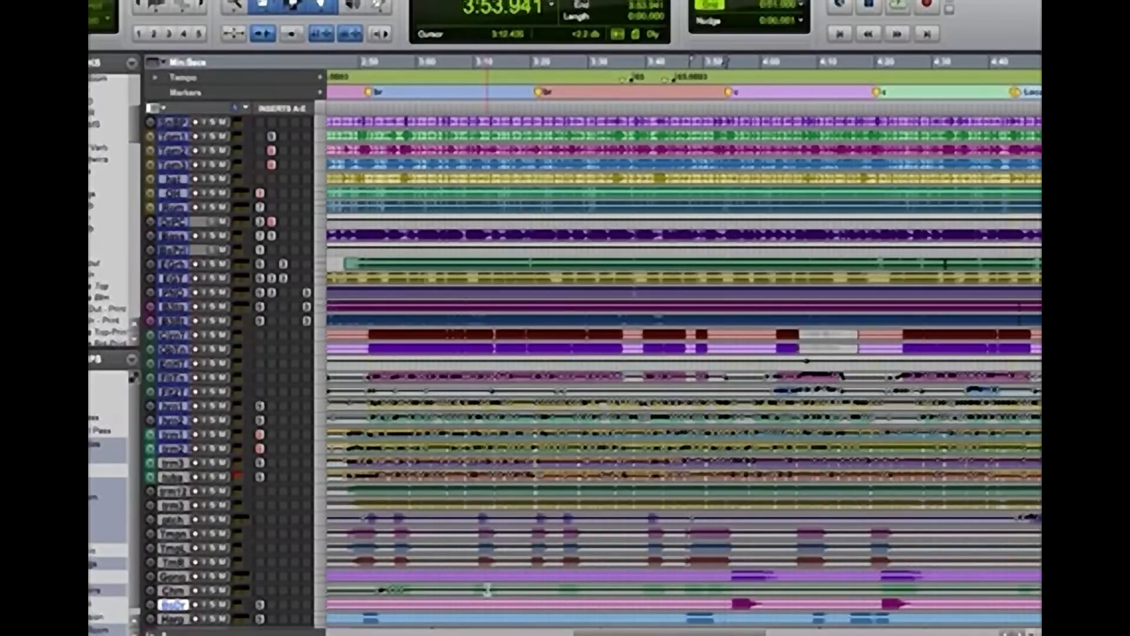
scroll(683, 365, up, 10)
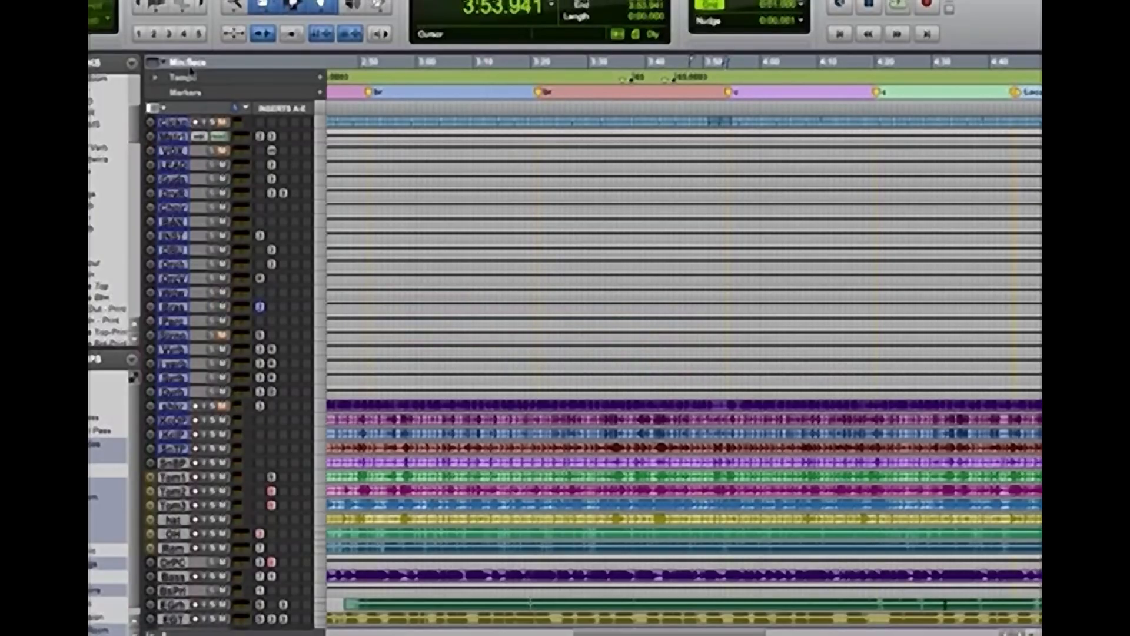
key(space)
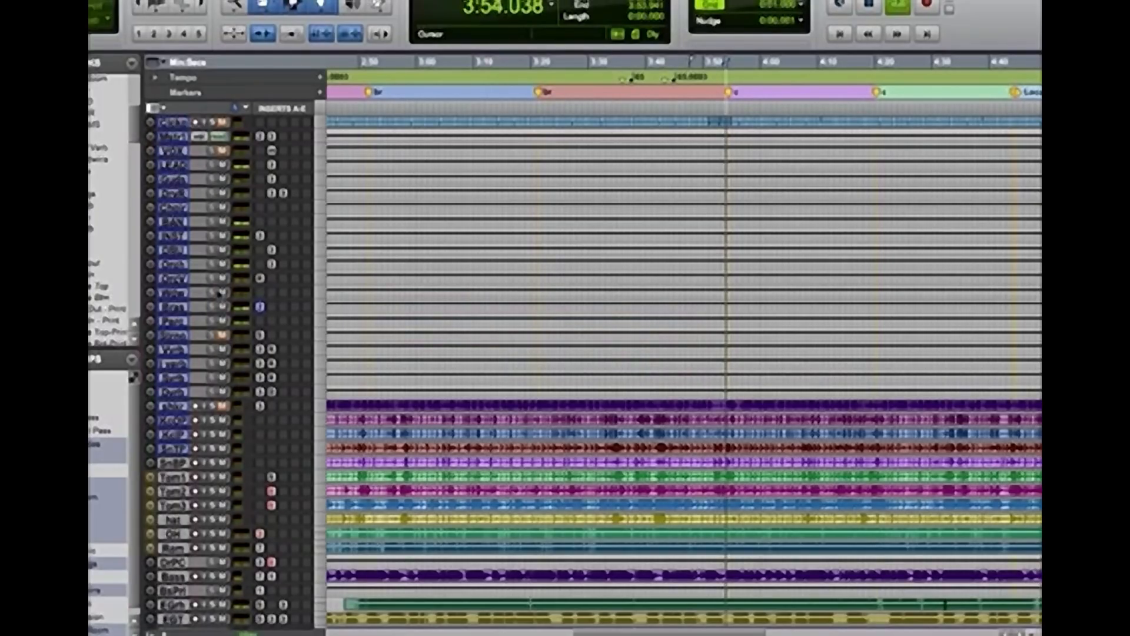
key(space)
Select the four consecutive orchestra bus tracks, including brass and percussion
click(173, 293)
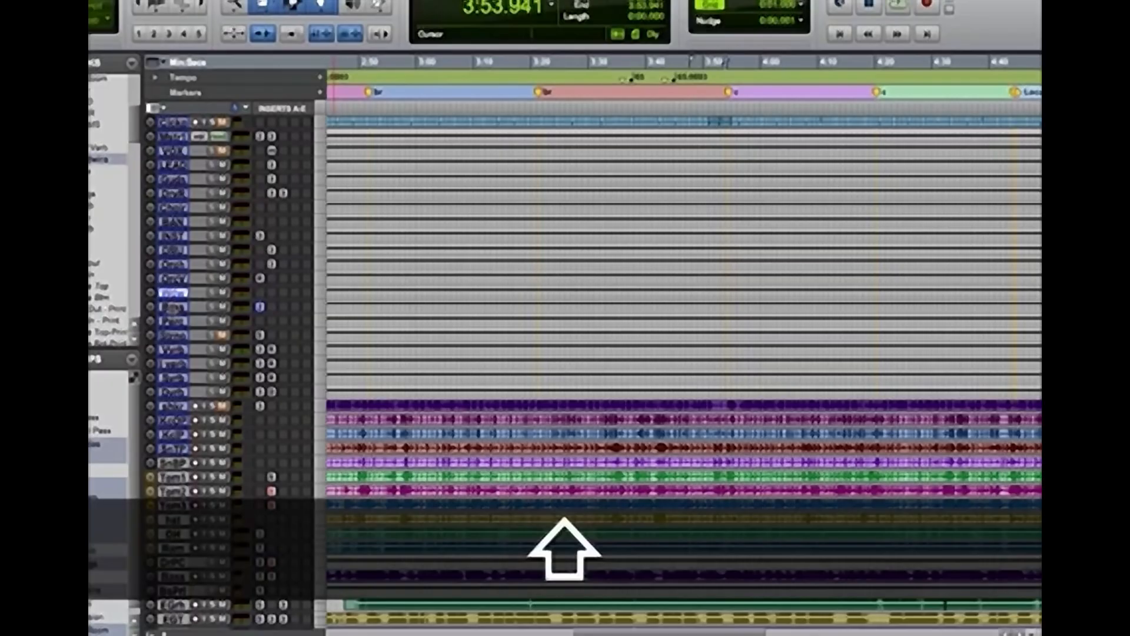
shift+click(172, 307)
shift+click(173, 321)
shift+click(173, 335)
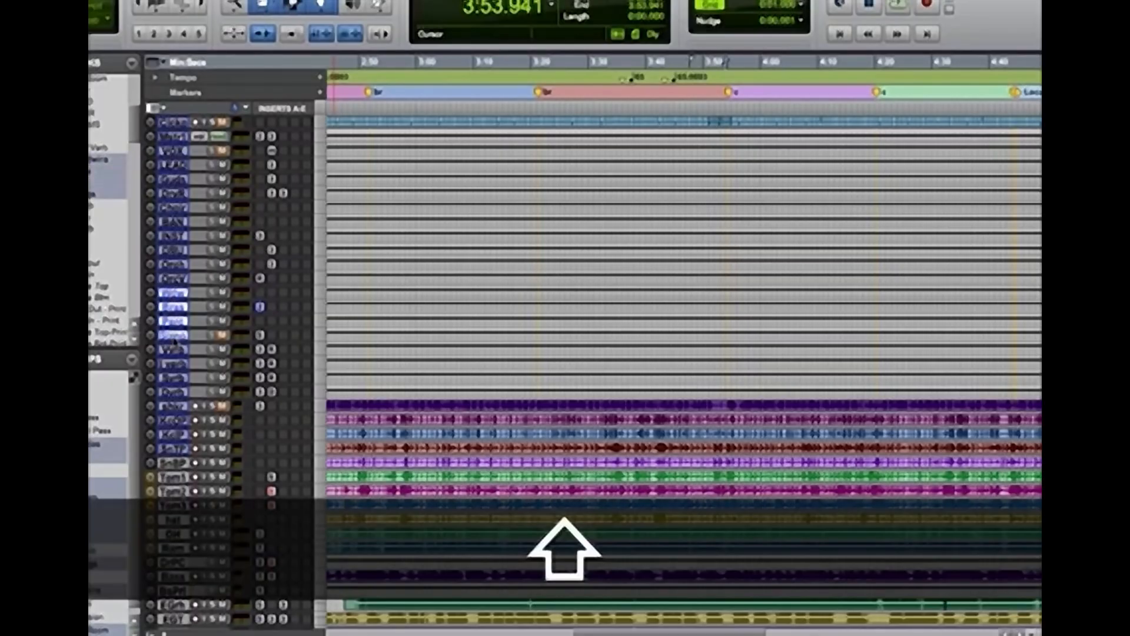
key(alt)
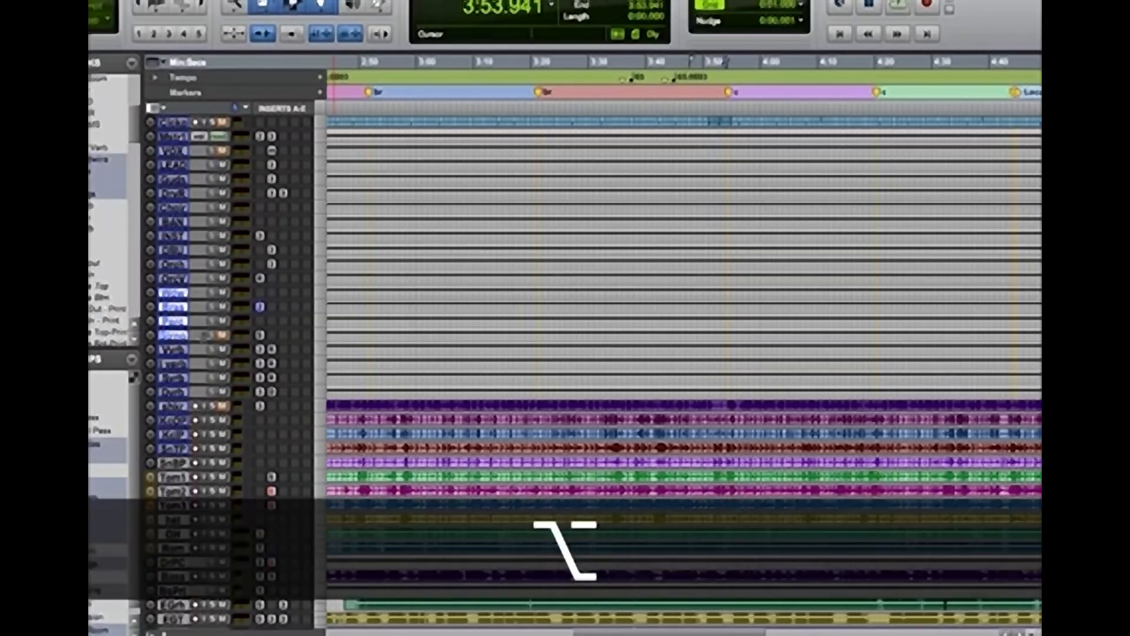
Widen the timeline view to cover the later song sections and audition the chorus from 3:53.941
key(super+bracketleft)
key(super+bracketleft)
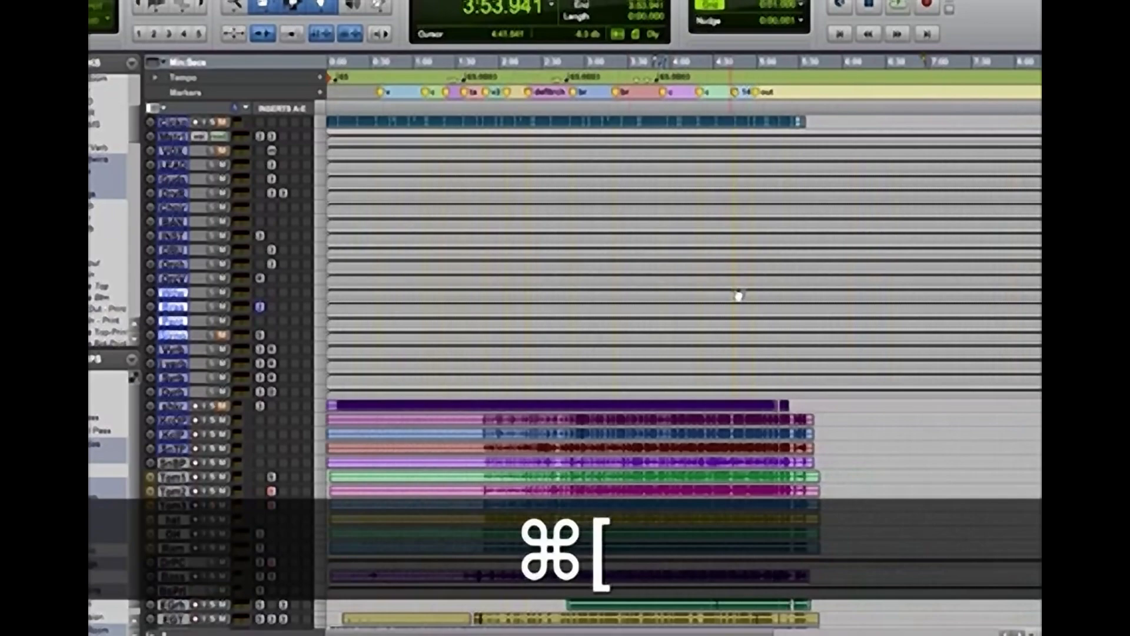
key(super+p)
key(super+bracketleft)
key(super+bracketright)
key(super+bracketright)
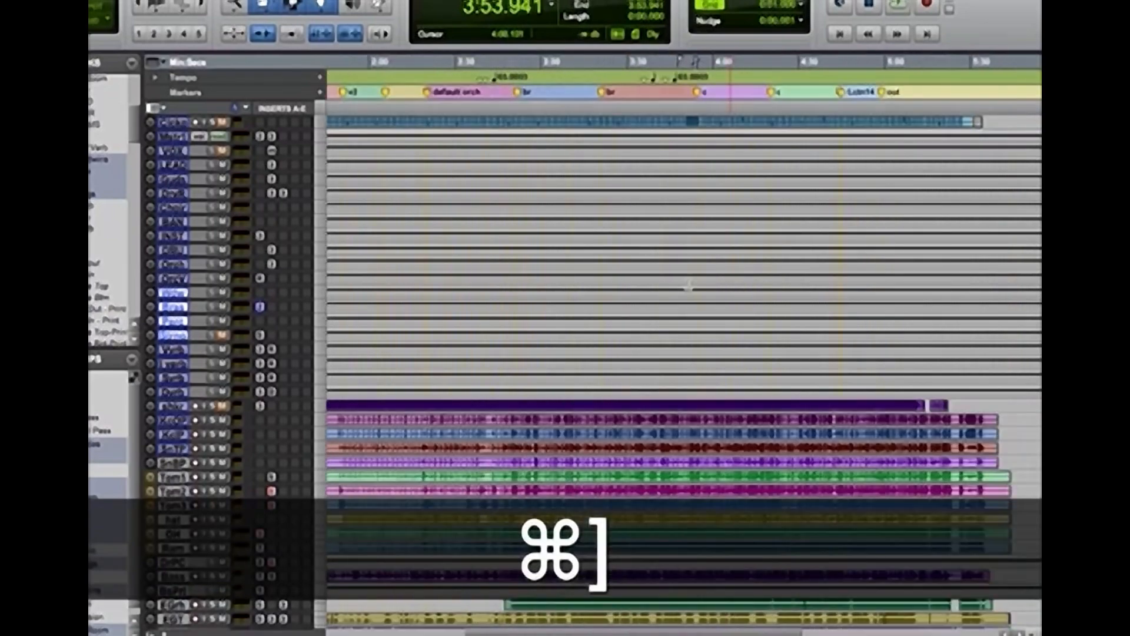
click(605, 288)
key(space)
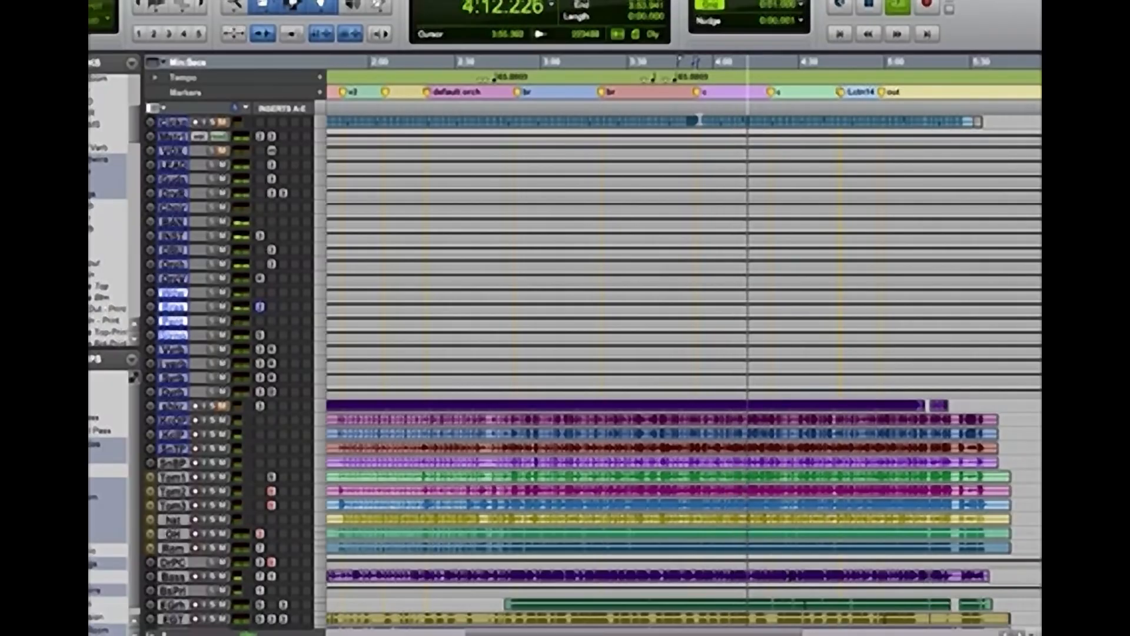
key(space)
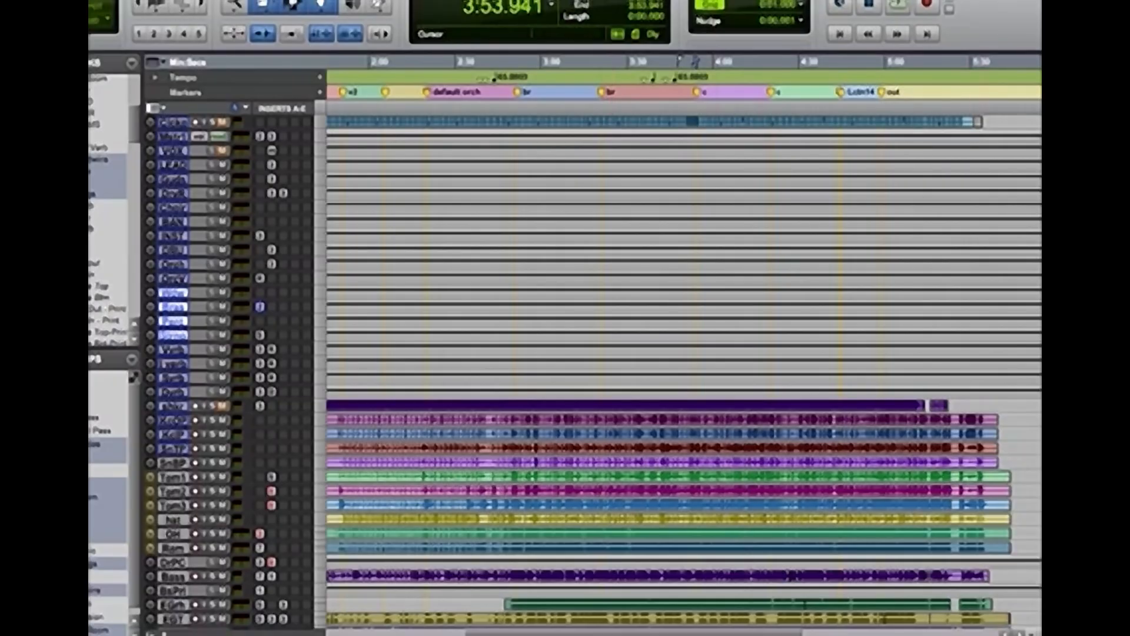
Reduce the displayed waveform height and select the Bass 1–3 and Room 1–3 tracks below Harp
scroll(589, 371, down, 15)
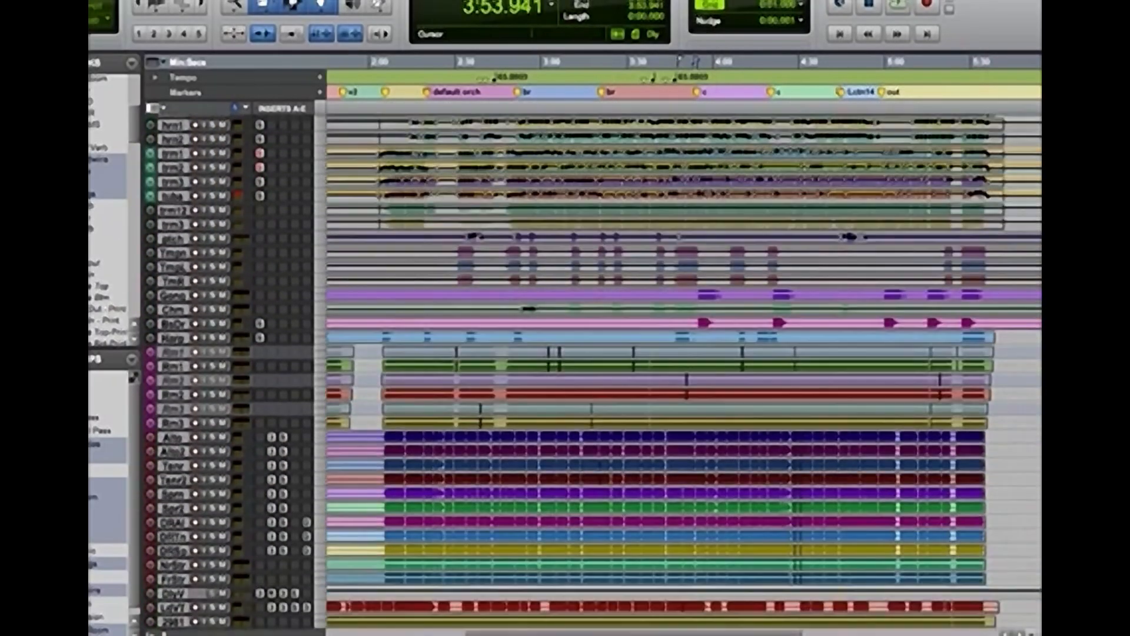
key(super+alt+bracketleft)
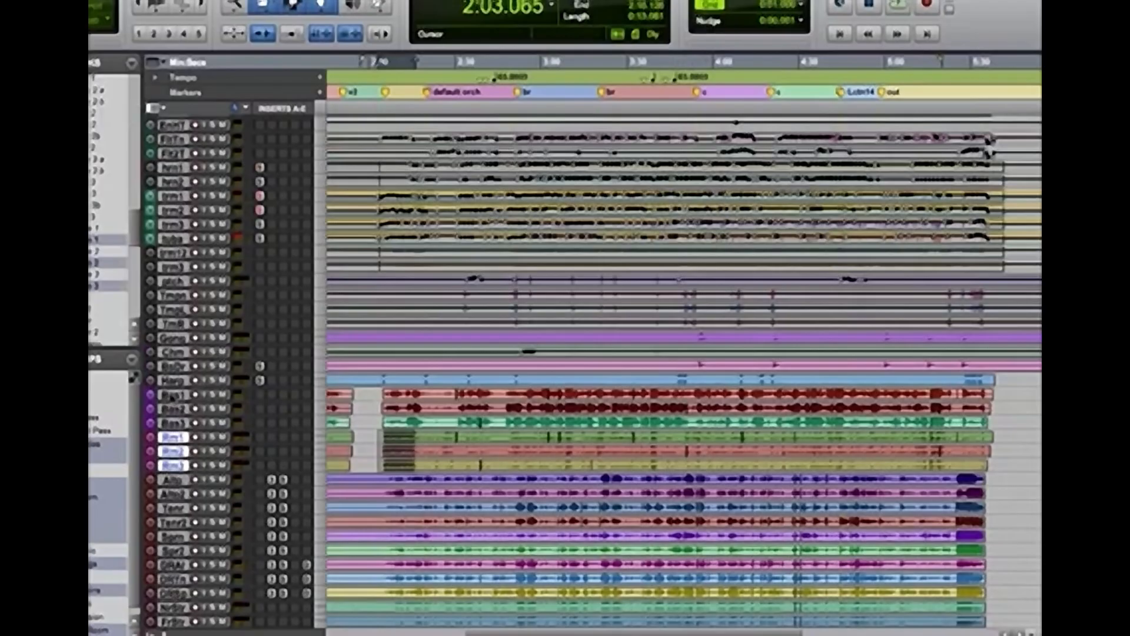
click(171, 396)
shift+click(171, 468)
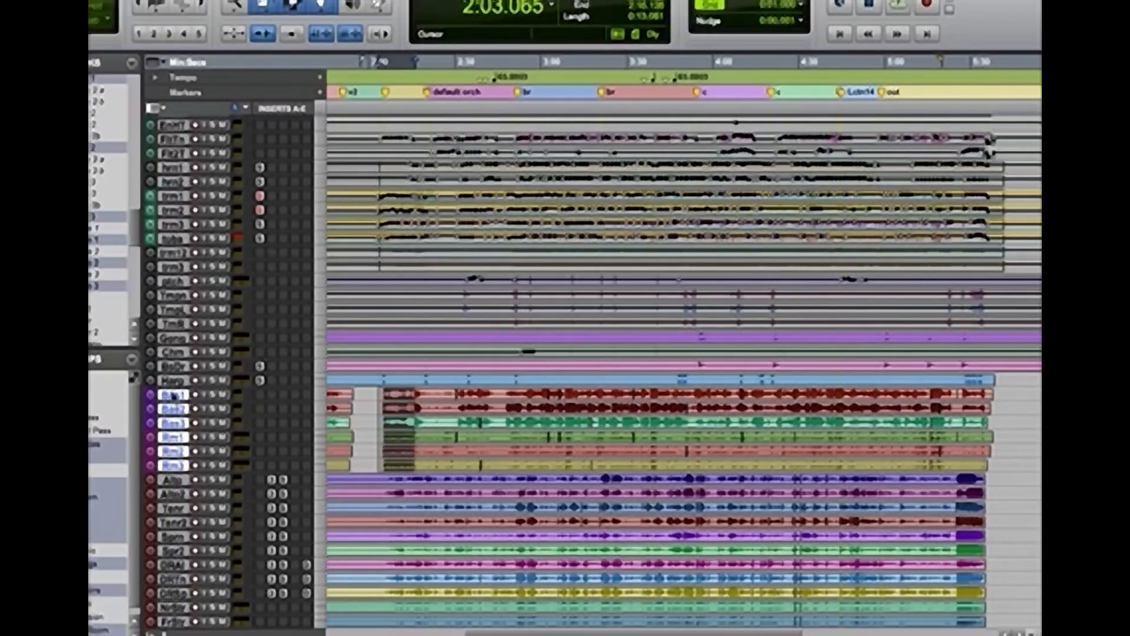
drag(174, 396, 175, 382)
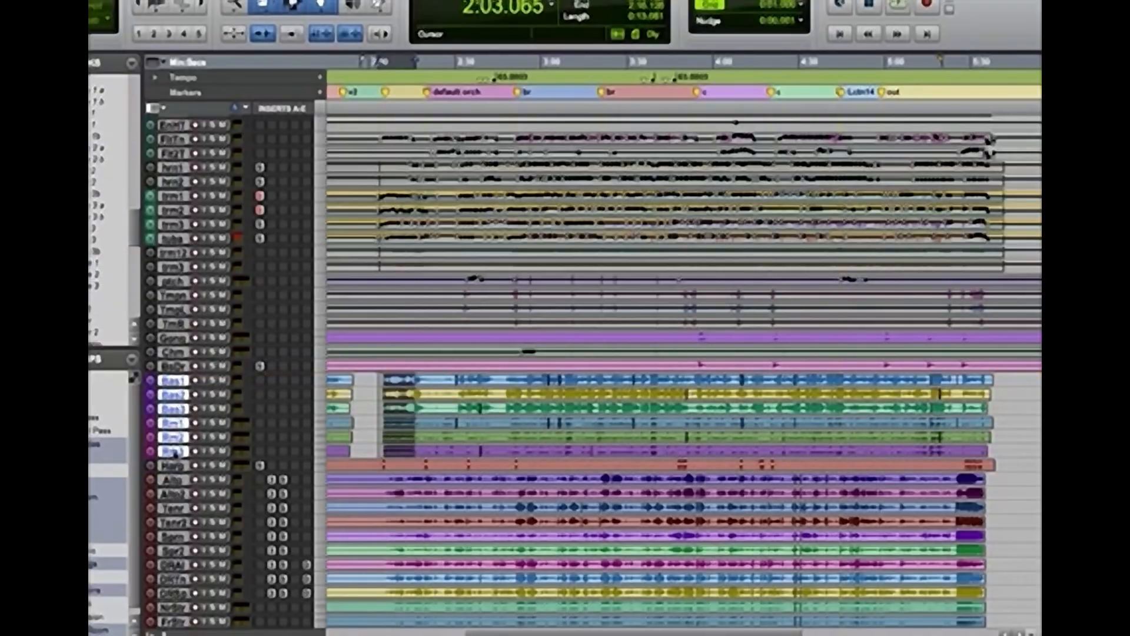
drag(175, 453, 176, 473)
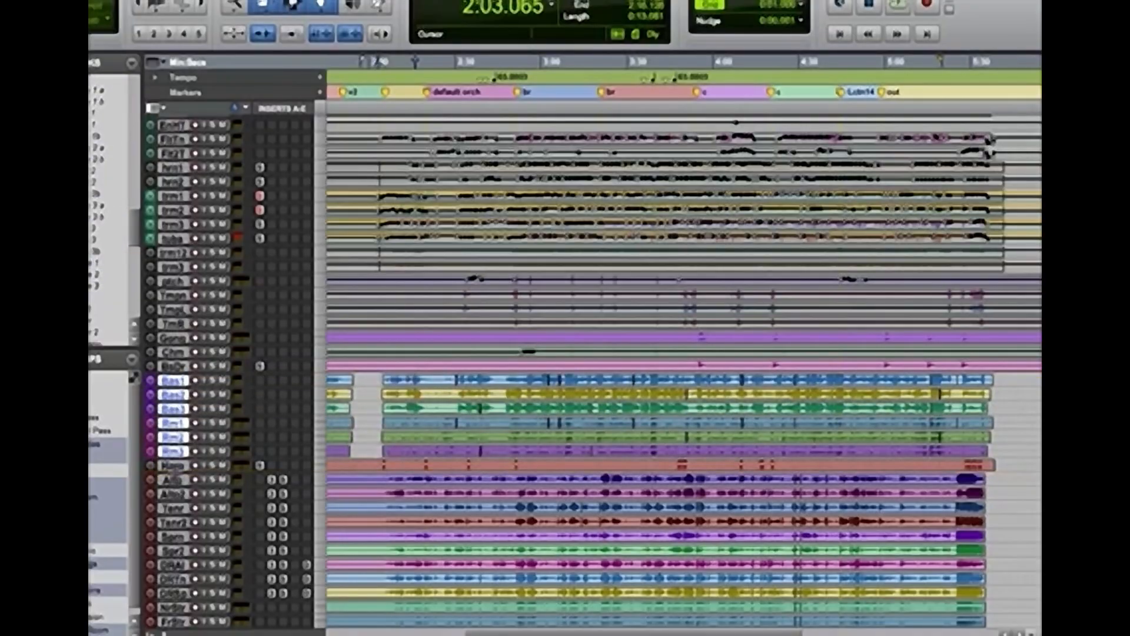
drag(135, 237, 135, 219)
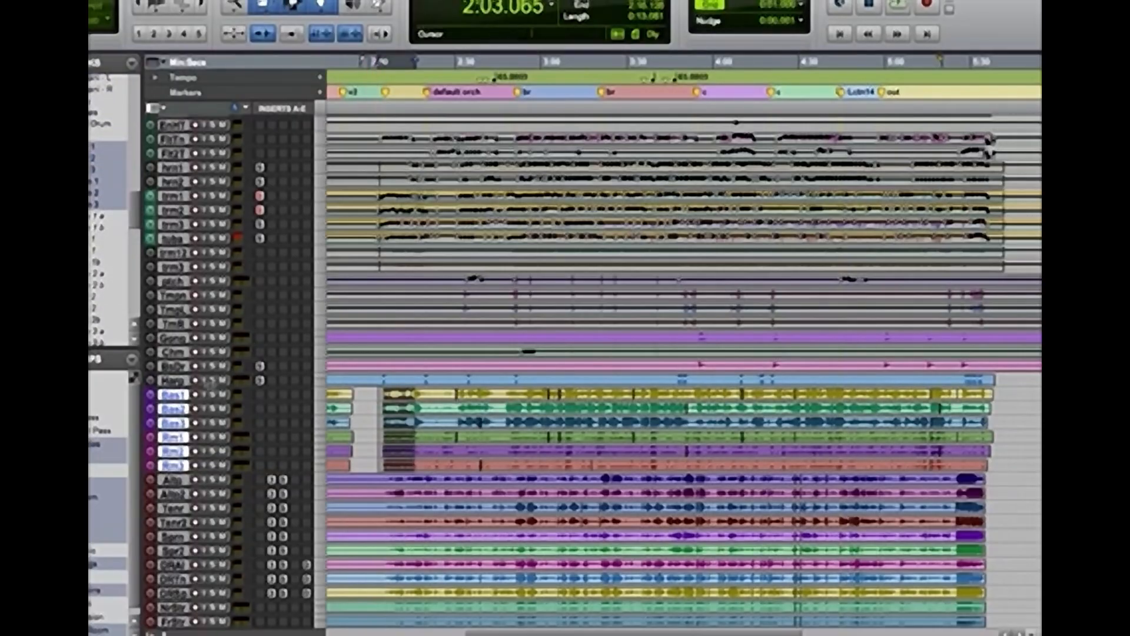
Create a Mix/Edit group named "low string" containing Bass 1–3 and Room 1–3
key(super+g)
text(bass string)
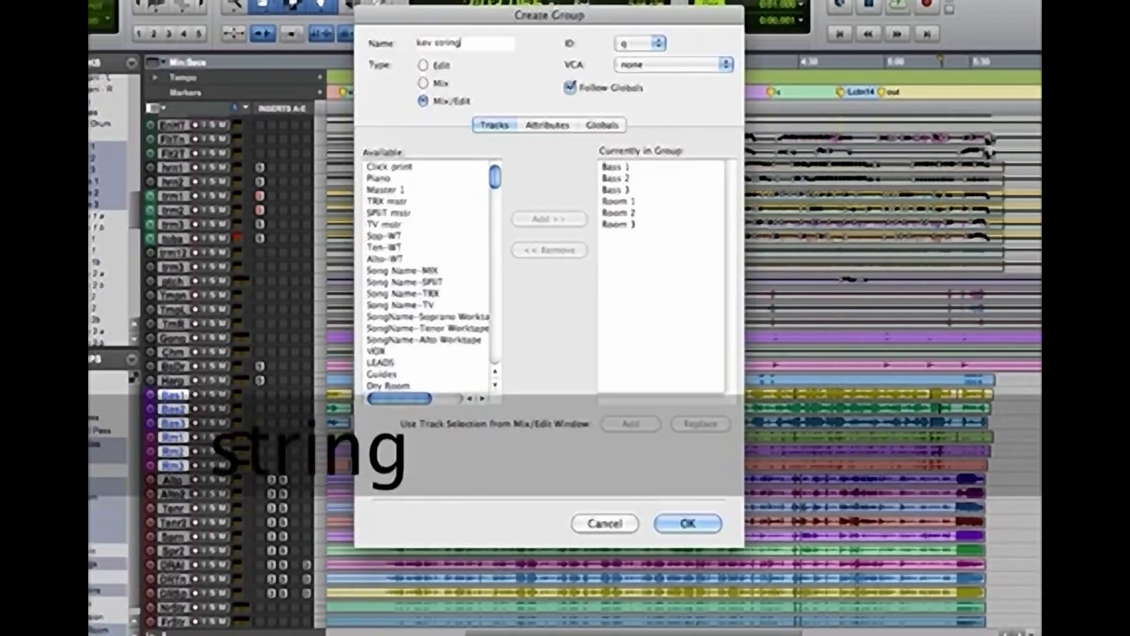
key(Return)
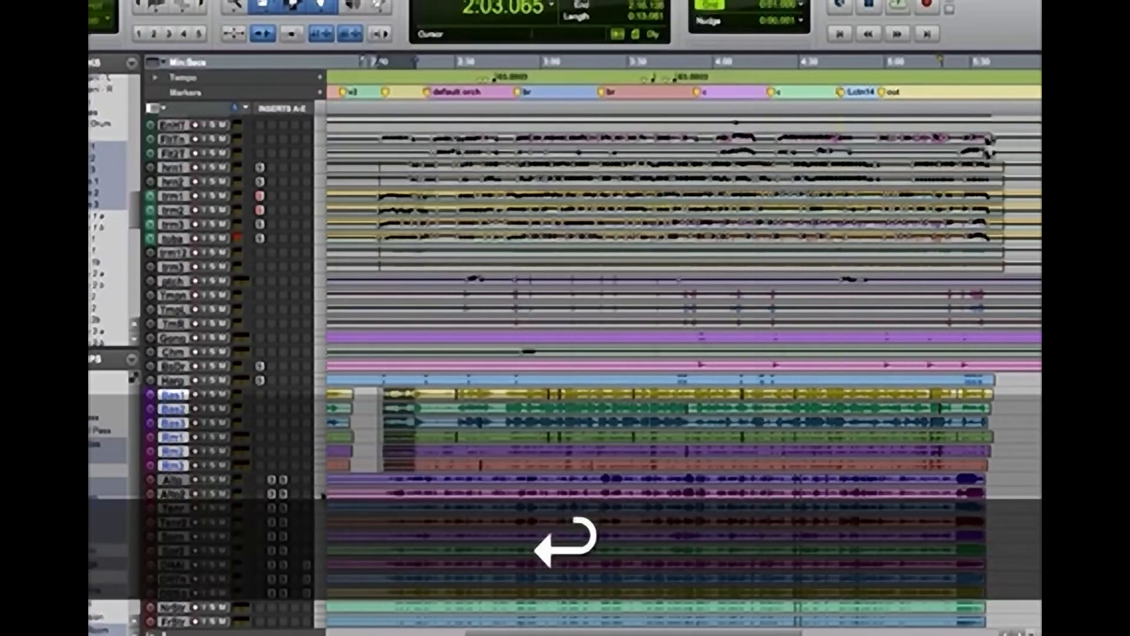
Check the group's linked selection near 2:03, and audition the bass tracks' first passage from 0:18.866
click(380, 410)
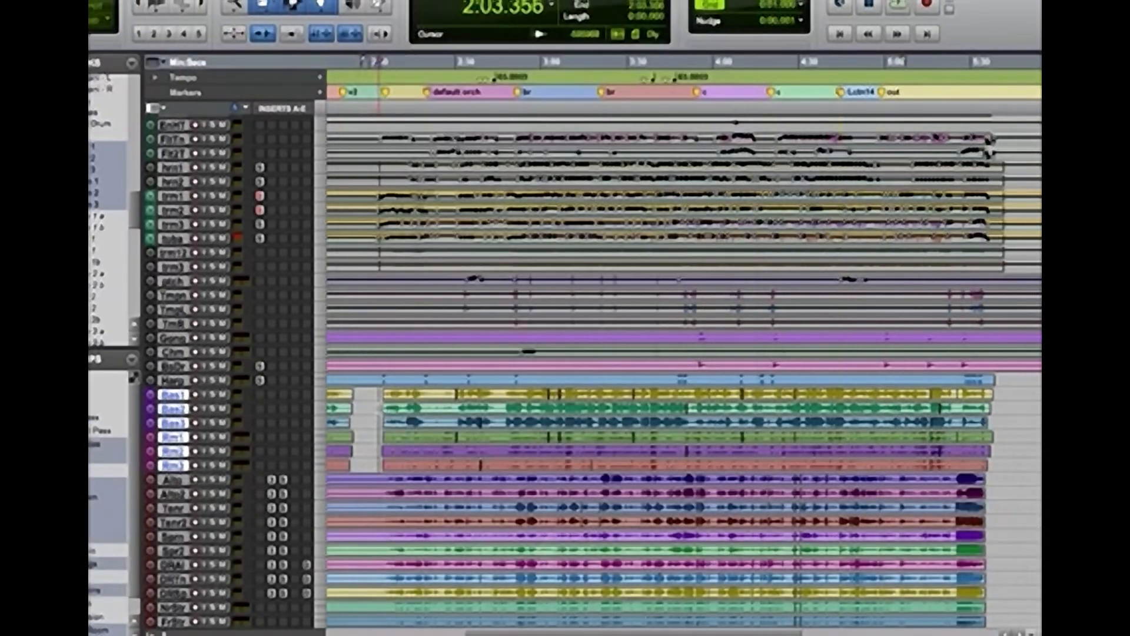
drag(380, 410, 437, 450)
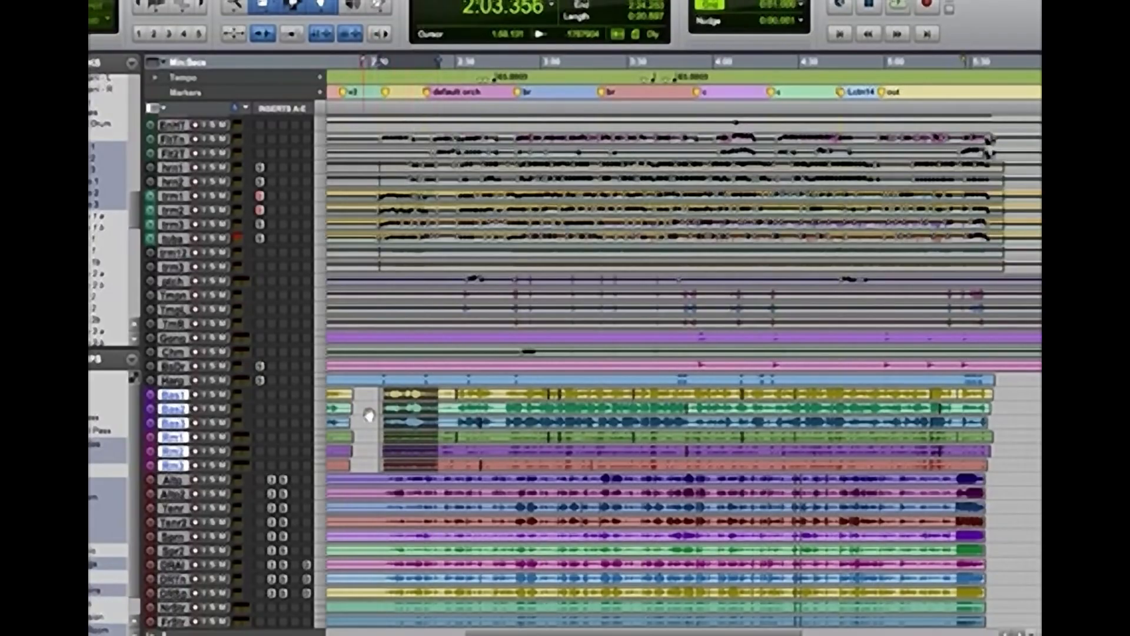
key(Return)
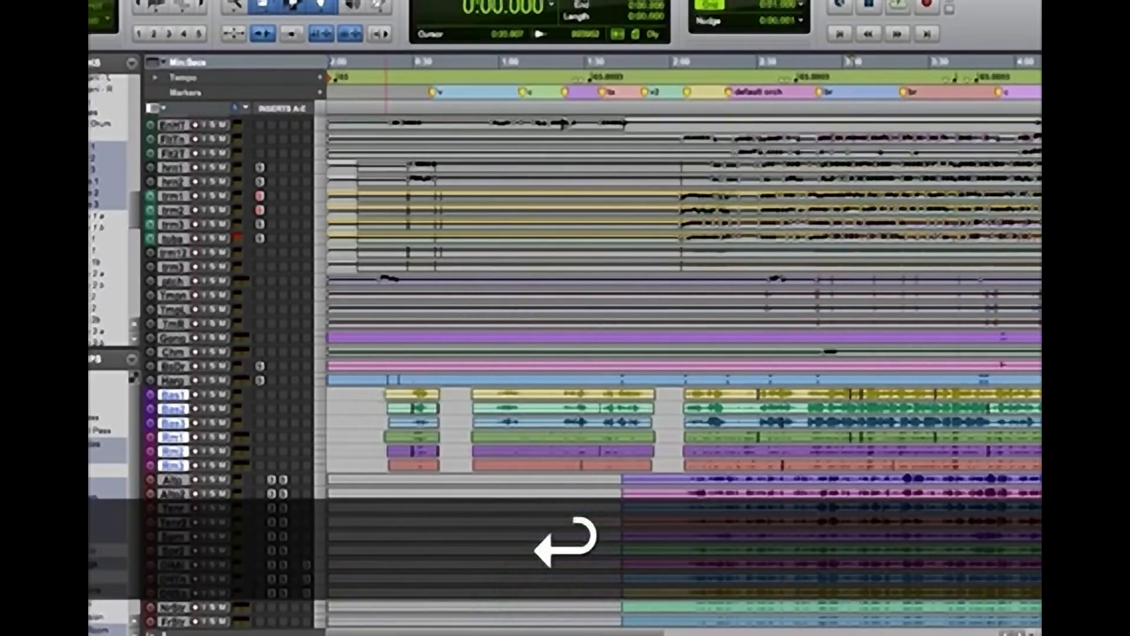
click(381, 397)
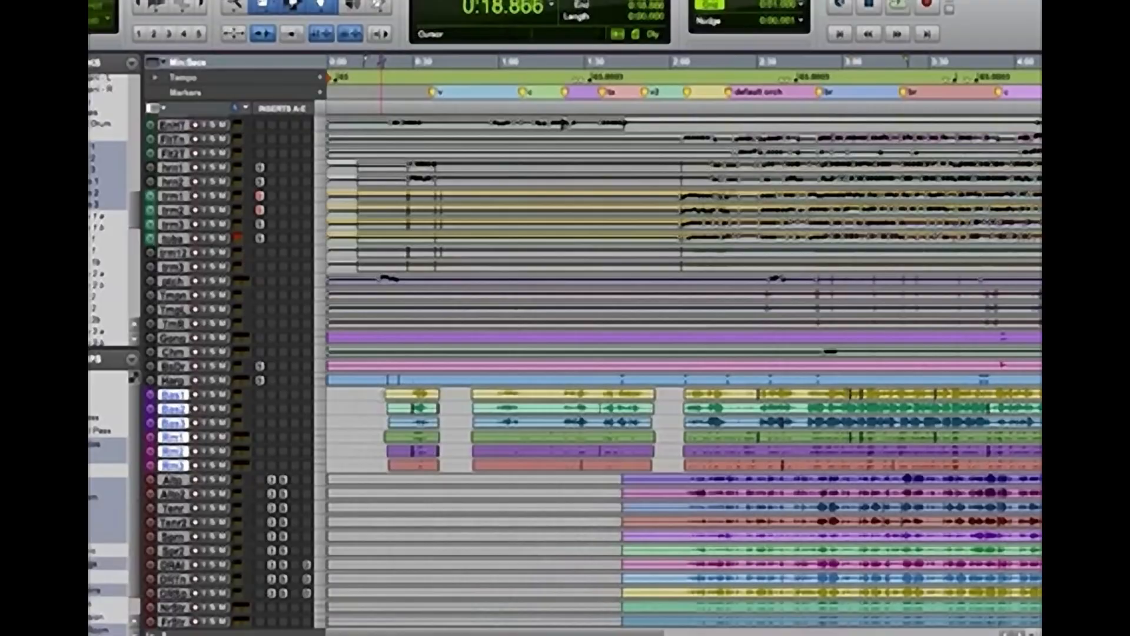
key(space)
key(space)
scroll(381, 397, down, 10)
scroll(382, 396, up, 10)
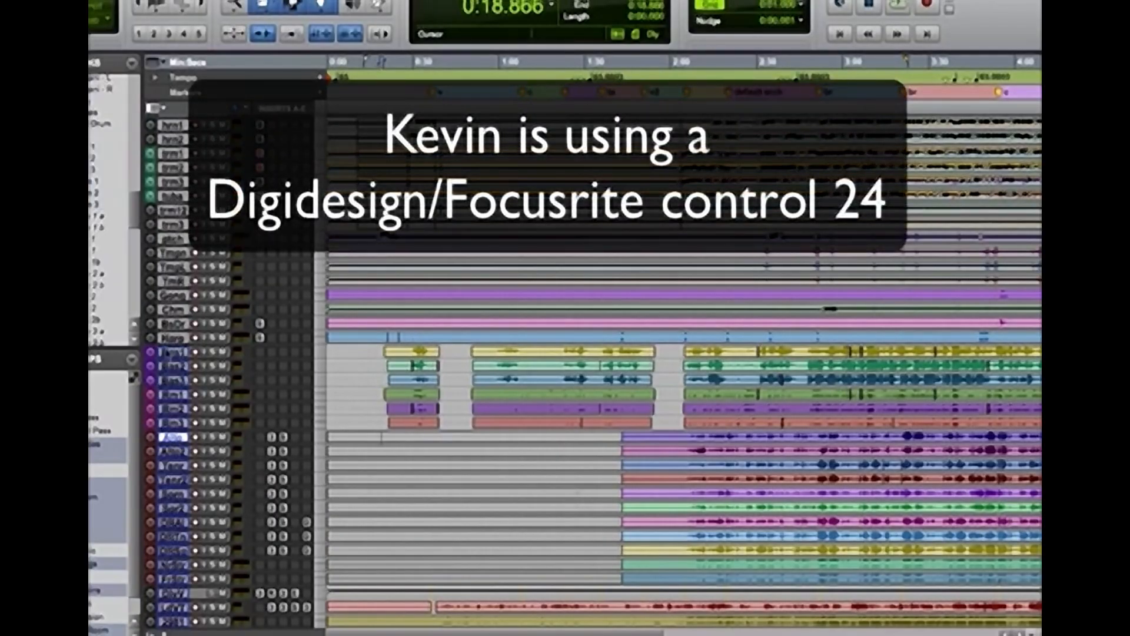
Enlarge the Bass 1–3 and Room 1–3 tracks and show their volume curves
click(179, 353)
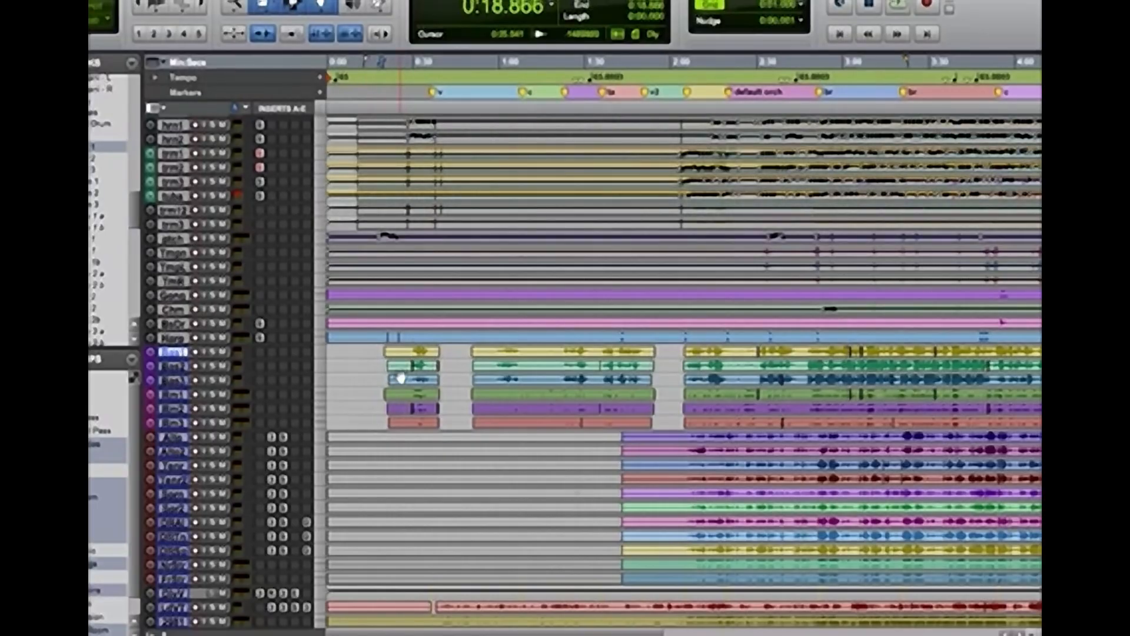
shift+click(175, 423)
drag(174, 430, 177, 468)
key(minus)
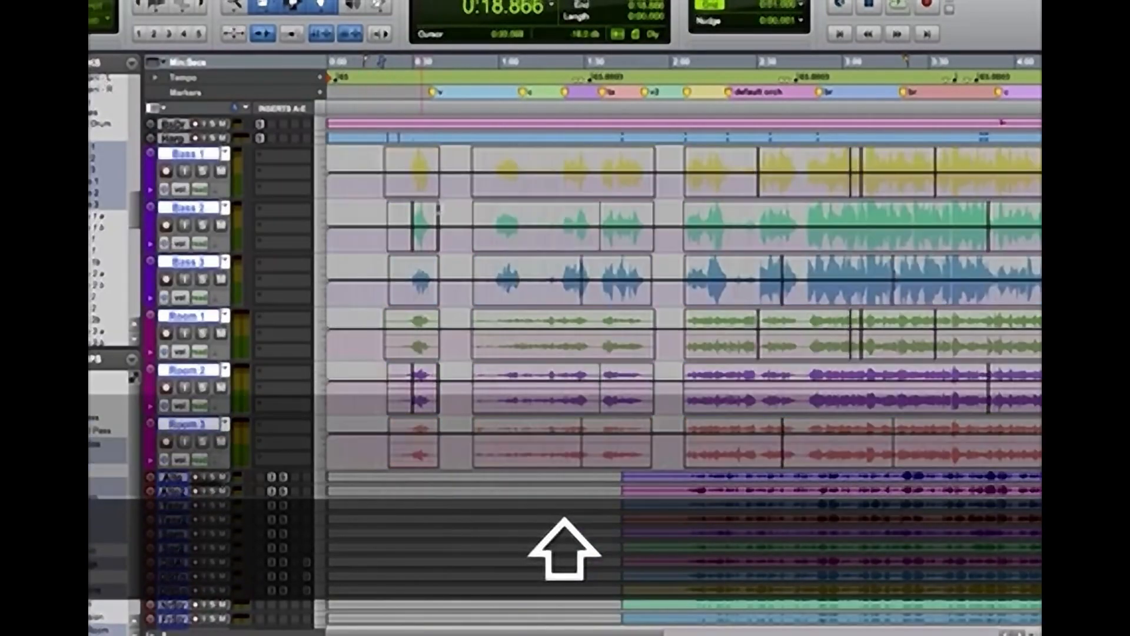
Write touch volume automation on the grouped Bass and Room tracks, raising the first passage and riding the second passage from its start
click(391, 177)
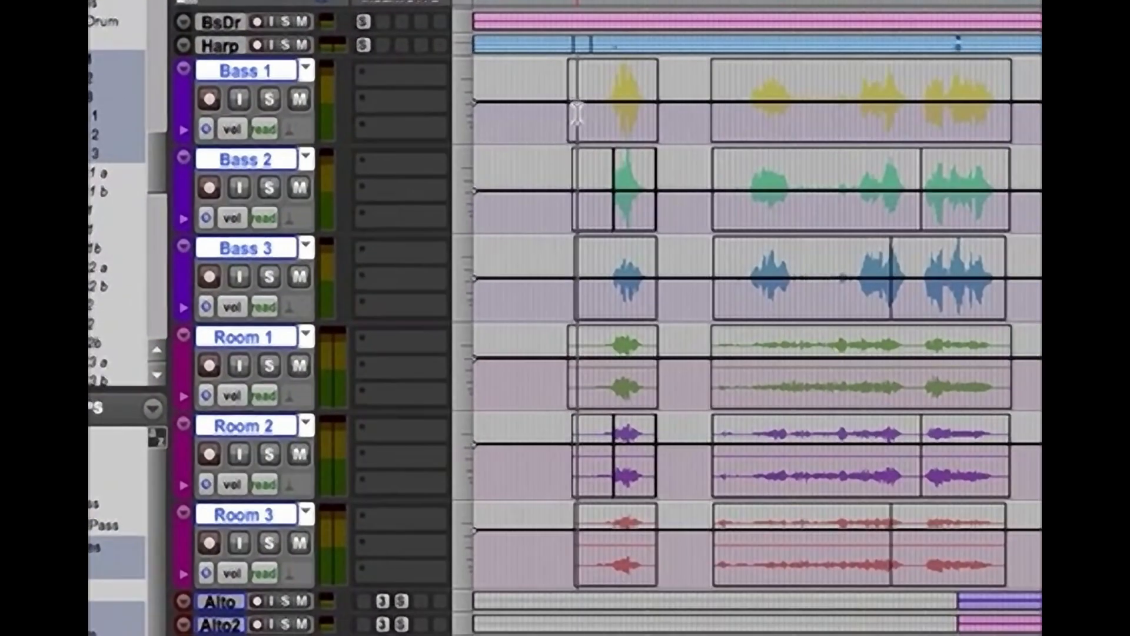
key(space)
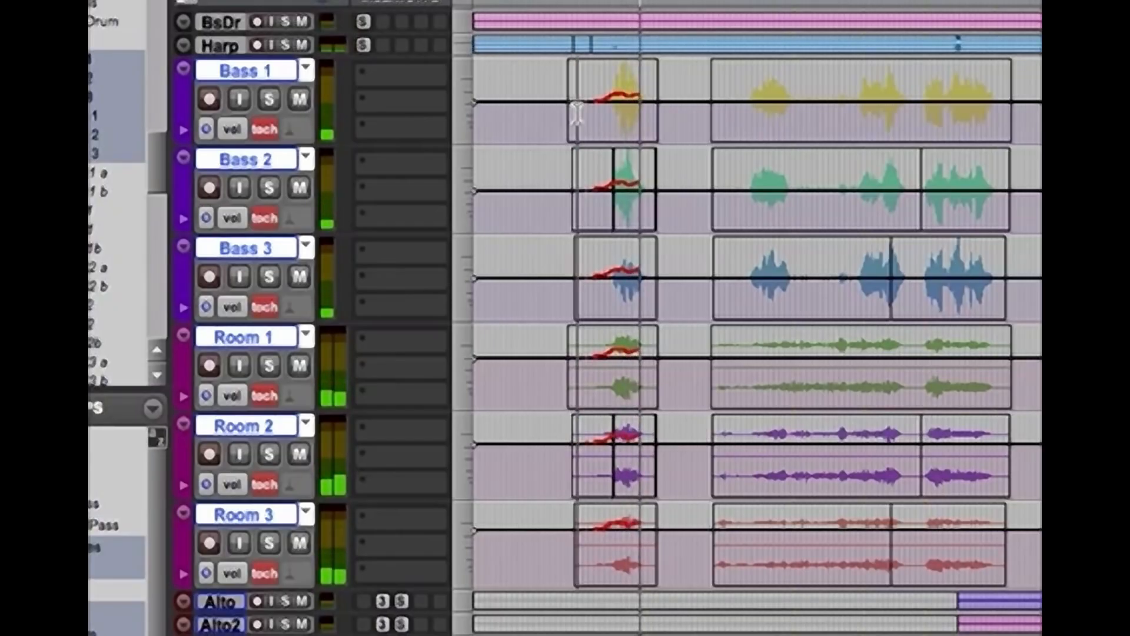
click(730, 97)
key(space)
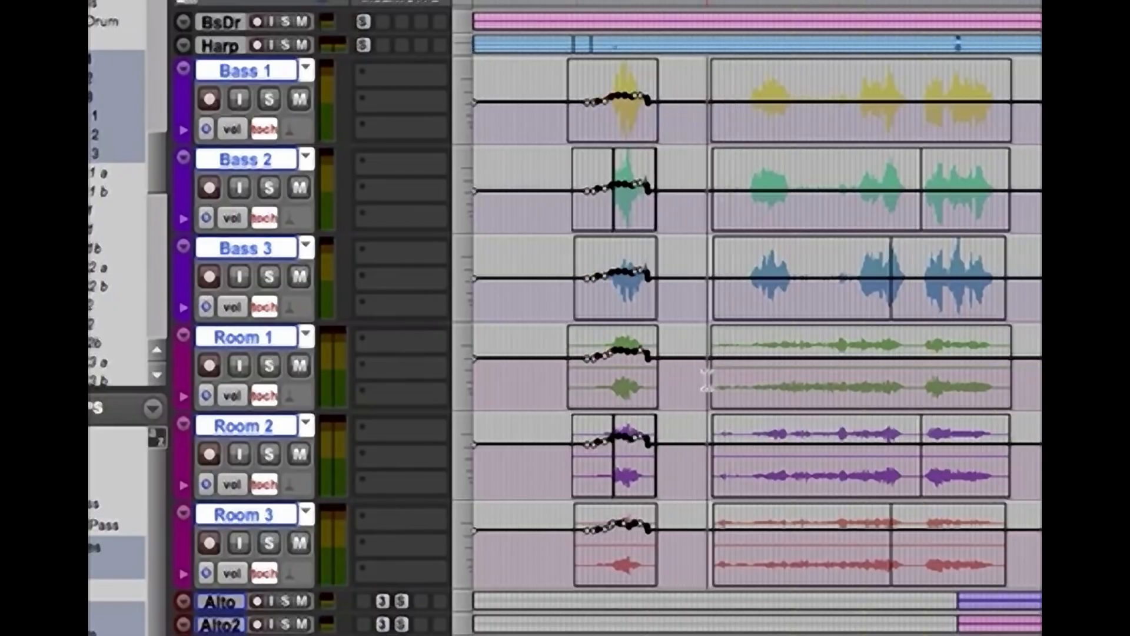
key(space)
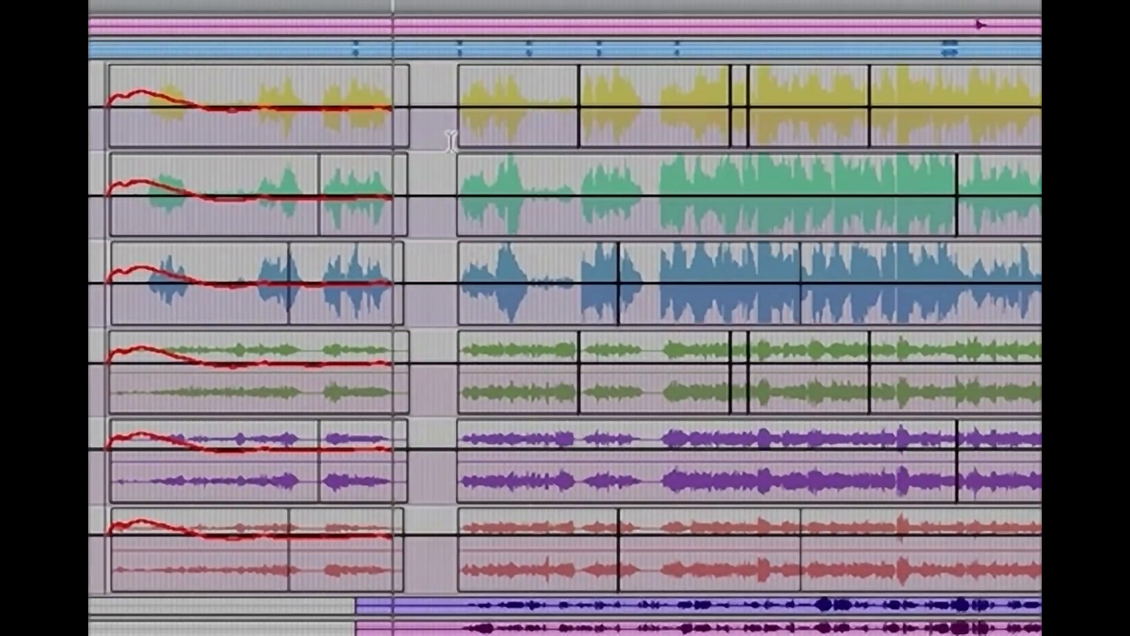
key(space)
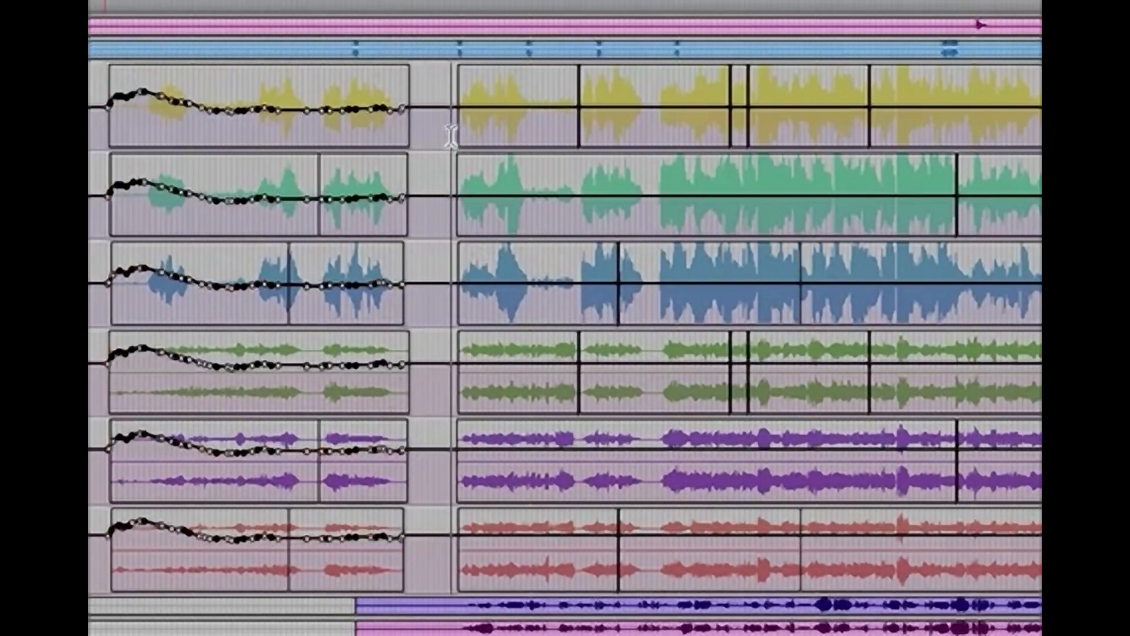
Write touch volume automation on the grouped Bass and Room tracks from the start of the third passage to about 3:00
key(space)
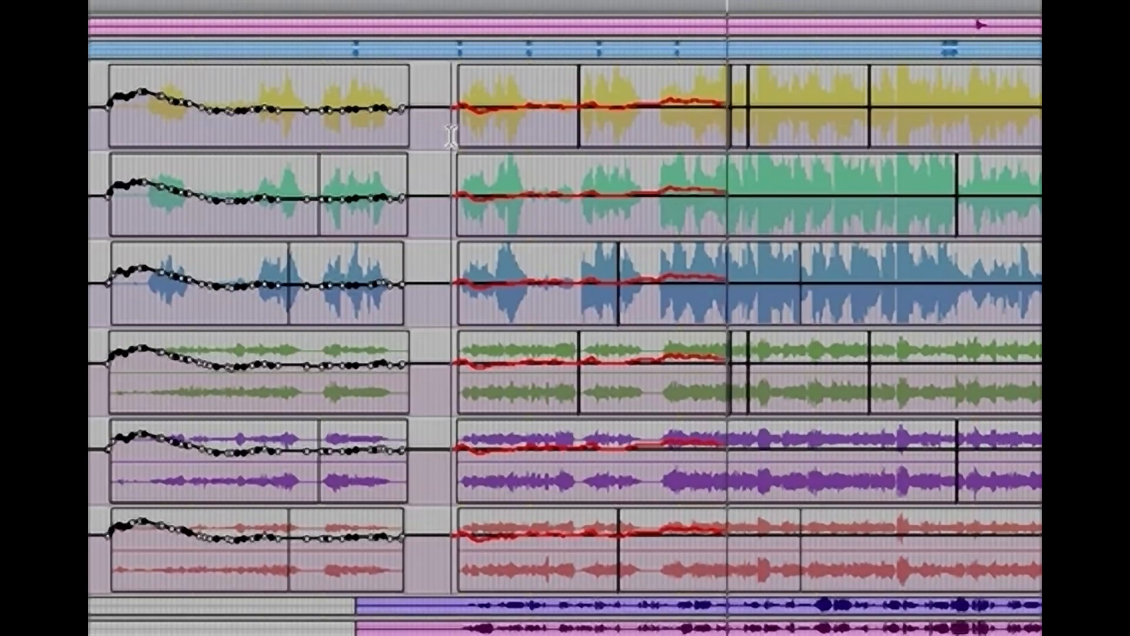
key(space)
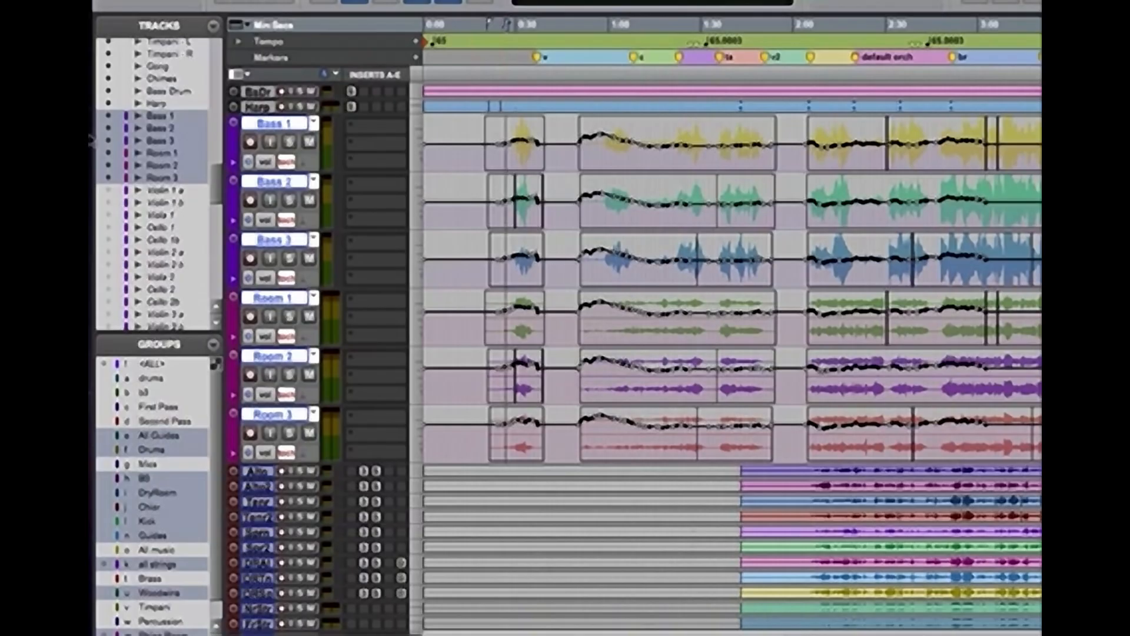
Mute the Woodwinds, Brass and Perc buses so only the strings remain from the orchestra
drag(214, 192, 215, 105)
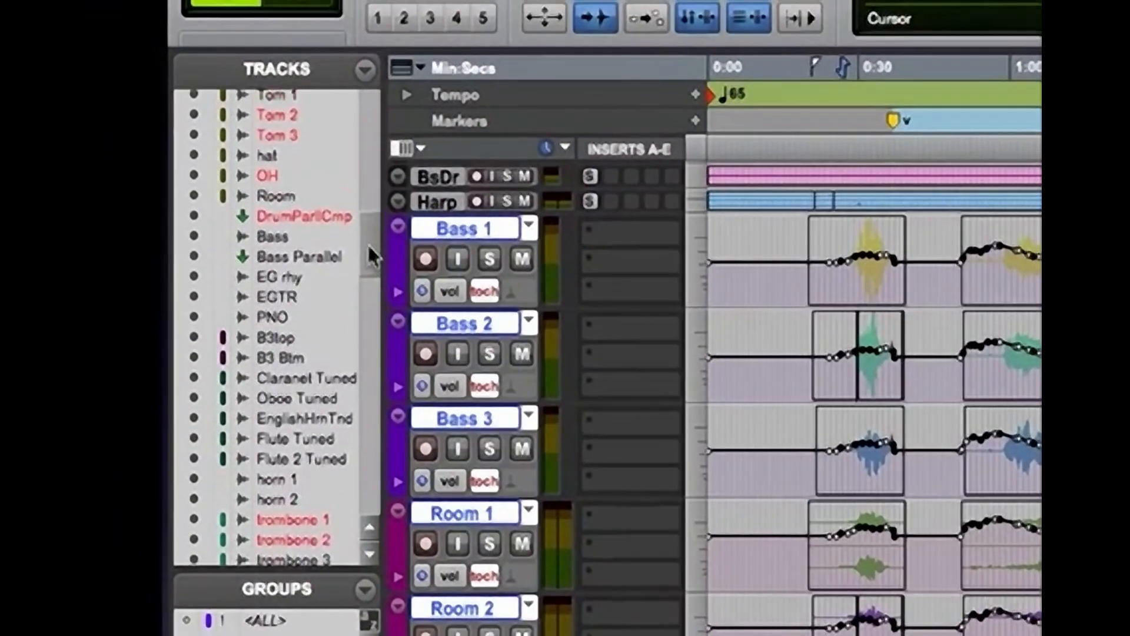
drag(368, 199, 370, 157)
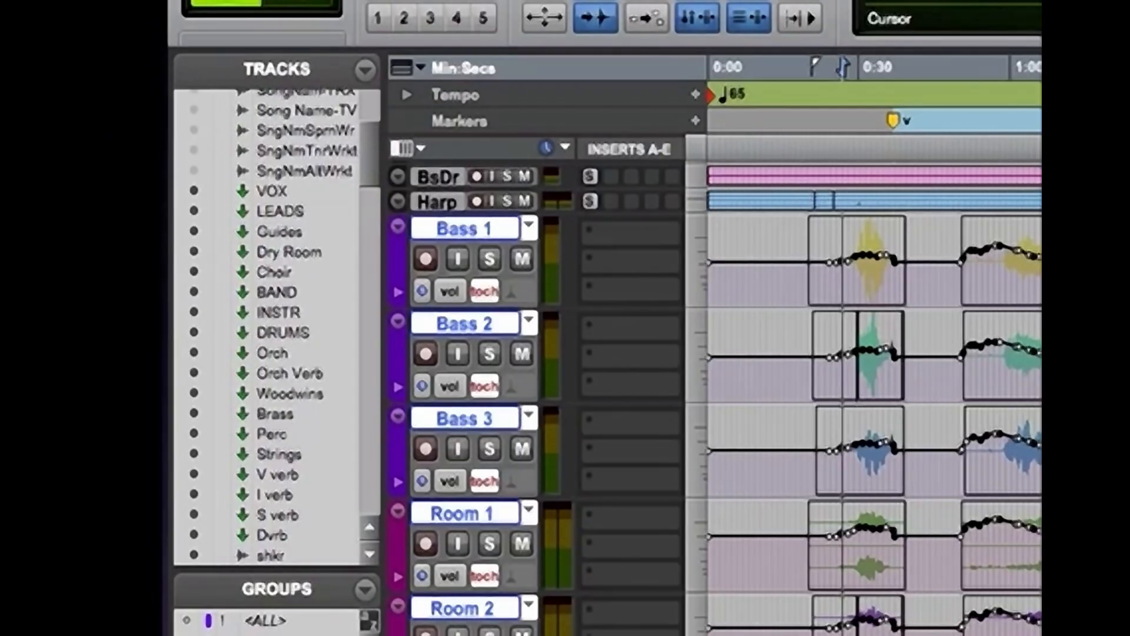
scroll(824, 397, up, 20)
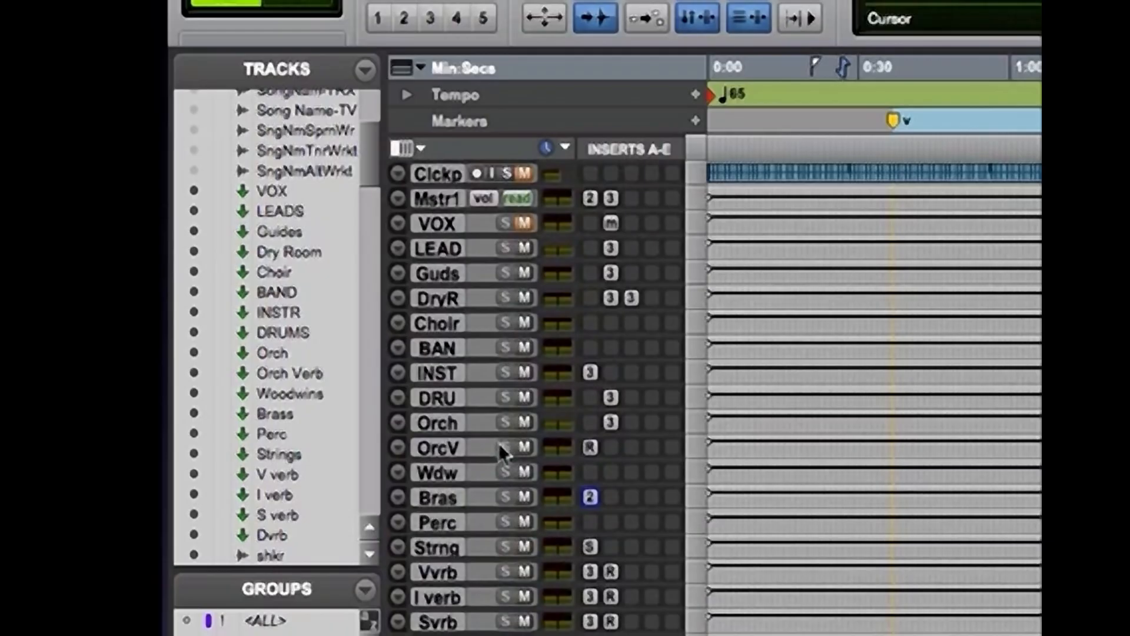
click(525, 495)
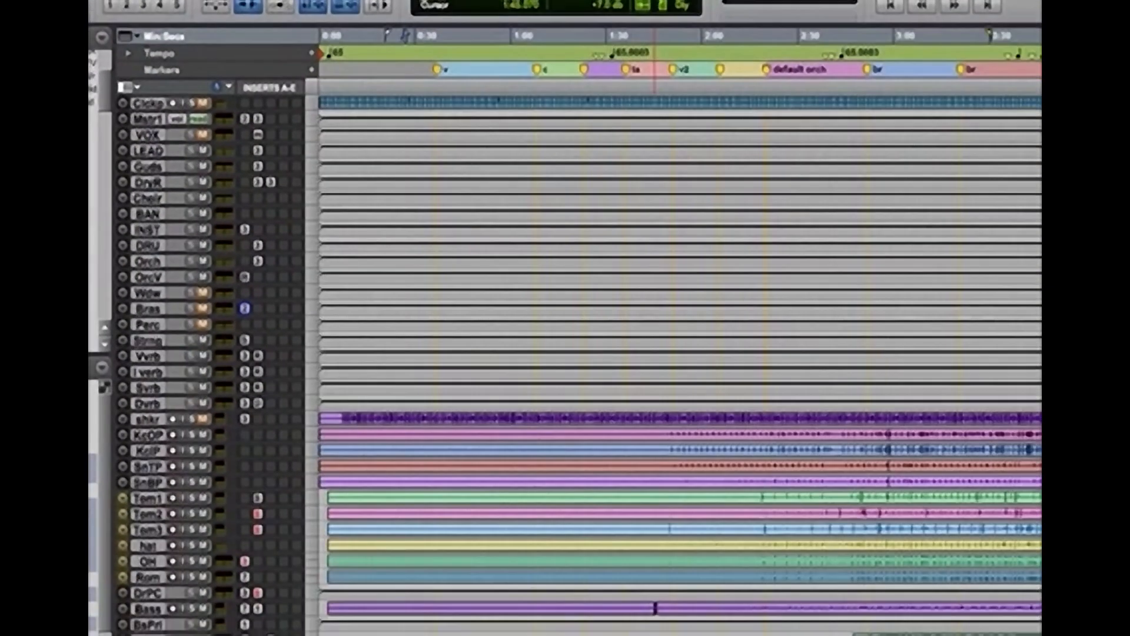
Audition the strings' first passage from 0:26.702 with the waveforms enlarged and the timeline zoomed in
key(space)
scroll(655, 365, down, 20)
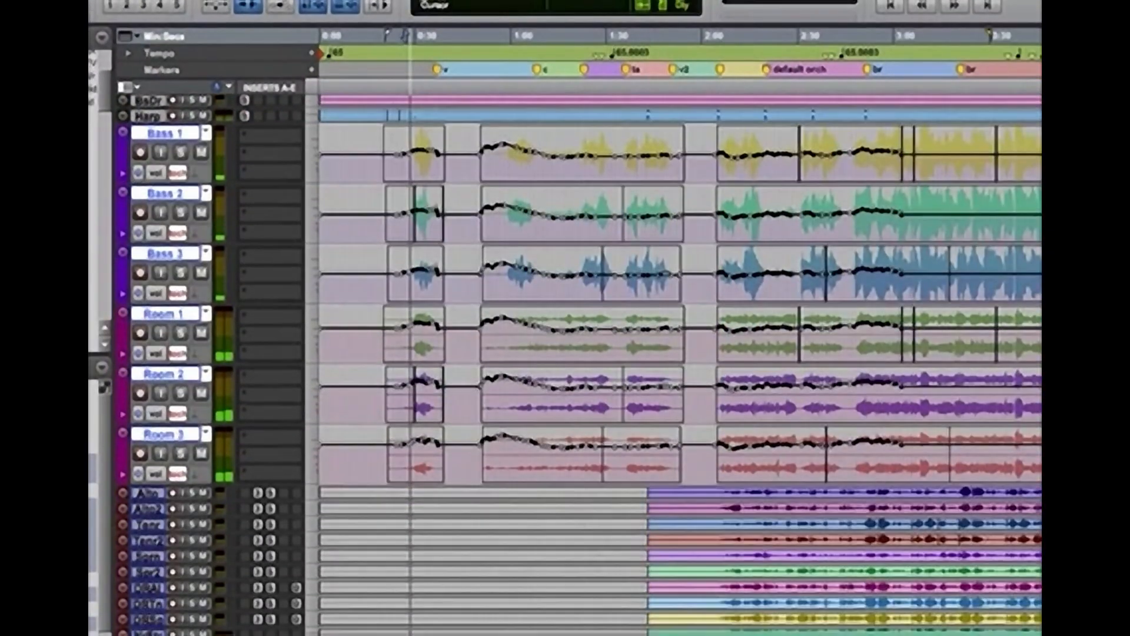
key(super+alt+bracketright)
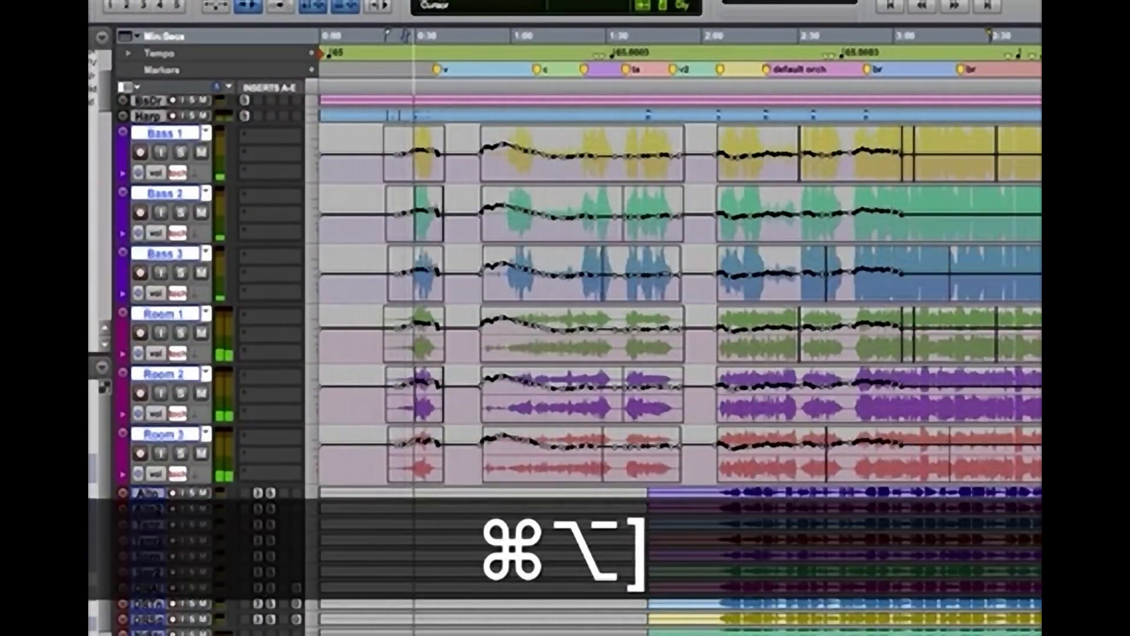
key(super+bracketright)
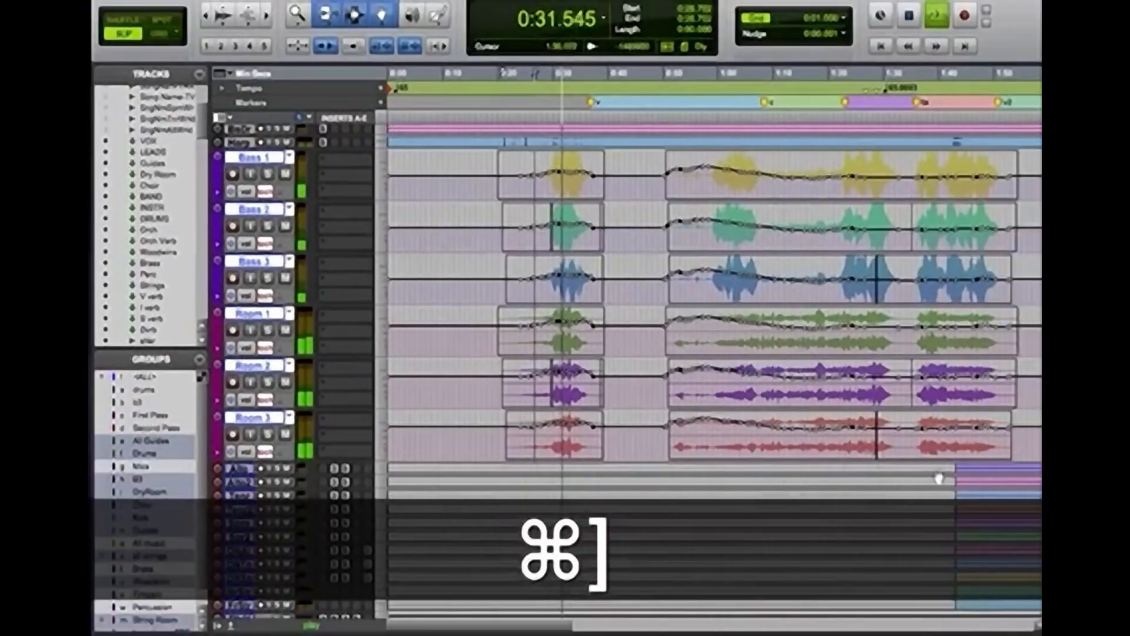
key(space)
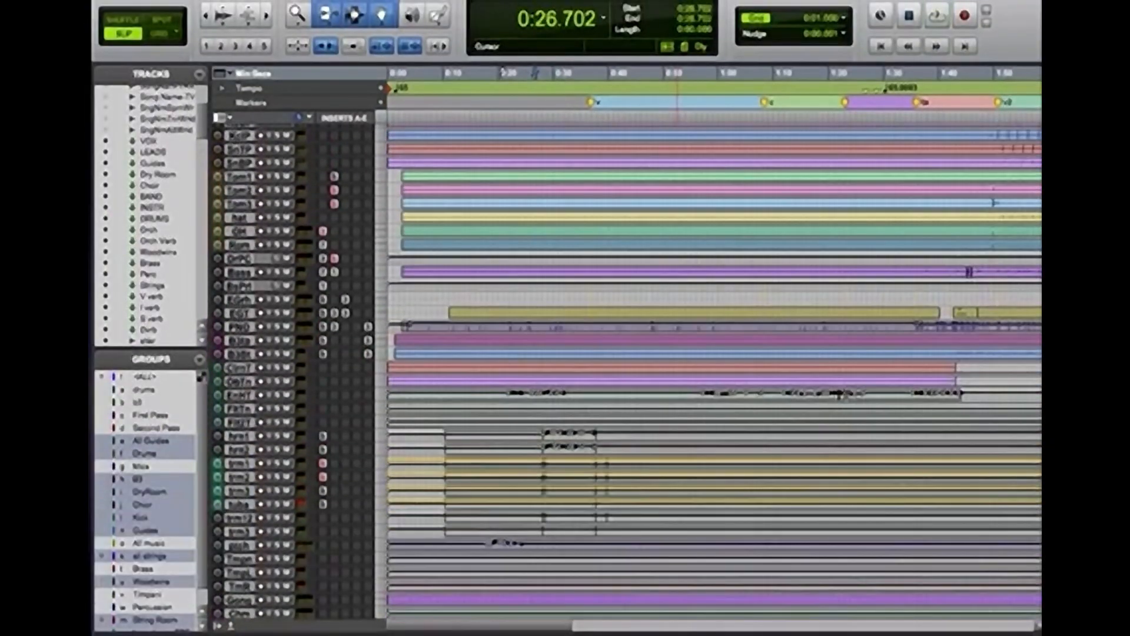
Bring up the Strings bus's send a to Reverb Orch and set its level to -4.3 dB
key(super+equal)
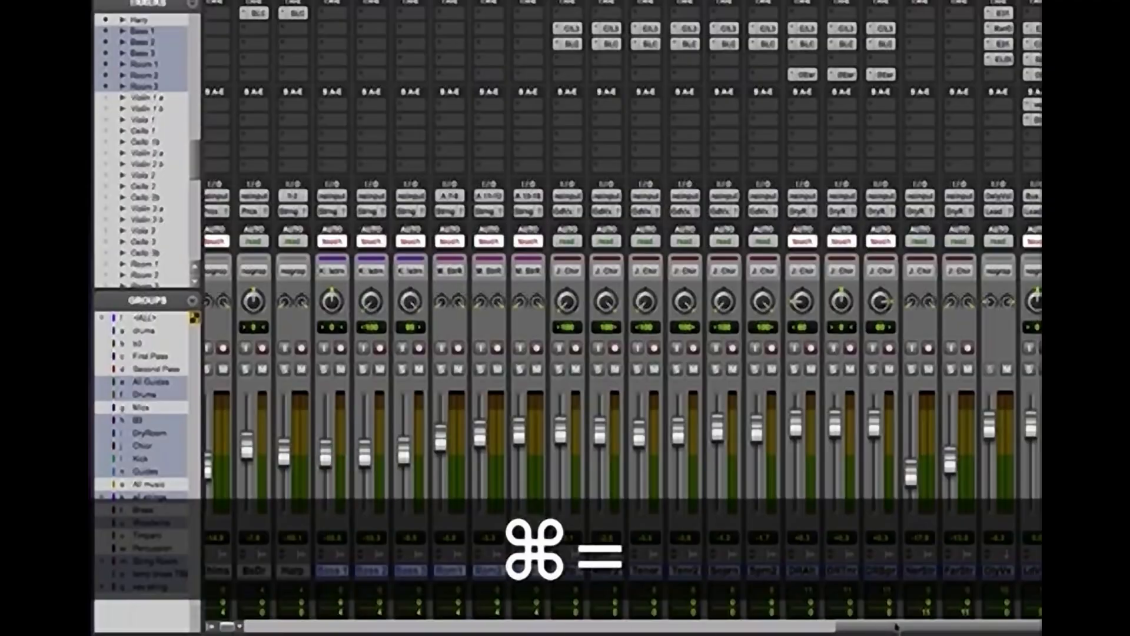
drag(896, 628, 281, 633)
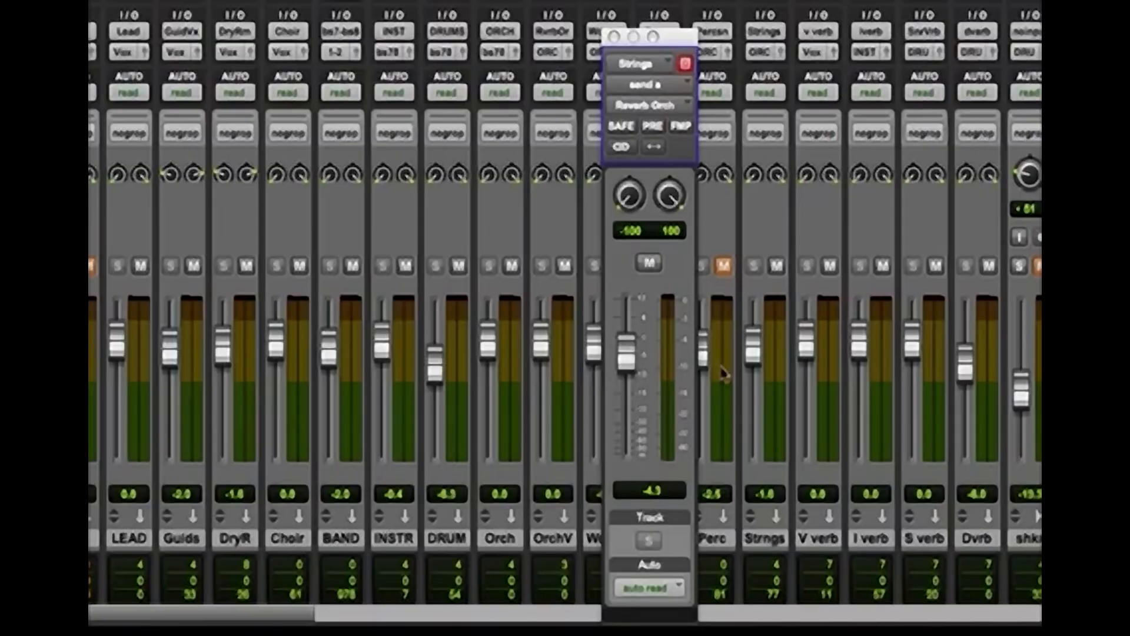
key(space)
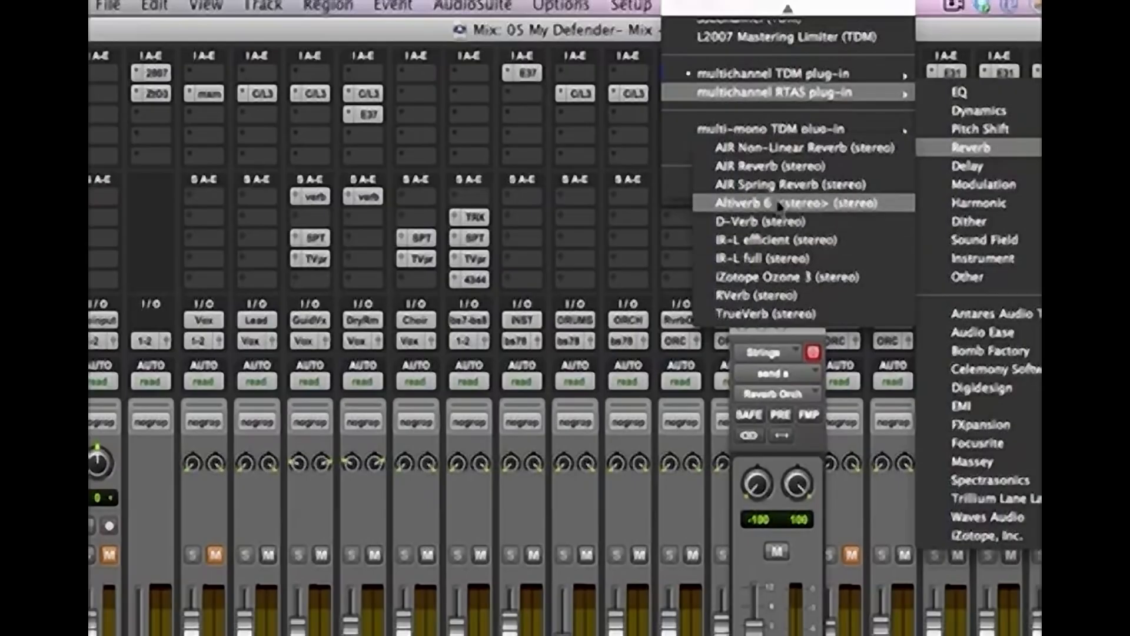
Insert the stereo multichannel RTAS Altiverb 6 on the Orch Verb track and audition its built-in test sounds
click(779, 203)
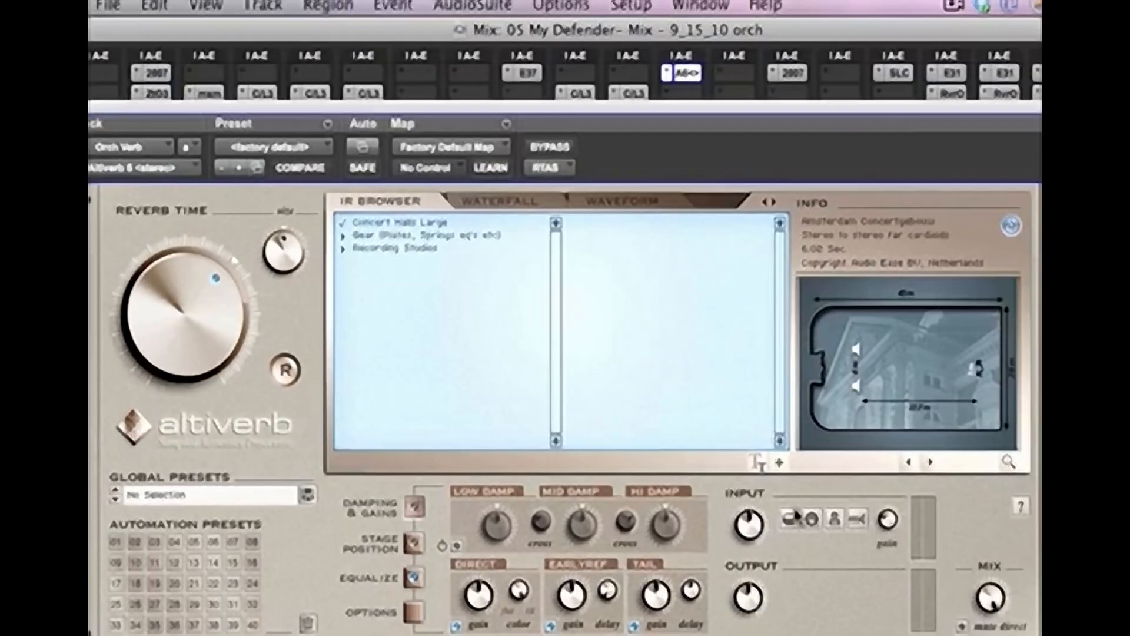
click(794, 518)
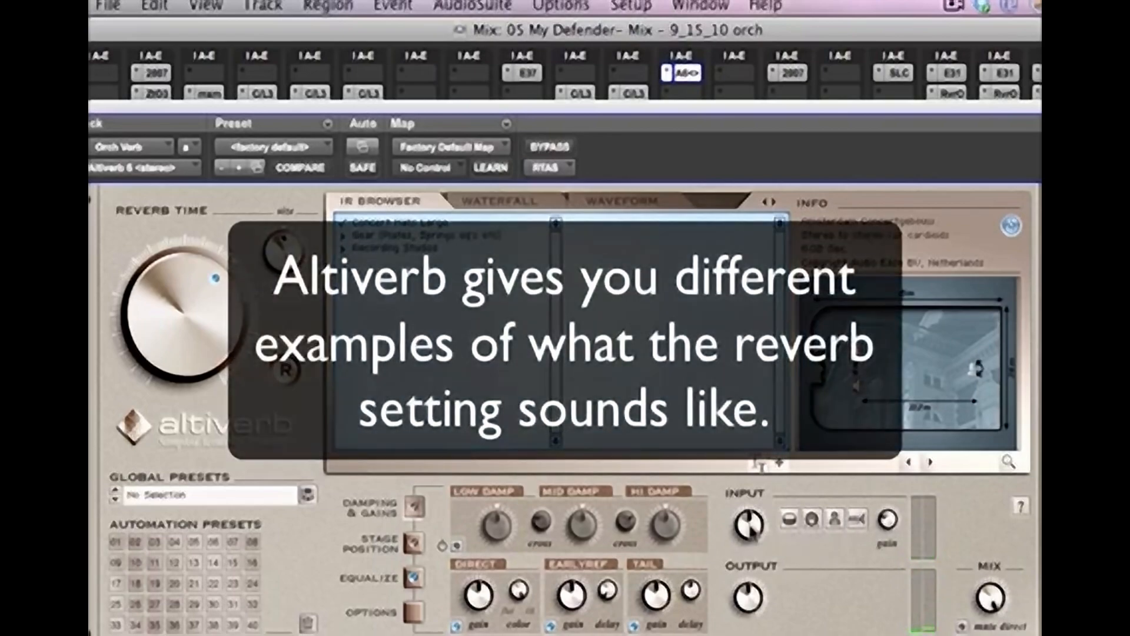
drag(756, 533, 752, 533)
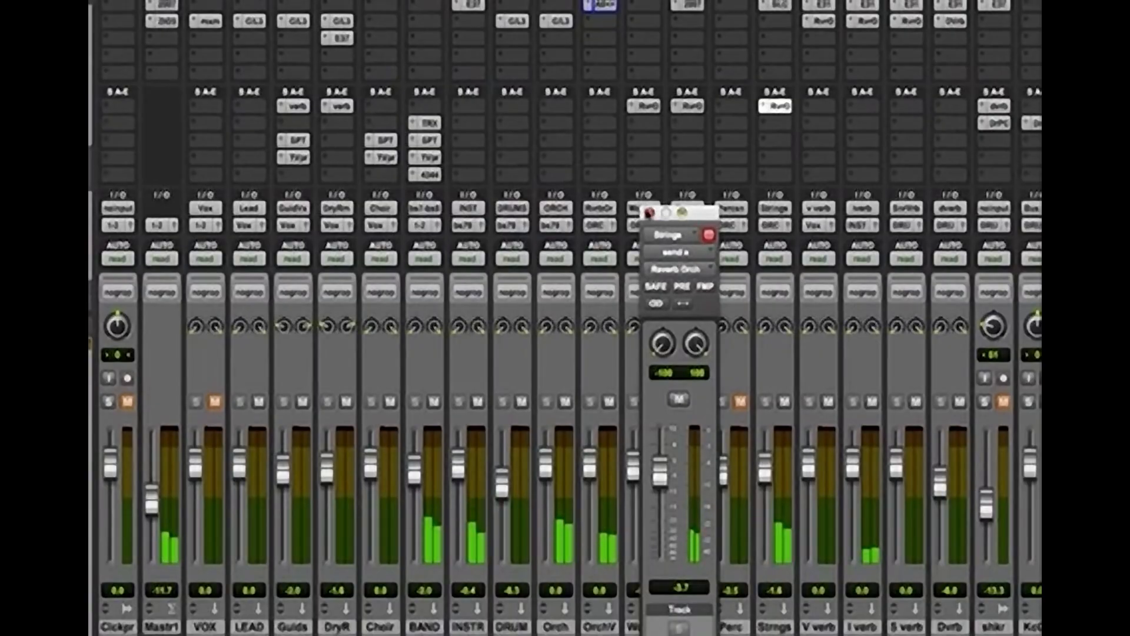
Set the Strings bus's Reverb Orch send to -3.7 dB and close the send window
click(648, 213)
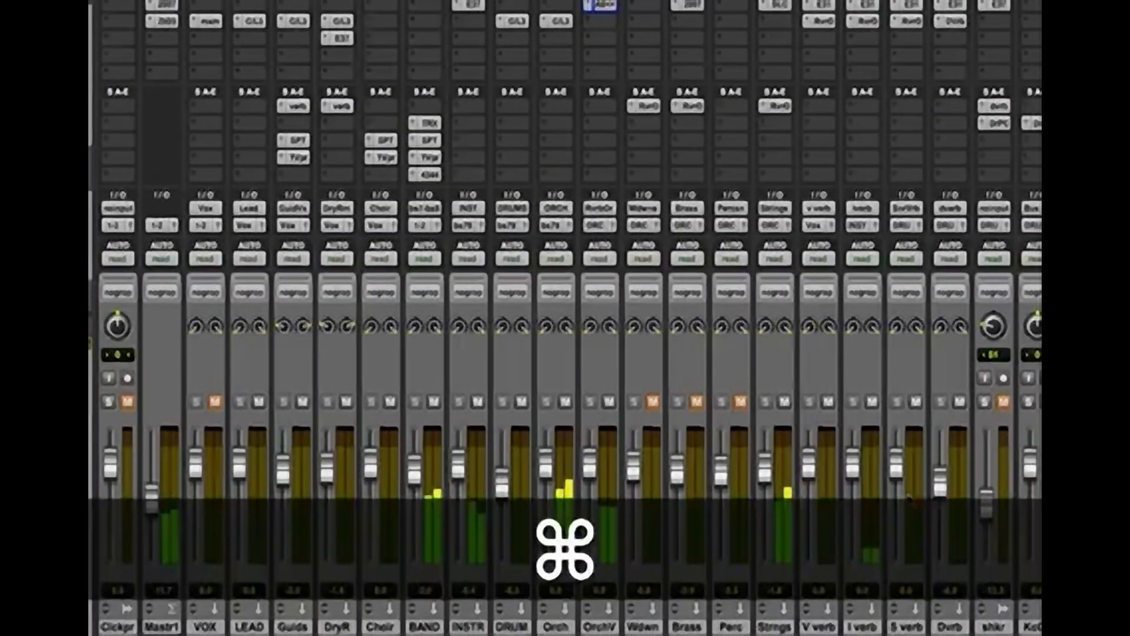
key(super+equal)
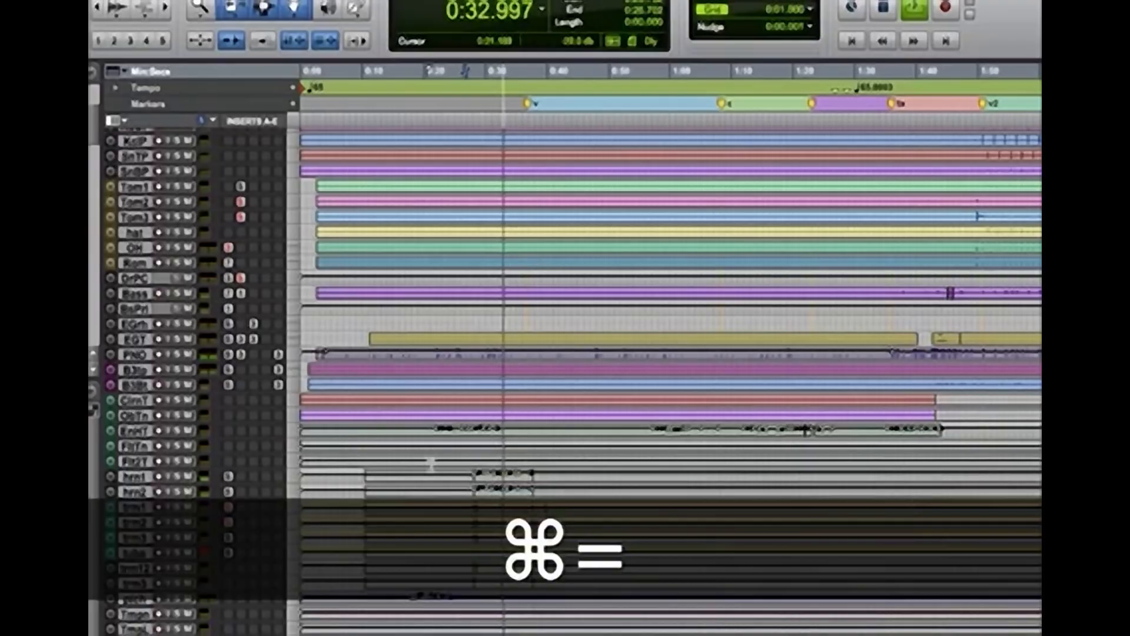
Enlarge the waveforms and audition the Bass and Room tracks' second passage from 0:49.922
key(super+alt+bracketright)
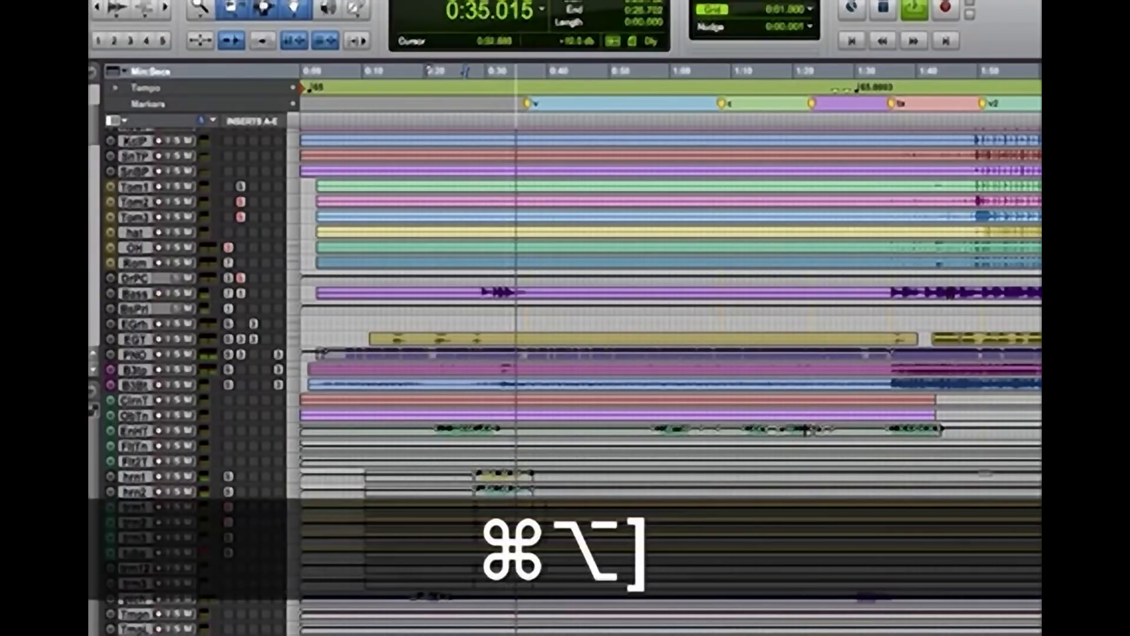
scroll(671, 376, down, 10)
scroll(671, 377, down, 1)
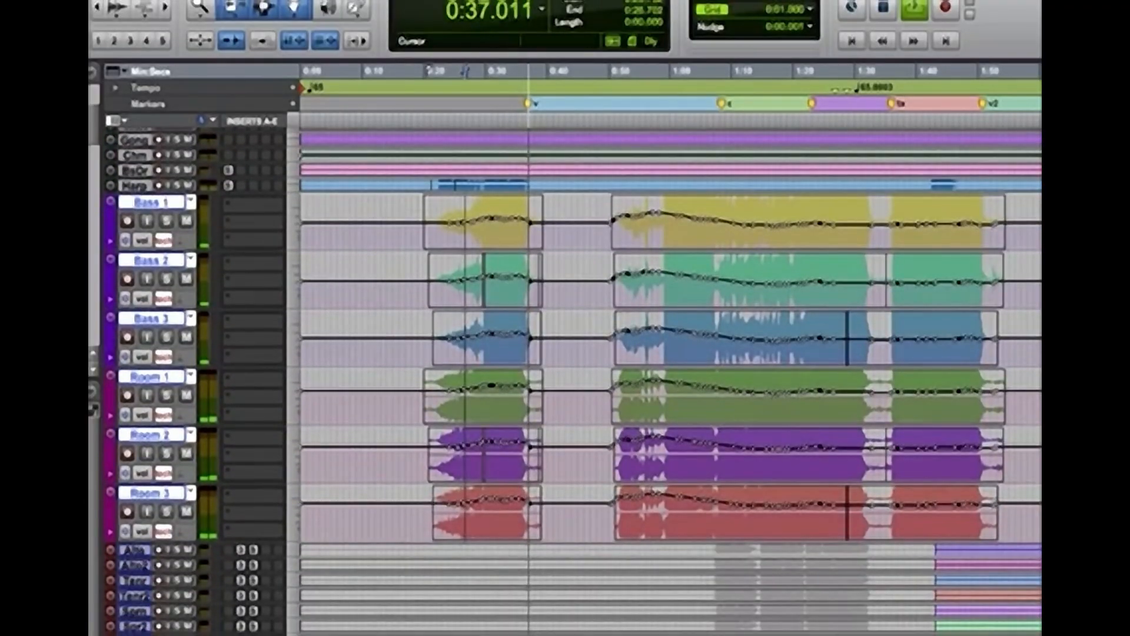
key(space)
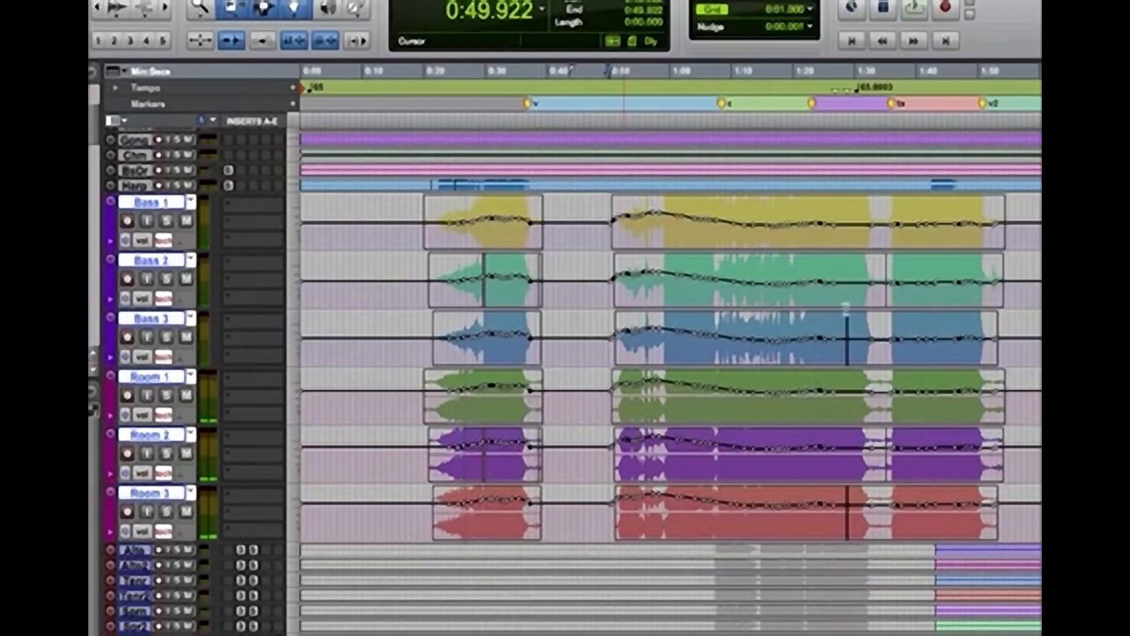
key(space)
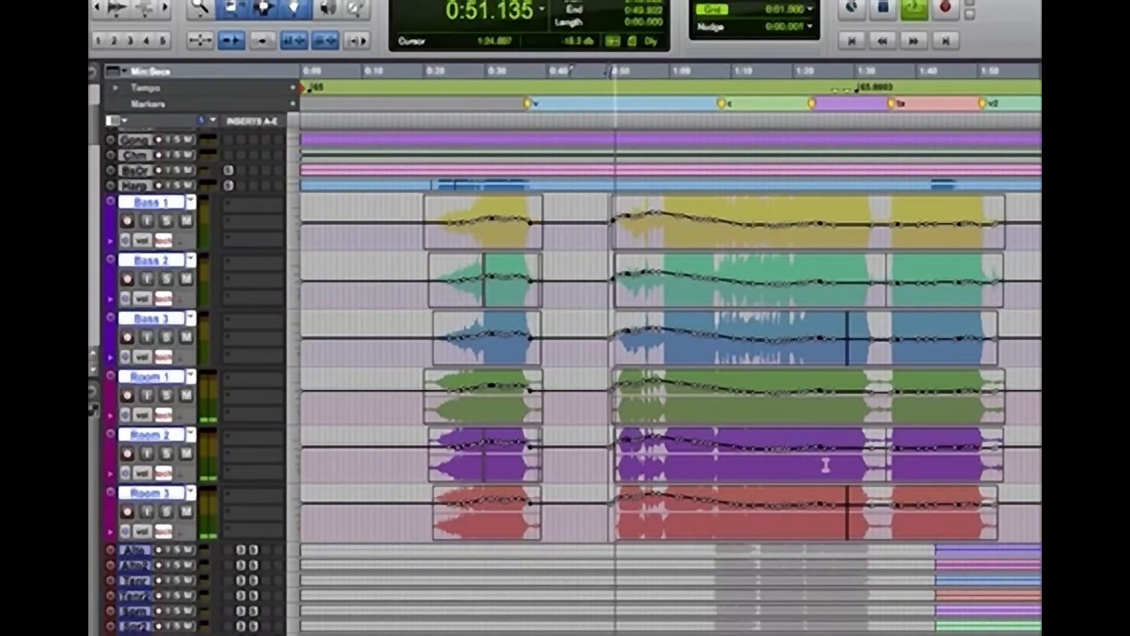
Set the Strings bus's Reverb Orch send to -7.8 dB and close the send window
key(super+bracketleft)
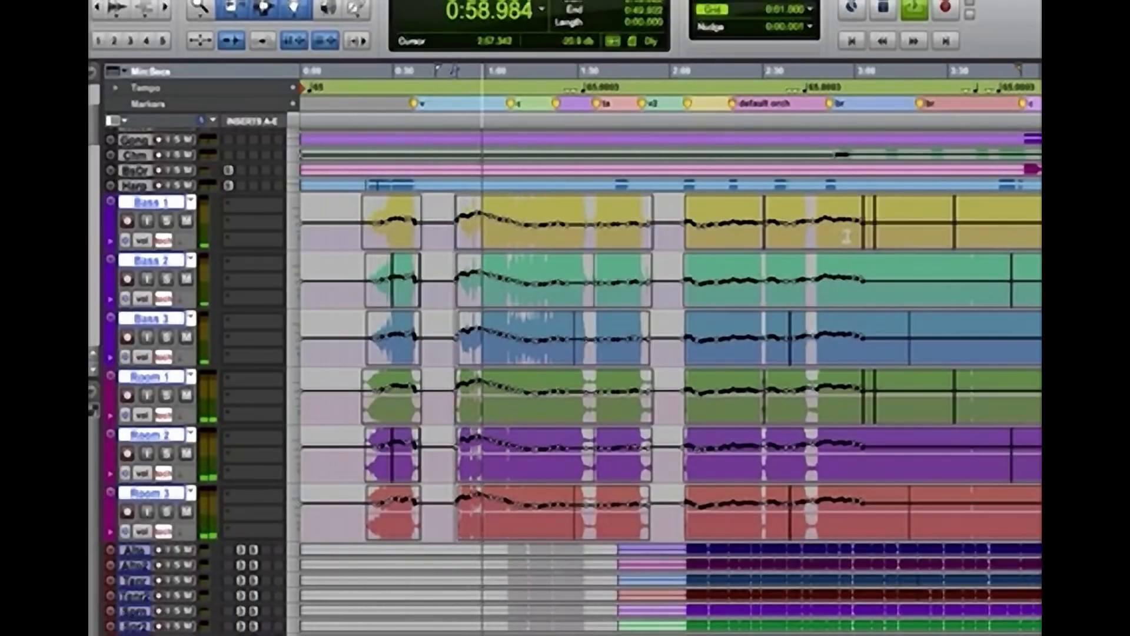
key(super+equal)
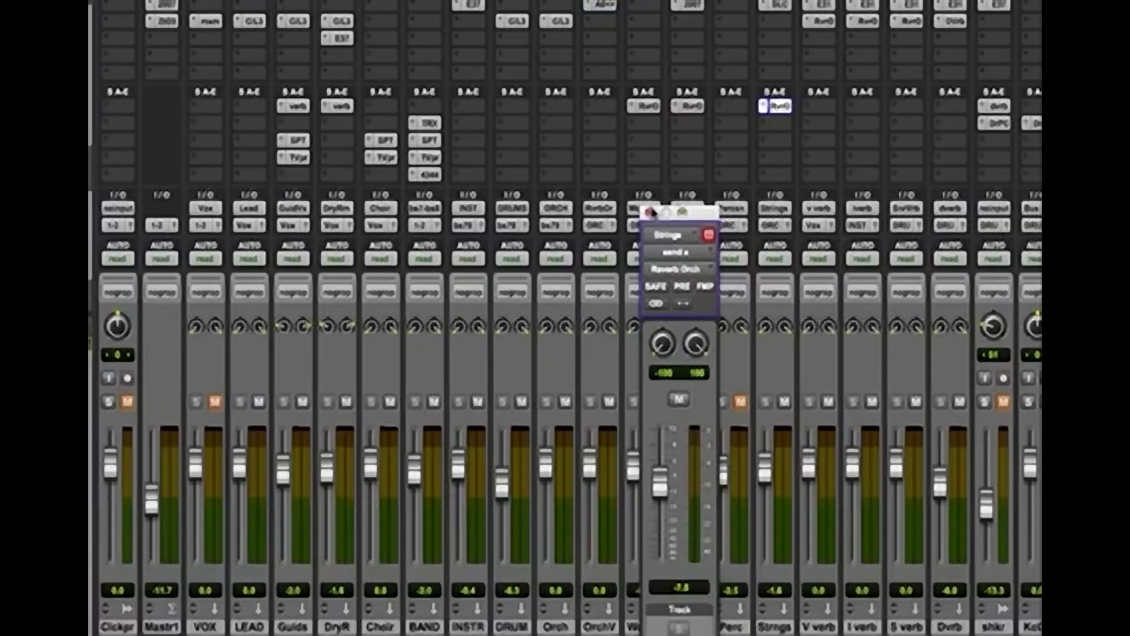
click(650, 213)
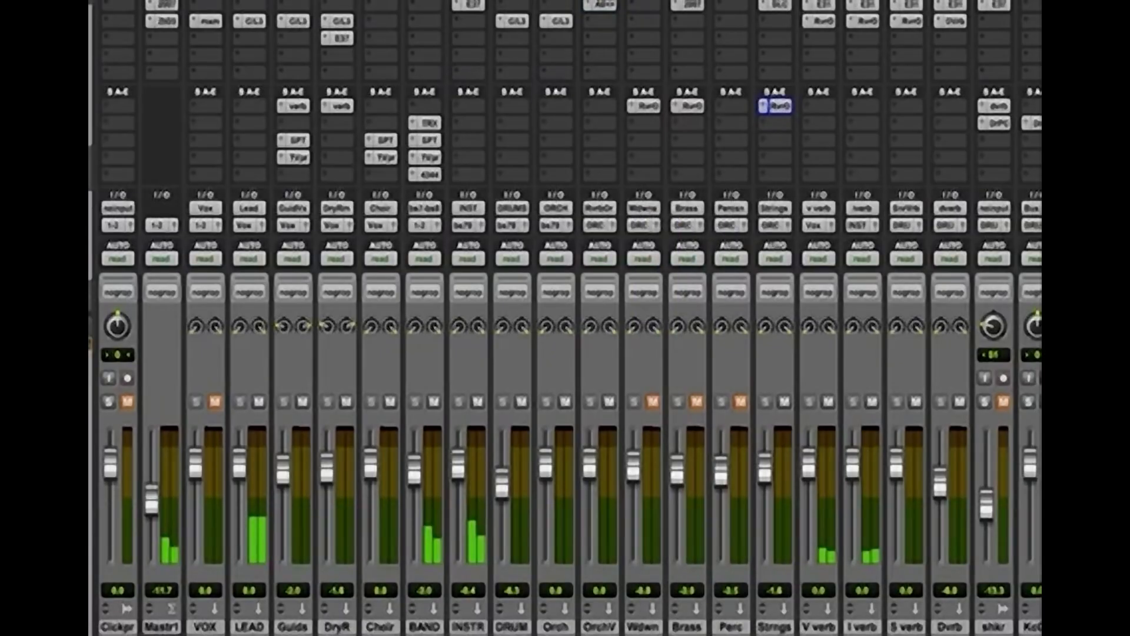
key(super+equal)
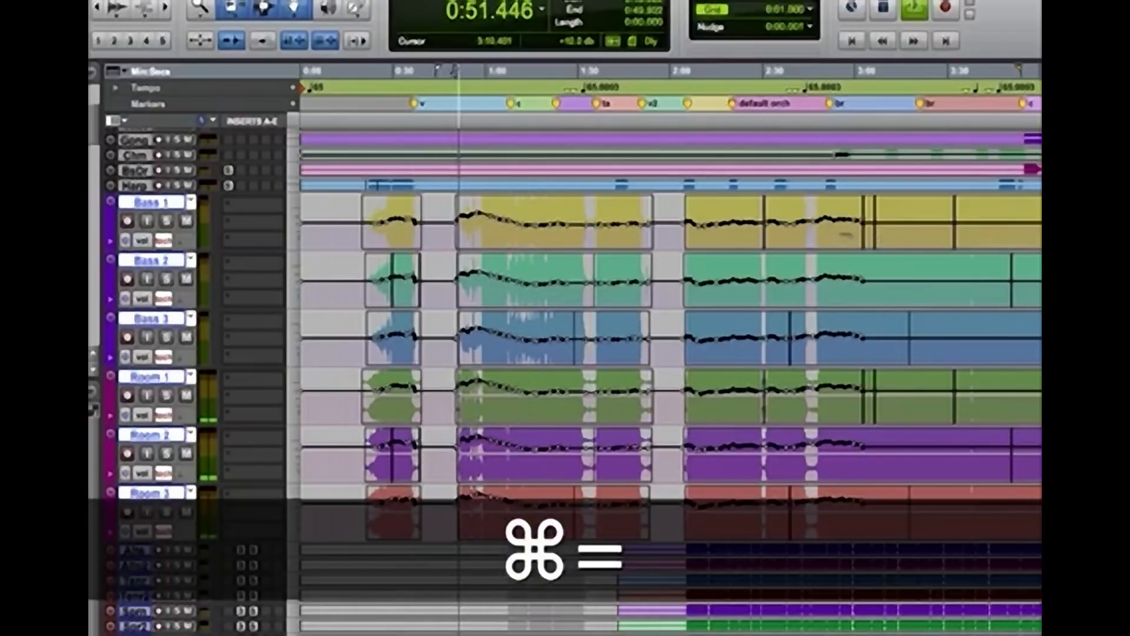
Write touch volume automation on the grouped Bass and Room tracks from 2:57.052 to about 3:54, gradually raising the level
key(space)
click(846, 234)
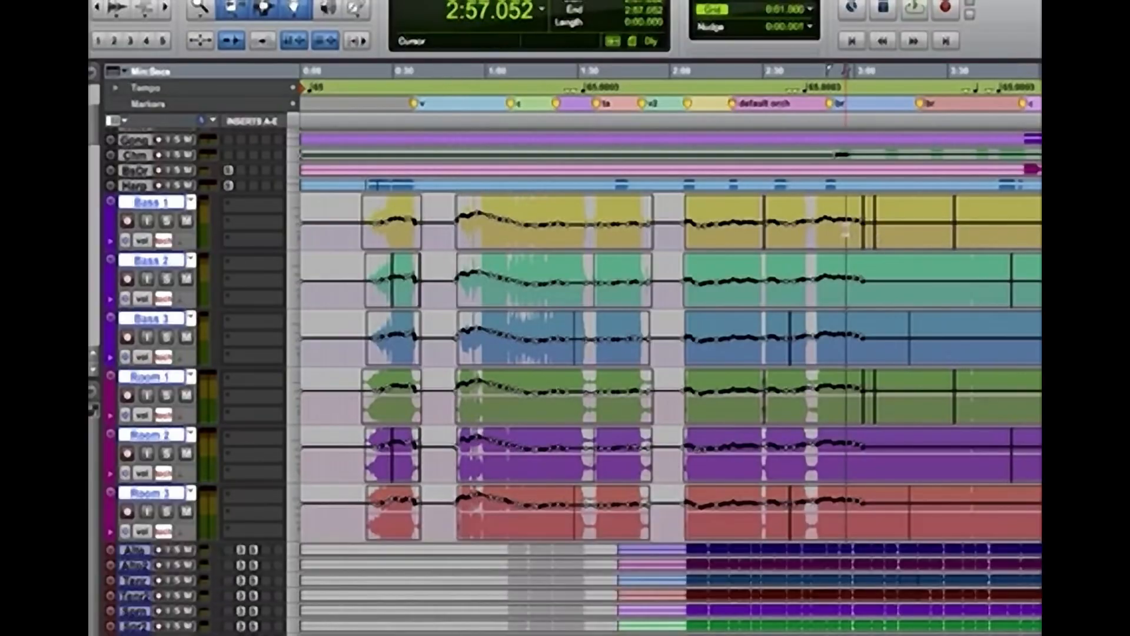
key(space)
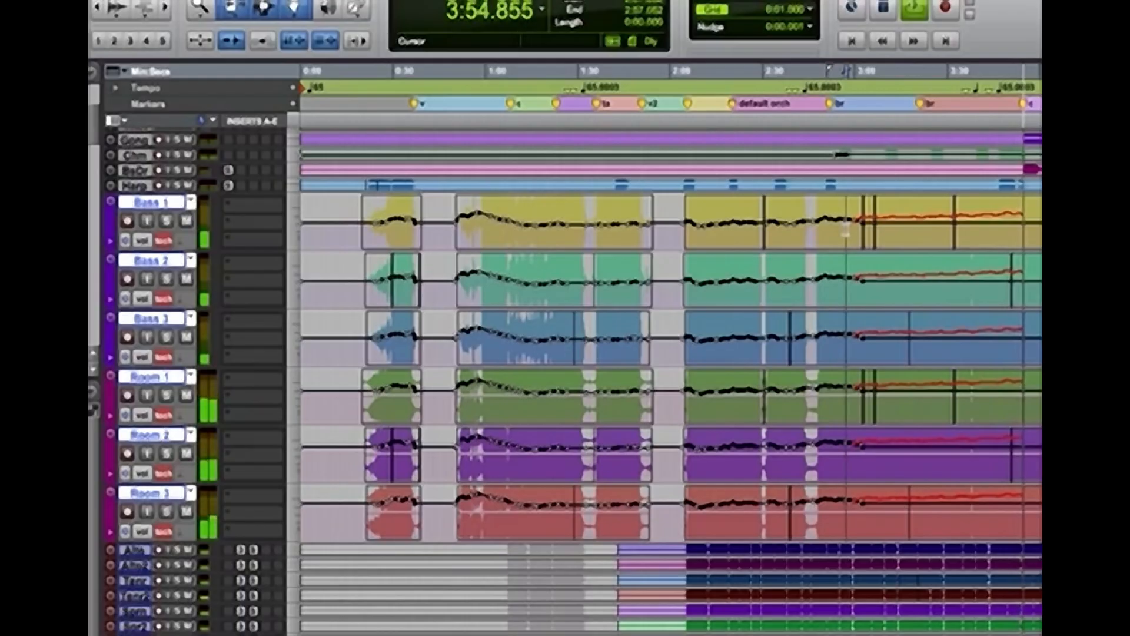
key(space)
Rewrite the grouped bass volume automation from about 3:51, accenting the chorus attack and pulling the level down right after it
key(KP_1)
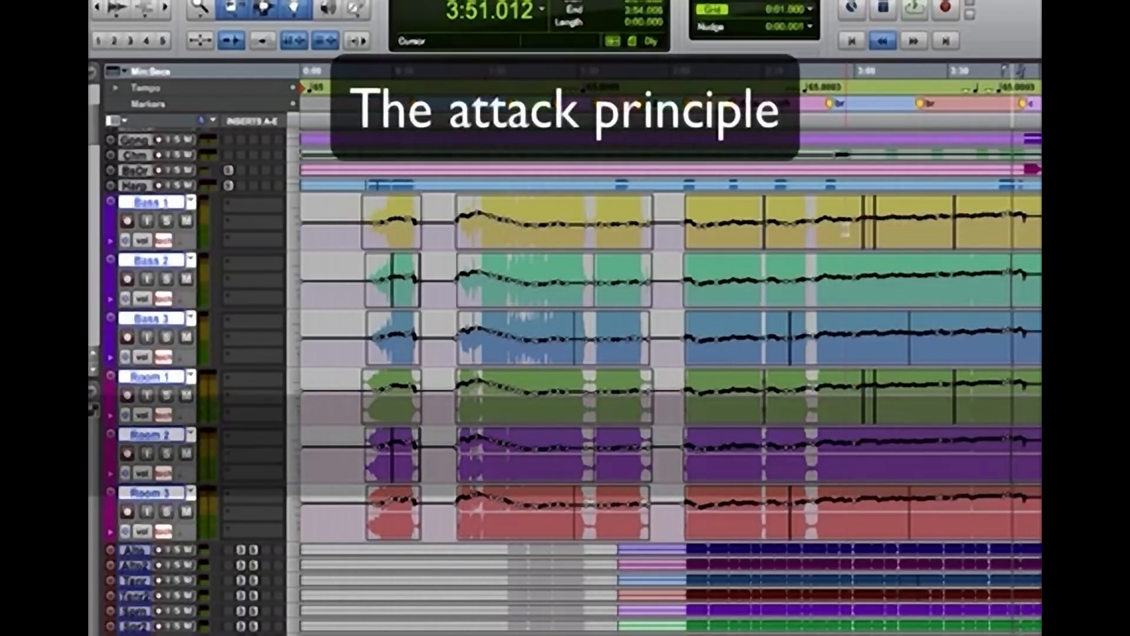
key(space)
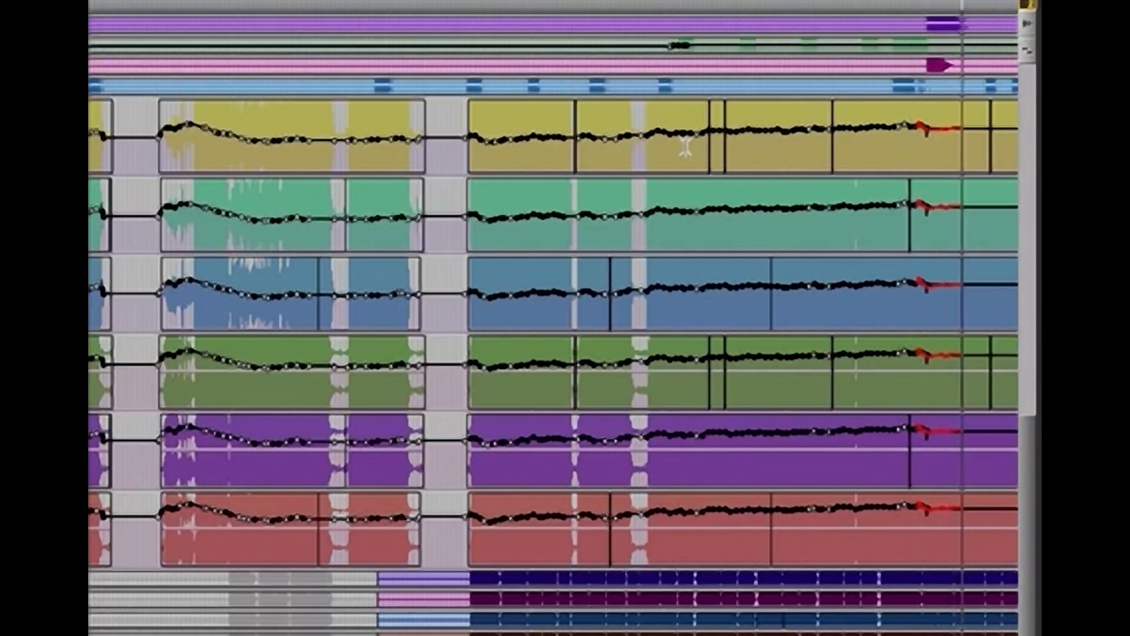
key(super+bracketleft)
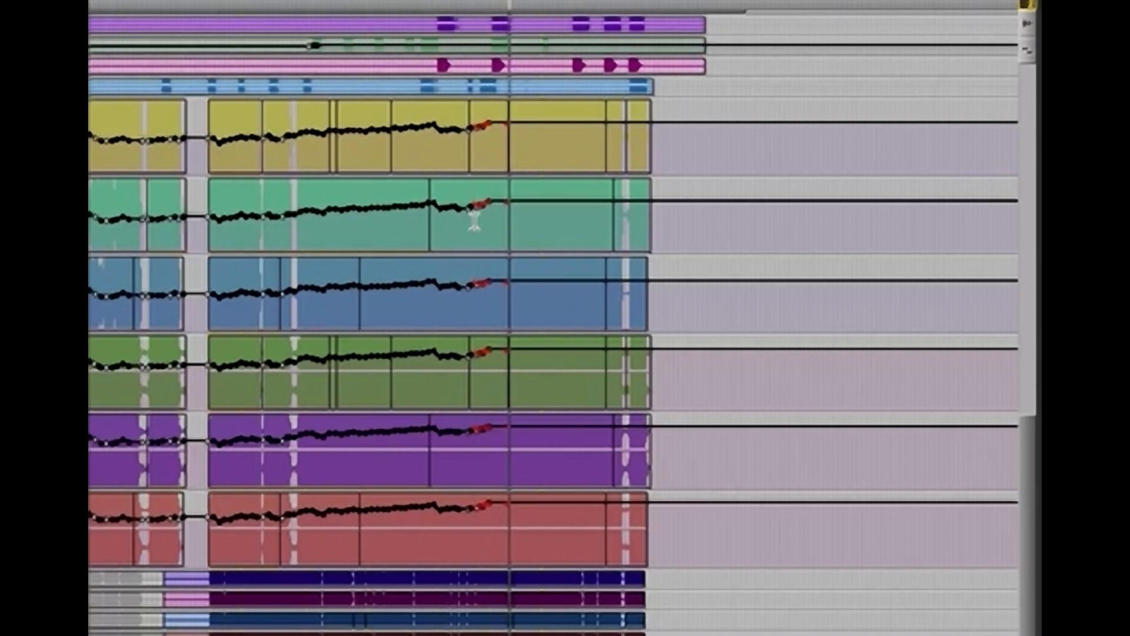
Continue writing touch volume automation on the grouped Bass and Room tracks through the final choruses to the song's end
click(474, 223)
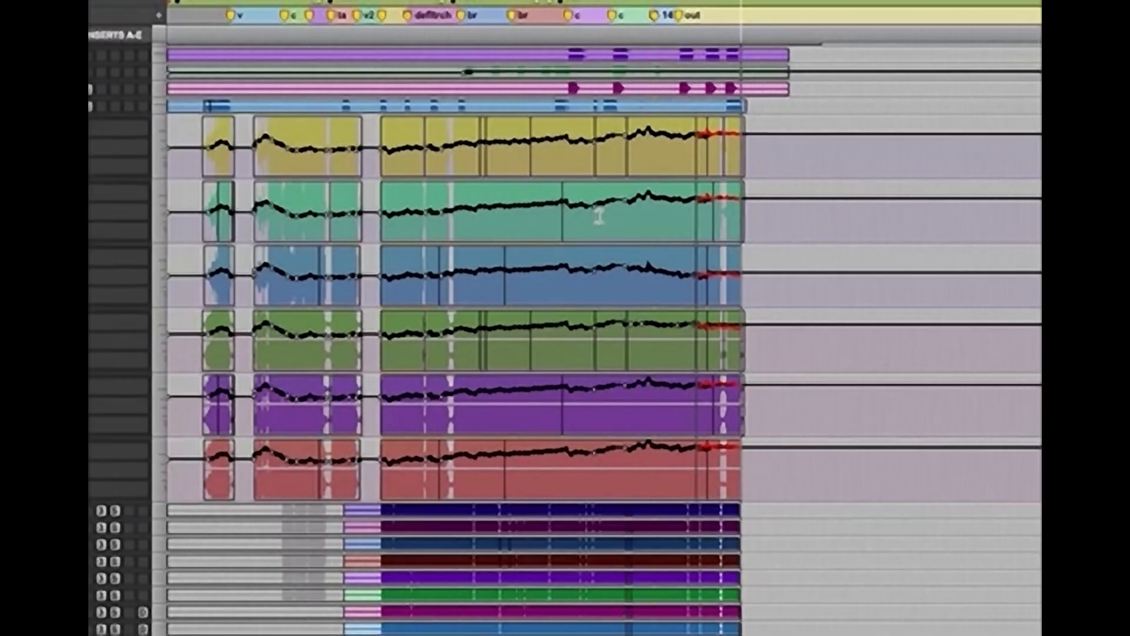
key(space)
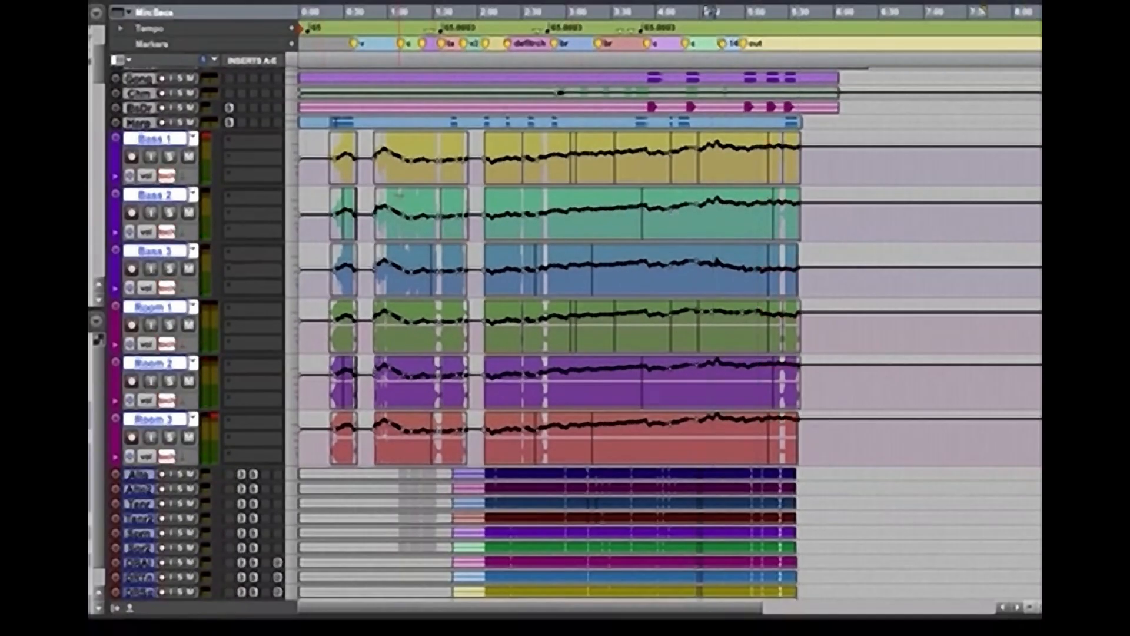
Select the first bass passage up to the start of the second, and reset the Strings bus fader to 0.0 dB
drag(330, 338, 378, 339)
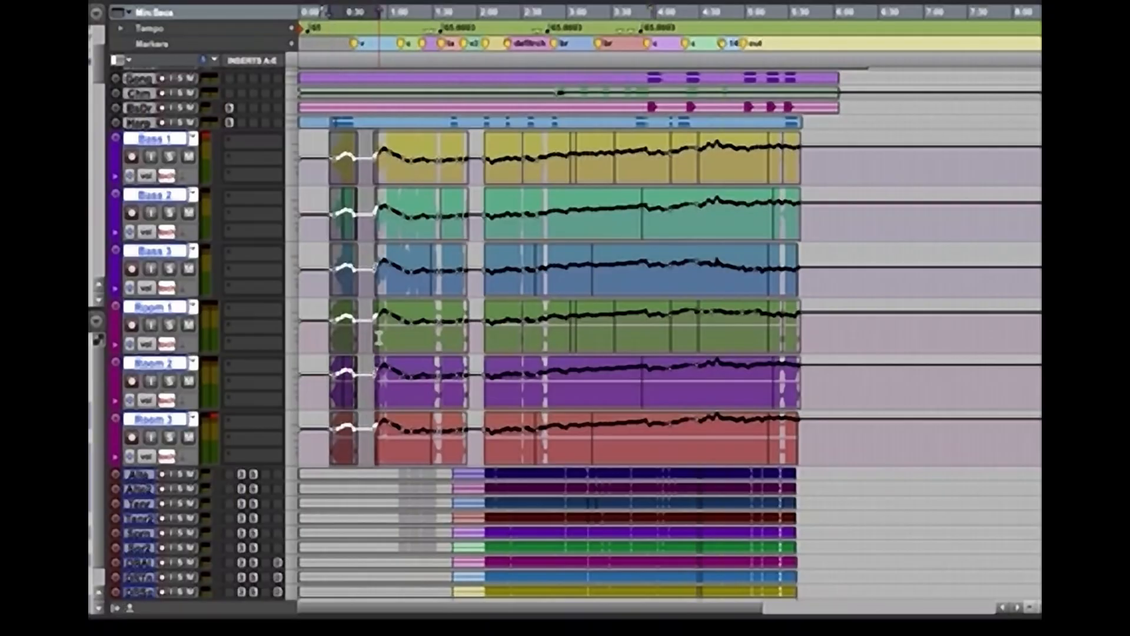
key(super+equal)
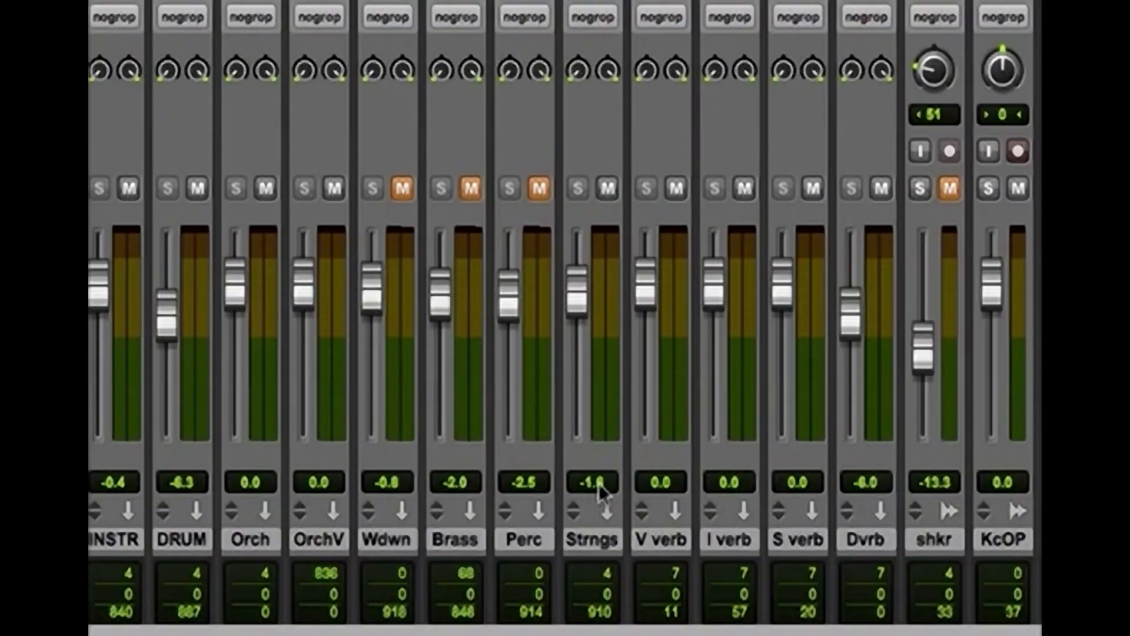
key(alt)
alt+click(548, 275)
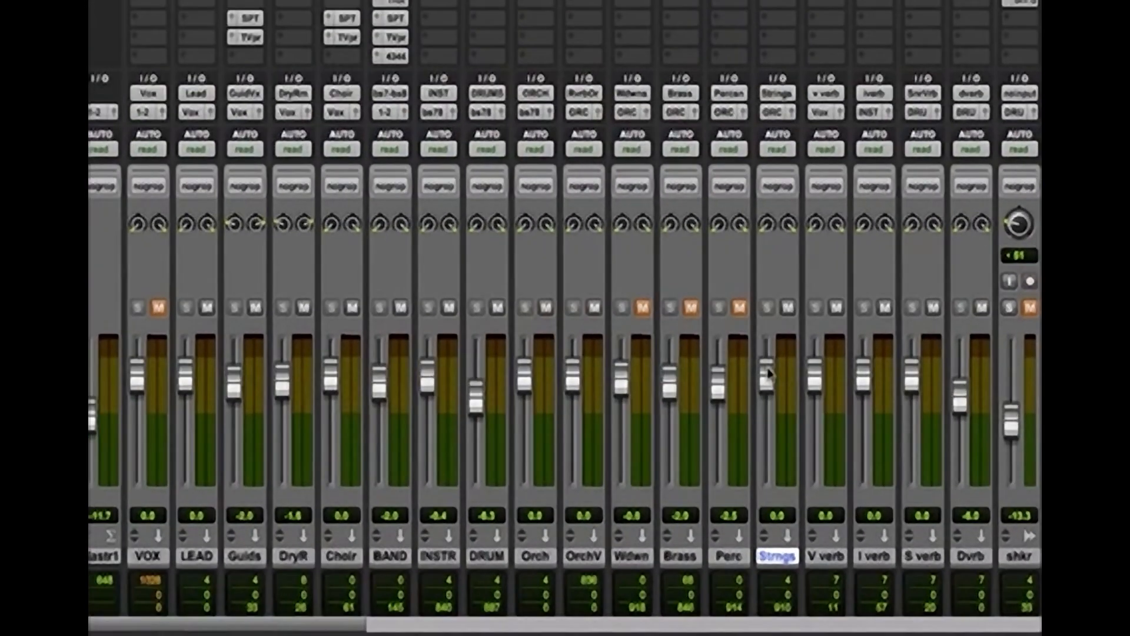
Trim the grouped Bass and Room volume automation down slightly across the whole song, keeping the shape of the written moves
key(super+equal)
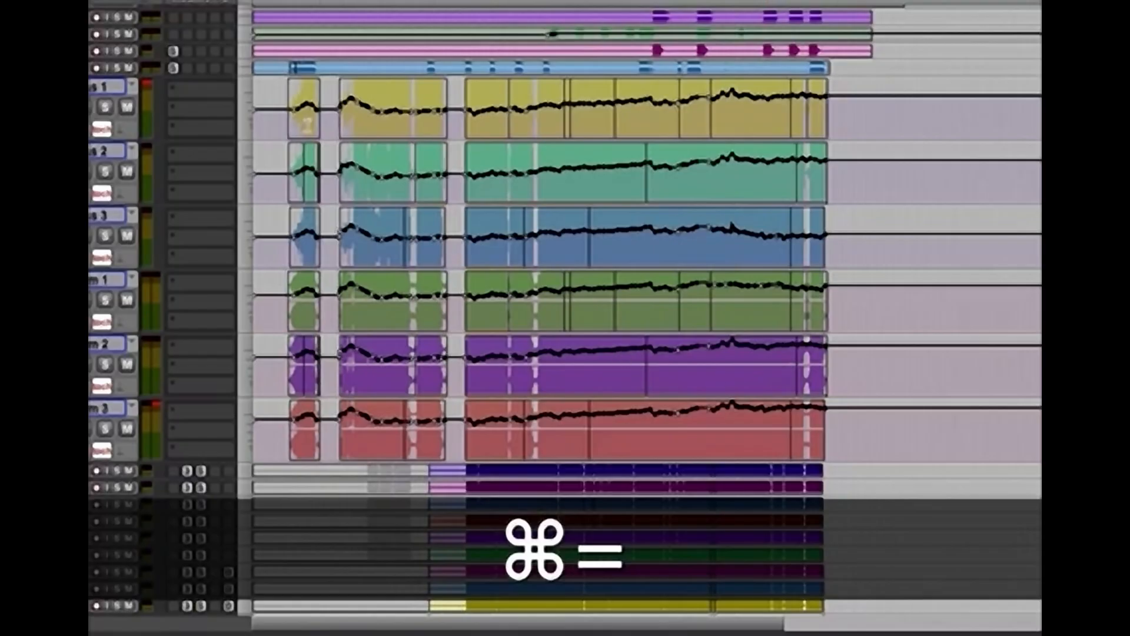
key(space)
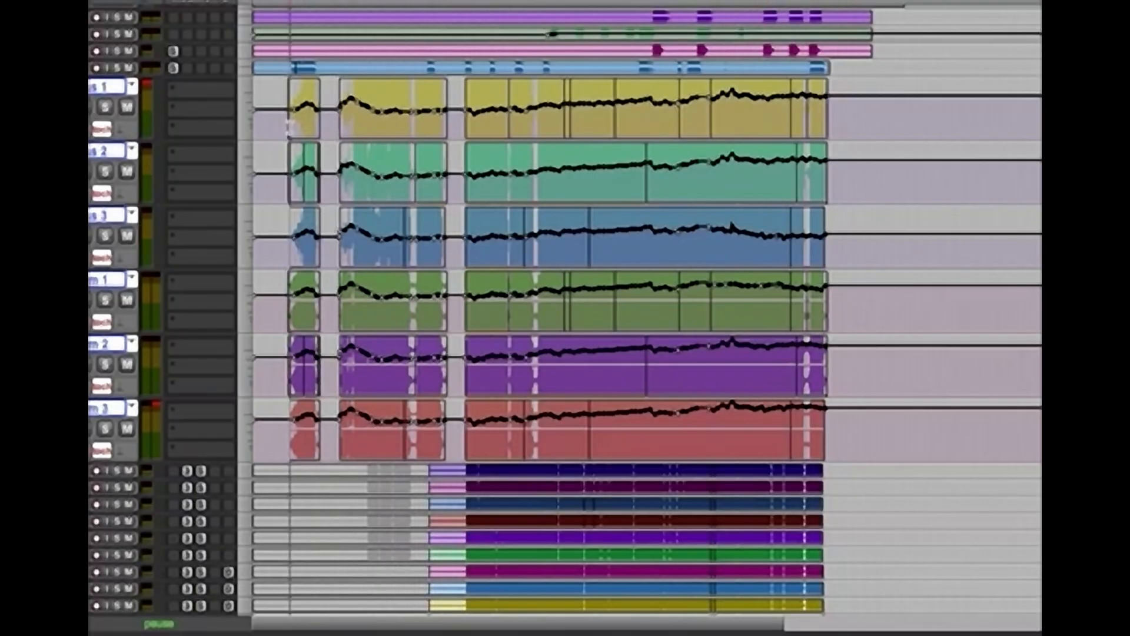
key(ctrl+shift+super+t)
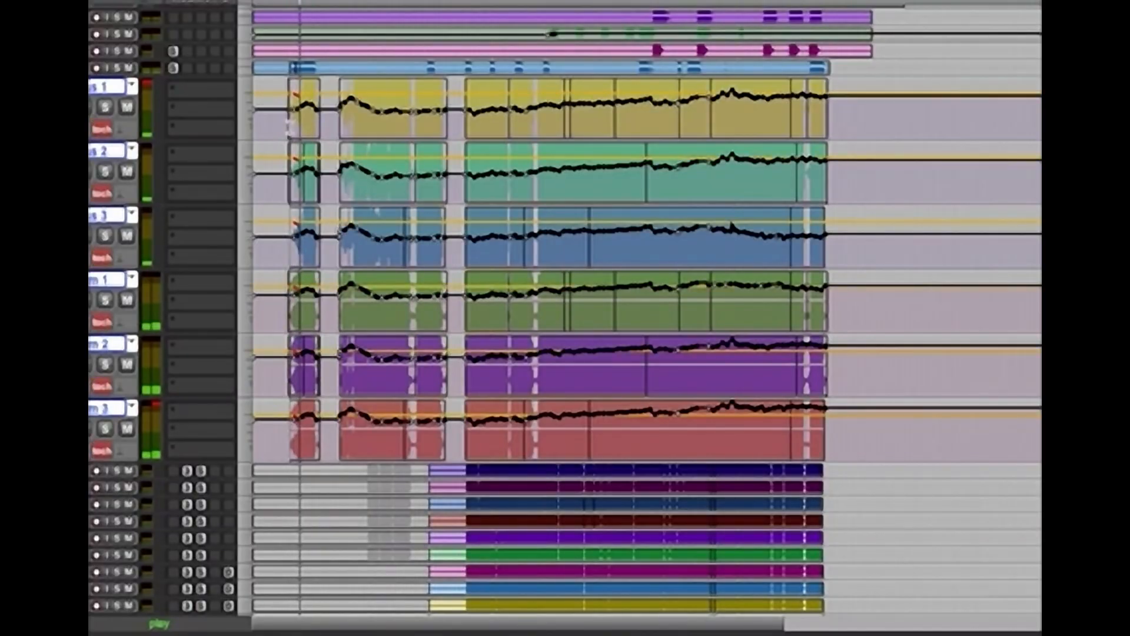
key(super+slash)
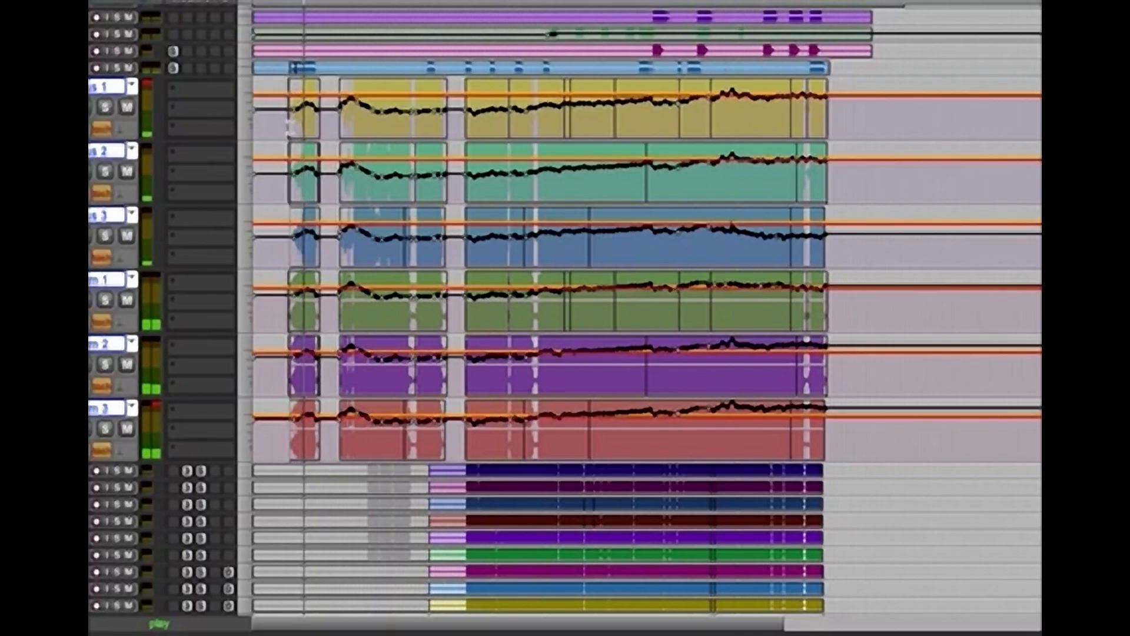
key(space)
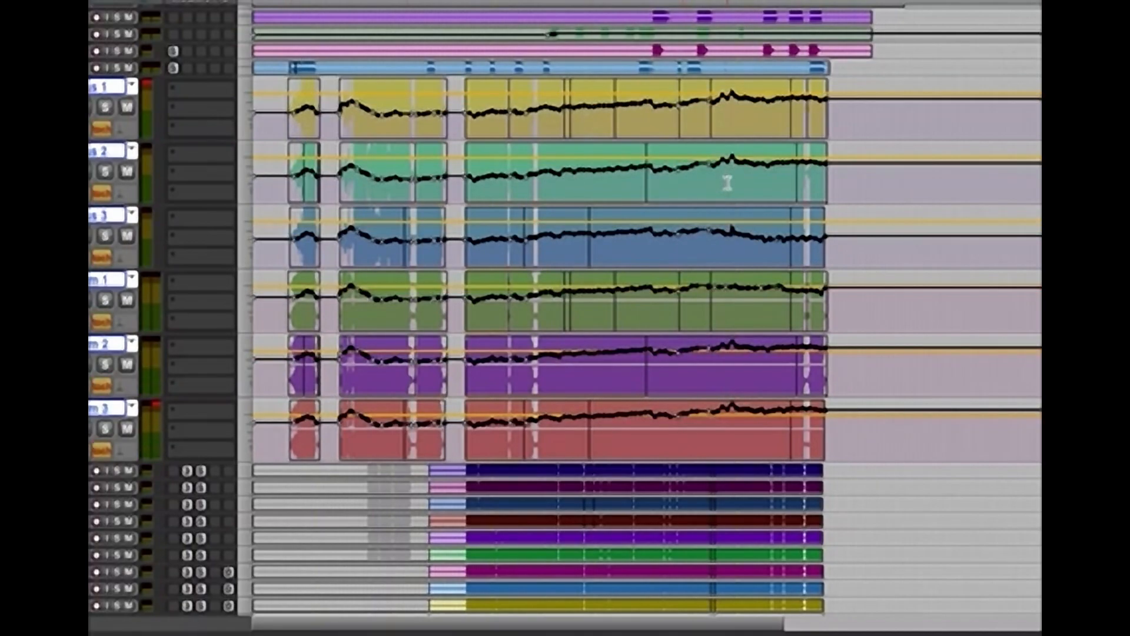
Play back a late chorus passage to check the trimmed Bass and Room levels
key(space)
key(alt+c)
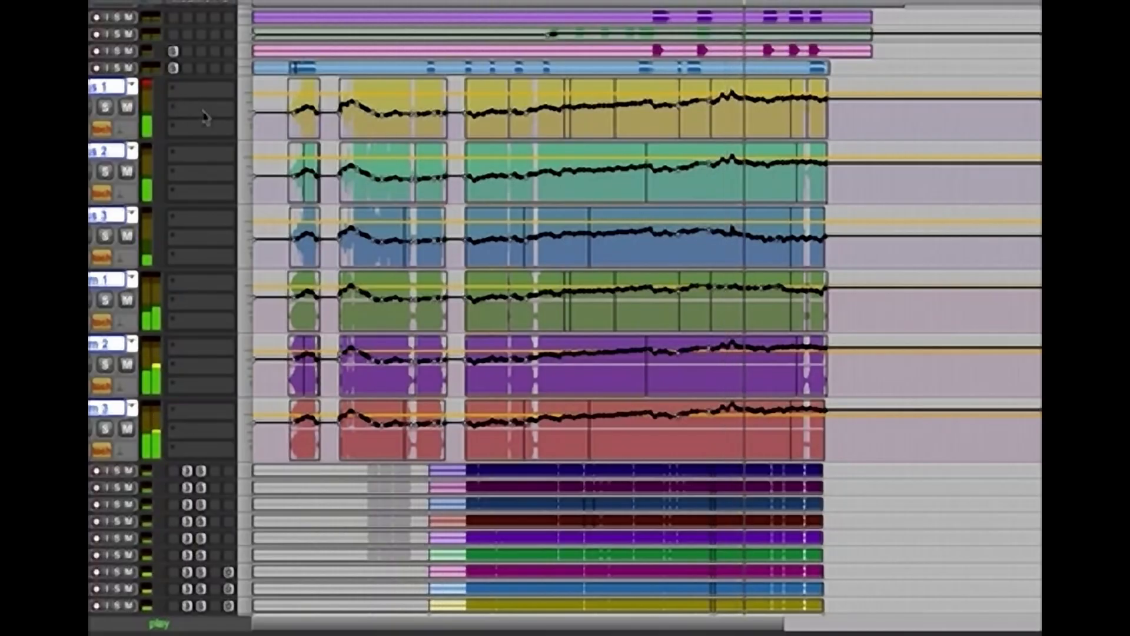
key(space)
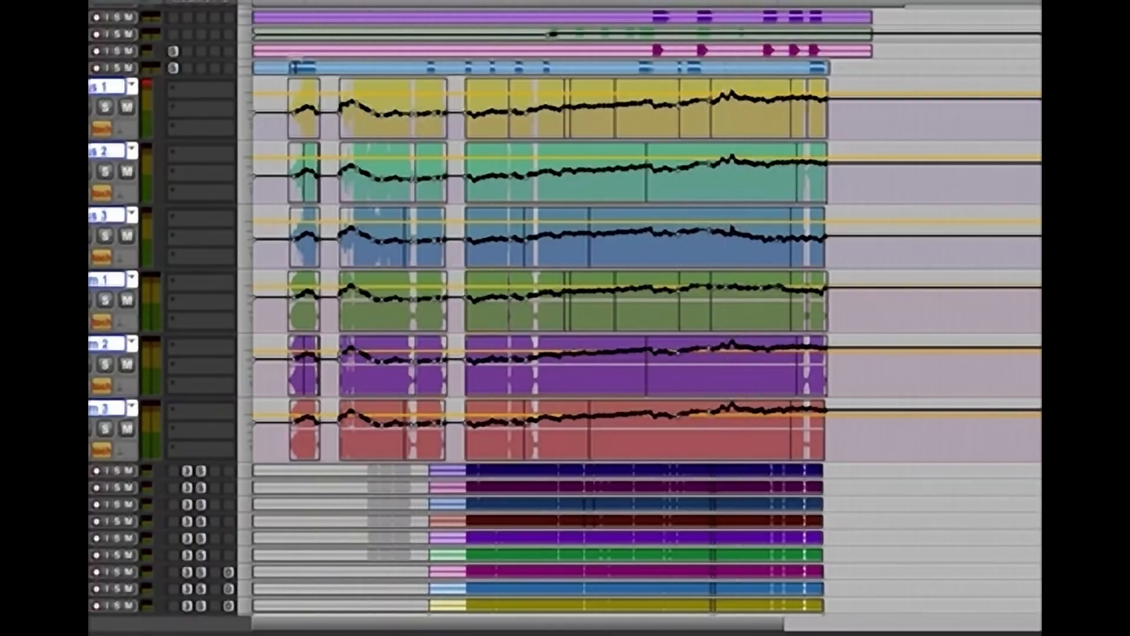
Unmute the Woodwinds, Brass and Percussion buses, lower the Strings bus to -3.3 dB, and bring the Orch bus down slightly during playback
key(super+equal)
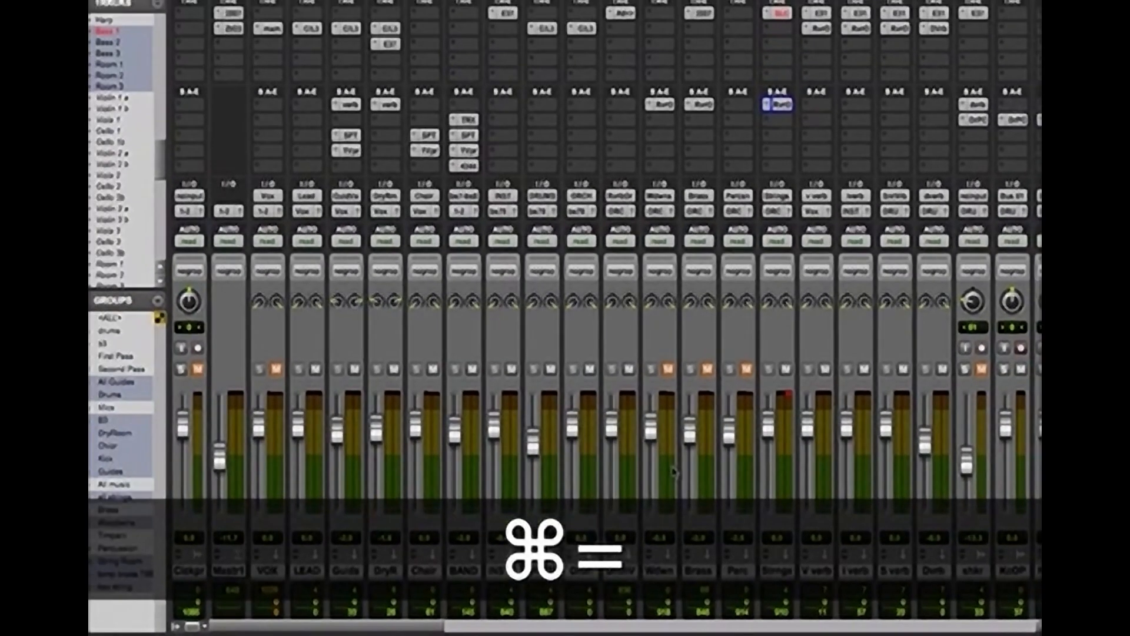
key(space)
scroll(674, 472, right, 10)
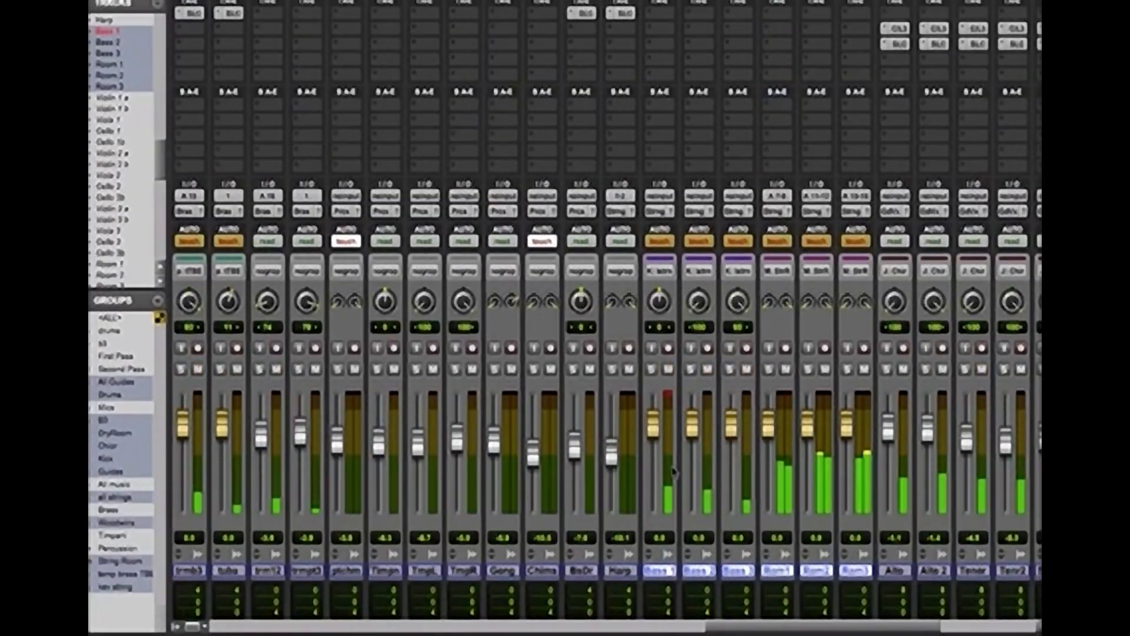
scroll(675, 472, left, 10)
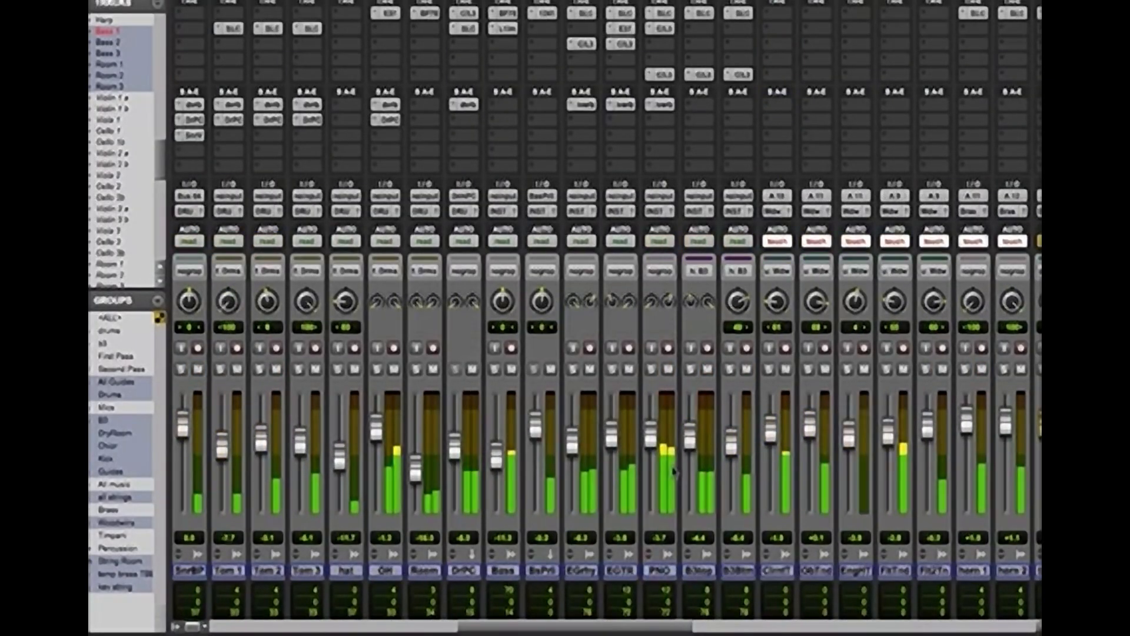
scroll(674, 473, right, 10)
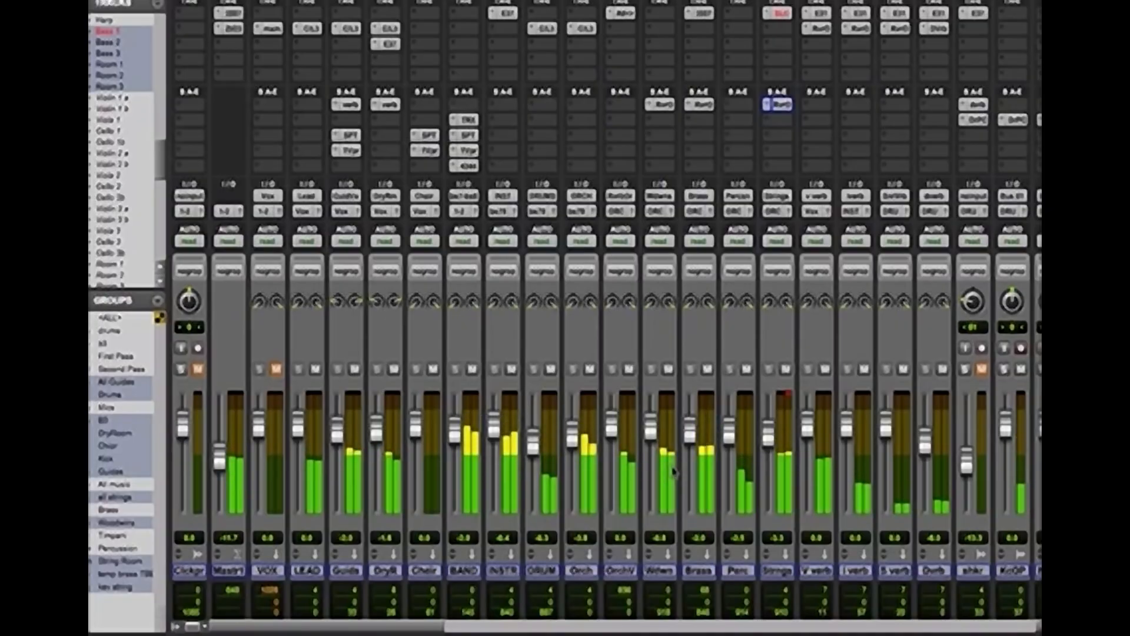
Unmute the VOX bus and play the full mix to judge the orchestra against the vocals
key(space)
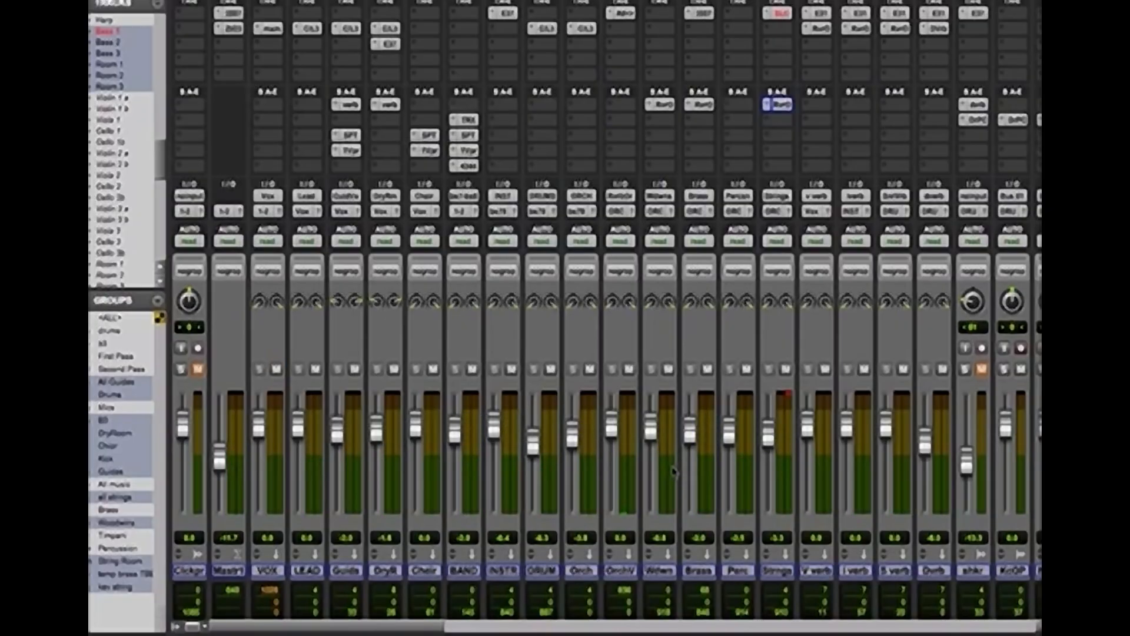
key(space)
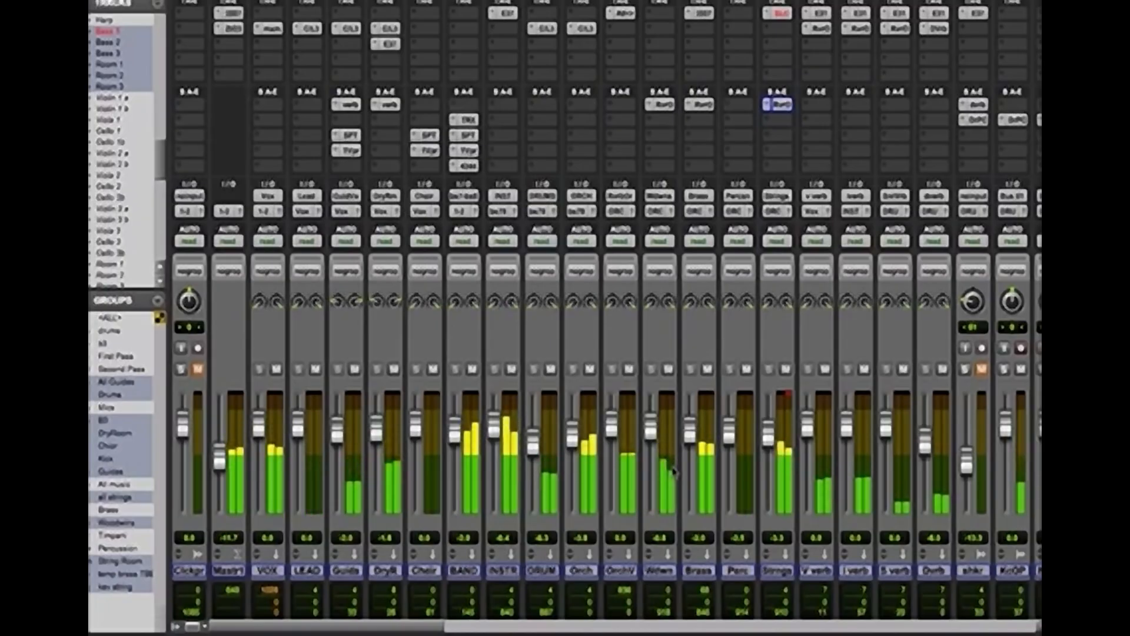
key(space)
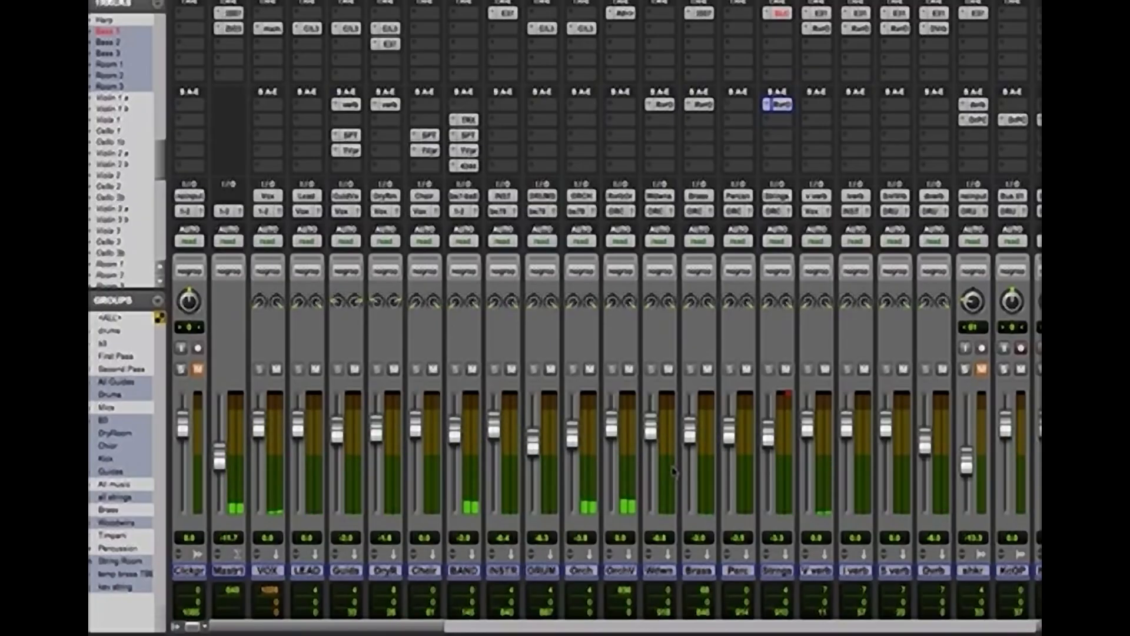